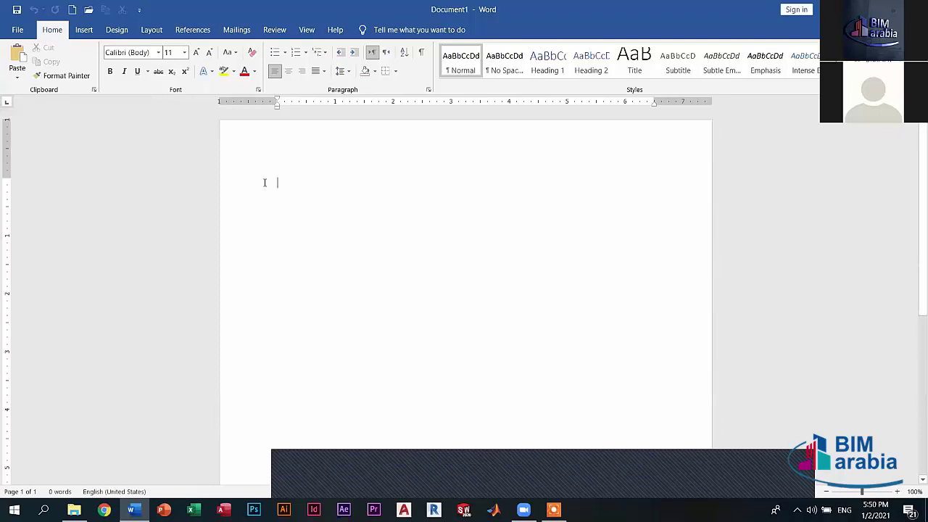
# Open the File backstage to show Word's Home page with templates and recent files
pyautogui.click(17, 30)
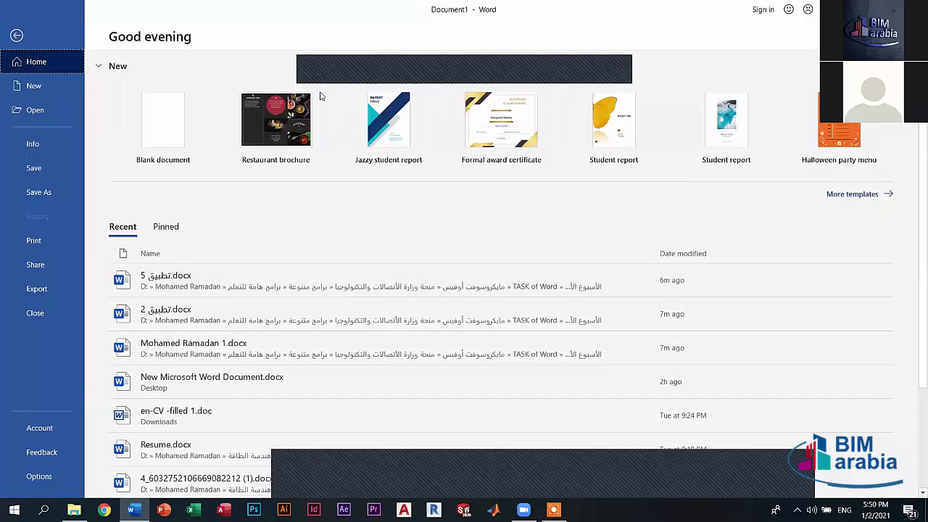
# Browse the New page's document templates, then bring up the recent documents with Ctrl+O
pyautogui.click(866, 196)
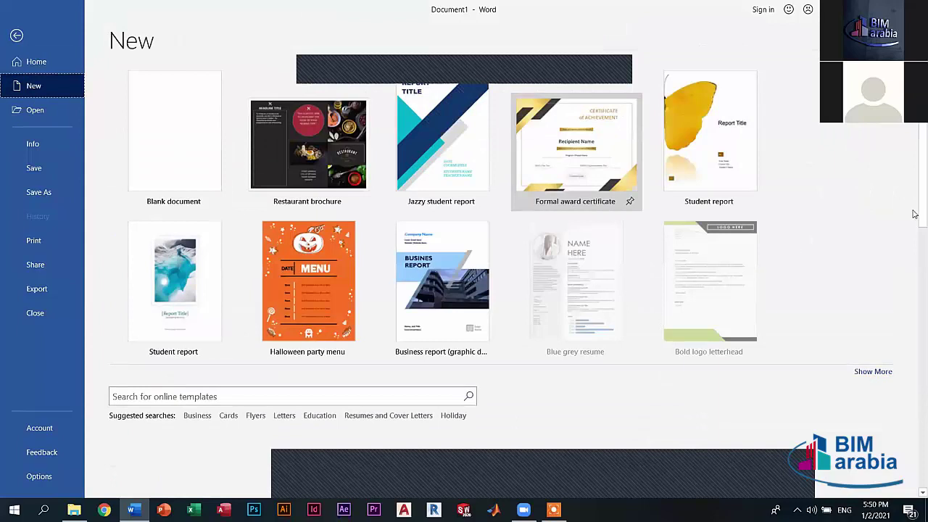
pyautogui.scroll(-5, 912, 364)
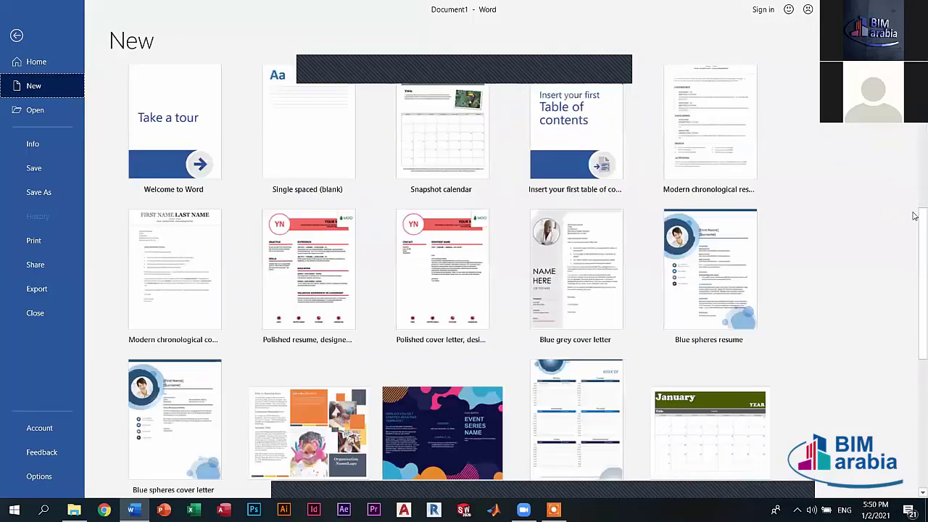
pyautogui.scroll(-5, 352, 268)
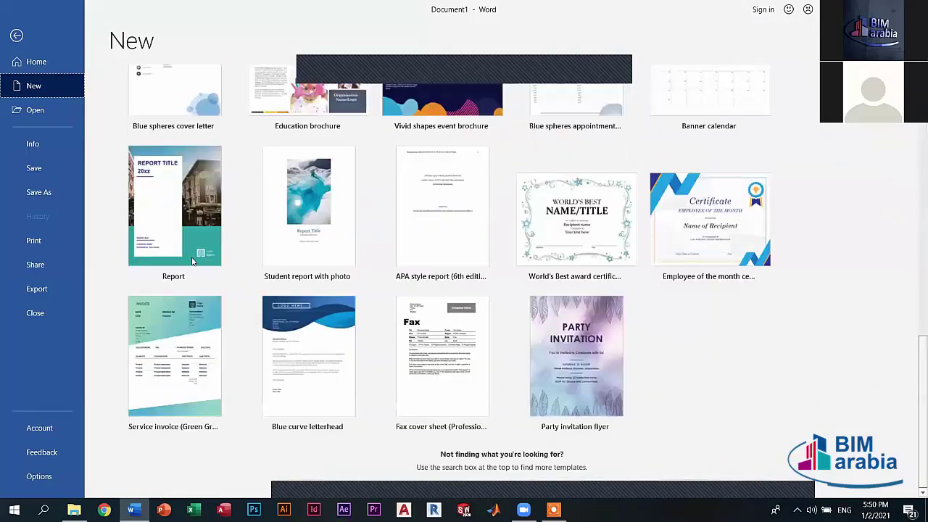
pyautogui.scroll(5, 193, 261)
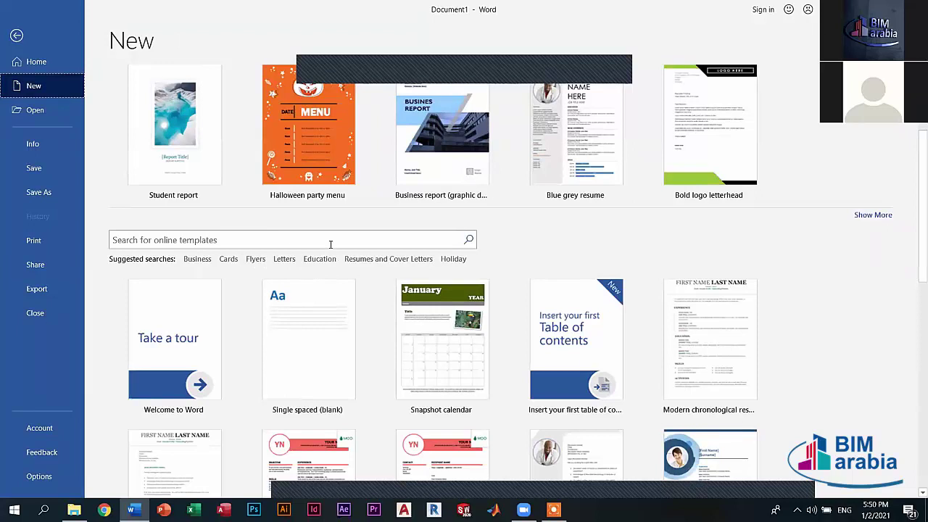
pyautogui.click(195, 240)
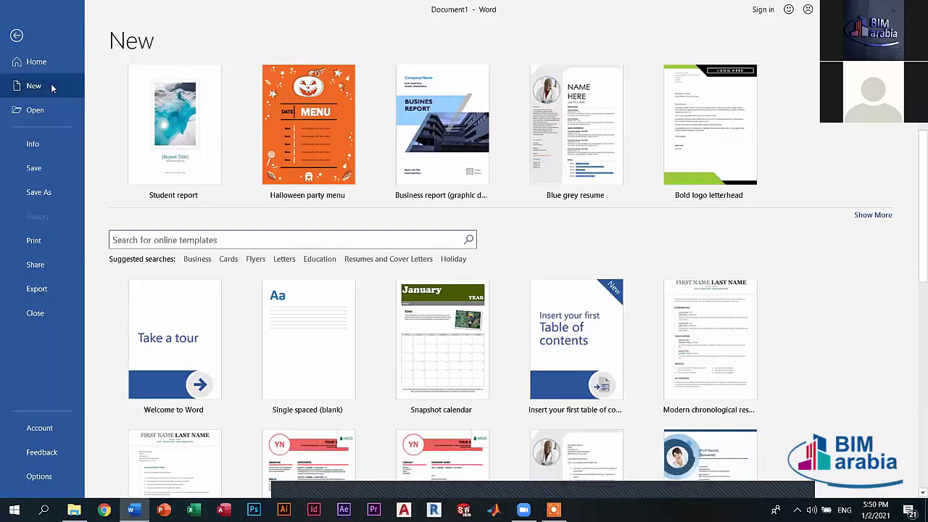
pyautogui.scroll(3, 348, 166)
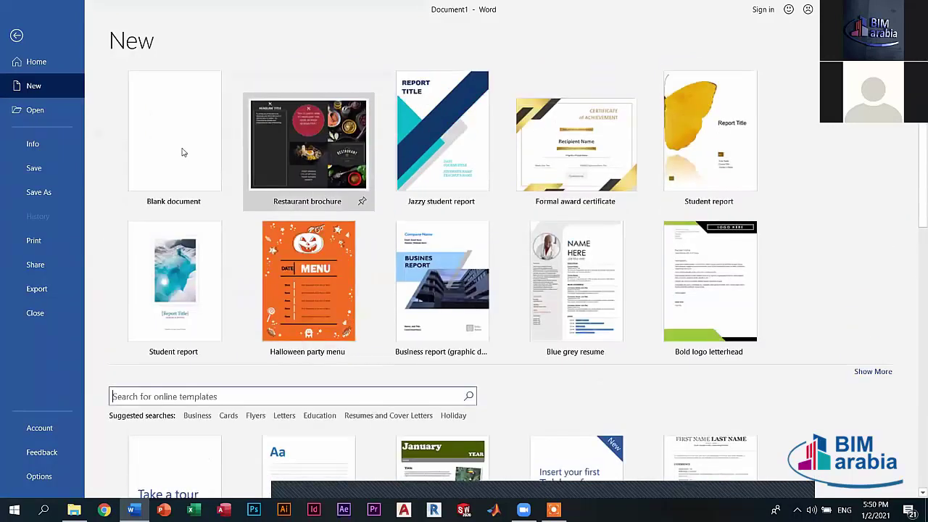
pyautogui.hotkey('shift', 'Tab')
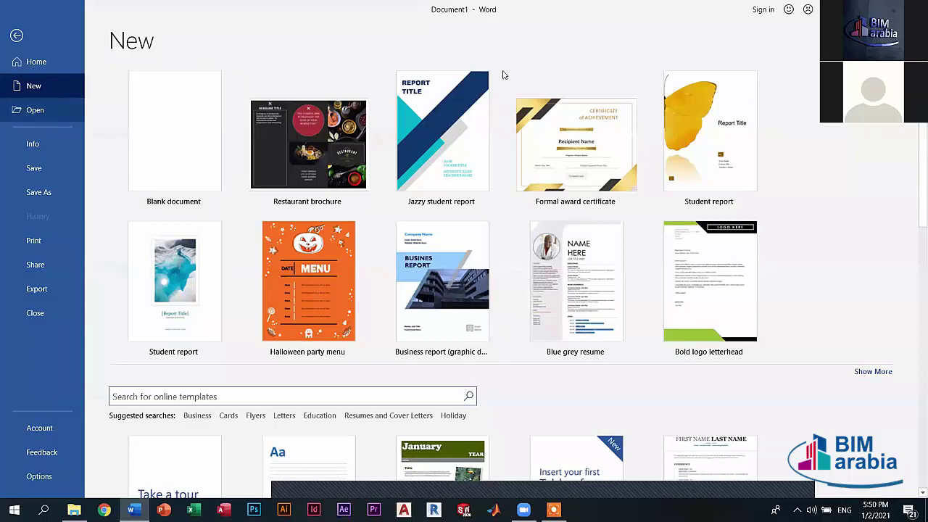
pyautogui.hotkey('ctrl', 'o')
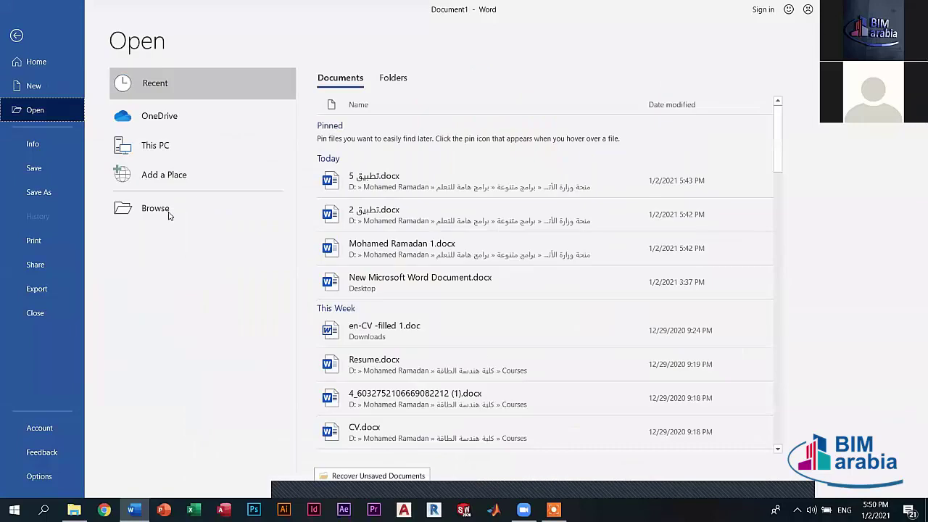
pyautogui.click(245, 219)
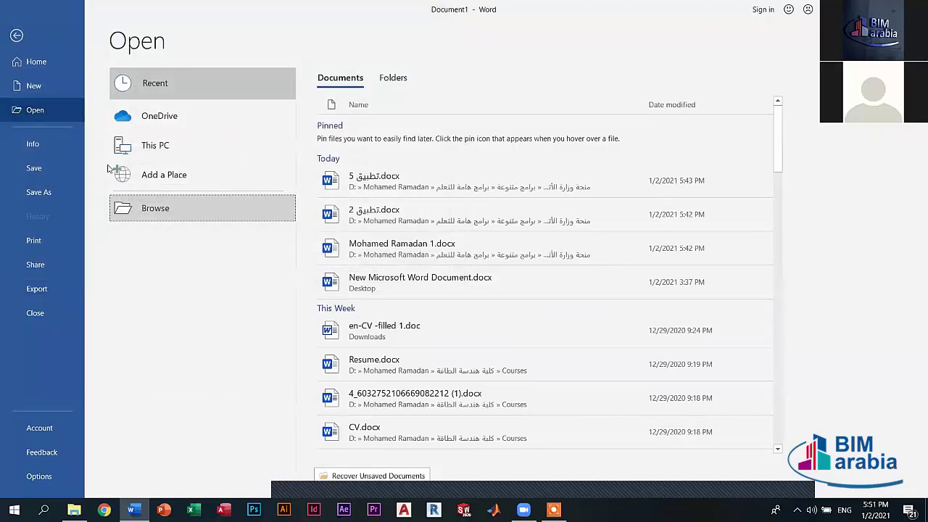
pyautogui.click(171, 209)
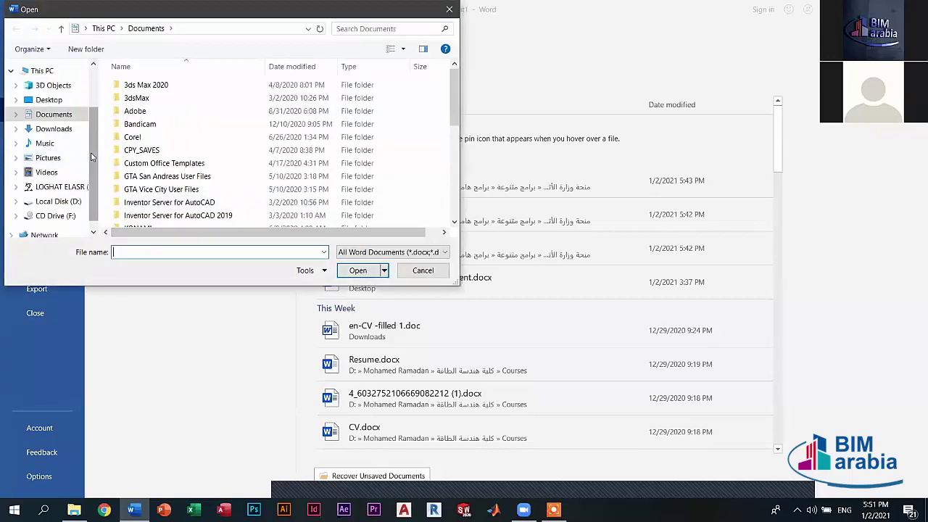
pyautogui.scroll(2, 91, 156)
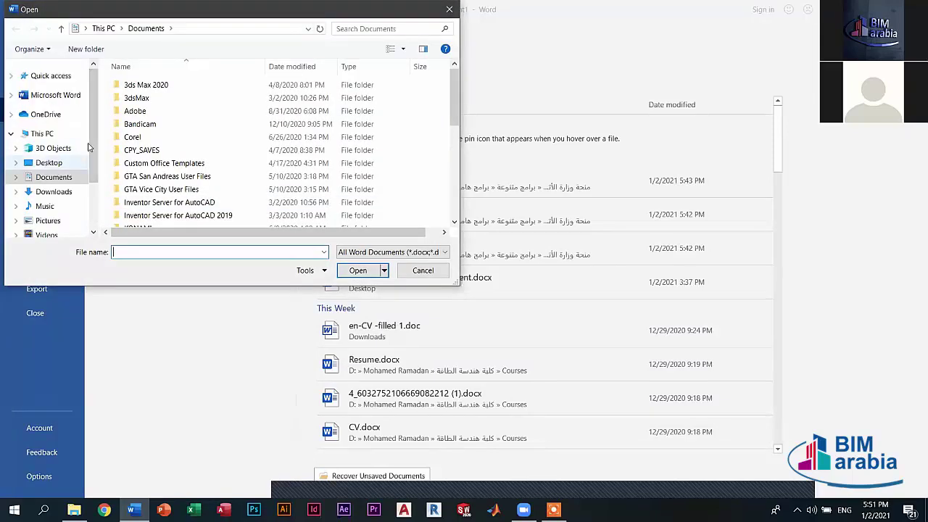
pyautogui.click(49, 162)
pyautogui.scroll(-2, 48, 162)
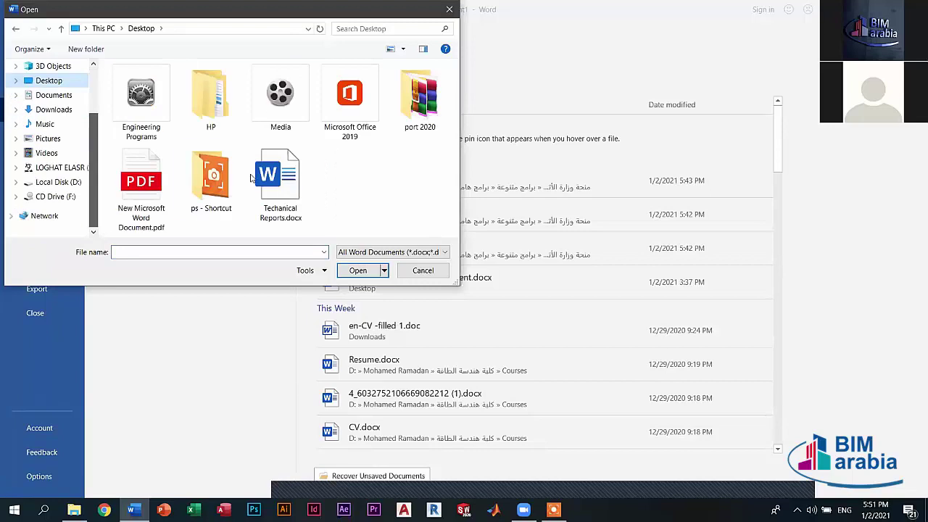
pyautogui.click(423, 270)
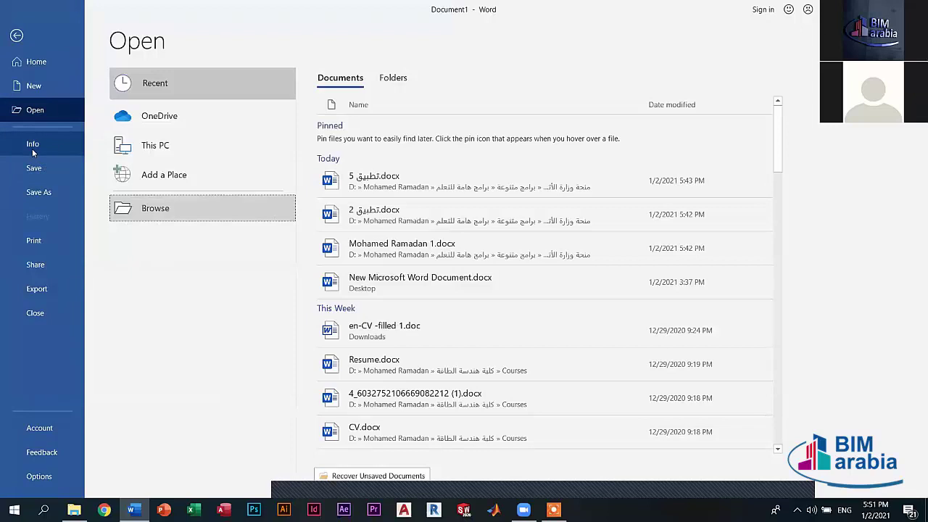
# Show Document1's Info page with its protection options and properties
pyautogui.click(63, 148)
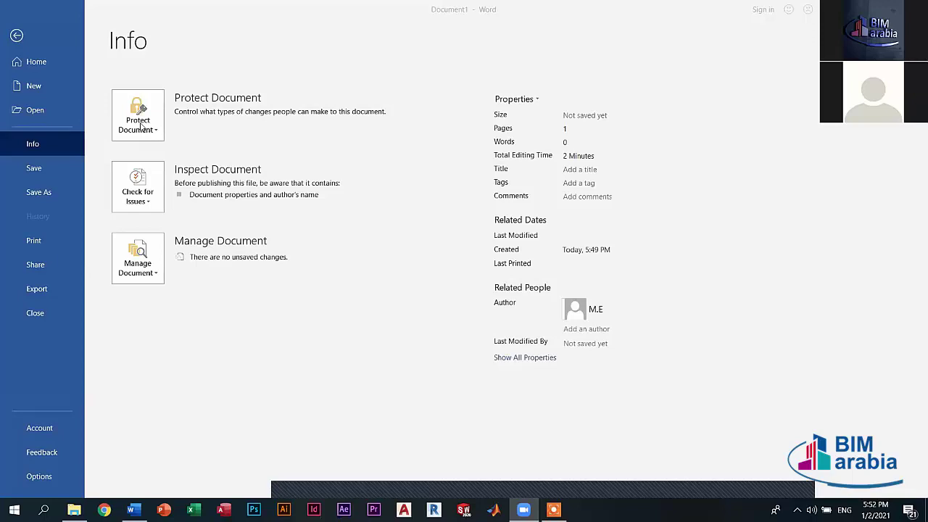
pyautogui.click(141, 123)
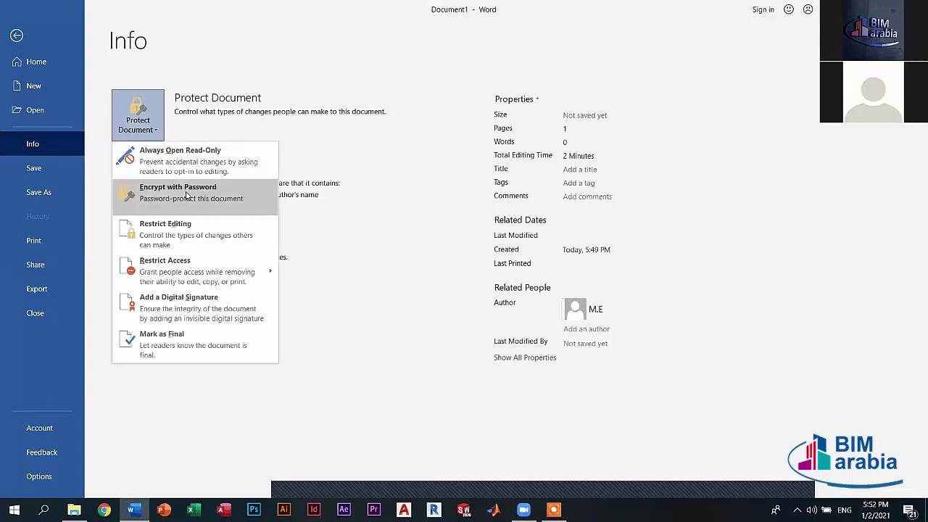
pyautogui.click(187, 194)
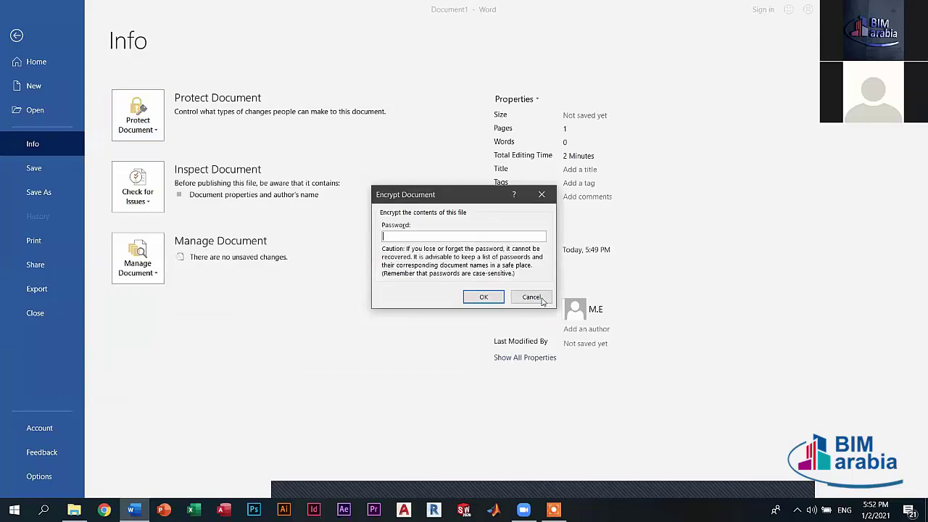
pyautogui.click(531, 296)
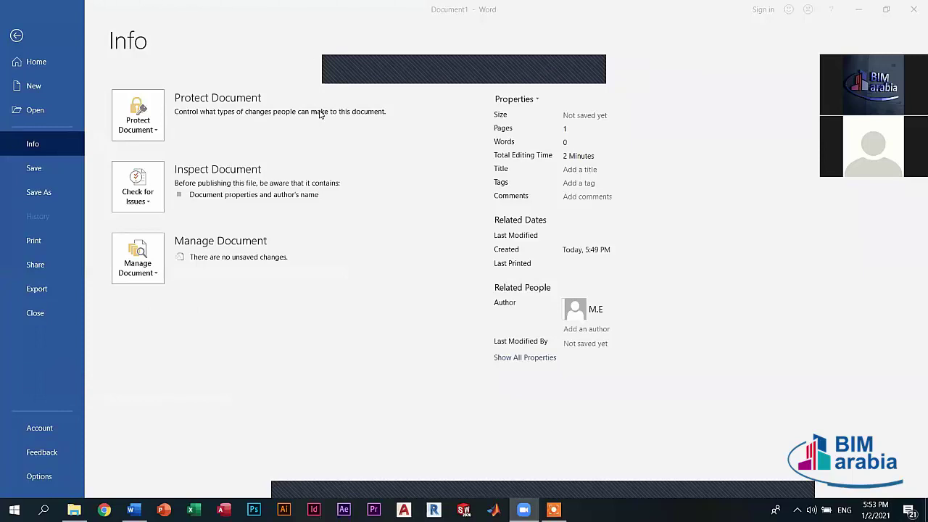
# In Save As, browse and choose PDF as the file type, then cancel without saving
pyautogui.click(43, 194)
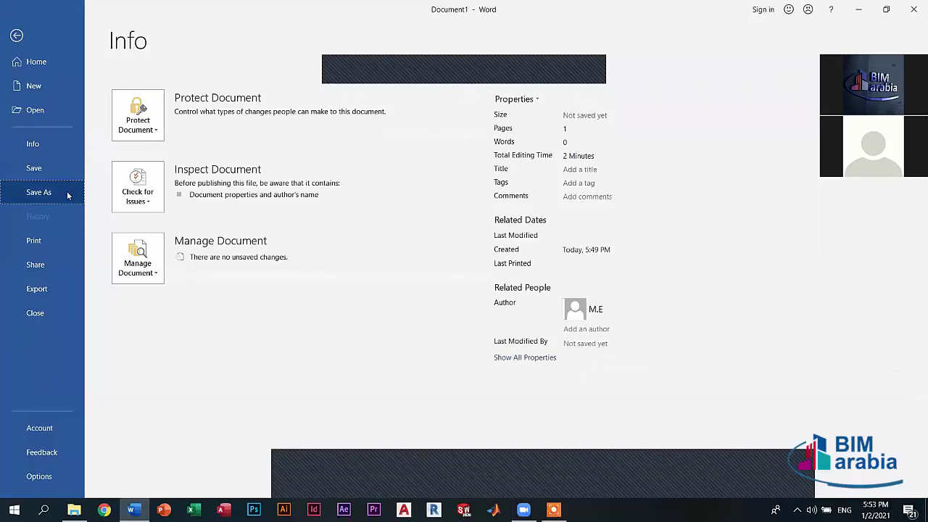
pyautogui.click(147, 212)
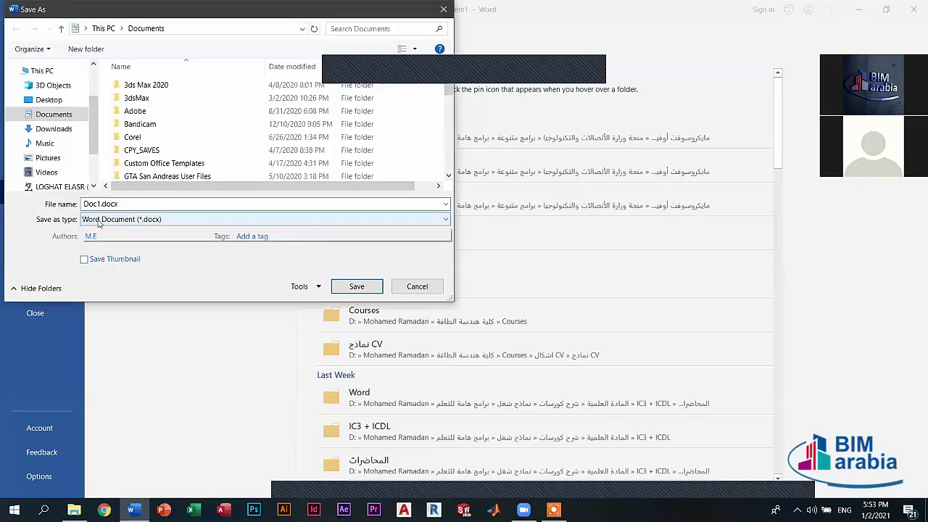
pyautogui.click(85, 221)
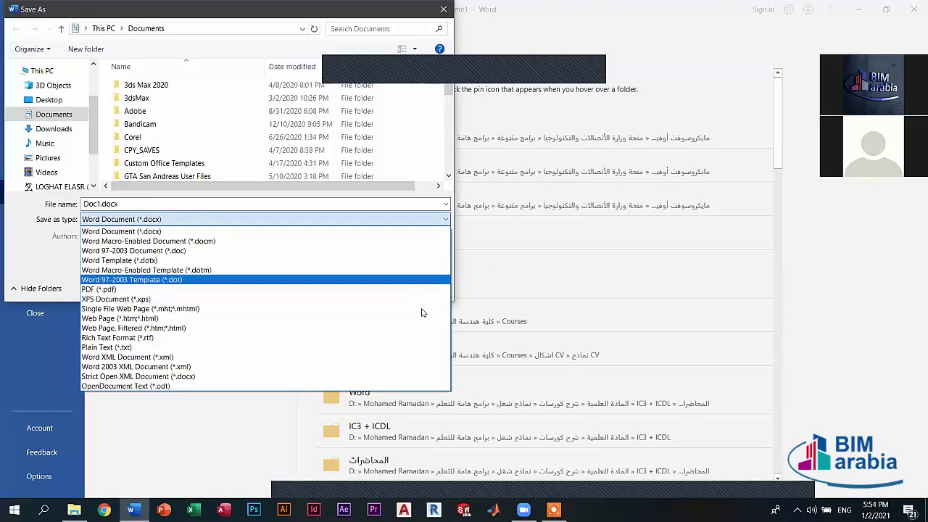
pyautogui.press('Down')
pyautogui.press('Return')
pyautogui.press('Escape')
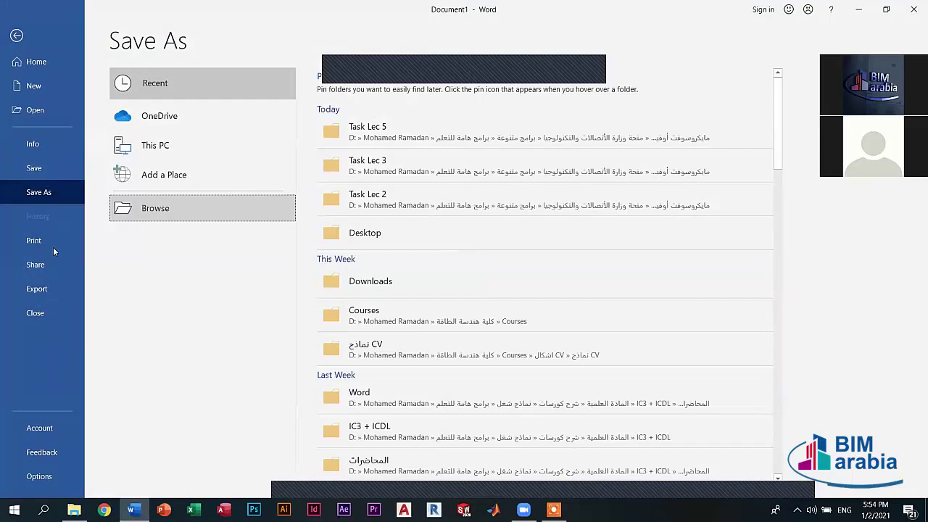
pyautogui.click(53, 247)
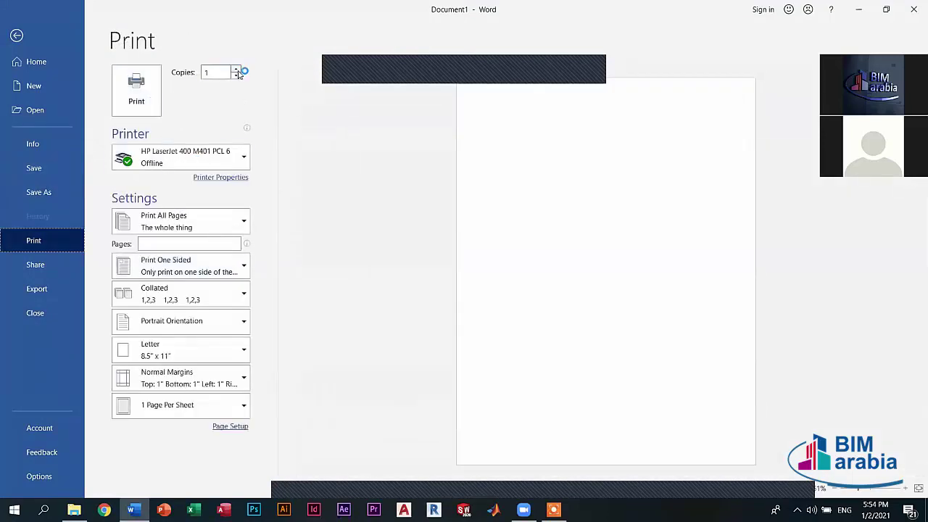
# Try a custom page range of 3-8, then clear it to print all pages
pyautogui.doubleClick(223, 73)
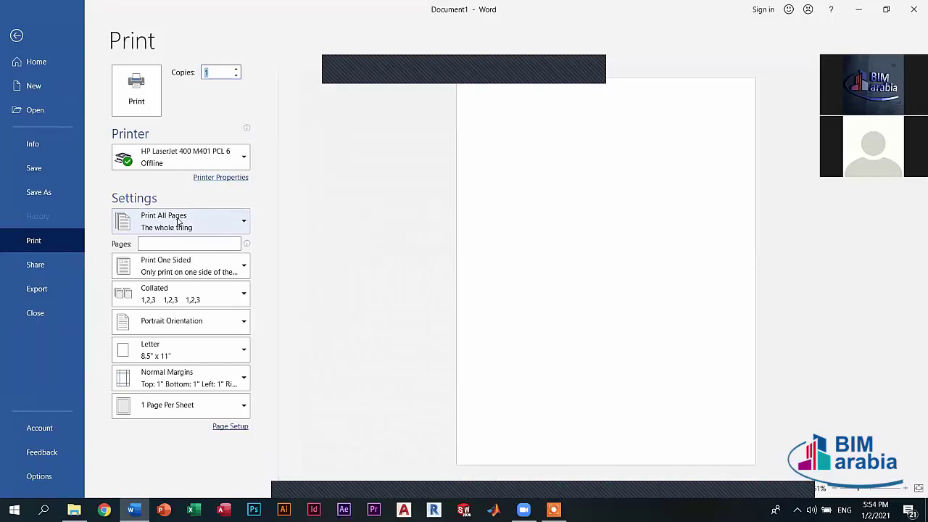
pyautogui.click(174, 224)
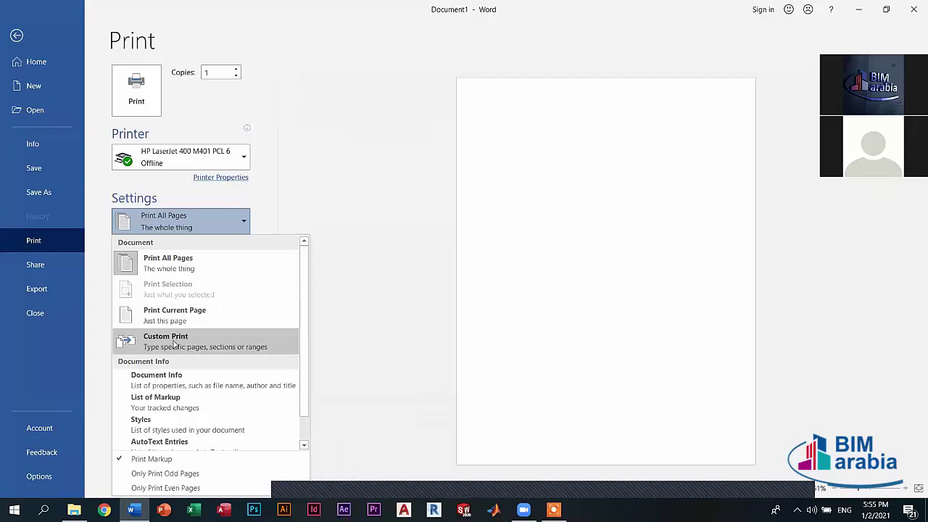
pyautogui.click(172, 342)
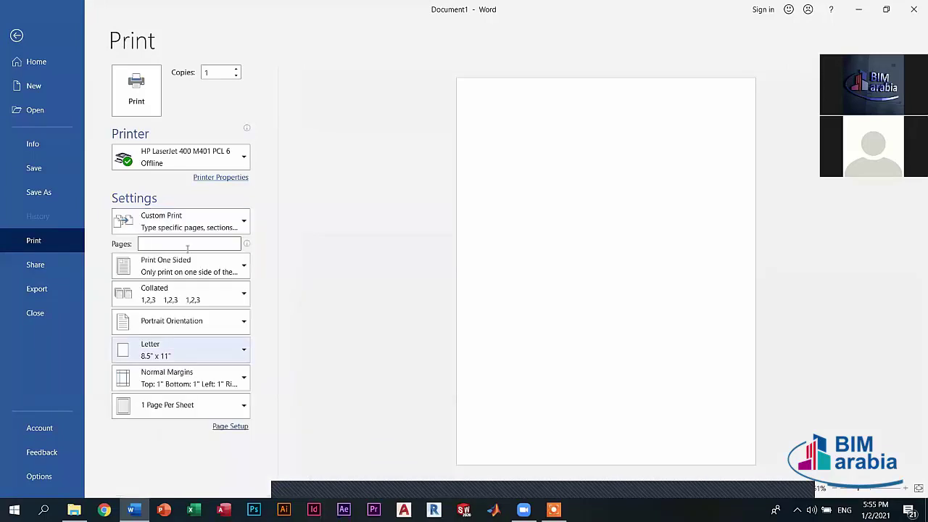
pyautogui.click(145, 245)
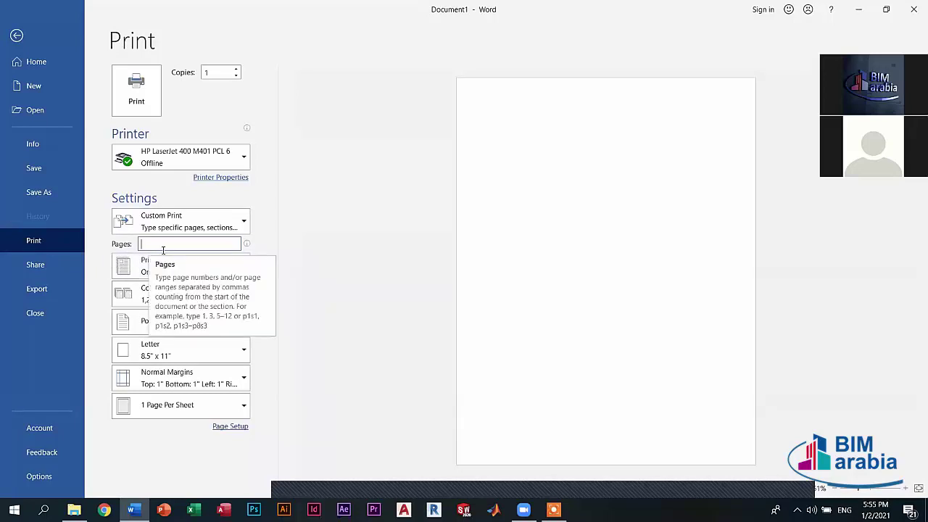
pyautogui.write('3-8')
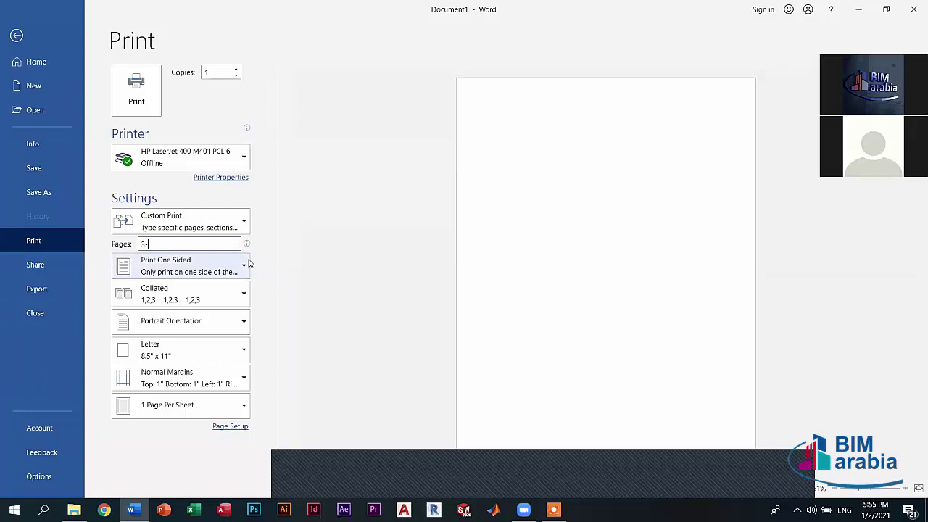
pyautogui.press('BackSpace')
pyautogui.press('BackSpace')
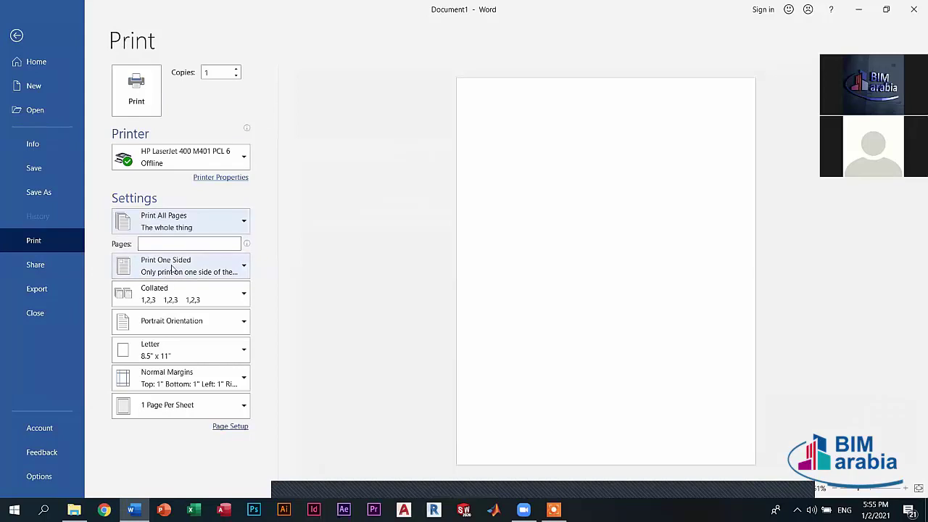
# Review the one-sided and collation print choices, switching to uncollated copies
pyautogui.click(172, 269)
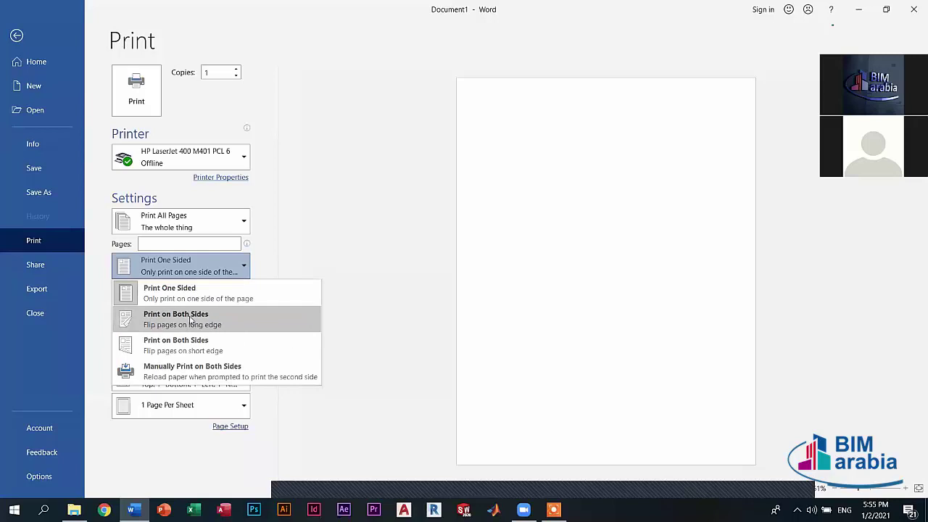
pyautogui.click(298, 251)
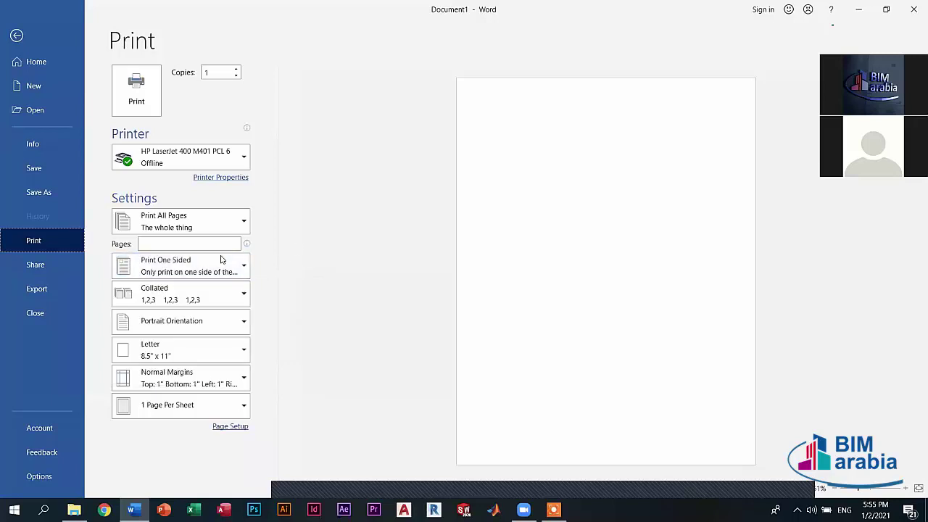
pyautogui.click(180, 301)
pyautogui.click(180, 300)
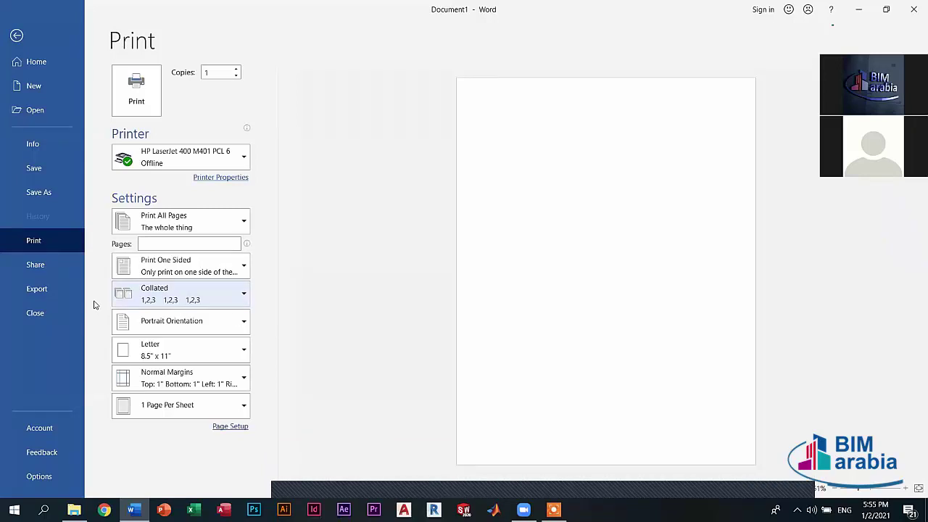
pyautogui.click(224, 298)
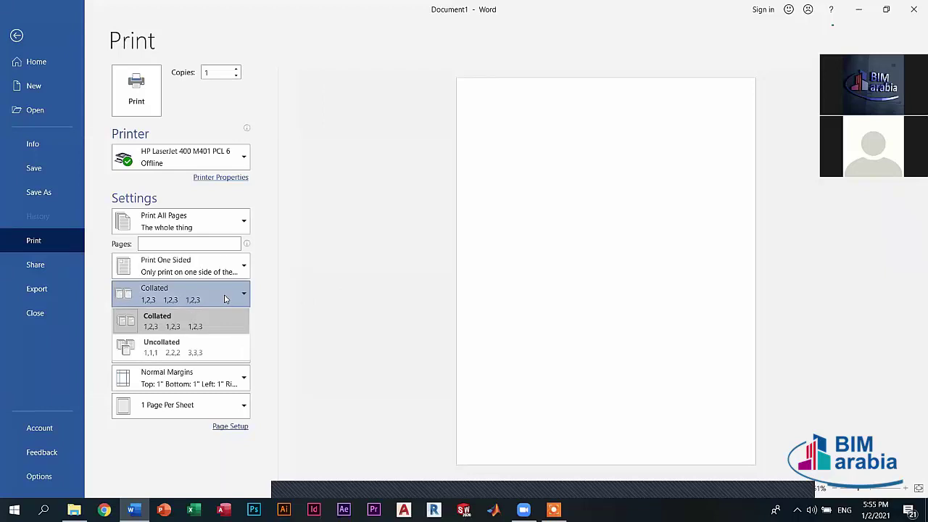
pyautogui.click(190, 305)
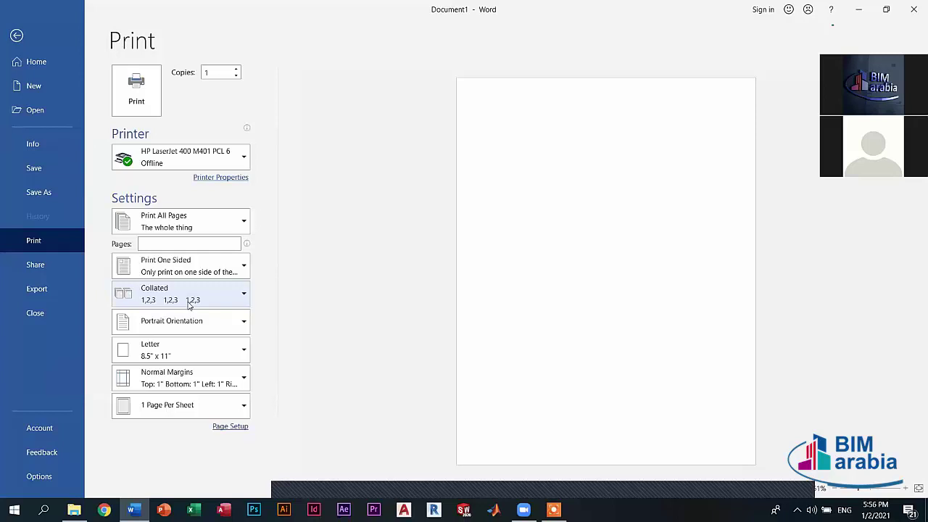
pyautogui.click(189, 305)
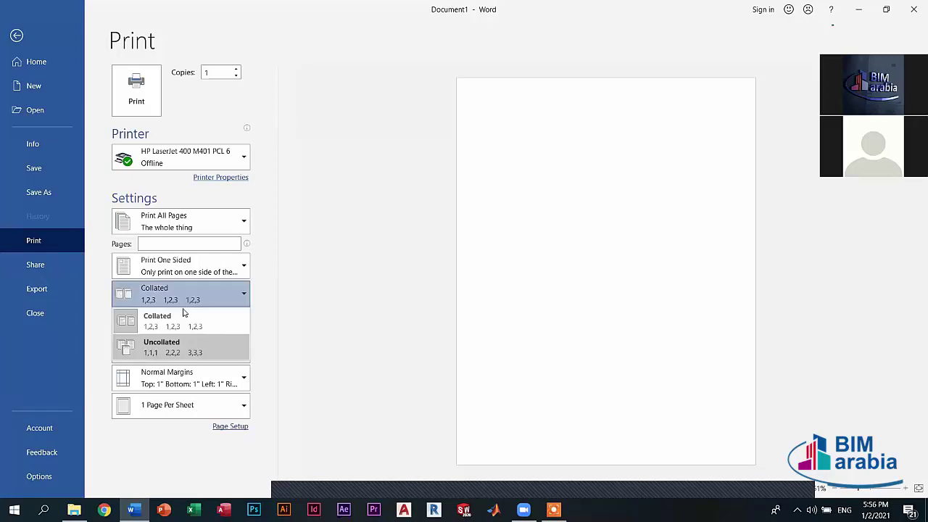
pyautogui.click(165, 350)
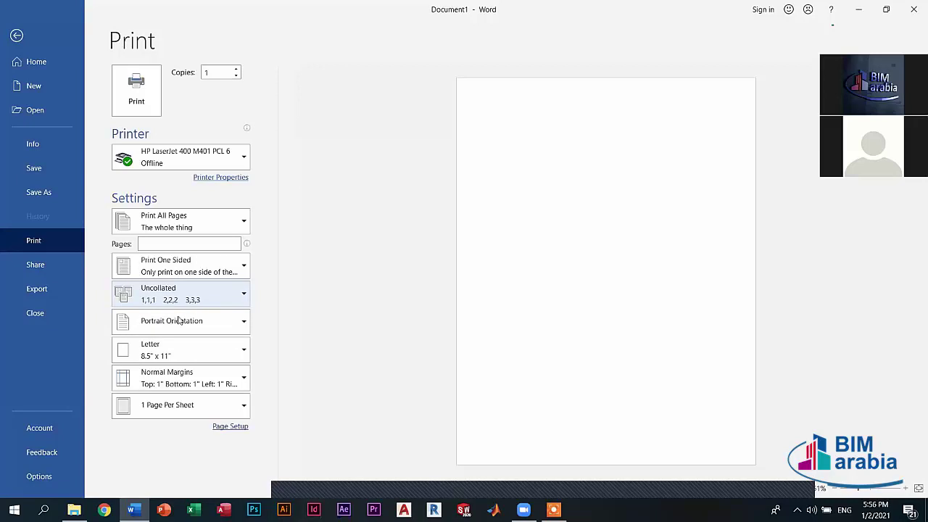
# Set the number of copies to 10 and switch back to collated
pyautogui.click(236, 70)
pyautogui.click(235, 71)
pyautogui.click(236, 70)
pyautogui.click(236, 70)
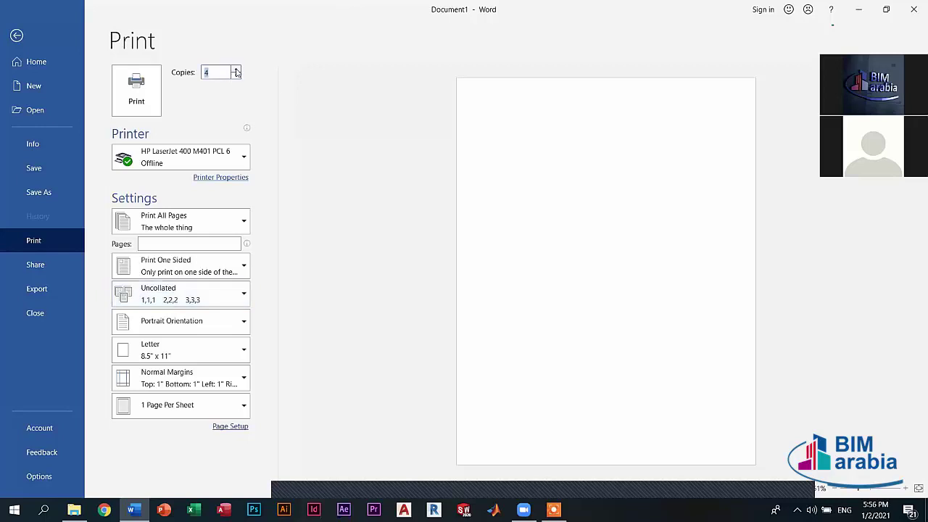
pyautogui.click(236, 71)
pyautogui.click(235, 70)
pyautogui.click(235, 70)
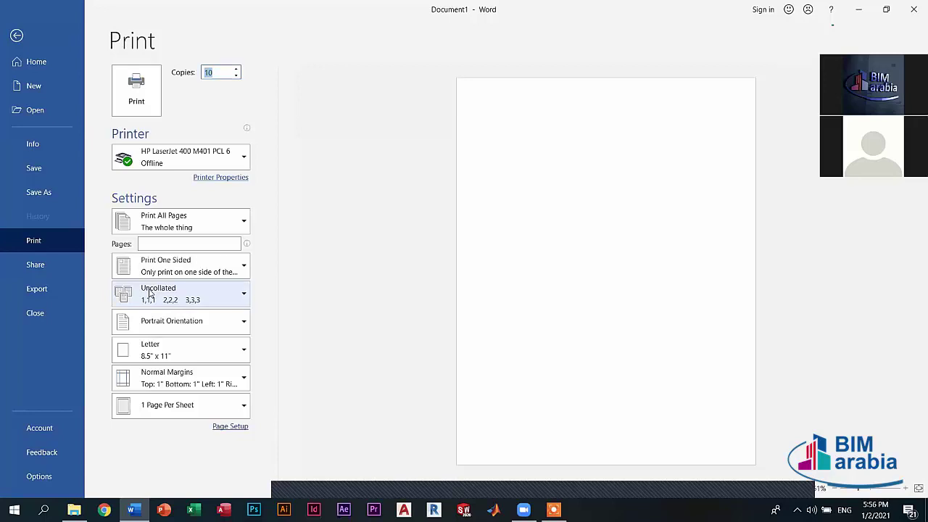
pyautogui.click(217, 74)
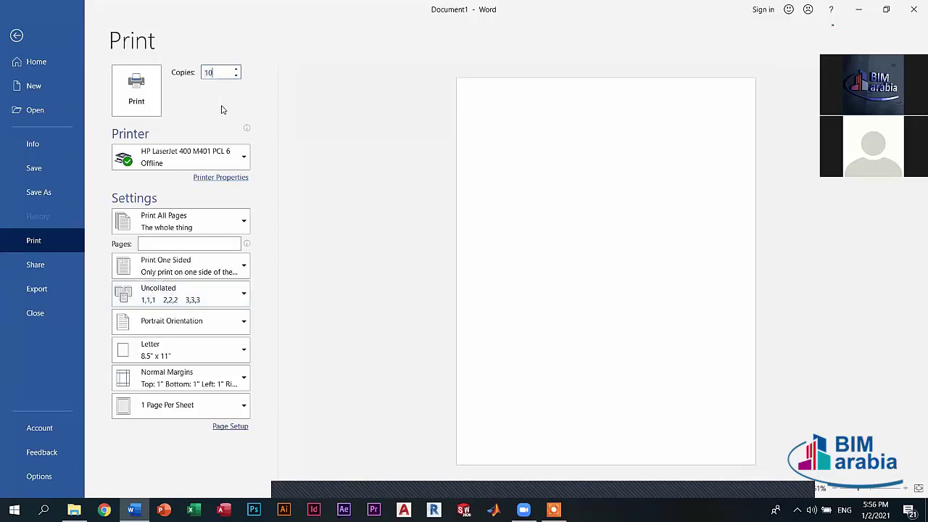
pyautogui.click(190, 299)
pyautogui.click(196, 324)
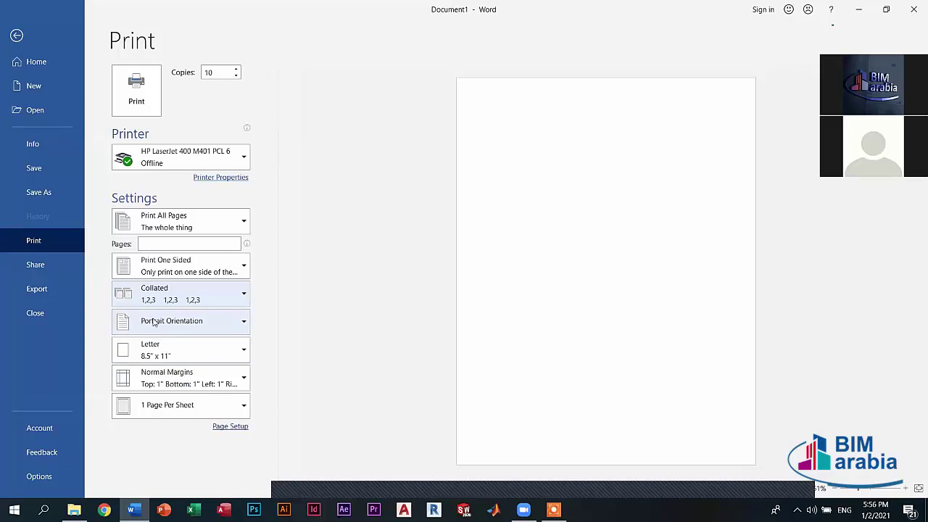
# Try landscape orientation, then return to portrait
pyautogui.click(169, 333)
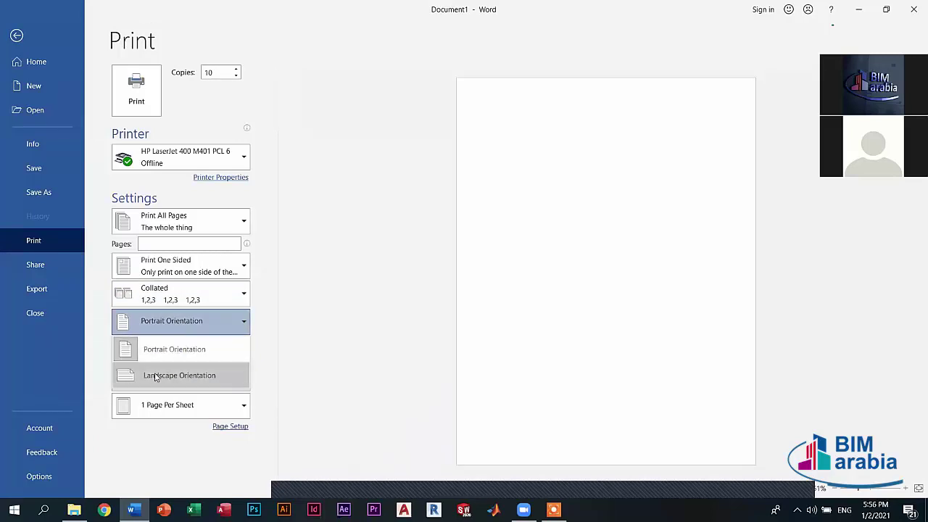
pyautogui.click(155, 377)
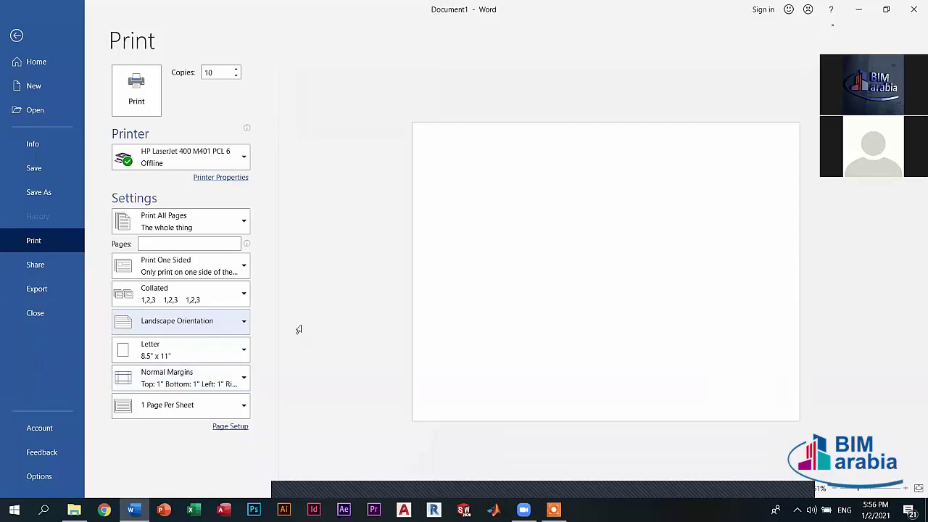
pyautogui.click(174, 322)
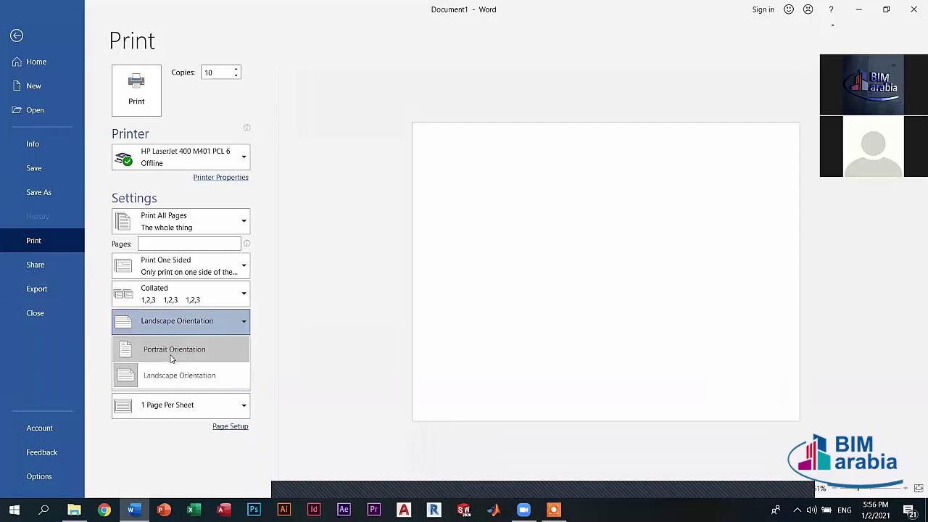
pyautogui.click(173, 350)
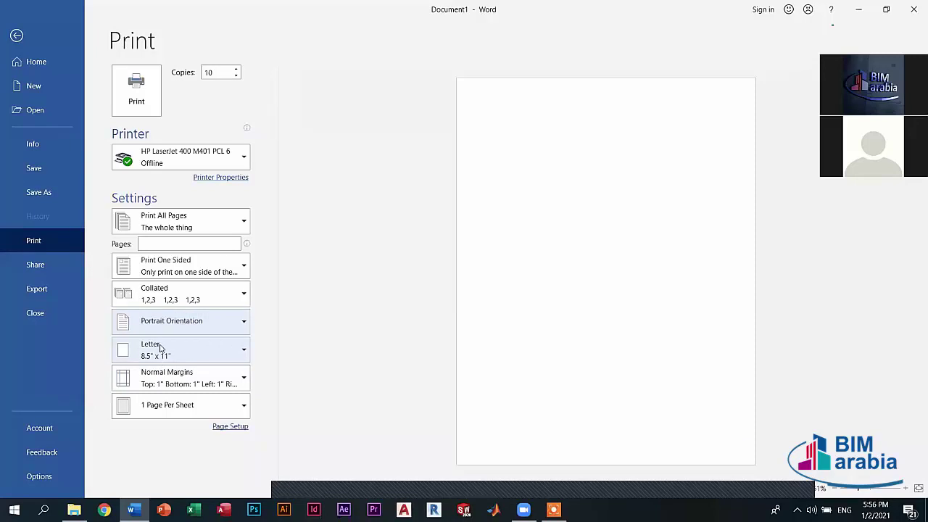
# Set the paper size to A4, dismiss the Windows update popup, and show margin presets
pyautogui.click(160, 349)
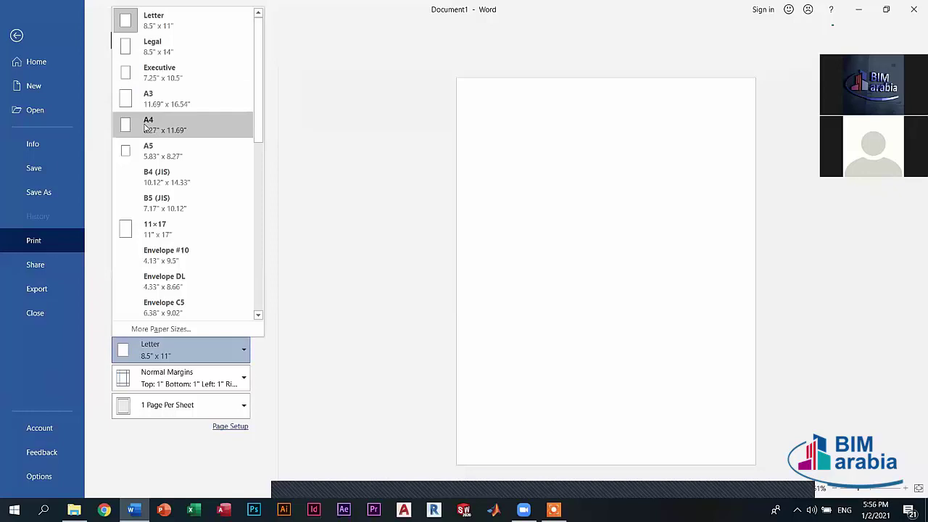
pyautogui.click(149, 123)
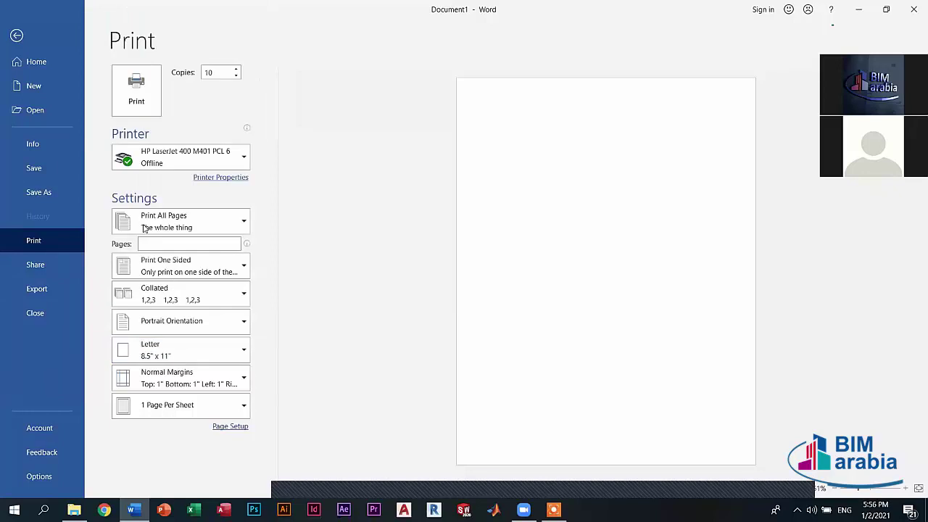
pyautogui.click(183, 350)
pyautogui.moveTo(259, 109); pyautogui.dragTo(239, 280)
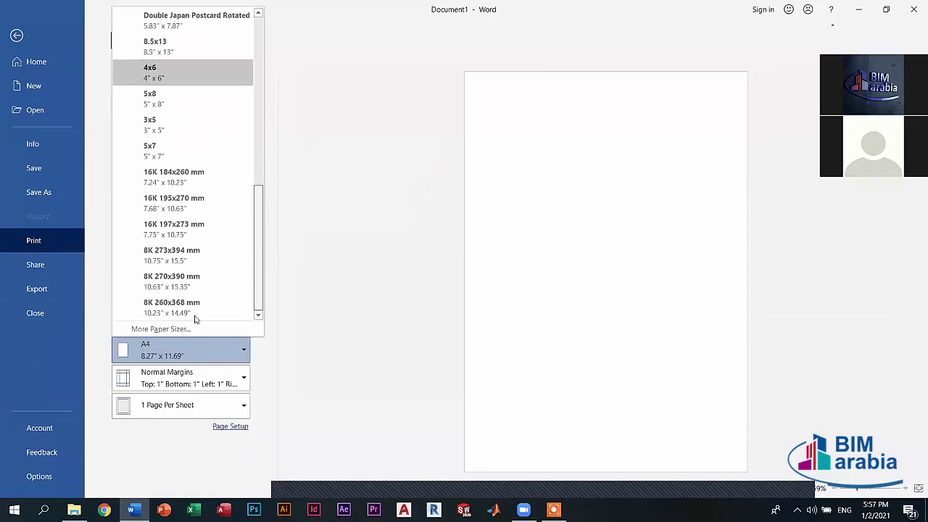
pyautogui.click(308, 152)
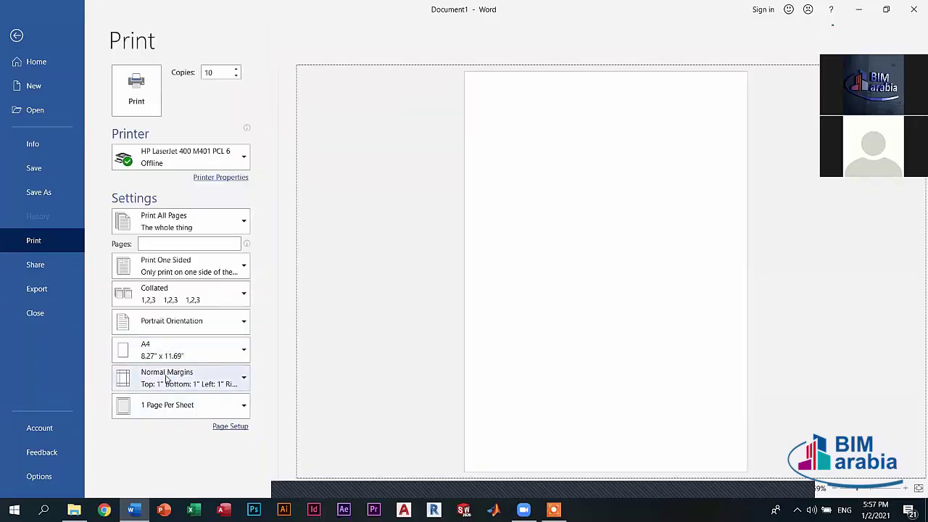
pyautogui.press('Tab')
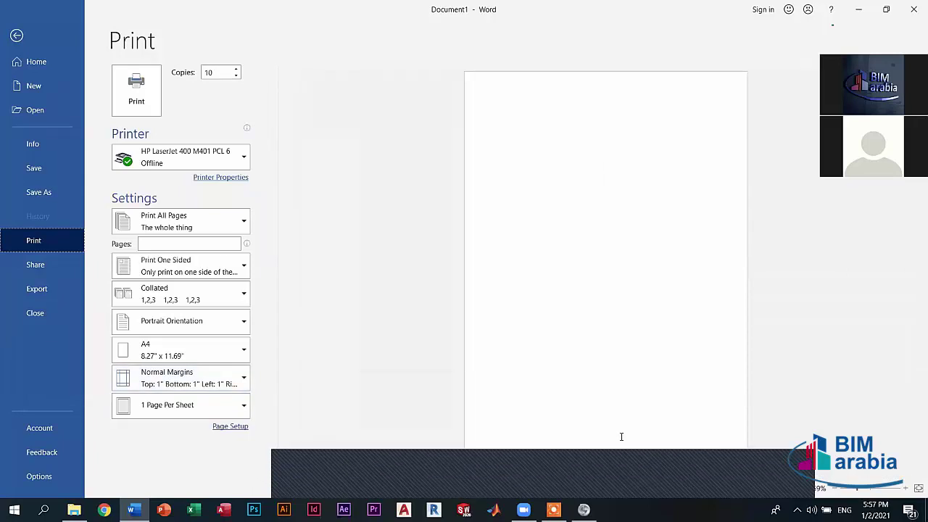
pyautogui.click(580, 167)
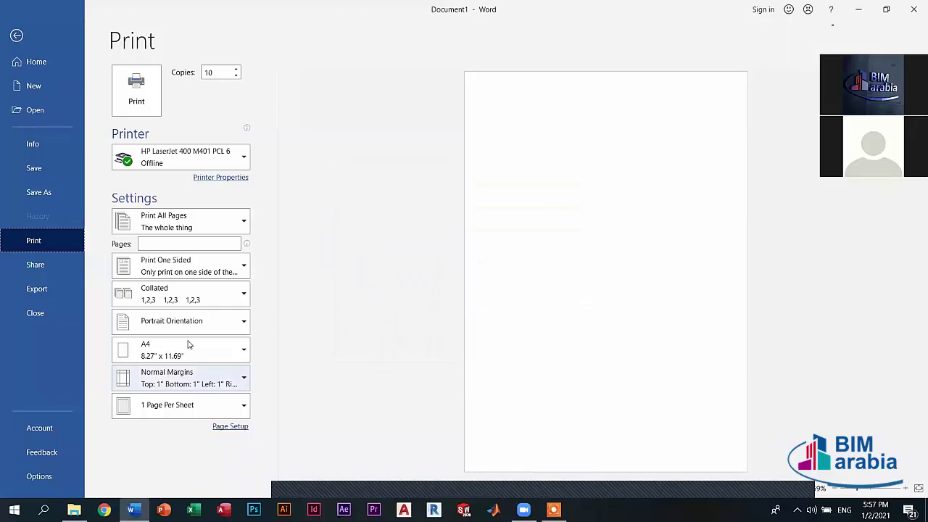
pyautogui.click(188, 378)
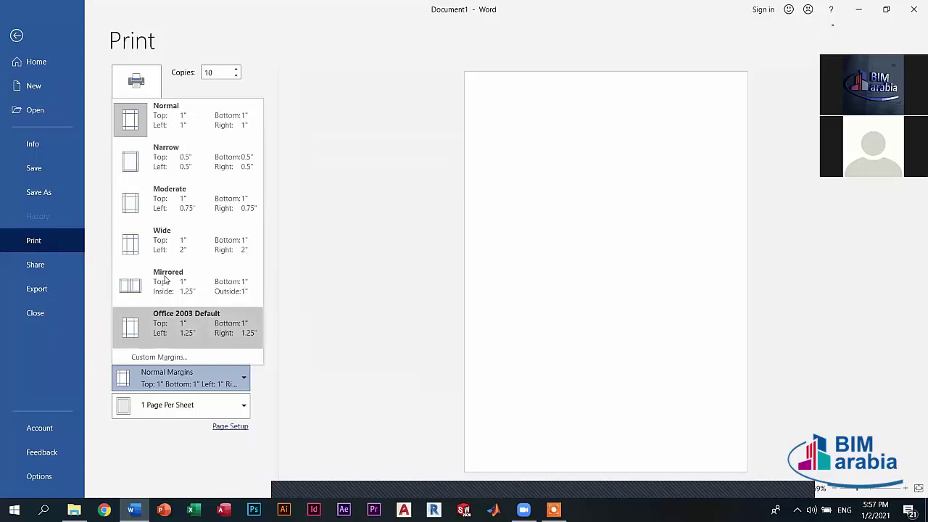
# Open Page Setup through Custom Margins and review the 1" top, bottom, left and right margins
pyautogui.click(173, 359)
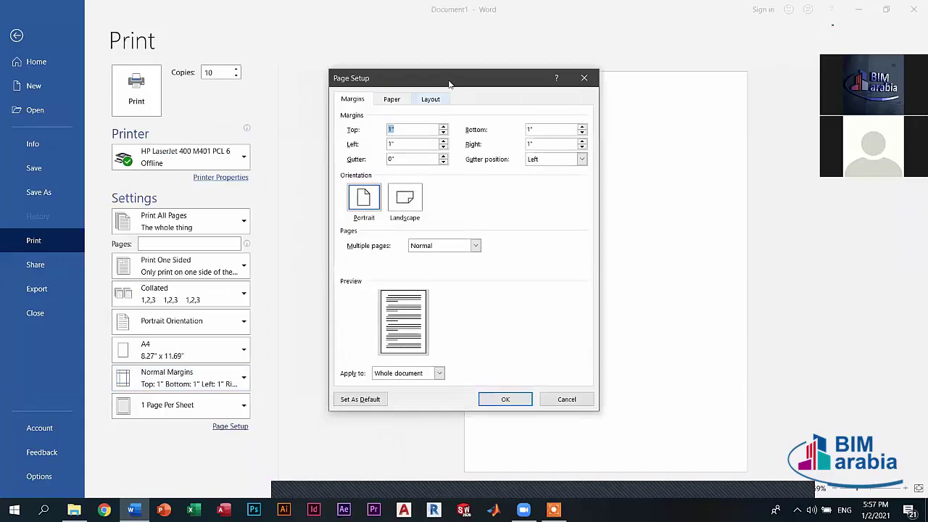
pyautogui.moveTo(450, 85); pyautogui.dragTo(365, 75)
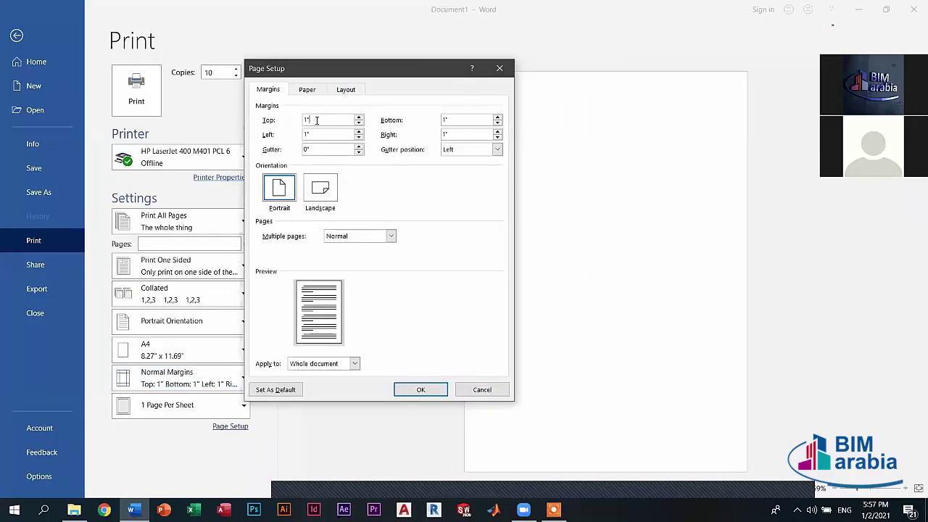
pyautogui.moveTo(316, 120); pyautogui.dragTo(268, 125)
pyautogui.moveTo(475, 121); pyautogui.dragTo(443, 121)
pyautogui.moveTo(319, 135); pyautogui.dragTo(303, 135)
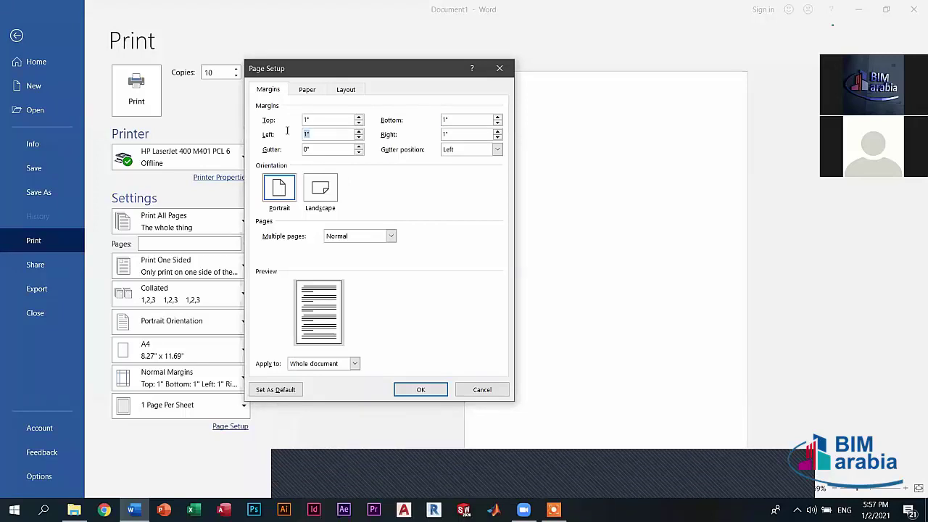
pyautogui.moveTo(459, 133); pyautogui.dragTo(444, 134)
# Set the gutter width to 1.7"
pyautogui.click(359, 146)
pyautogui.moveTo(359, 149); pyautogui.dragTo(359, 158)
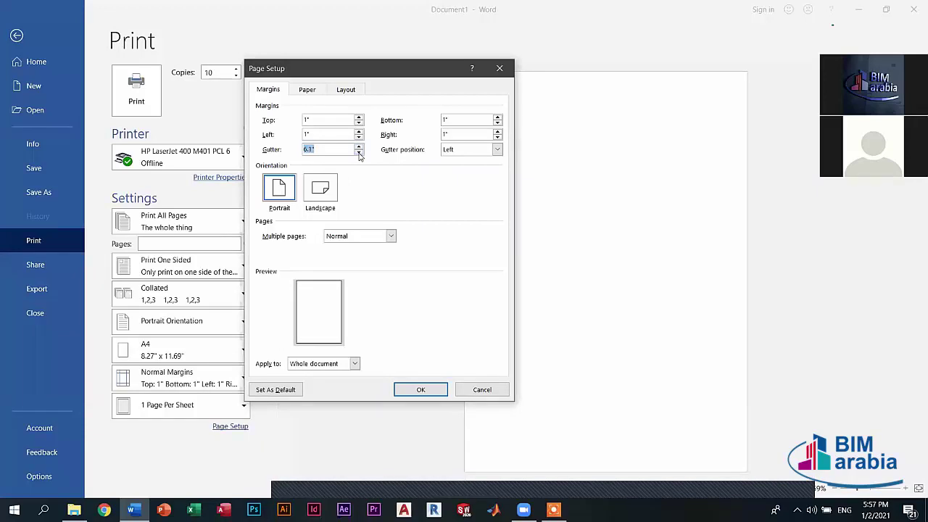
pyautogui.click(358, 153)
pyautogui.click(358, 153)
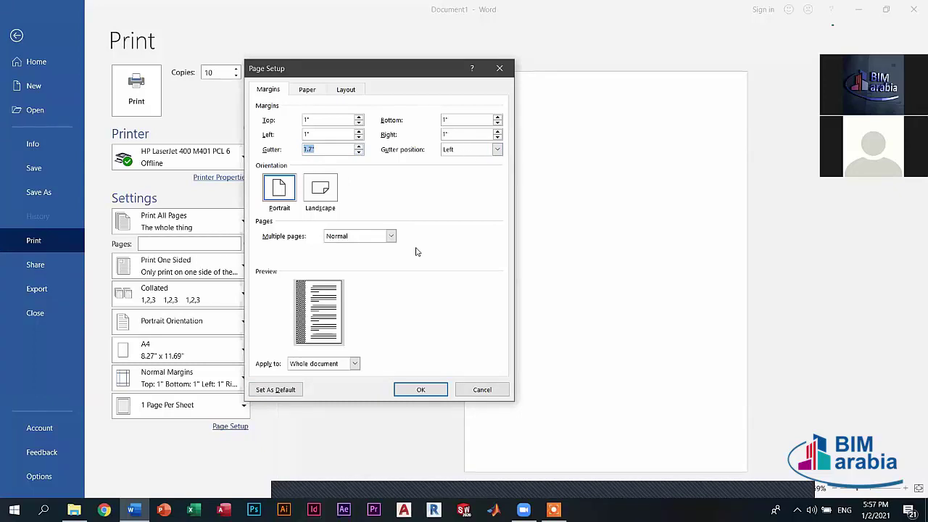
# Try Right and Top gutter positions, settling on Left
pyautogui.click(497, 150)
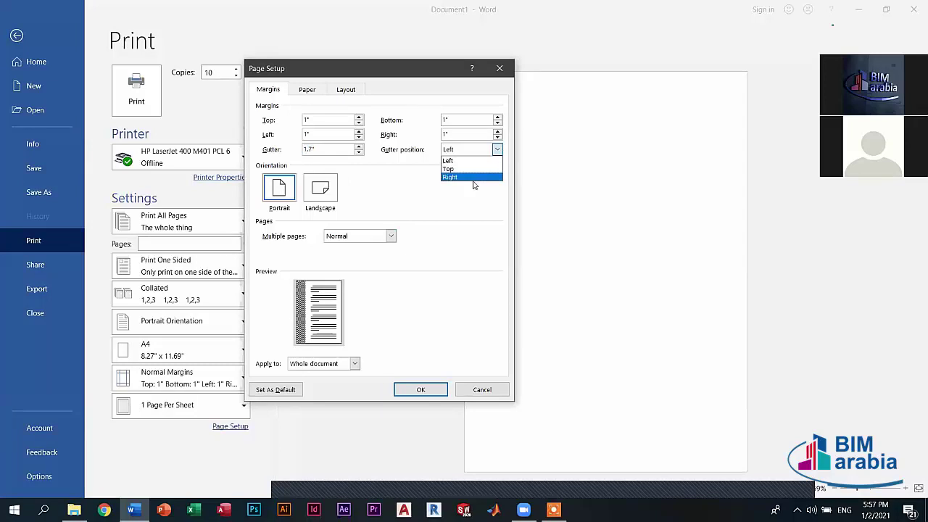
pyautogui.click(472, 178)
pyautogui.click(498, 149)
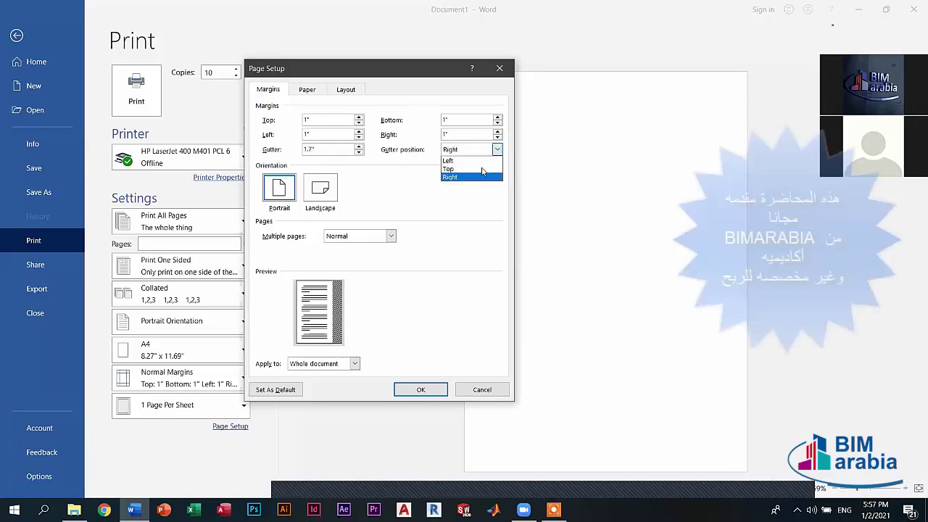
pyautogui.click(468, 170)
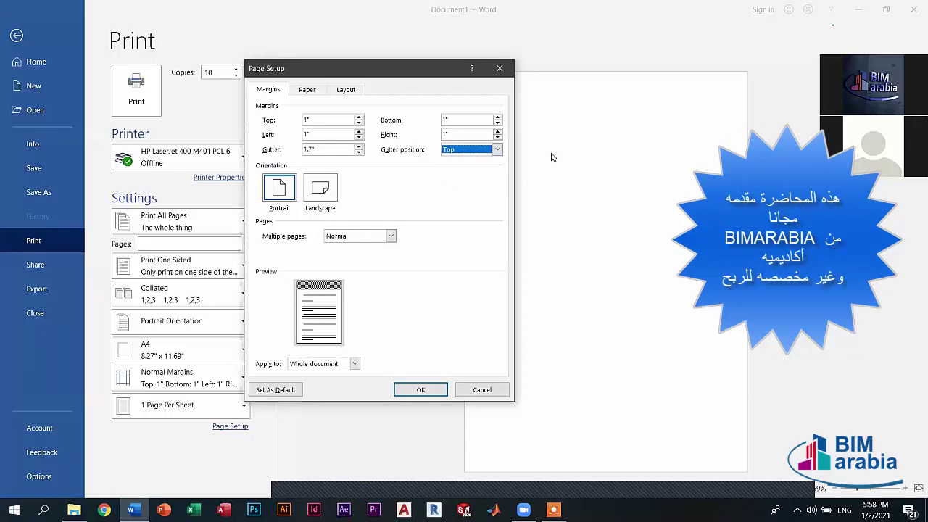
pyautogui.click(499, 151)
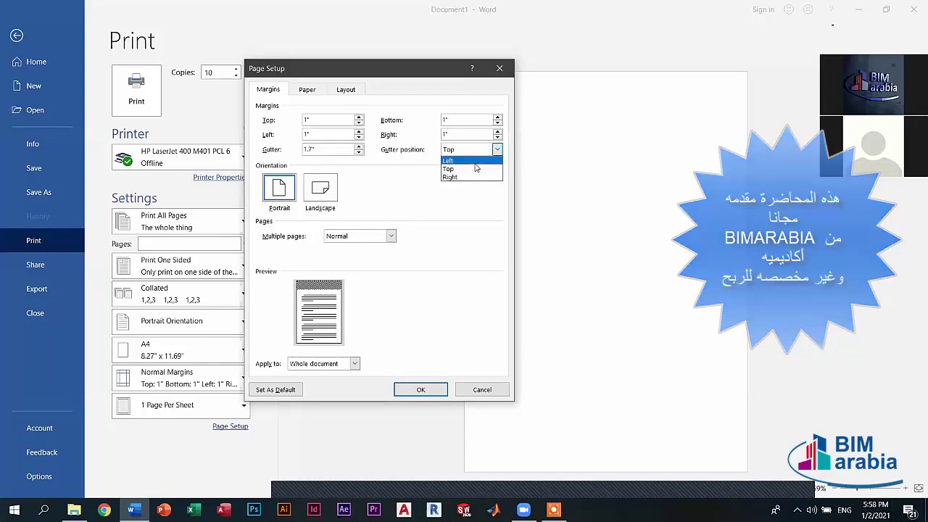
pyautogui.click(477, 163)
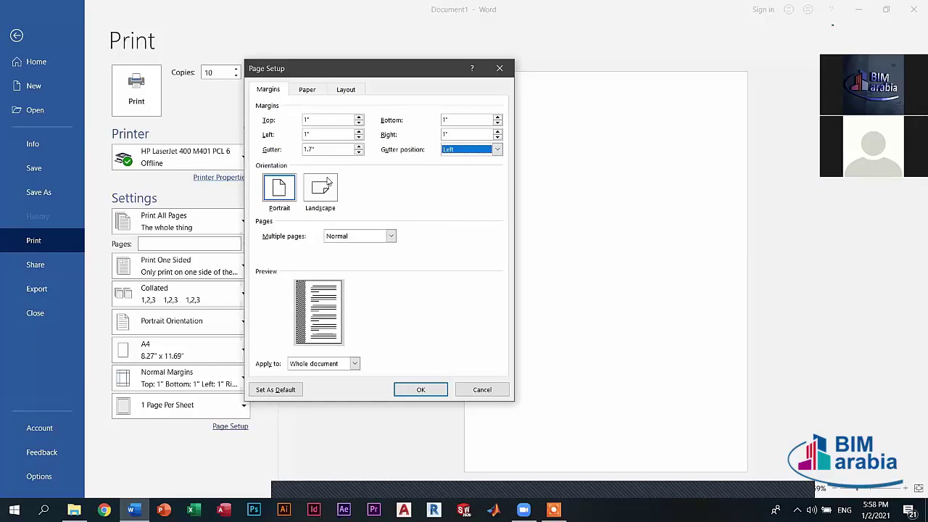
pyautogui.click(330, 186)
# Make the pages landscape and set Multiple pages to Mirror margins
pyautogui.click(279, 192)
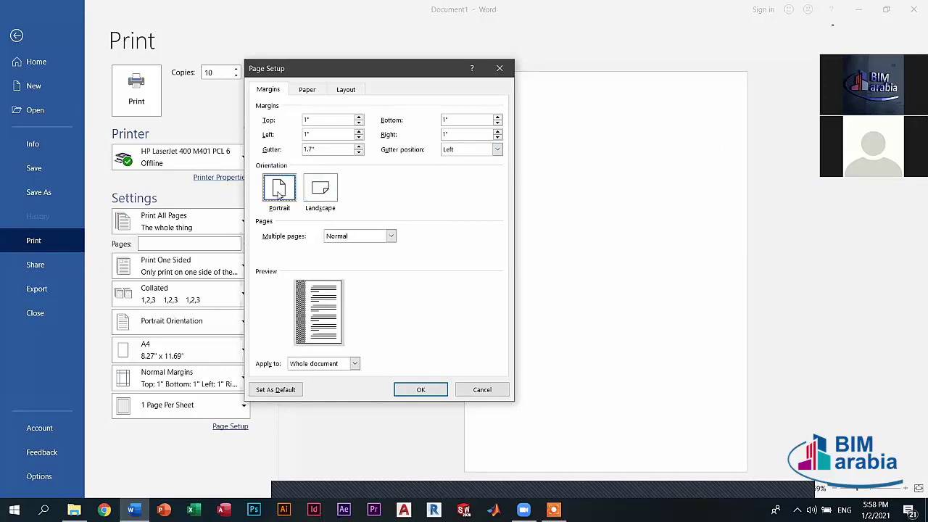
pyautogui.click(317, 190)
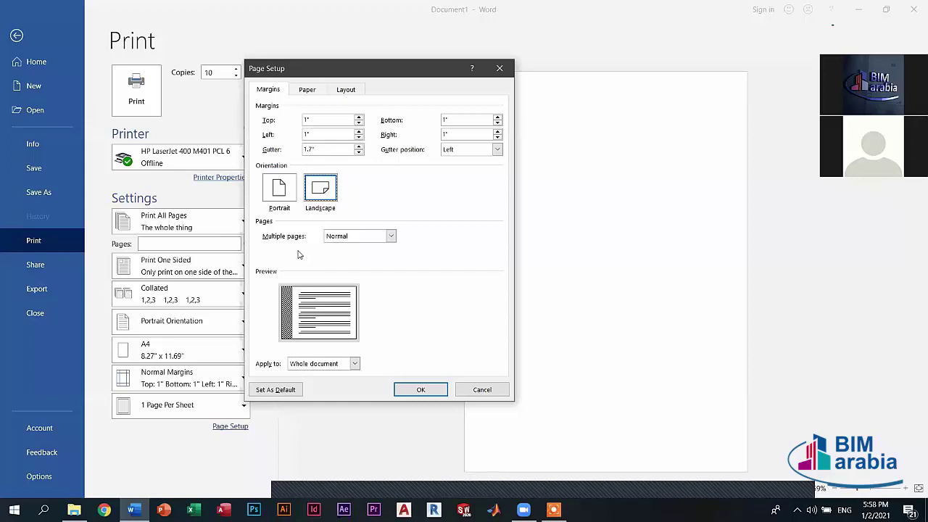
pyautogui.click(390, 236)
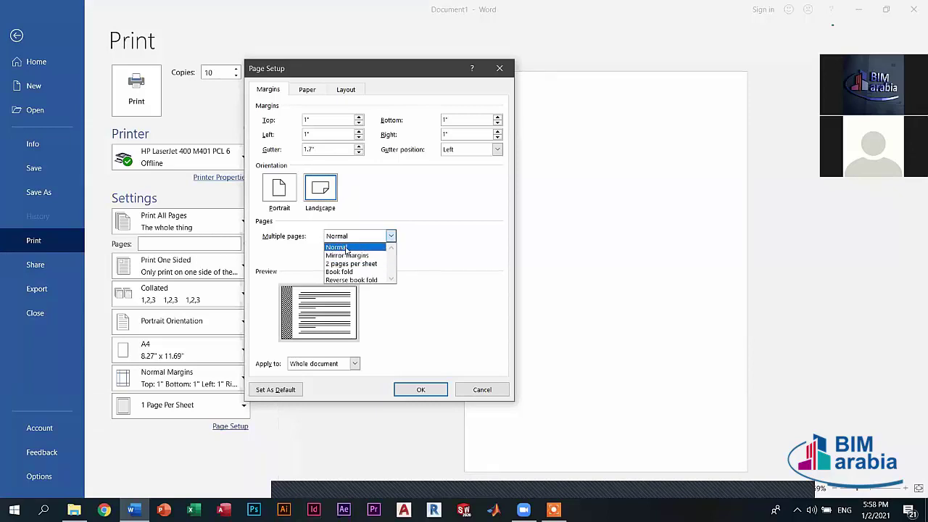
pyautogui.click(346, 248)
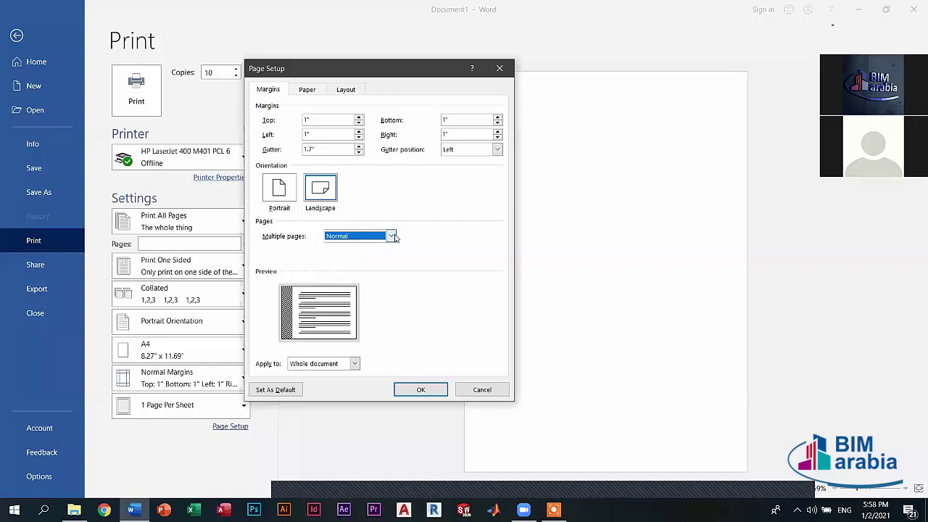
pyautogui.click(392, 236)
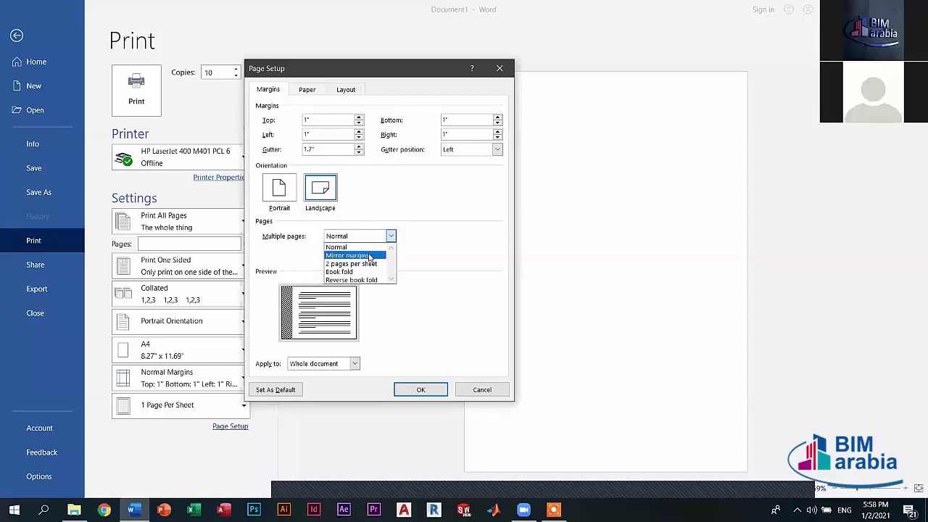
pyautogui.click(370, 257)
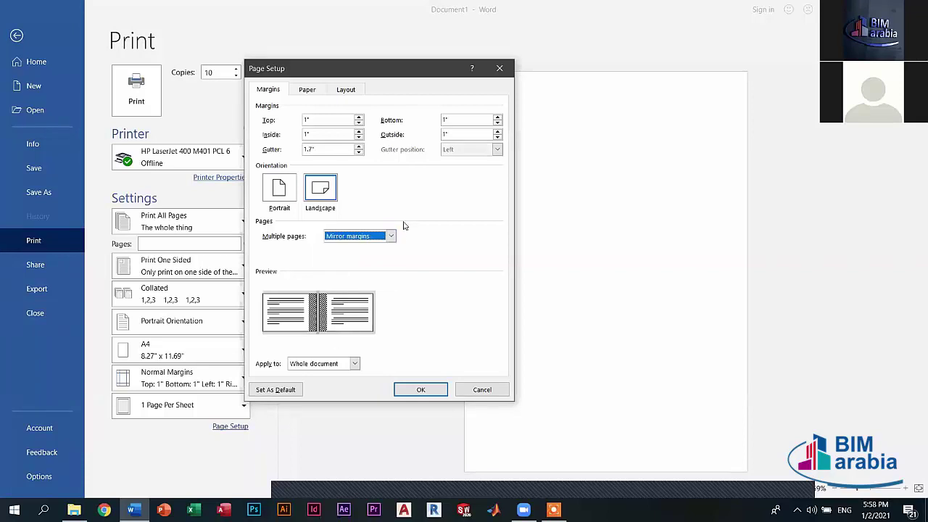
pyautogui.click(392, 236)
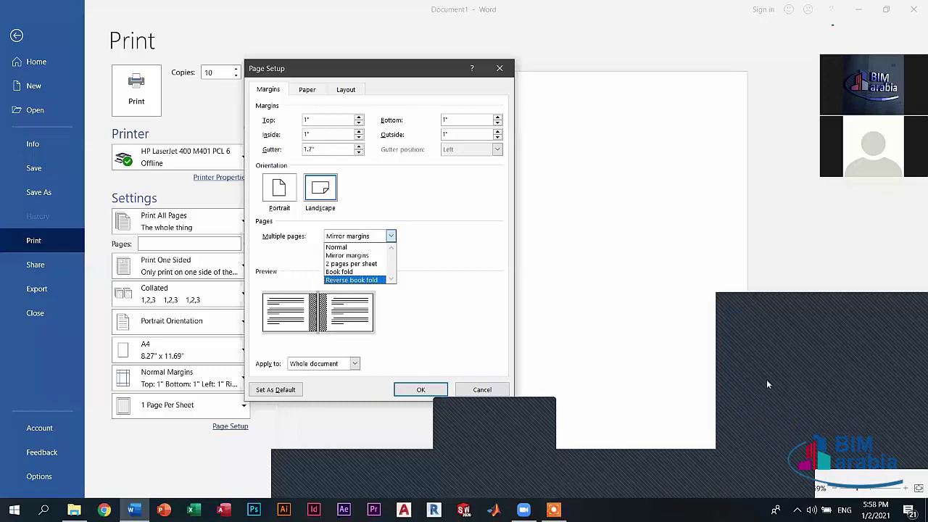
pyautogui.click(751, 308)
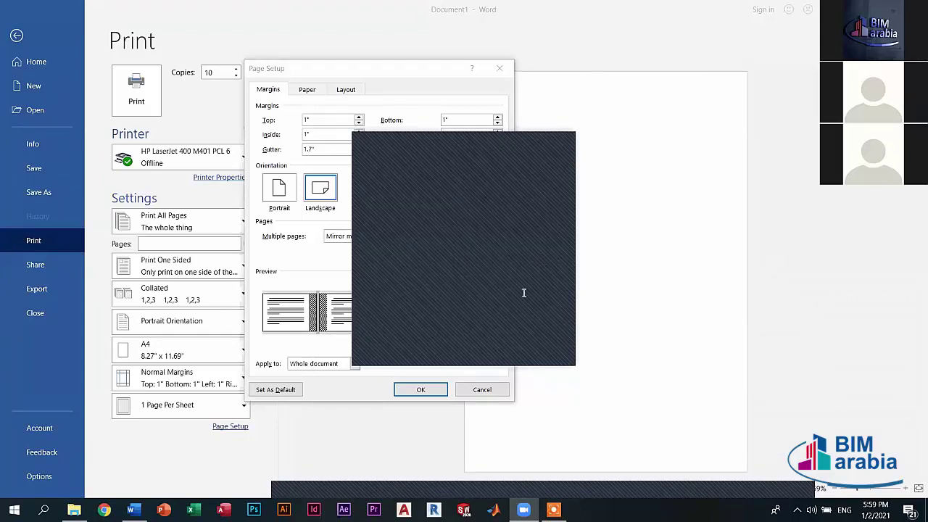
# Adjust the system volume, then recheck the layout list, keeping Mirror margins
pyautogui.press('XF86AudioLowerVolume')
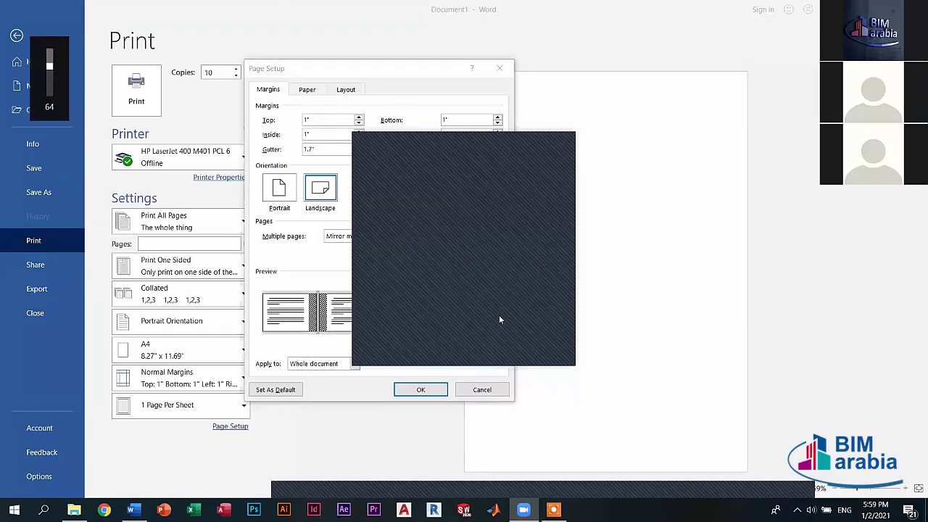
pyautogui.press('XF86AudioLowerVolume')
pyautogui.press('XF86AudioLowerVolume')
pyautogui.press('XF86AudioLowerVolume')
pyautogui.press('XF86AudioLowerVolume')
pyautogui.press('XF86AudioLowerVolume')
pyautogui.press('XF86AudioLowerVolume')
pyautogui.press('XF86AudioLowerVolume')
pyautogui.press('XF86AudioLowerVolume')
pyautogui.press('XF86AudioLowerVolume')
pyautogui.press('XF86AudioRaiseVolume')
pyautogui.press('XF86AudioRaiseVolume')
pyautogui.press('XF86AudioRaiseVolume')
pyautogui.press('XF86AudioRaiseVolume')
pyautogui.press('XF86AudioRaiseVolume')
pyautogui.press('XF86AudioLowerVolume')
pyautogui.press('XF86AudioLowerVolume')
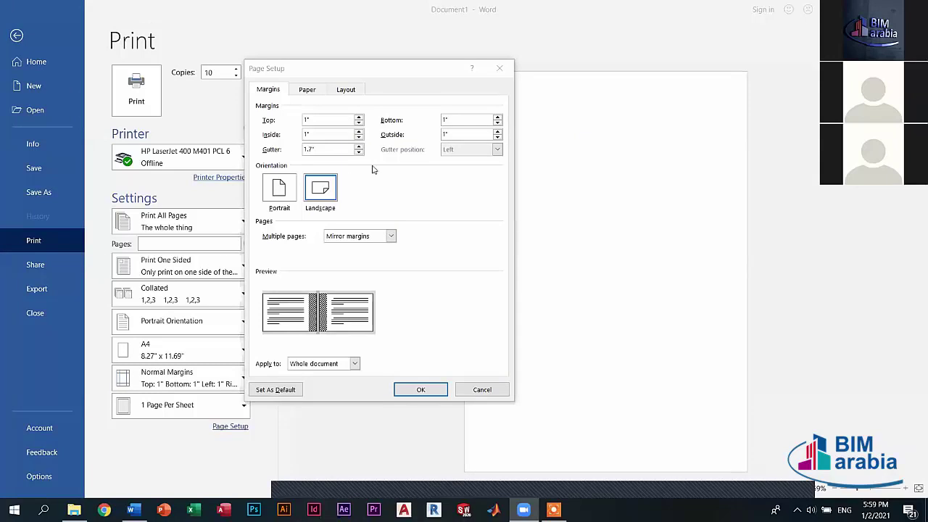
pyautogui.click(390, 240)
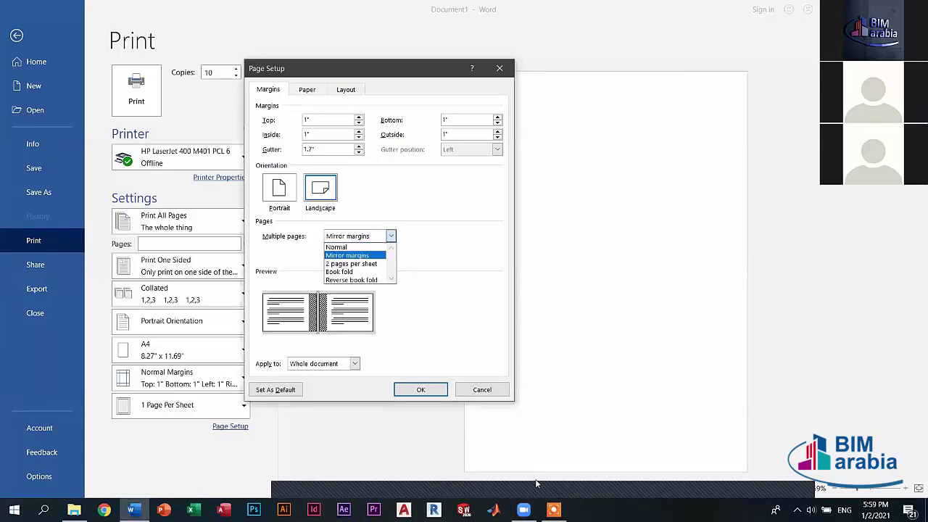
pyautogui.press('Down')
pyautogui.press('Down')
pyautogui.press('Down')
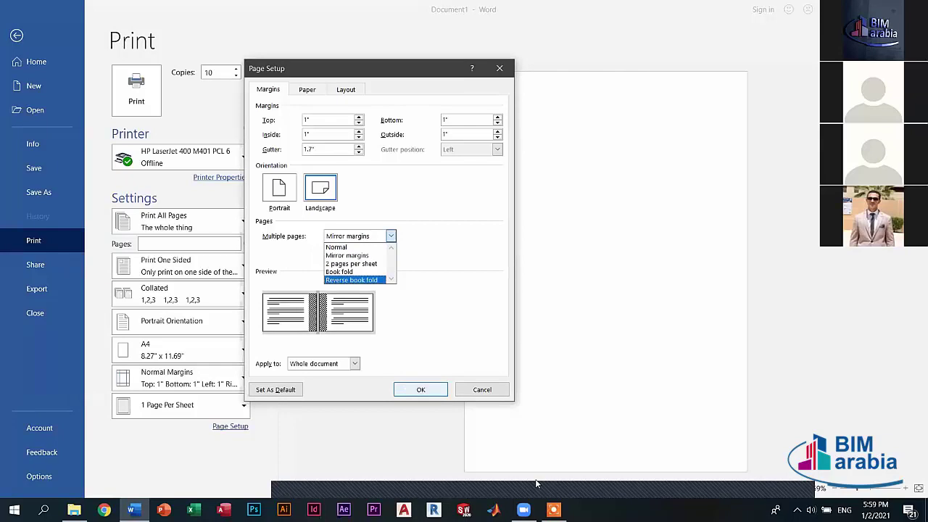
pyautogui.click(758, 306)
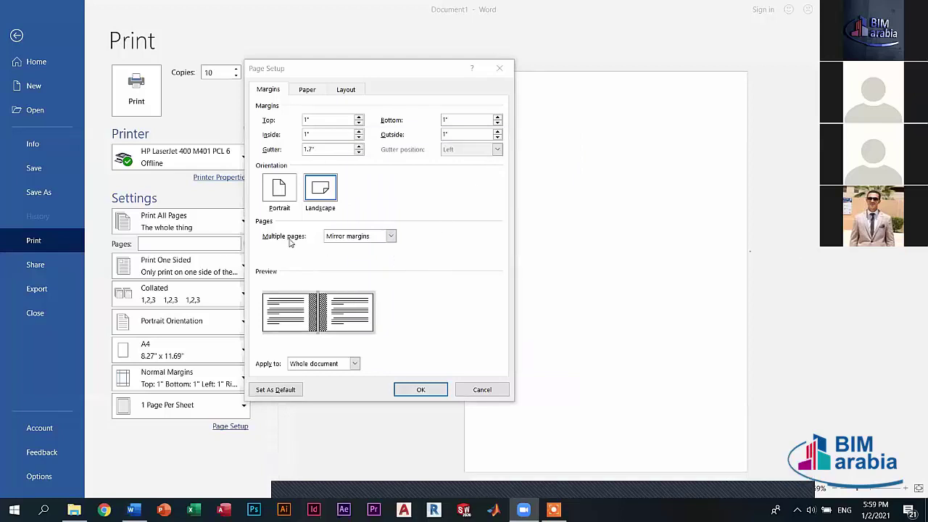
# Try 2 pages per sheet, then switch Multiple pages to Book fold
pyautogui.click(391, 237)
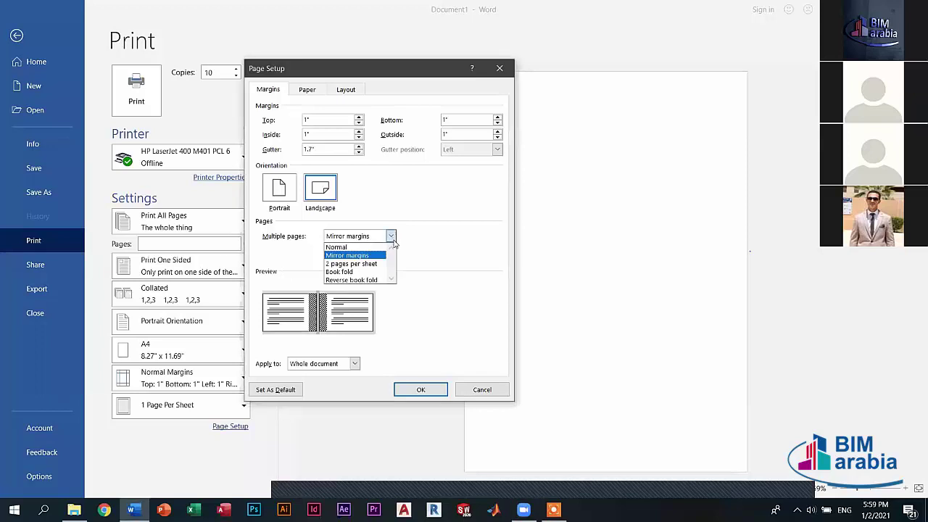
pyautogui.click(354, 264)
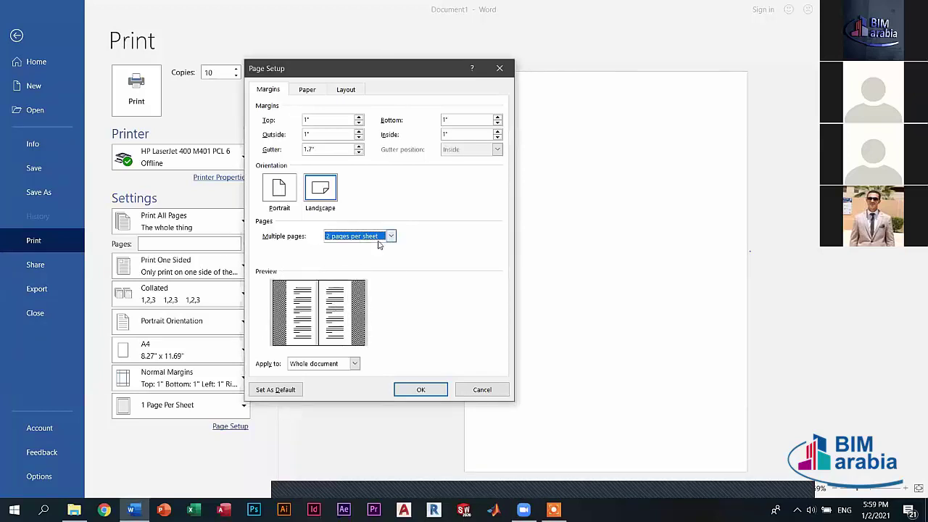
pyautogui.click(379, 240)
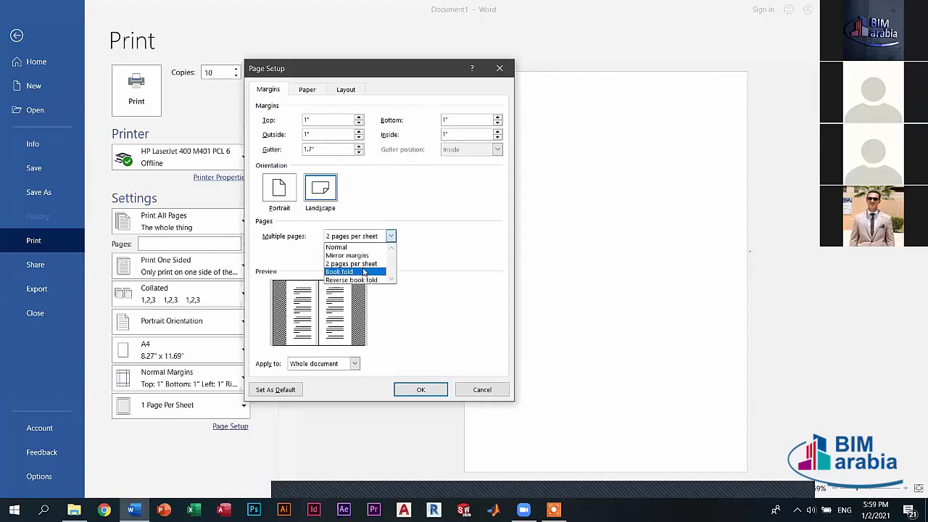
pyautogui.click(365, 273)
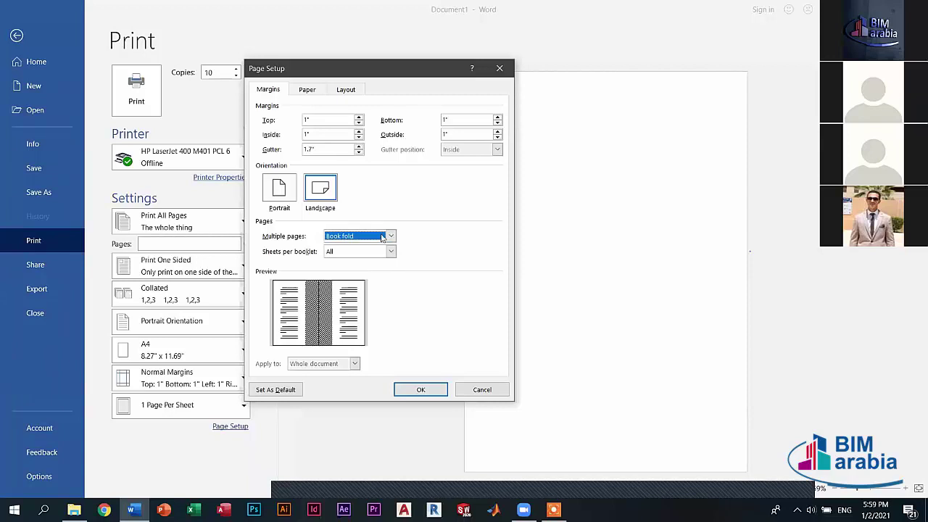
pyautogui.click(392, 251)
pyautogui.click(358, 272)
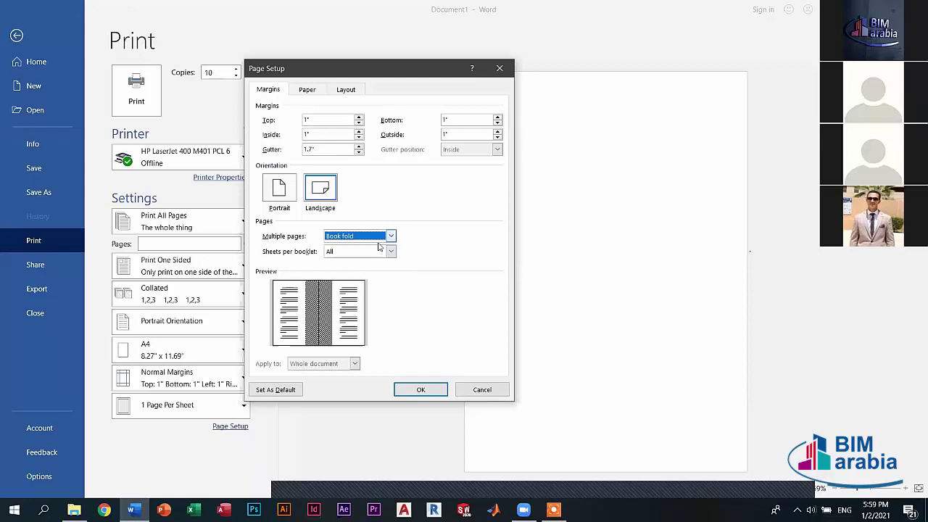
pyautogui.click(359, 236)
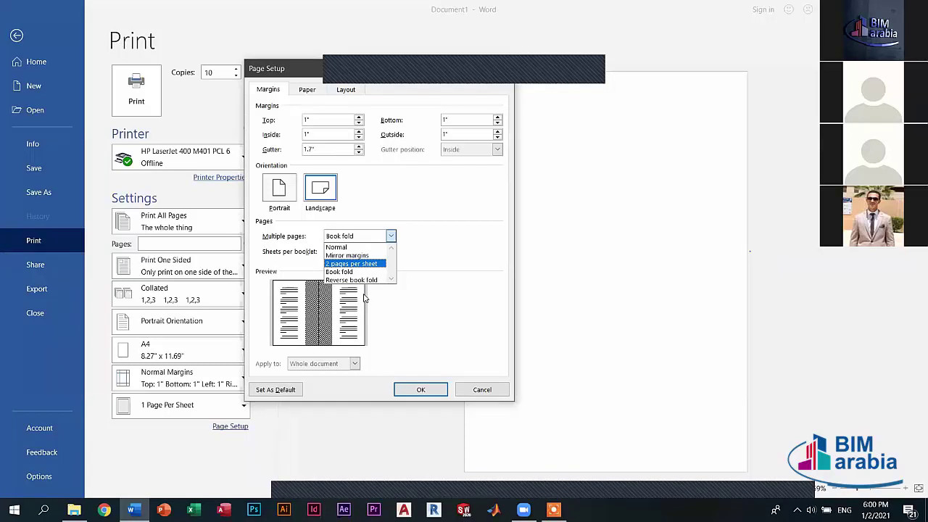
pyautogui.click(346, 272)
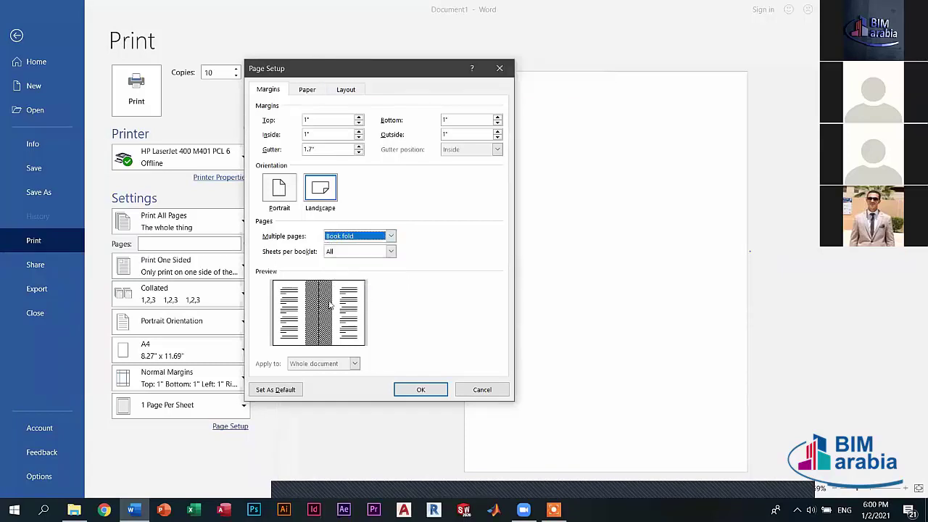
# Set 4 sheets per booklet, then close Page Setup without applying changes
pyautogui.click(390, 252)
pyautogui.click(347, 282)
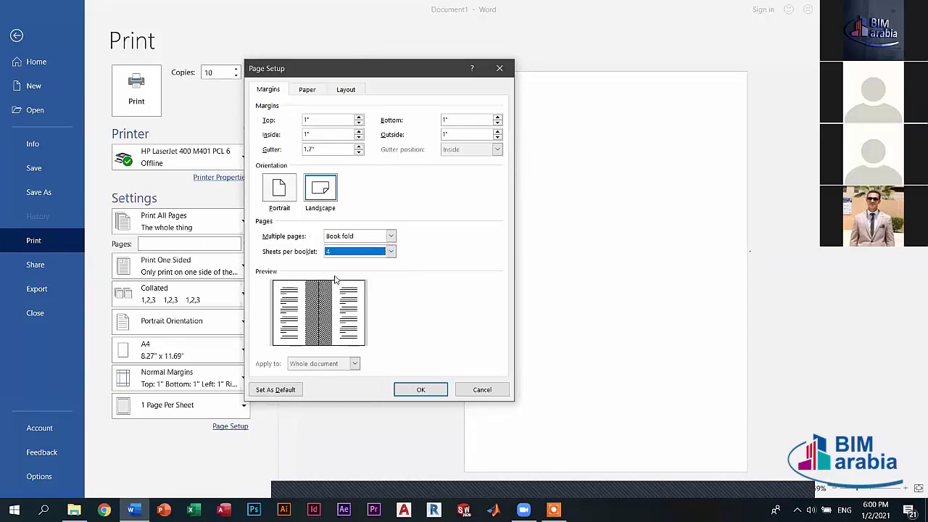
pyautogui.click(395, 250)
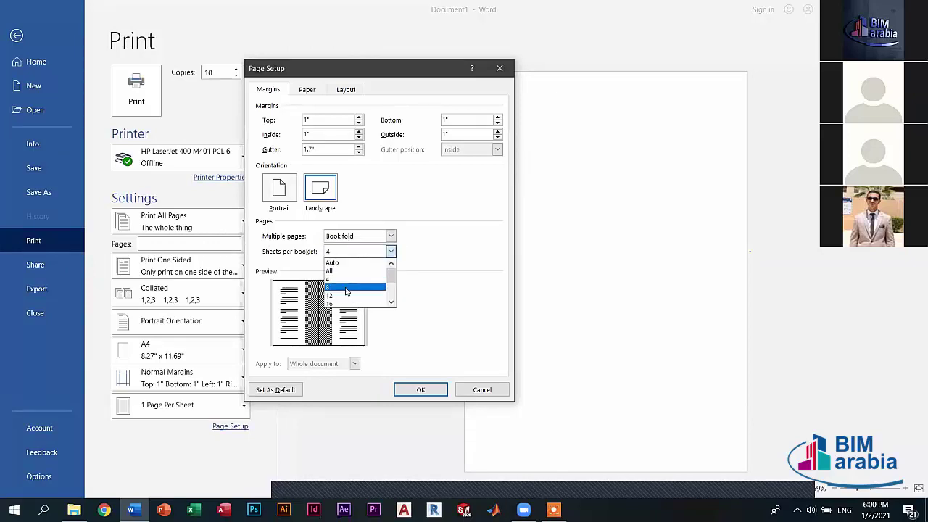
pyautogui.click(408, 330)
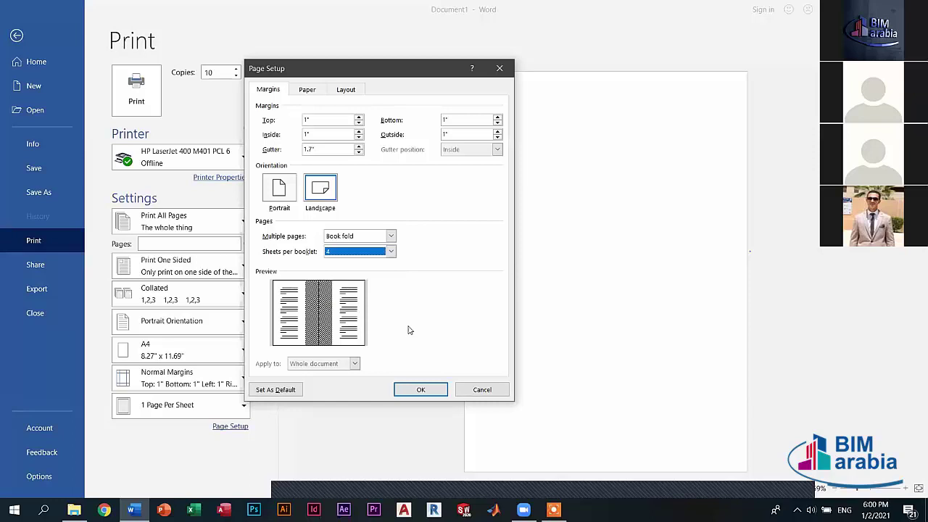
pyautogui.click(500, 68)
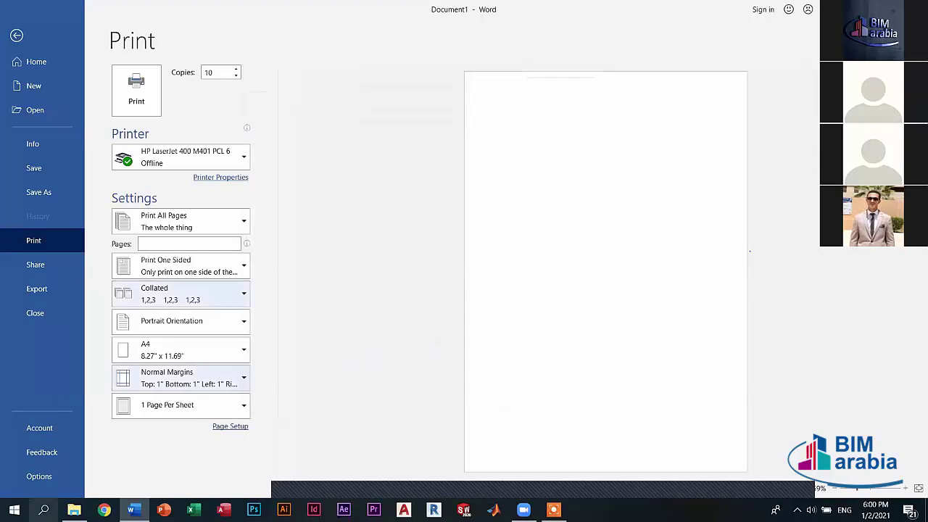
# Change Pages Per Sheet to 2, then 4, and go to the Share page
pyautogui.click(184, 409)
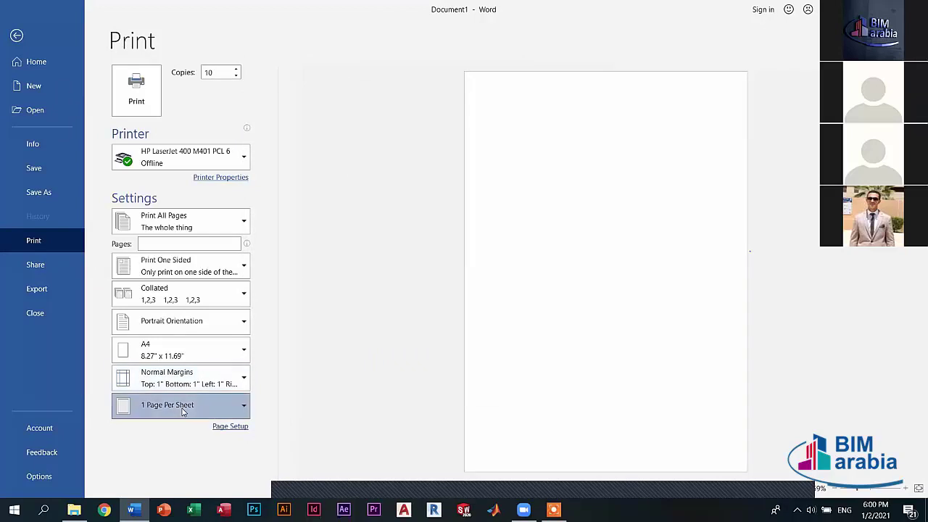
pyautogui.click(164, 259)
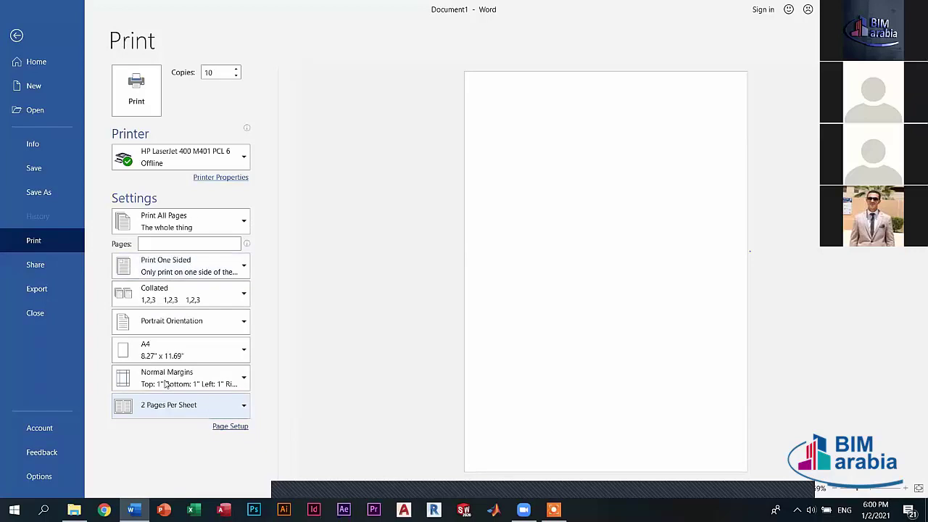
pyautogui.click(170, 406)
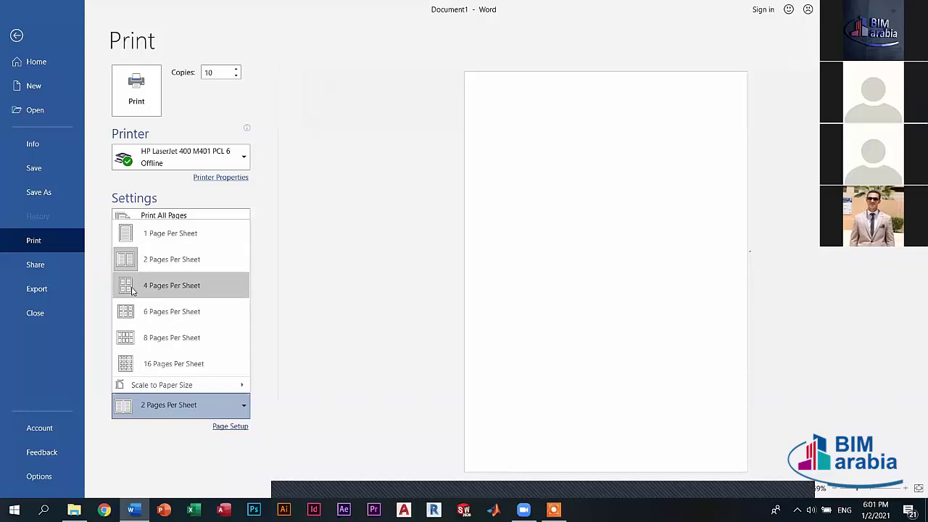
pyautogui.click(133, 291)
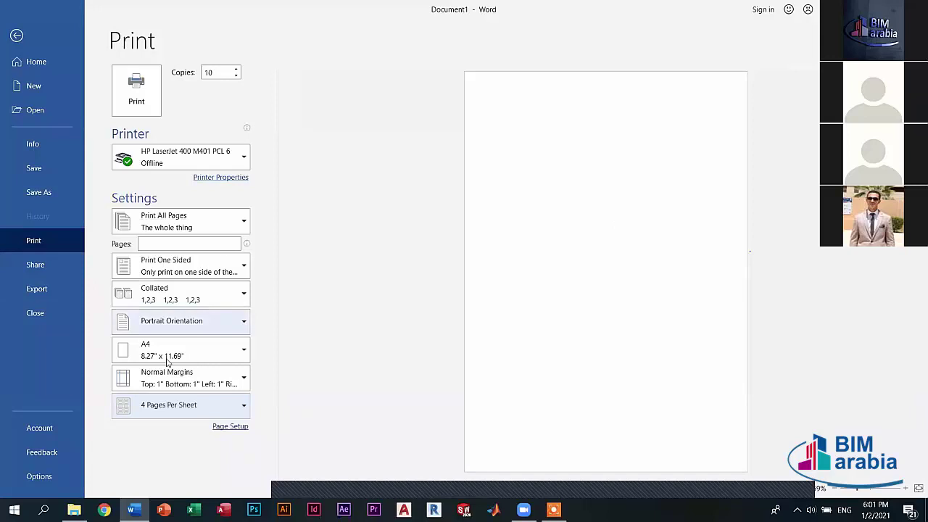
pyautogui.click(158, 403)
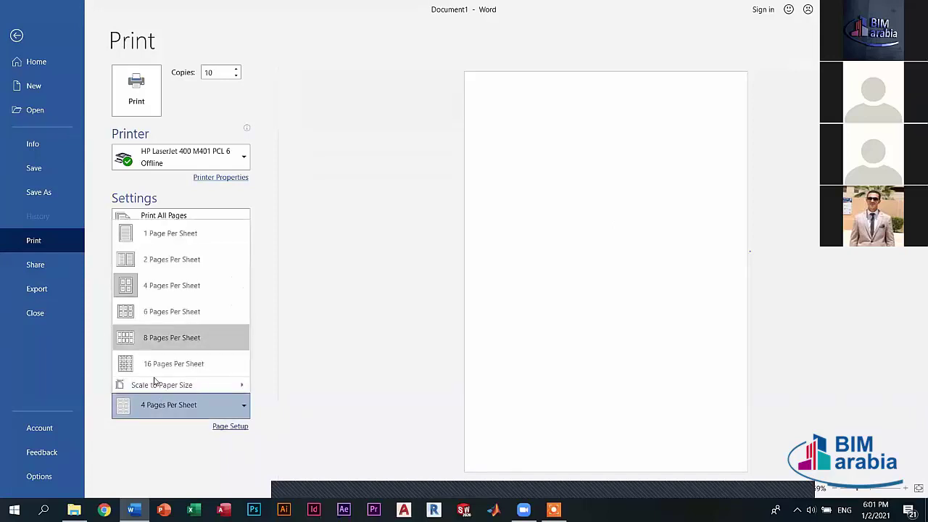
pyautogui.click(151, 486)
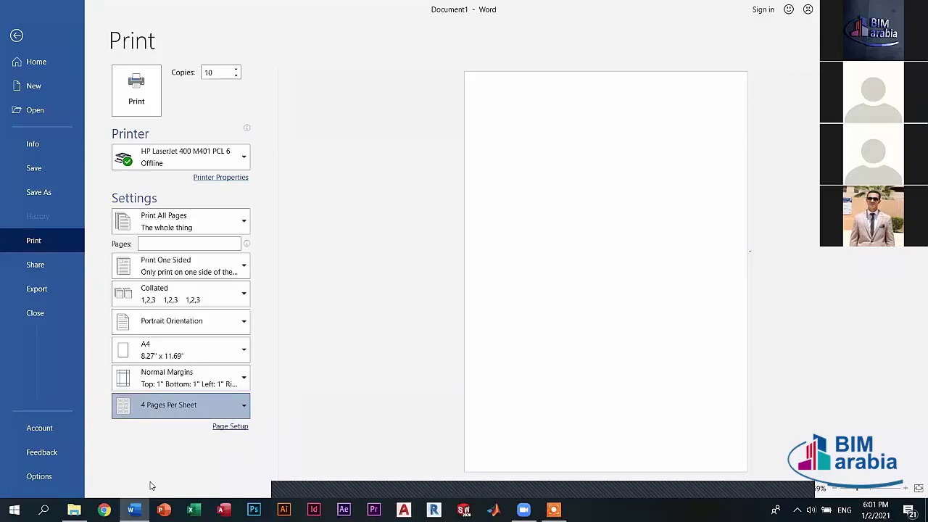
pyautogui.click(42, 265)
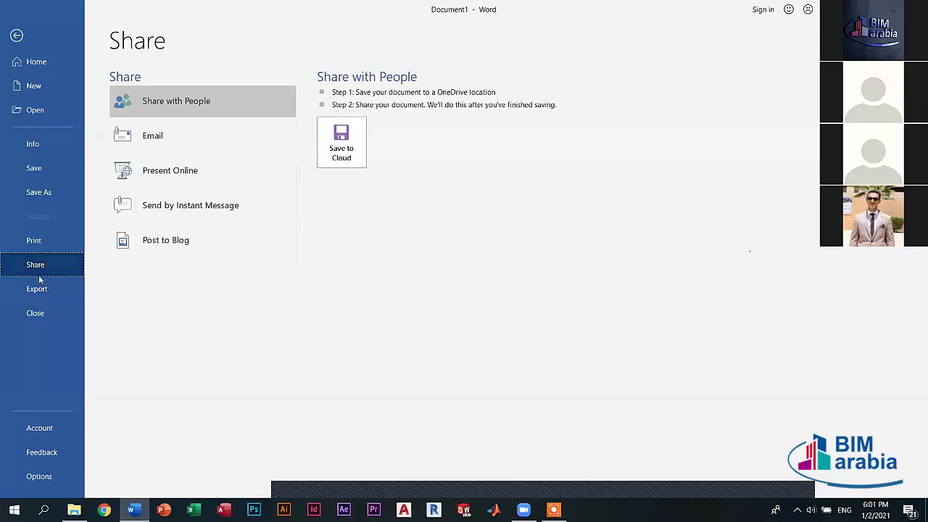
# Look over Export's Change File Type options, then return to the blank document
pyautogui.click(42, 289)
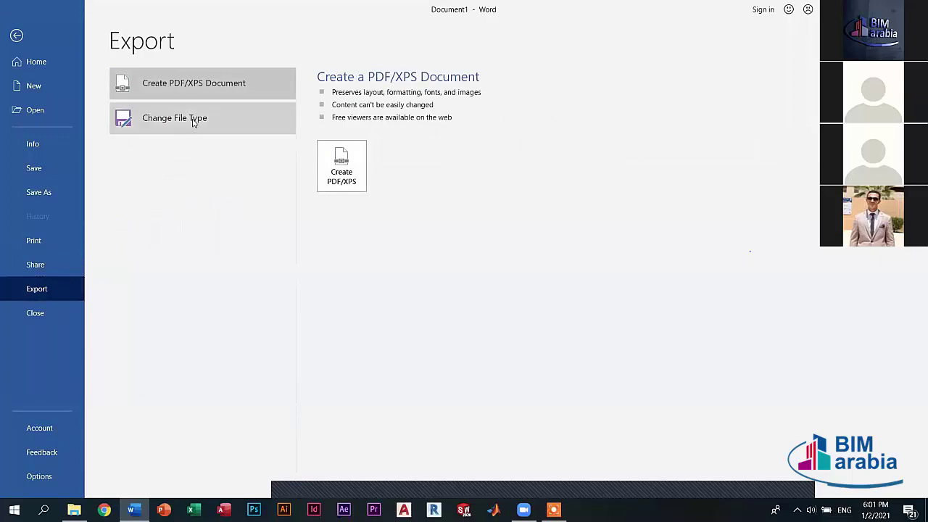
pyautogui.click(198, 121)
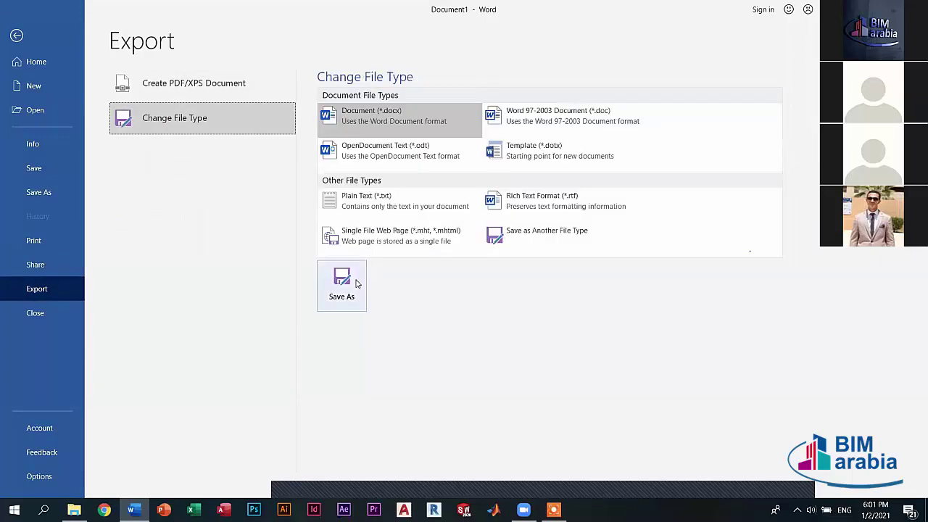
pyautogui.press('Escape')
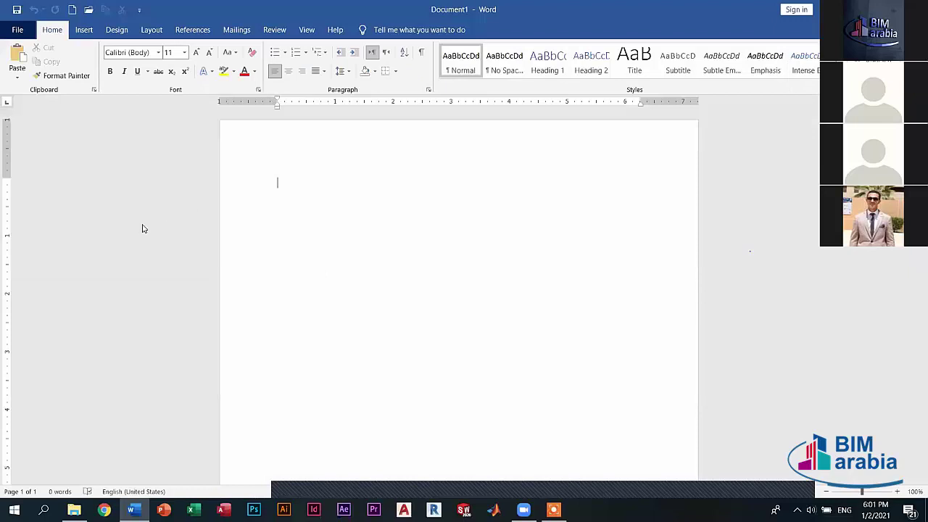
# Open Save As with F12, browse the Save as type format list, then cancel
pyautogui.press('F12')
pyautogui.press('Tab')
pyautogui.hotkey('alt', 'Down')
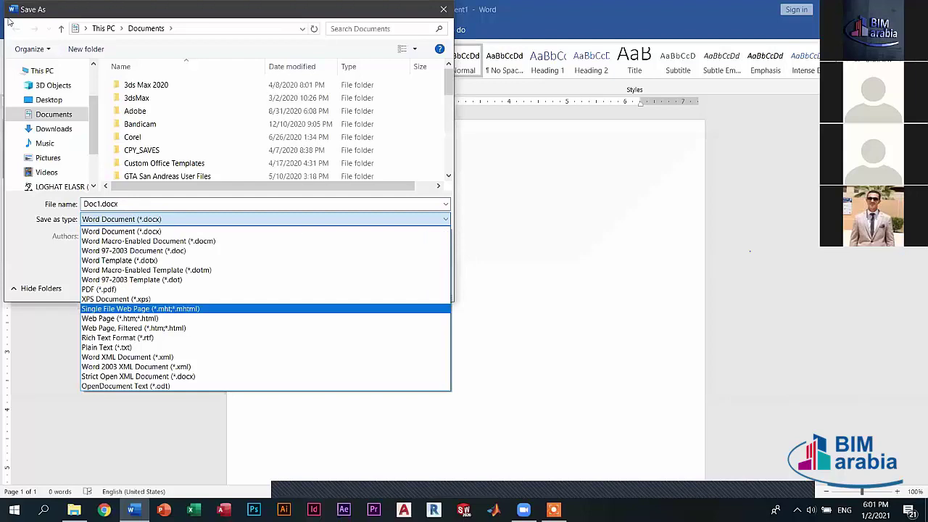
pyautogui.press('Escape')
pyautogui.press('Escape')
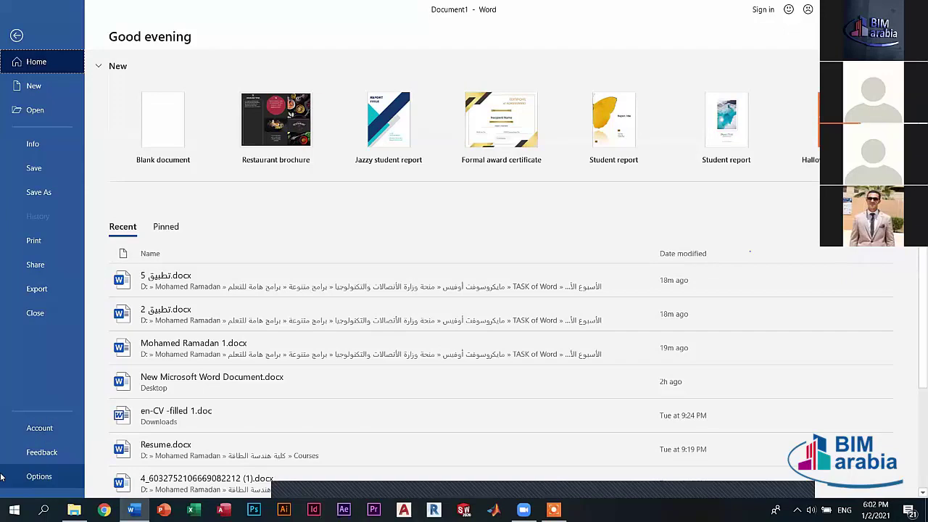
# From the Account page, launch Sign in to Office to bring up the Microsoft sign-in window
pyautogui.click(48, 428)
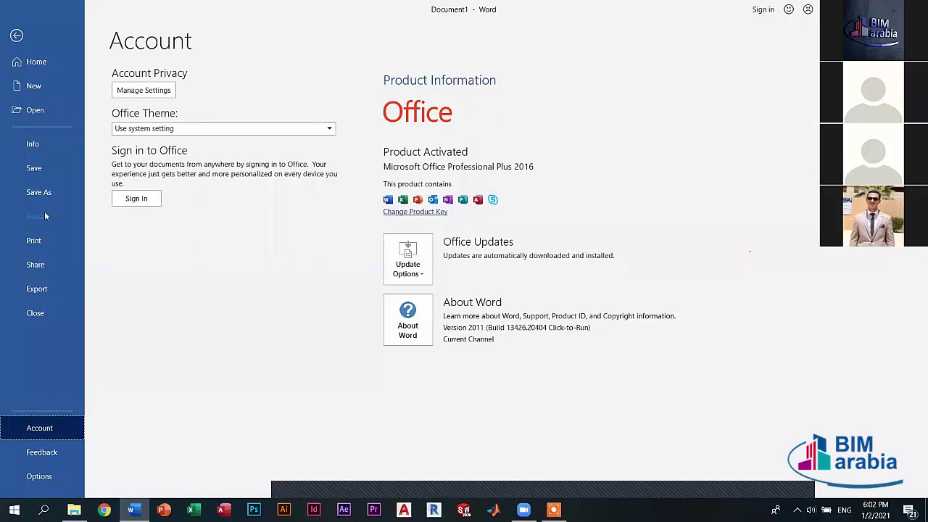
pyautogui.click(140, 201)
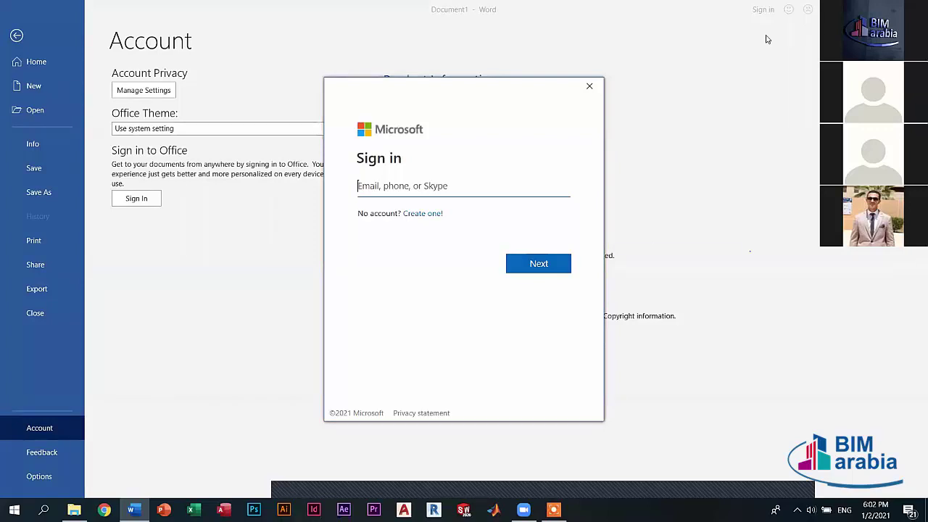
# Start creating a Microsoft account and submit an existing Gmail address
pyautogui.click(425, 214)
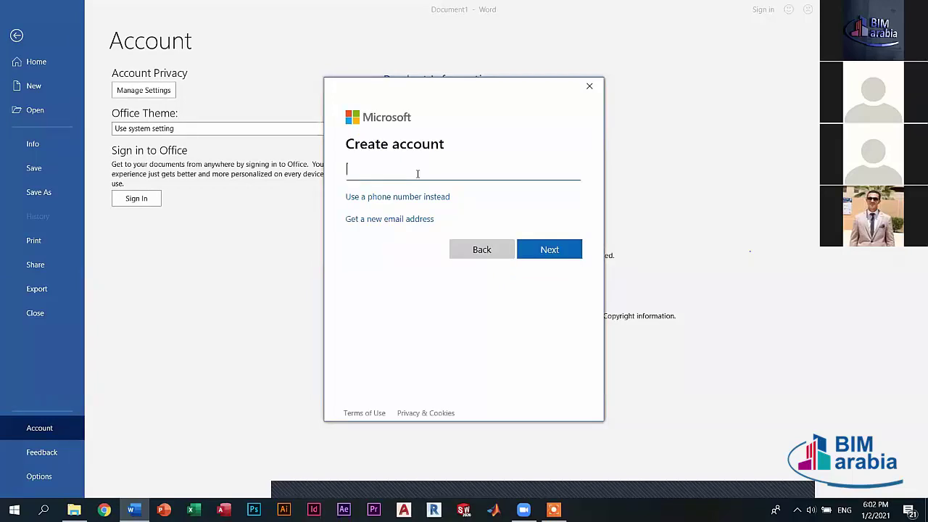
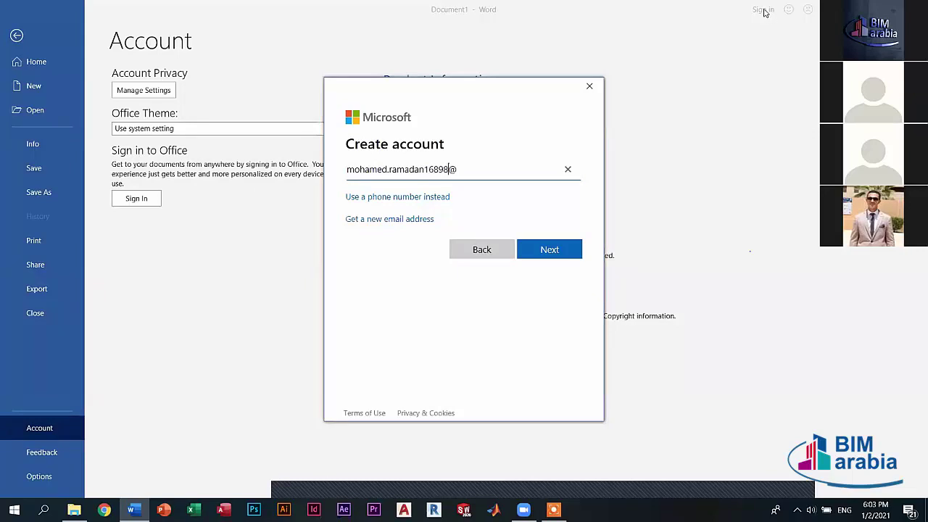
pyautogui.click(545, 255)
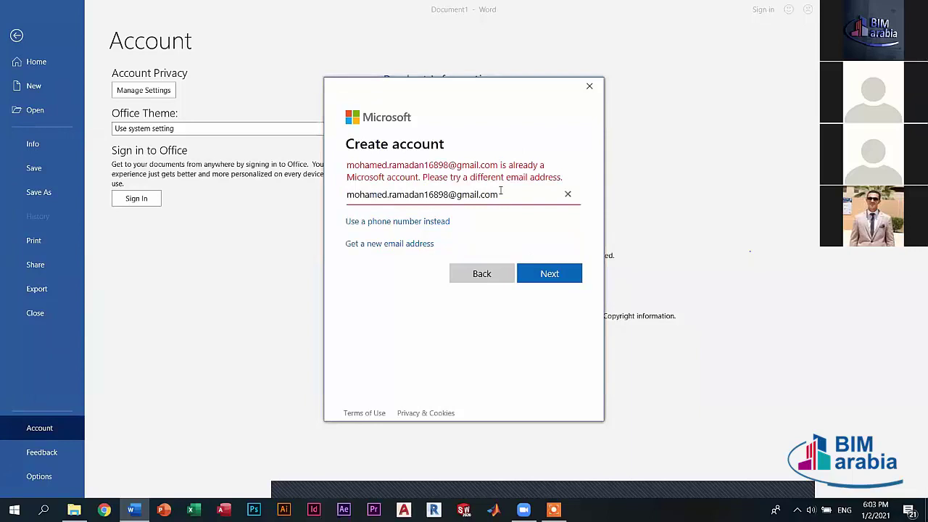
# Clear the rejected e-mail address and close the account creation form
pyautogui.moveTo(500, 195); pyautogui.dragTo(332, 198)
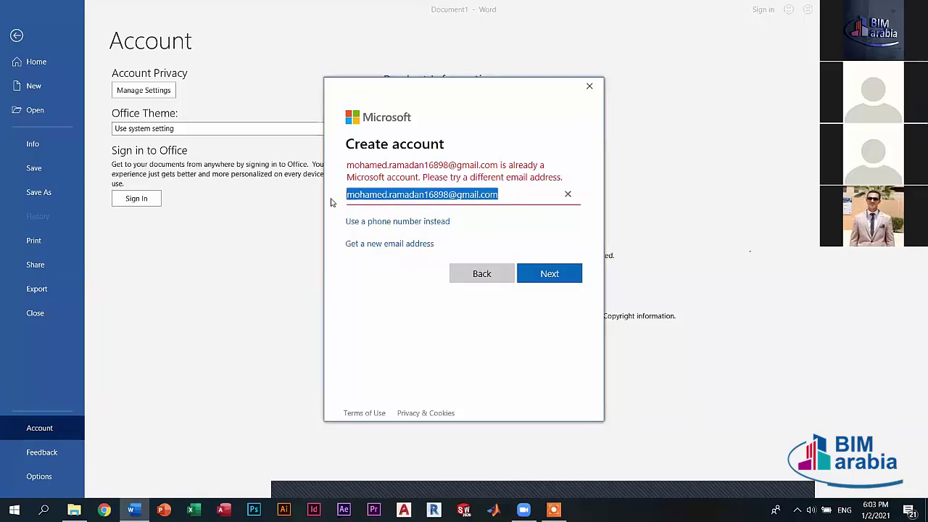
pyautogui.click(501, 194)
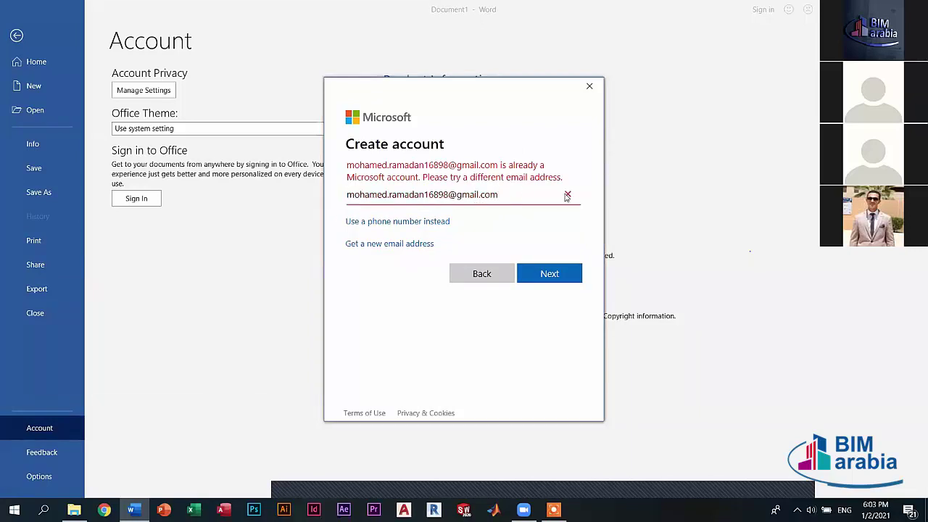
pyautogui.click(566, 196)
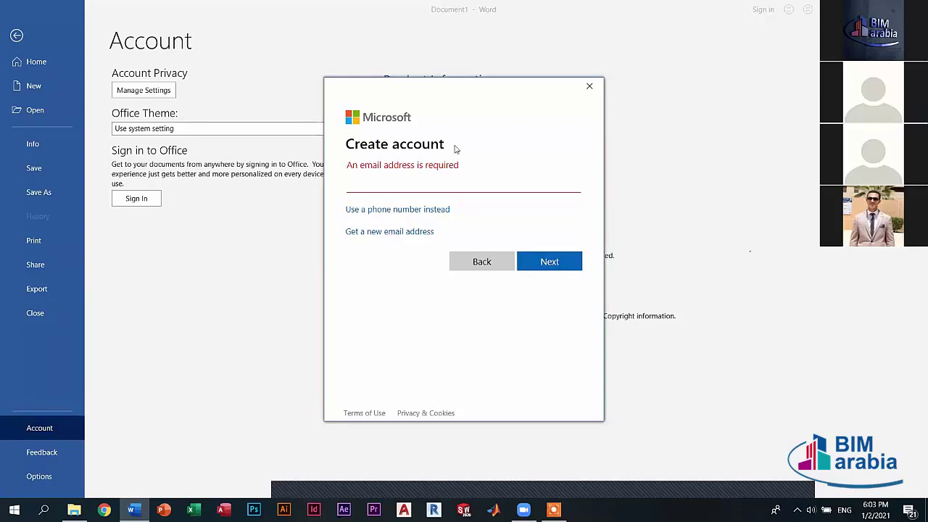
pyautogui.click(540, 158)
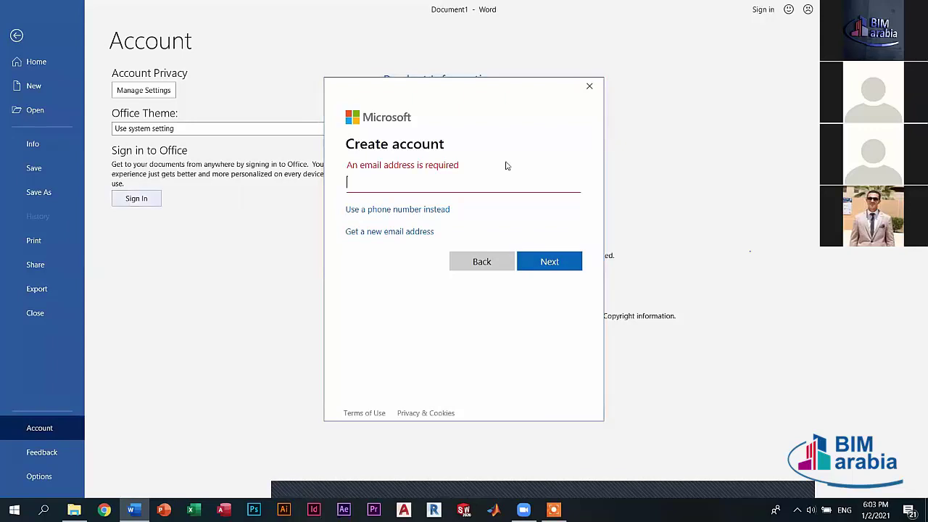
pyautogui.press('Escape')
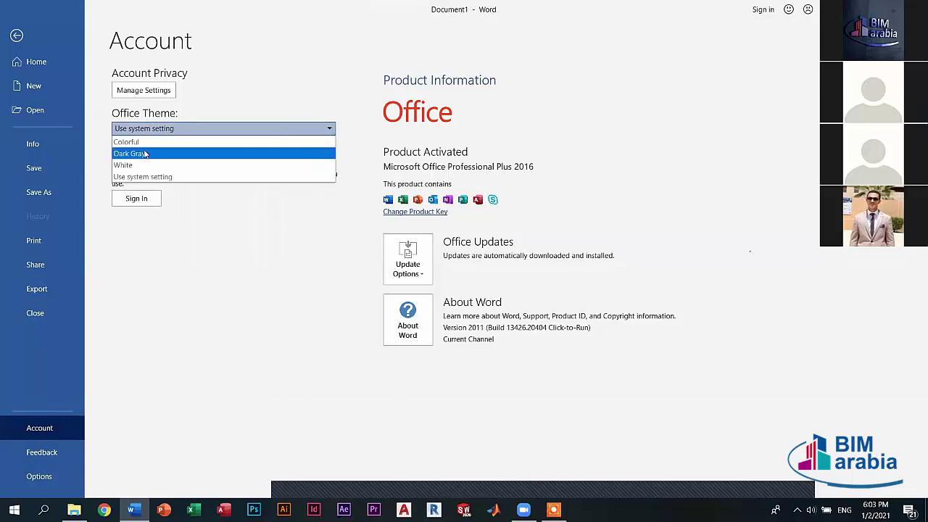
# Set the Office theme to Dark Gray, then to White, and bring Chrome forward
pyautogui.click(200, 189)
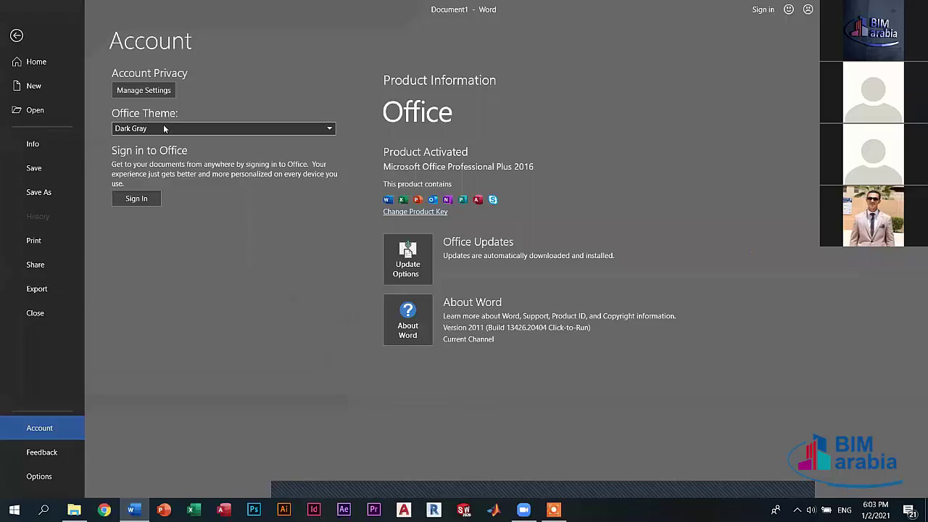
pyautogui.click(206, 132)
pyautogui.click(228, 164)
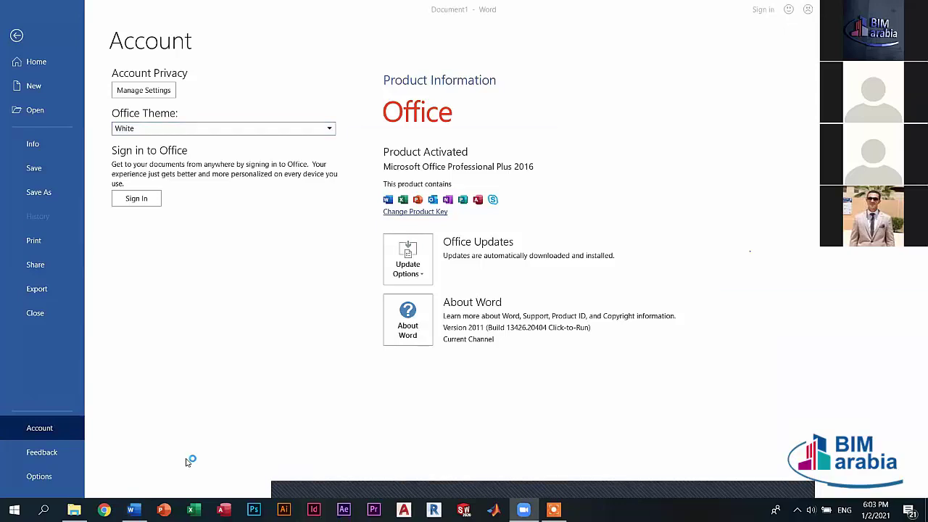
pyautogui.click(103, 510)
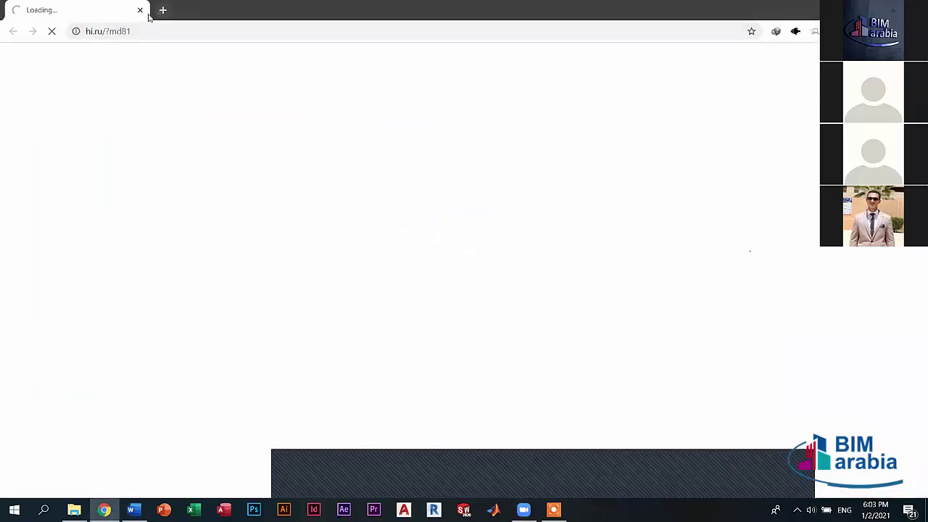
# Google 'عمل اكونت على مايكروسوفت' in a new tab and open the second video result
pyautogui.click(160, 11)
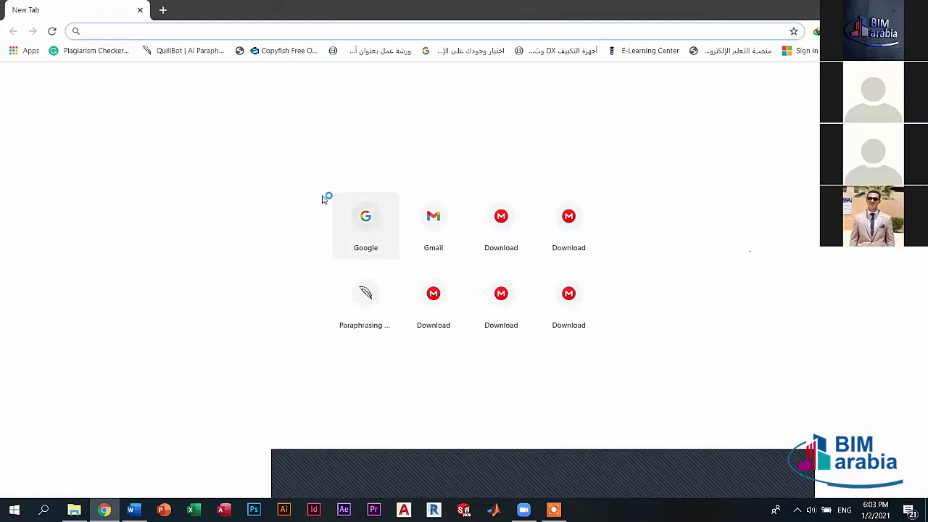
pyautogui.click(335, 200)
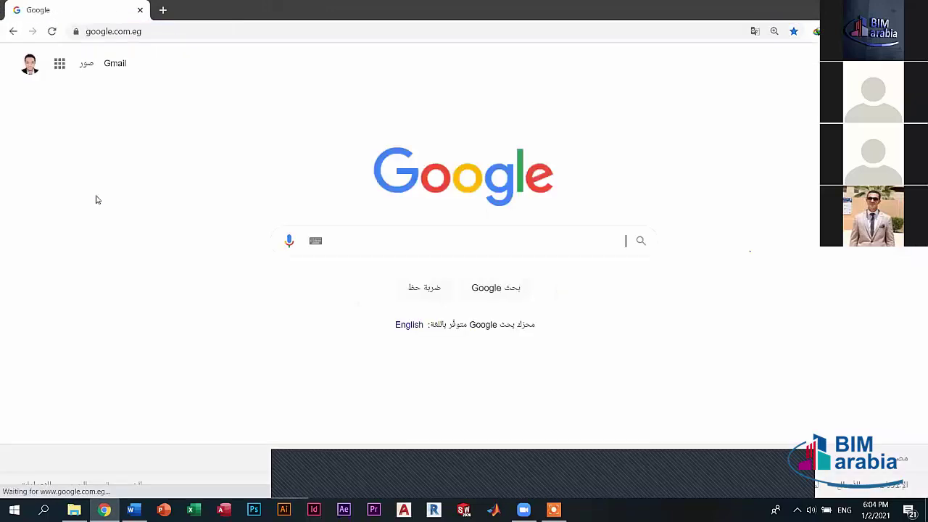
pyautogui.write('a')
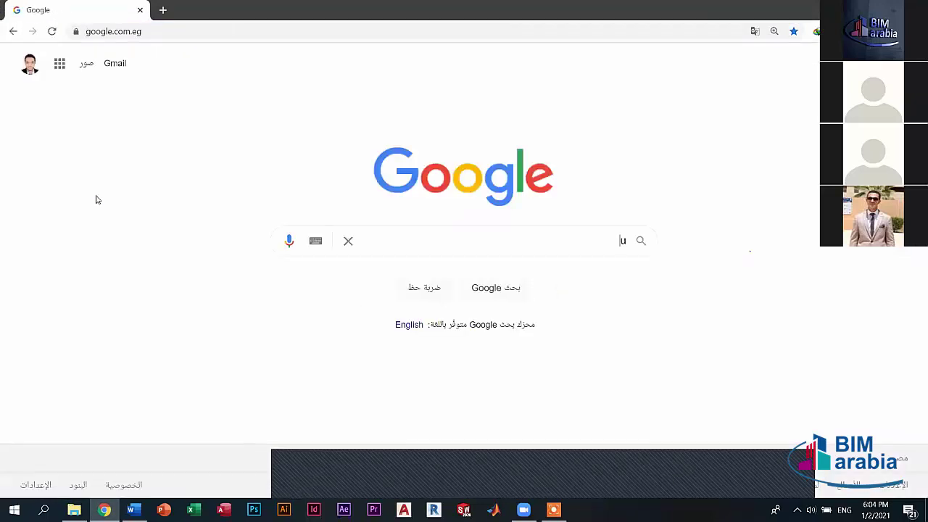
pyautogui.press('BackSpace')
pyautogui.write('عم')
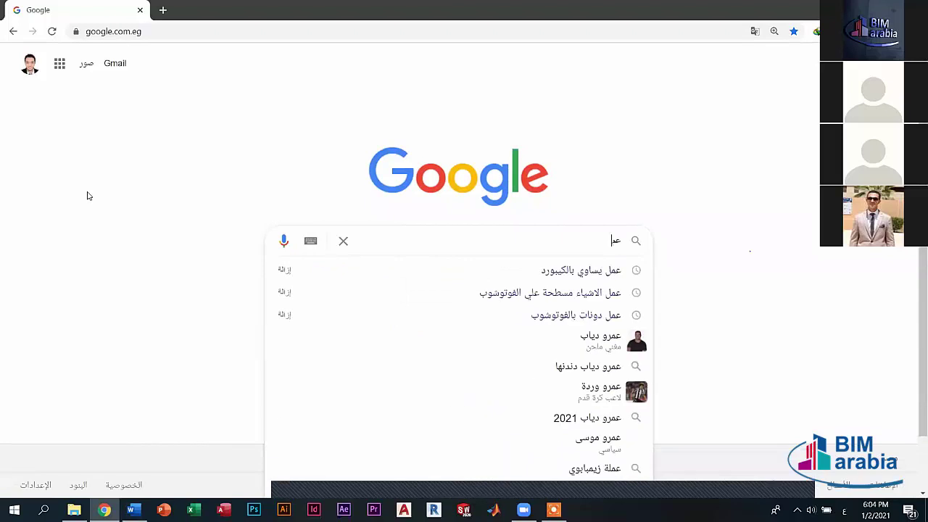
pyautogui.write('ل ')
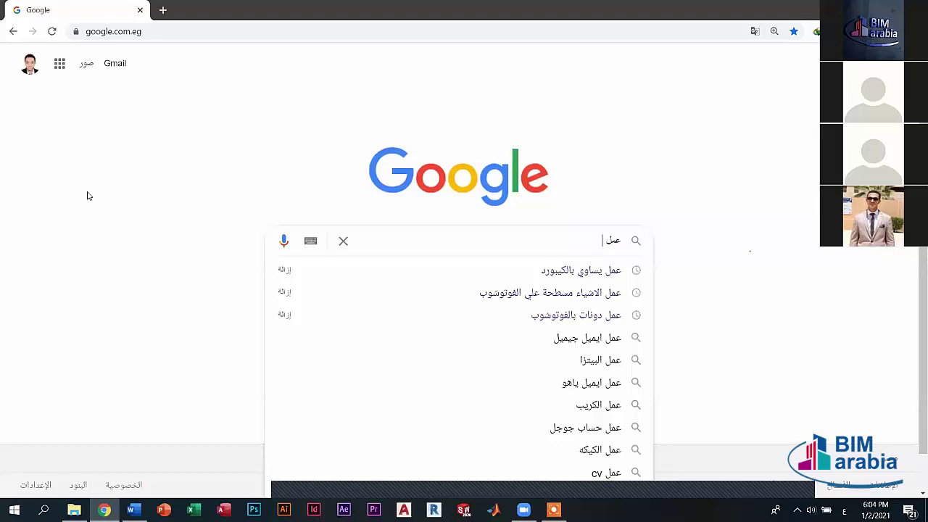
pyautogui.write('اكون')
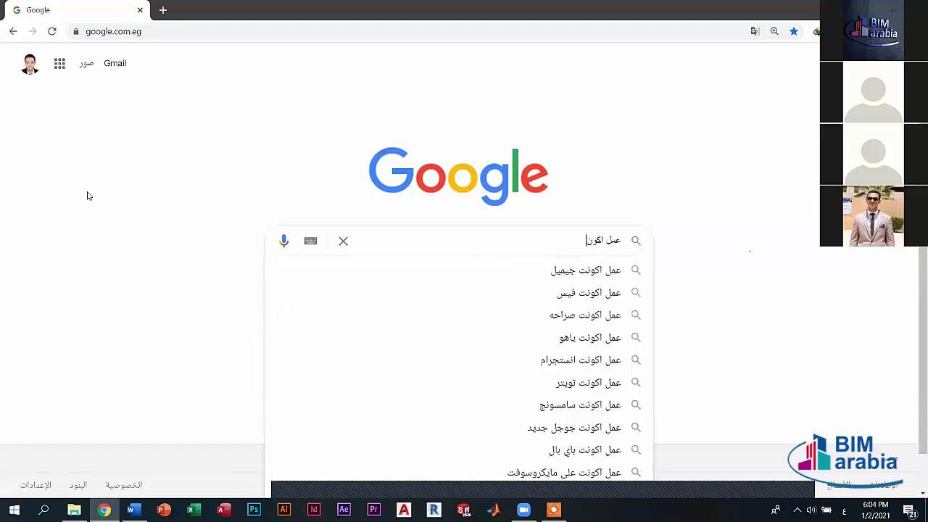
pyautogui.write('ت على ما')
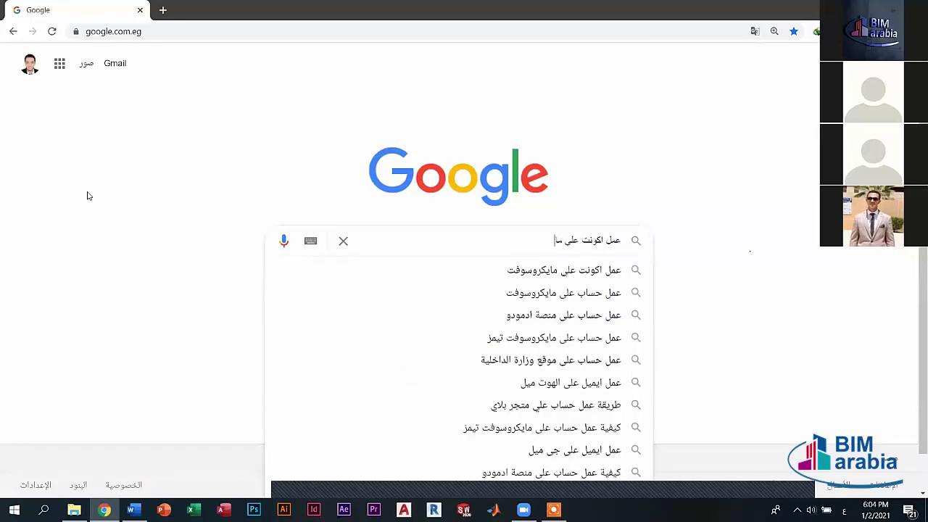
pyautogui.click(549, 277)
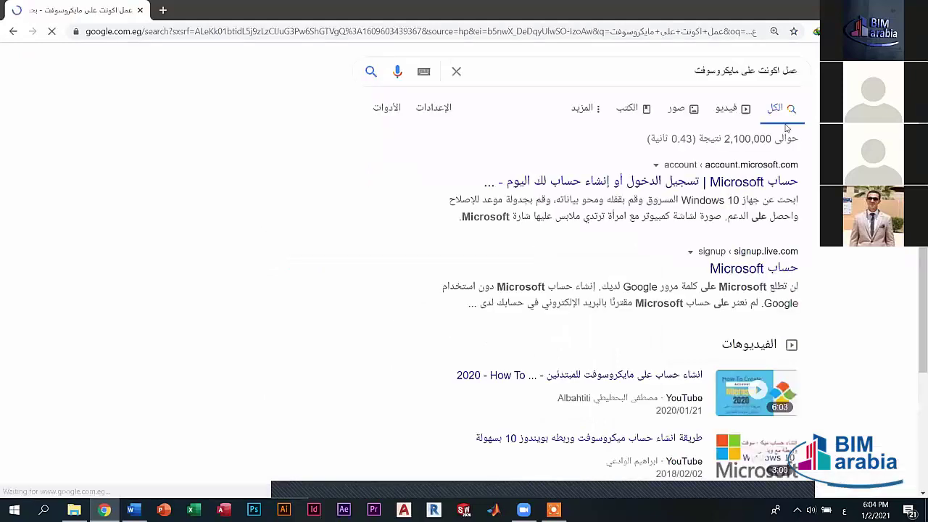
pyautogui.click(727, 111)
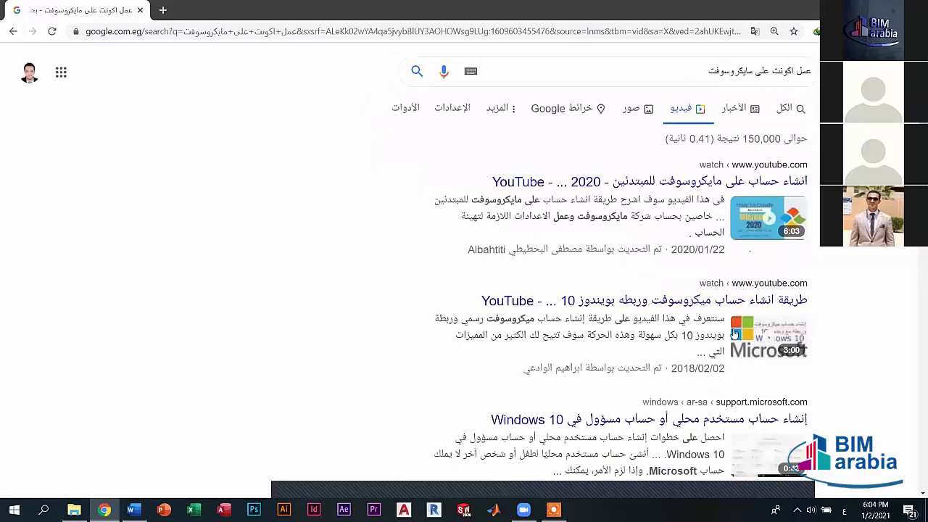
pyautogui.click(711, 301)
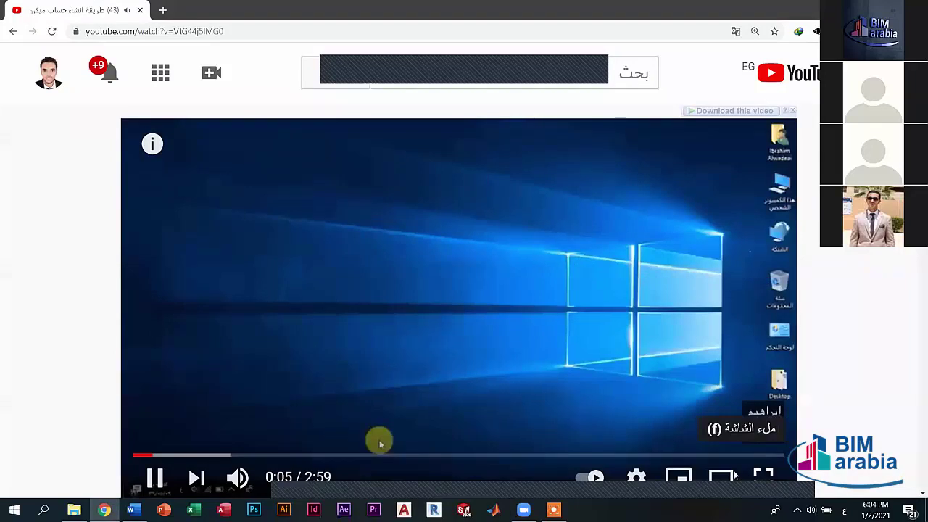
# Play the tutorial full screen, seeking ahead to about 0:48 and back and forth through sign-up
pyautogui.press('F11')
pyautogui.press('f')
pyautogui.press('Right')
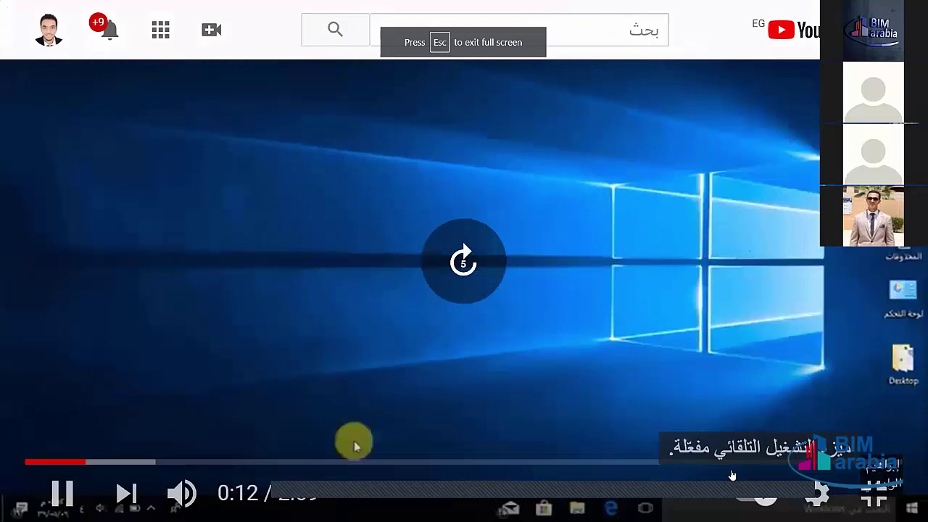
pyautogui.press('Right')
pyautogui.press('Right')
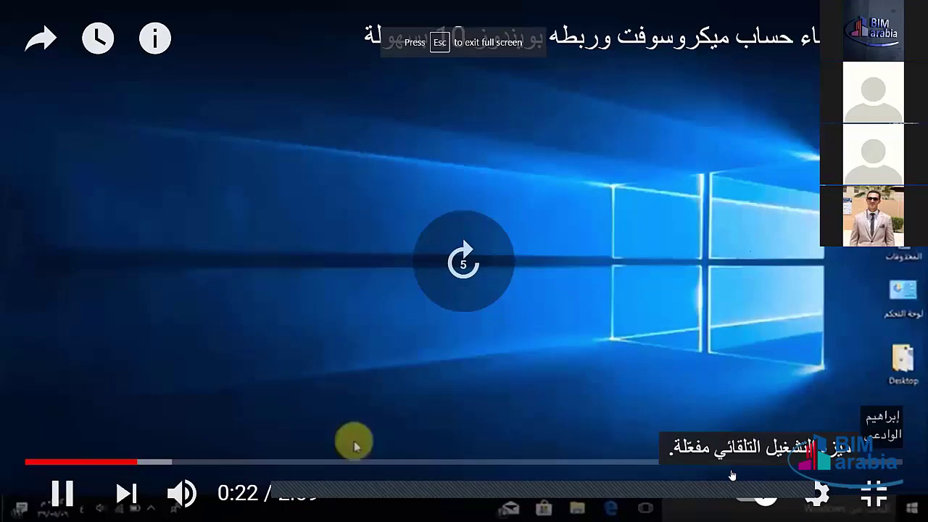
pyautogui.press('Right')
pyautogui.press('Right')
pyautogui.press('Right')
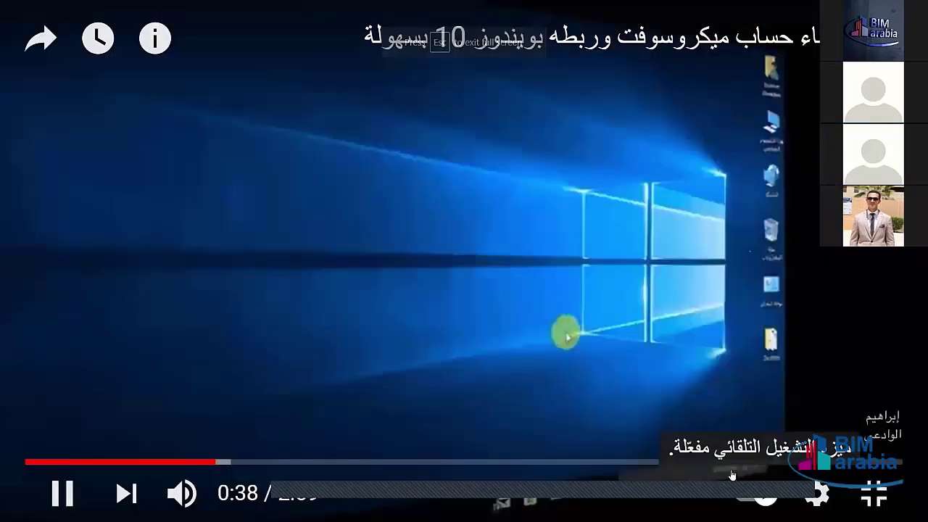
pyautogui.press('Right')
pyautogui.press('Right')
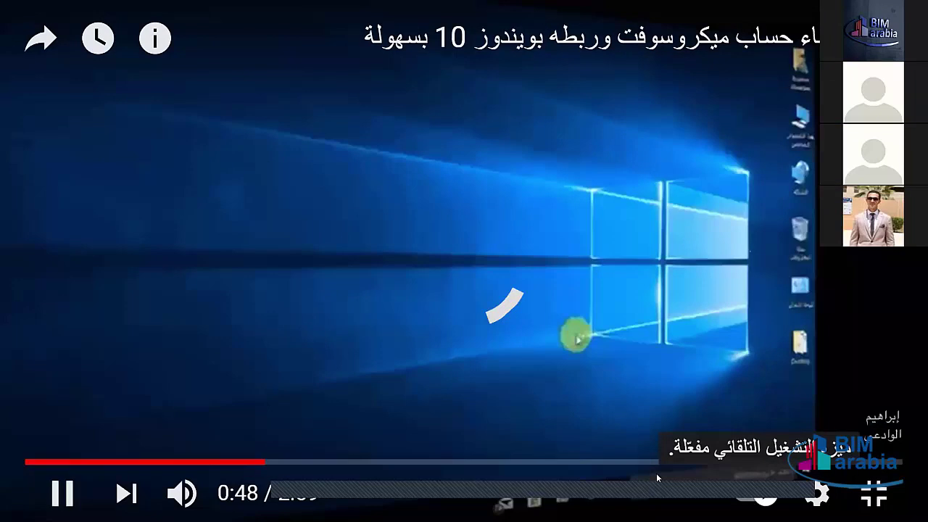
pyautogui.press('Right')
pyautogui.press('Right')
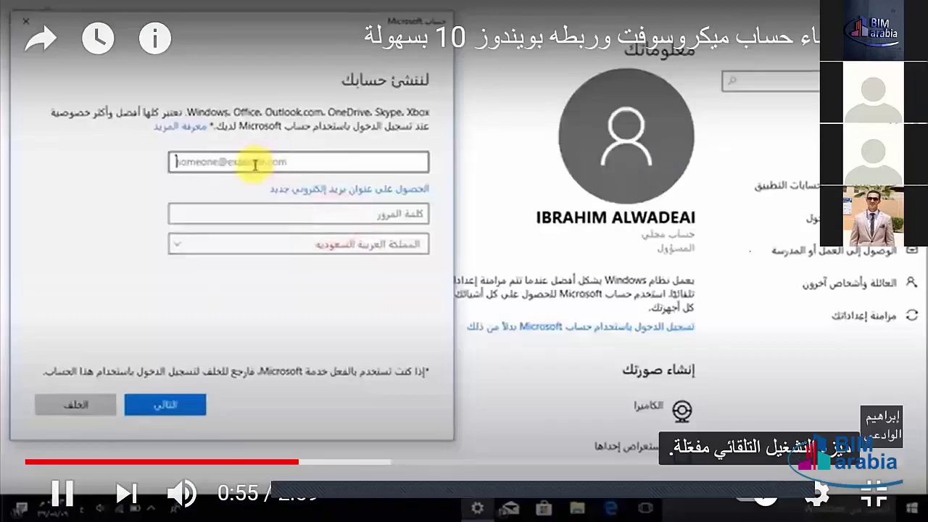
pyautogui.press('Left')
pyautogui.press('Left')
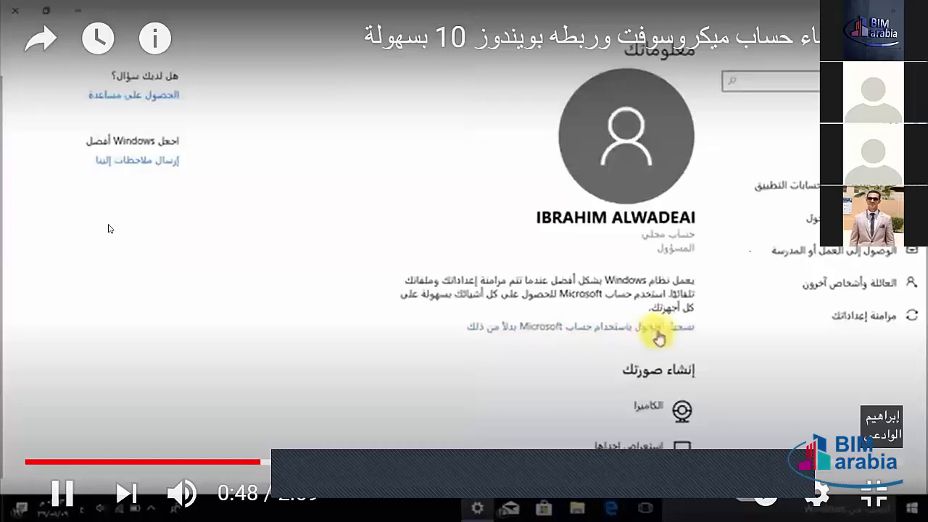
pyautogui.press('Left')
pyautogui.press('Left')
pyautogui.press('Left')
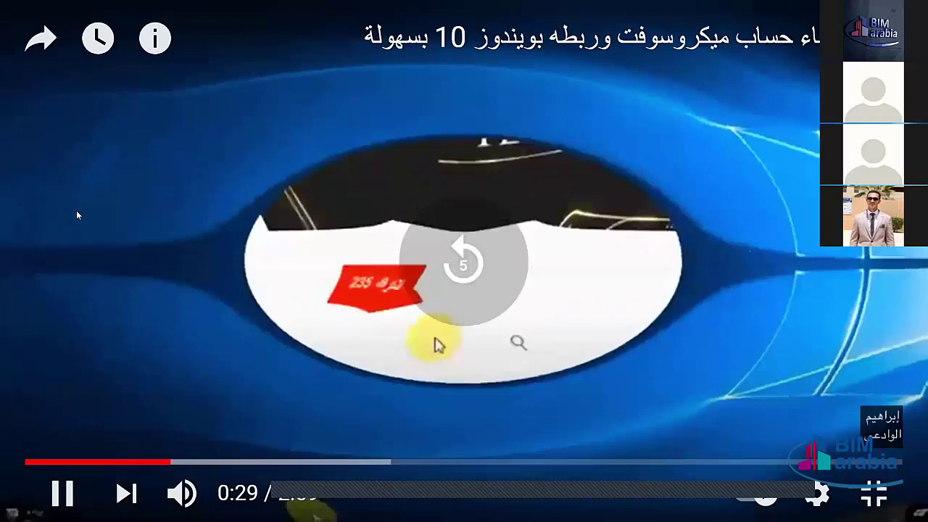
pyautogui.press('Right')
pyautogui.press('Right')
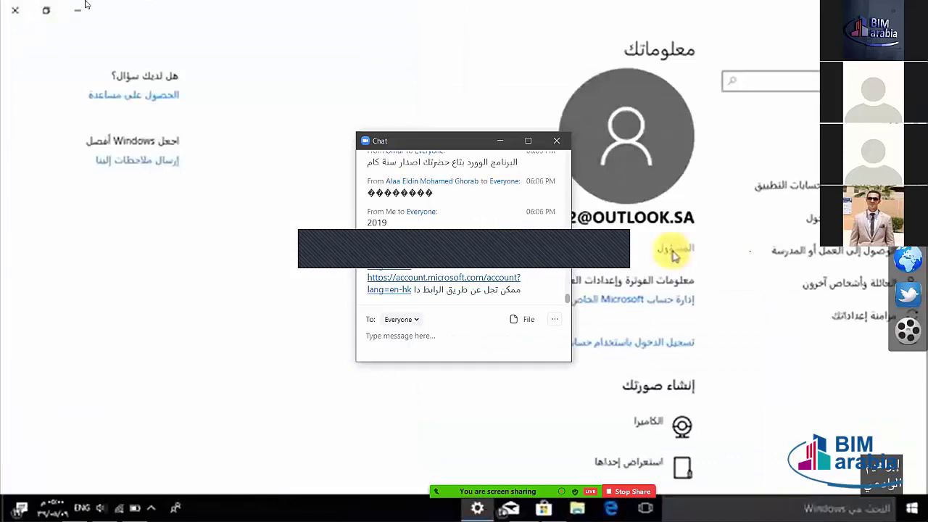
# Open the shared account.microsoft.com link in a new tab, scroll it, and go to sign-in
pyautogui.click(443, 279)
pyautogui.hotkey('ctrl', 'shift', 'Tab')
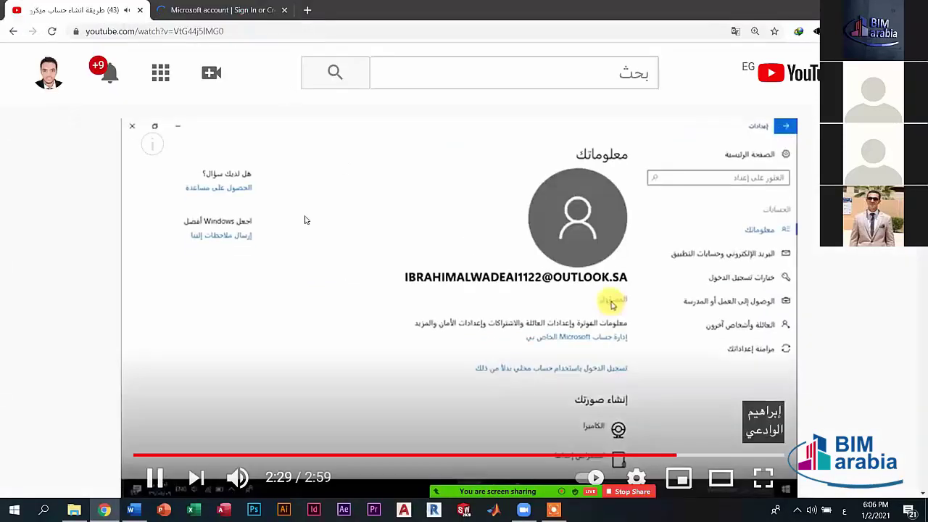
pyautogui.hotkey('ctrl', 'Tab')
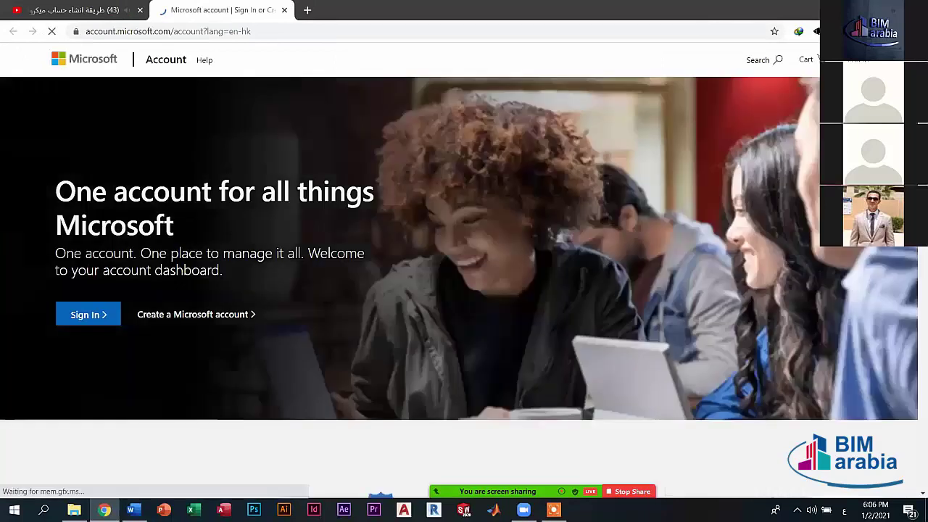
pyautogui.scroll(-1, 377, 384)
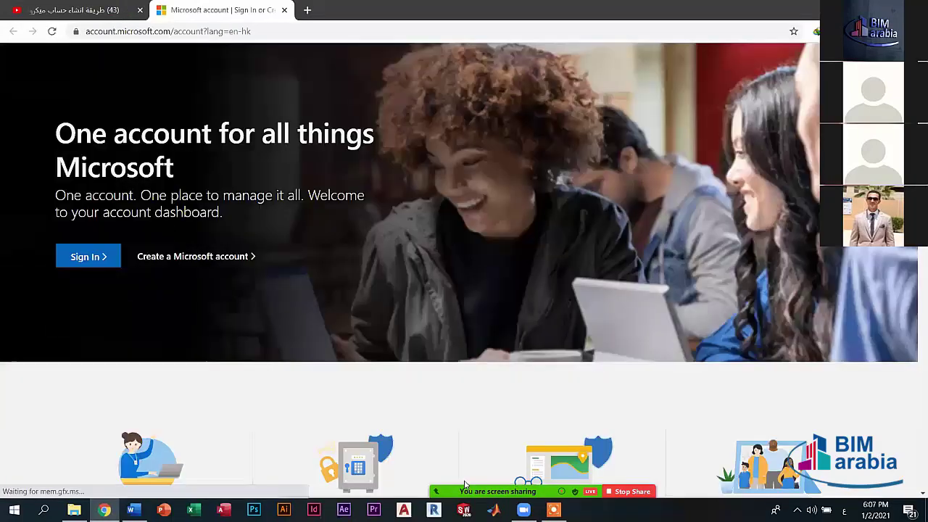
pyautogui.scroll(-4, 465, 478)
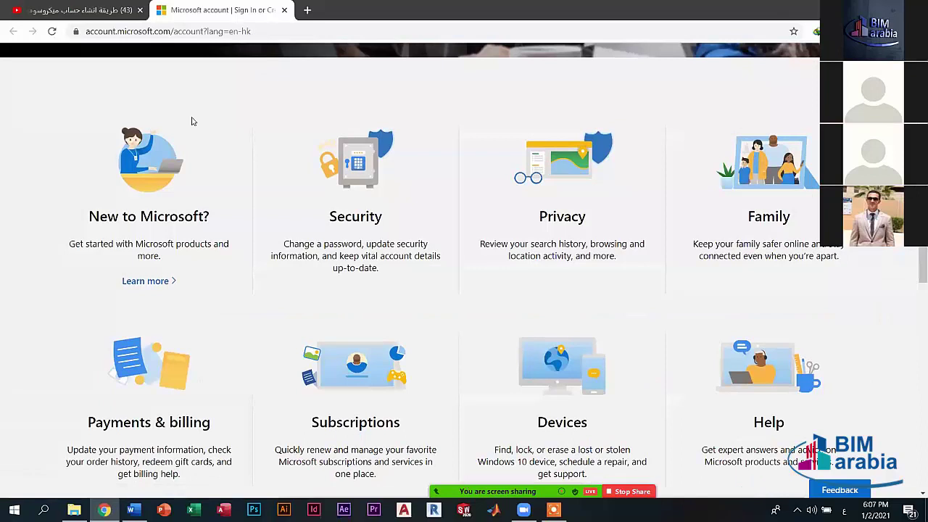
pyautogui.scroll(2, 217, 45)
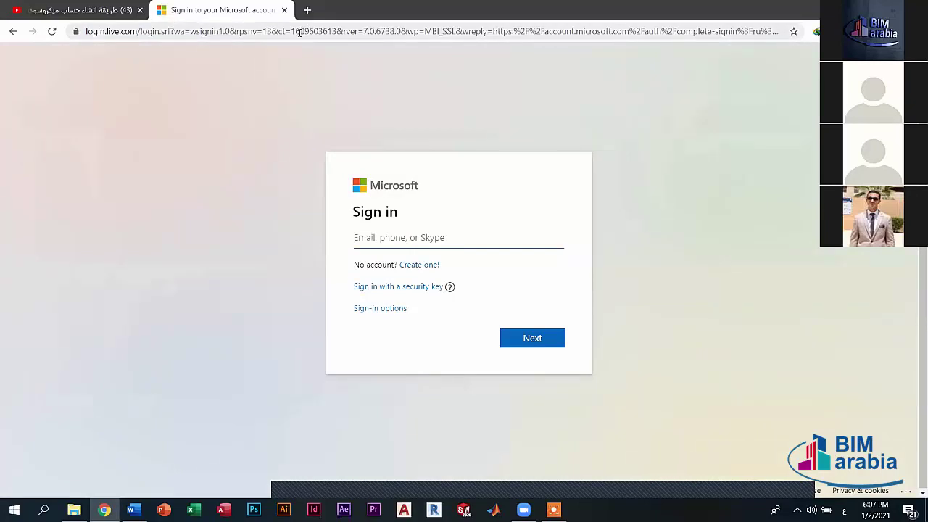
pyautogui.click(214, 30)
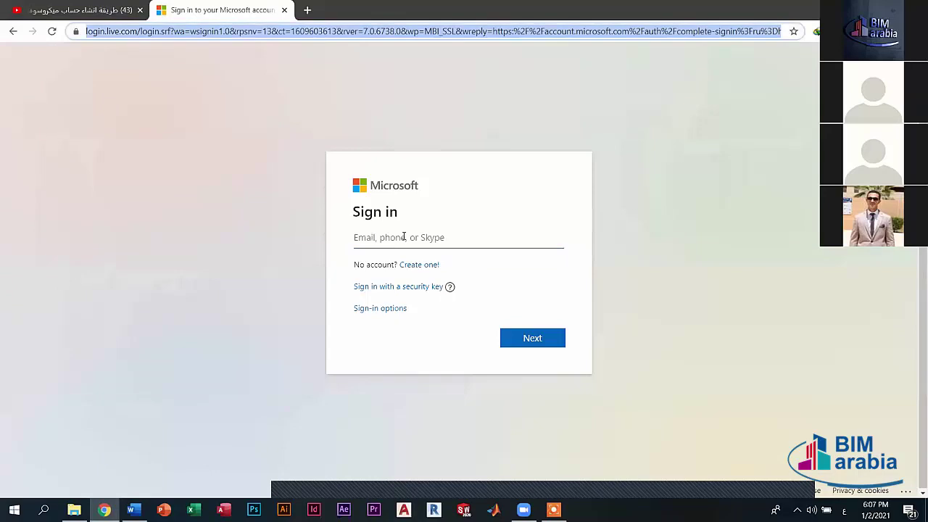
# Choose to create an account with a new email, trying hotmail.com before settling on outlook.com
pyautogui.click(426, 267)
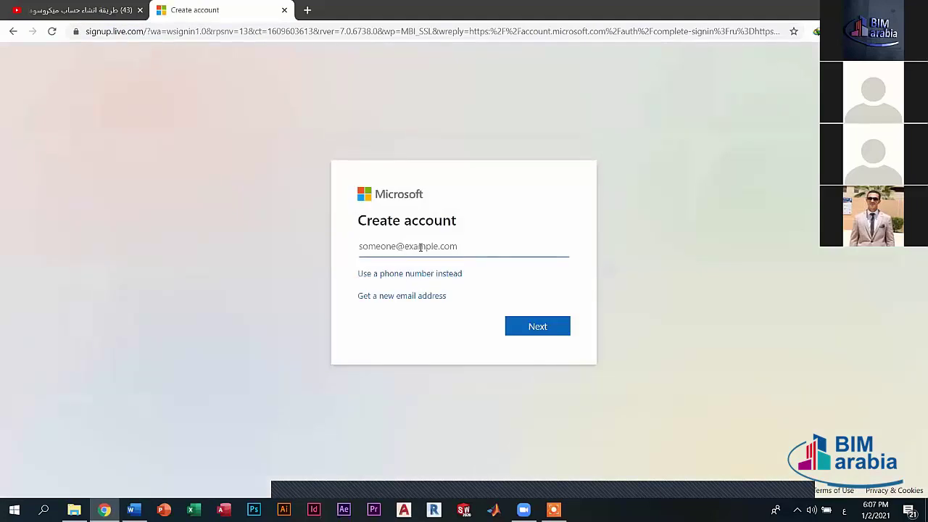
pyautogui.click(405, 297)
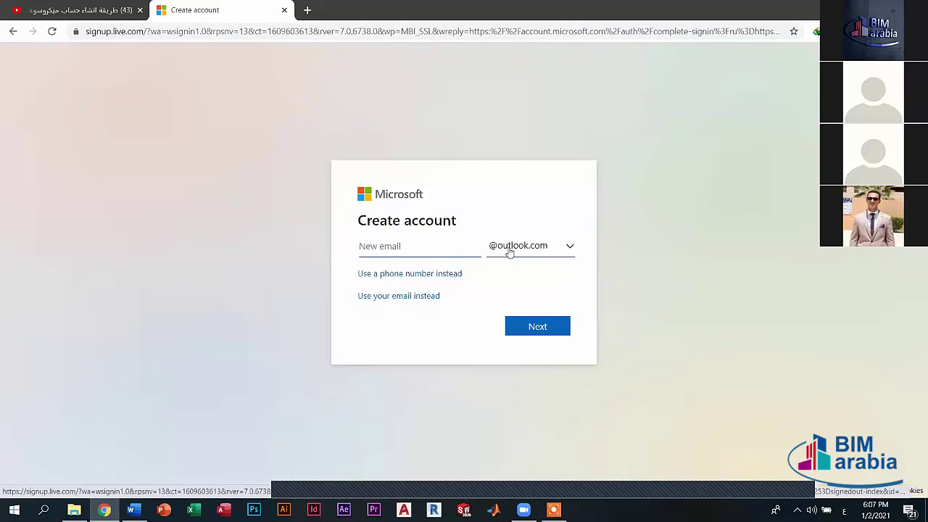
pyautogui.write('ة')
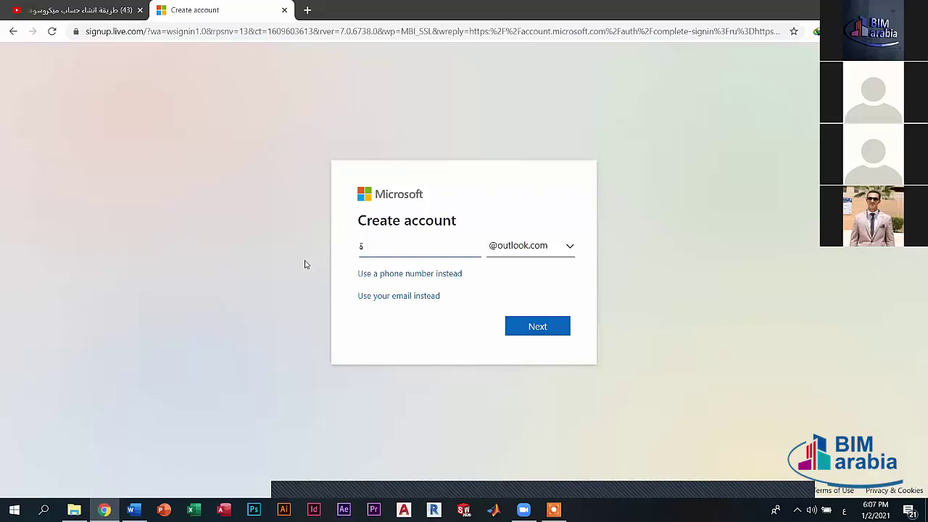
pyautogui.press('BackSpace')
pyautogui.click(570, 250)
pyautogui.click(536, 275)
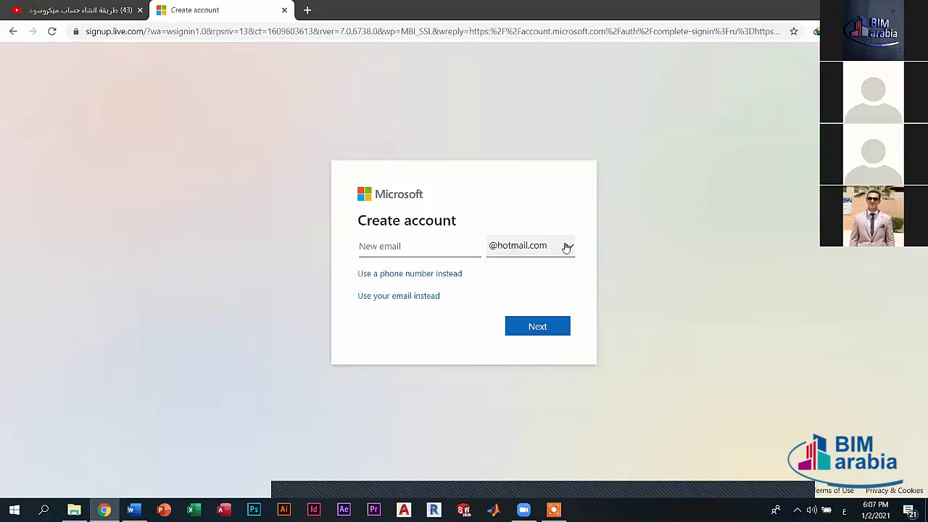
pyautogui.click(567, 247)
pyautogui.click(534, 262)
# Switch the keyboard to English, type a new outlook.com username, and submit it
pyautogui.click(405, 239)
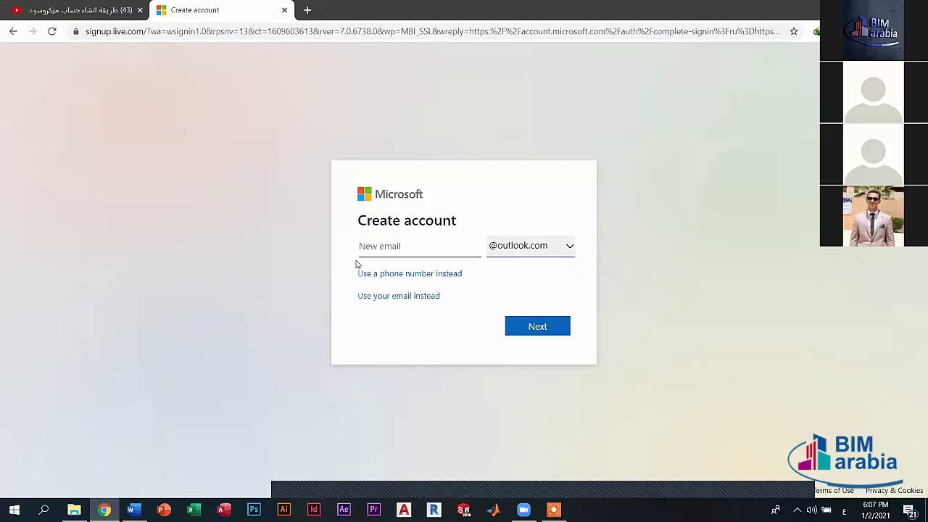
pyautogui.write('جا')
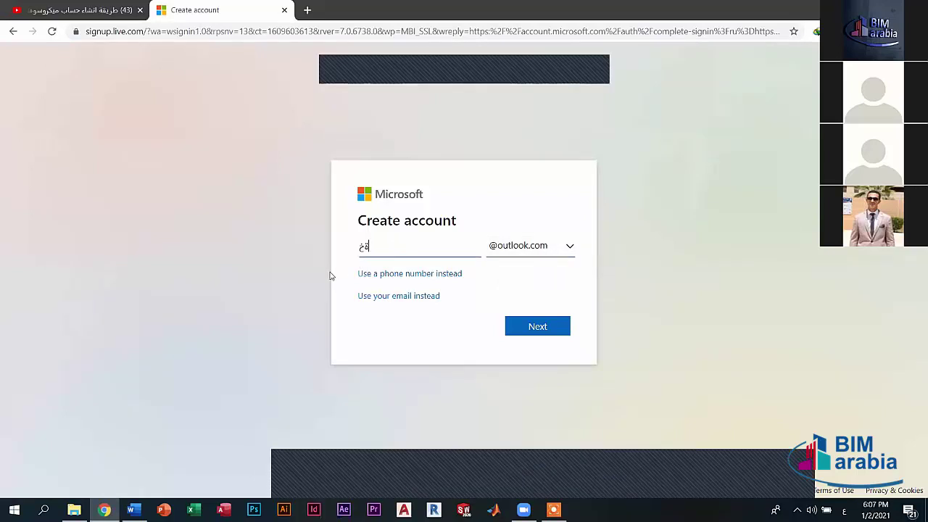
pyautogui.press('BackSpace')
pyautogui.press('BackSpace')
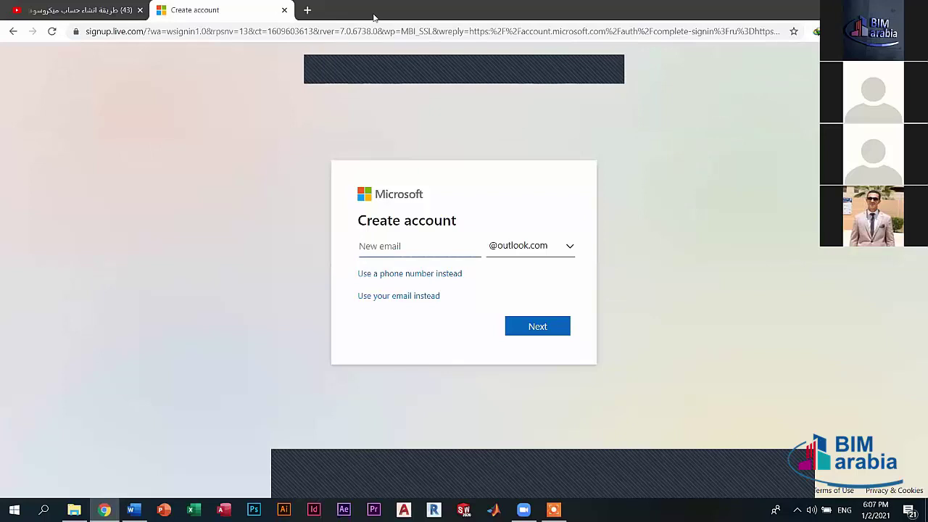
pyautogui.hotkey('alt', 'shift')
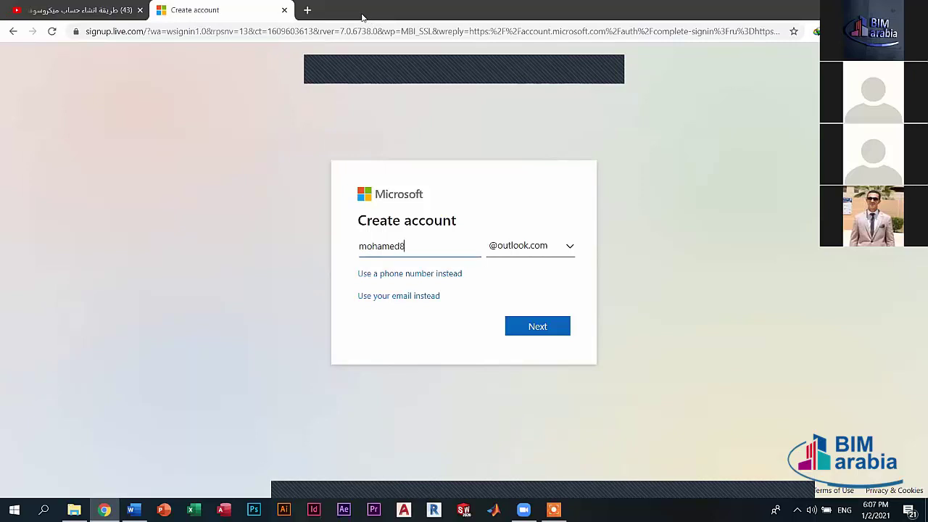
pyautogui.click(521, 330)
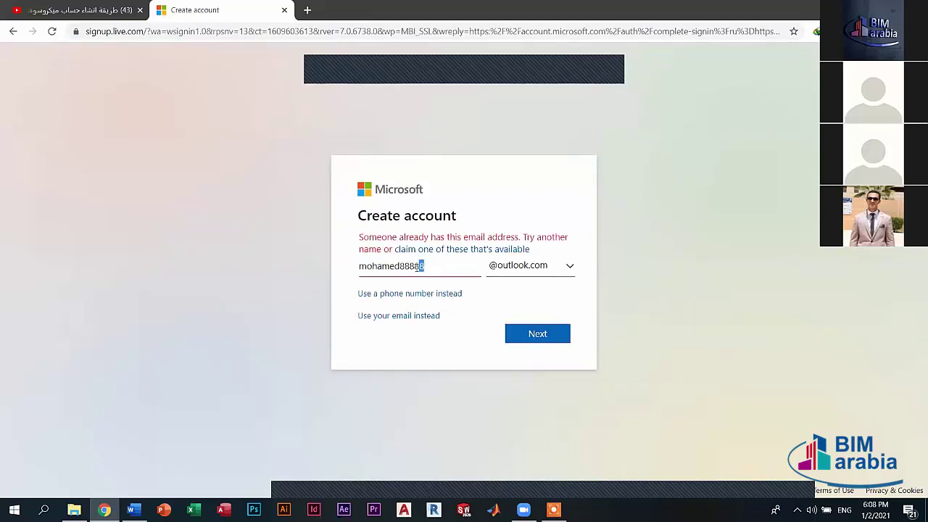
# Erase the taken username and type a different outlook.com username
pyautogui.moveTo(424, 266); pyautogui.dragTo(406, 267)
pyautogui.press('BackSpace')
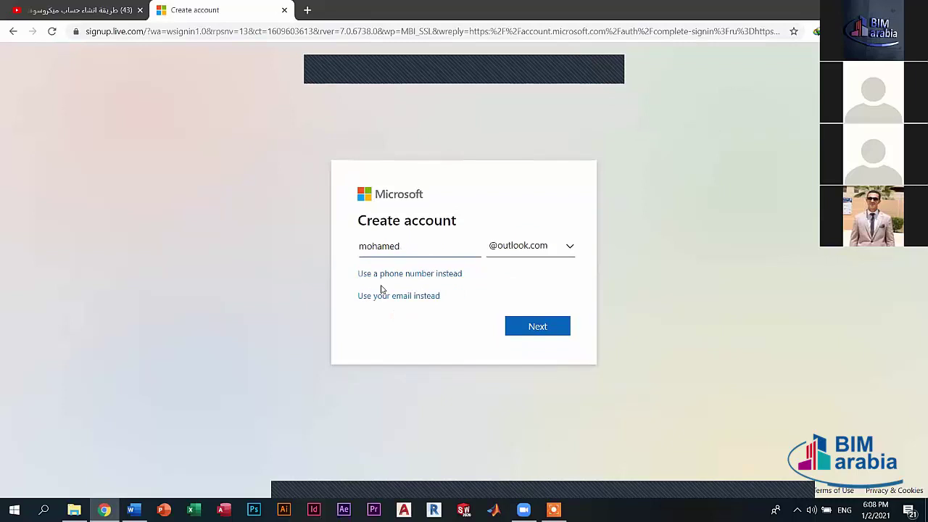
pyautogui.press('BackSpace')
pyautogui.press('BackSpace')
pyautogui.press('BackSpace')
pyautogui.press('BackSpace')
pyautogui.press('BackSpace')
pyautogui.press('BackSpace')
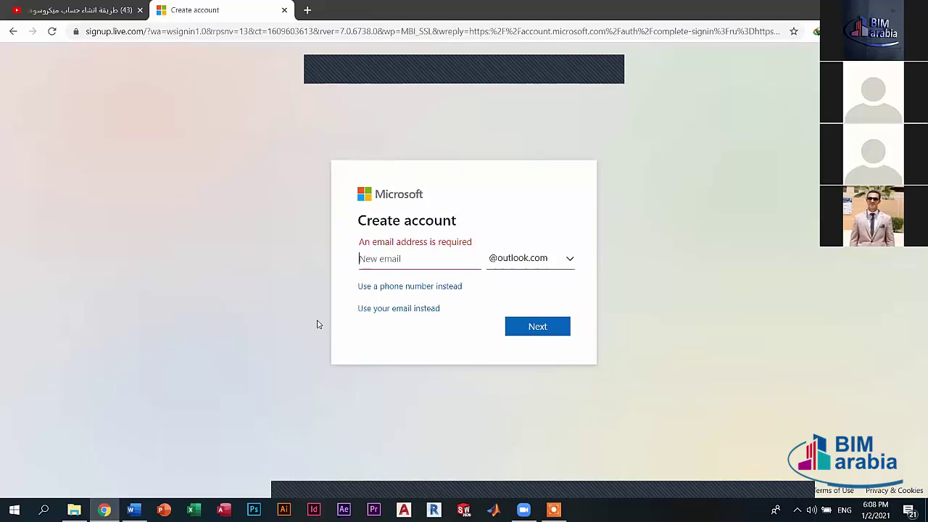
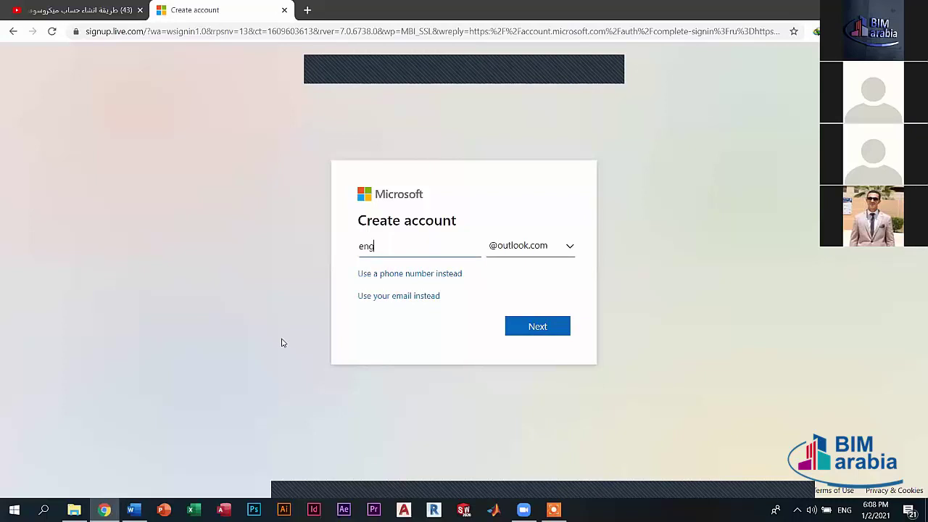
# Accept the new address, try a too-short password, and delete it
pyautogui.click(542, 328)
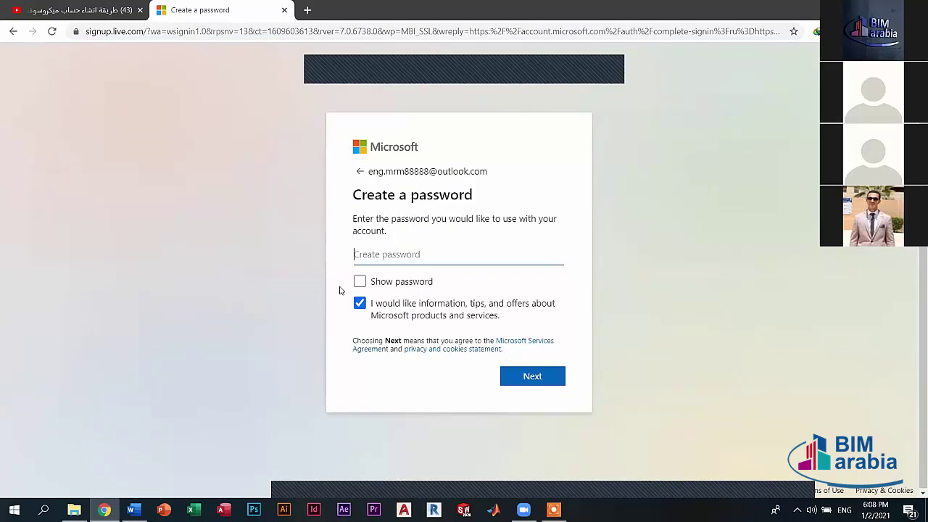
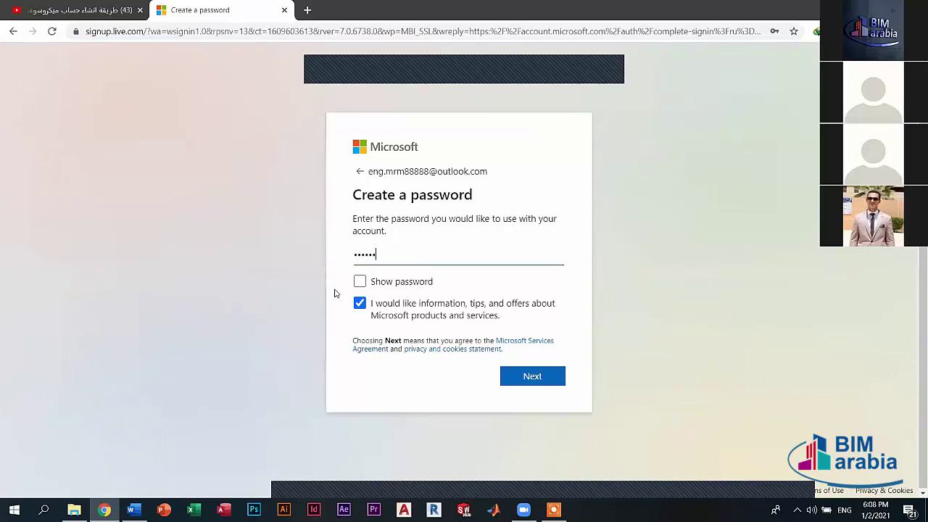
pyautogui.click(529, 376)
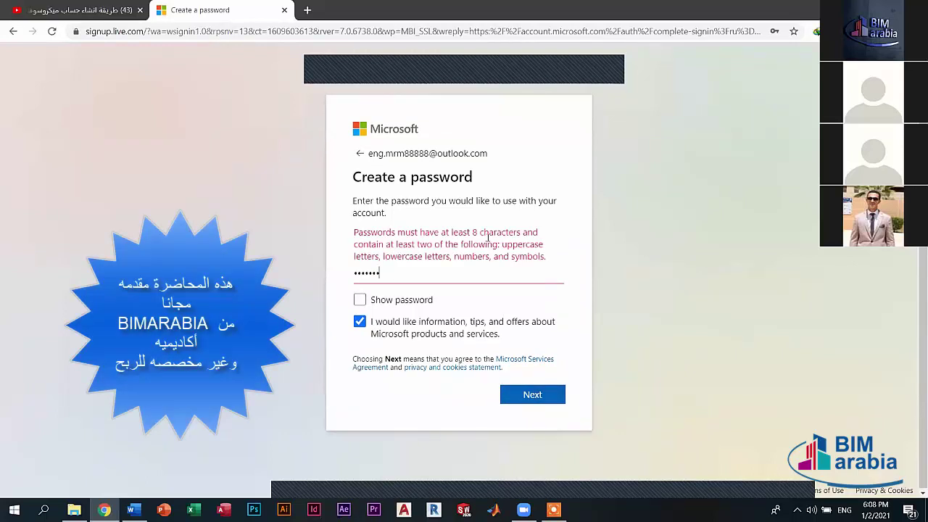
pyautogui.hotkey('ctrl', 'a')
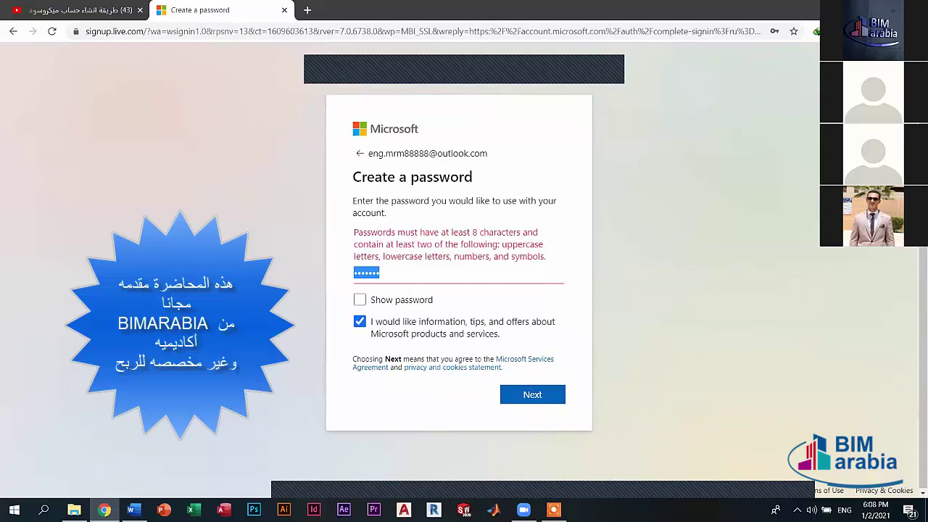
pyautogui.press('BackSpace')
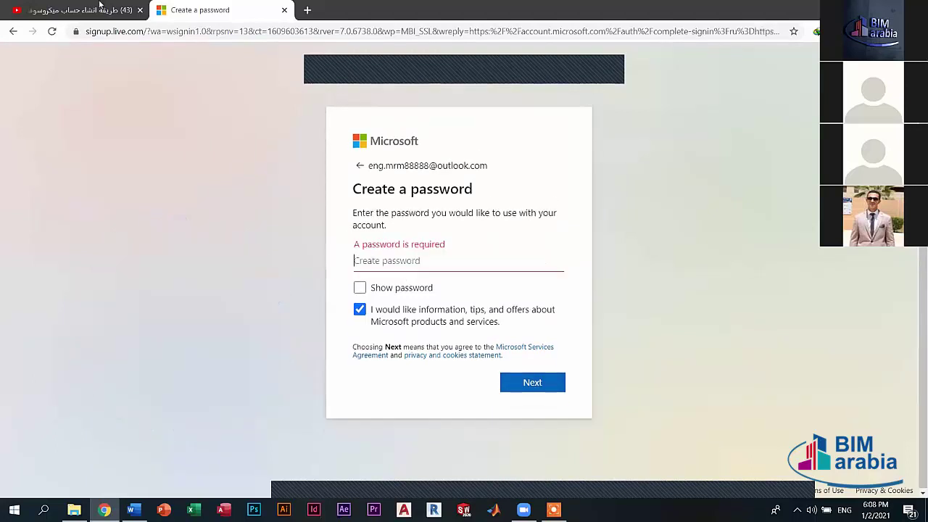
# Type 'ccc' in the first tab's address bar, then return and re-enter the password
pyautogui.hotkey('ctrl', '1')
pyautogui.click(188, 32)
pyautogui.write('c')
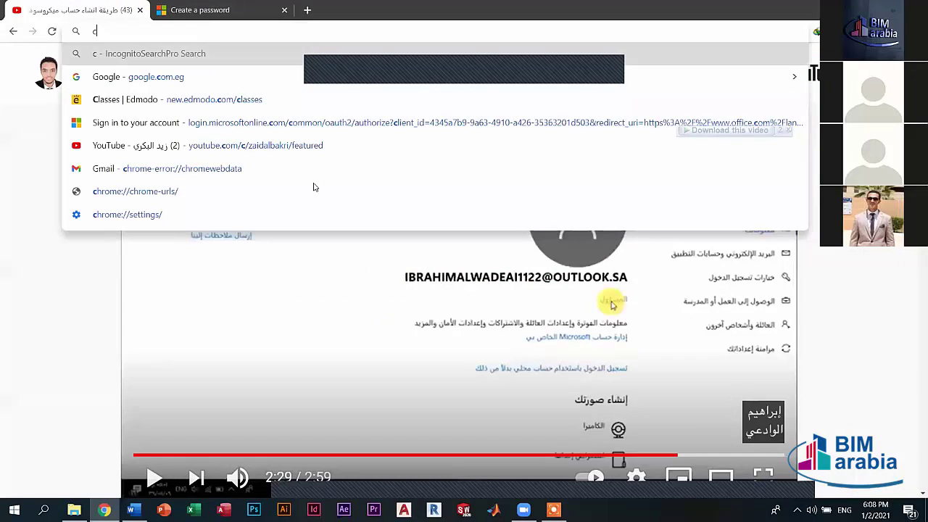
pyautogui.write('cc')
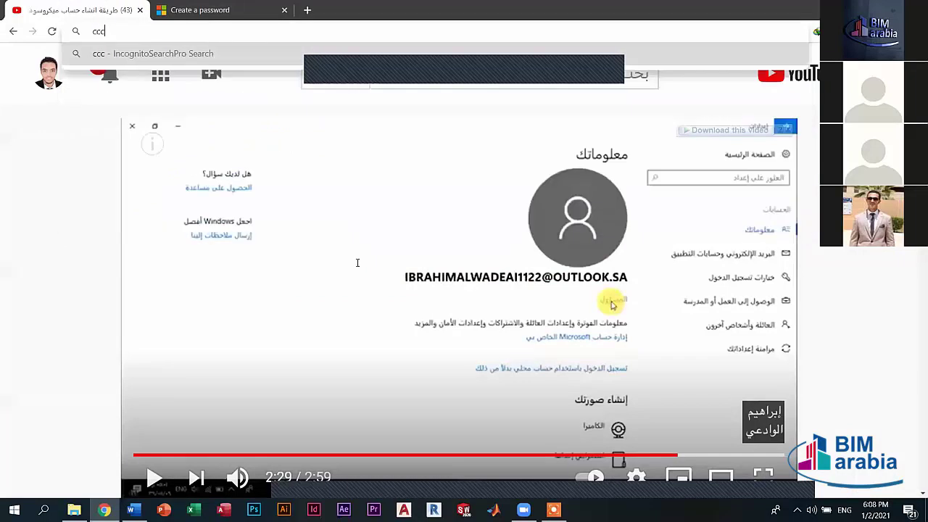
pyautogui.hotkey('ctrl', '2')
pyautogui.click(351, 269)
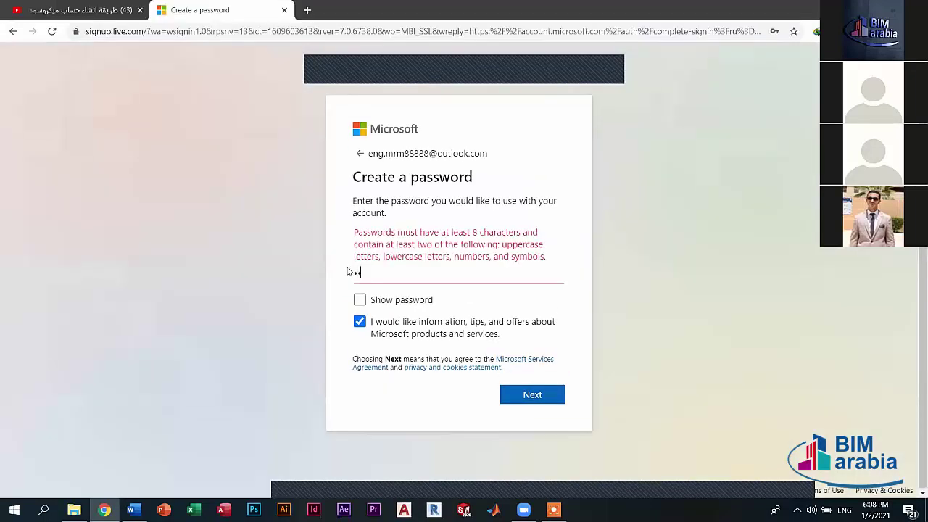
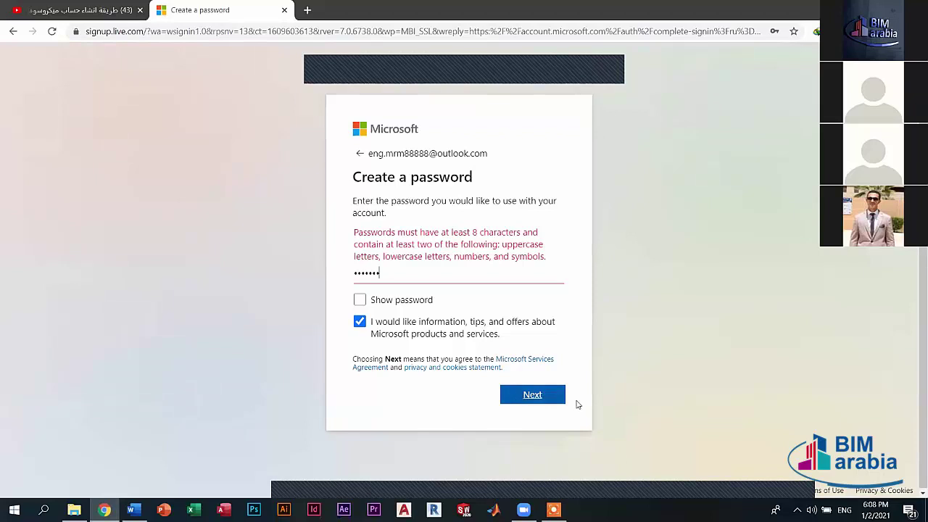
pyautogui.hotkey('ctrl', 'a')
pyautogui.press('BackSpace')
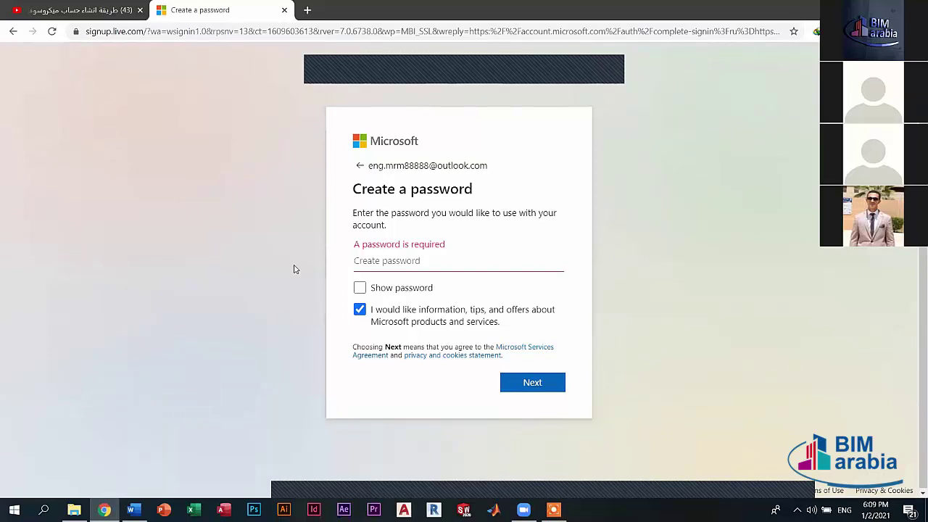
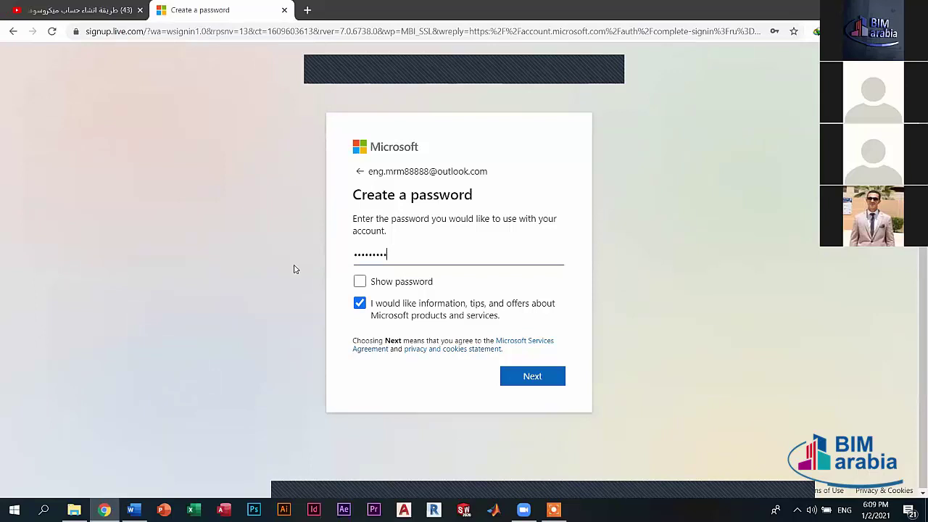
# Submit the new password and dismiss Chrome's offer to save it
pyautogui.click(522, 376)
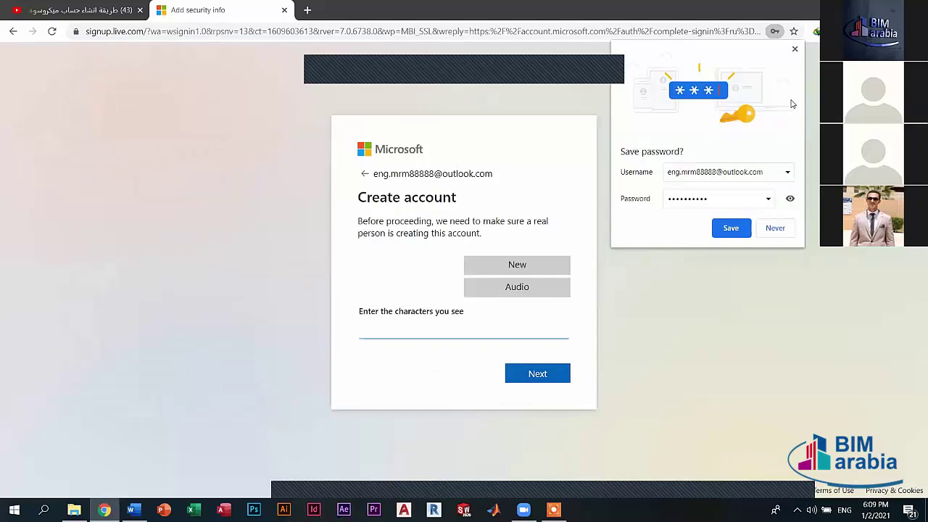
pyautogui.click(795, 49)
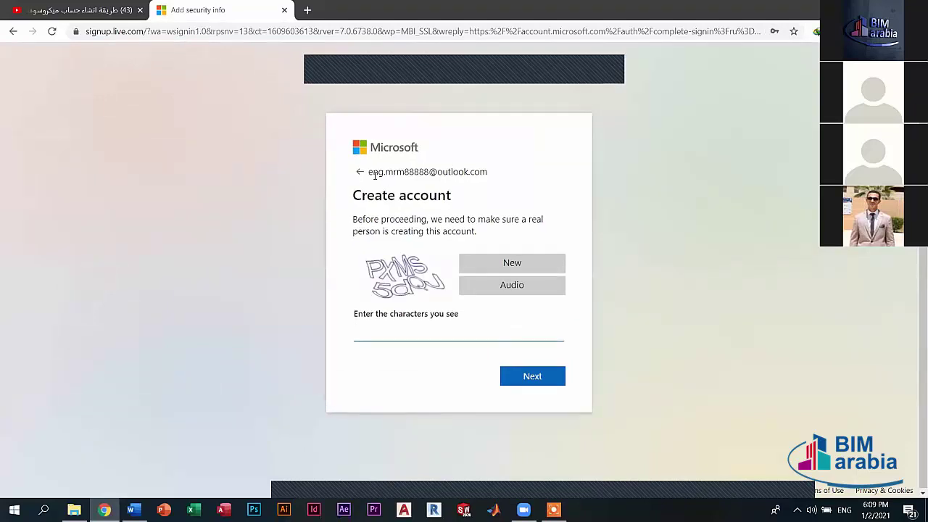
pyautogui.tripleClick(484, 172)
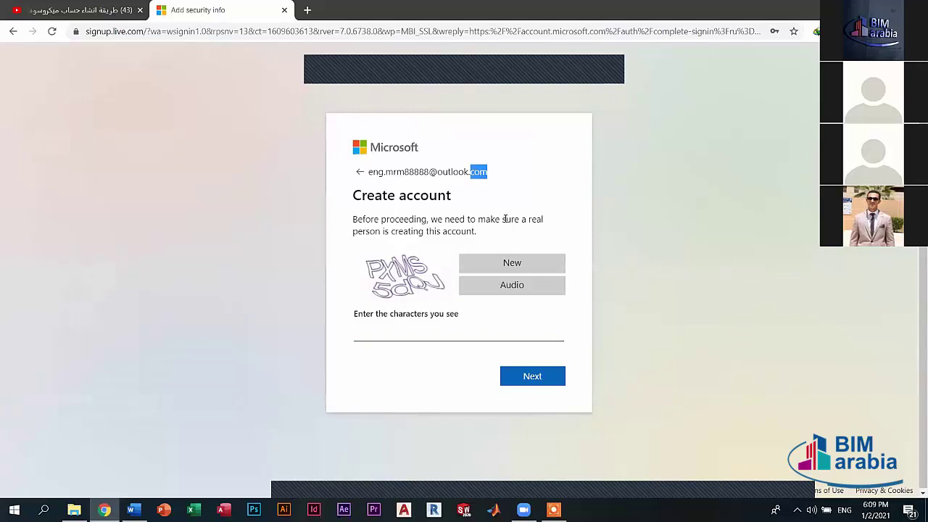
pyautogui.click(549, 206)
# Enter the CAPTCHA characters, then retype a fresh CAPTCHA after the mismatch and submit
pyautogui.click(382, 327)
pyautogui.write('p')
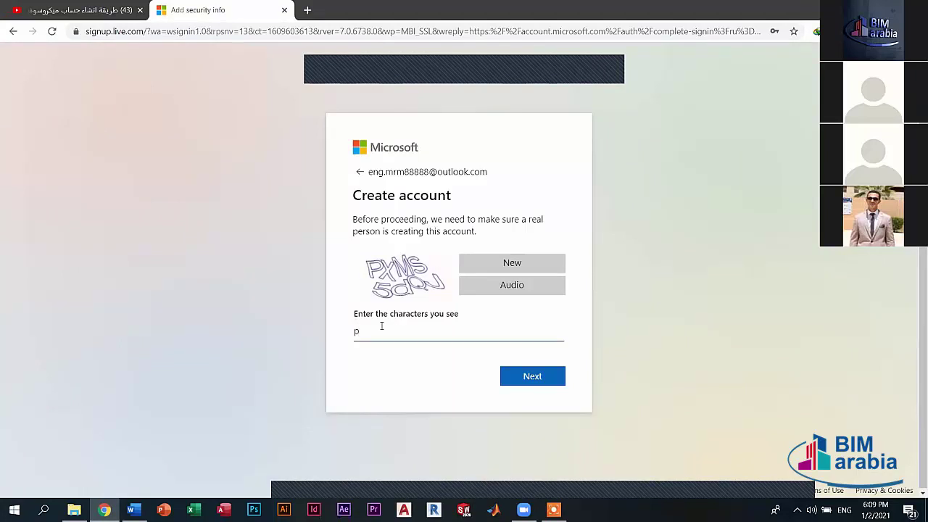
pyautogui.write('x')
pyautogui.write('m')
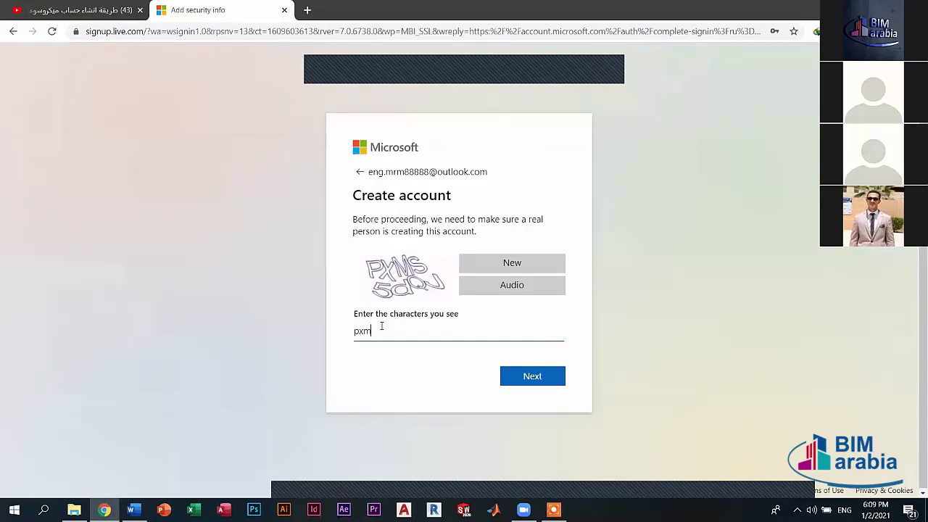
pyautogui.press('BackSpace')
pyautogui.press('BackSpace')
pyautogui.press('BackSpace')
pyautogui.write('PXMS')
pyautogui.write('5dQ')
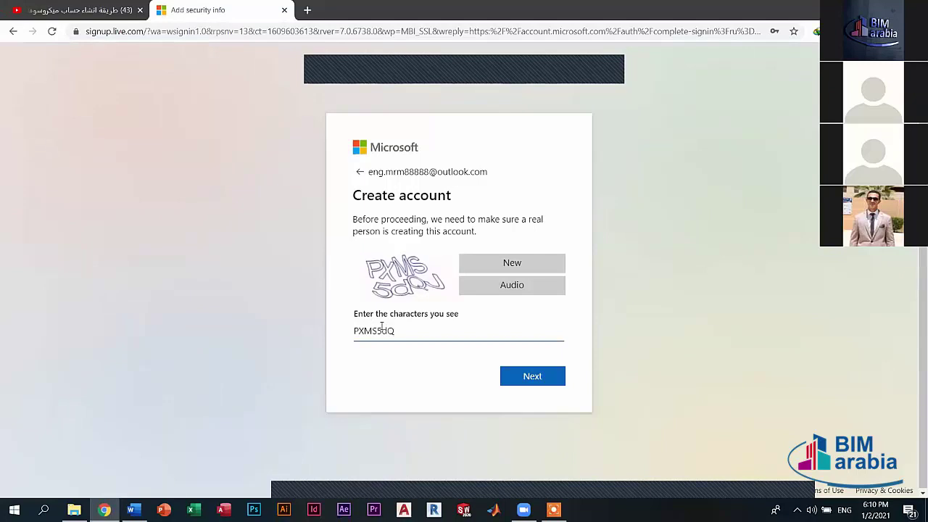
pyautogui.write('V')
pyautogui.click(532, 376)
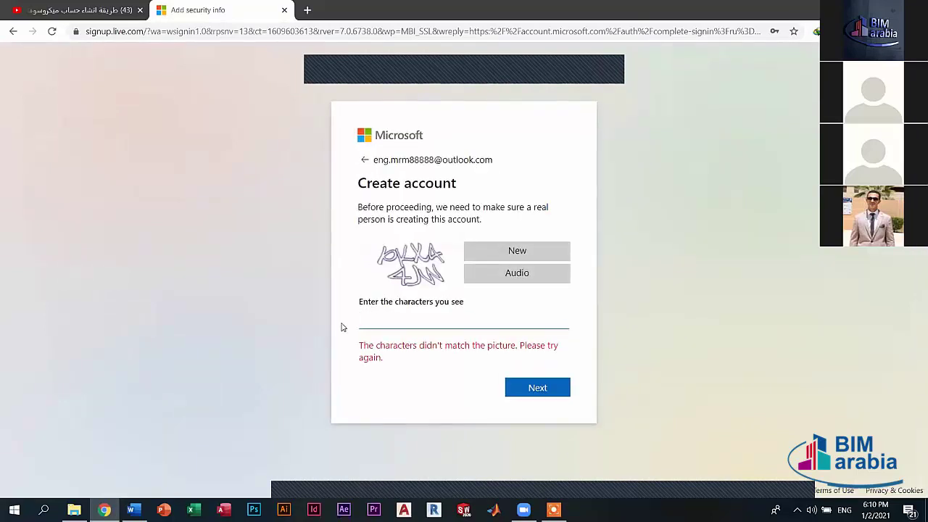
pyautogui.write('p')
pyautogui.write('kx44j')
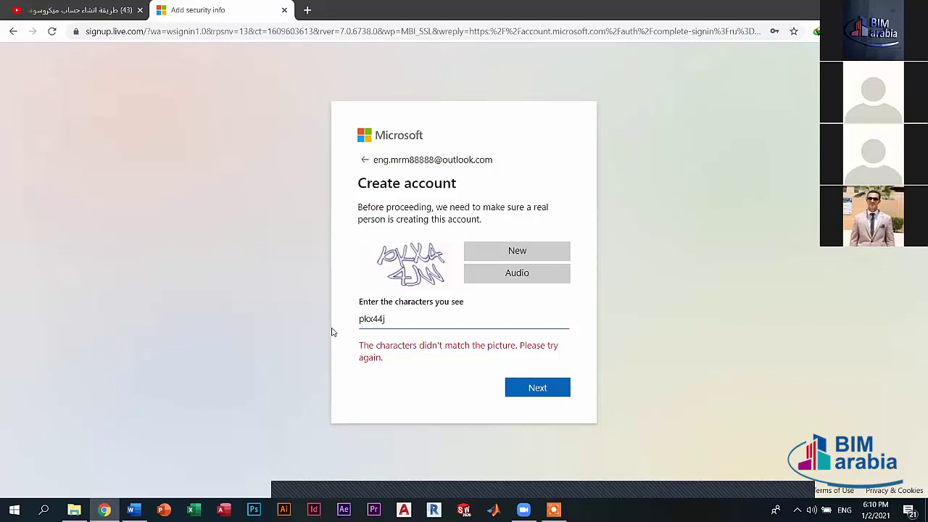
pyautogui.press('BackSpace')
pyautogui.write('JW')
pyautogui.press('Return')
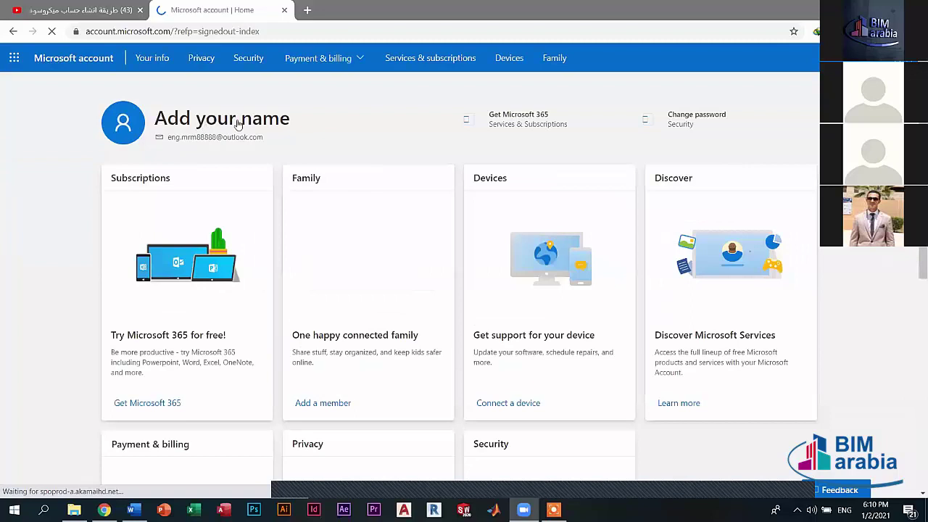
# Open the account's Your info page, cancel the Add a picture file chooser, and return to the profile
pyautogui.click(194, 135)
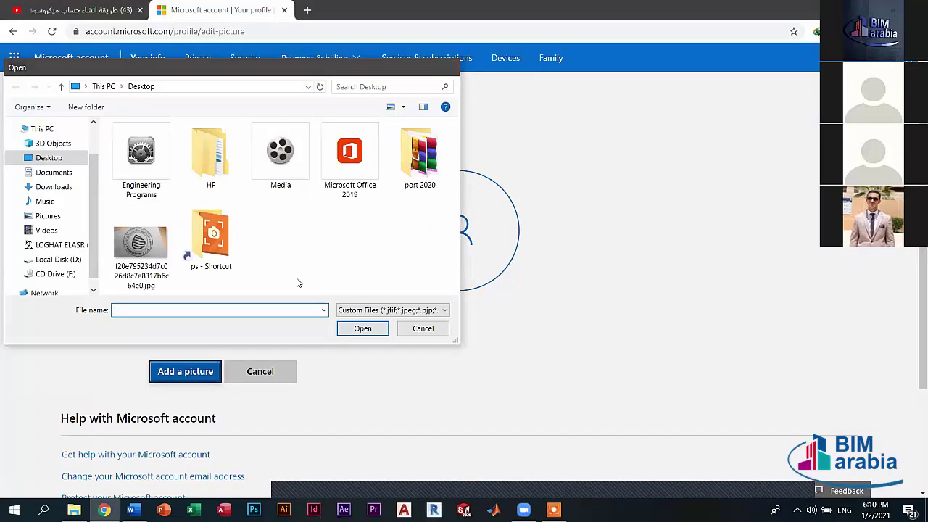
pyautogui.press('Escape')
pyautogui.scroll(-1, 31, 63)
pyautogui.scroll(-1, 32, 63)
pyautogui.scroll(-1, 31, 63)
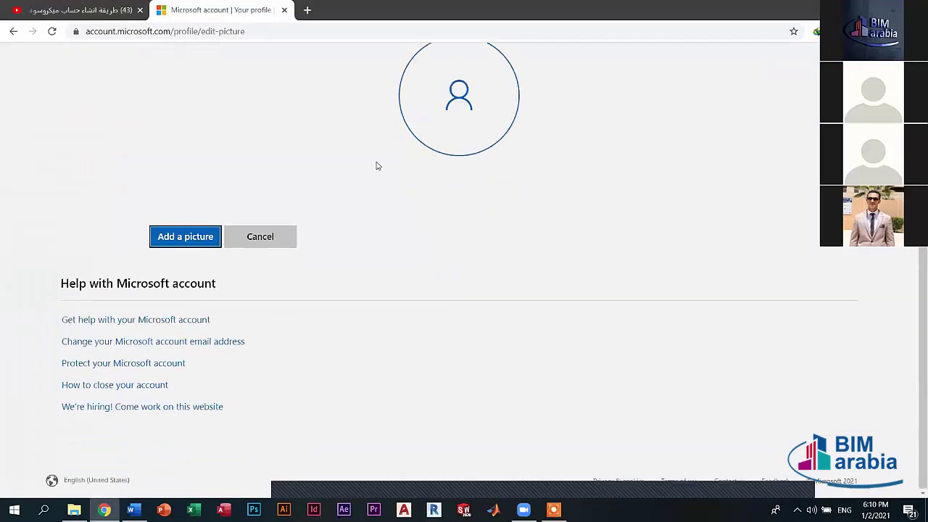
pyautogui.hotkey('alt', 'Left')
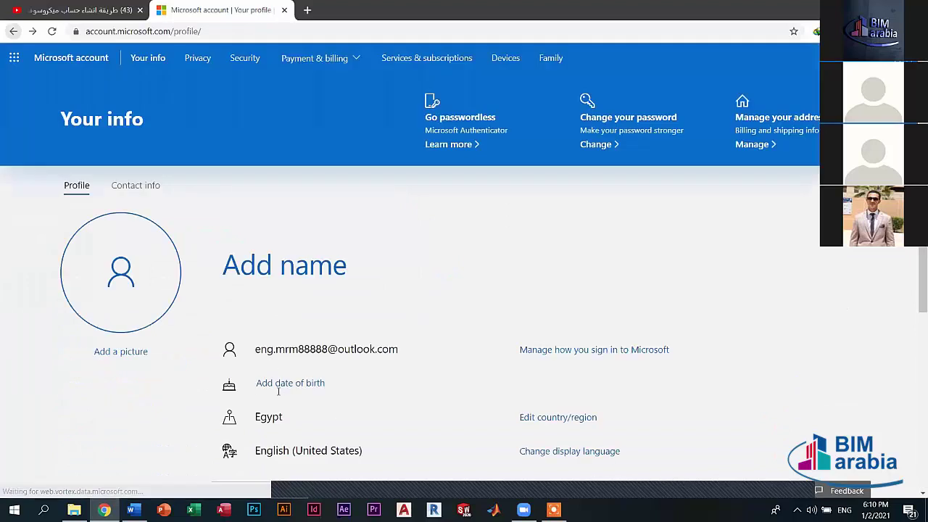
# Start adding a name to the profile, then cancel without entering one
pyautogui.scroll(-1, 277, 391)
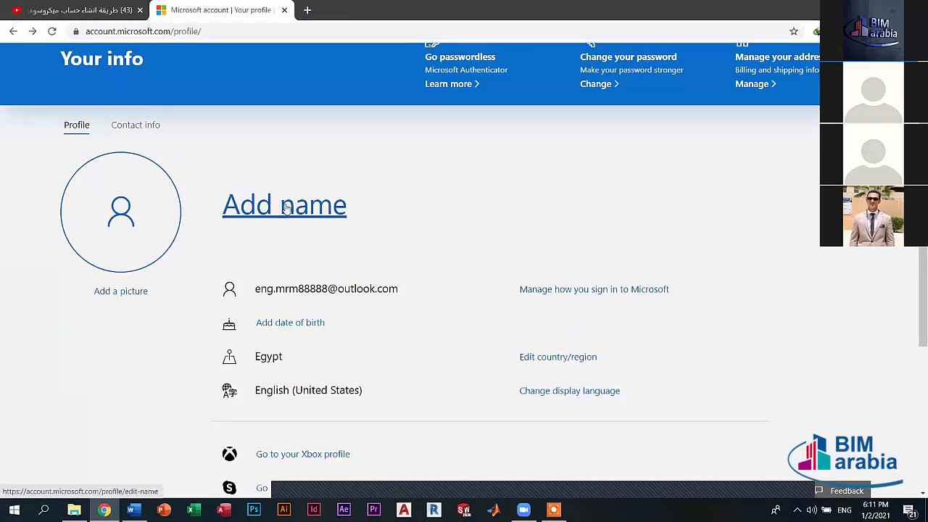
pyautogui.click(259, 210)
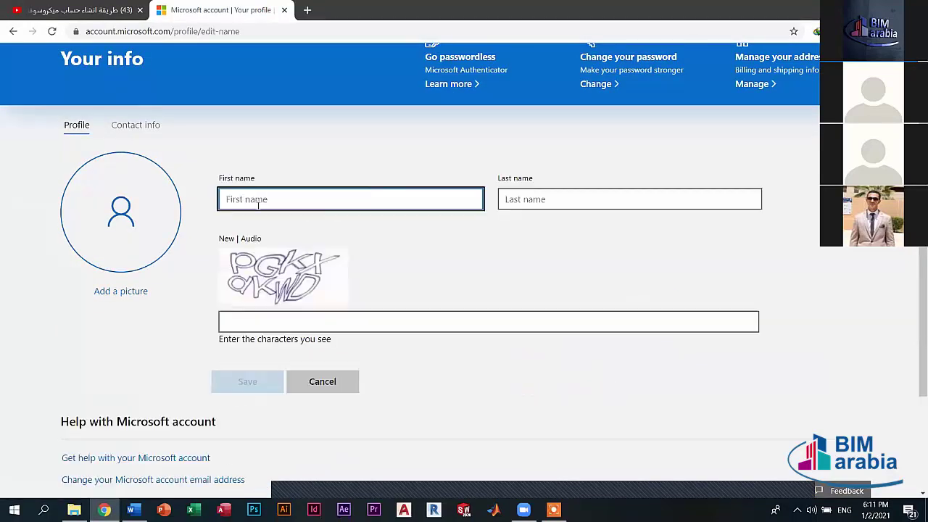
pyautogui.click(570, 202)
pyautogui.click(345, 320)
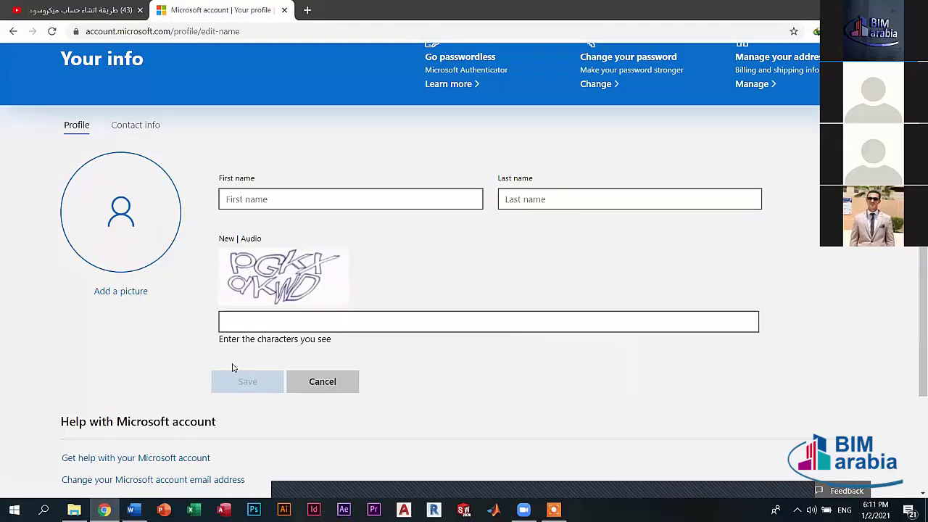
pyautogui.click(337, 382)
# Reload and review the Your info page, then switch back to Word's Account page
pyautogui.scroll(-1, 406, 337)
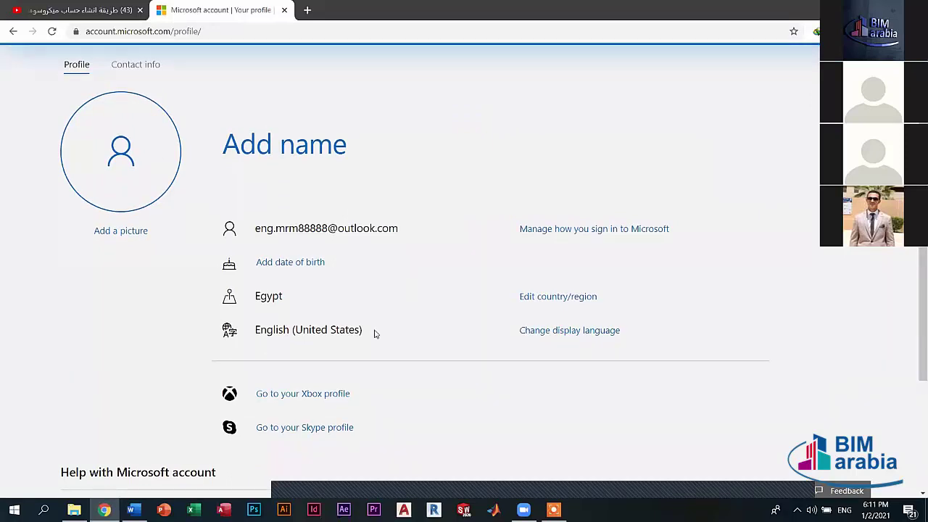
pyautogui.scroll(-2, 348, 274)
pyautogui.scroll(3, 350, 272)
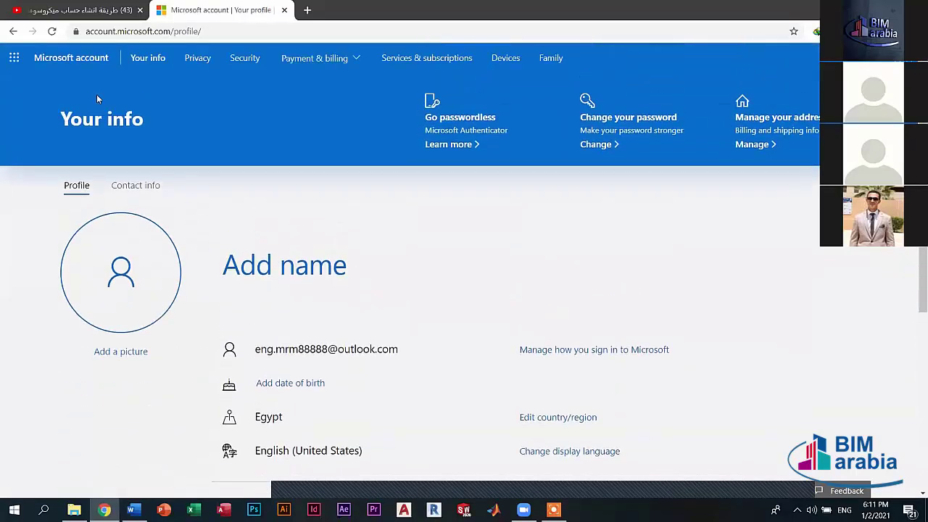
pyautogui.click(190, 64)
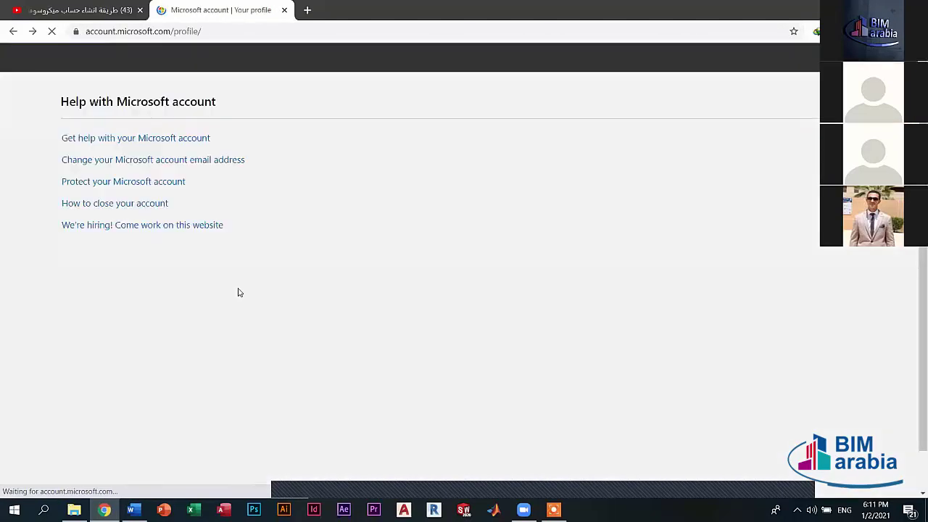
pyautogui.scroll(-2, 217, 308)
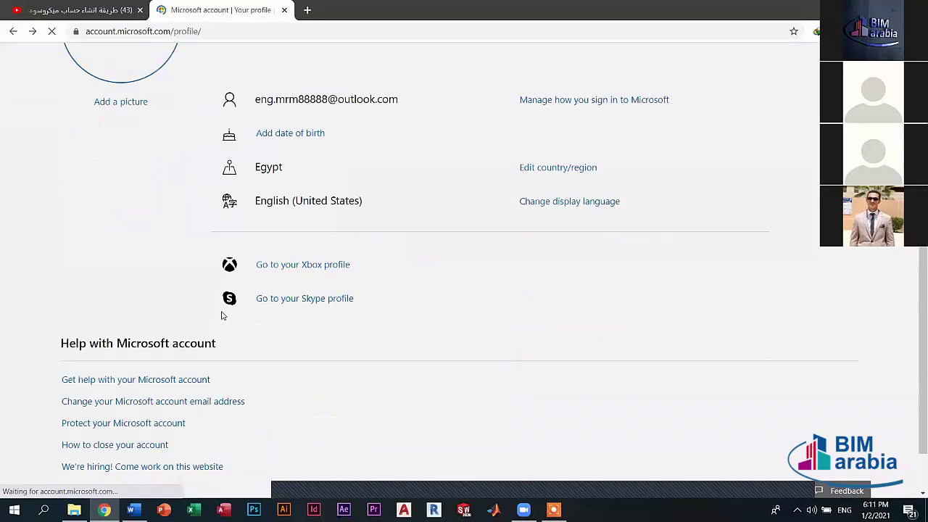
pyautogui.scroll(-2, 235, 341)
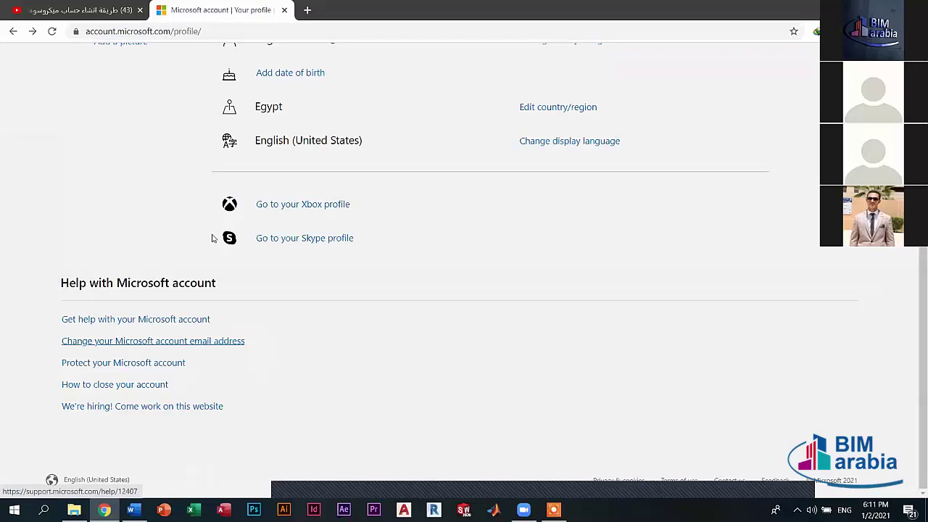
pyautogui.scroll(3, 181, 324)
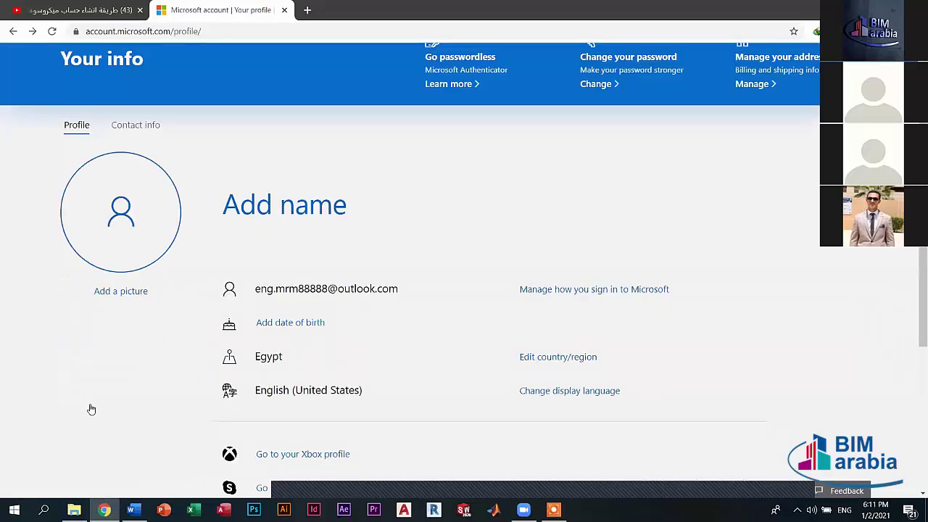
pyautogui.scroll(-3, 89, 408)
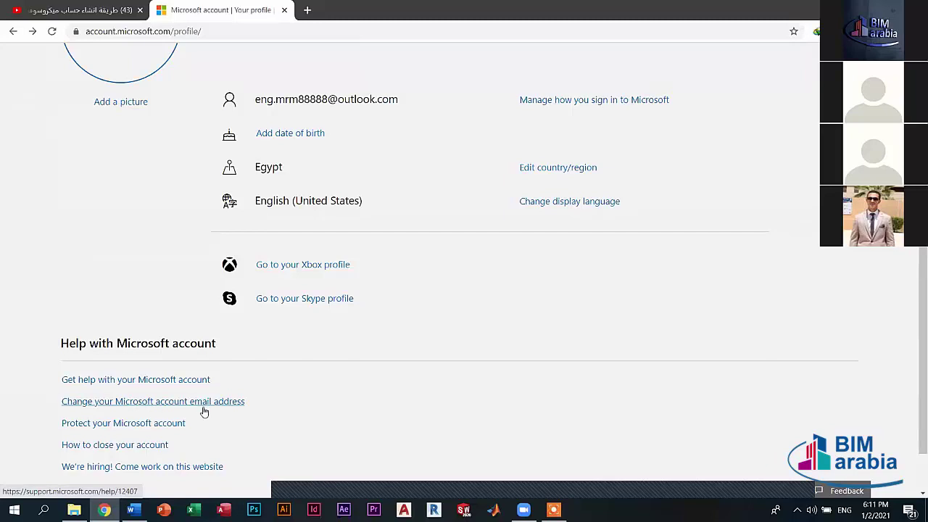
pyautogui.scroll(-1, 154, 428)
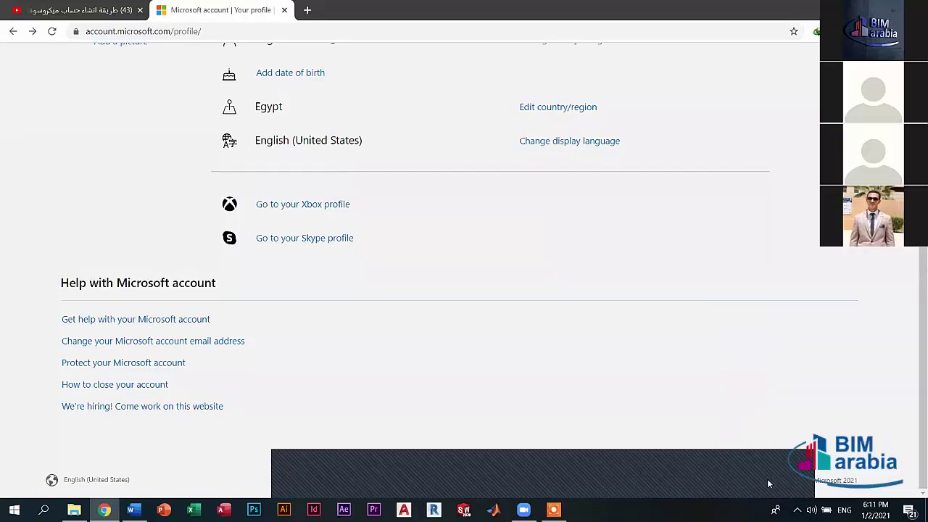
pyautogui.hotkey('alt', 'h')
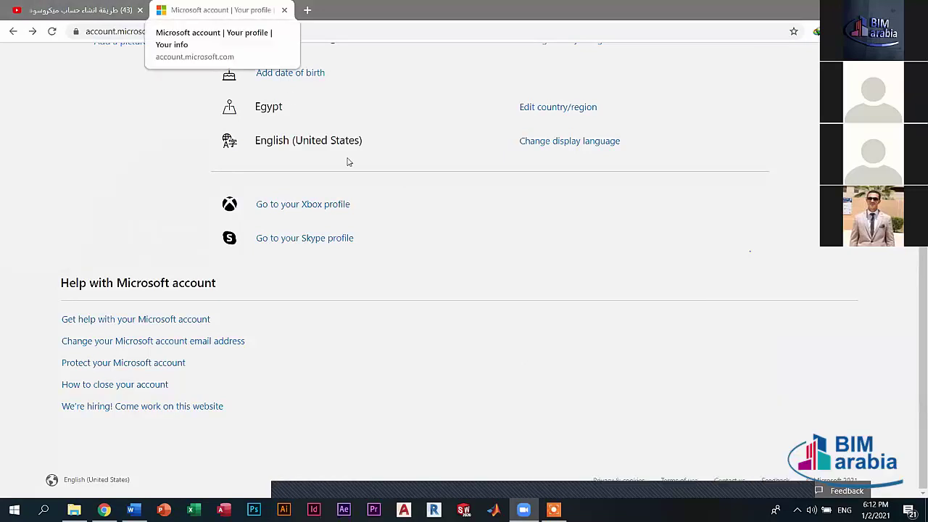
pyautogui.scroll(3, 387, 277)
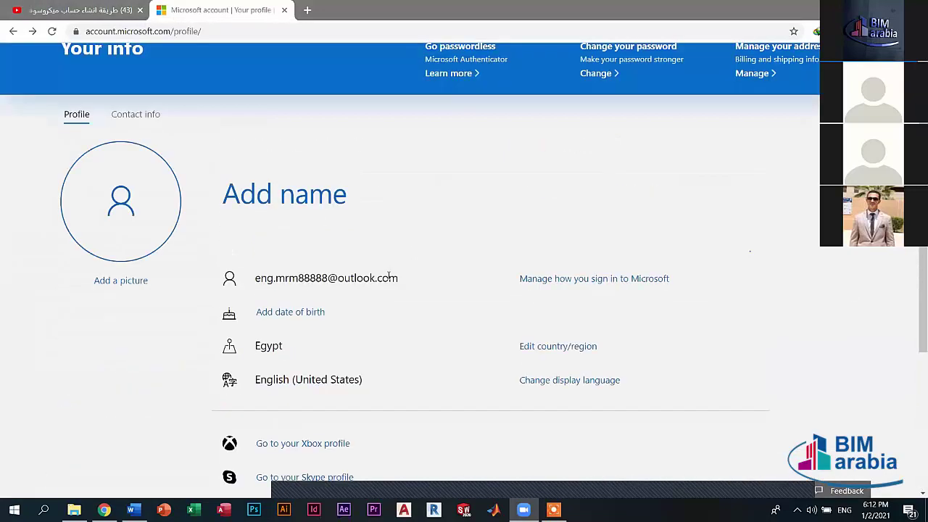
pyautogui.scroll(-3, 388, 276)
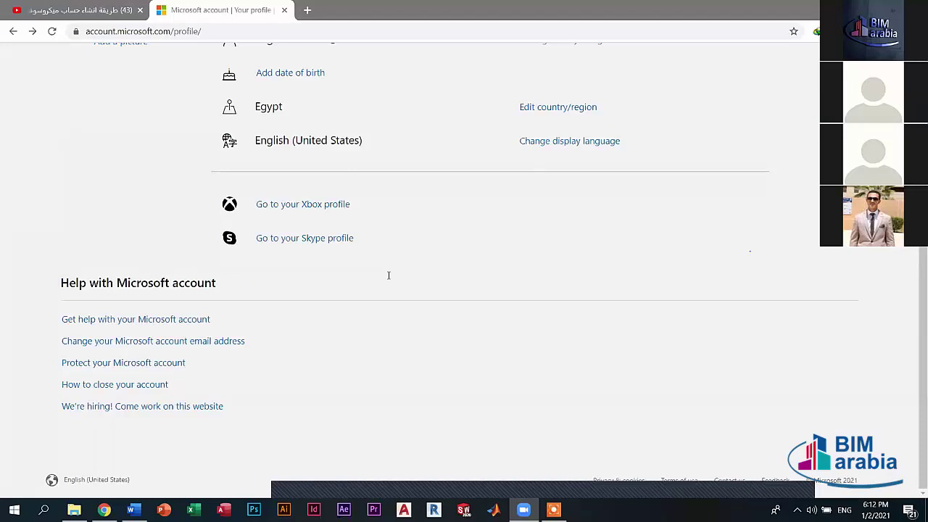
pyautogui.scroll(4, 770, 490)
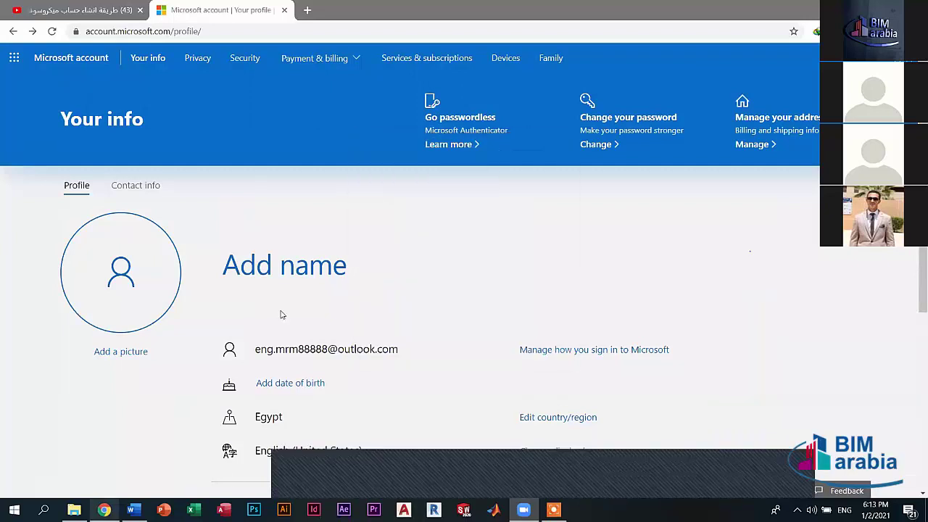
pyautogui.hotkey('alt', 'Tab')
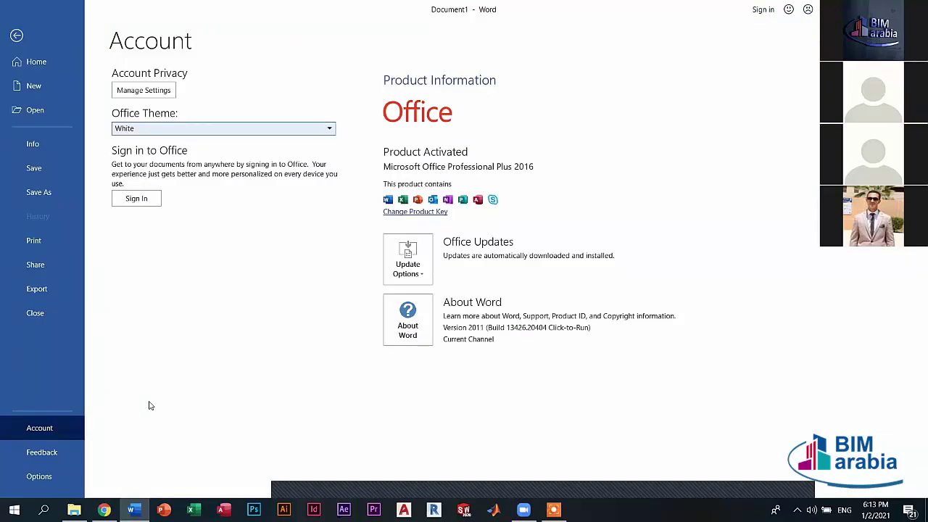
# Start signing in to Office and enter the new outlook.com account's email address
pyautogui.click(144, 201)
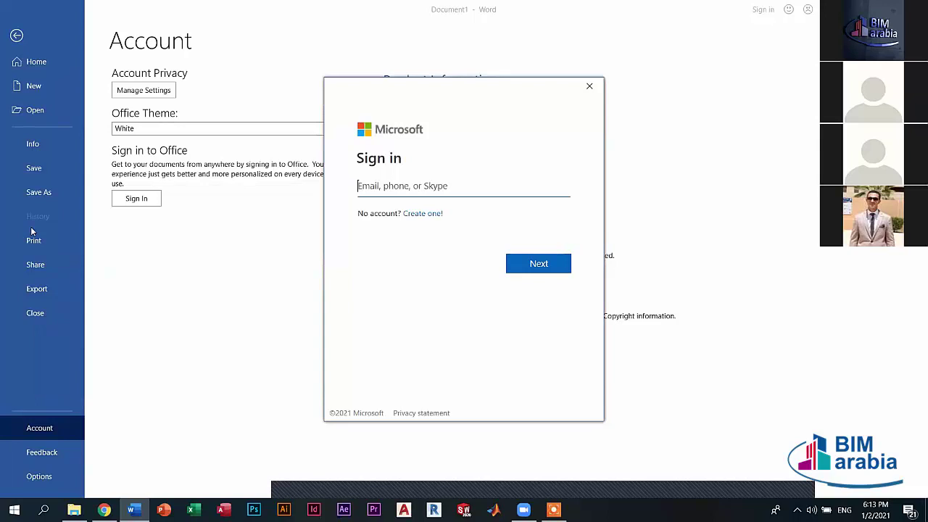
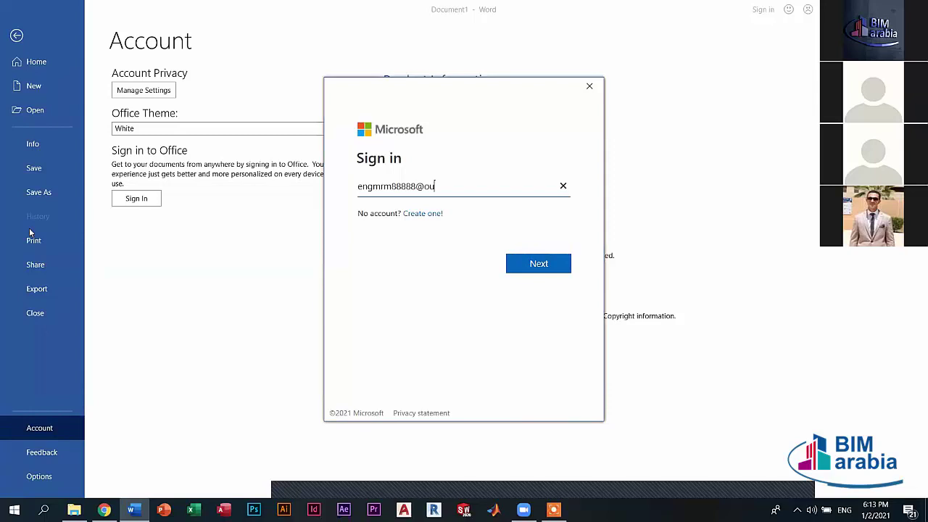
pyautogui.click(554, 264)
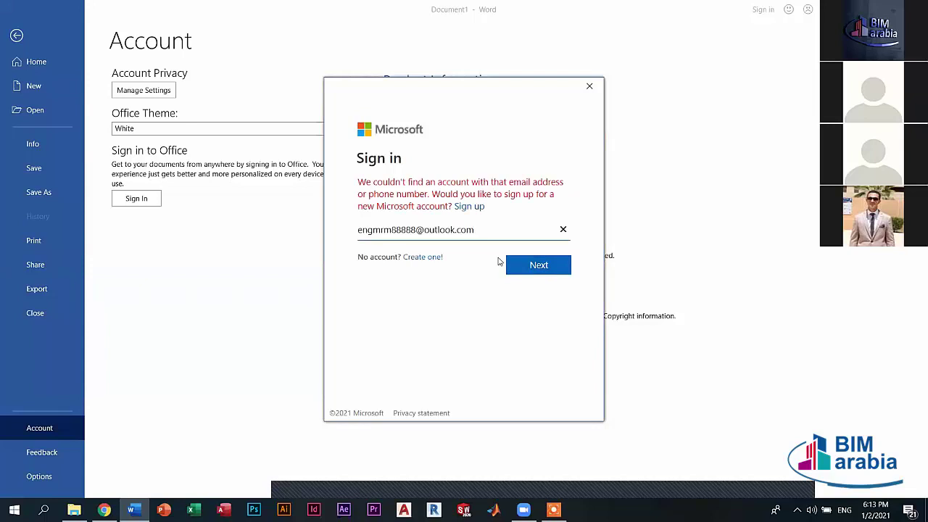
# Correct the typo in the email address, then enter the account password to finish signing in
pyautogui.click(373, 230)
pyautogui.write('.')
pyautogui.click(514, 265)
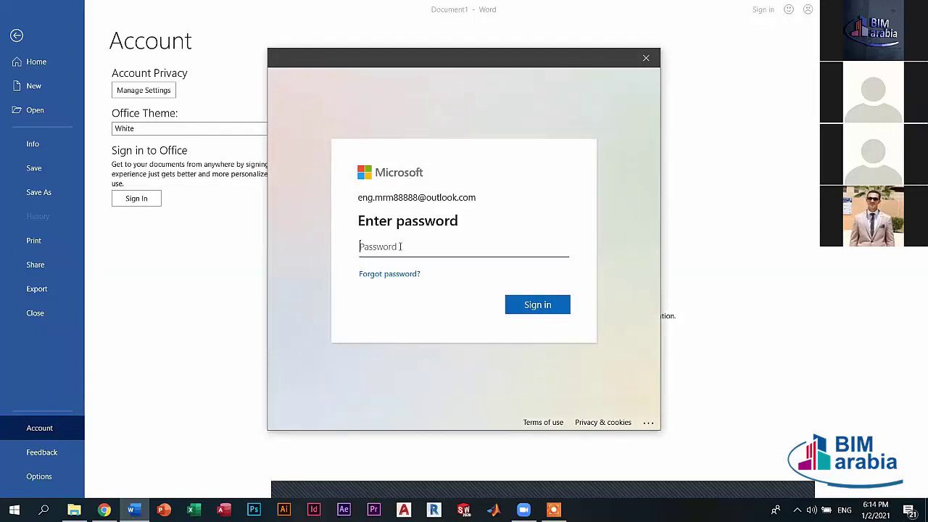
pyautogui.press('Return')
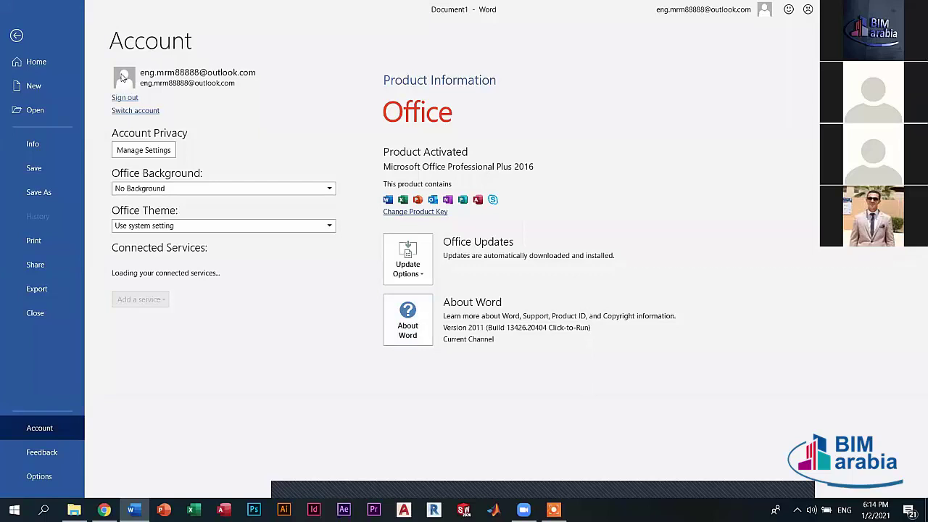
# Leave the Account page for the document and dismiss the title-bar window menu
pyautogui.click(16, 38)
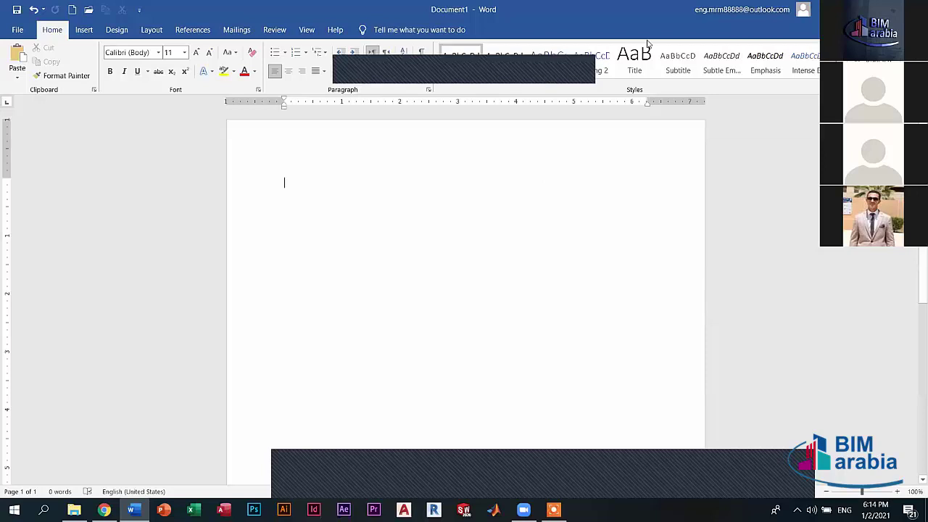
pyautogui.rightClick(766, 9)
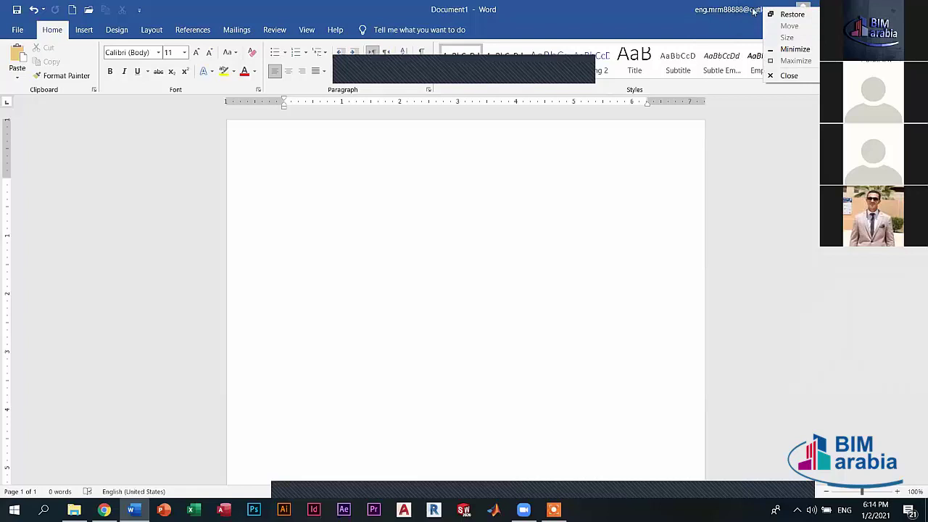
pyautogui.click(701, 31)
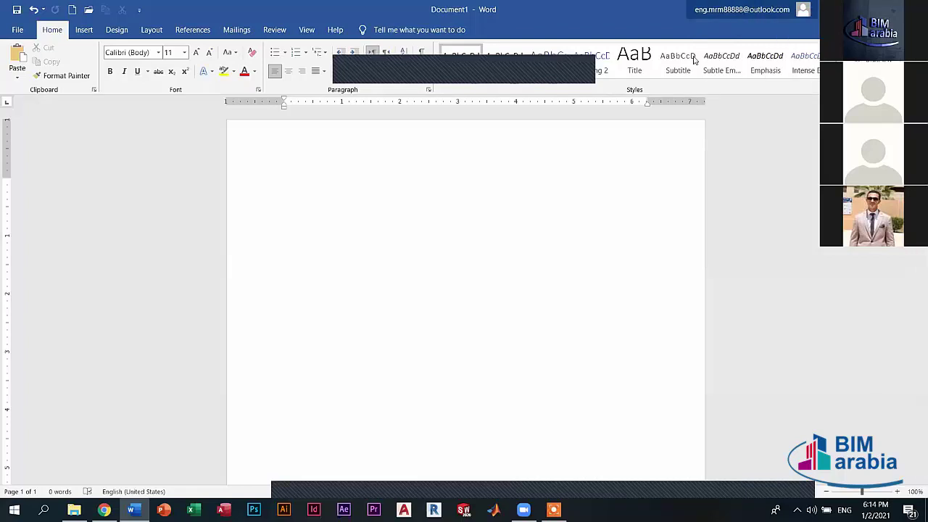
# Sign the Microsoft account out of Word, confirming its removal in Remove Account
pyautogui.click(742, 10)
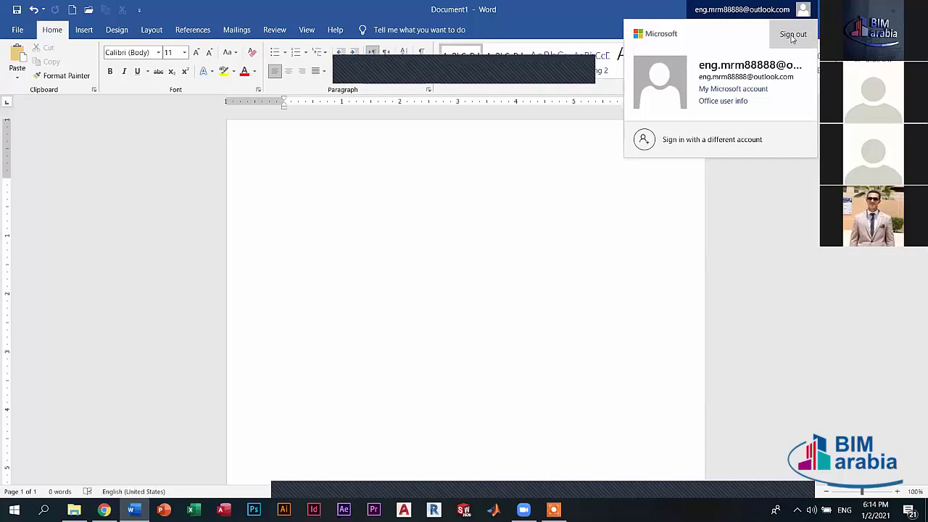
pyautogui.click(779, 14)
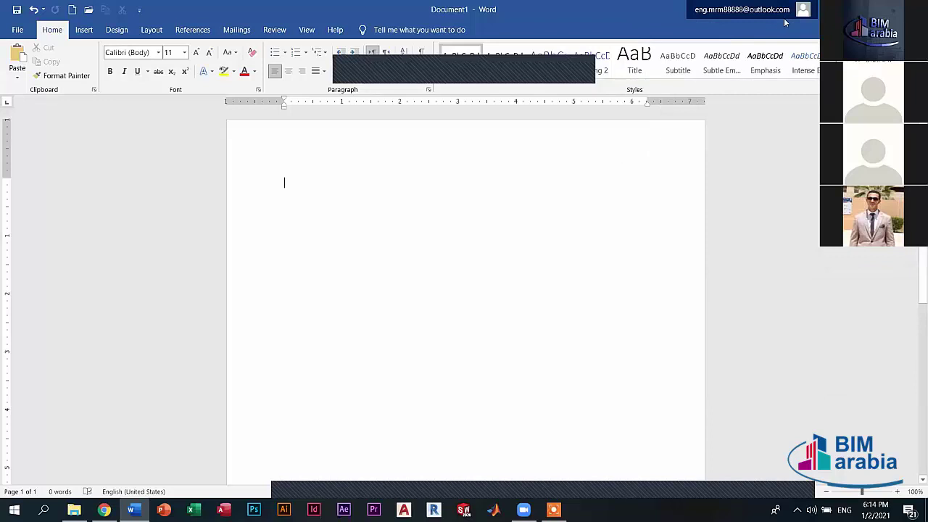
pyautogui.click(780, 13)
pyautogui.click(789, 33)
pyautogui.click(429, 297)
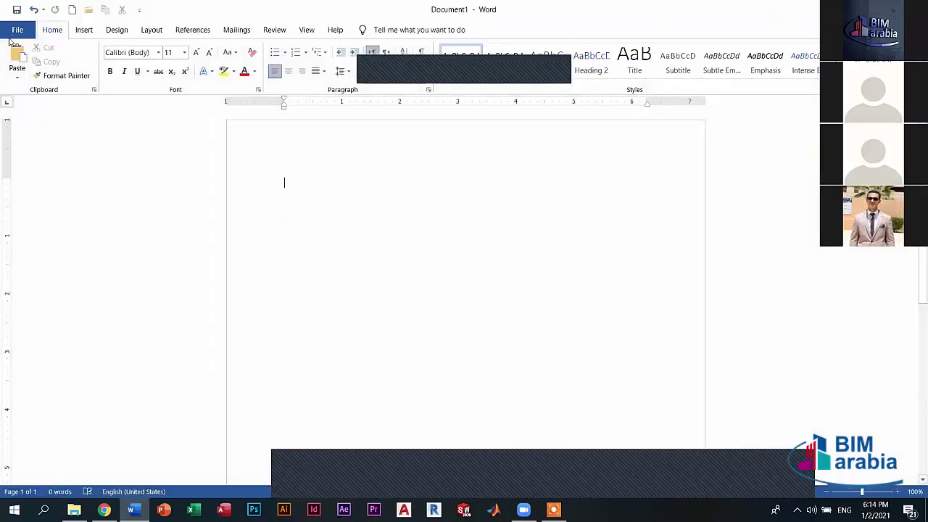
pyautogui.click(16, 32)
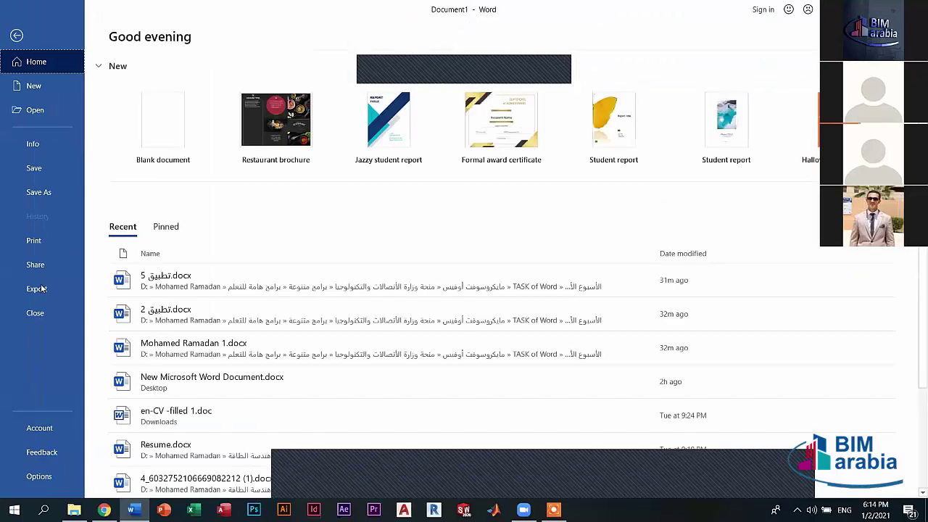
# Set the Office Theme on the Account page to Colorful
pyautogui.click(39, 427)
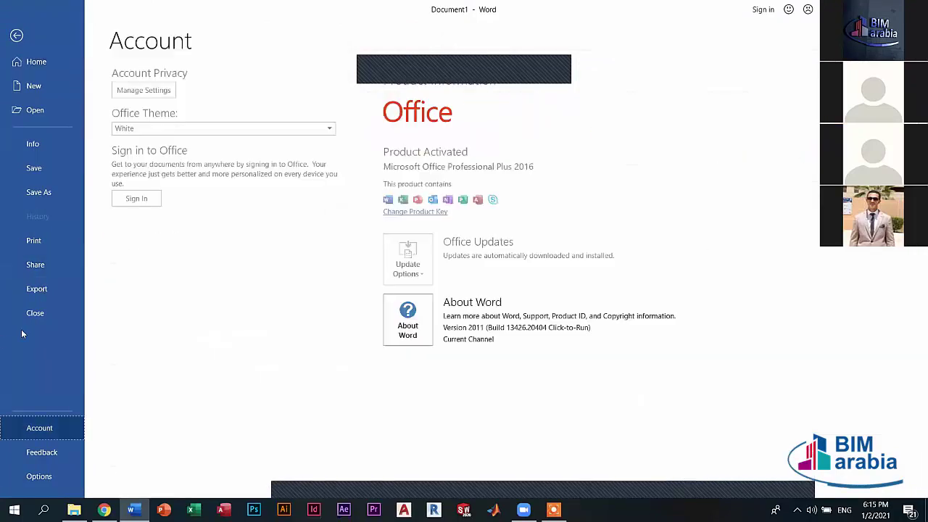
pyautogui.click(189, 128)
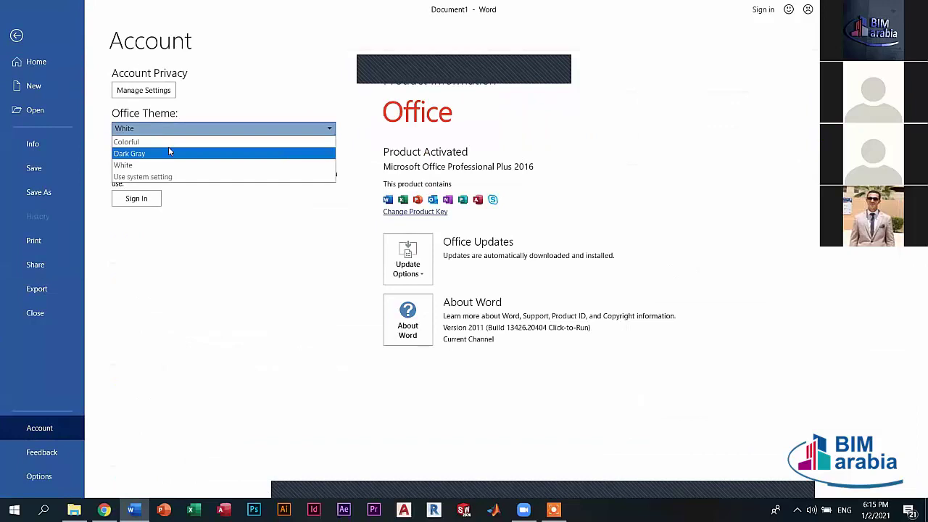
pyautogui.click(169, 139)
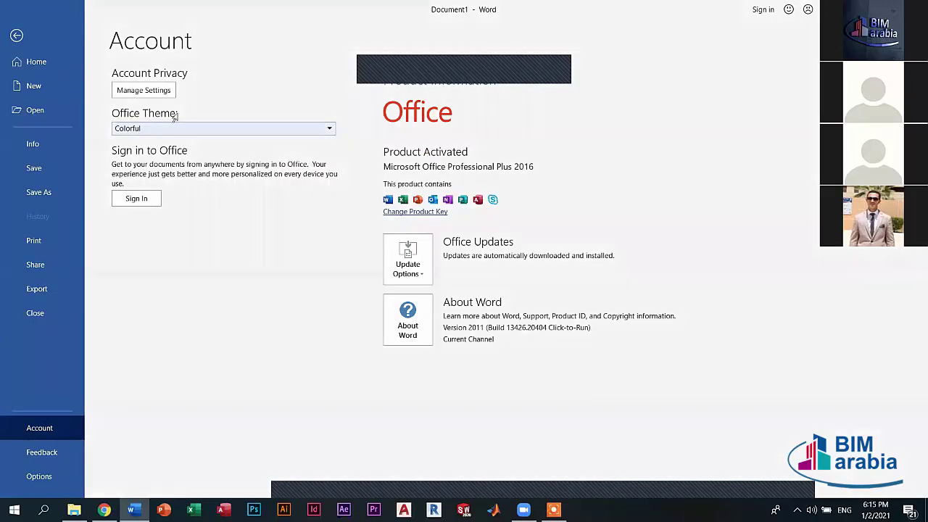
pyautogui.click(15, 36)
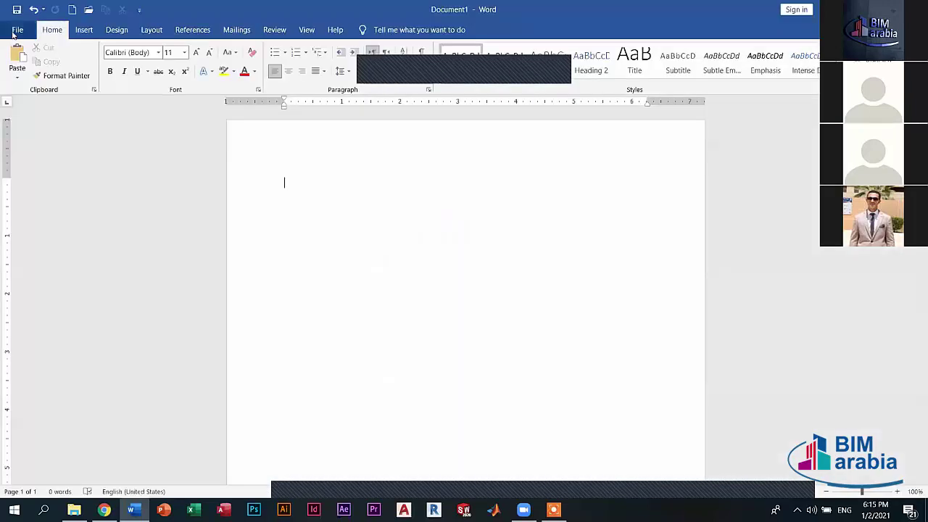
# Bring up the Word Options dialog at its General page
pyautogui.click(15, 32)
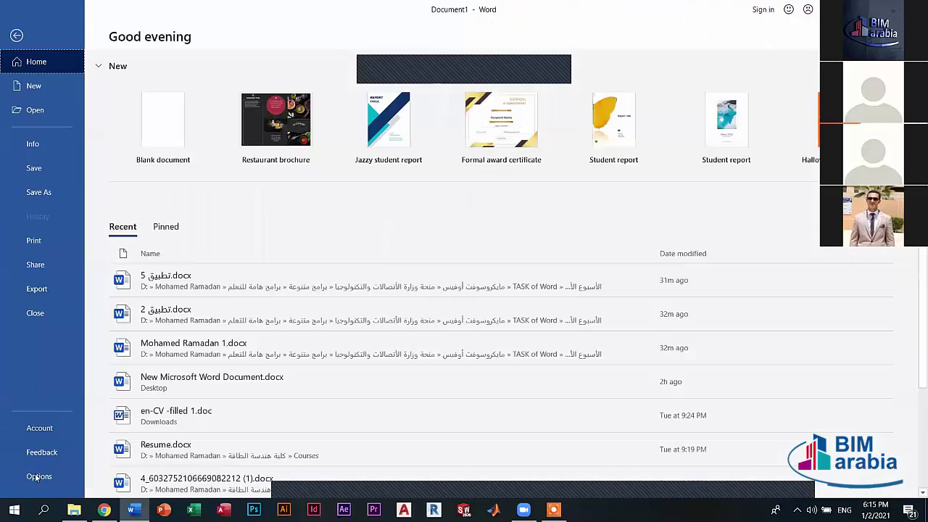
pyautogui.click(38, 476)
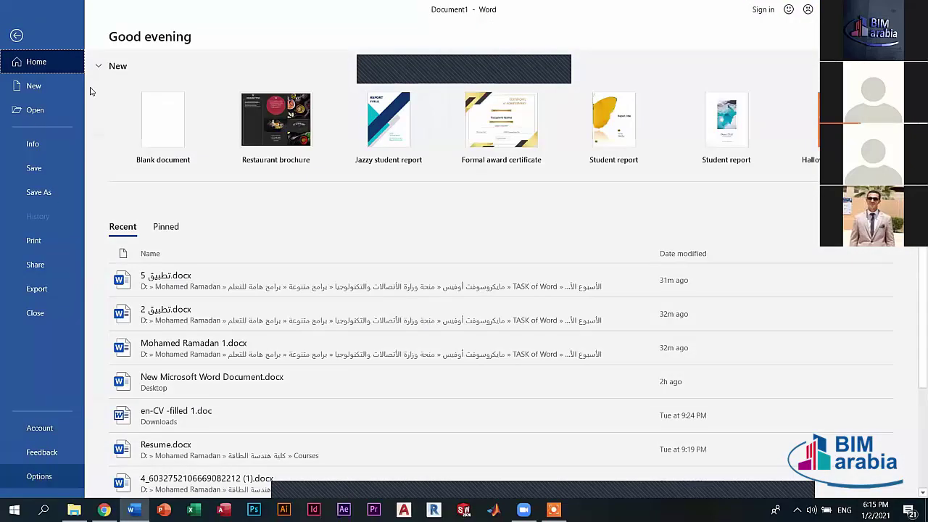
pyautogui.press('Escape')
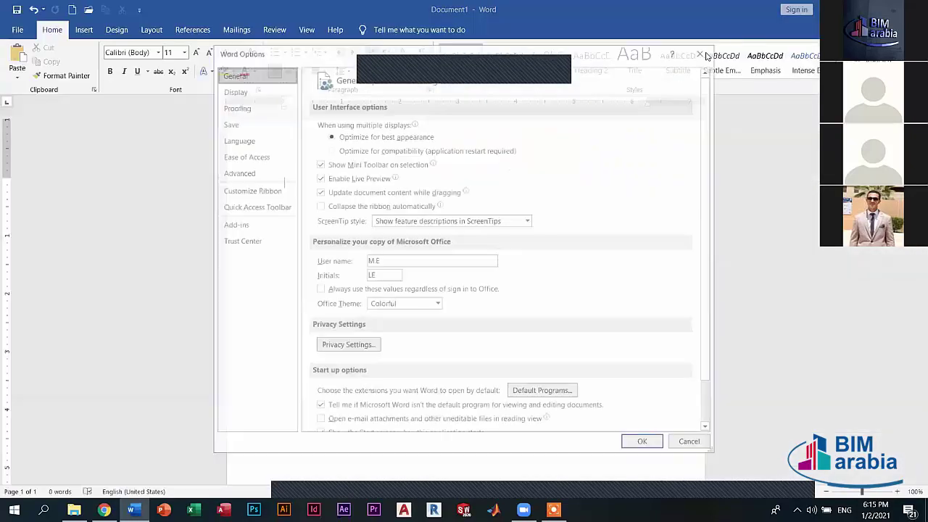
pyautogui.press('Escape')
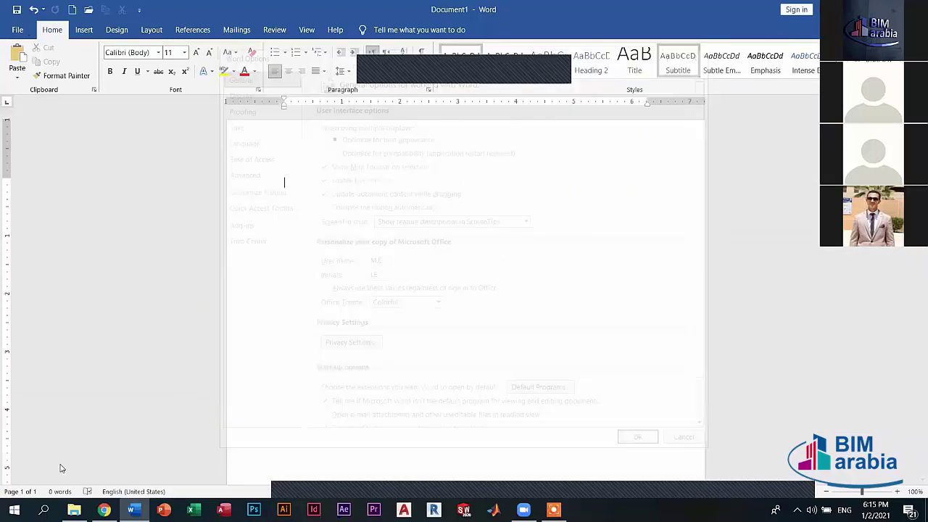
pyautogui.hotkey('alt', 'f')
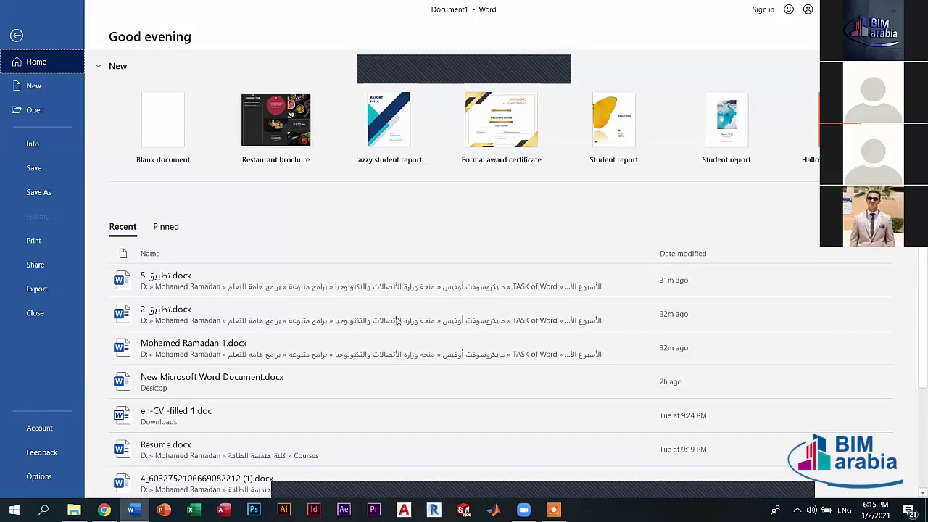
pyautogui.scroll(-3, 377, 355)
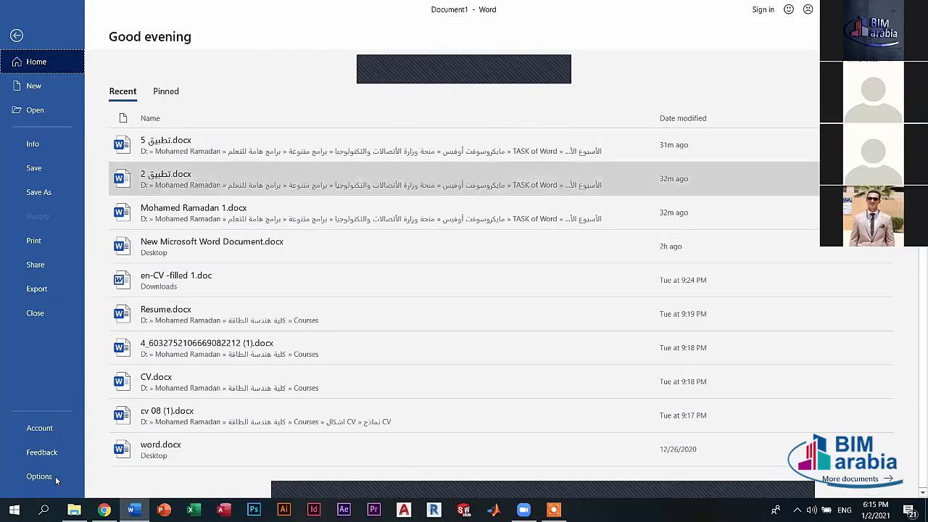
pyautogui.scroll(3, 55, 475)
pyautogui.scroll(-3, 227, 263)
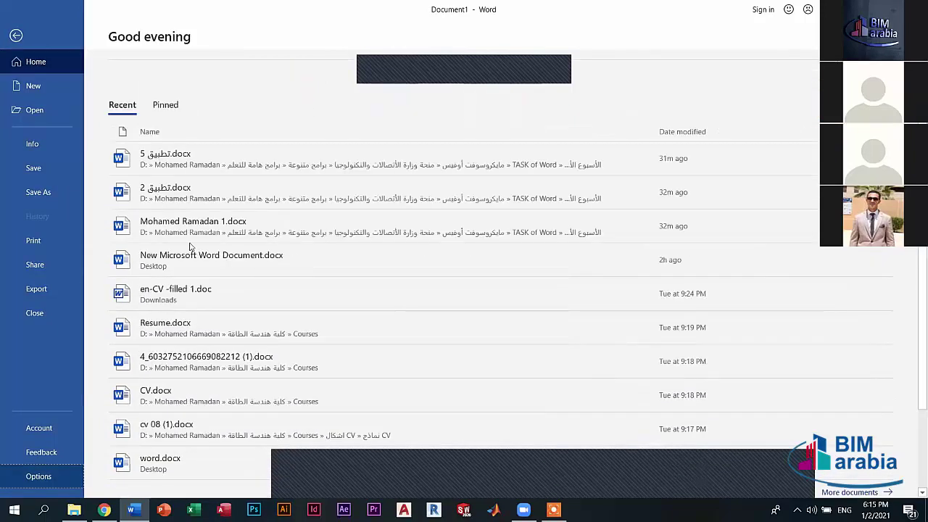
pyautogui.press('Escape')
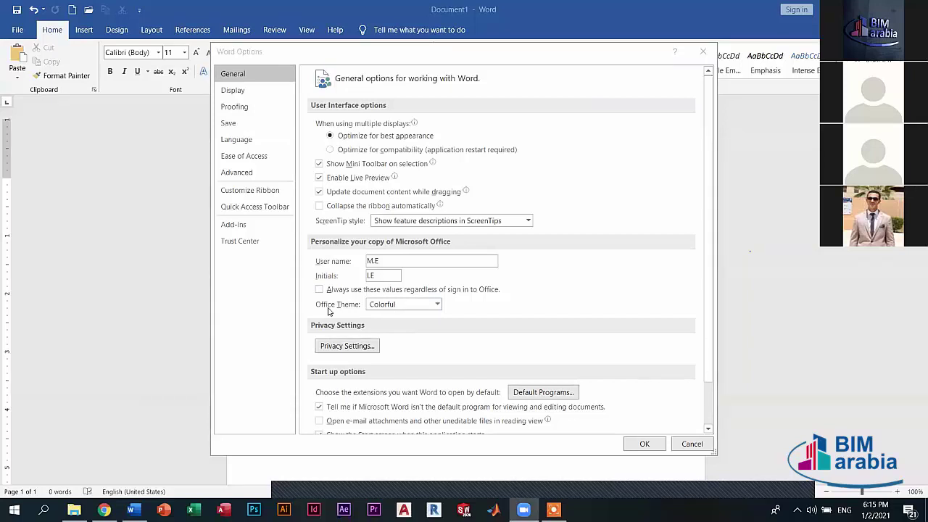
# Set the Office Theme to Dark Gray in Word Options and apply it with OK
pyautogui.click(425, 307)
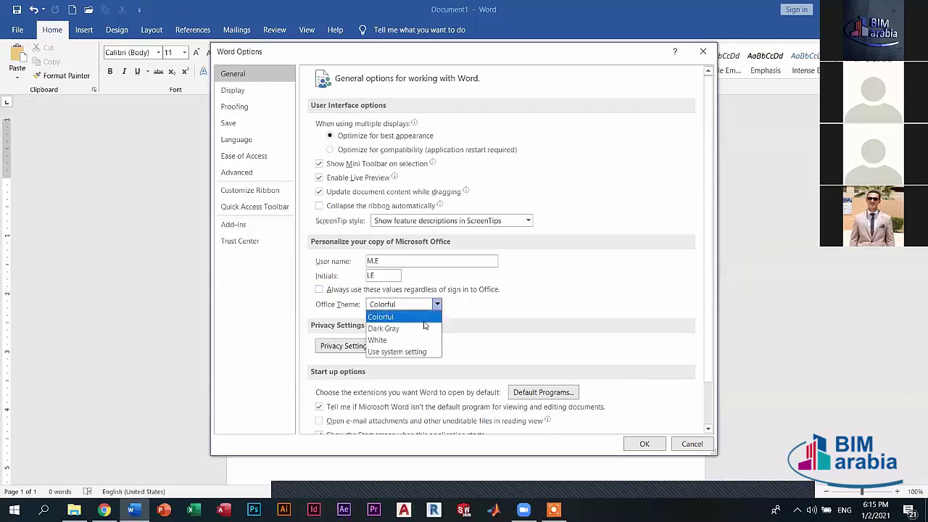
pyautogui.click(391, 329)
pyautogui.click(645, 443)
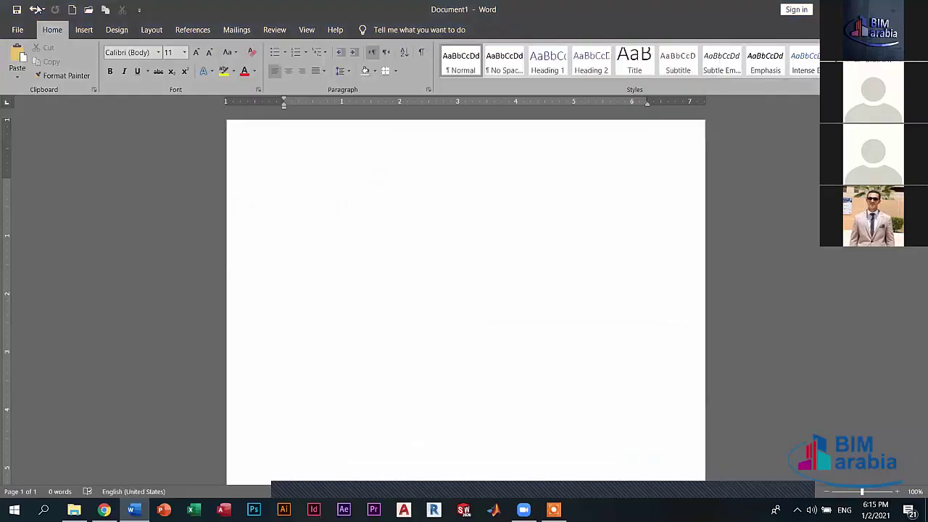
# Check the File area, then close Word Options again with OK, leaving Document1 showing
pyautogui.click(20, 29)
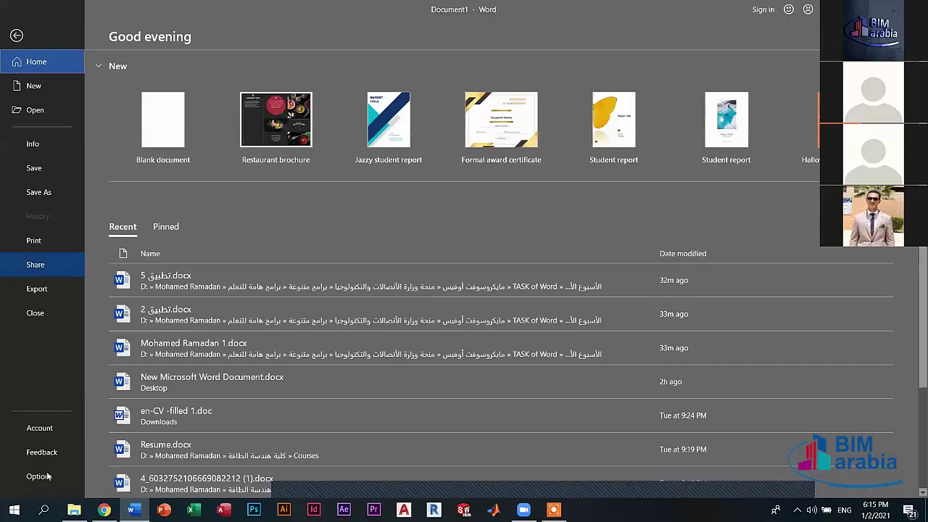
pyautogui.press('Escape')
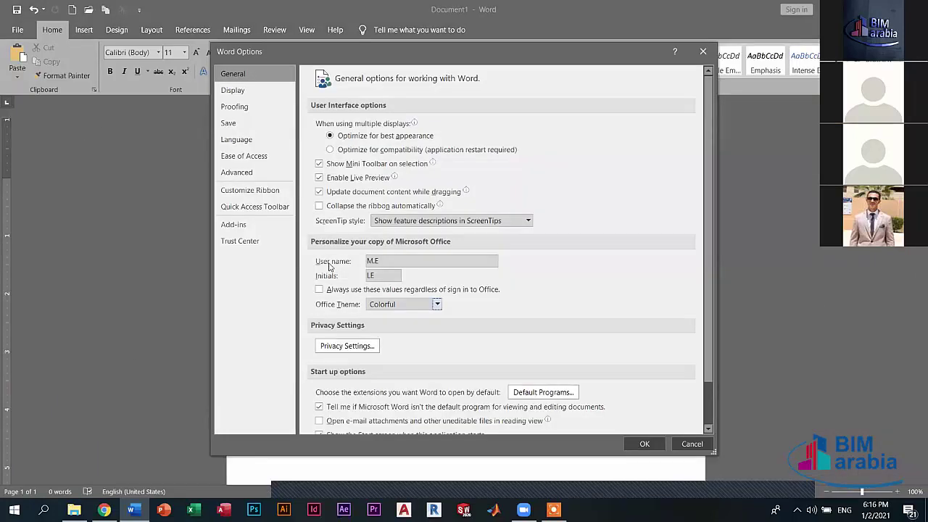
pyautogui.doubleClick(383, 261)
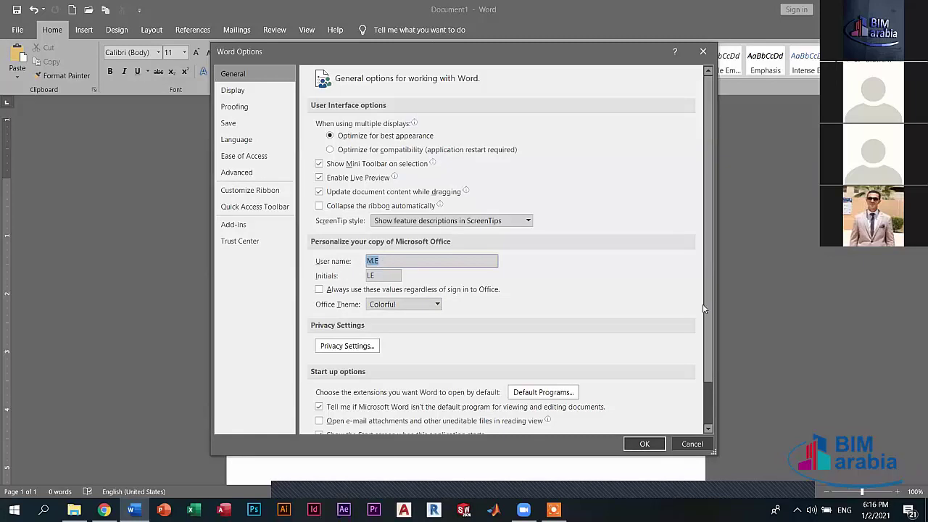
pyautogui.click(648, 443)
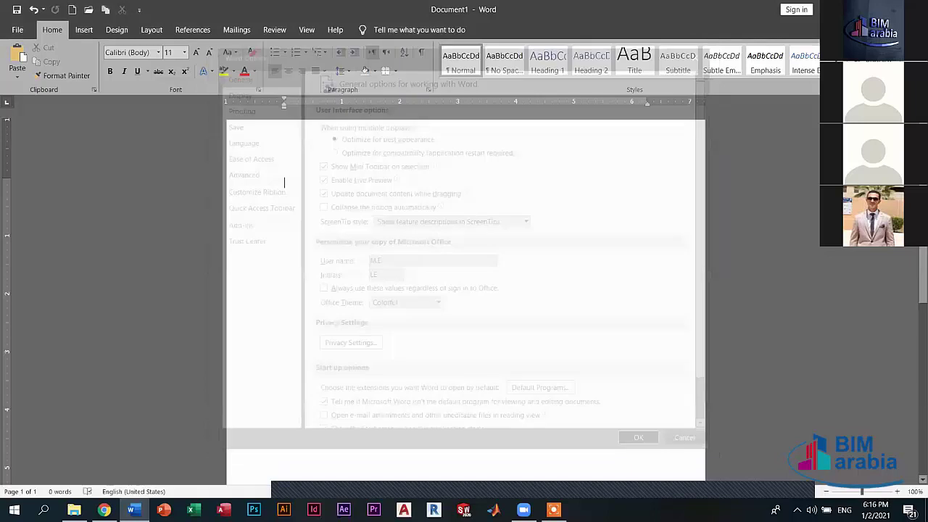
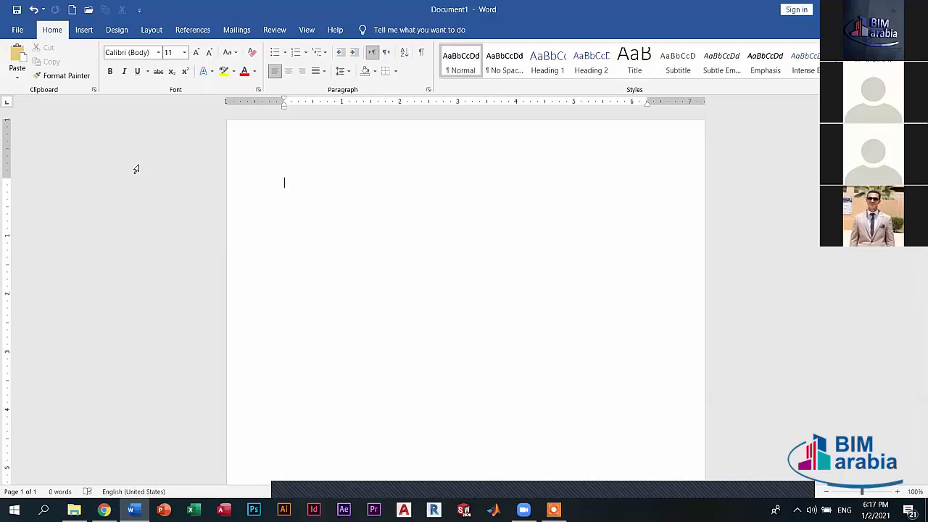
# Bring up Word Options from the File menu and scroll down its General page
pyautogui.click(18, 30)
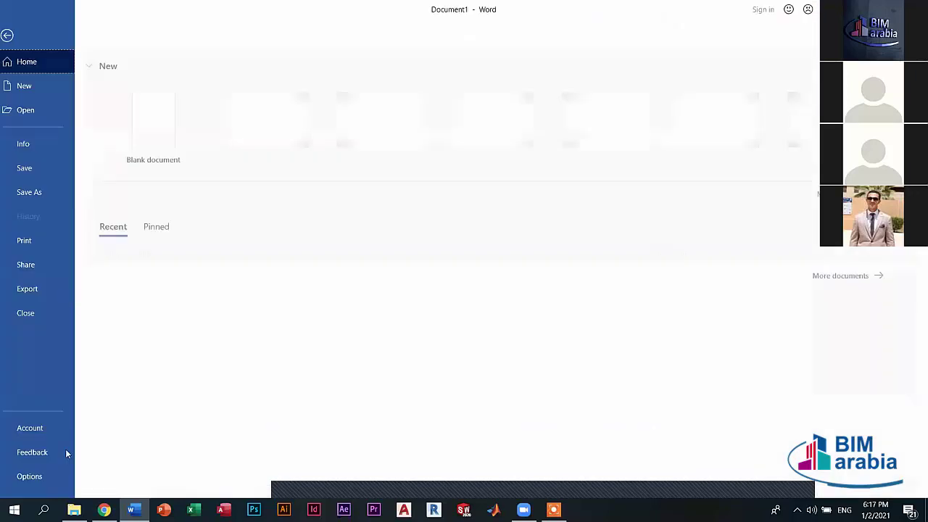
pyautogui.press('Escape')
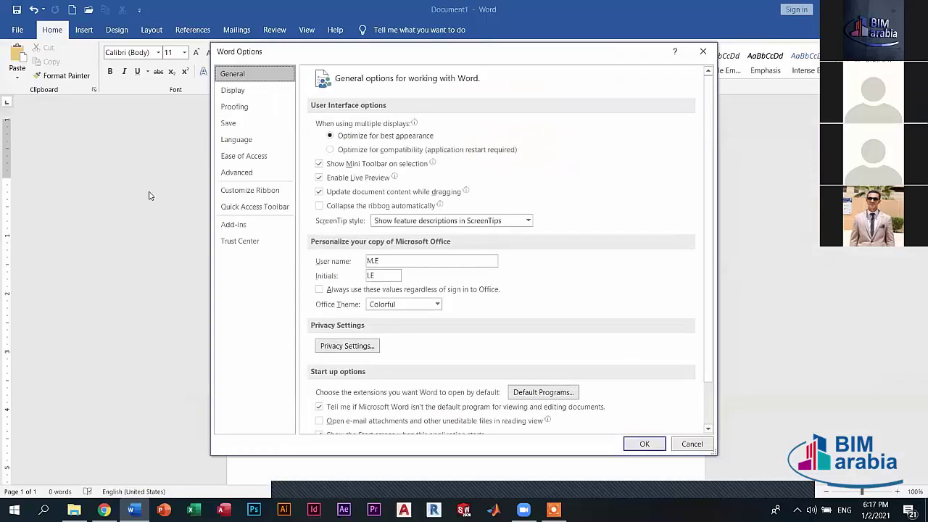
pyautogui.doubleClick(391, 261)
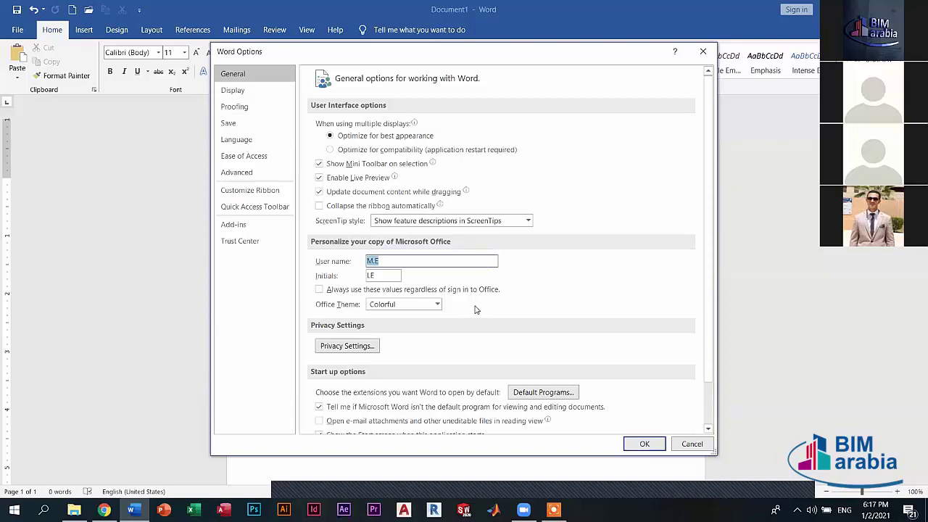
pyautogui.scroll(-2, 489, 306)
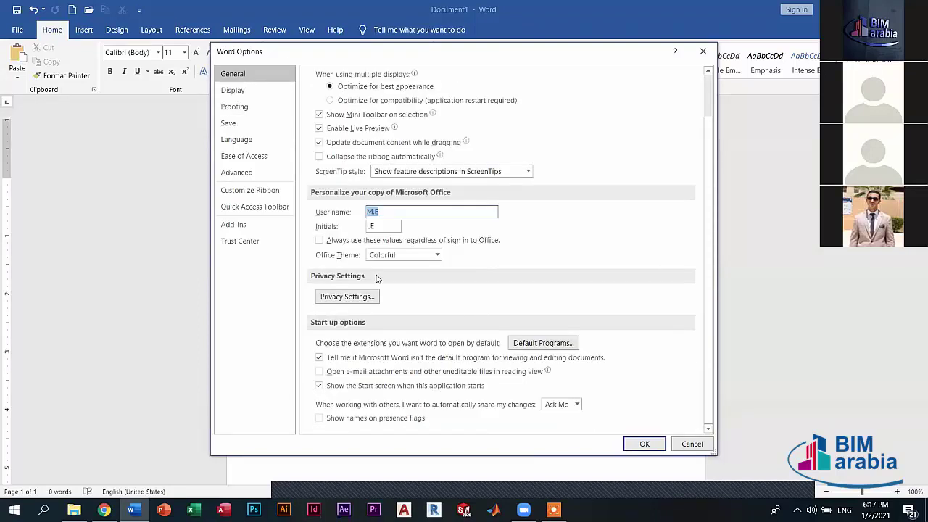
# Show the Save options and select the 10-minute AutoRecover interval
pyautogui.click(245, 125)
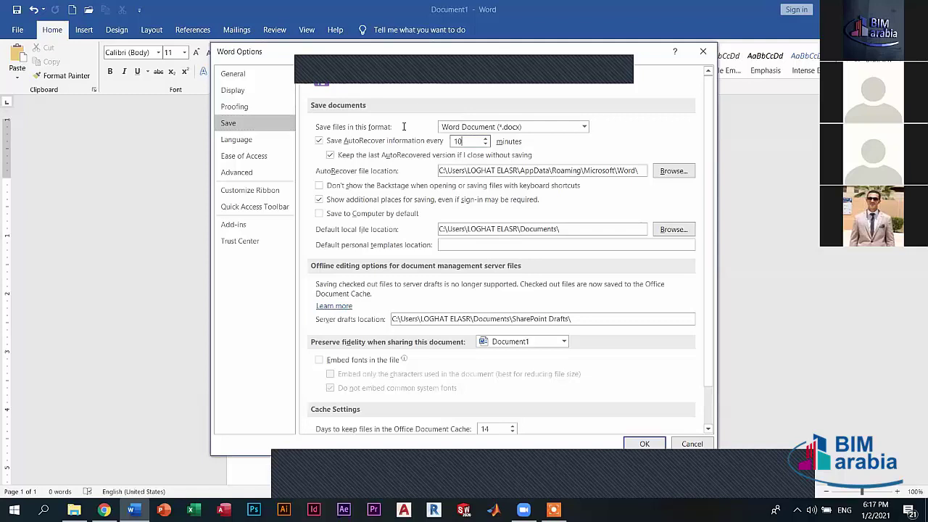
pyautogui.moveTo(467, 141); pyautogui.dragTo(439, 143)
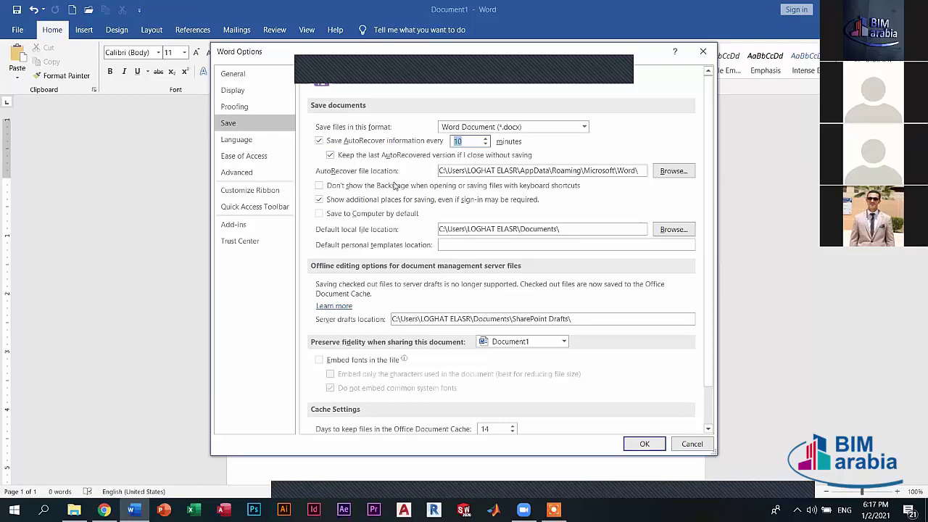
pyautogui.click(470, 141)
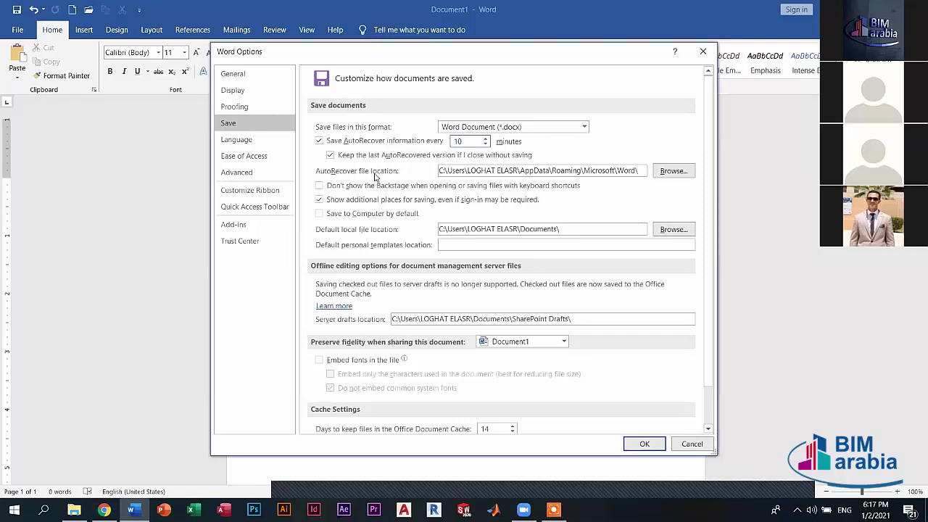
# Browse for the AutoRecover and default local file locations, cancelling both without changes
pyautogui.click(596, 170)
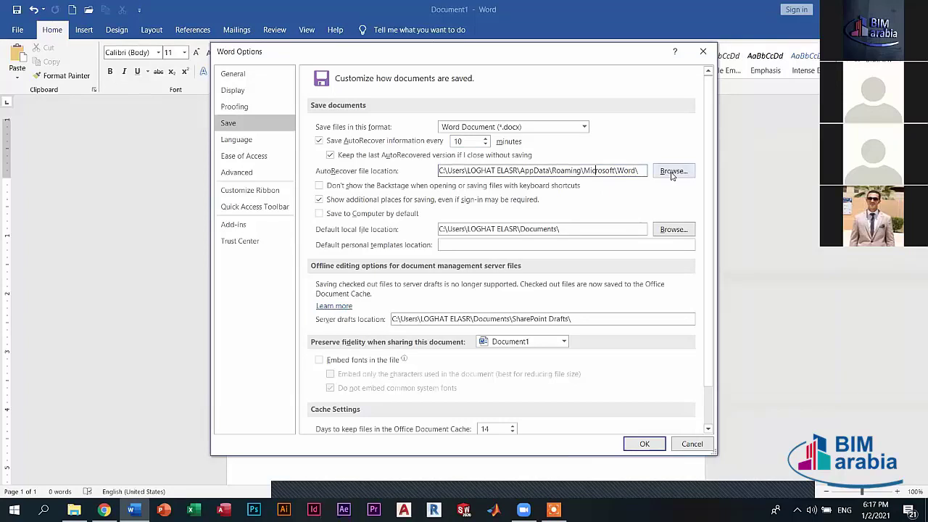
pyautogui.click(673, 173)
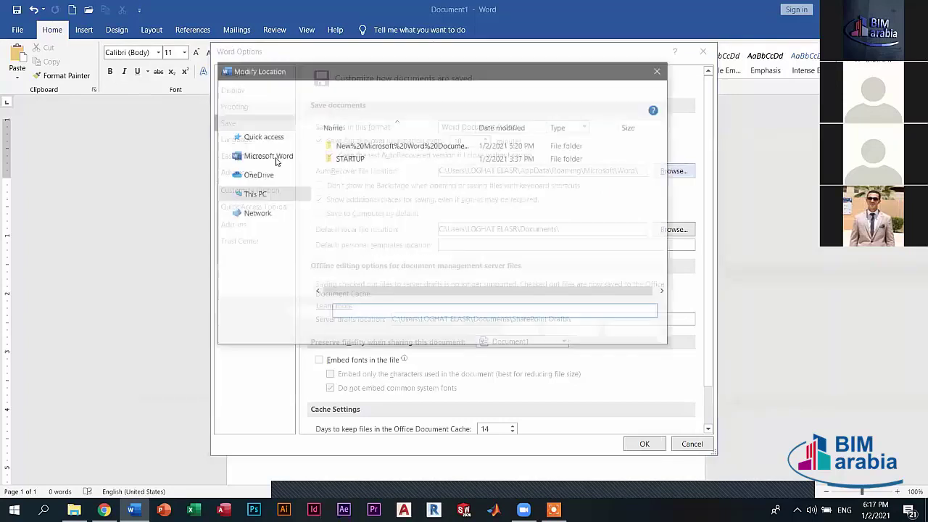
pyautogui.click(259, 161)
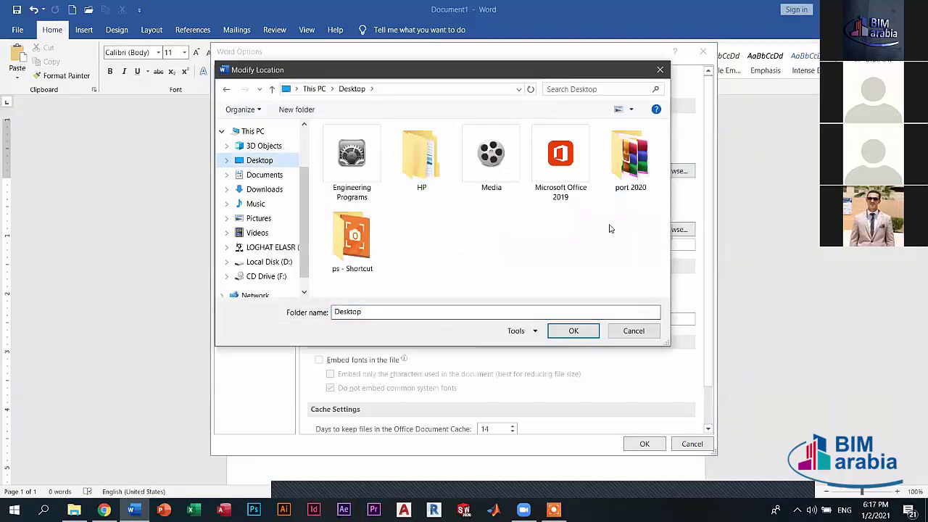
pyautogui.click(660, 69)
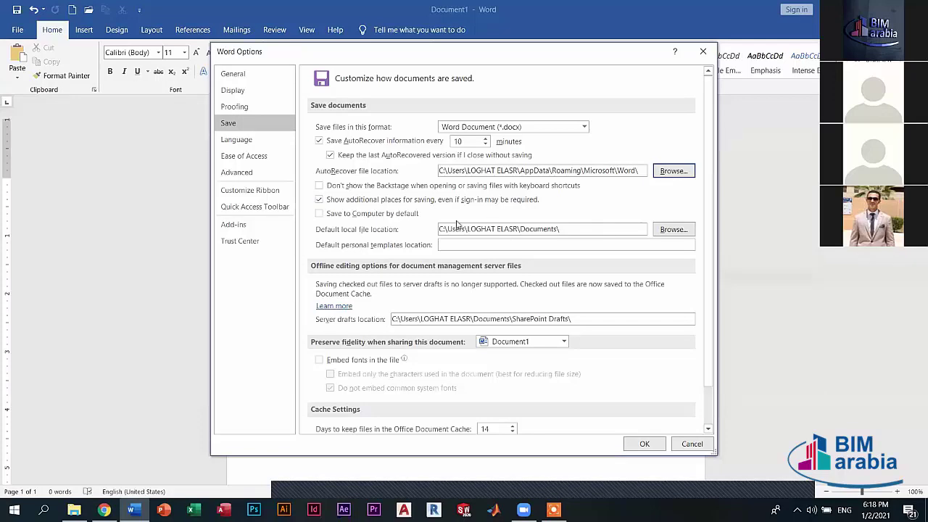
pyautogui.click(673, 230)
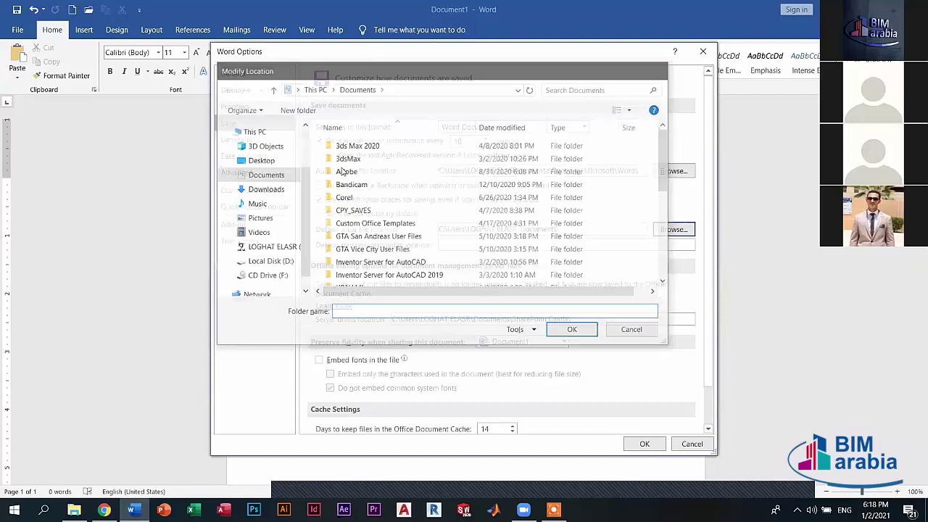
pyautogui.press('Escape')
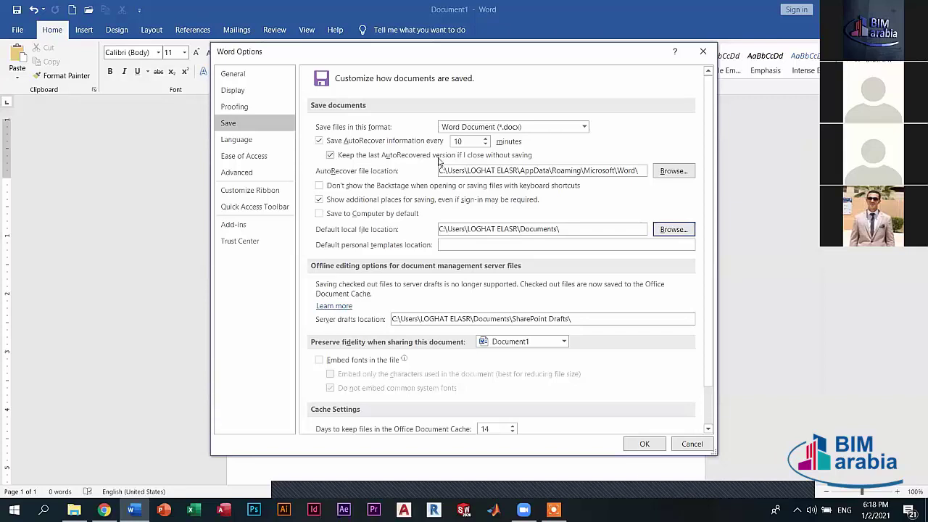
pyautogui.doubleClick(456, 140)
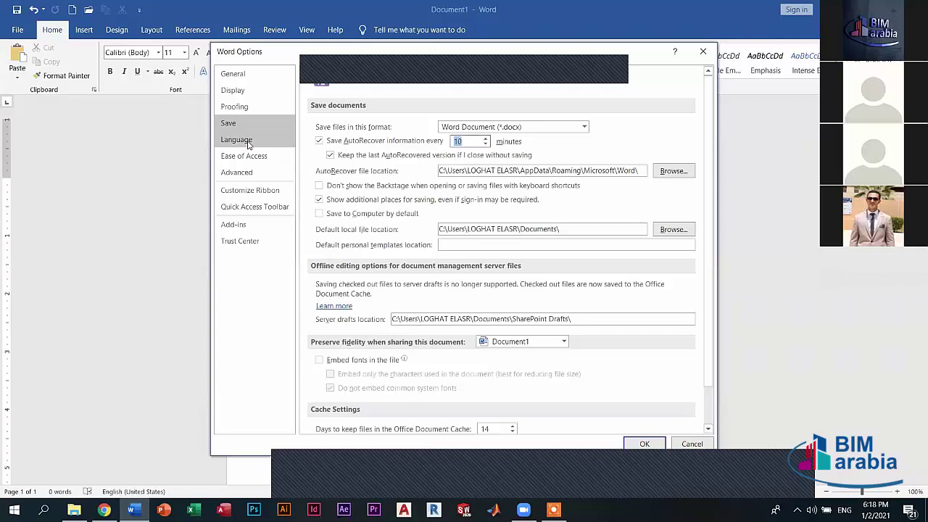
# View the Language page, dismiss the Zoom chat, and move down to Ease of Access
pyautogui.click(248, 144)
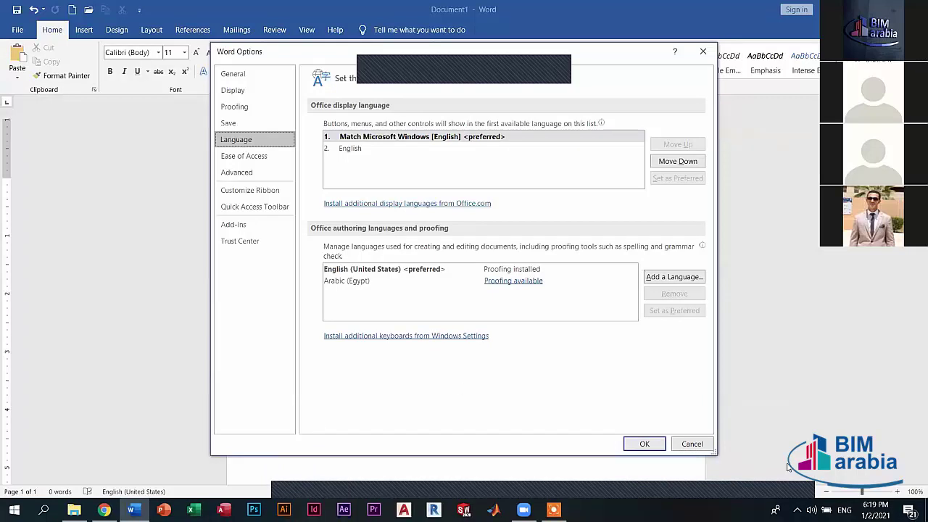
pyautogui.press('XF86AudioRaiseVolume')
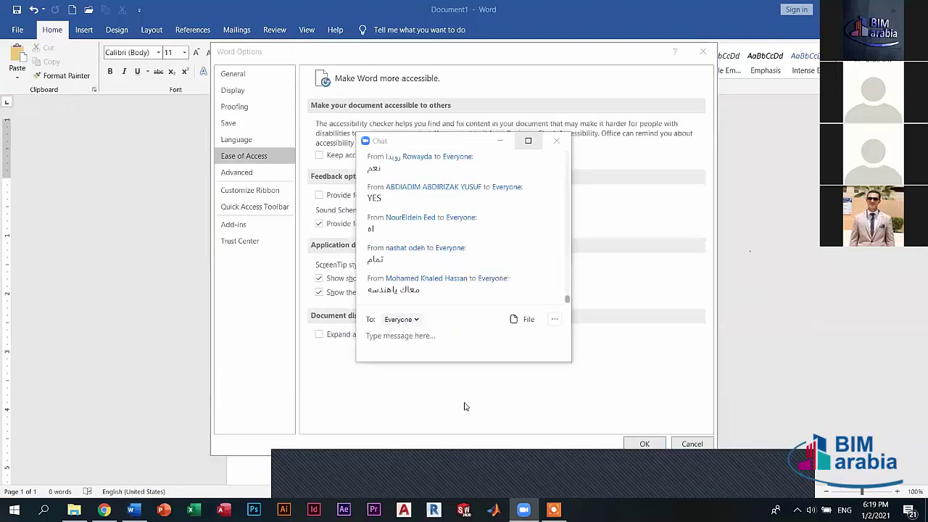
pyautogui.click(556, 141)
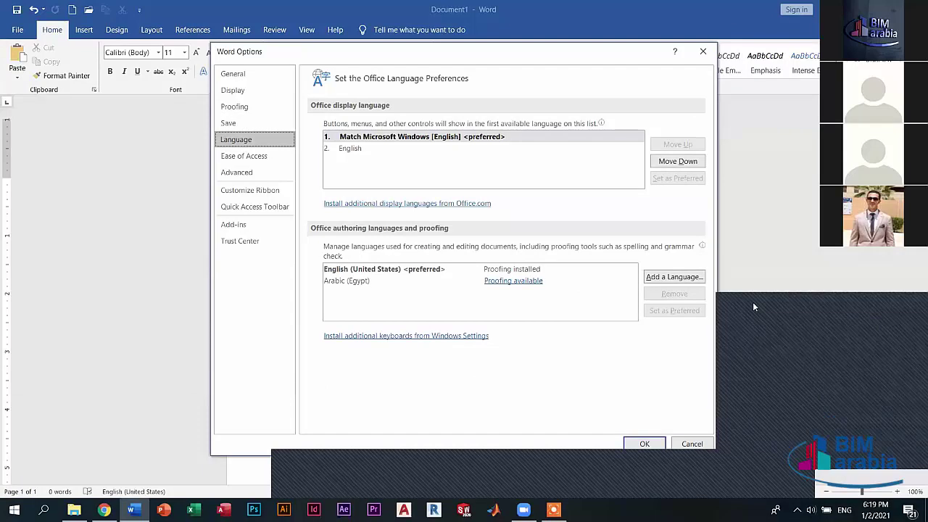
pyautogui.press('Down')
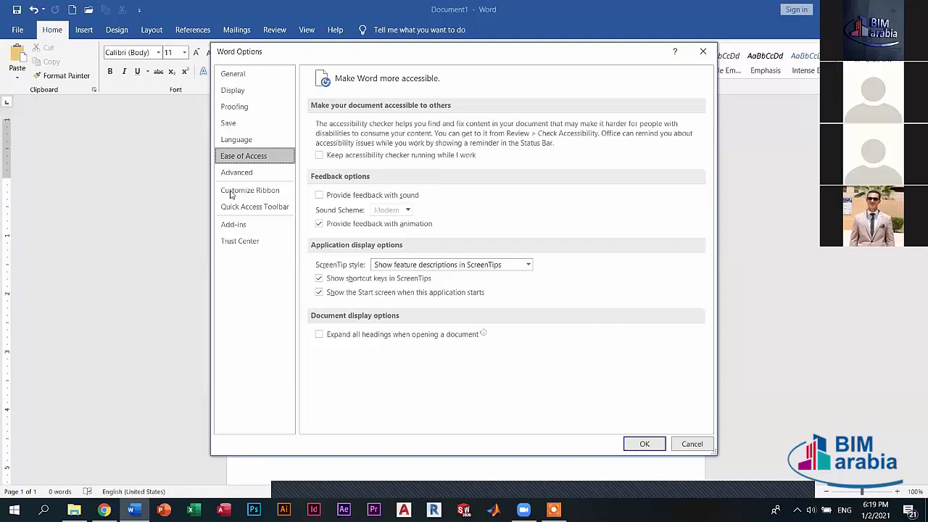
# Return to Language and select the English (United States), Arabic (Egypt) and English display entries
pyautogui.press('Down')
pyautogui.press('Down')
pyautogui.press('Down')
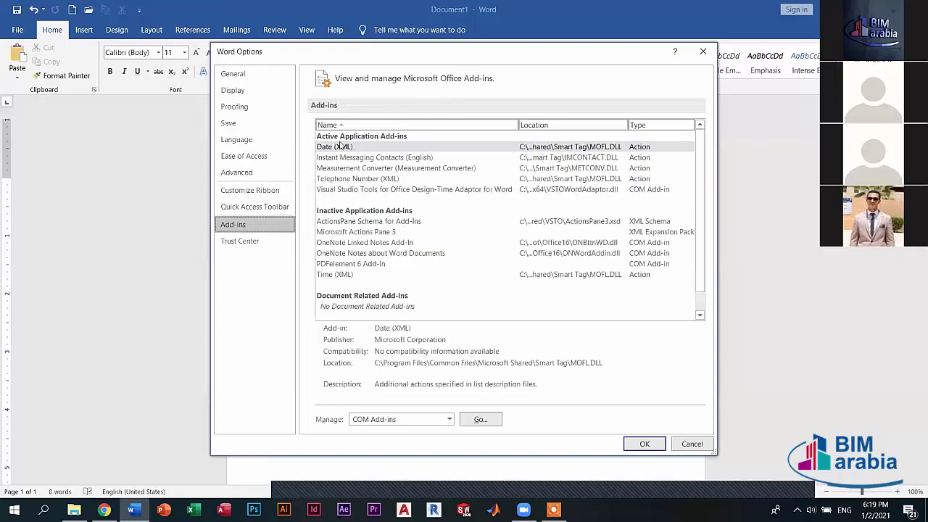
pyautogui.press('Up')
pyautogui.press('Up')
pyautogui.press('Up')
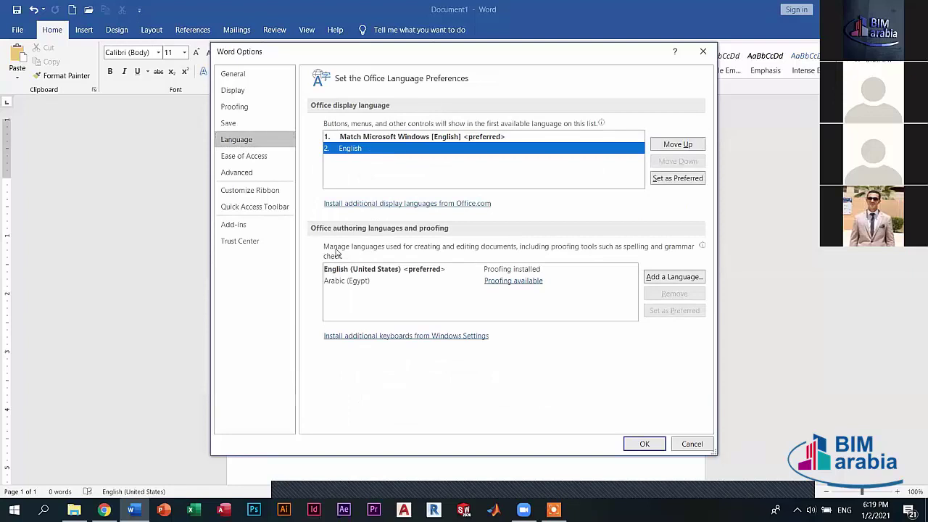
pyautogui.click(336, 271)
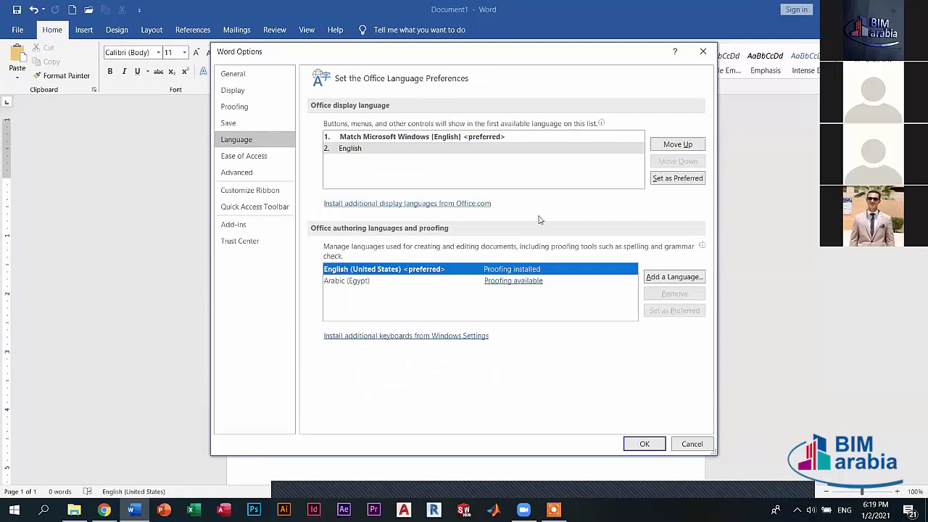
pyautogui.click(347, 148)
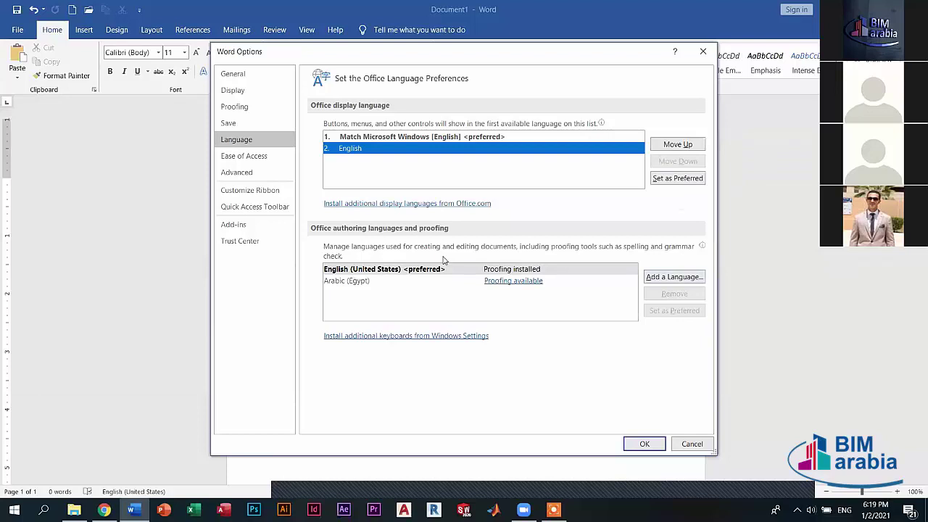
pyautogui.click(365, 280)
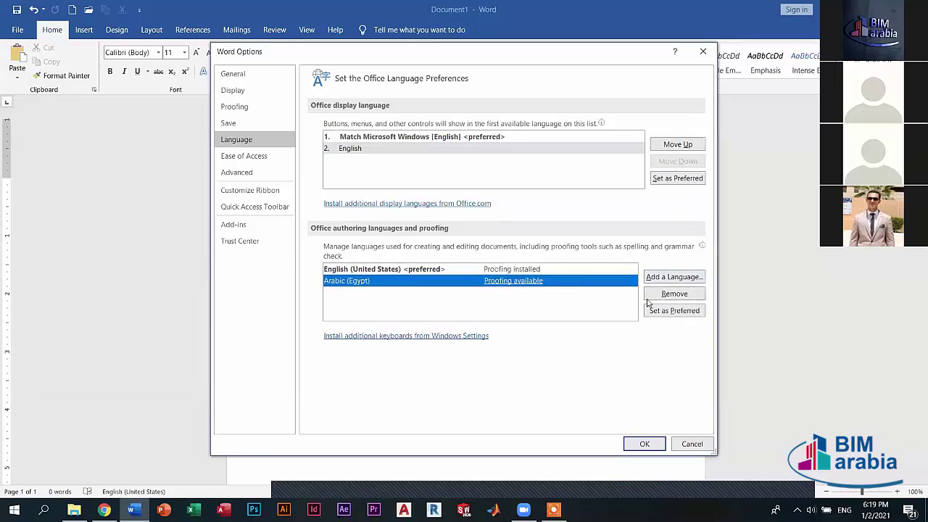
pyautogui.click(432, 270)
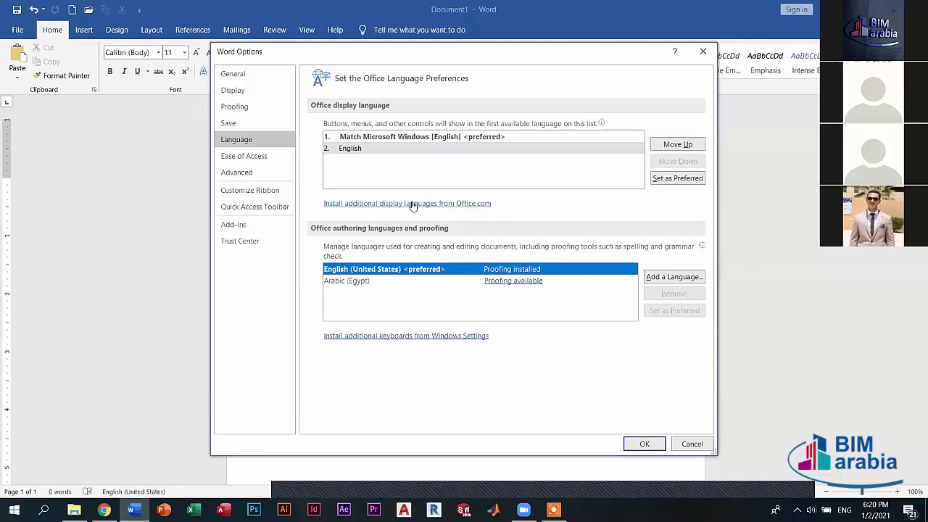
pyautogui.click(351, 150)
pyautogui.click(368, 269)
pyautogui.click(356, 281)
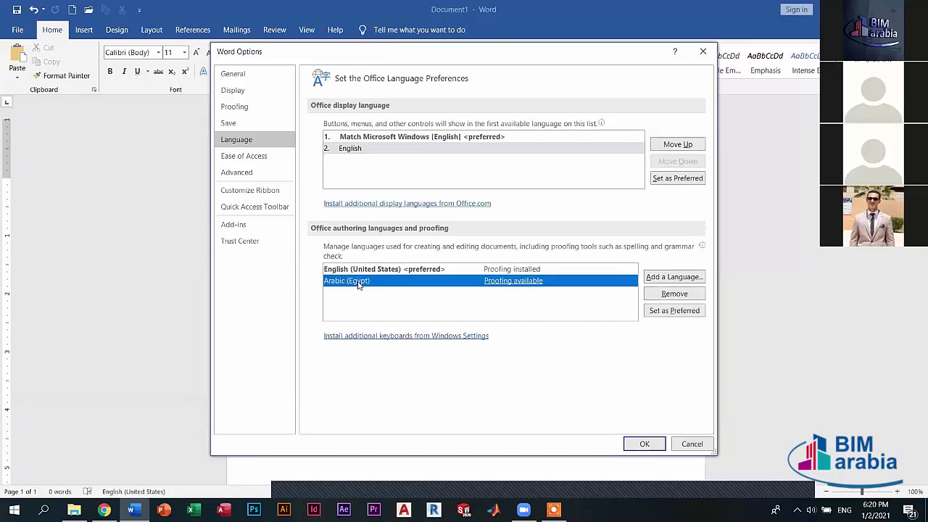
pyautogui.click(360, 153)
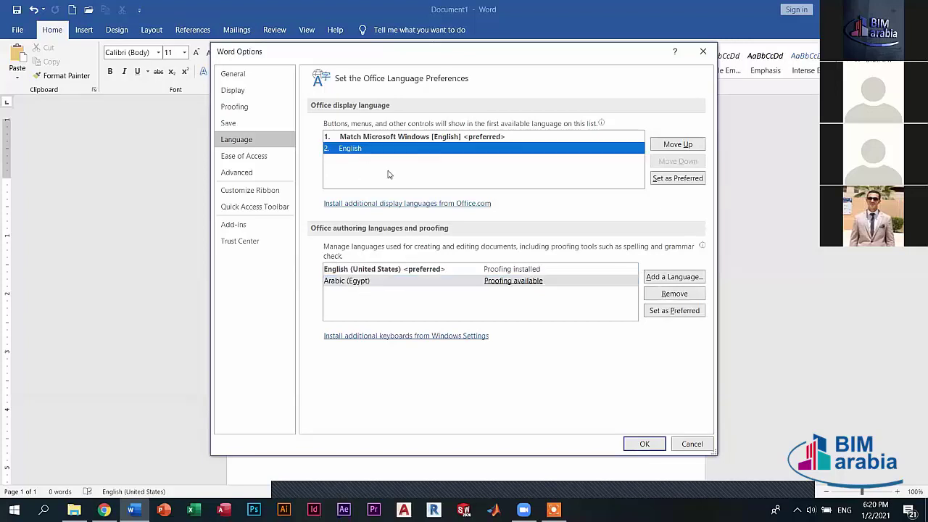
pyautogui.click(797, 509)
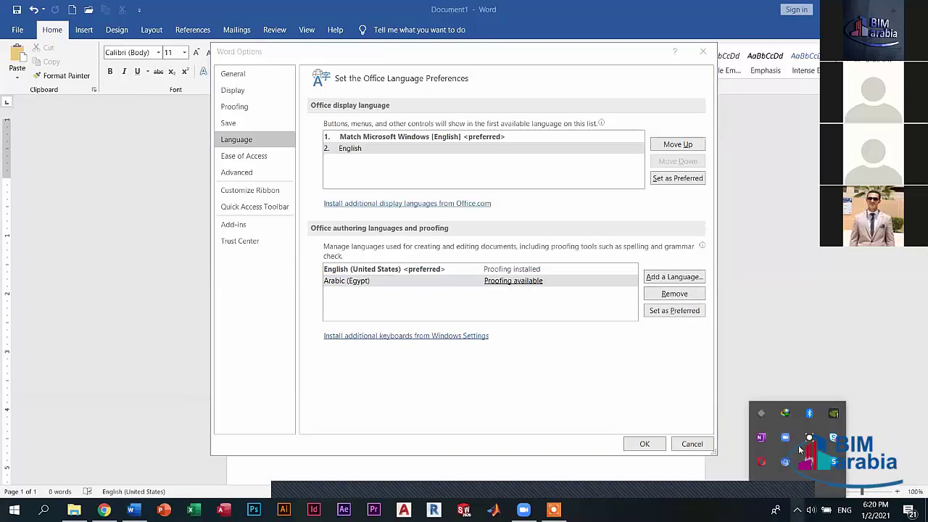
# Dismiss the notification overflow, refocus Word Options, and select Arabic (Egypt) then English (United States)
pyautogui.click(809, 438)
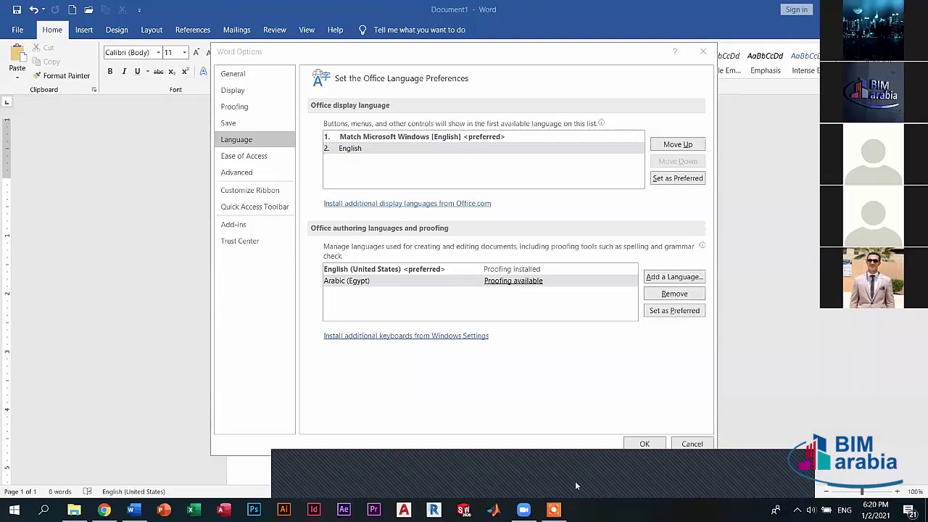
pyautogui.press('XF86AudioRaiseVolume')
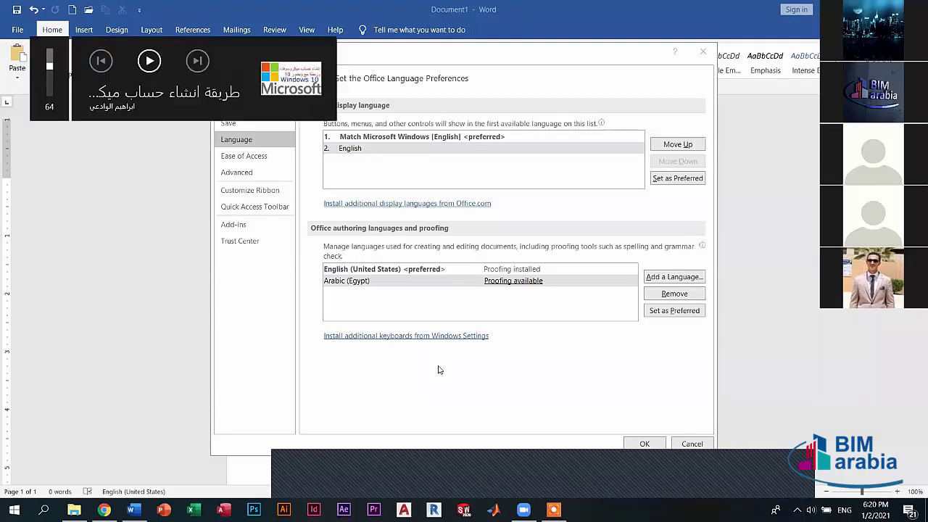
pyautogui.click(347, 221)
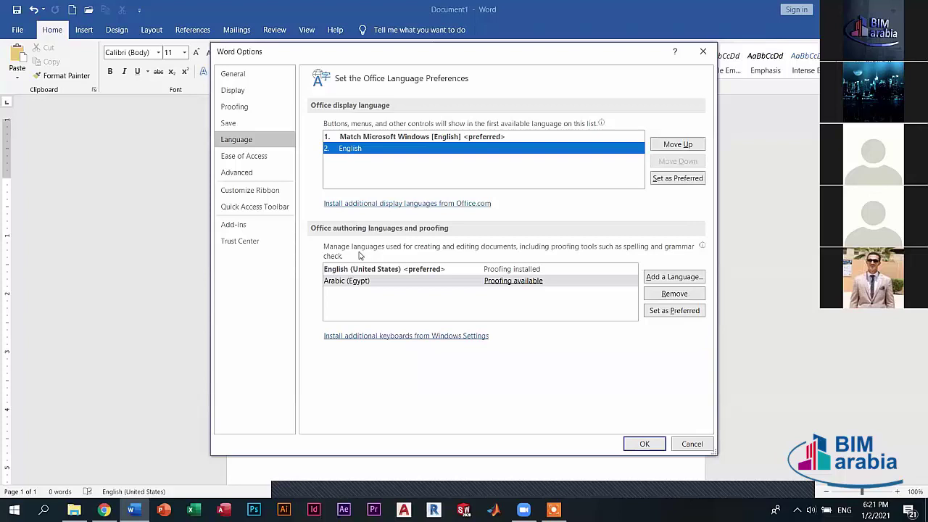
pyautogui.moveTo(702, 245)
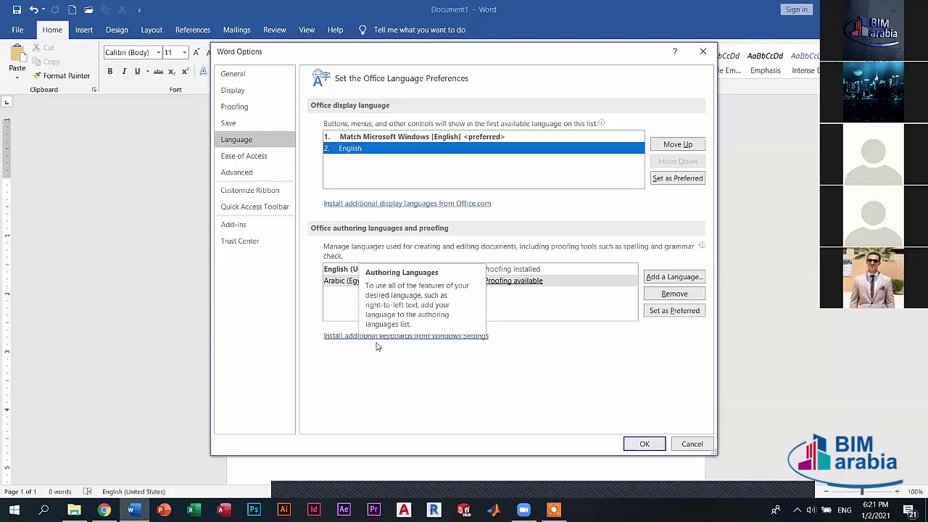
pyautogui.click(349, 280)
pyautogui.click(349, 269)
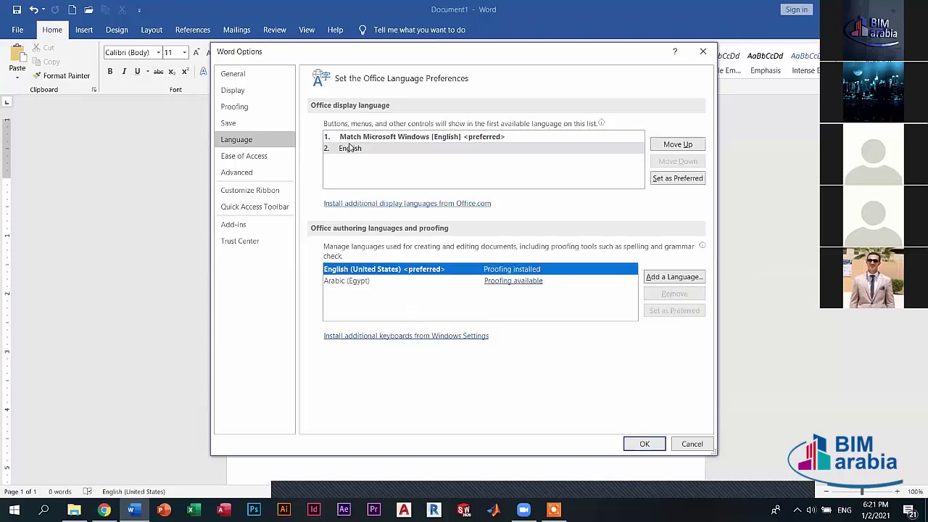
# Step through display languages from Match Microsoft Windows, then reselect Arabic (Egypt) and English editing languages
pyautogui.click(349, 147)
pyautogui.press('Up')
pyautogui.press('Down')
pyautogui.press('Up')
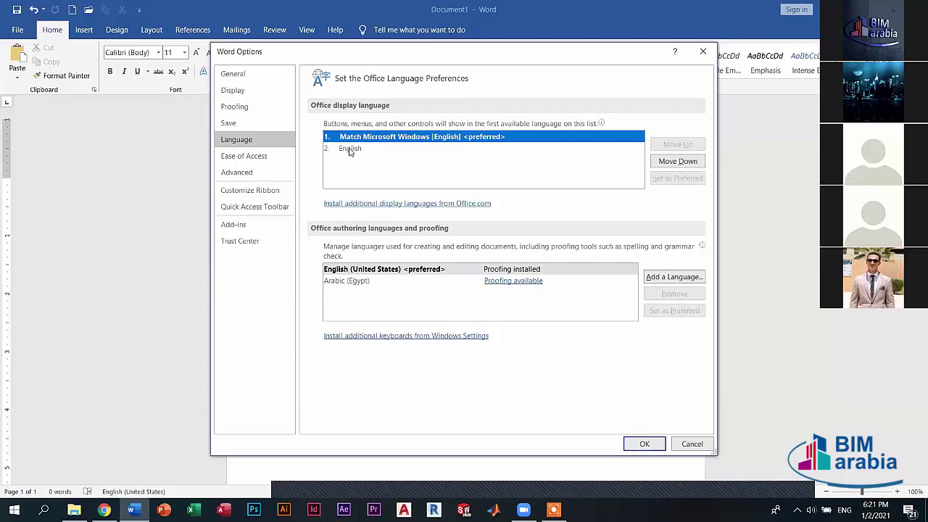
pyautogui.press('Down')
pyautogui.press('Up')
pyautogui.press('Down')
pyautogui.press('Up')
pyautogui.press('Down')
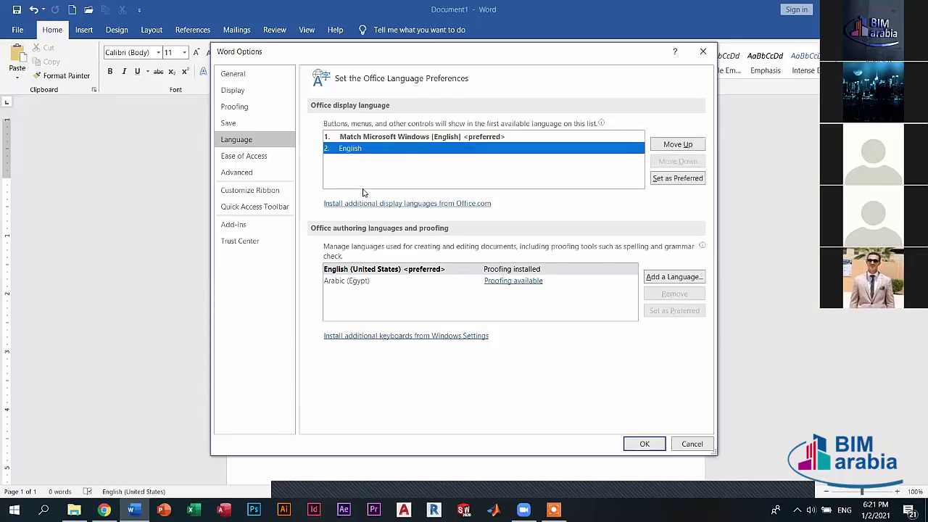
pyautogui.click(348, 283)
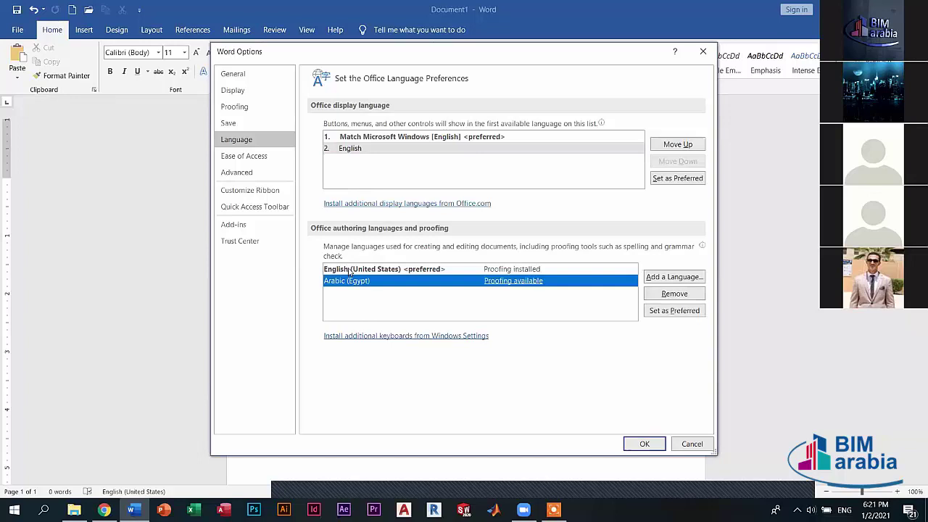
pyautogui.click(350, 271)
pyautogui.click(348, 283)
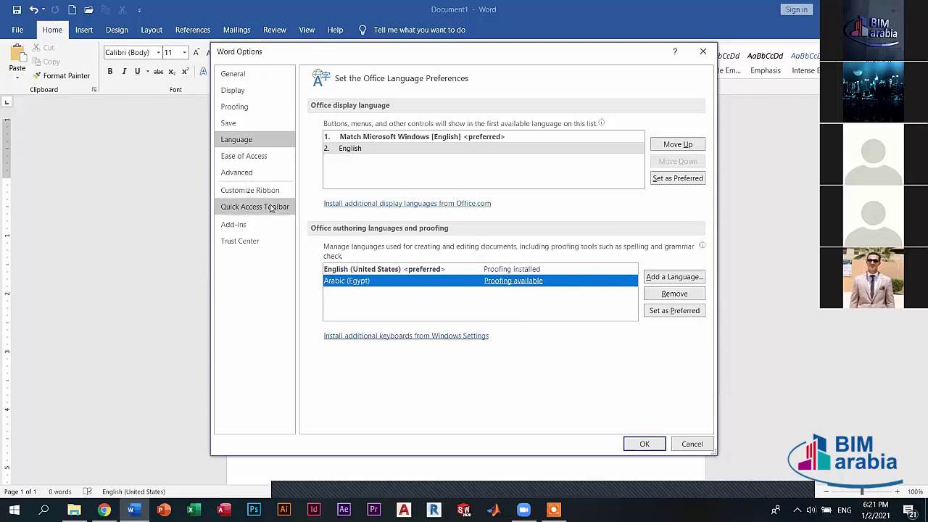
# In Advanced options, keep the Numeral style at Context and confirm Word Options with OK
pyautogui.click(236, 175)
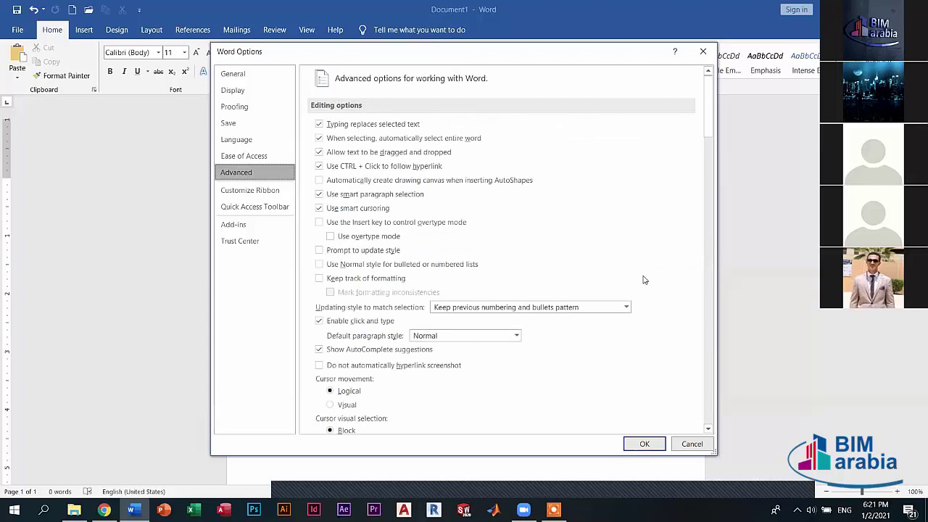
pyautogui.scroll(-5, 645, 280)
pyautogui.scroll(-2, 648, 279)
pyautogui.scroll(-1, 654, 276)
pyautogui.scroll(-1, 655, 274)
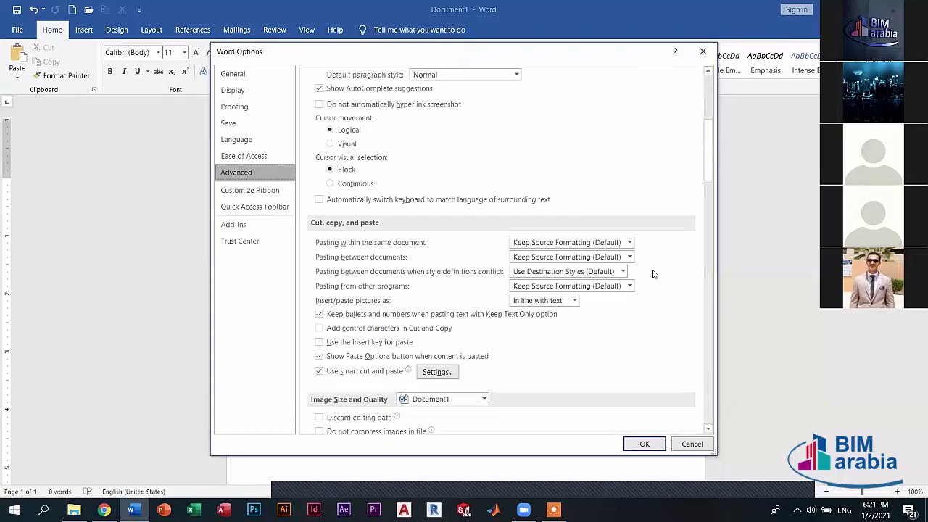
pyautogui.scroll(-1, 710, 149)
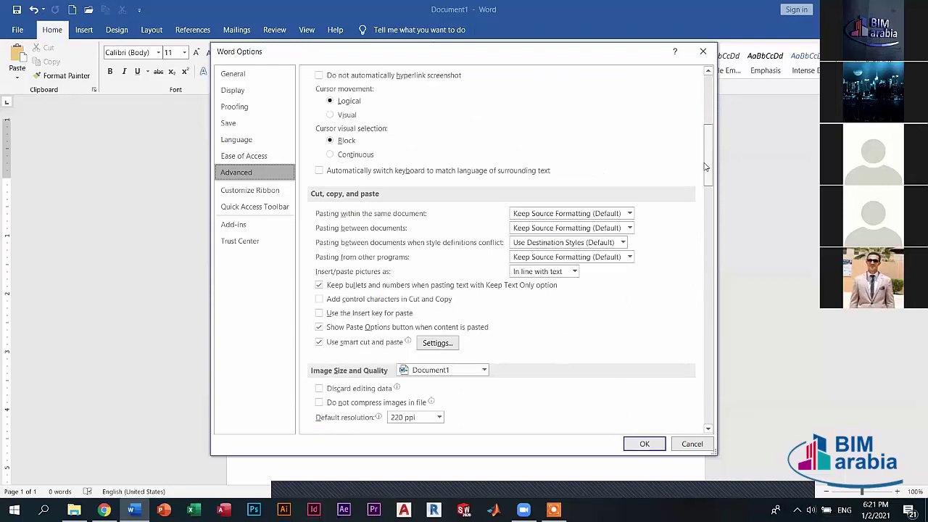
pyautogui.scroll(-3, 703, 170)
pyautogui.scroll(-2, 694, 210)
pyautogui.scroll(-10, 580, 225)
pyautogui.scroll(-1, 435, 230)
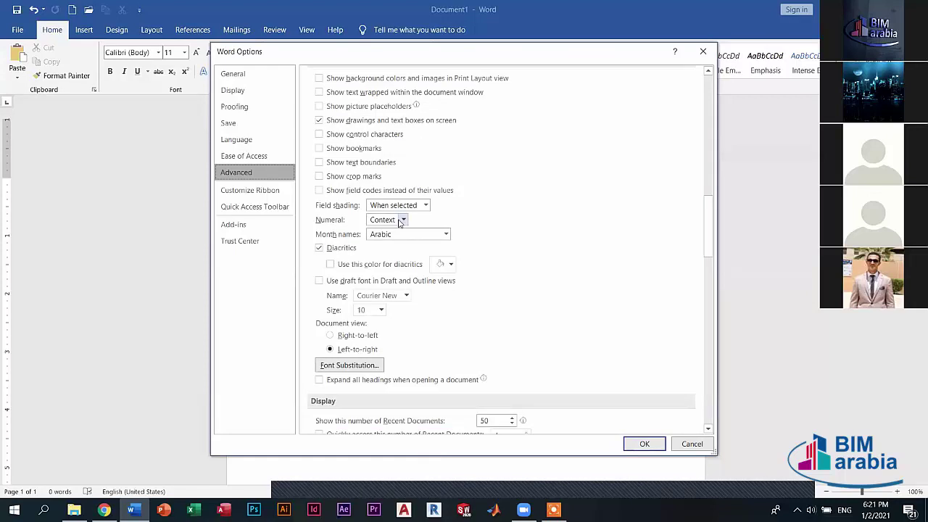
pyautogui.click(403, 220)
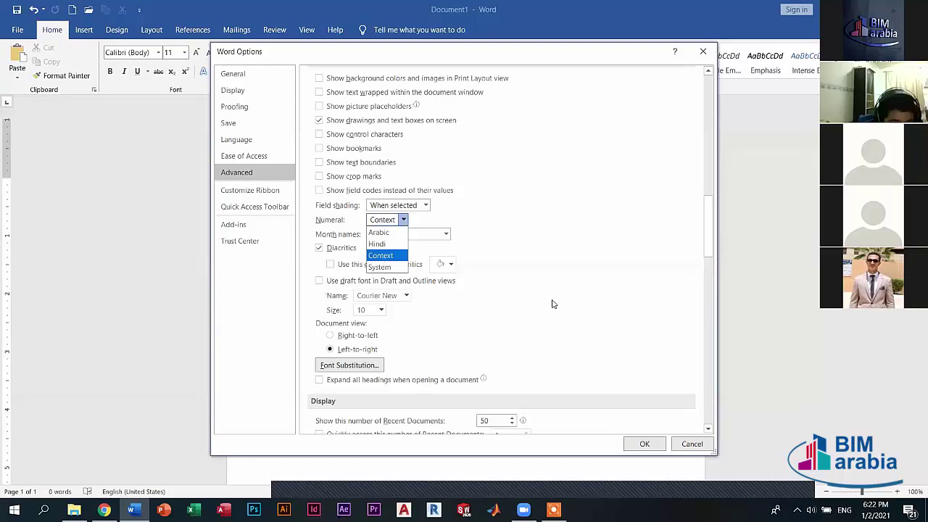
pyautogui.click(385, 256)
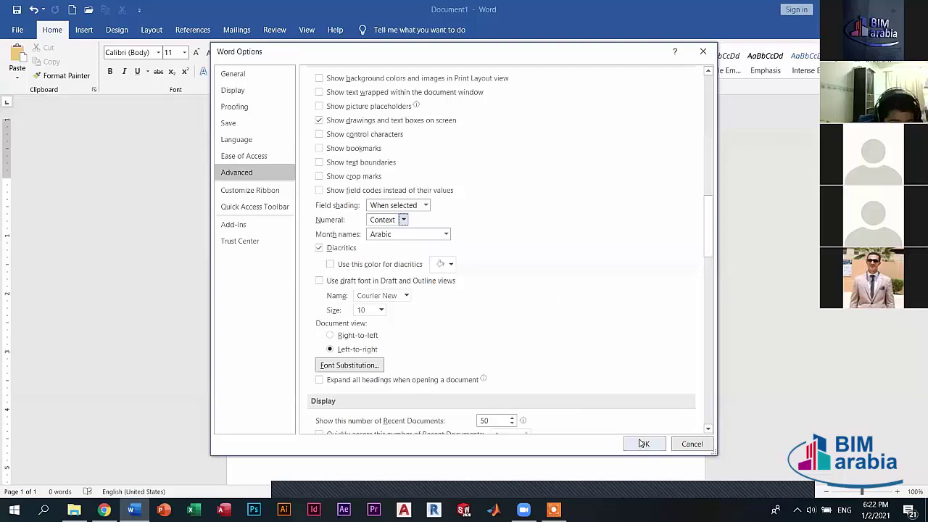
pyautogui.click(644, 443)
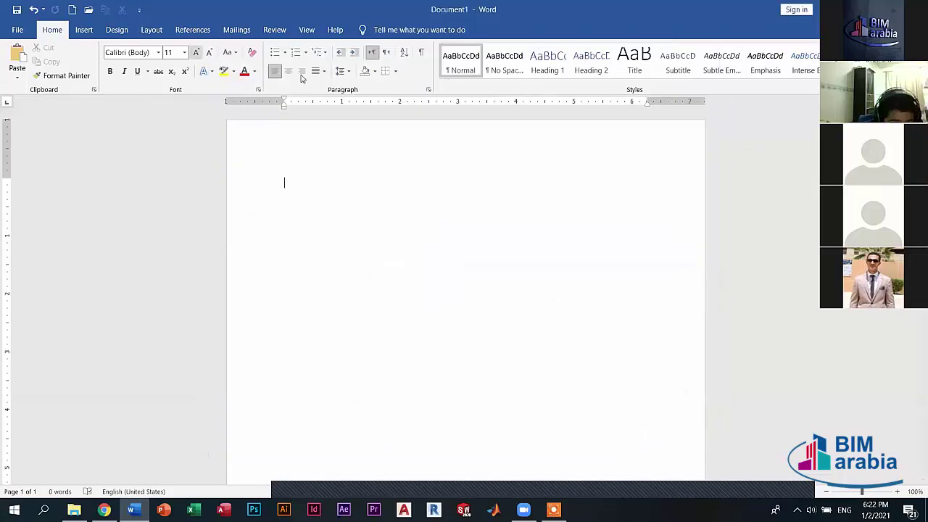
pyautogui.click(300, 72)
pyautogui.write('hgg')
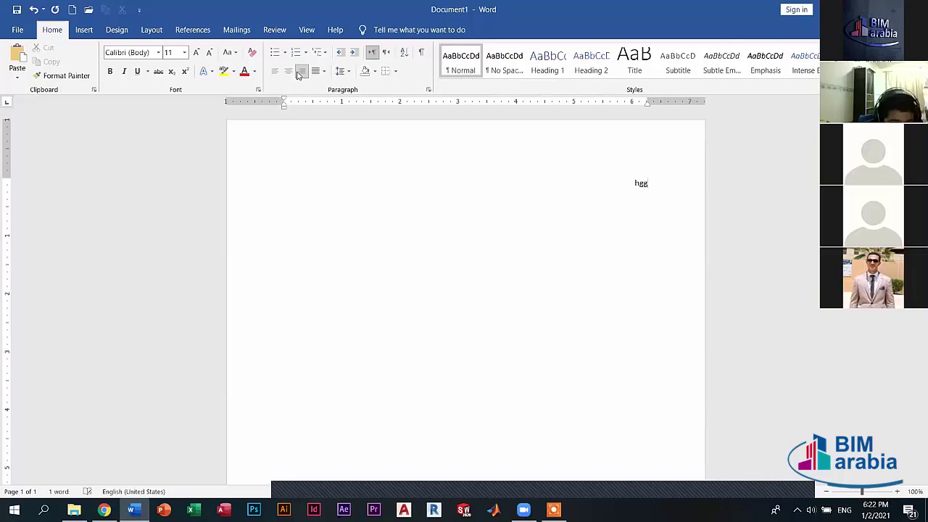
pyautogui.press('BackSpace')
pyautogui.press('BackSpace')
pyautogui.click(288, 71)
pyautogui.hotkey('alt', 'shift')
pyautogui.write('ى')
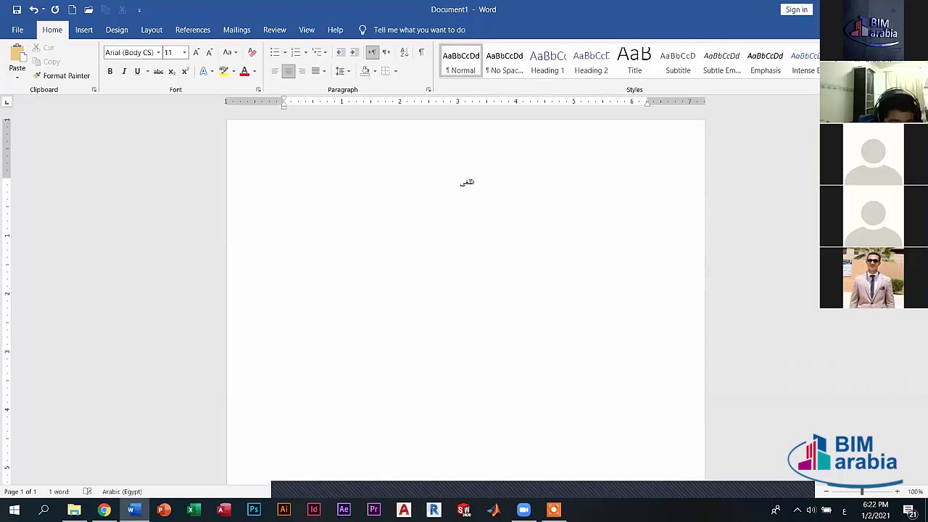
pyautogui.press('BackSpace')
pyautogui.write('ة العر')
pyautogui.write('بية')
pyautogui.press('Return')
pyautogui.hotkey('alt', 'shift')
pyautogui.write('١')
pyautogui.press('Return')
pyautogui.write('٢')
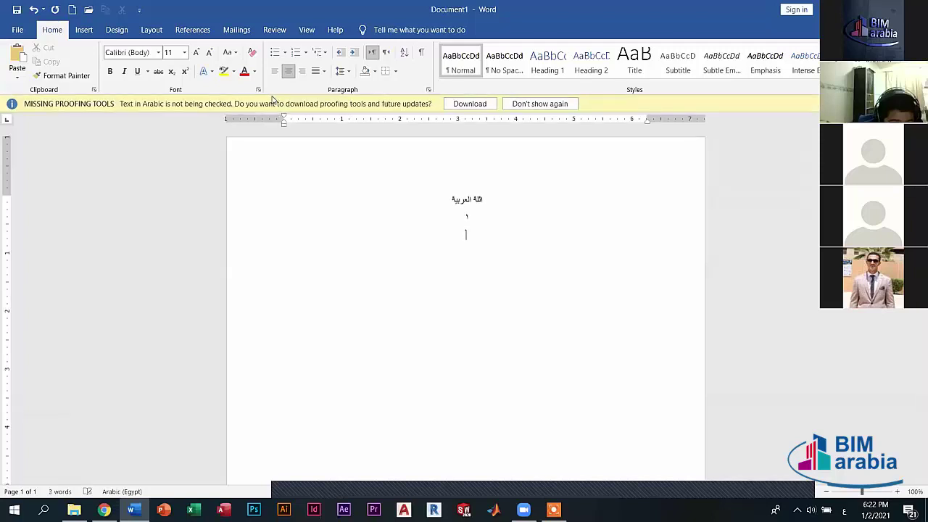
pyautogui.press('Return')
pyautogui.write('٣')
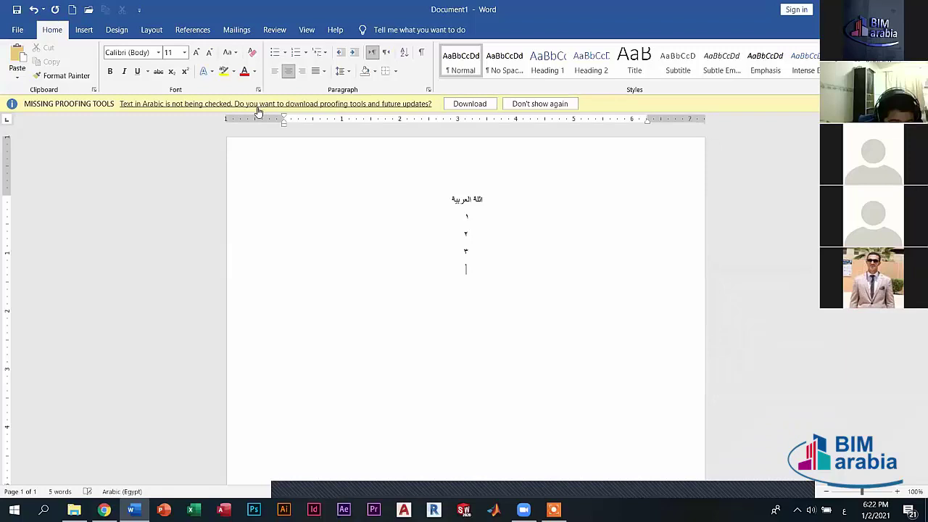
pyautogui.press('Return')
pyautogui.hotkey('alt', 'shift')
pyautogui.write('hg')
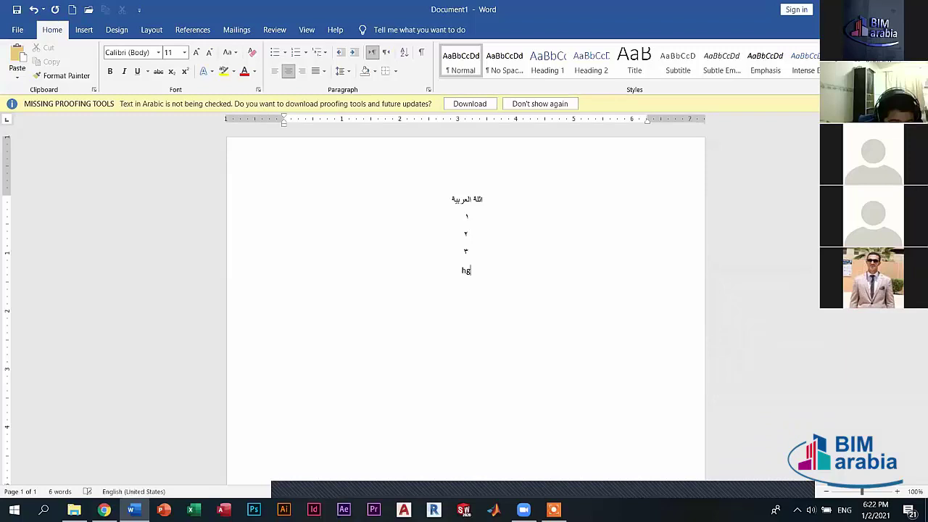
pyautogui.press('BackSpace')
pyautogui.press('BackSpace')
pyautogui.press('BackSpace')
pyautogui.write('e')
pyautogui.write('ngli')
pyautogui.write('sh')
pyautogui.press('Return')
pyautogui.write('1')
pyautogui.press('Return')
pyautogui.press('BackSpace')
pyautogui.press('Return')
pyautogui.write('3')
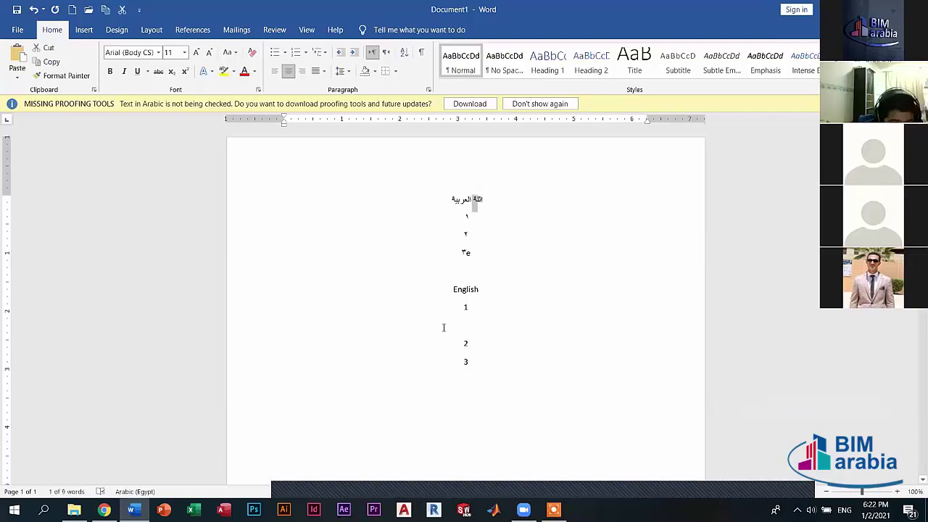
pyautogui.moveTo(470, 366); pyautogui.dragTo(475, 203)
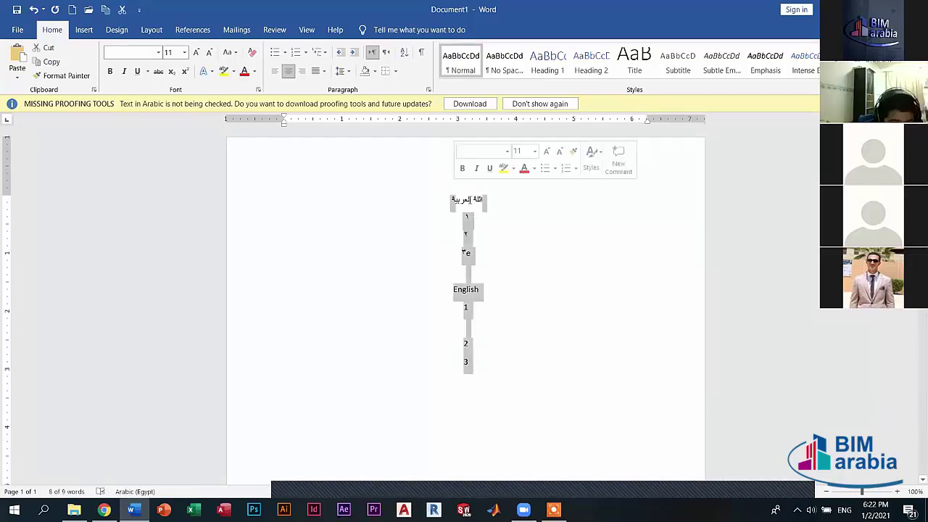
pyautogui.press('Delete')
pyautogui.hotkey('ctrl', 'a')
pyautogui.press('Delete')
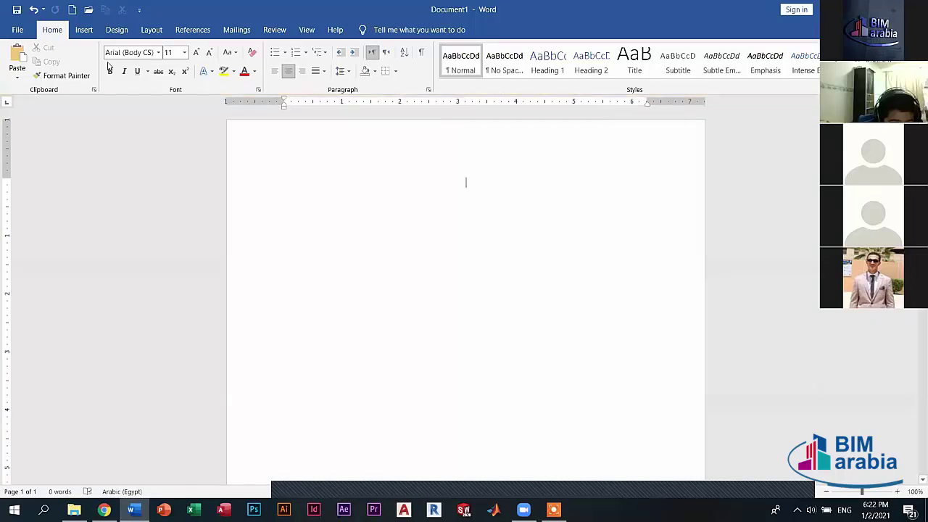
pyautogui.click(16, 30)
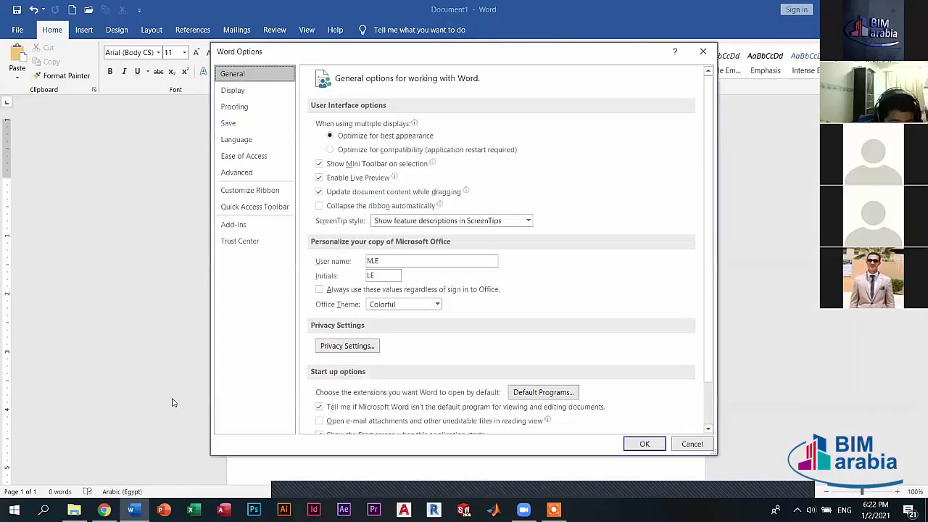
pyautogui.click(282, 212)
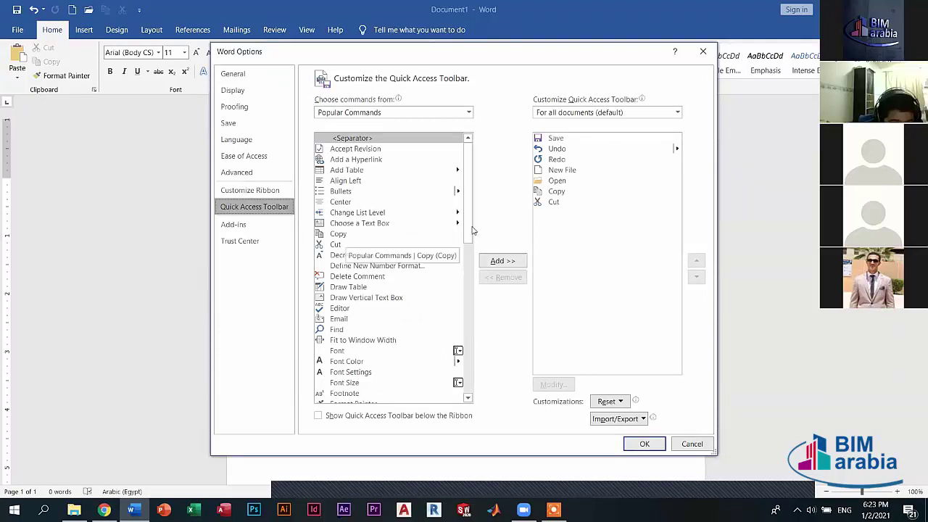
pyautogui.click(557, 203)
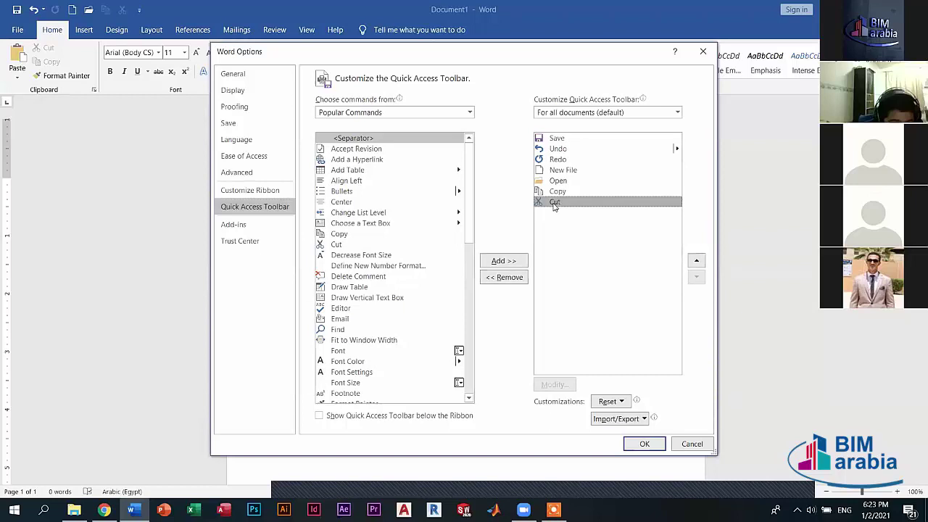
pyautogui.click(506, 277)
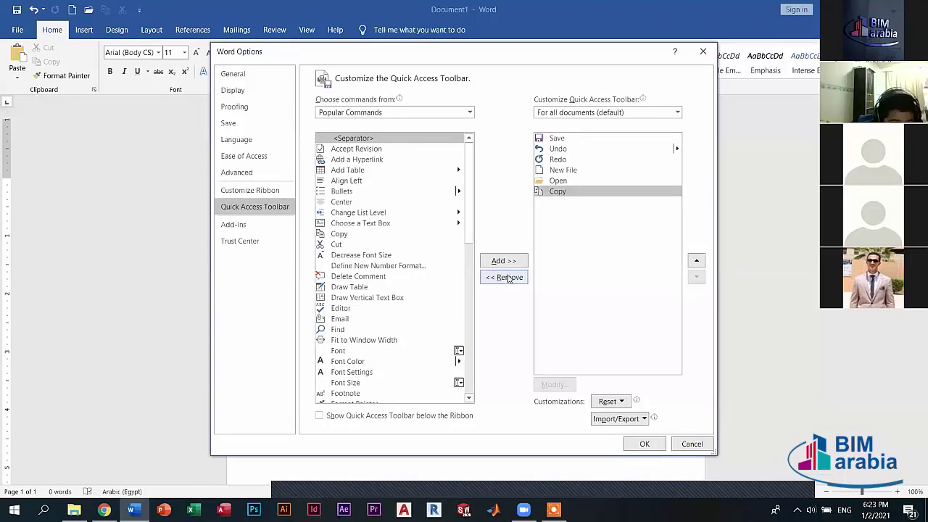
pyautogui.click(505, 277)
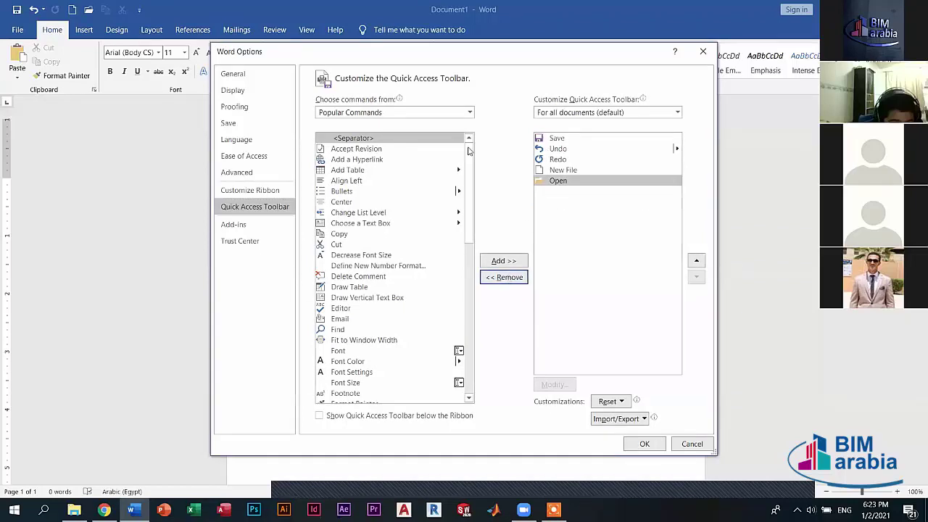
pyautogui.click(592, 173)
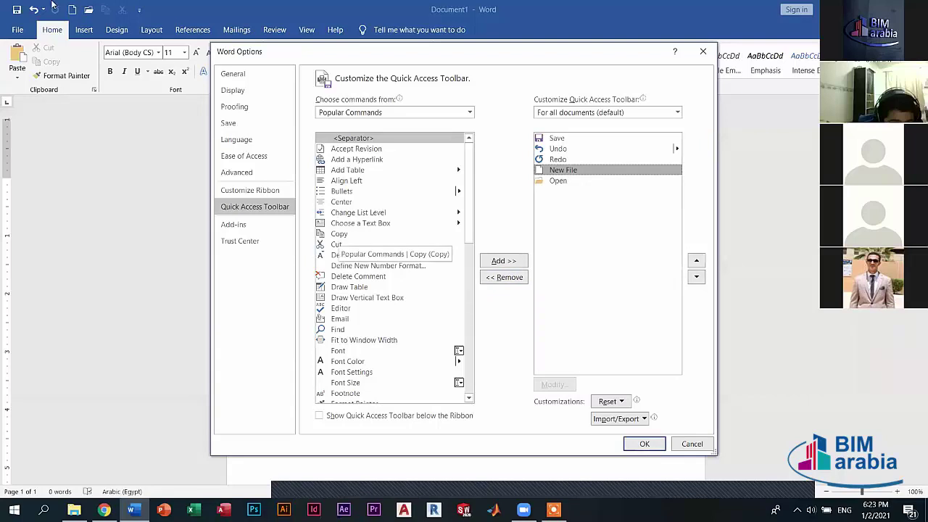
pyautogui.click(340, 236)
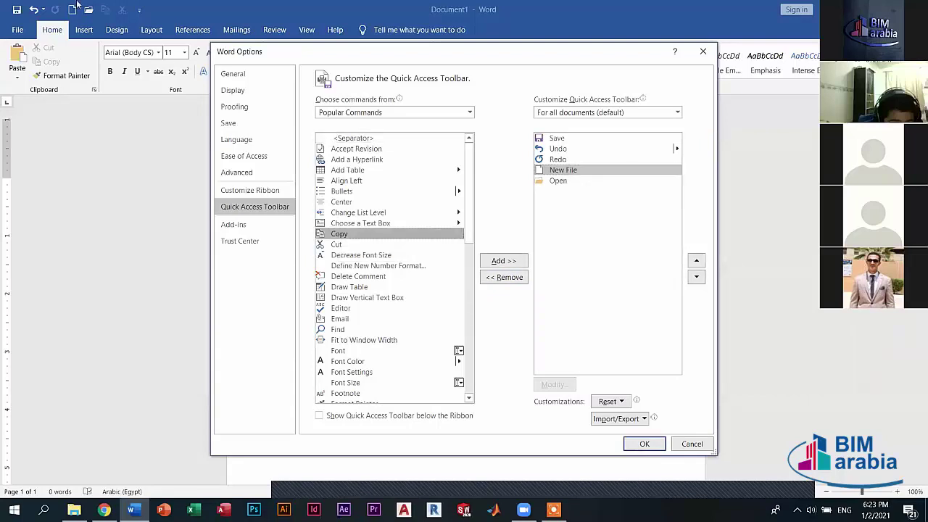
pyautogui.click(509, 262)
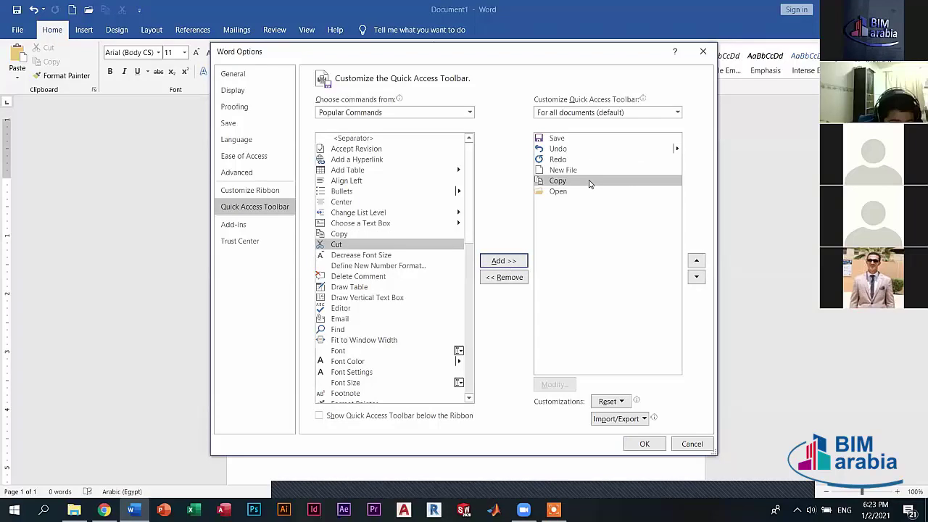
pyautogui.click(511, 279)
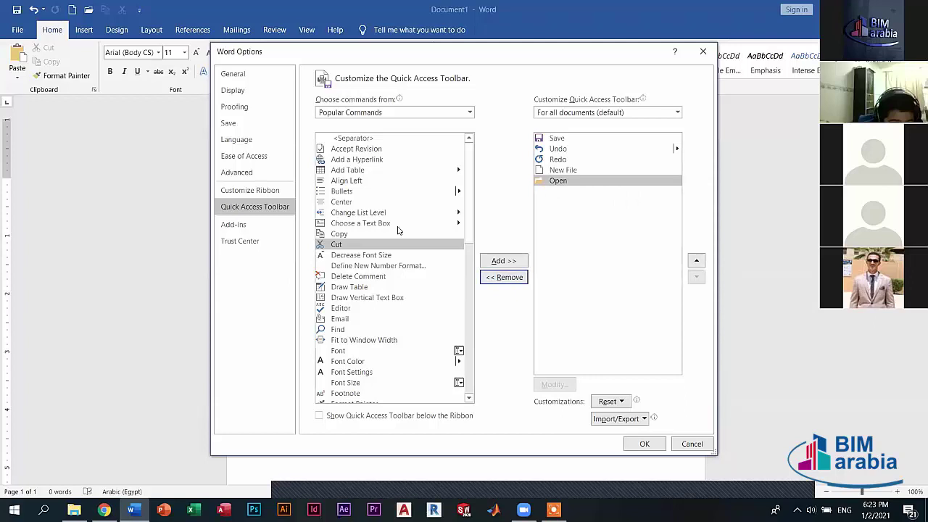
pyautogui.click(357, 235)
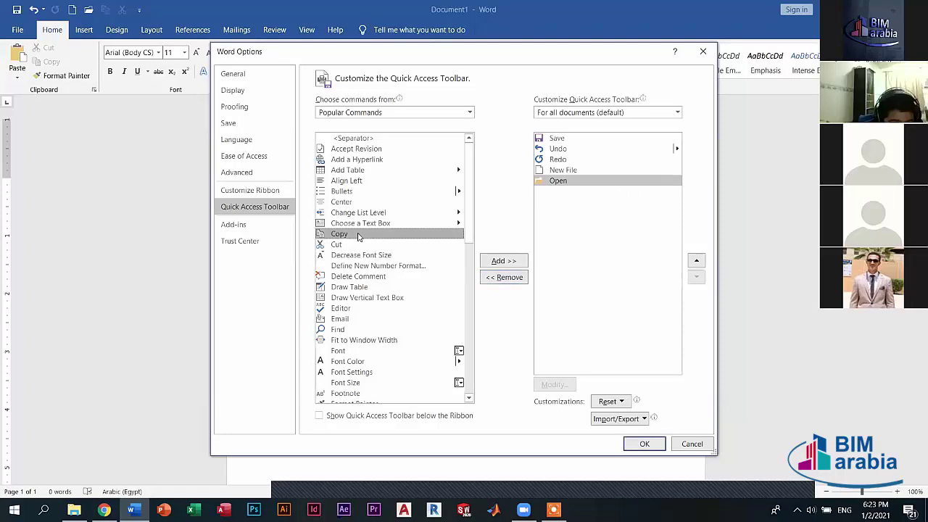
pyautogui.click(500, 262)
pyautogui.click(500, 262)
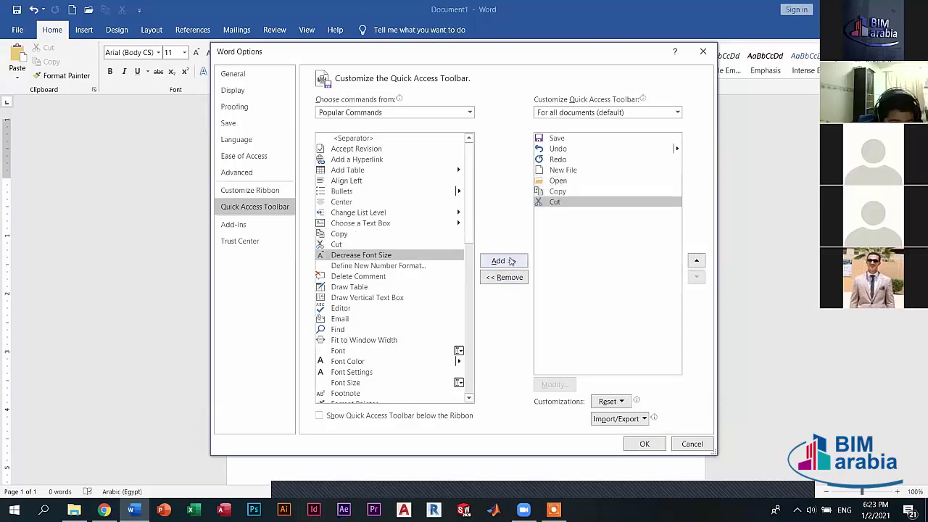
pyautogui.click(644, 444)
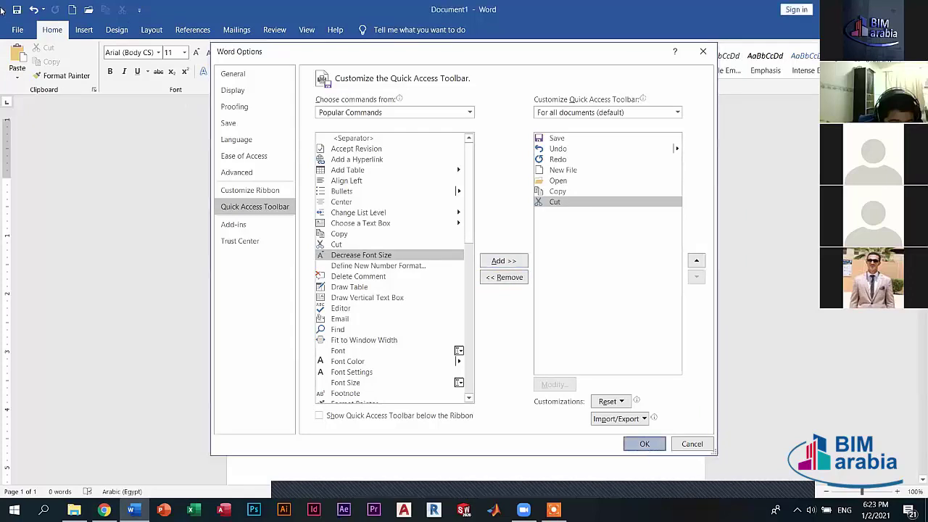
# Remove Save from the Quick Access Toolbar and restore it, then minimize Word with Win+D
pyautogui.click(140, 10)
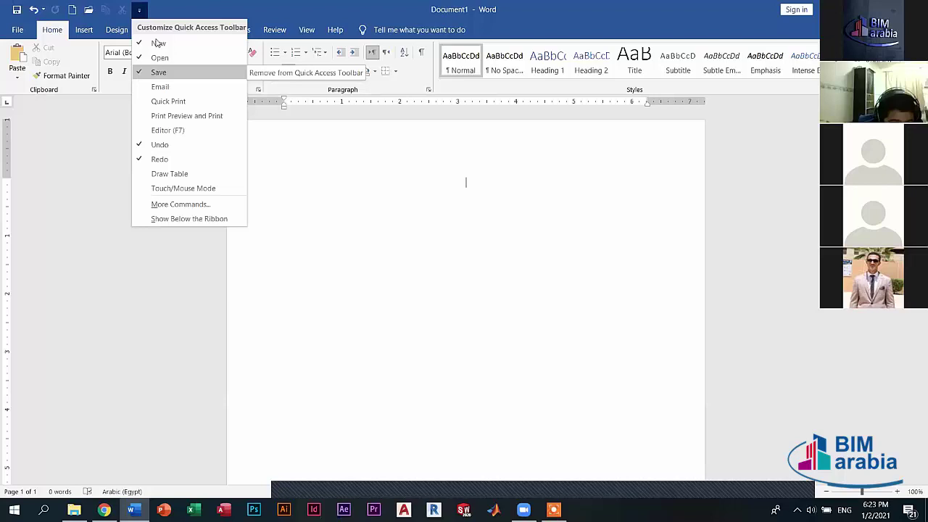
pyautogui.press('Return')
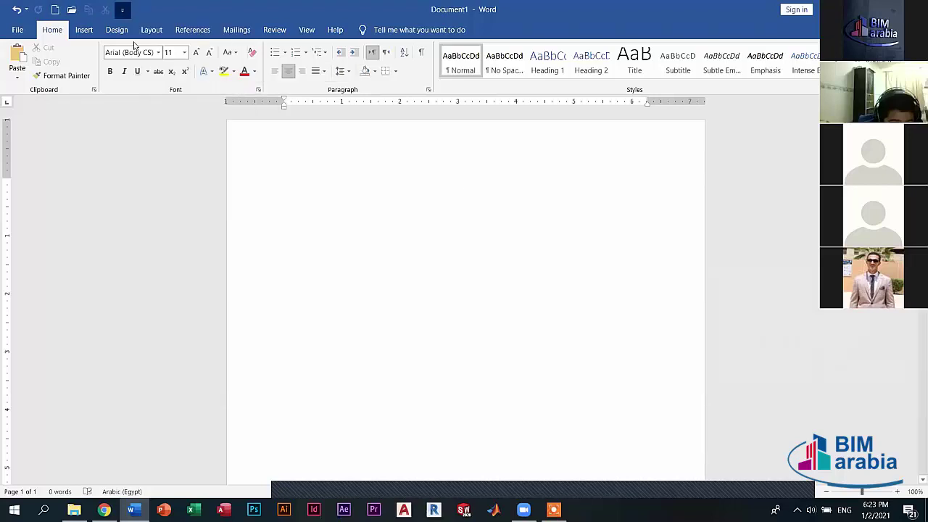
pyautogui.click(122, 10)
pyautogui.click(141, 72)
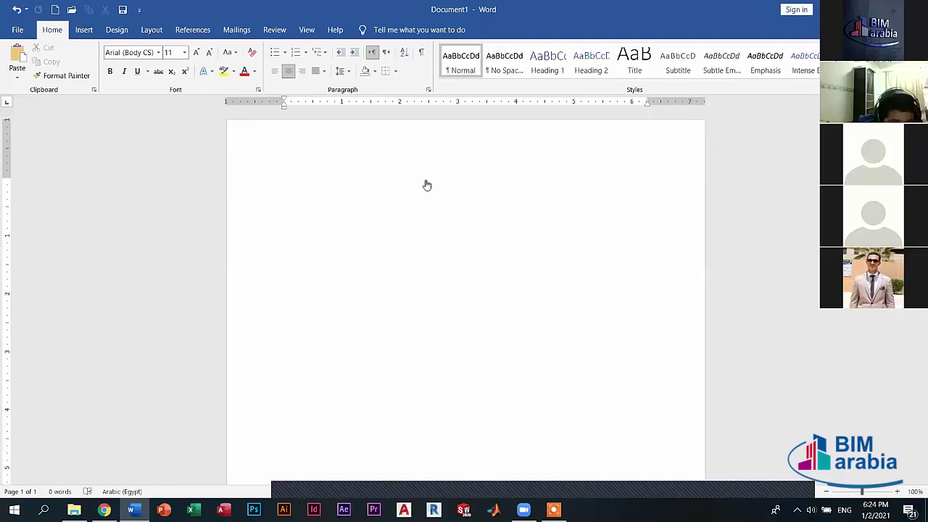
pyautogui.press('super+d')
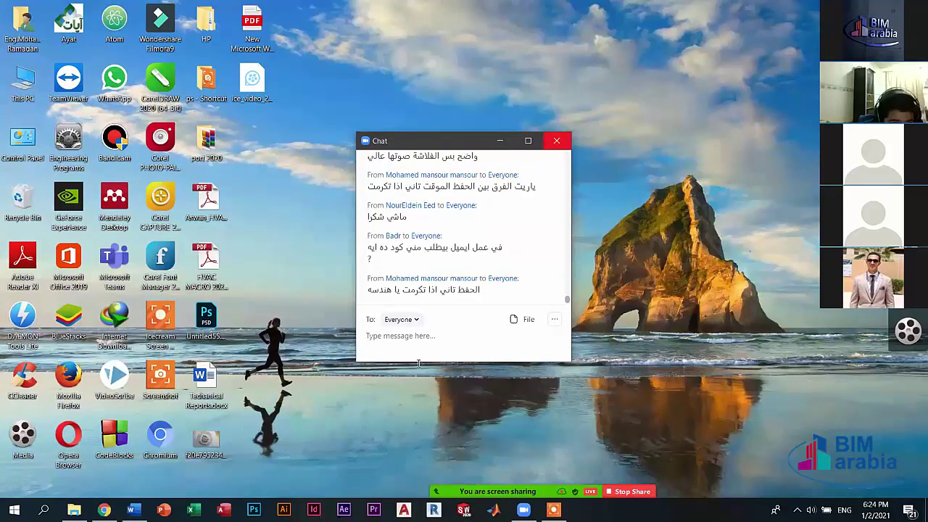
pyautogui.moveTo(464, 218)
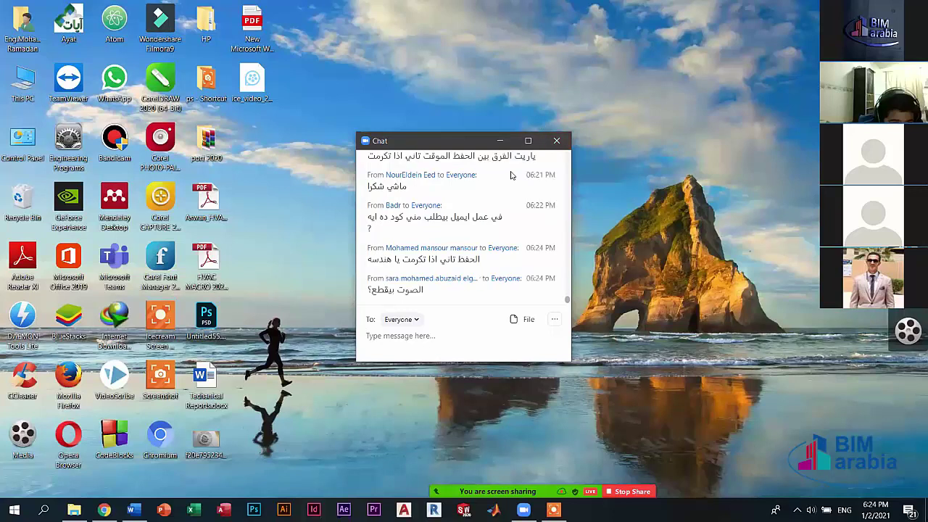
# Close the Zoom meeting chat and bring the blank Document1 back from the taskbar
pyautogui.scroll(1, 512, 177)
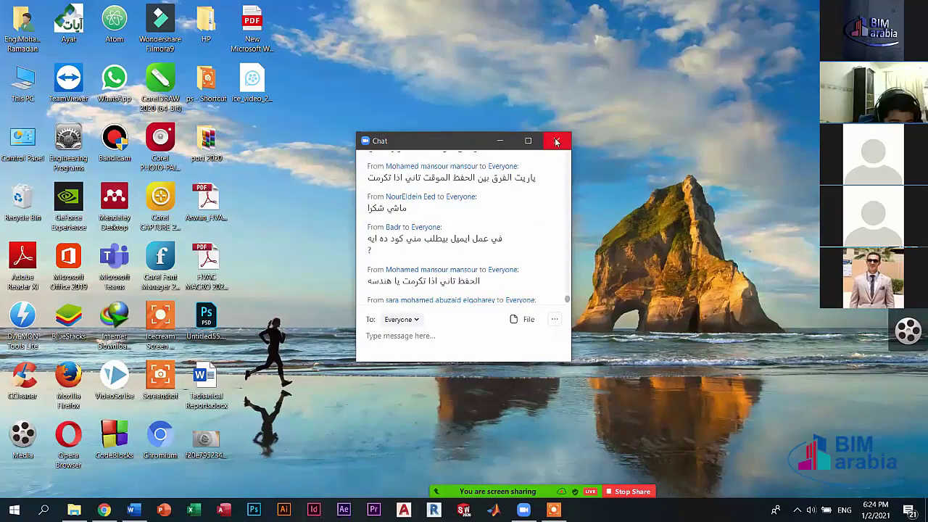
pyautogui.scroll(-1, 493, 226)
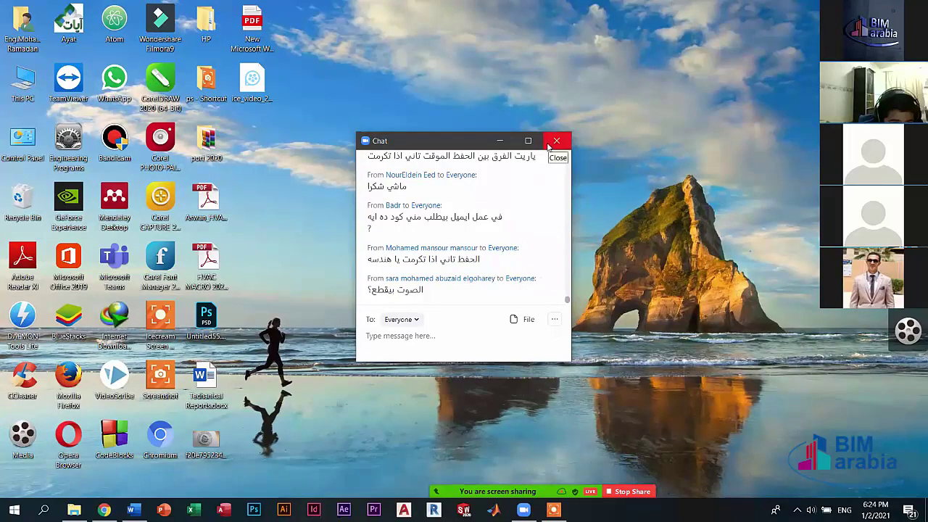
pyautogui.click(548, 146)
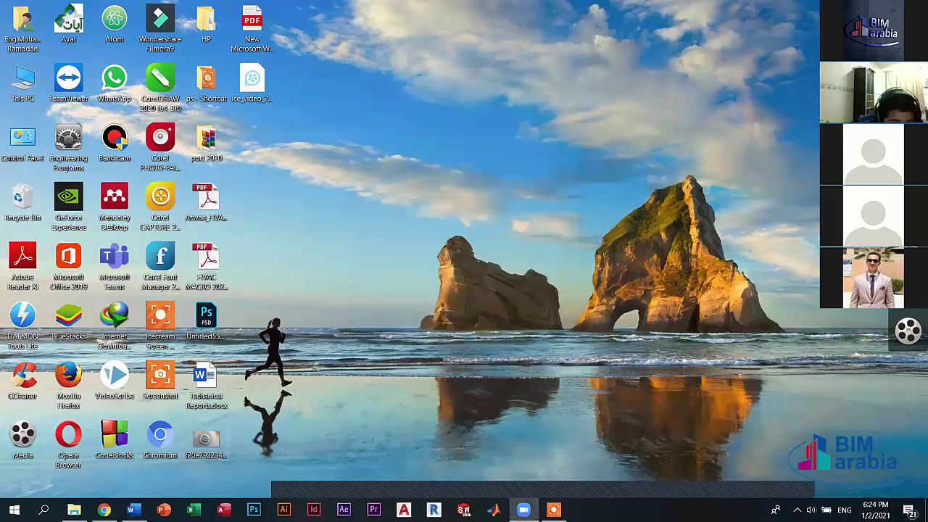
pyautogui.click(131, 510)
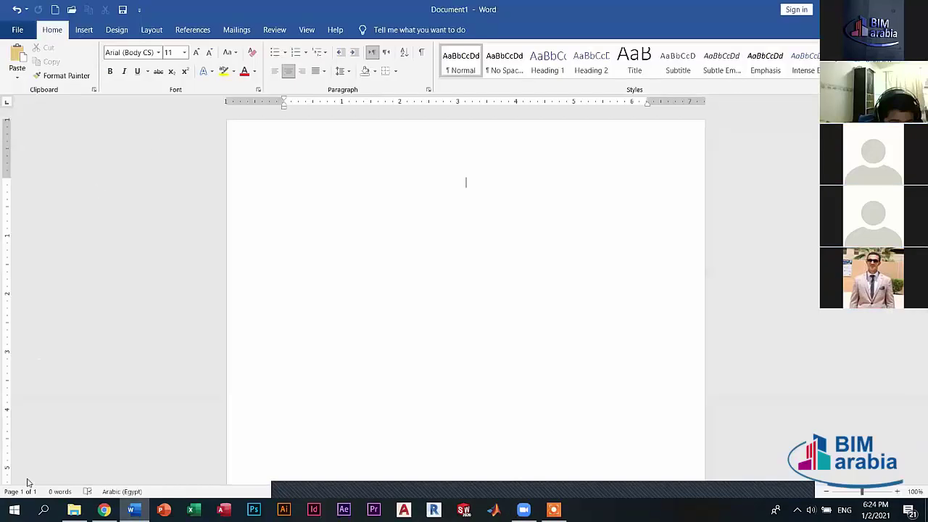
# Reach the Save options via Alt+F and select the AutoRecover minutes value
pyautogui.hotkey('alt', 'f')
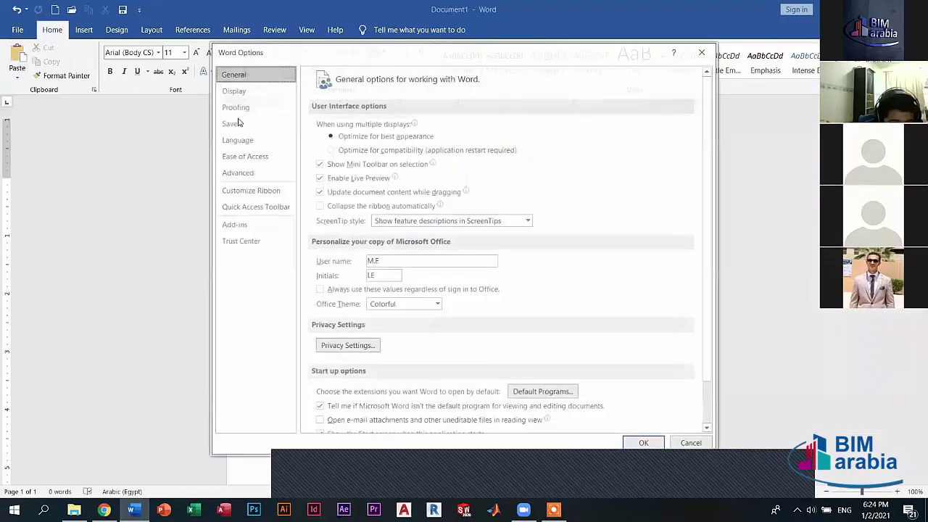
pyautogui.click(240, 123)
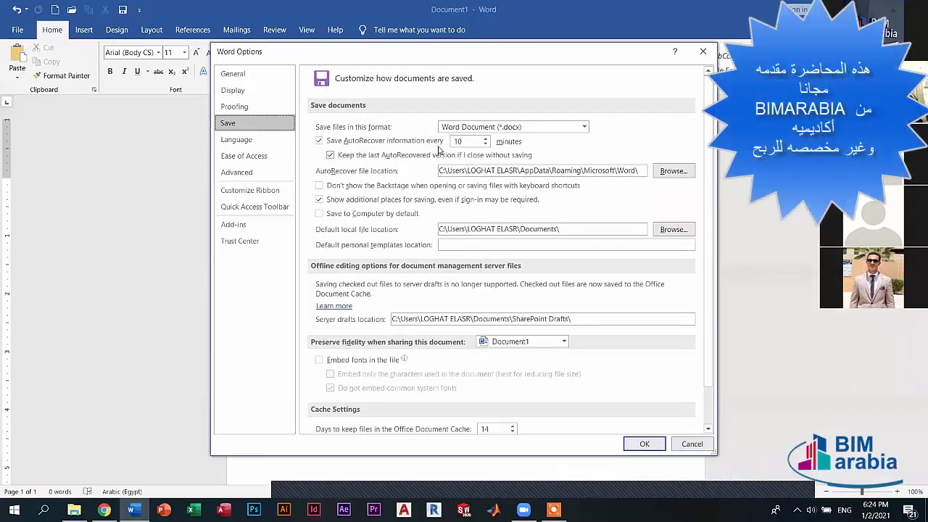
pyautogui.doubleClick(459, 141)
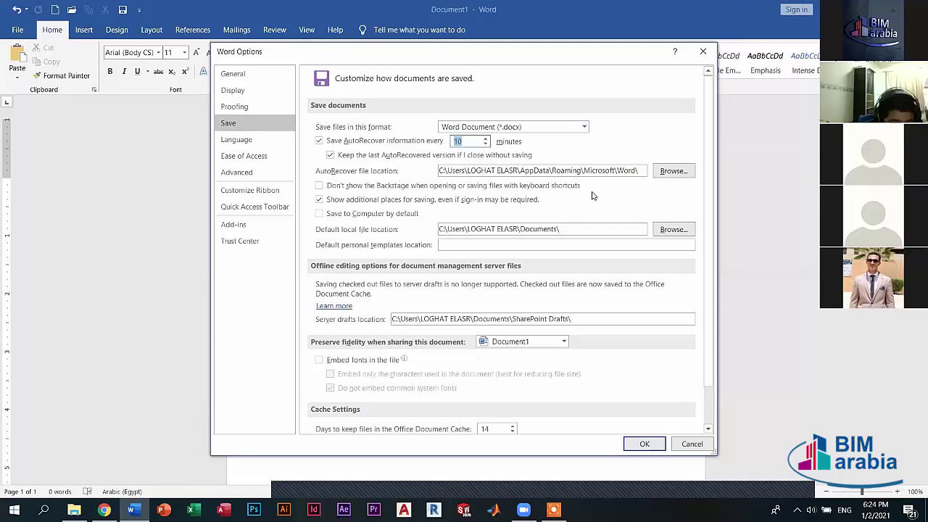
pyautogui.click(471, 143)
# Nudge the AutoRecover spinner up and down until the interval reads 5 minutes
pyautogui.click(486, 139)
pyautogui.doubleClick(486, 144)
pyautogui.doubleClick(486, 144)
pyautogui.click(486, 140)
pyautogui.click(486, 139)
pyautogui.press('Down')
pyautogui.press('Down')
pyautogui.click(485, 145)
pyautogui.click(506, 170)
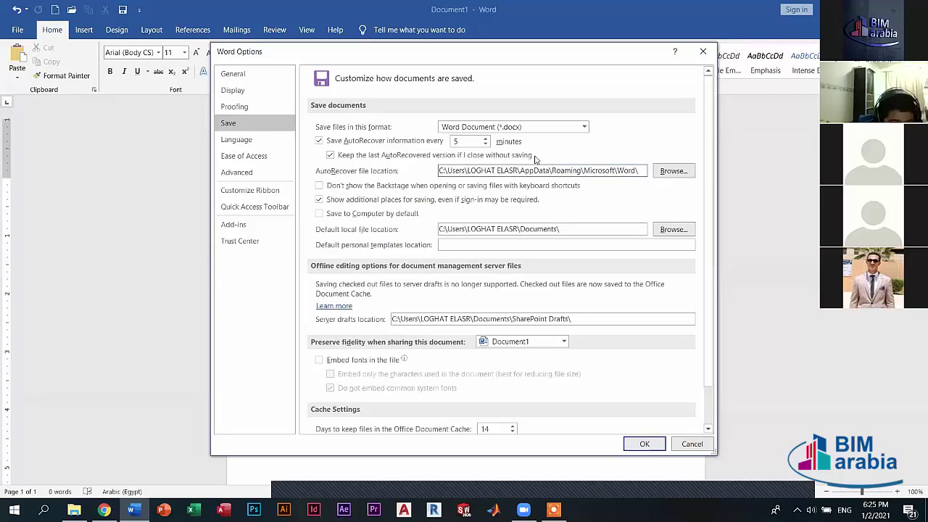
pyautogui.press('Tab')
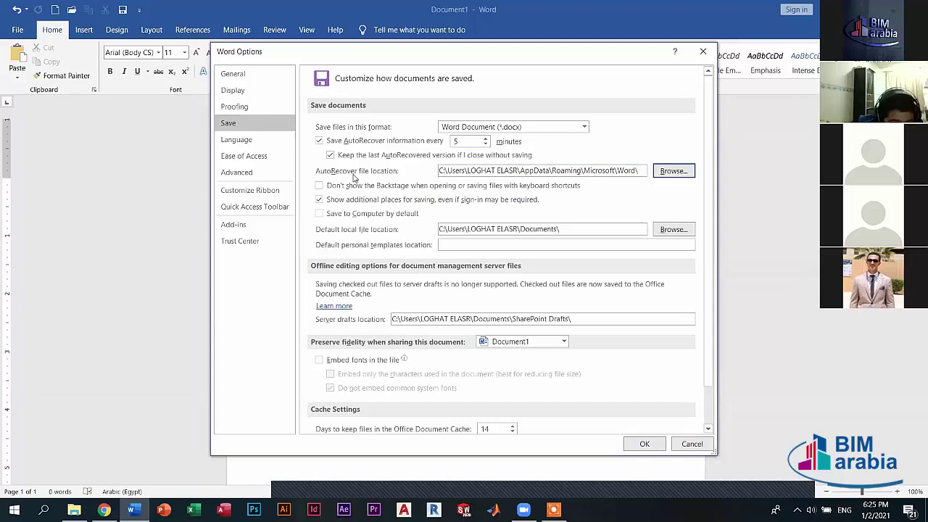
# Browse to the Desktop for the AutoRecover folder but cancel without changing it
pyautogui.click(664, 171)
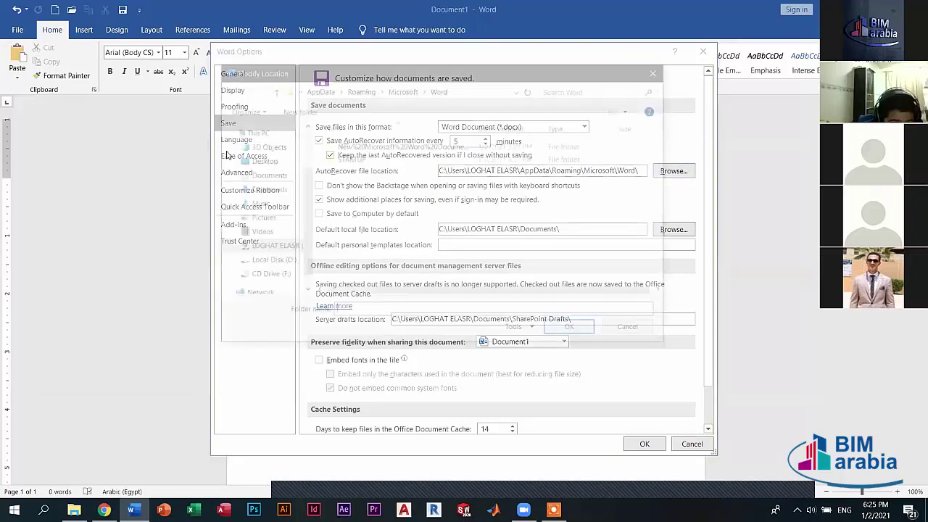
pyautogui.click(261, 161)
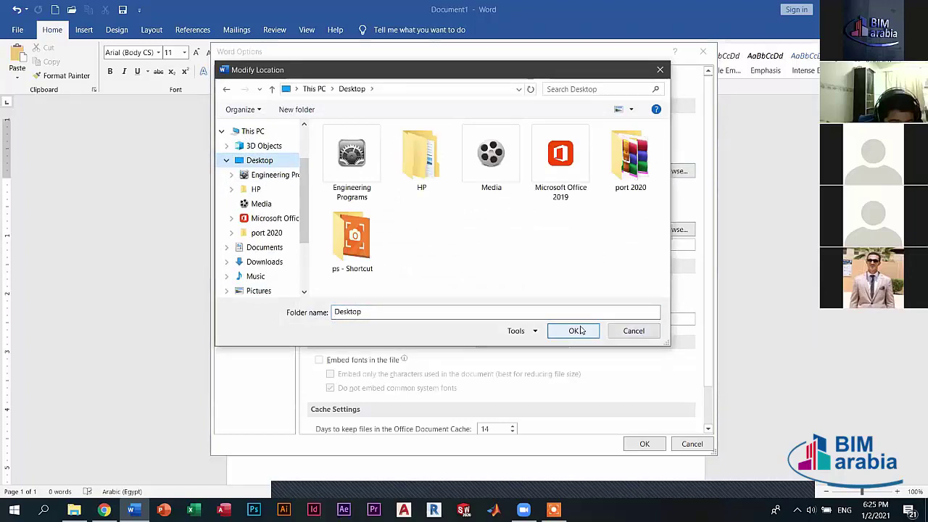
pyautogui.click(635, 331)
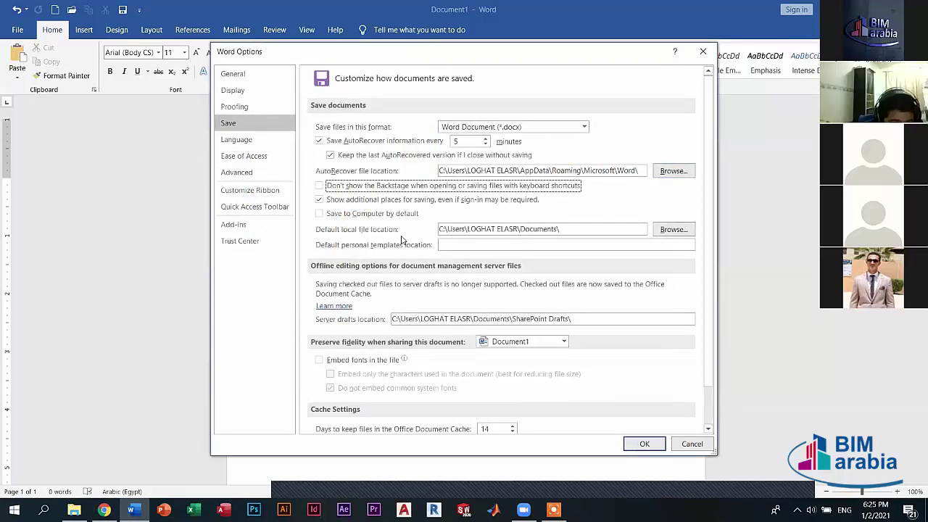
# Cancel the default local file location browse and close Word Options
pyautogui.press('Tab')
pyautogui.press('Tab')
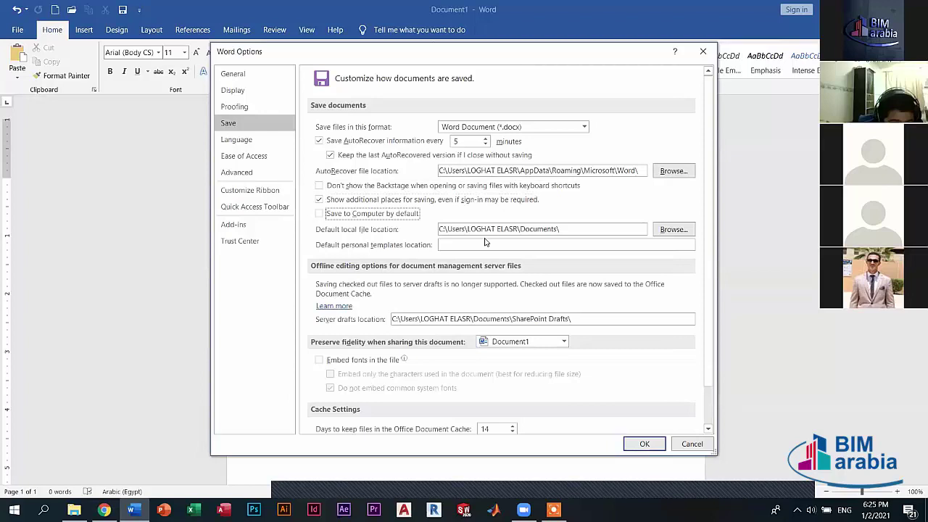
pyautogui.press('Tab')
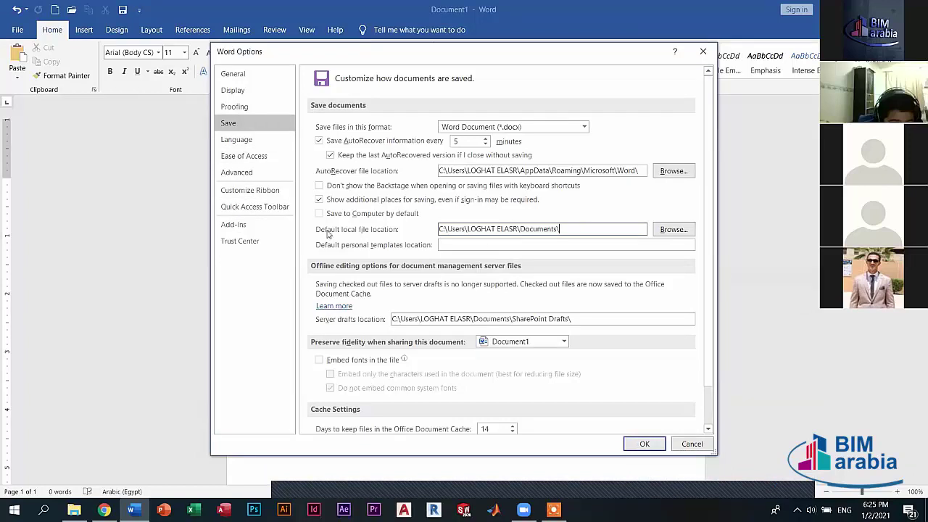
pyautogui.click(667, 233)
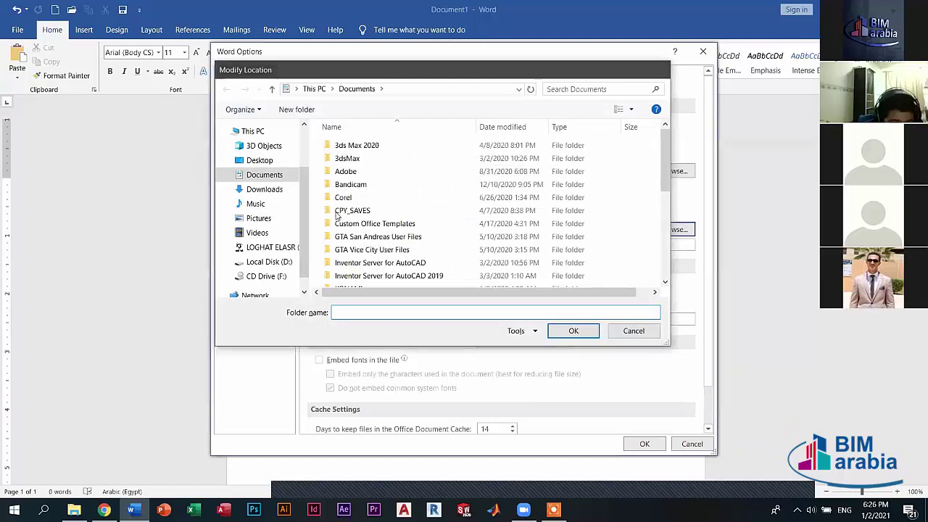
pyautogui.press('Escape')
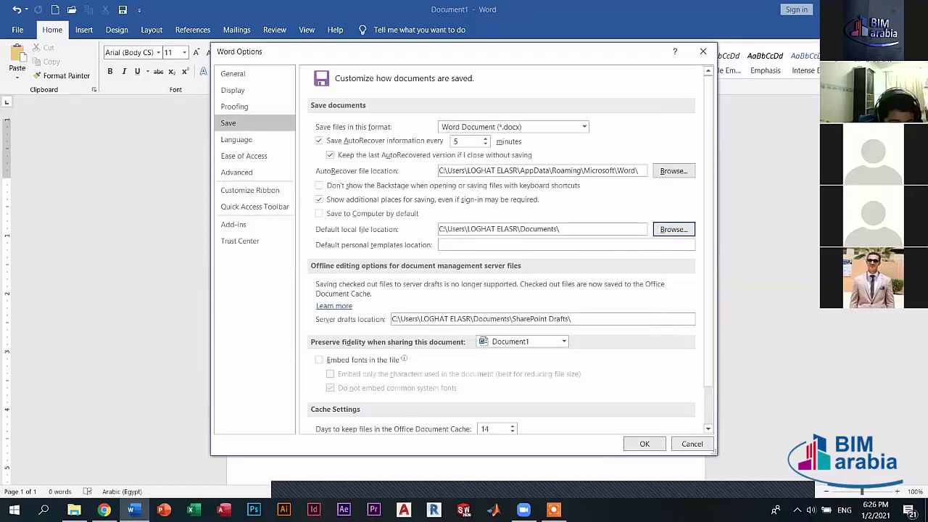
pyautogui.press('Escape')
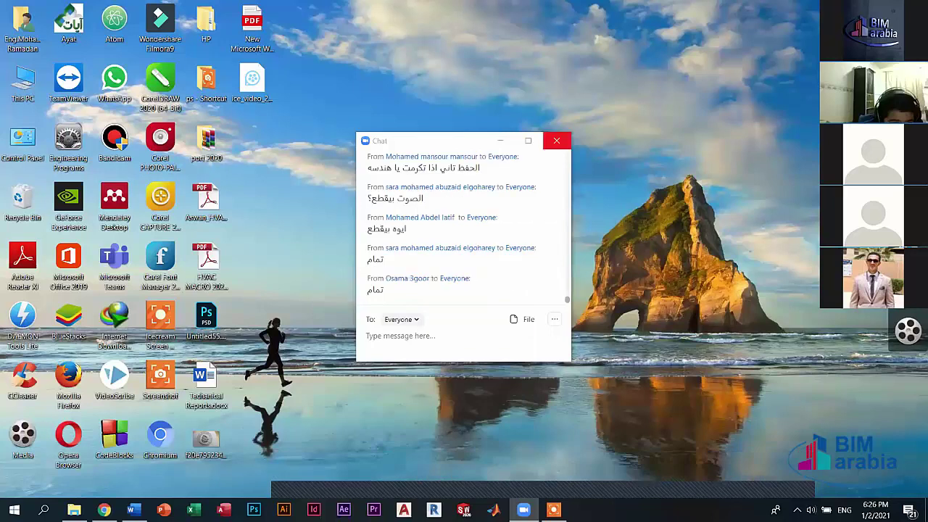
# Close the Zoom meeting chat window and return to the blank Word Document1
pyautogui.click(557, 141)
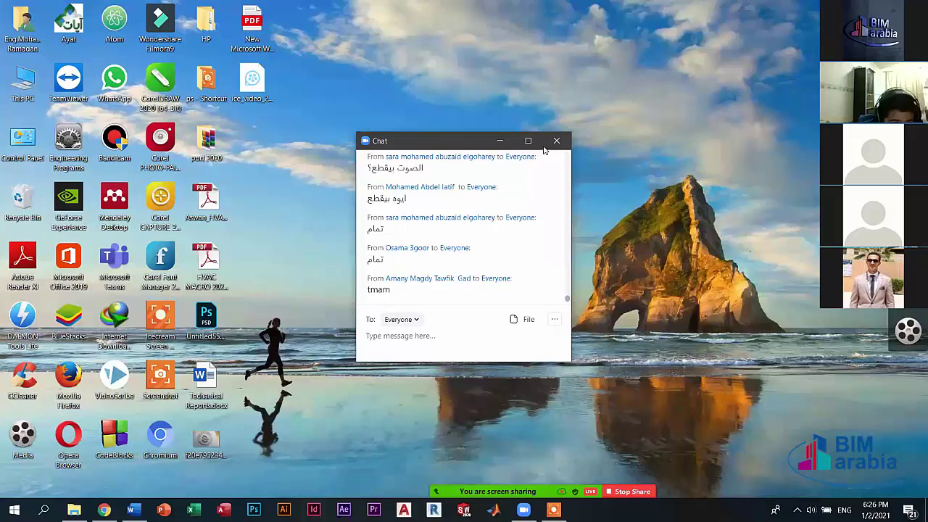
pyautogui.click(556, 141)
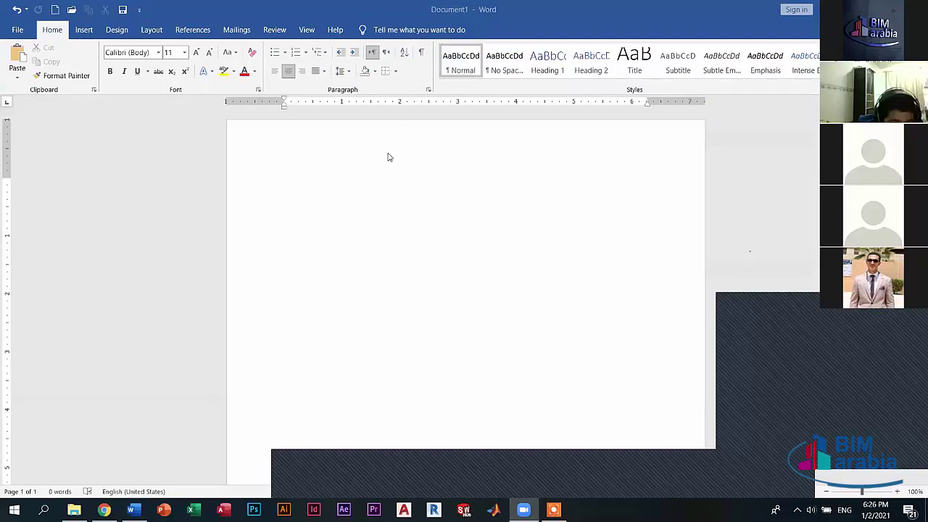
# Type =rand() on the page to generate five sample paragraphs
pyautogui.click(392, 199)
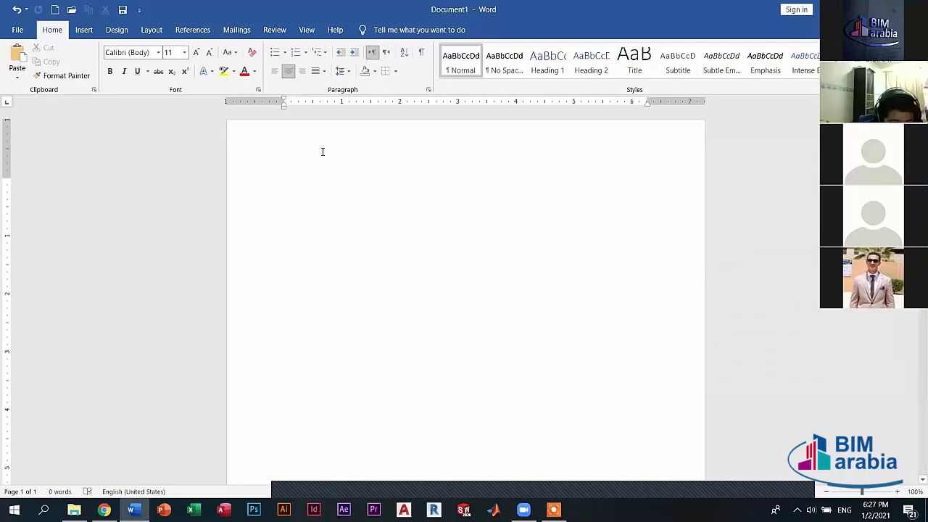
pyautogui.write('=')
pyautogui.write('rand')
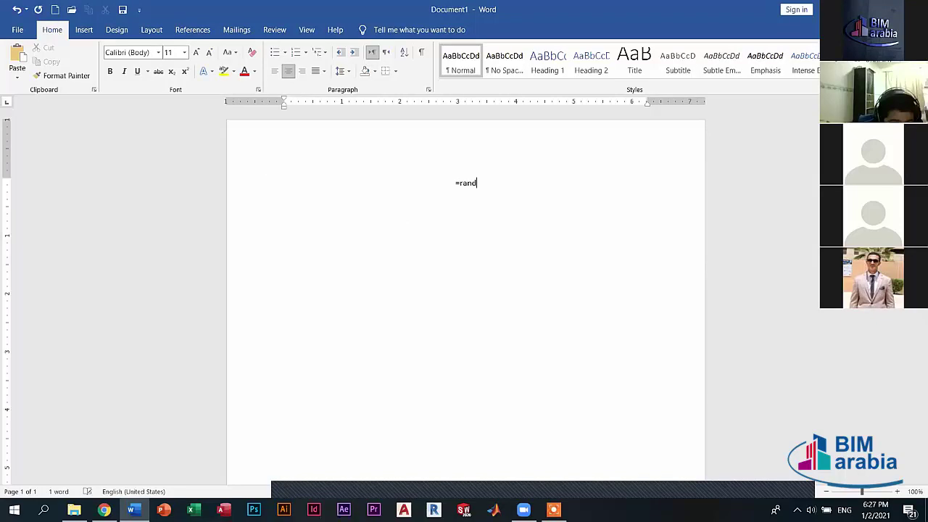
pyautogui.write('(')
pyautogui.write(')')
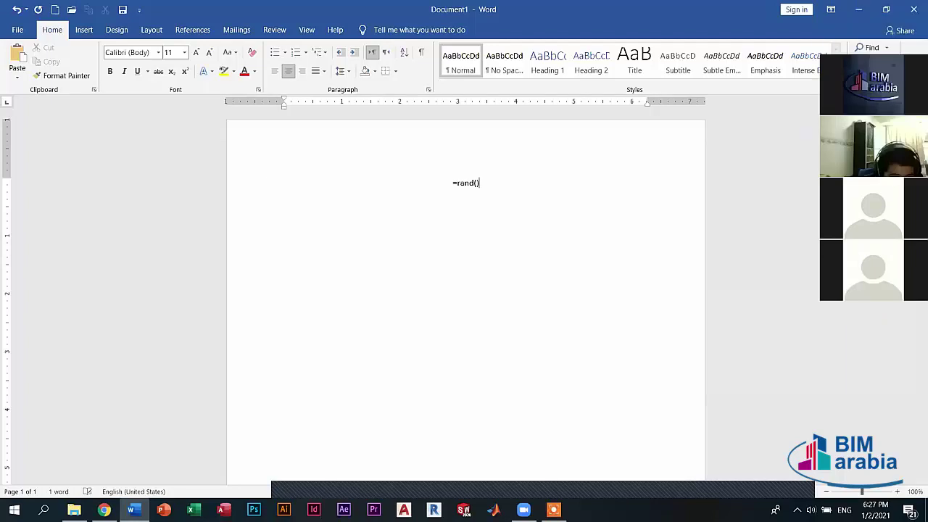
pyautogui.press('Return')
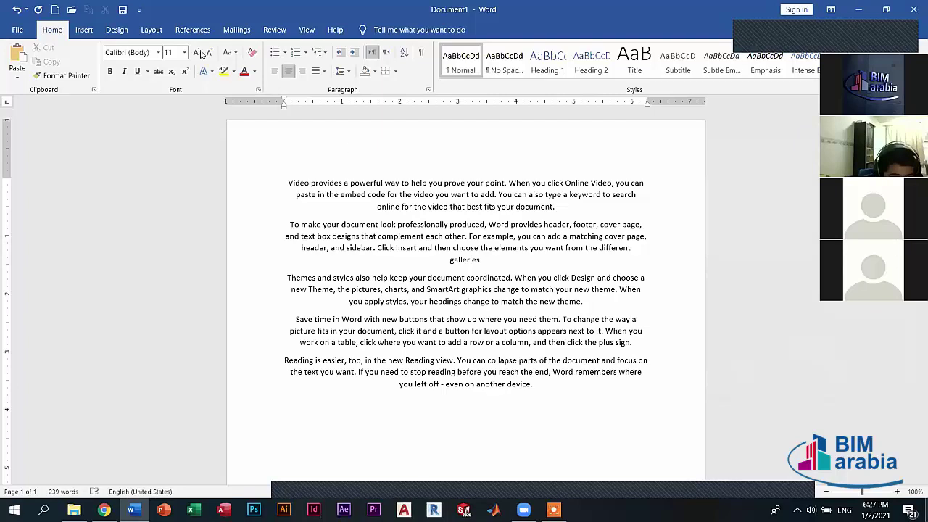
# Select all the sample text and enlarge it to 16 pt
pyautogui.press('super+d')
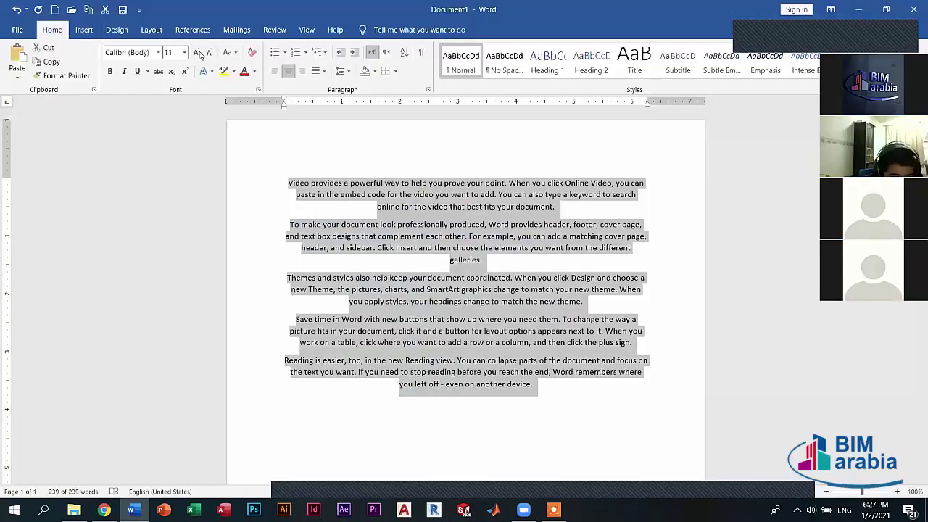
pyautogui.click(197, 52)
pyautogui.click(196, 52)
pyautogui.click(196, 52)
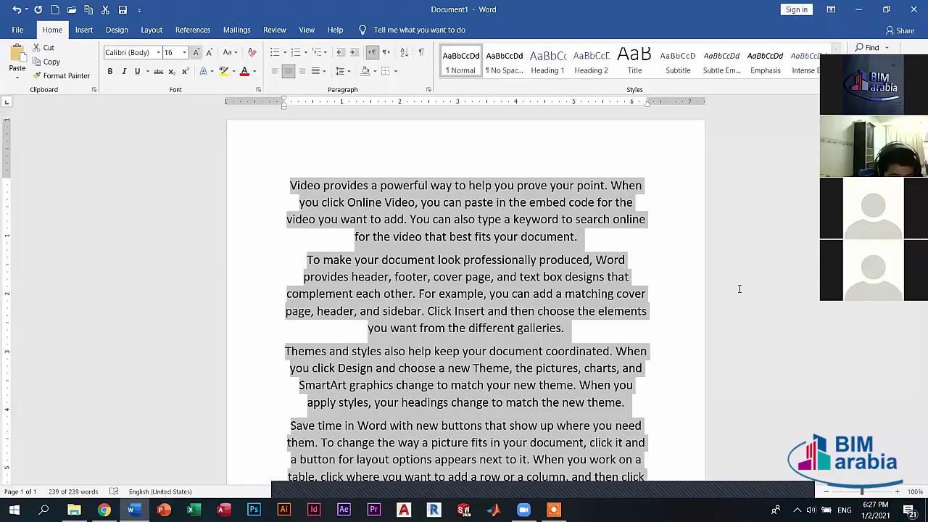
pyautogui.click(739, 289)
pyautogui.scroll(-5, 725, 312)
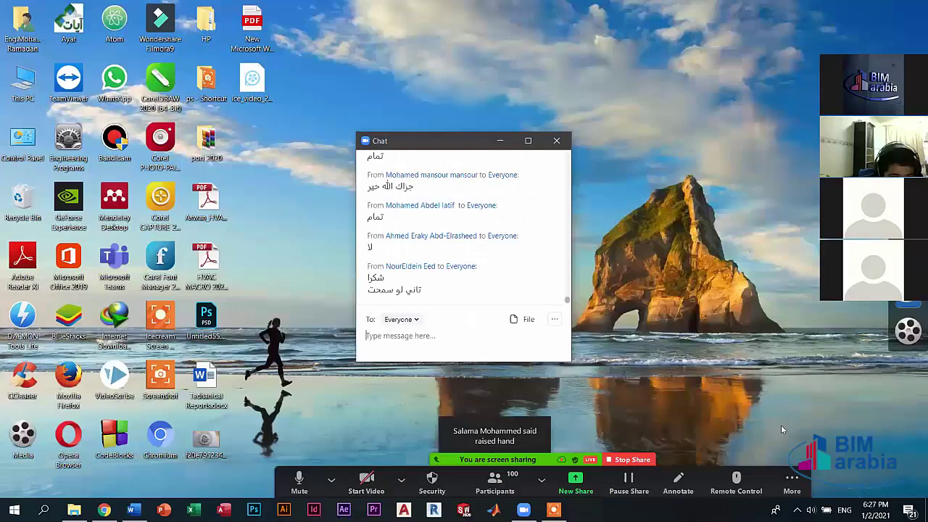
# Close the Zoom chat to get back to Word's 16 pt sample paragraphs
pyautogui.click(563, 141)
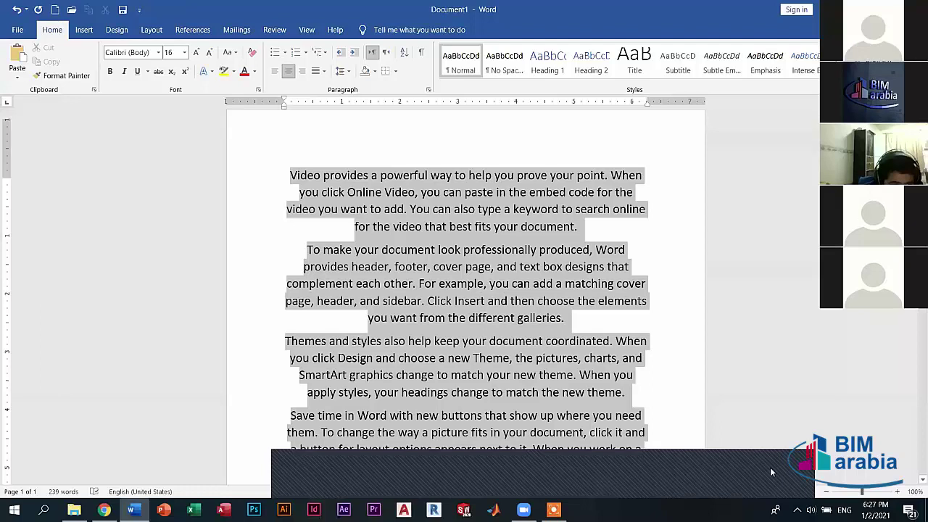
# Delete the selected sample paragraphs and type =rand() on the empty page
pyautogui.press('Delete')
pyautogui.write('=')
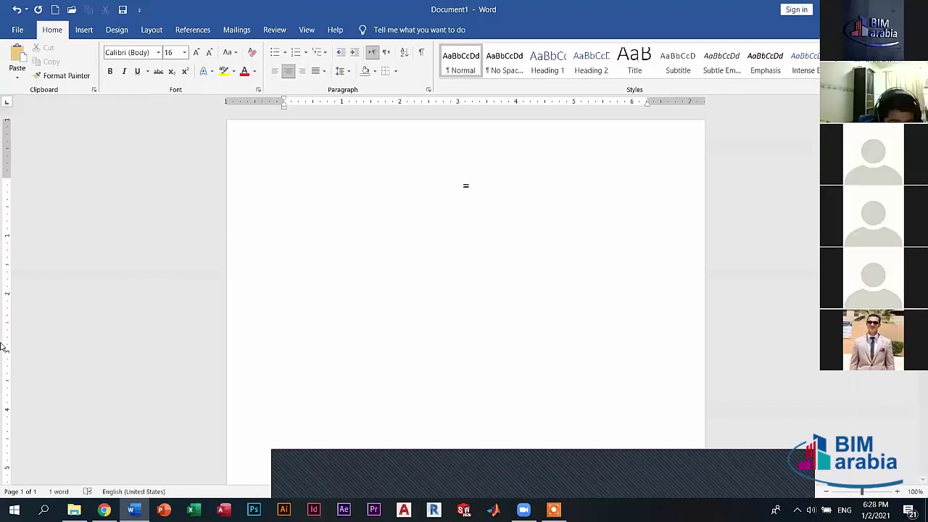
pyautogui.write('rand')
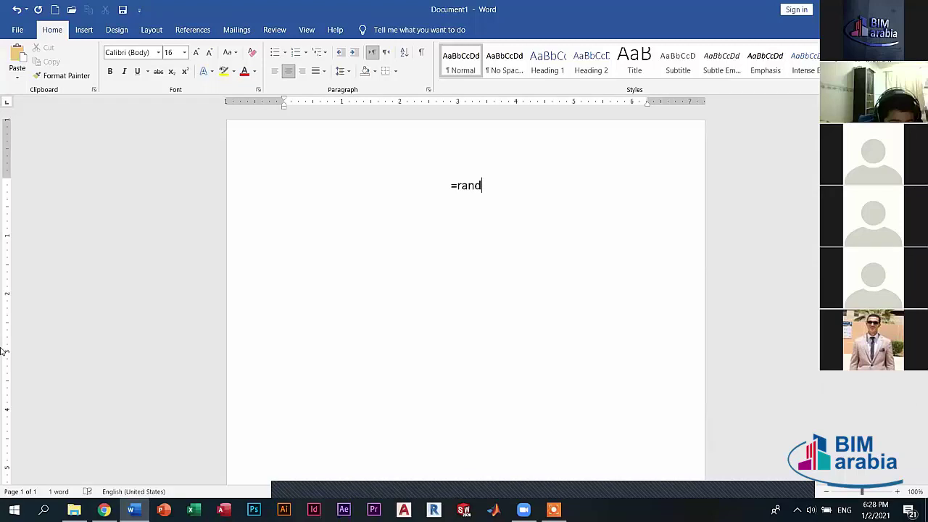
pyautogui.write('(')
pyautogui.write(')')
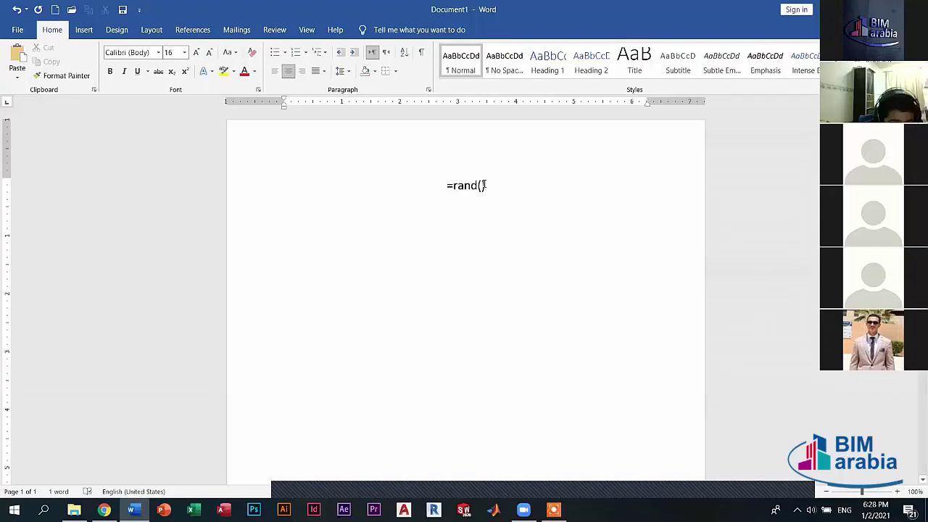
# Select the =rand() line and grow it to 36 pt
pyautogui.hotkey('ctrl', 'a')
pyautogui.click(197, 52)
pyautogui.click(196, 52)
pyautogui.click(197, 52)
pyautogui.click(196, 52)
# Select the whole =rand() line and grow it step by step to 130 pt
pyautogui.click(197, 53)
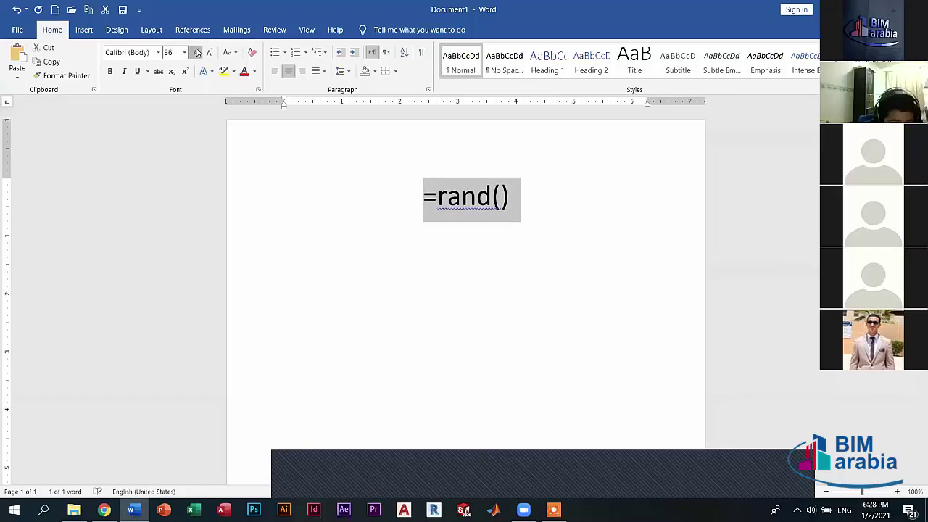
pyautogui.click(197, 52)
pyautogui.click(197, 52)
pyautogui.click(196, 52)
pyautogui.click(197, 52)
pyautogui.click(772, 433)
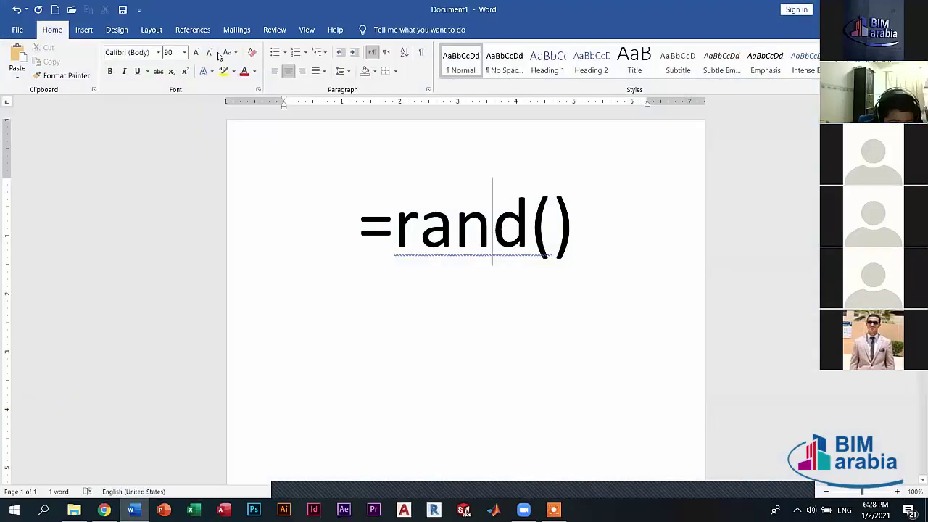
pyautogui.tripleClick(493, 225)
pyautogui.click(198, 53)
pyautogui.click(198, 53)
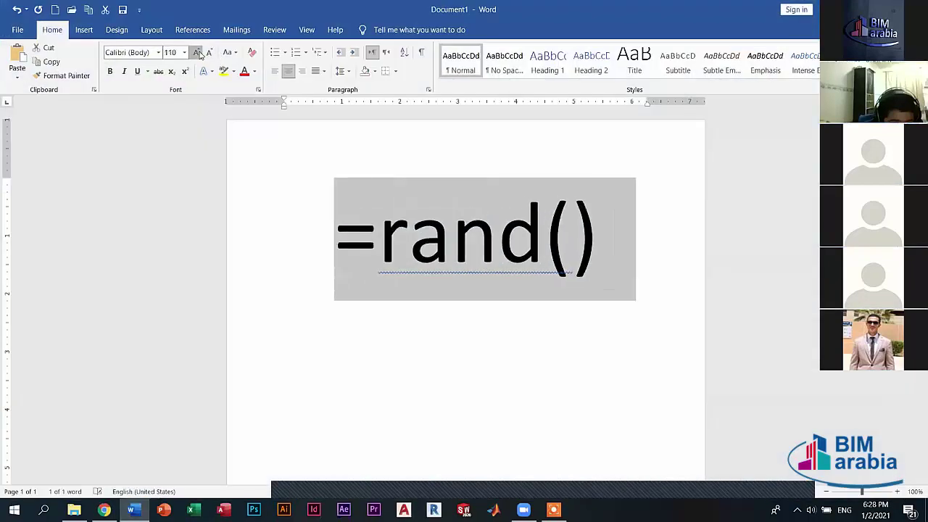
pyautogui.click(197, 53)
pyautogui.click(197, 53)
# Expand =rand() into sample text from the line end, then undo the expansion
pyautogui.click(595, 261)
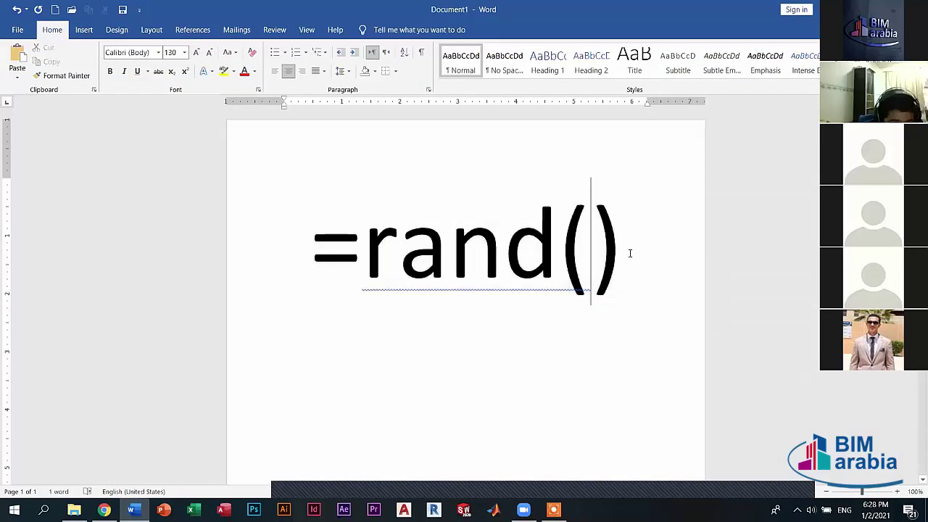
pyautogui.click(642, 261)
pyautogui.press('Return')
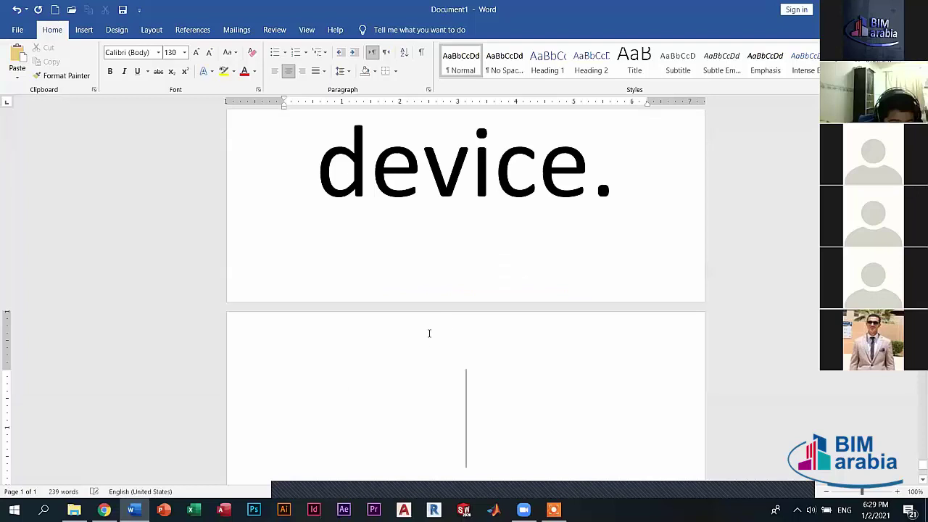
pyautogui.hotkey('ctrl', 'z')
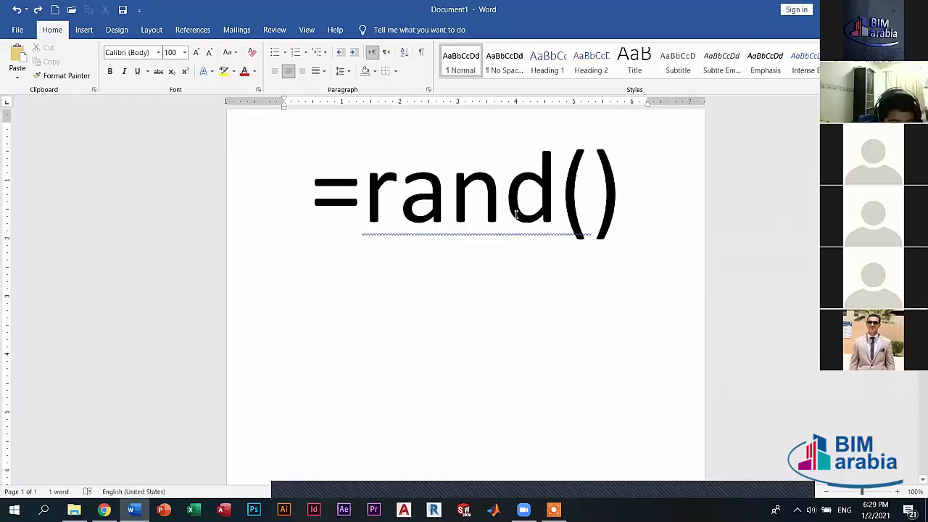
# Shrink the =rand() line to 20 pt and expand it into sample paragraphs
pyautogui.doubleClick(519, 216)
pyautogui.hotkey('ctrl', 'a')
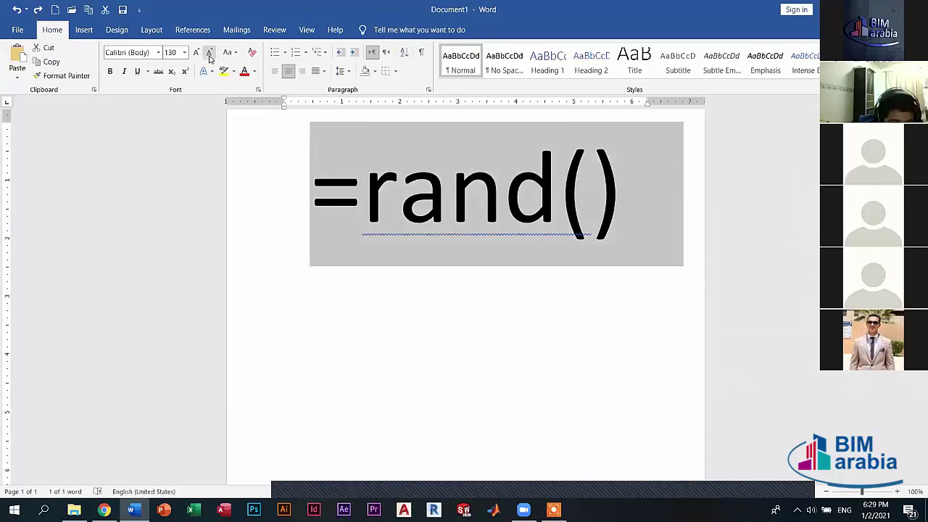
pyautogui.click(209, 55)
pyautogui.click(208, 55)
pyautogui.click(209, 55)
pyautogui.click(209, 55)
pyautogui.click(208, 55)
pyautogui.click(209, 55)
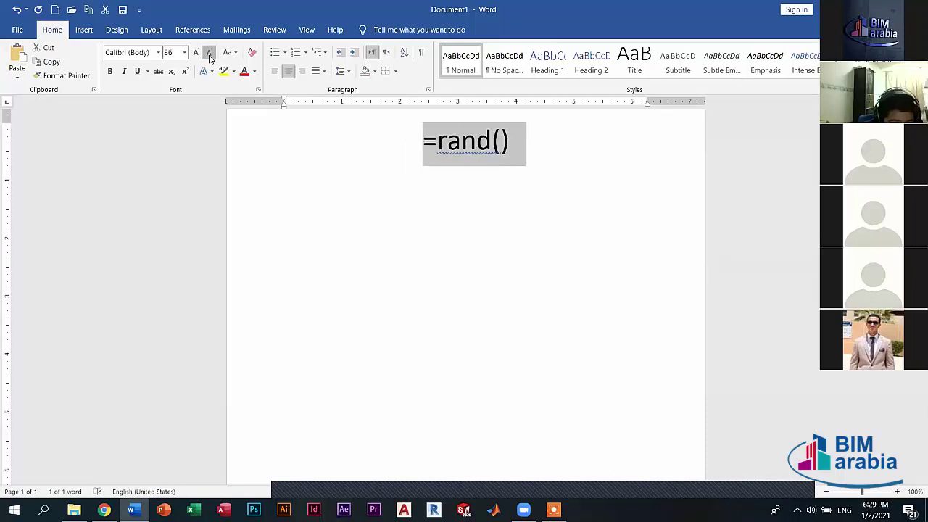
pyautogui.click(209, 55)
pyautogui.click(209, 55)
pyautogui.click(209, 55)
pyautogui.click(208, 55)
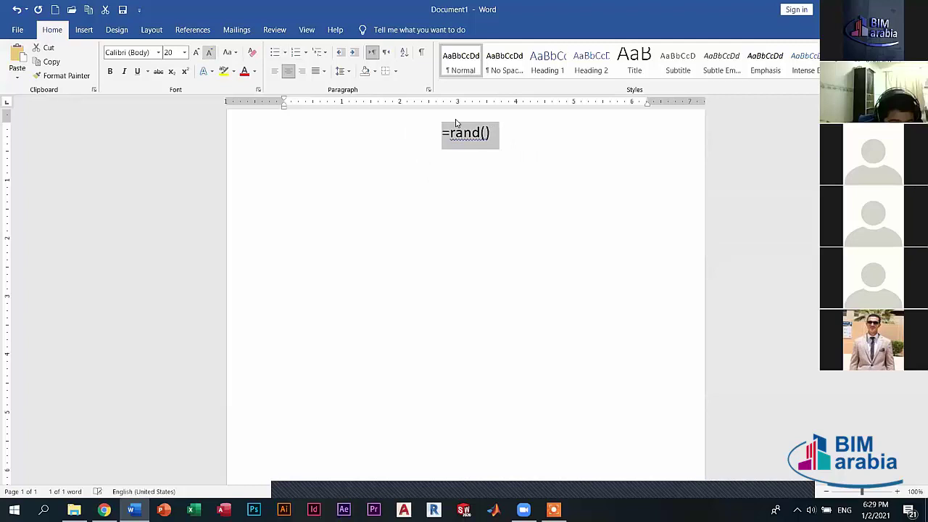
pyautogui.click(511, 139)
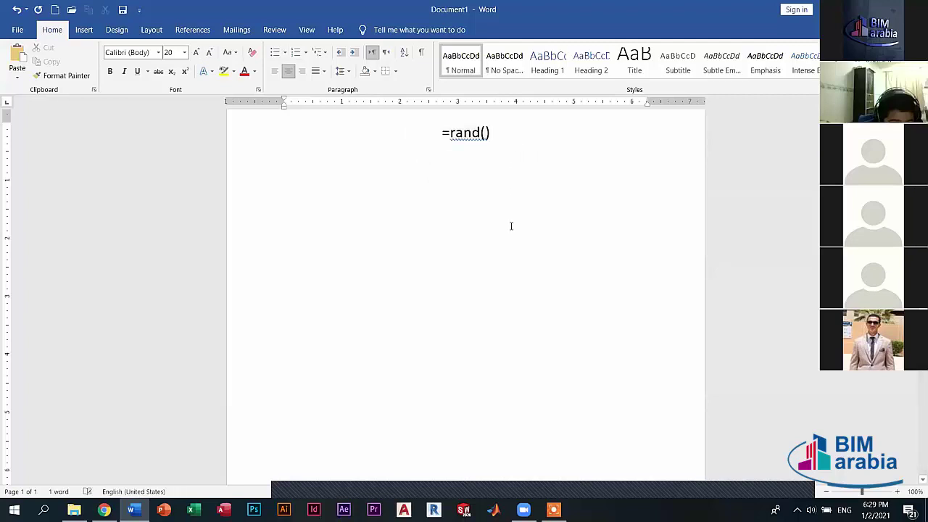
pyautogui.press('Return')
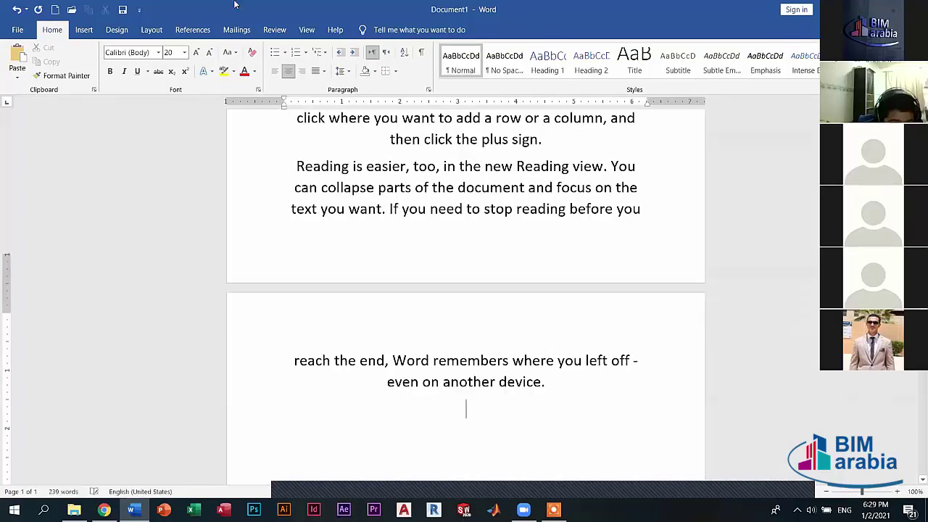
# Reduce all the sample text to 16 pt so it fits on one page
pyautogui.hotkey('ctrl', 'a')
pyautogui.click(211, 54)
pyautogui.click(210, 53)
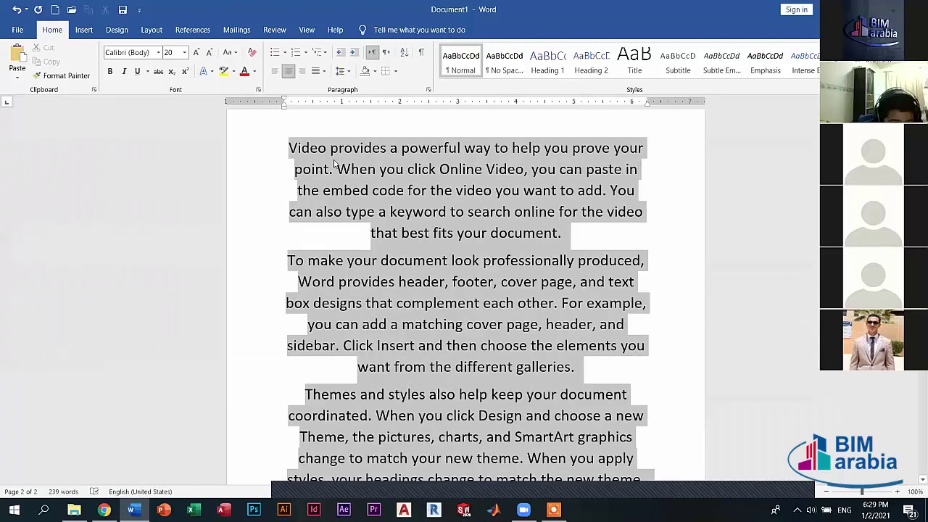
pyautogui.click(544, 345)
pyautogui.scroll(-5, 388, 155)
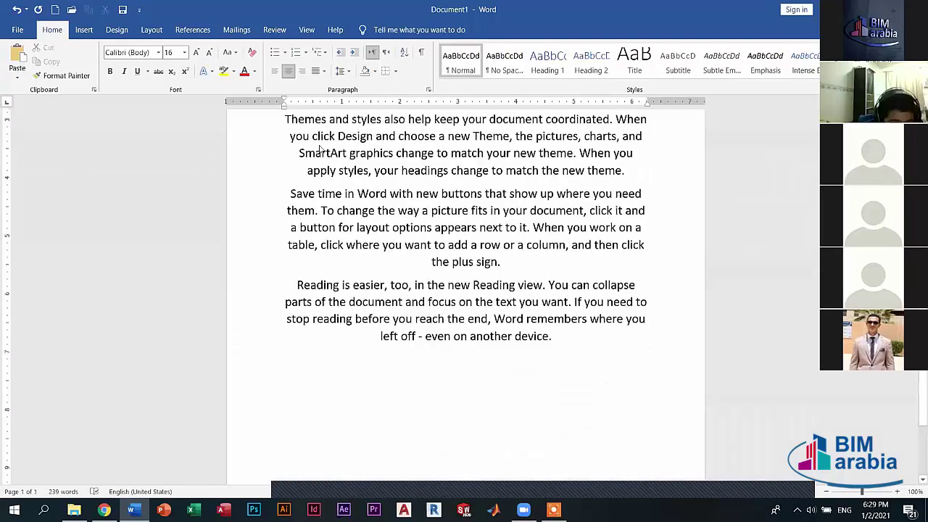
# Select the first paragraph, then hide Word to show the desktop
pyautogui.hotkey('ctrl', 'a')
pyautogui.scroll(4, 347, 222)
pyautogui.click(384, 235)
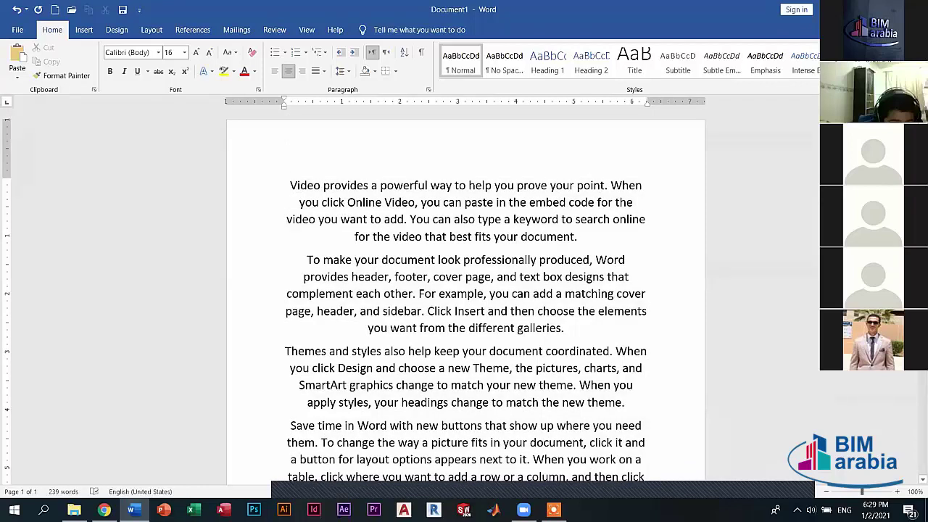
pyautogui.hotkey('ctrl', 'shift', 'Down')
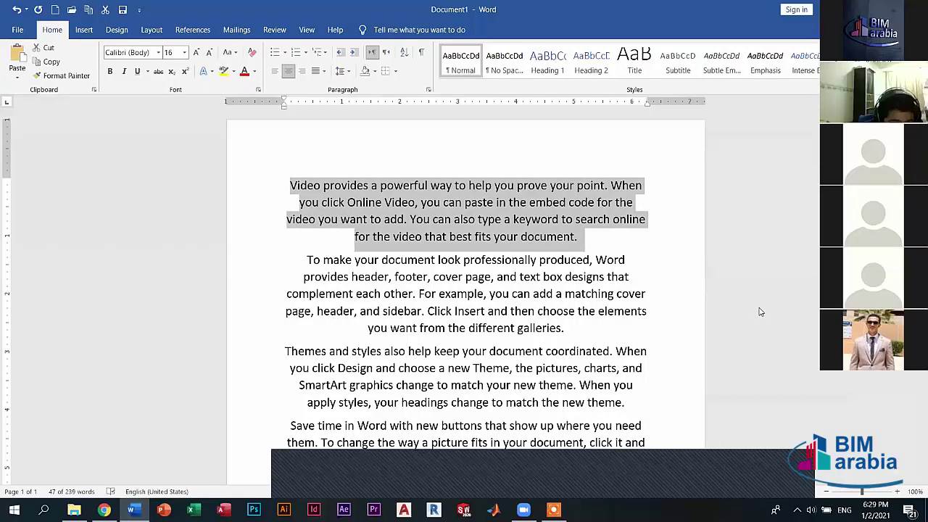
pyautogui.press('super+d')
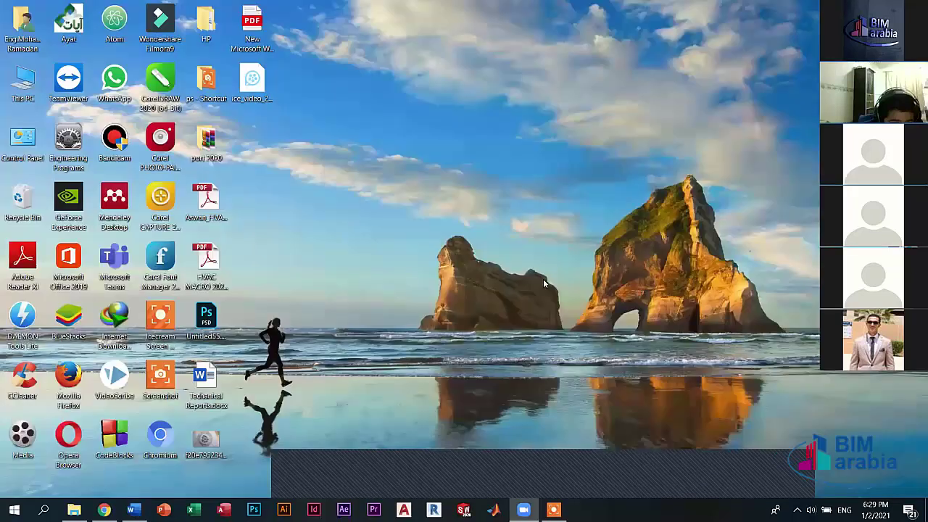
# Close the Zoom chat popup and bring Word back with its 16 pt sample text
pyautogui.hotkey('alt', 'h')
pyautogui.click(555, 139)
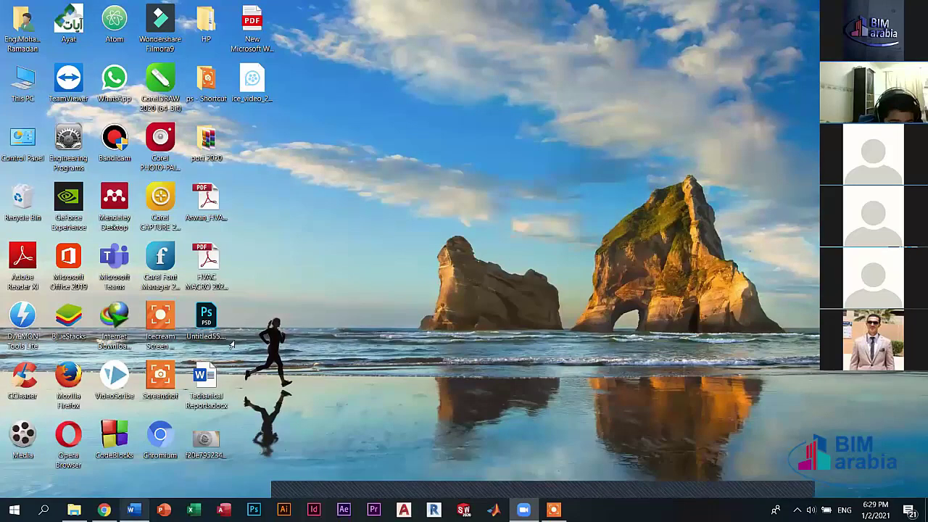
pyautogui.press('super+d')
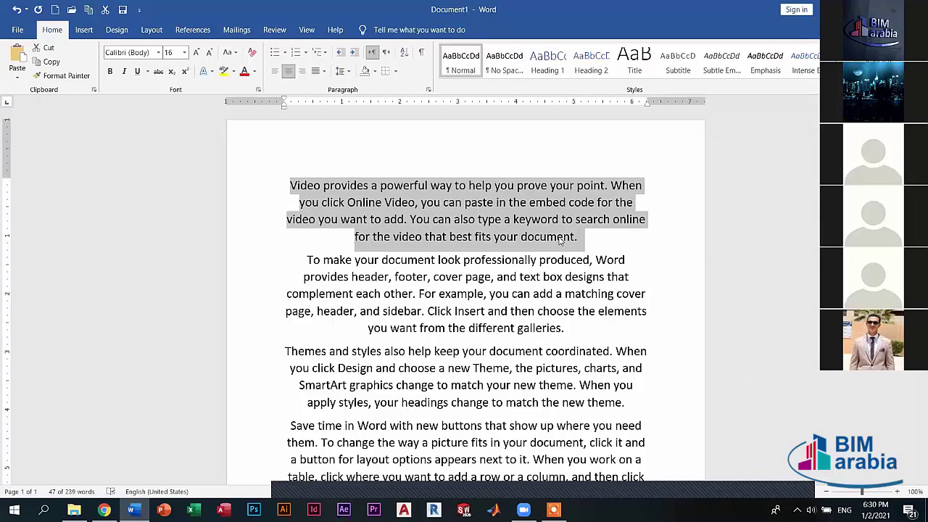
# Select and deselect the first paragraph, then minimize Word to the desktop
pyautogui.moveTo(585, 239); pyautogui.dragTo(218, 165)
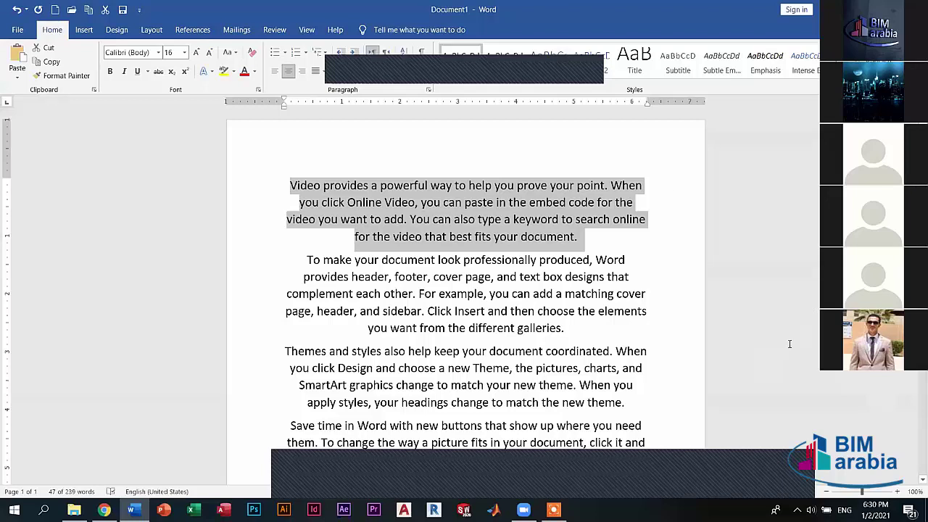
pyautogui.press('Right')
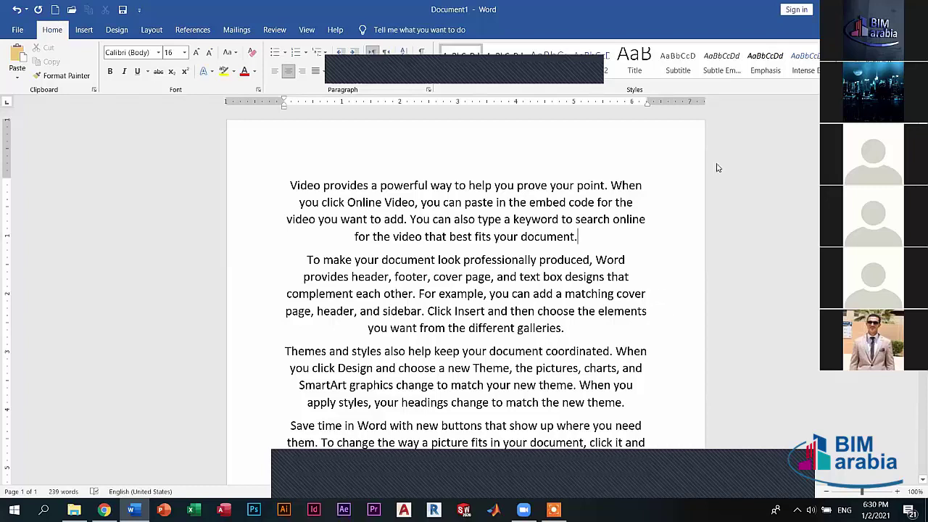
pyautogui.click(746, 195)
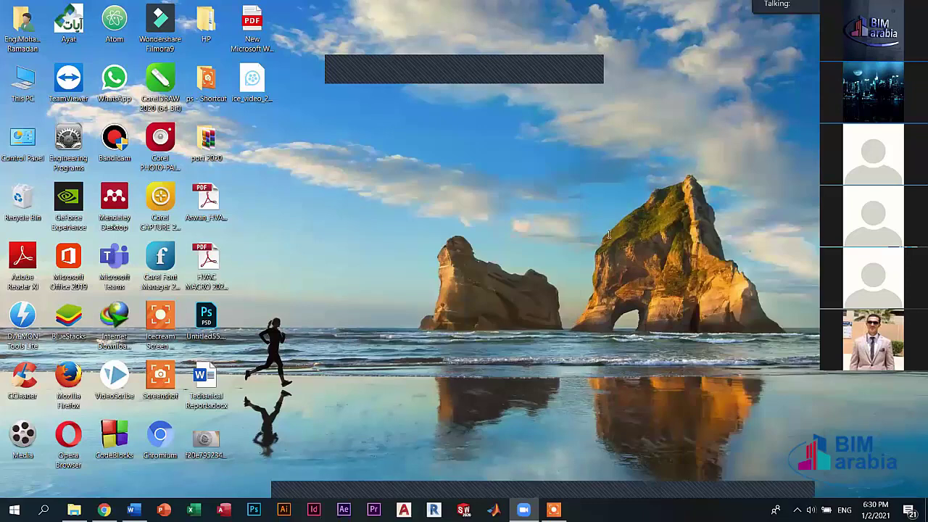
# Bring Word back and select each sample paragraph in turn, first through final
pyautogui.hotkey('alt', 'Tab')
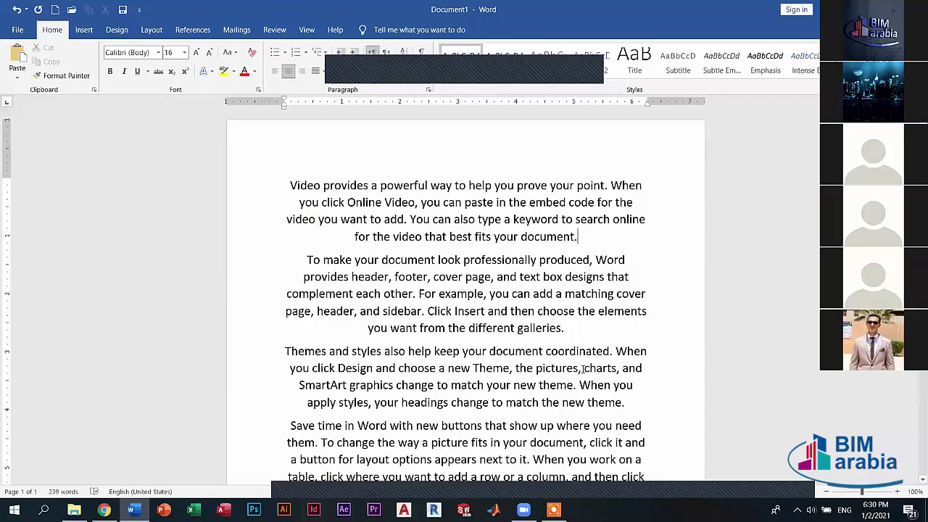
pyautogui.hotkey('ctrl', 'shift', 'Up')
pyautogui.tripleClick(307, 260)
pyautogui.scroll(-1, 296, 256)
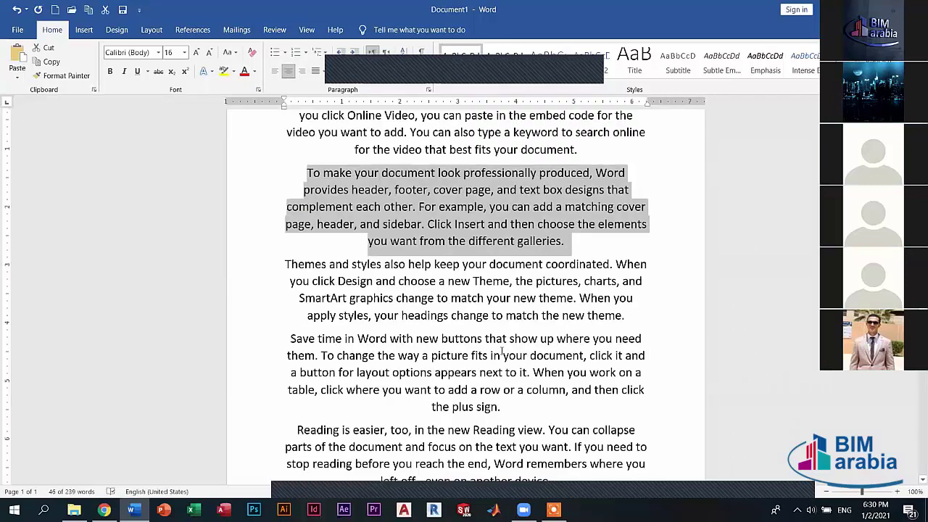
pyautogui.tripleClick(543, 316)
pyautogui.scroll(-1, 311, 249)
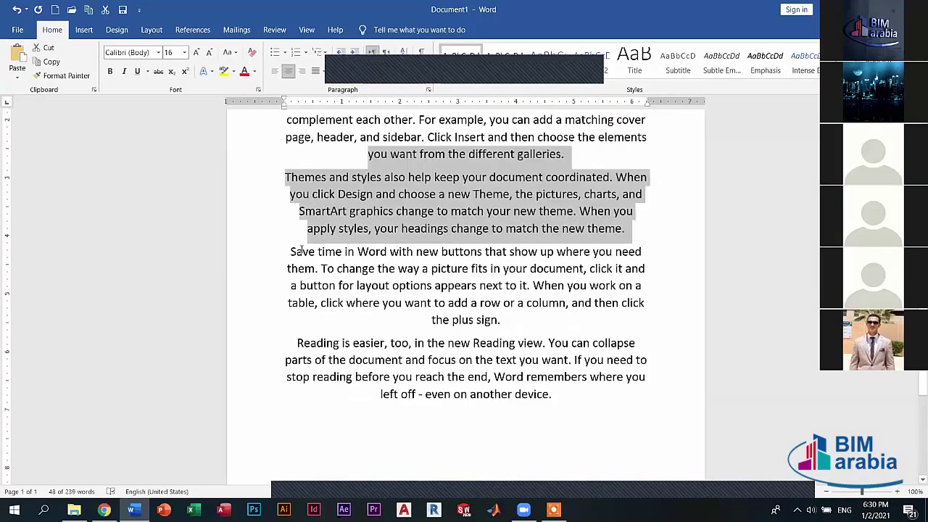
pyautogui.moveTo(316, 251)
pyautogui.mouseDown()
pyautogui.moveTo(557, 398)
pyautogui.moveTo(416, 377)
pyautogui.moveTo(432, 320)
pyautogui.mouseUp()
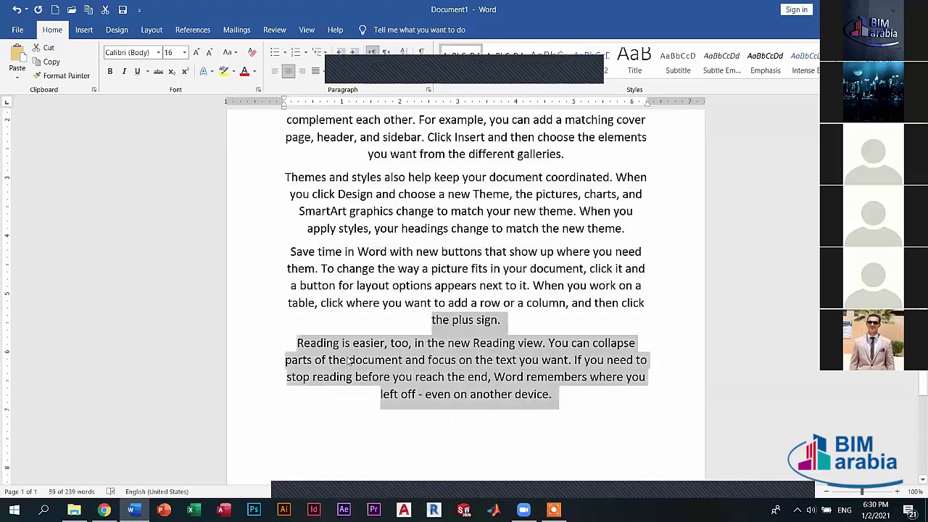
pyautogui.click(347, 359)
pyautogui.tripleClick(557, 394)
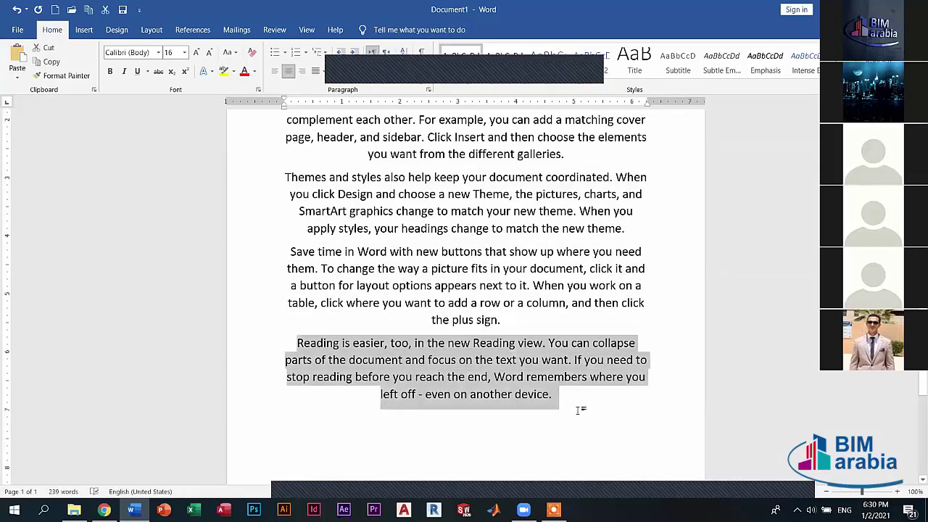
pyautogui.scroll(-1, 583, 408)
pyautogui.scroll(-1, 616, 407)
pyautogui.scroll(2, 617, 404)
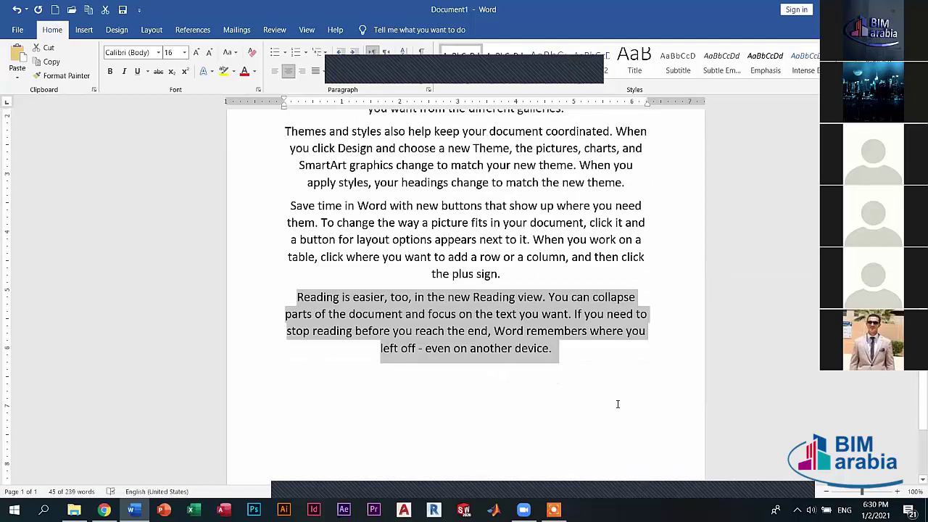
pyautogui.scroll(1, 421, 209)
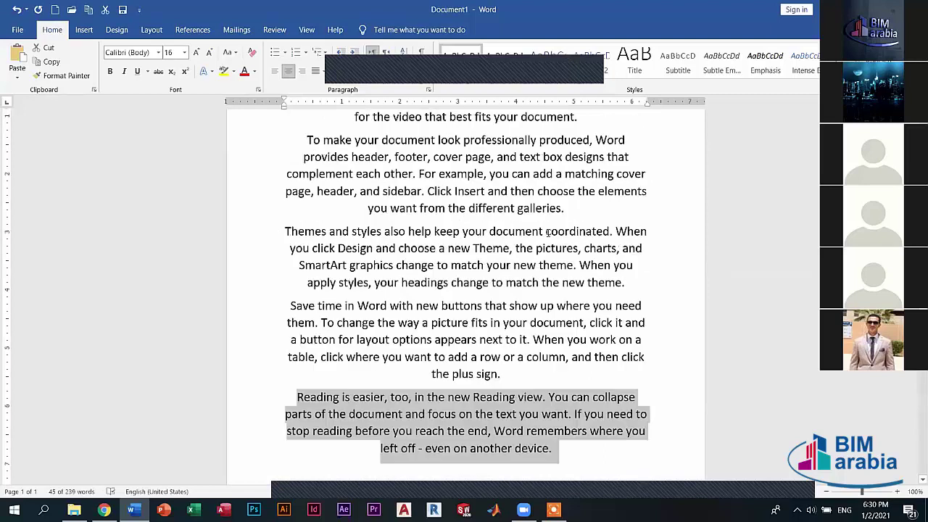
pyautogui.scroll(2, 548, 232)
# Select individual sentences in the first and second paragraphs, then deselect them
pyautogui.click(459, 218)
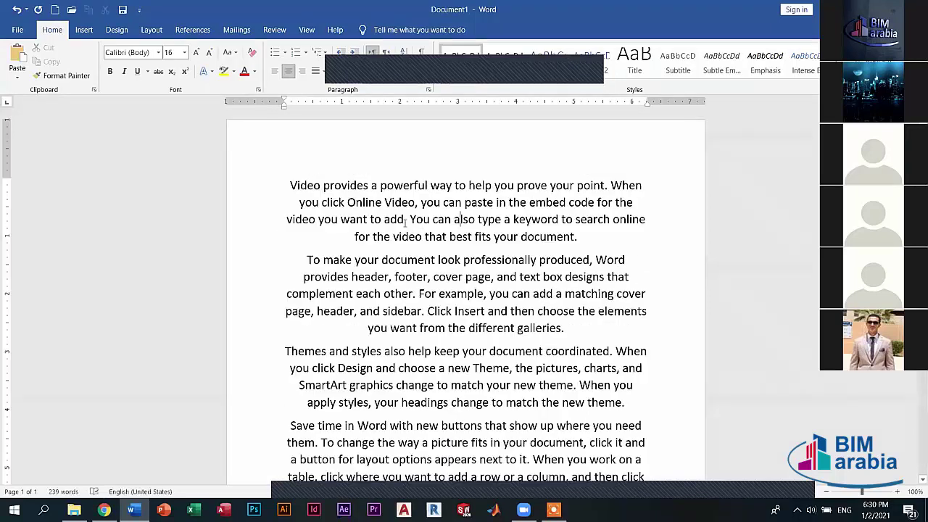
pyautogui.moveTo(405, 220); pyautogui.dragTo(289, 185)
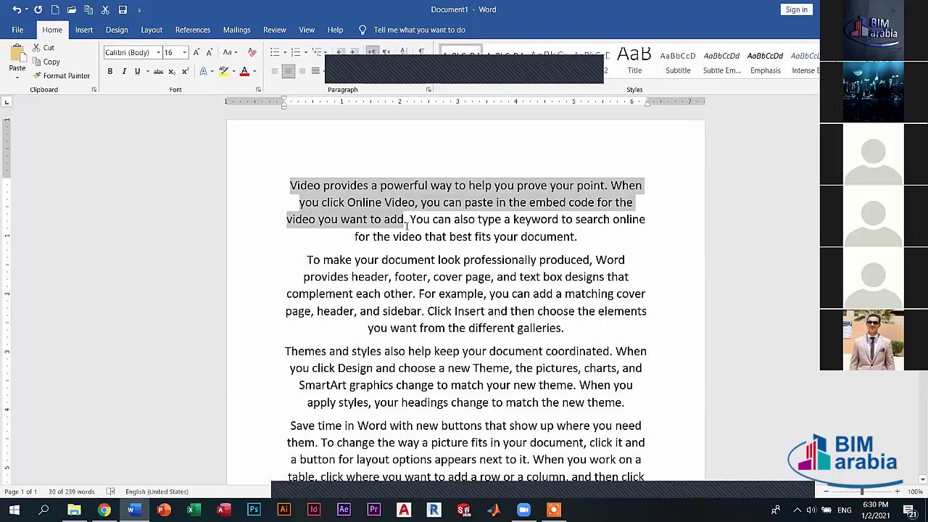
pyautogui.moveTo(577, 237); pyautogui.dragTo(410, 219)
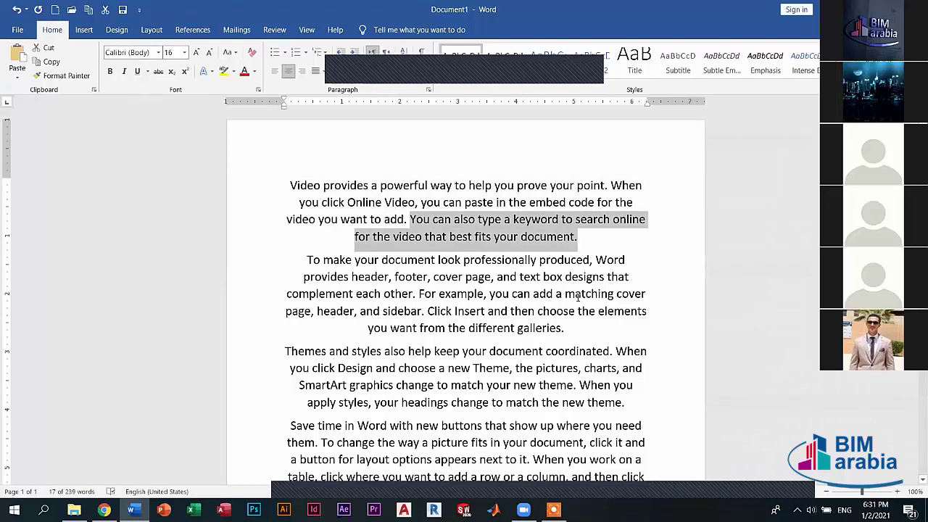
pyautogui.scroll(-1, 578, 298)
pyautogui.click(438, 230)
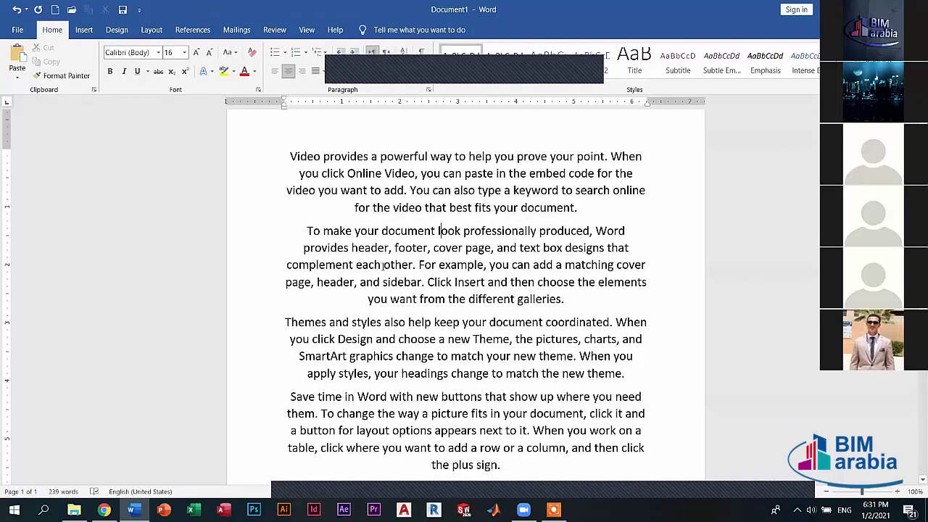
pyautogui.keyDown('ctrl'); pyautogui.click(416, 265); pyautogui.keyUp('ctrl')
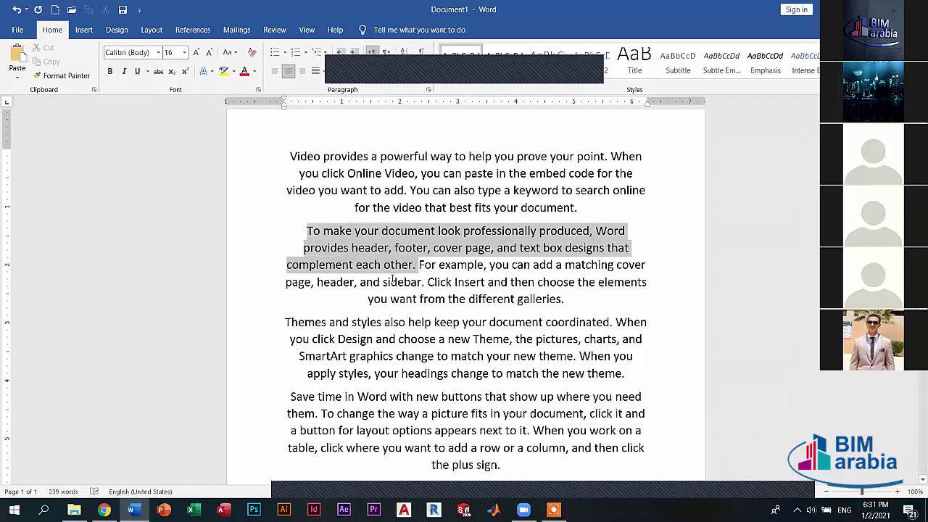
pyautogui.click(461, 290)
pyautogui.scroll(-1, 507, 348)
pyautogui.scroll(-3, 540, 392)
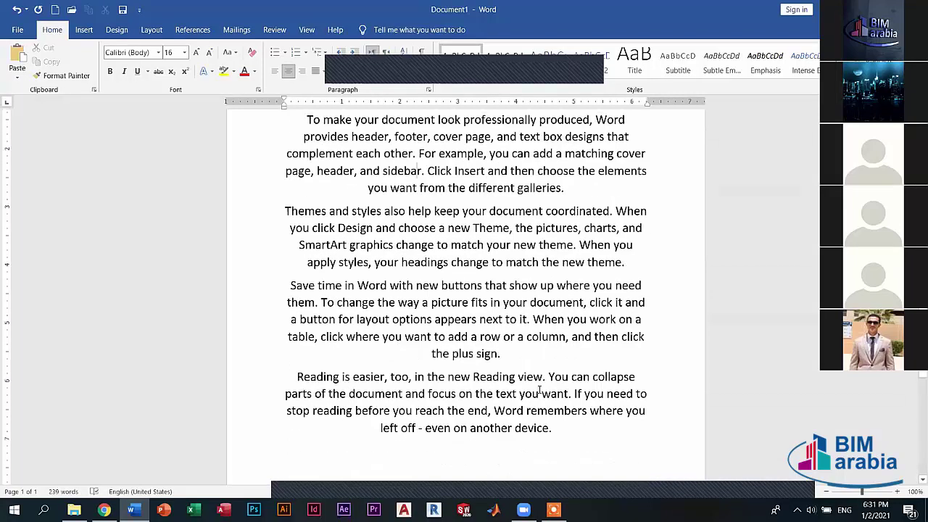
# Select all the document text and delete it, leaving an empty page
pyautogui.hotkey('ctrl', 'a')
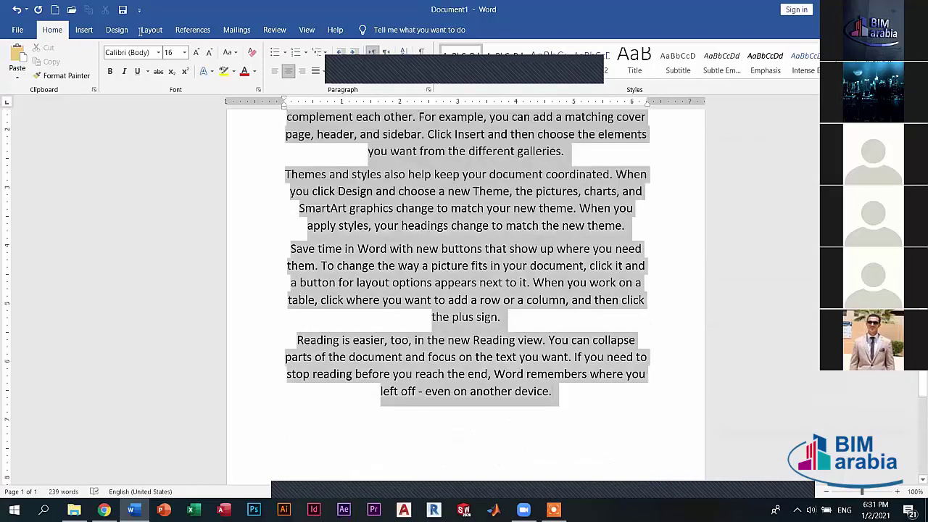
pyautogui.scroll(3, 171, 89)
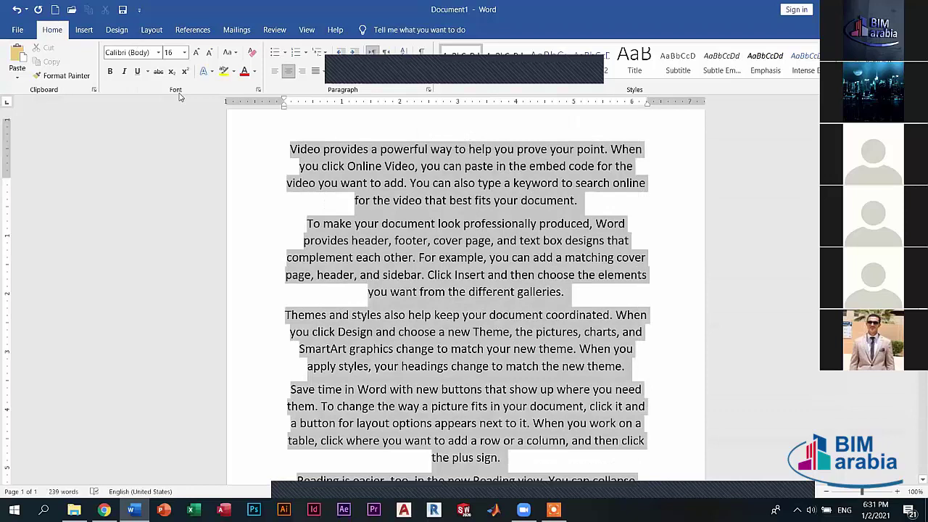
pyautogui.press('Delete')
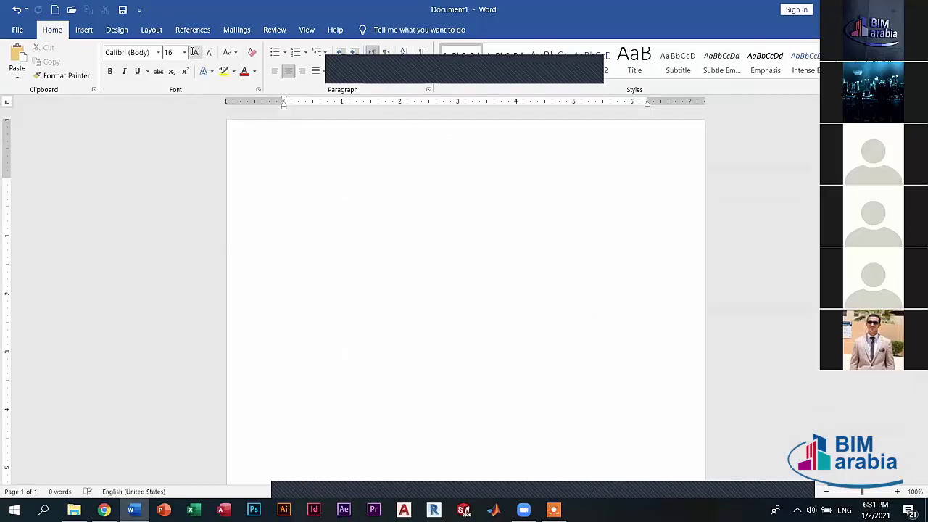
# Enlarge the font and type =rand(4,6), removing the stray line below it
pyautogui.click(195, 52)
pyautogui.click(194, 52)
pyautogui.write('=ra')
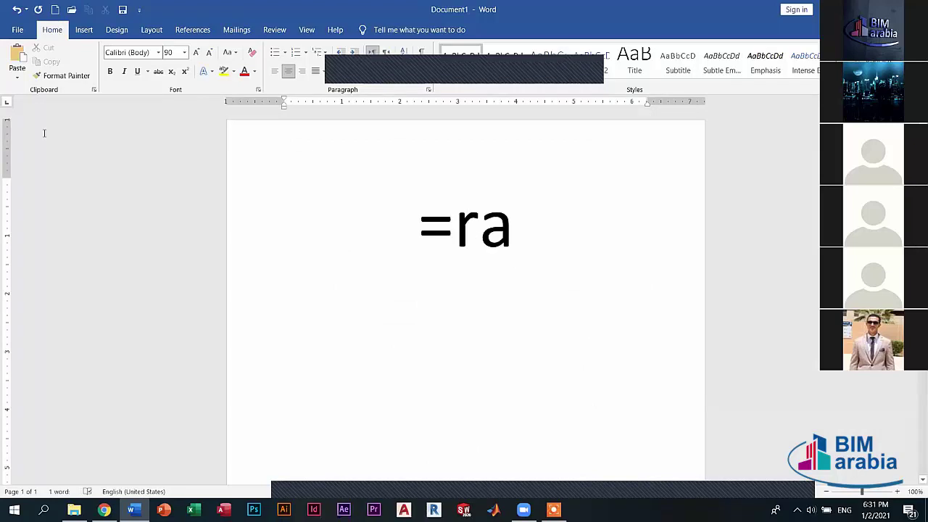
pyautogui.write('nd(4')
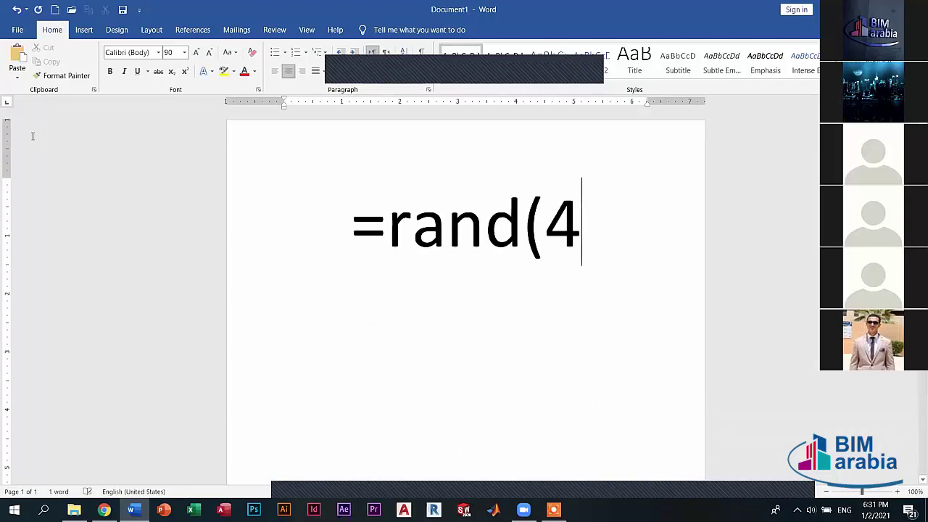
pyautogui.write(',')
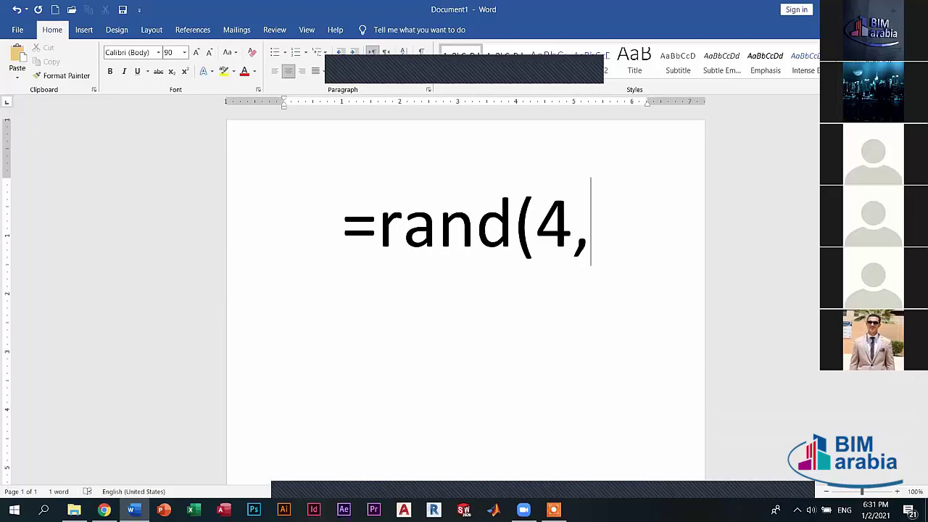
pyautogui.write('6)')
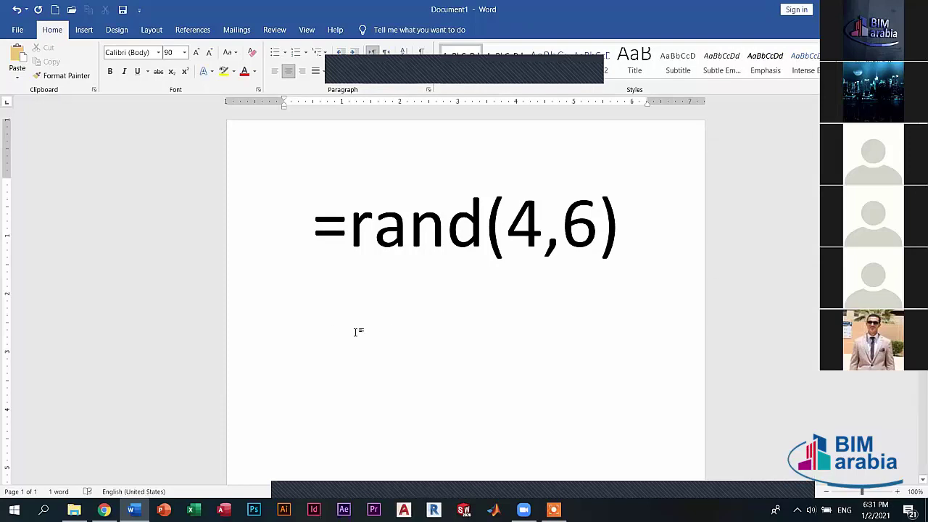
pyautogui.press('Return')
pyautogui.hotkey('ctrl', 'shift', '.')
pyautogui.write('4')
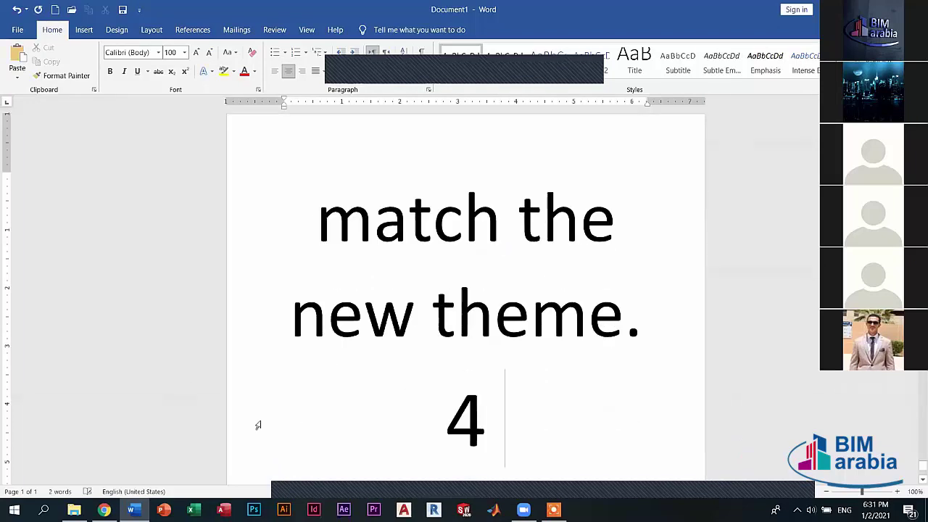
pyautogui.hotkey('ctrl', 'z')
pyautogui.press('BackSpace')
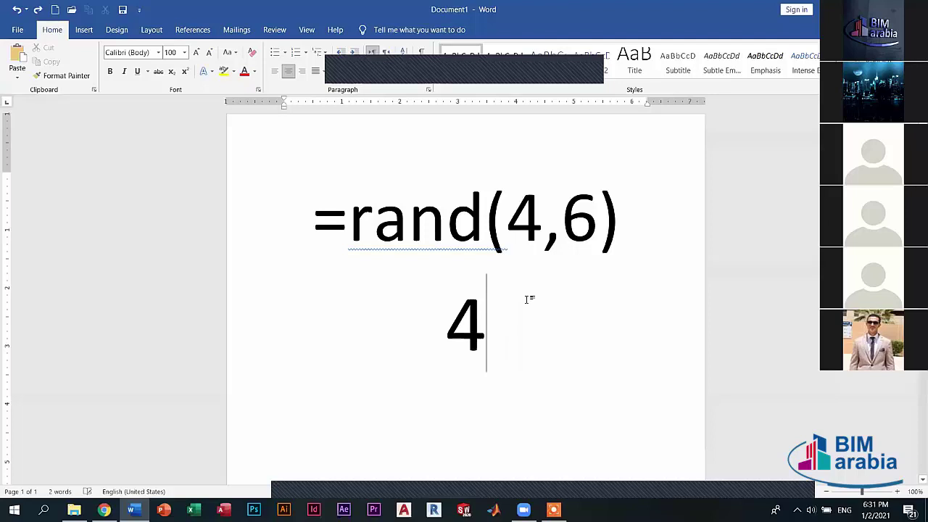
pyautogui.press('BackSpace')
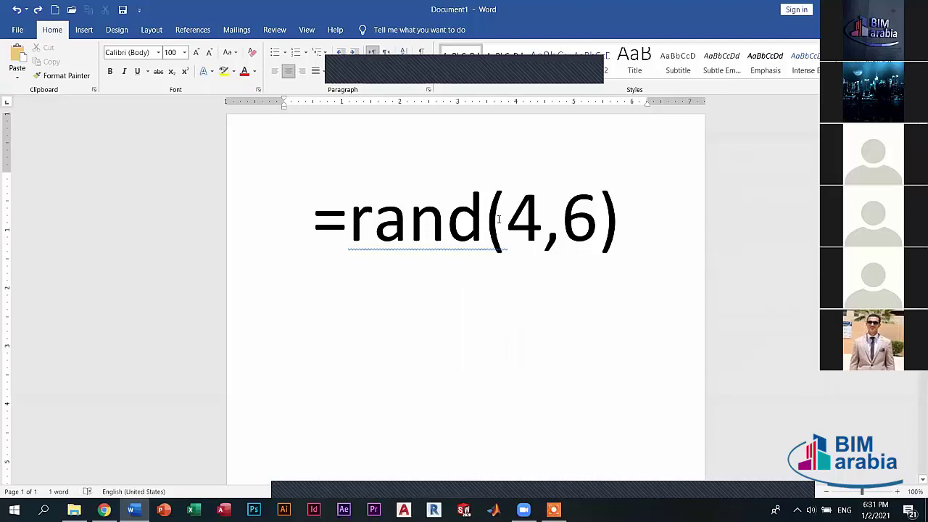
# Resize the =rand(4,6) line to 100 pt so it fits on one line
pyautogui.tripleClick(523, 217)
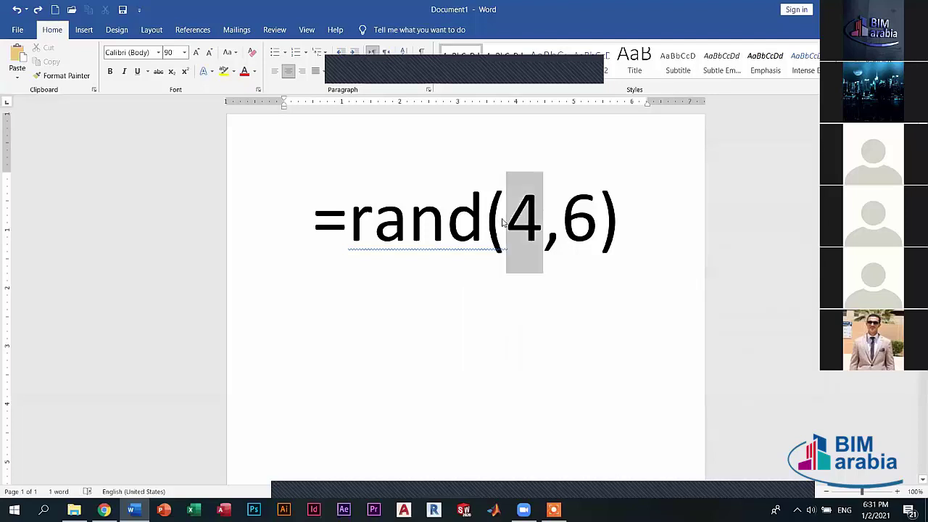
pyautogui.click(197, 53)
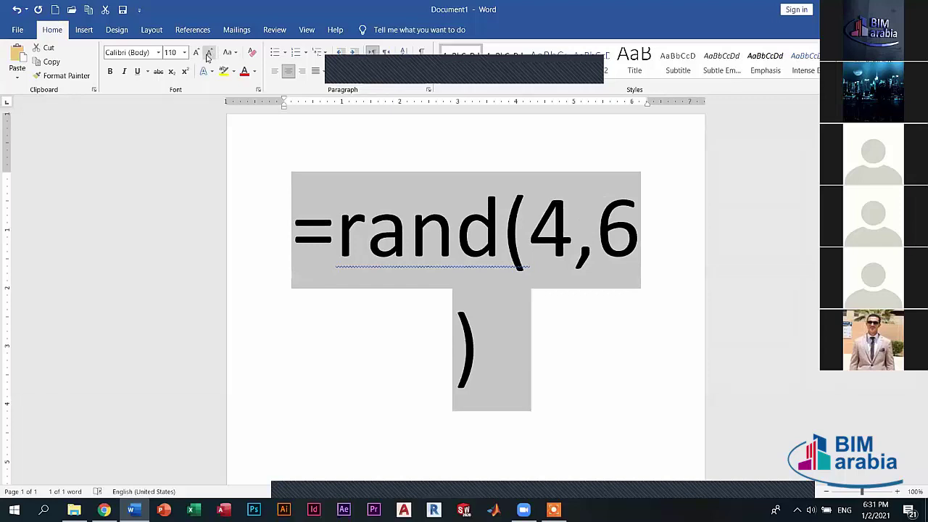
pyautogui.click(208, 53)
pyautogui.click(400, 296)
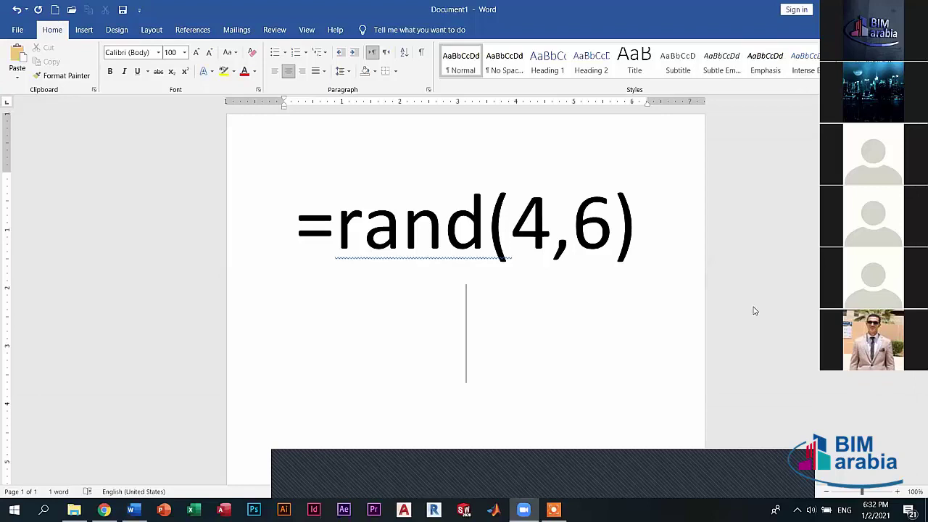
# Minimize Word with Windows+D so the desktop shows, leaving the unexpanded =rand(4,6) line
pyautogui.press('super+d')
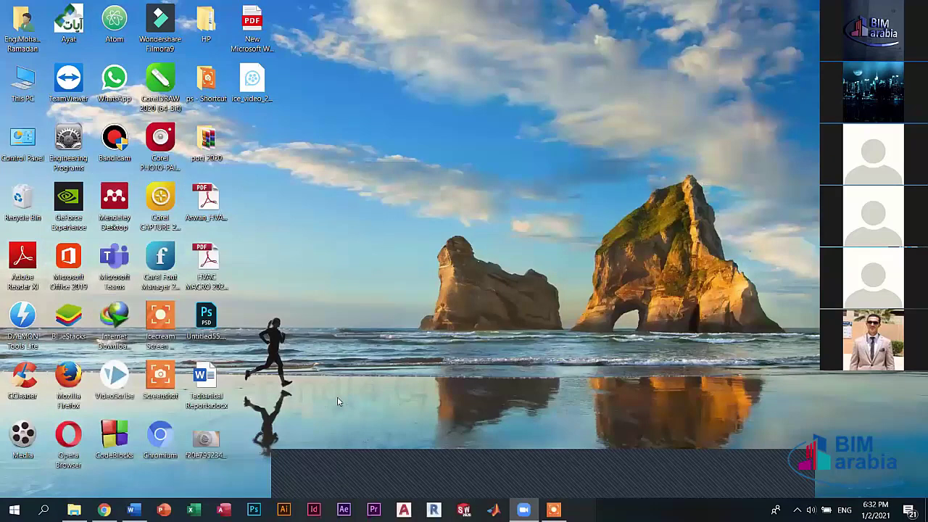
# Send everyone the Arabic Zoom chat message 'هنطبط الموعيد مع بعض ان شاء الله في نهاية المحاضرة', close chat, return to Word
pyautogui.hotkey('alt', 'h')
pyautogui.hotkey('alt', 'shift')
pyautogui.write('هنطبط')
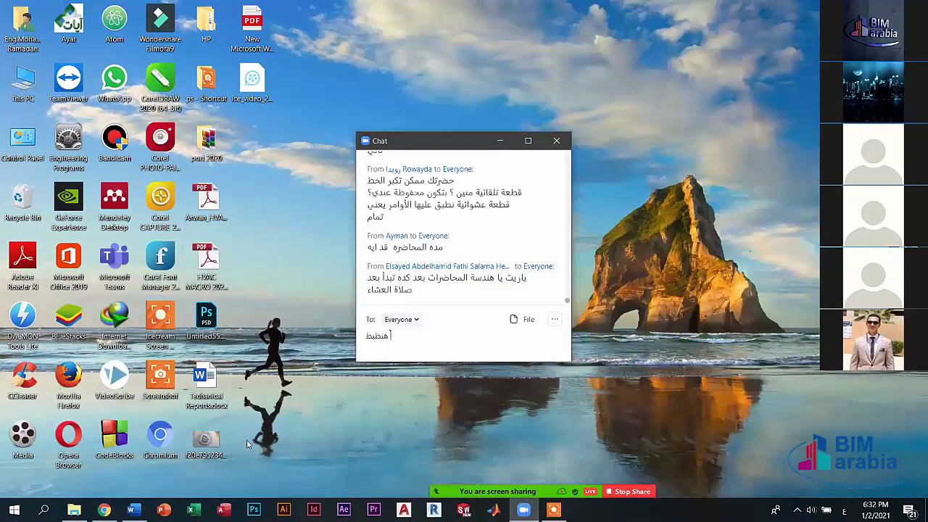
pyautogui.write(' الموا')
pyautogui.write('عيد')
pyautogui.write(' مع بعض ان')
pyautogui.write(' شاء الله')
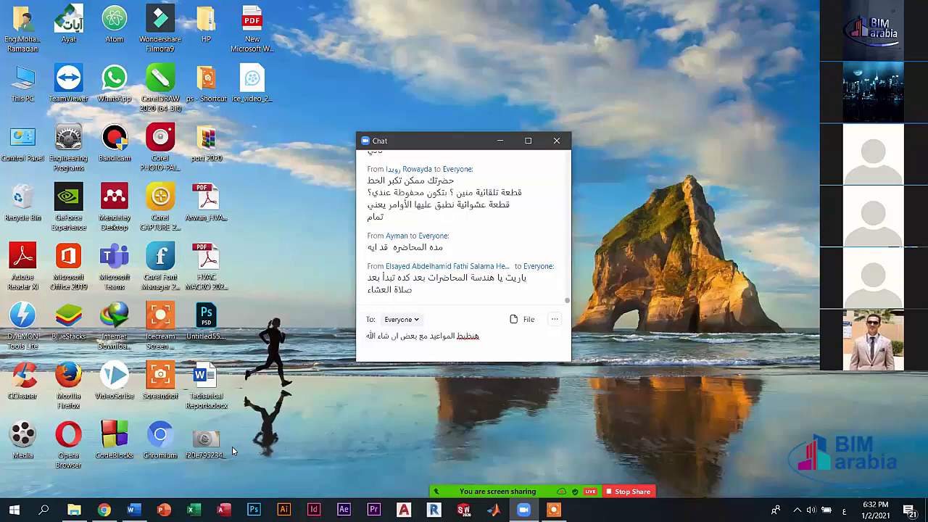
pyautogui.write(' ف')
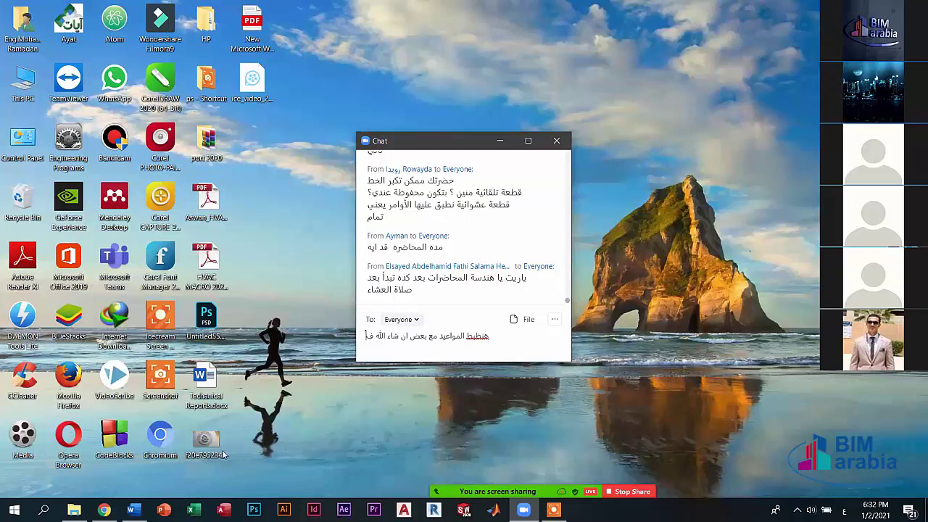
pyautogui.write('ي نهاية المحاضرة')
pyautogui.press('Return')
pyautogui.click(556, 140)
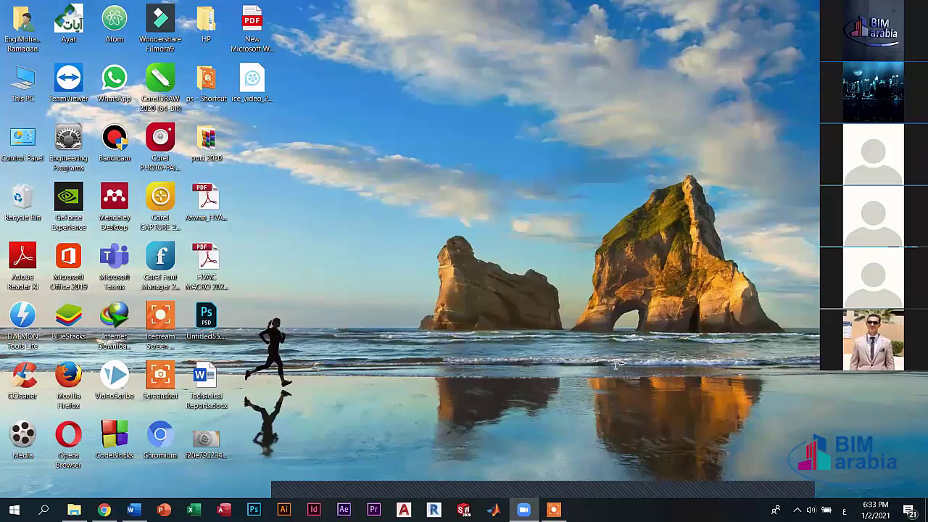
pyautogui.hotkey('alt', 'Tab')
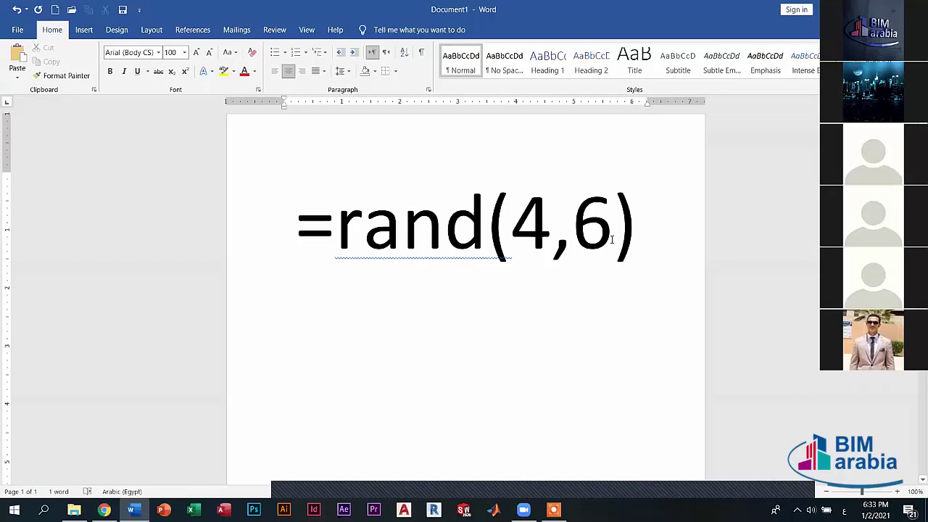
# Colour the 4 in =rand(4,6) red
pyautogui.moveTo(552, 239); pyautogui.dragTo(513, 239)
pyautogui.moveTo(612, 240); pyautogui.dragTo(536, 239)
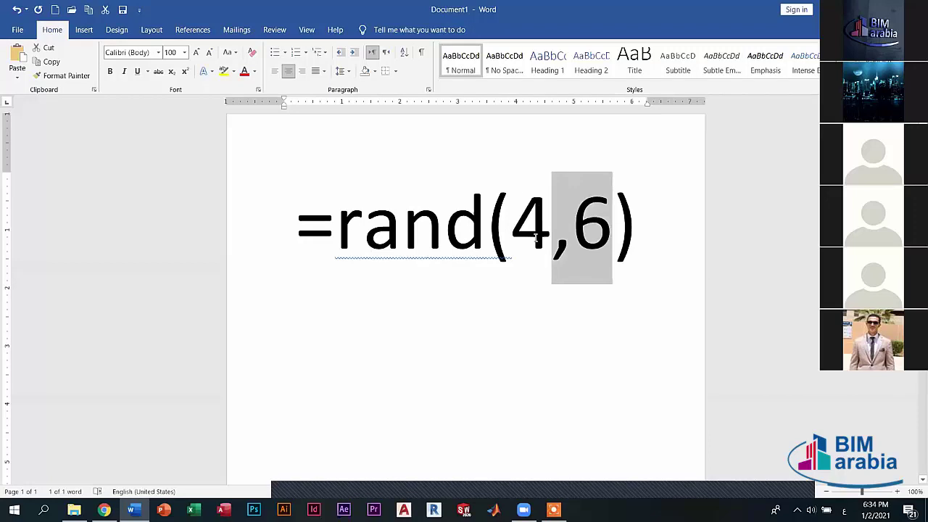
pyautogui.press('Right')
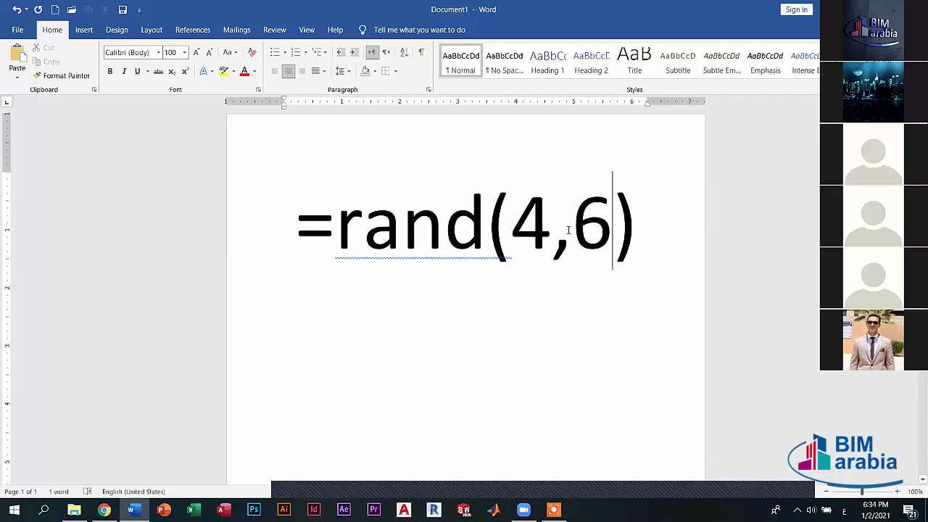
pyautogui.doubleClick(538, 222)
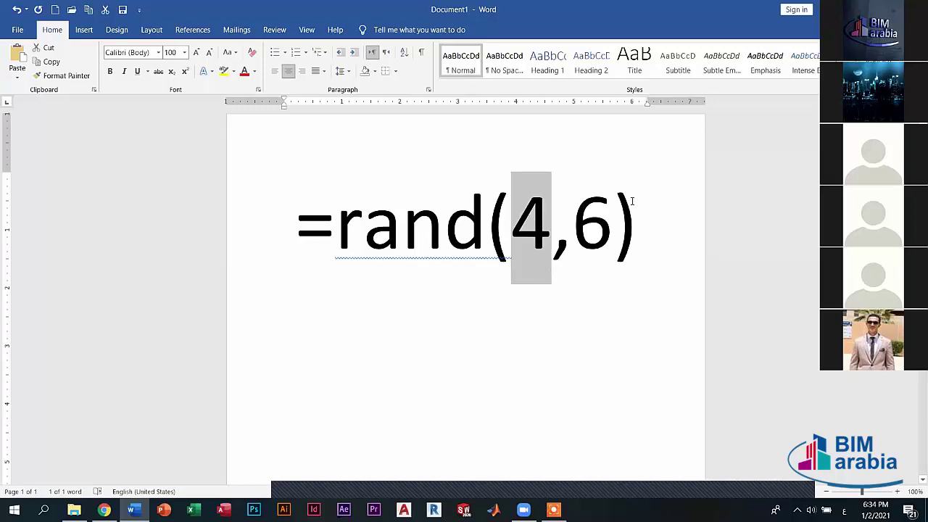
pyautogui.doubleClick(593, 233)
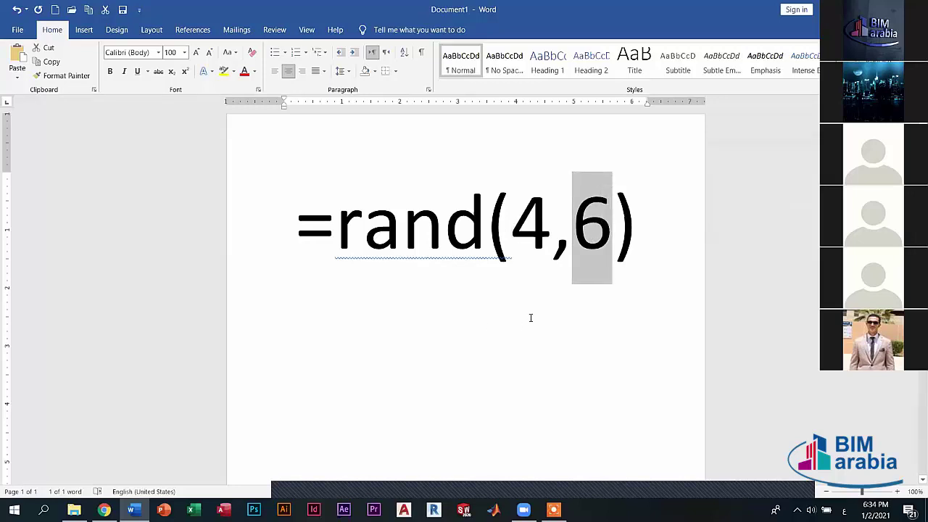
pyautogui.doubleClick(532, 231)
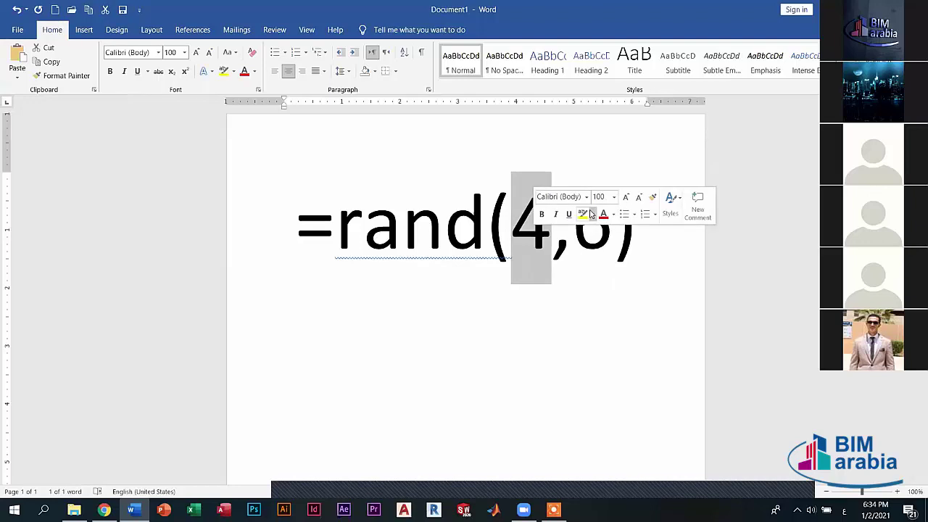
pyautogui.click(602, 214)
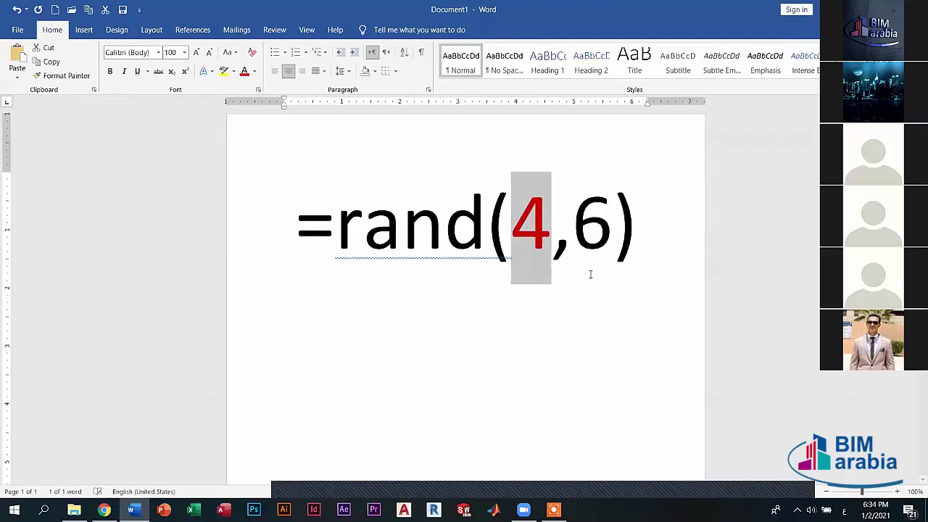
# Colour the 6 in =rand(4,6) blue
pyautogui.click(588, 231)
pyautogui.doubleClick(594, 243)
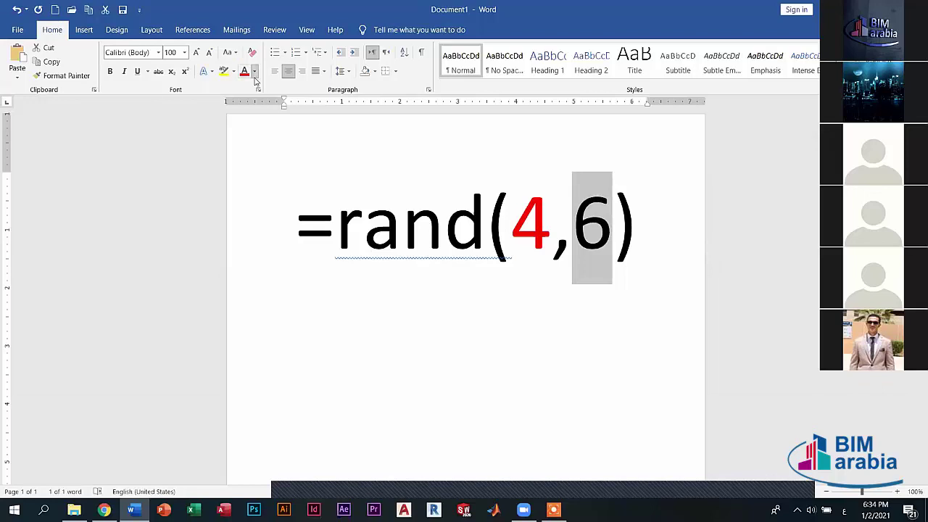
pyautogui.click(254, 72)
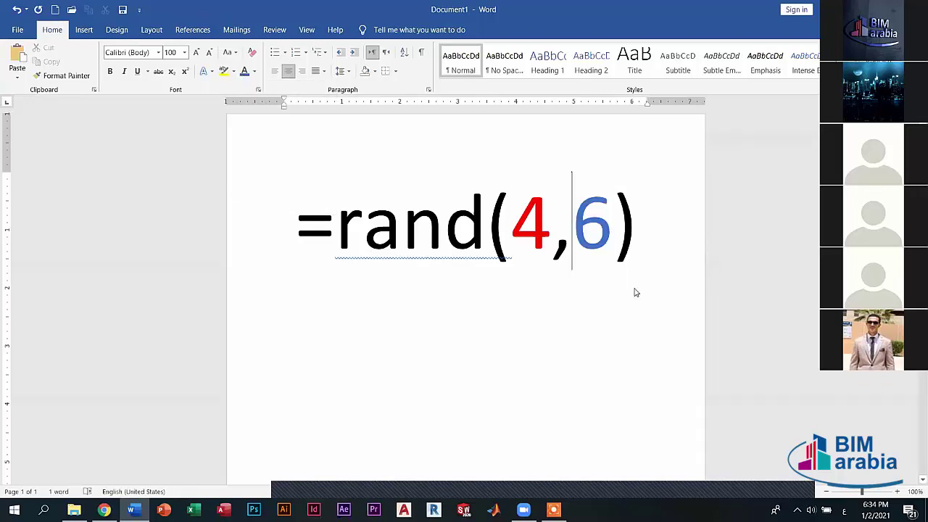
pyautogui.press('End')
# Shrink the =rand(4,6) line to 20 pt and expand it into sample paragraphs
pyautogui.tripleClick(464, 231)
pyautogui.click(208, 54)
pyautogui.click(208, 53)
pyautogui.click(208, 54)
pyautogui.click(208, 54)
pyautogui.click(208, 54)
pyautogui.click(208, 54)
pyautogui.click(208, 54)
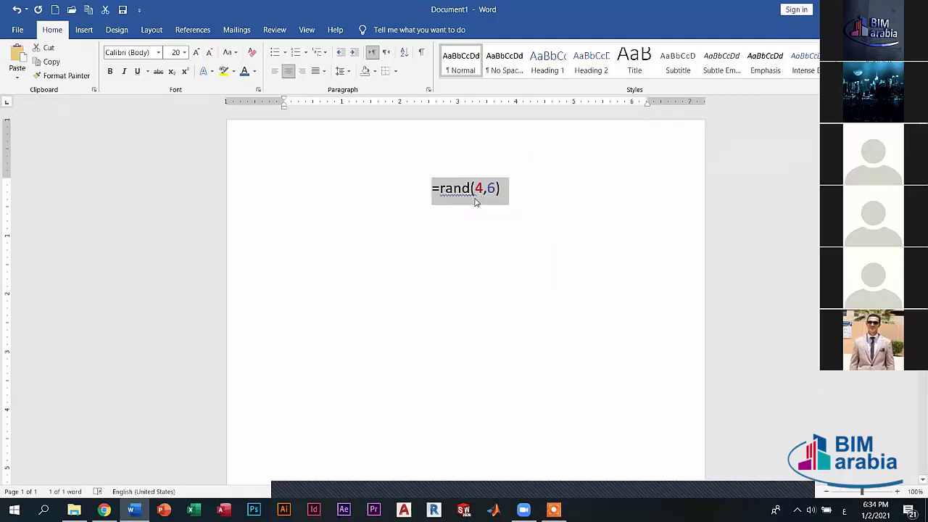
pyautogui.press('End')
pyautogui.press('Return')
pyautogui.scroll(-4, 507, 217)
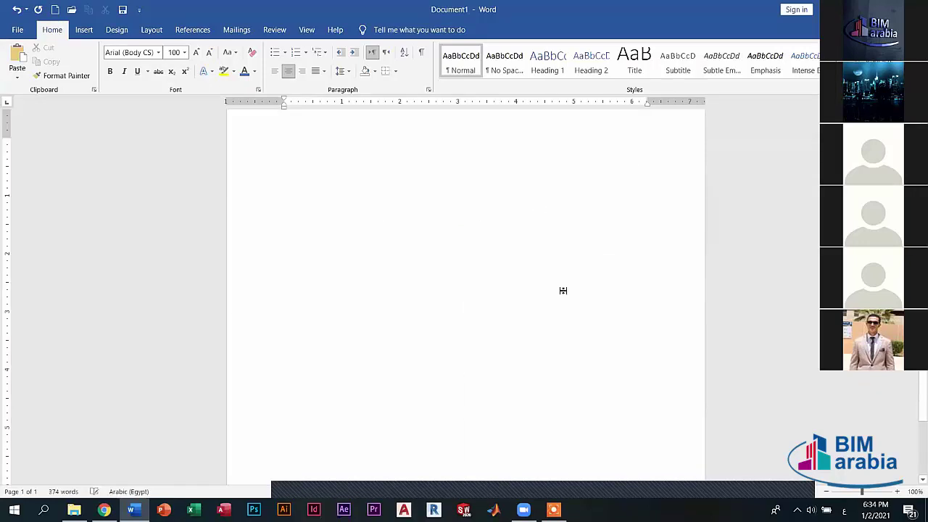
pyautogui.scroll(3, 571, 260)
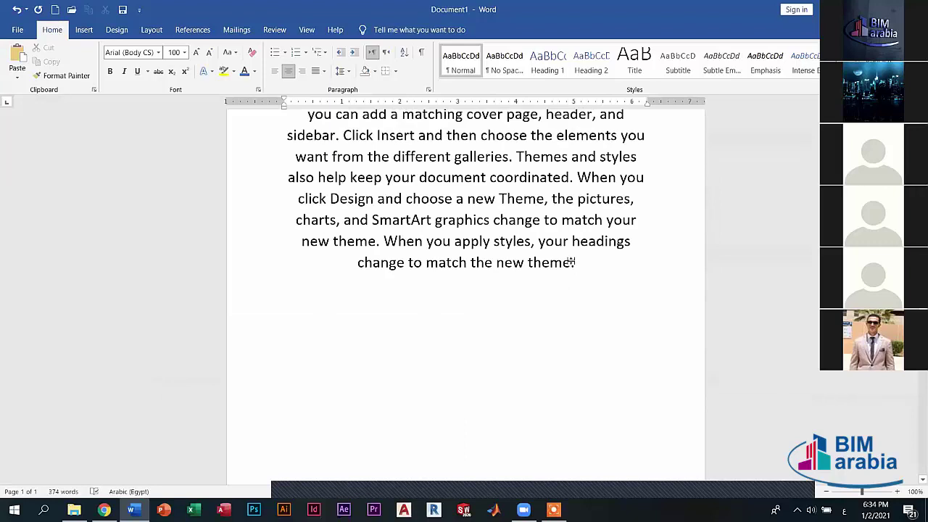
# Shrink all the document text to 14 pt and minimize Word
pyautogui.hotkey('ctrl', 'a')
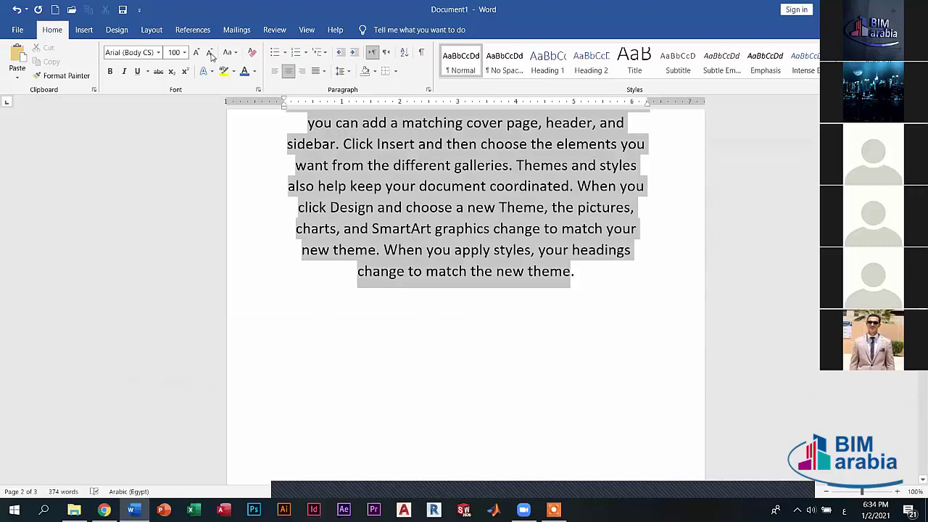
pyautogui.click(209, 53)
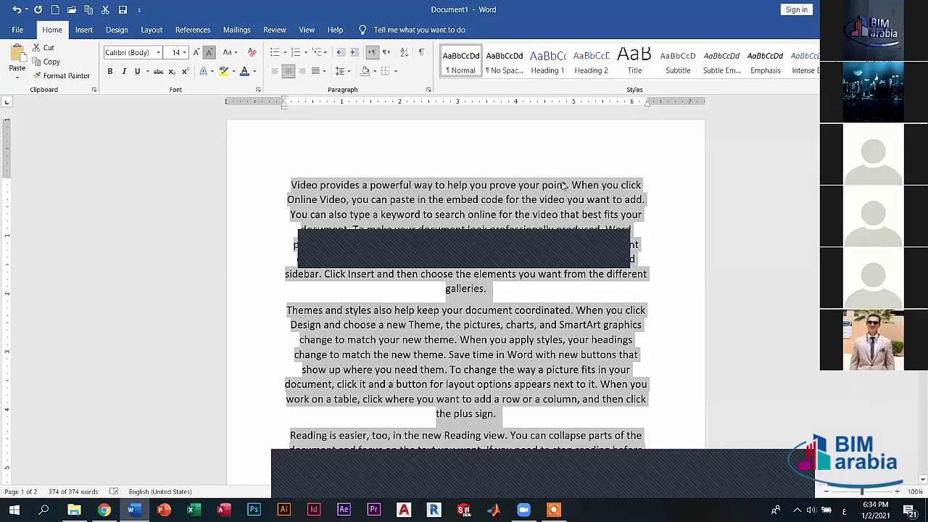
pyautogui.press('super+d')
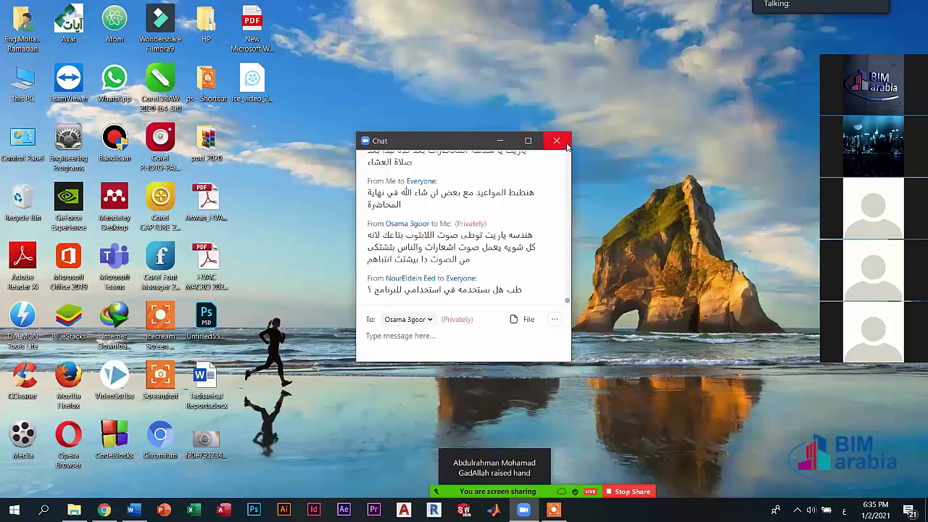
# Close the Zoom meeting chat window, leaving only the desktop visible
pyautogui.click(567, 145)
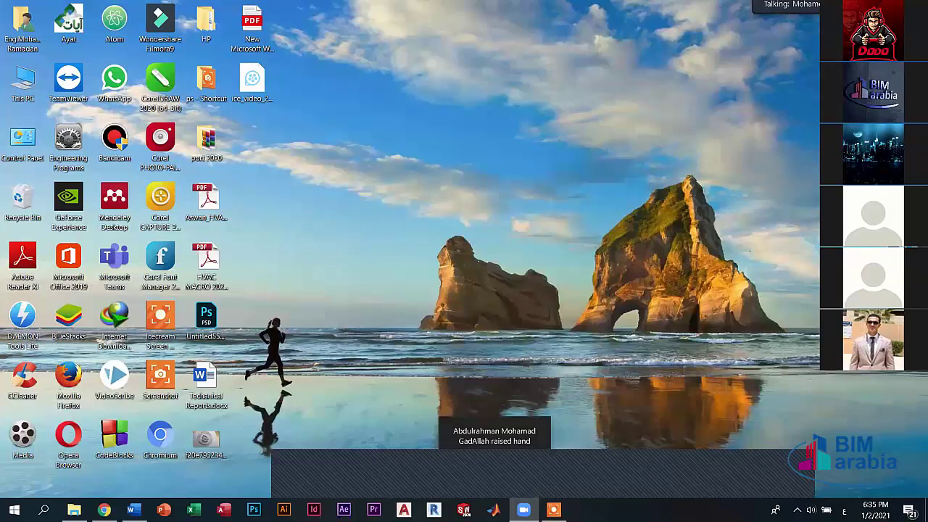
# Switch back to Word, now showing an empty Document1 at 100 pt
pyautogui.hotkey('alt', 'Tab')
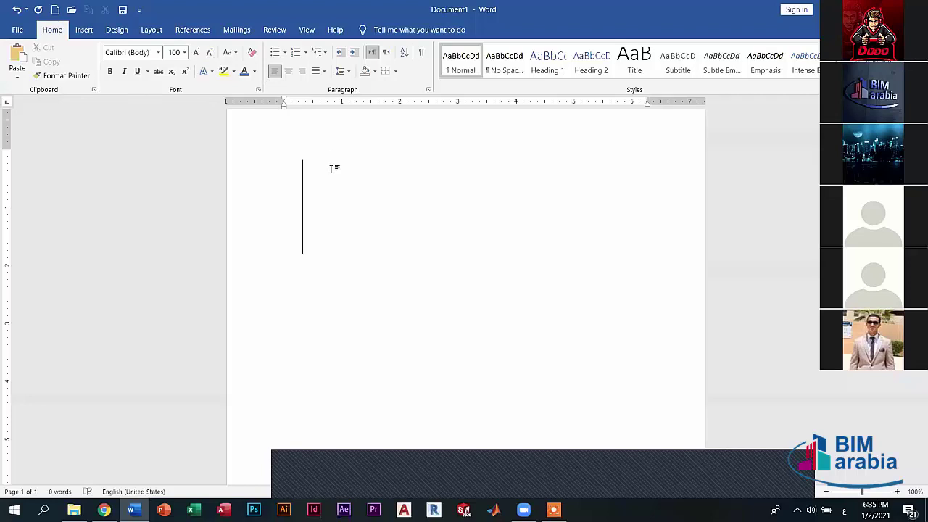
# Enter =rand() in English to generate sample paragraphs, then select all the text
pyautogui.hotkey('ctrl', 'z')
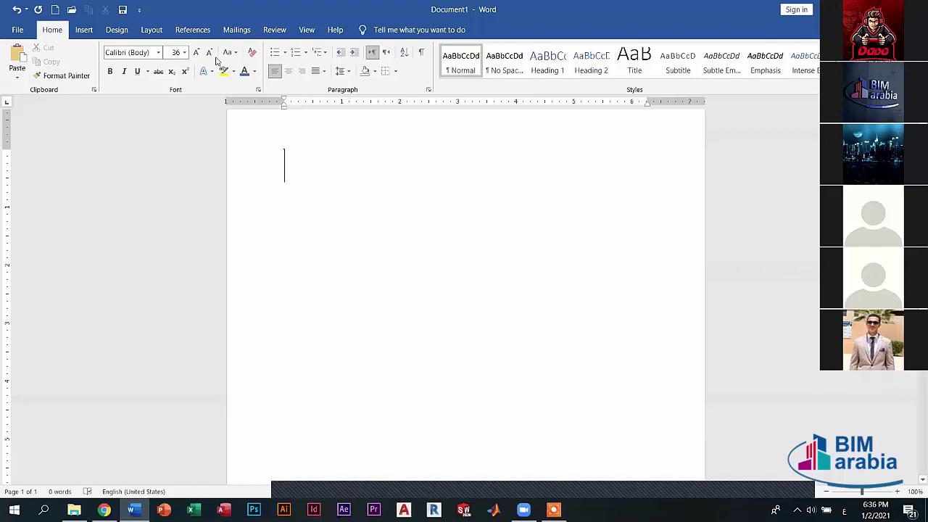
pyautogui.write('=')
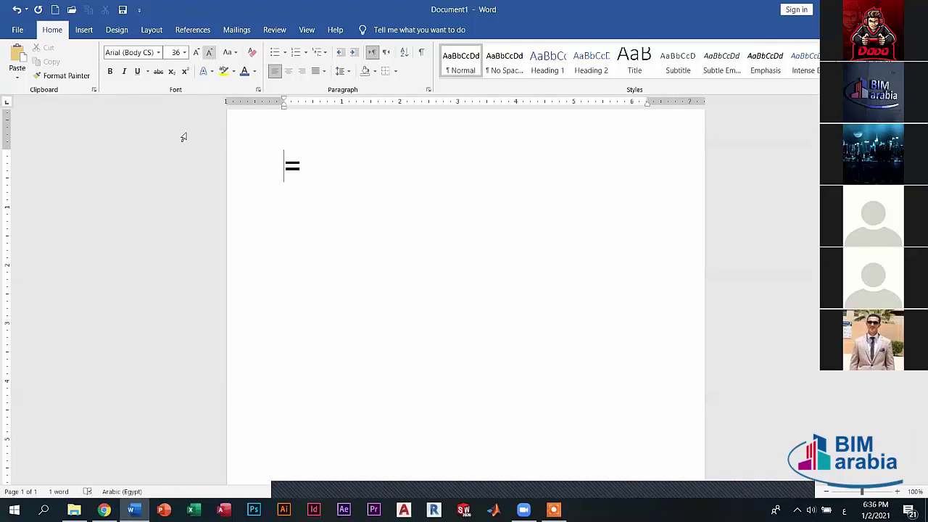
pyautogui.hotkey('ctrl', 'z')
pyautogui.write('ق')
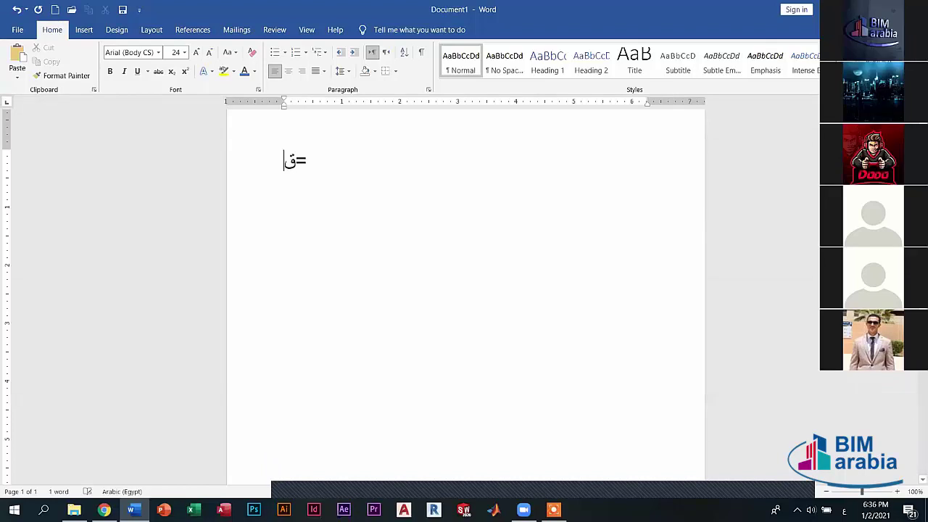
pyautogui.write('ش')
pyautogui.press('BackSpace')
pyautogui.press('BackSpace')
pyautogui.hotkey('alt', 'shift')
pyautogui.write('ran')
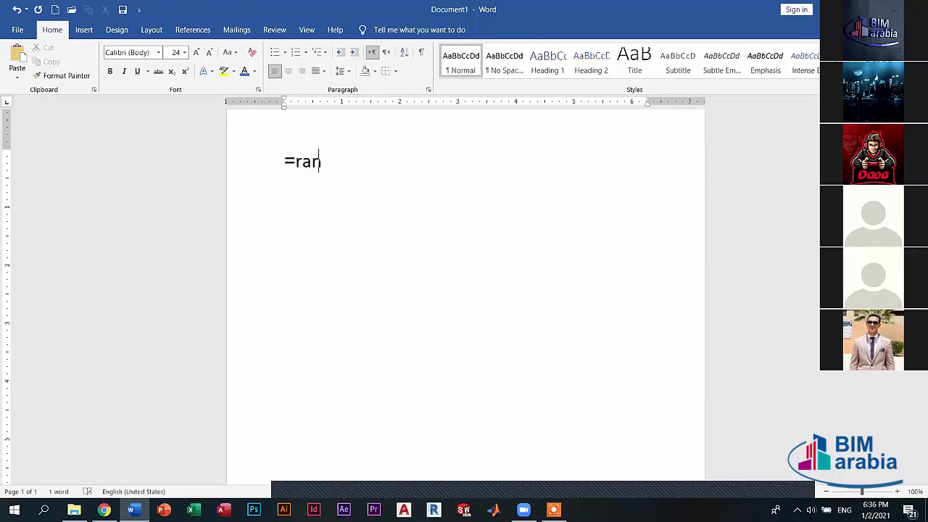
pyautogui.write('d')
pyautogui.write('()')
pyautogui.press('Return')
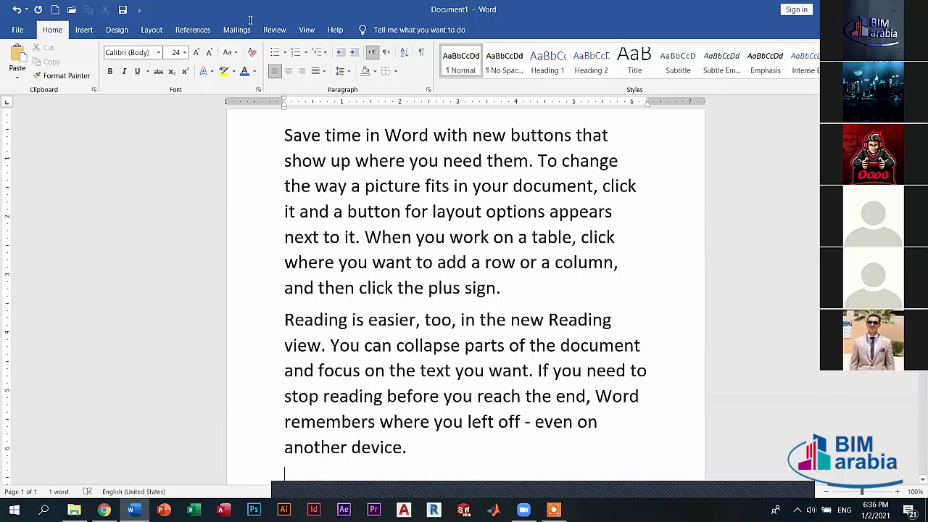
pyautogui.hotkey('ctrl', 'a')
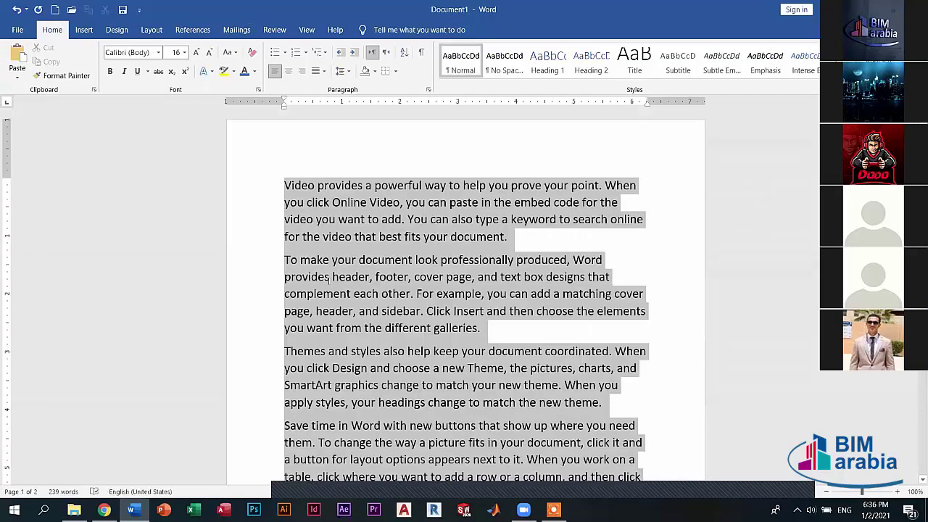
# Select the opening words of the second paragraph, then the single word 'header'
pyautogui.click(285, 258)
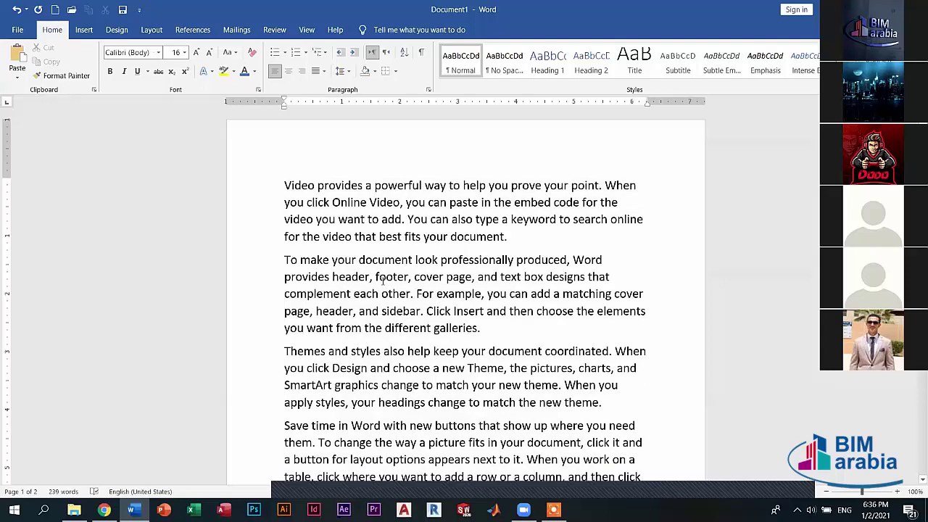
pyautogui.hotkey('ctrl', 'shift', 'Right')
pyautogui.hotkey('ctrl', 'shift', 'Right')
pyautogui.hotkey('ctrl', 'shift', 'Right')
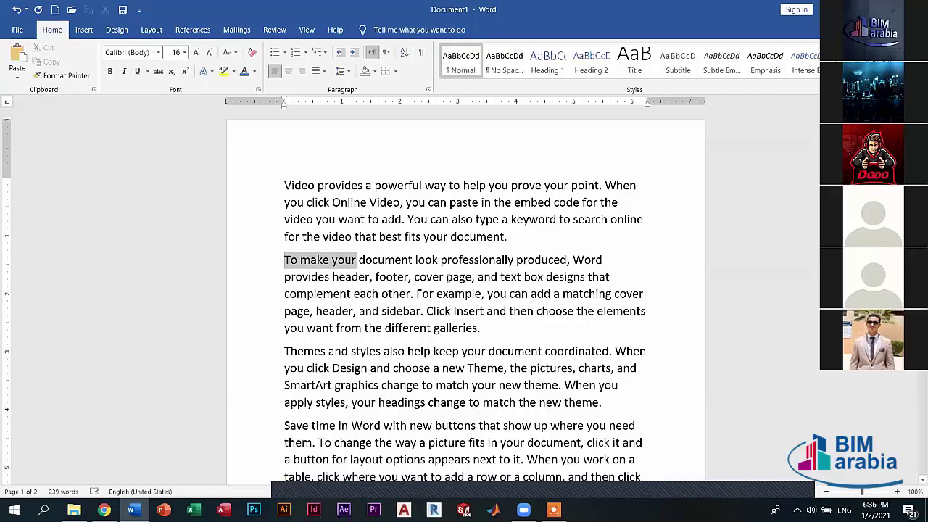
pyautogui.doubleClick(350, 276)
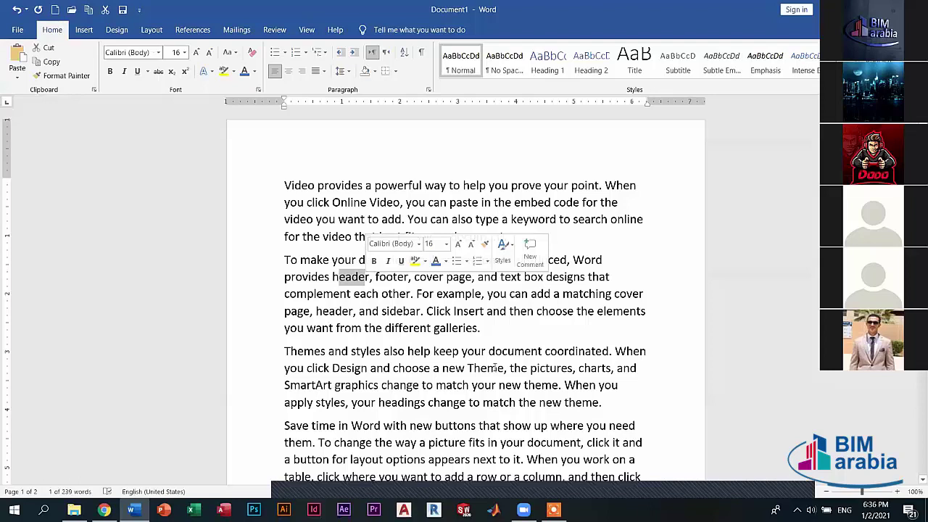
pyautogui.click(536, 440)
pyautogui.scroll(-1, 536, 440)
pyautogui.scroll(-2, 593, 401)
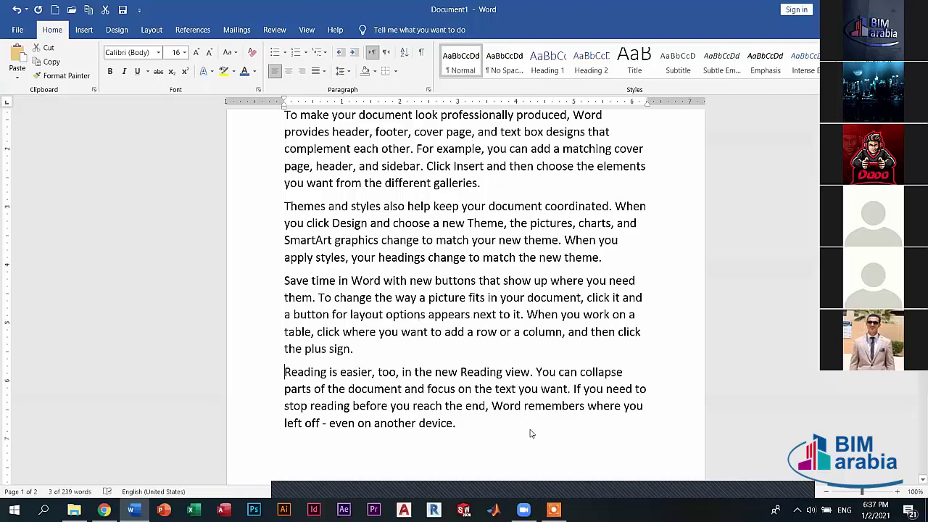
# Select the 'Reading is easier' paragraph, view Insert then Home, select all, and minimize Word
pyautogui.hotkey('ctrl', 'shift', 'Right')
pyautogui.hotkey('ctrl', 'shift', 'Right')
pyautogui.hotkey('ctrl', 'shift', 'Right')
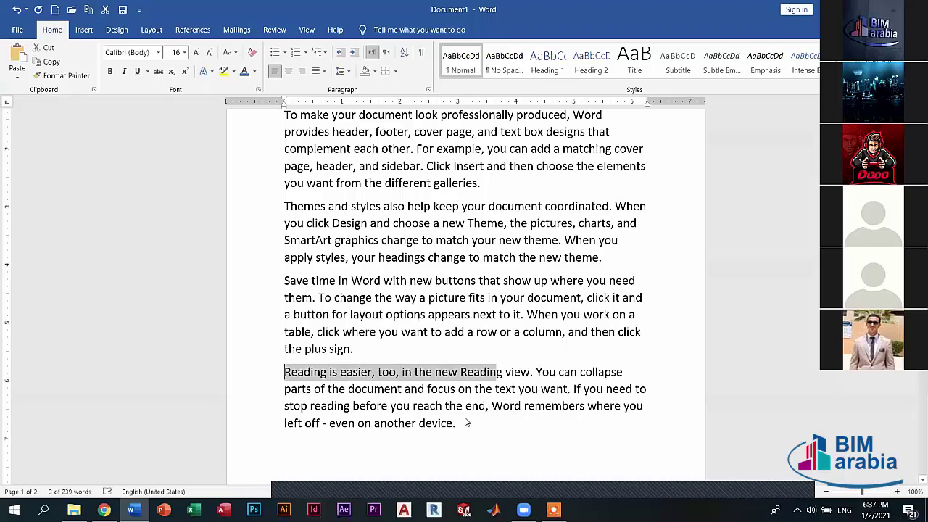
pyautogui.hotkey('ctrl', 'shift', 'Down')
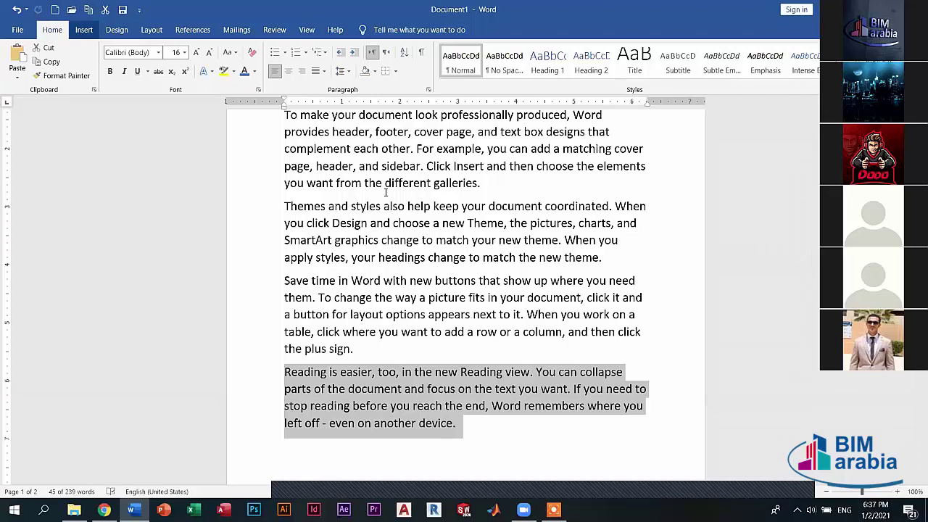
pyautogui.hotkey('alt', 'n')
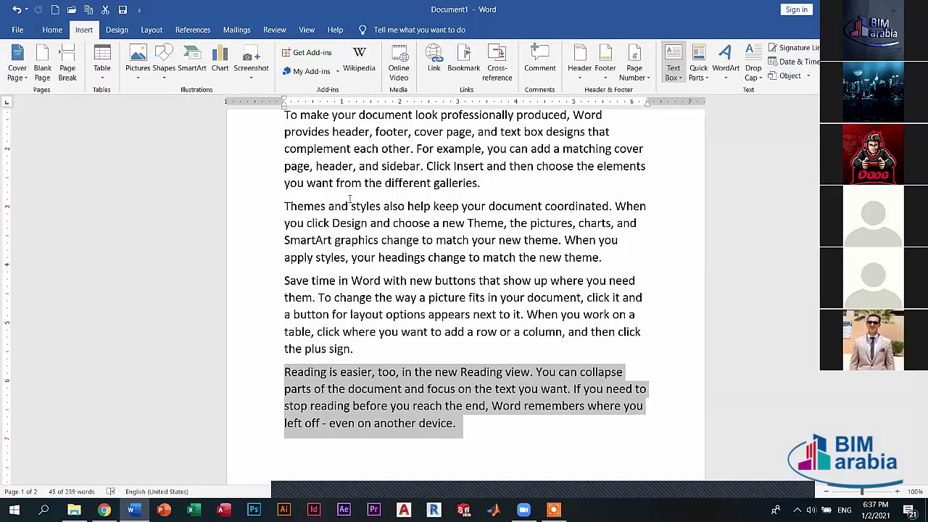
pyautogui.scroll(3, 348, 199)
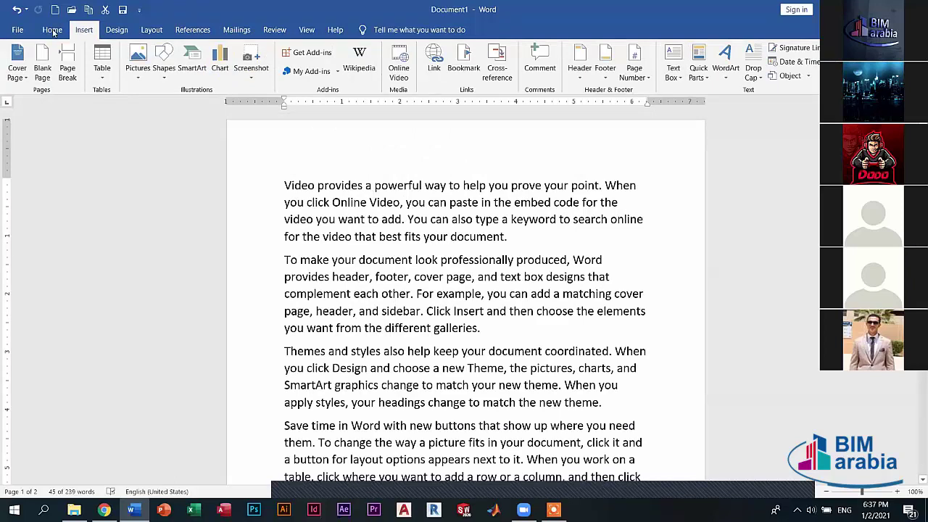
pyautogui.scroll(-2, 426, 279)
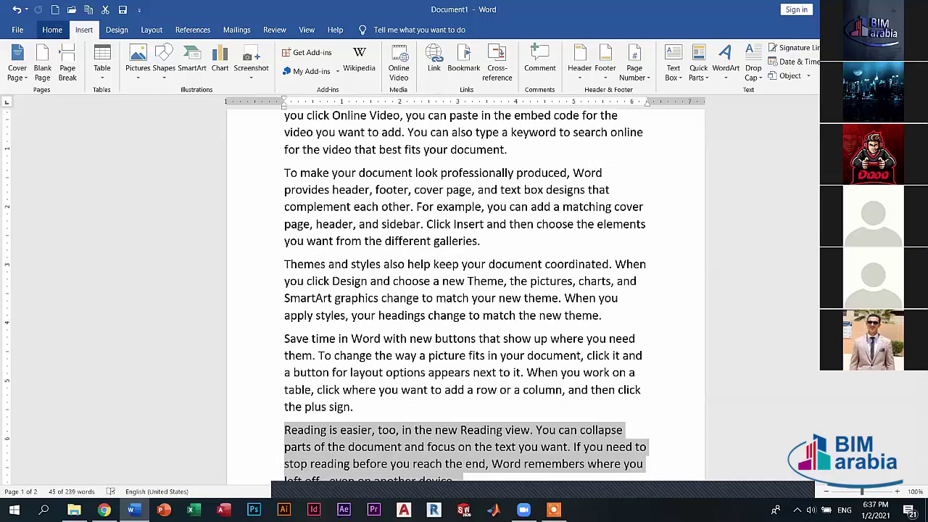
pyautogui.click(52, 30)
pyautogui.scroll(-3, 799, 120)
pyautogui.hotkey('ctrl', 'a')
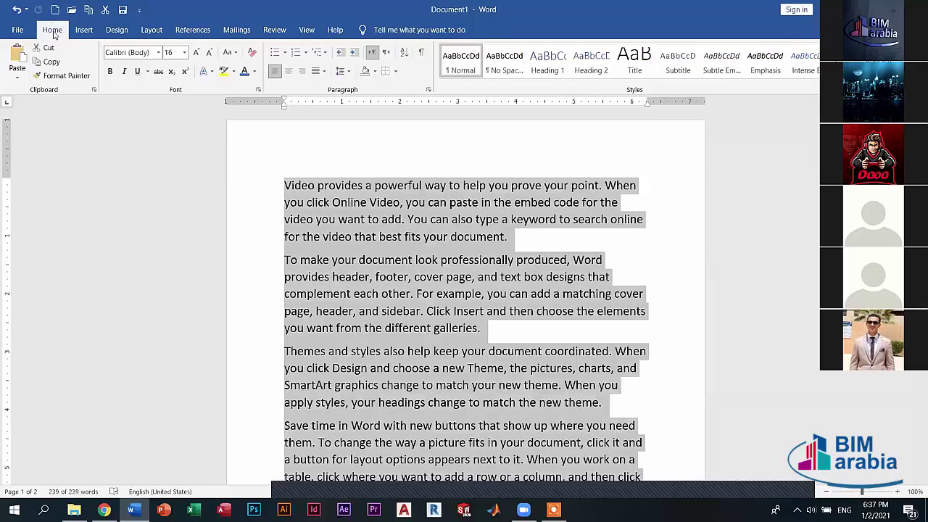
pyautogui.press('super+d')
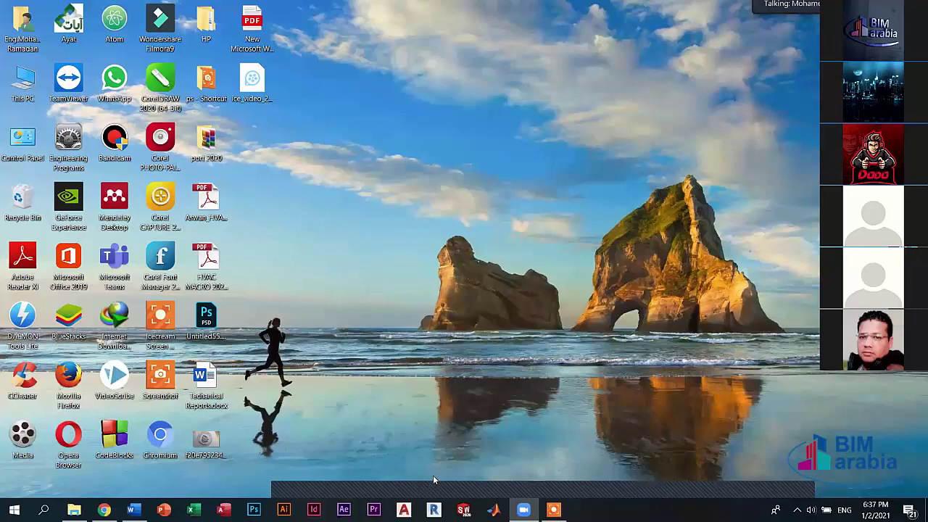
# Restore Word showing Document1's 239 words of 16 pt sample text
pyautogui.hotkey('alt', 'Tab')
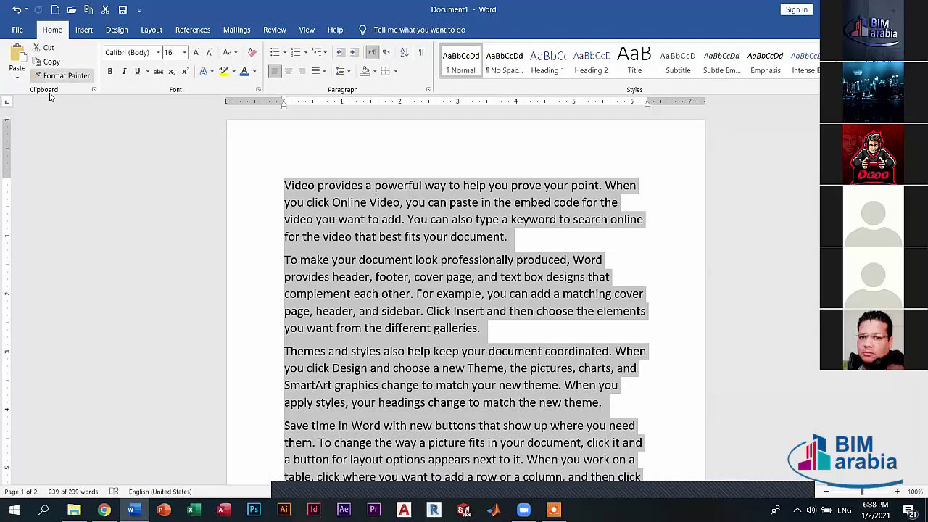
# Place the cursor in the first paragraph, turn on Format Painter, and minimize Word
pyautogui.press('Left')
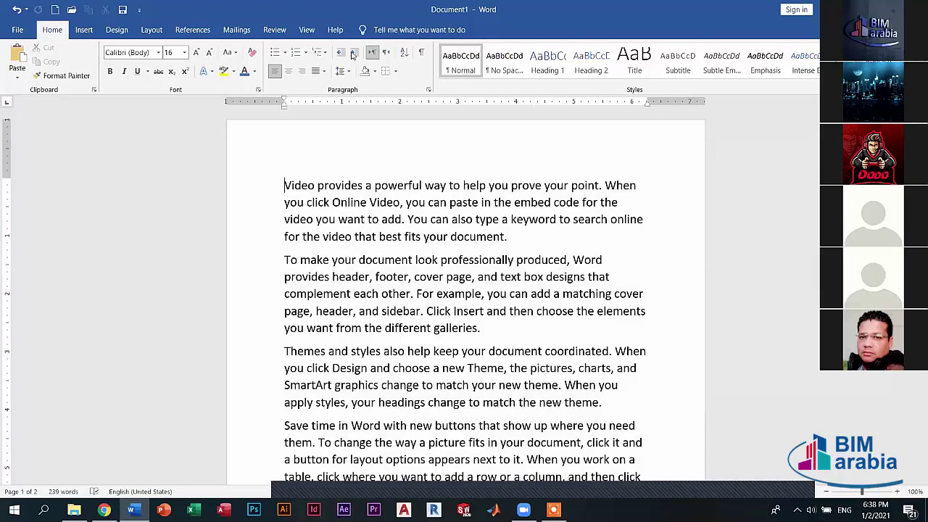
pyautogui.scroll(-1, 121, 48)
pyautogui.scroll(1, 21, 80)
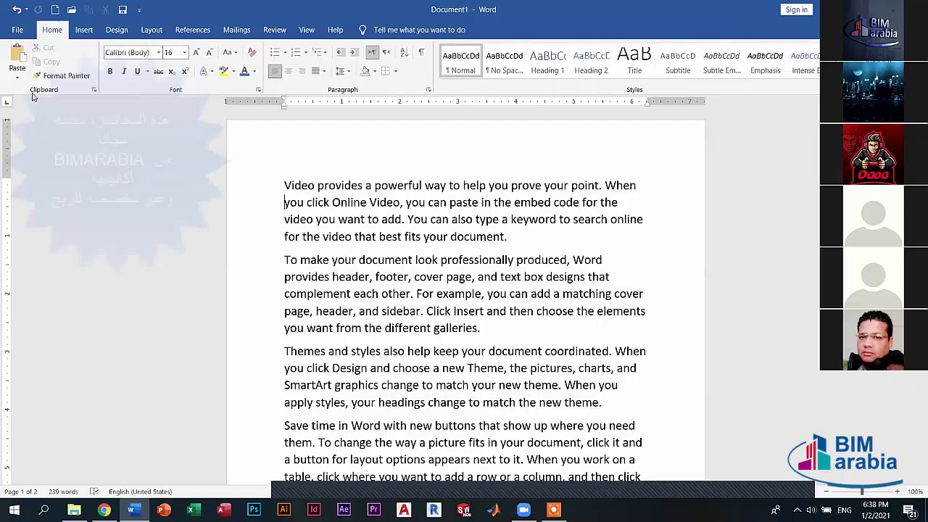
pyautogui.press('Down')
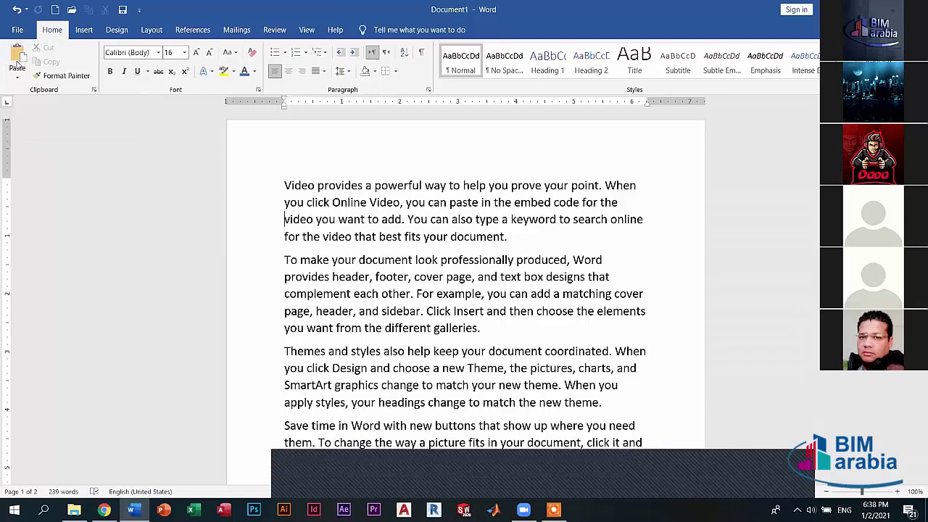
pyautogui.click(62, 77)
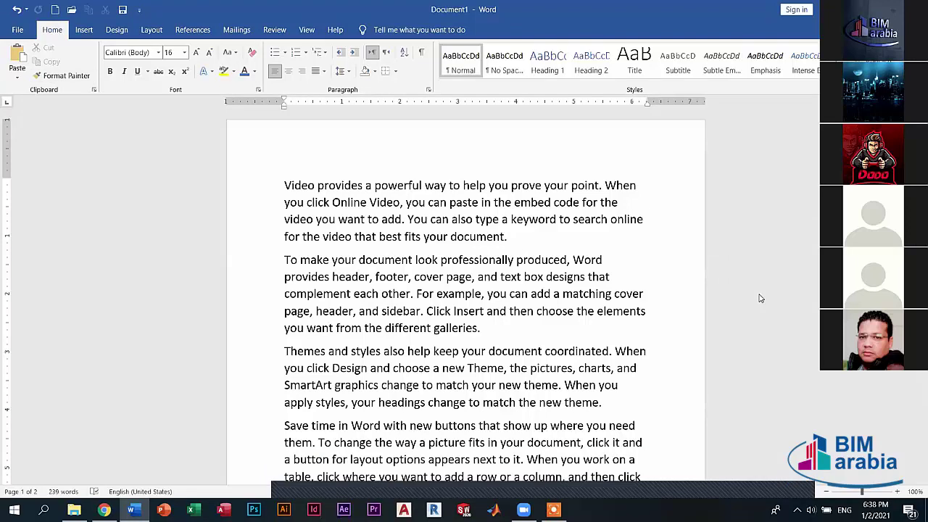
pyautogui.press('super+d')
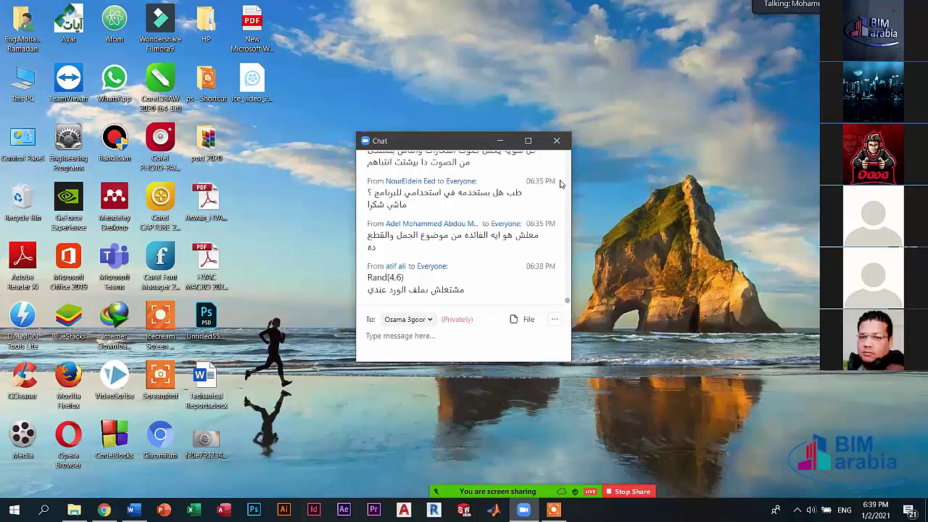
# Close the Zoom chat window to get back to the Word sample paragraphs
pyautogui.click(557, 141)
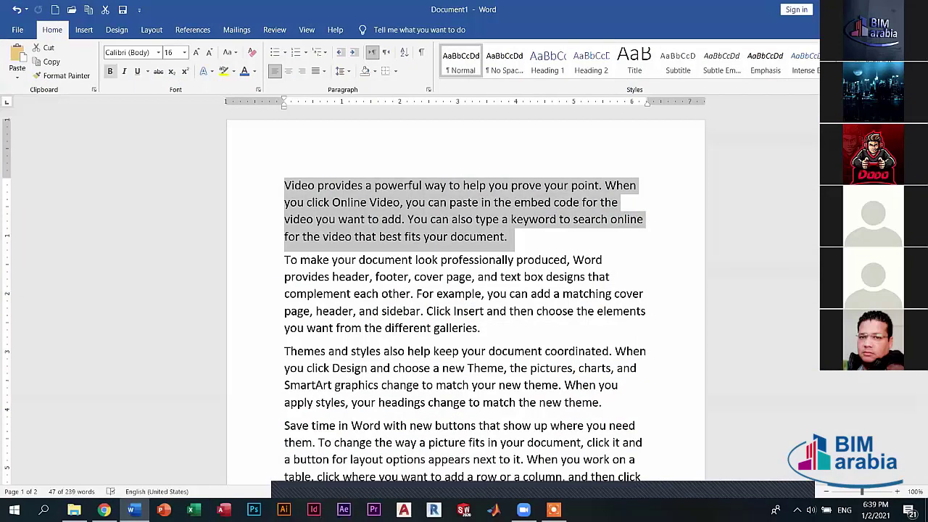
# Select the whole bold first paragraph and make it italic
pyautogui.click(109, 71)
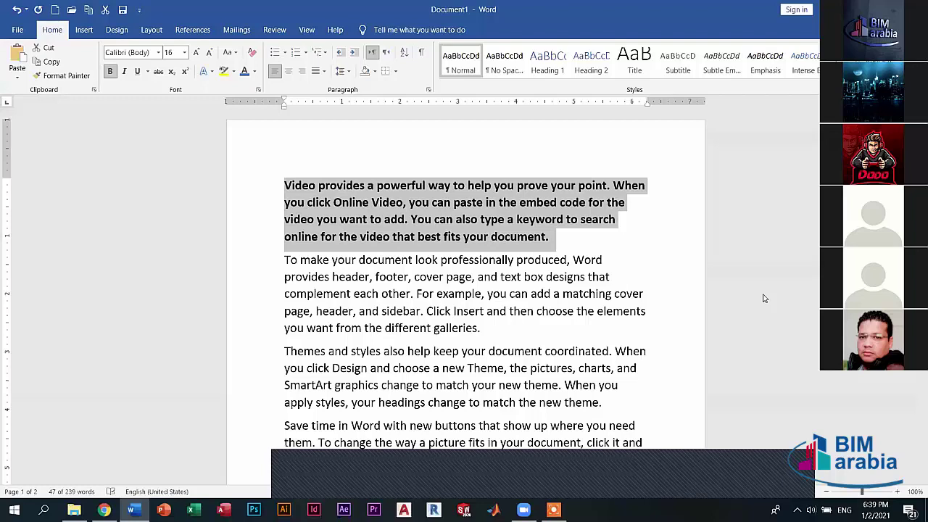
pyautogui.press('super+d')
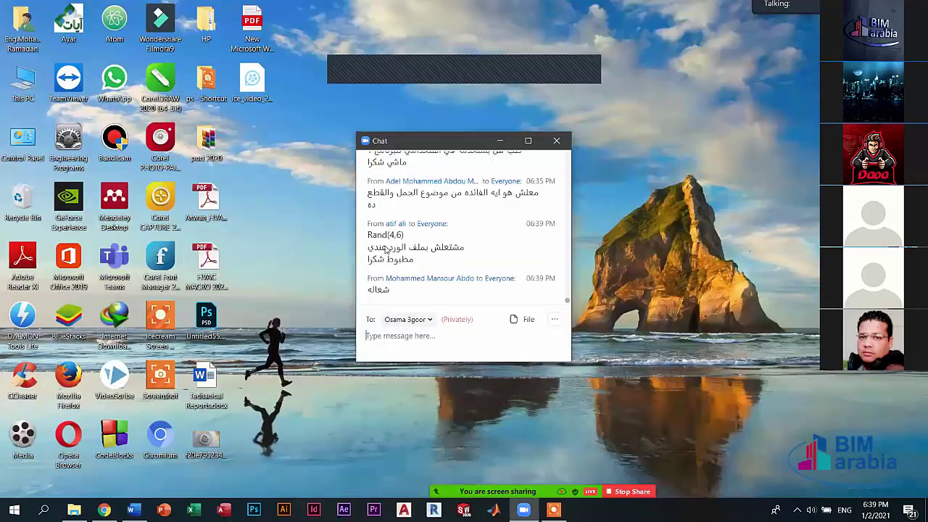
pyautogui.press('super+d')
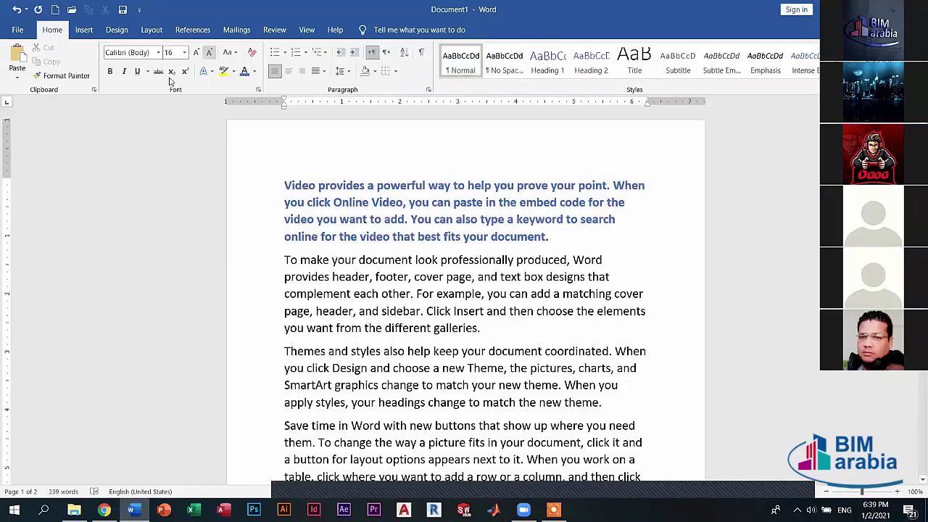
pyautogui.hotkey('ctrl', 'i')
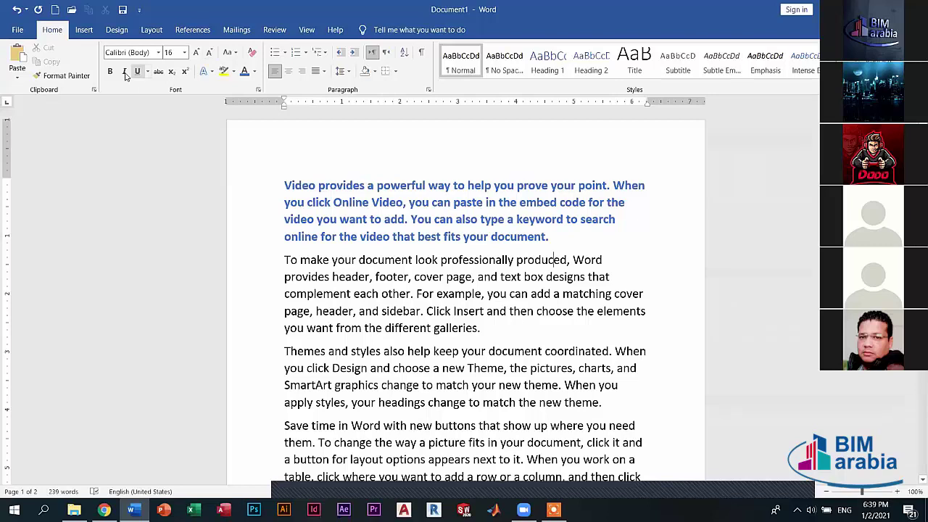
pyautogui.hotkey('ctrl', 'i')
pyautogui.press('Up')
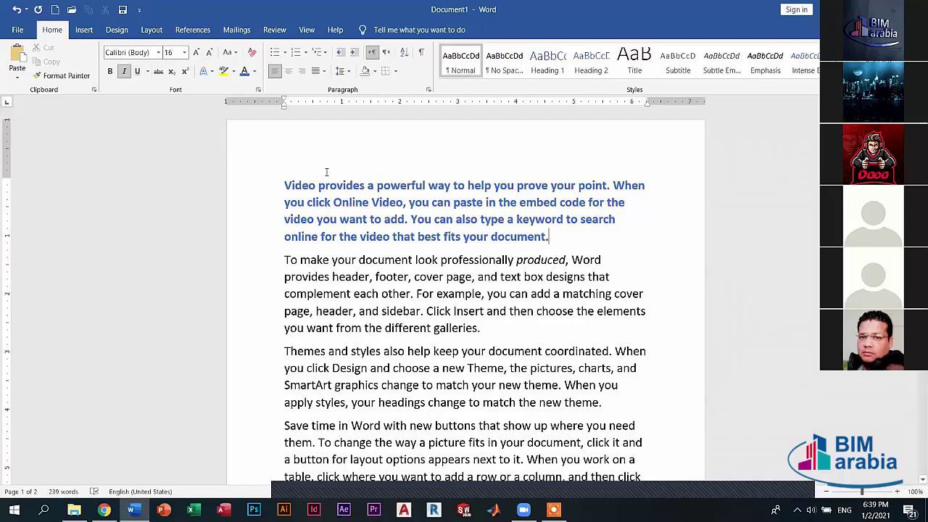
pyautogui.hotkey('ctrl', 'shift', 'Up')
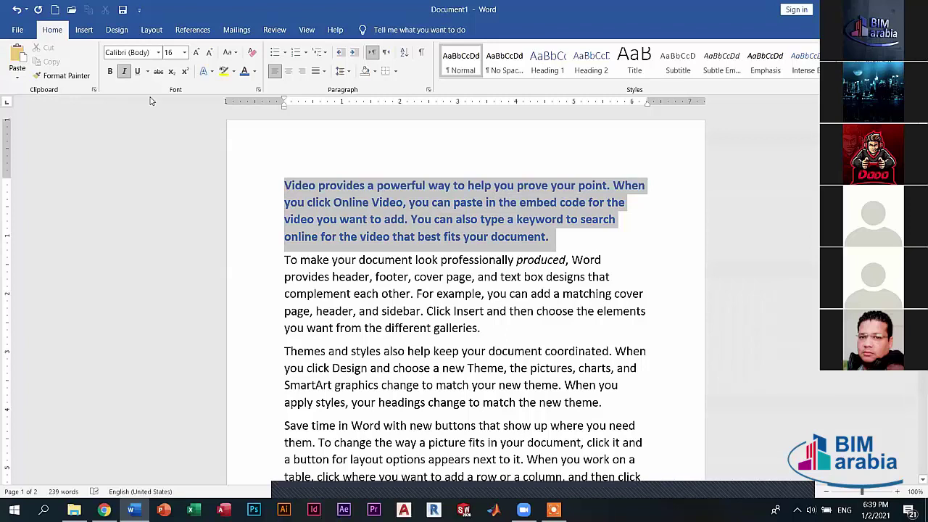
pyautogui.hotkey('ctrl', 'i')
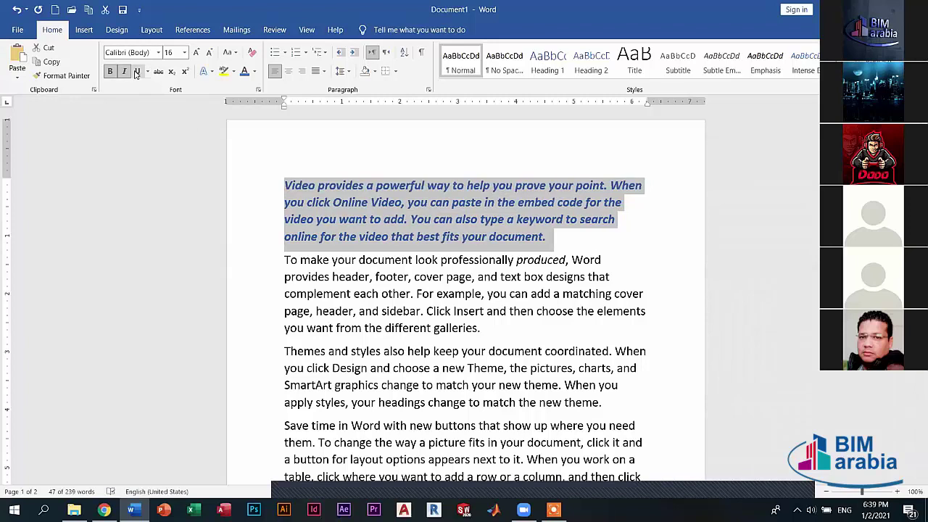
# Underline the first paragraph and give it the orange outlined text effect
pyautogui.click(137, 72)
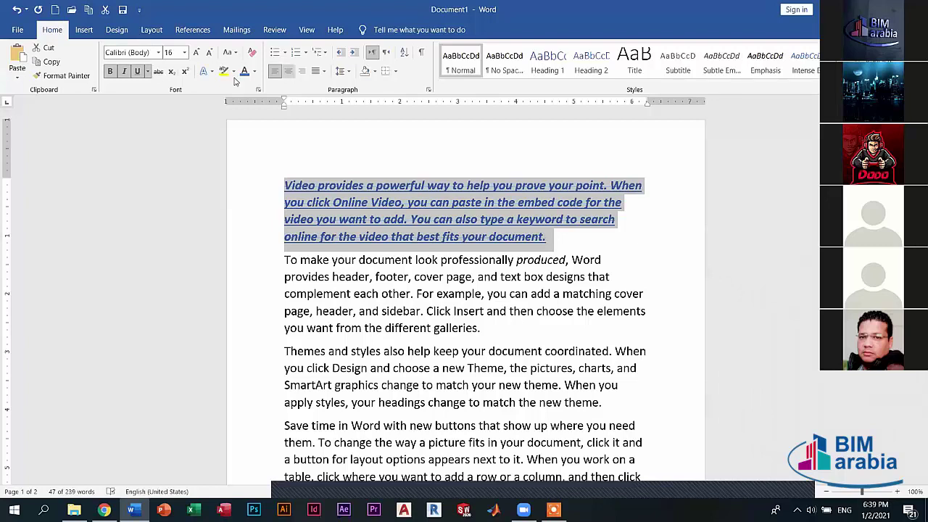
pyautogui.click(213, 71)
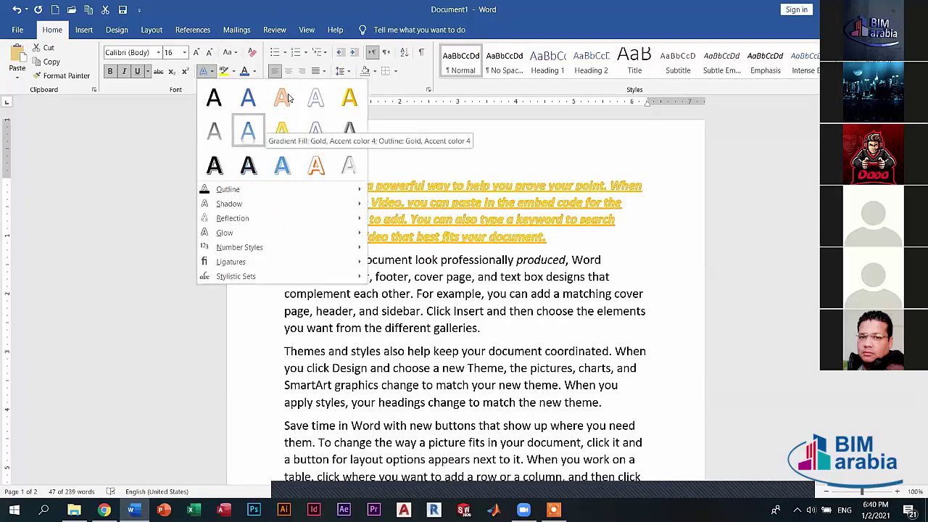
pyautogui.click(551, 234)
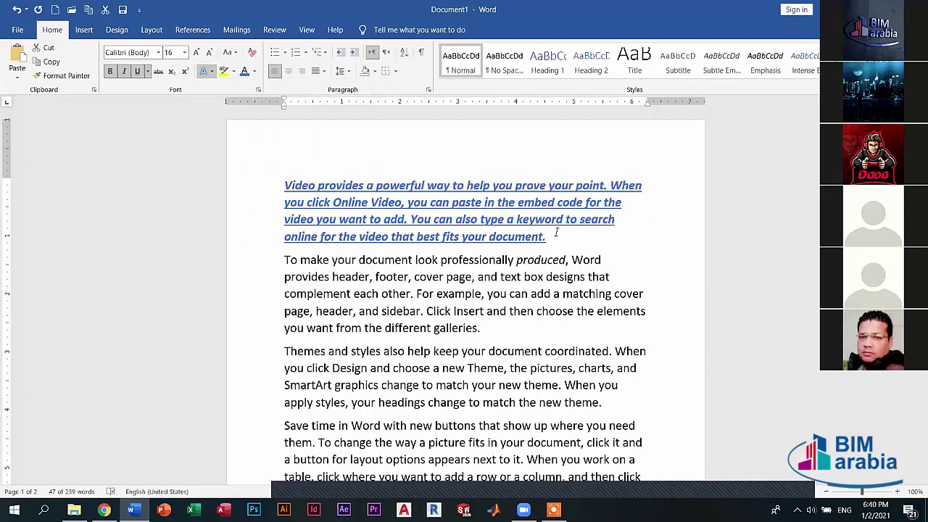
pyautogui.hotkey('ctrl', 'z')
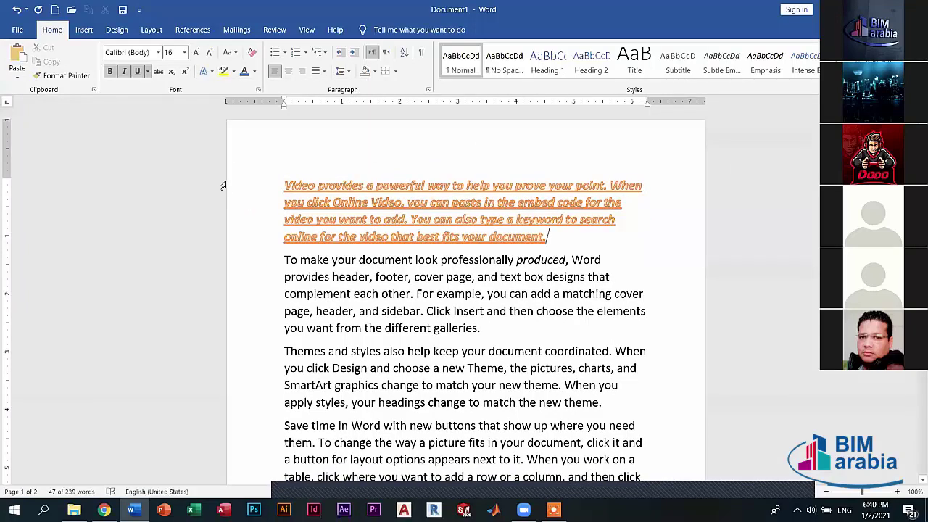
pyautogui.click(375, 148)
pyautogui.moveTo(545, 237); pyautogui.dragTo(375, 148)
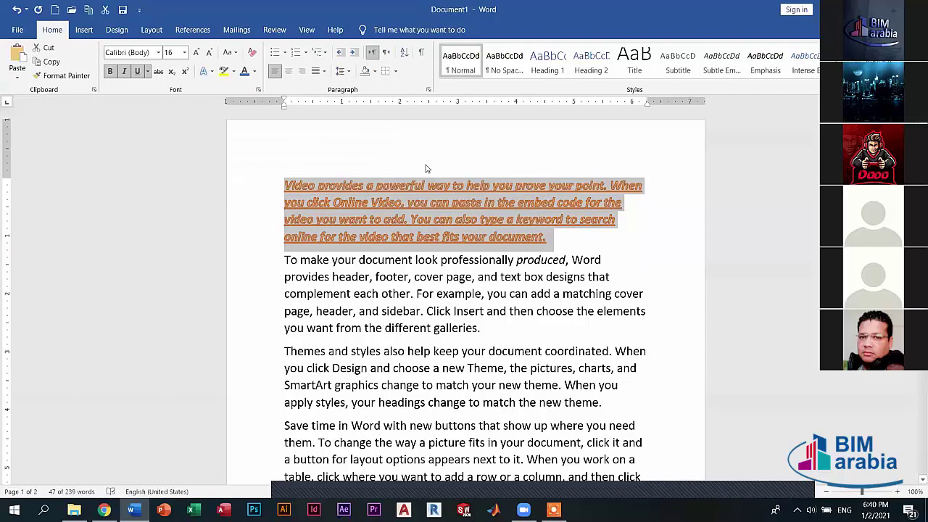
pyautogui.click(543, 236)
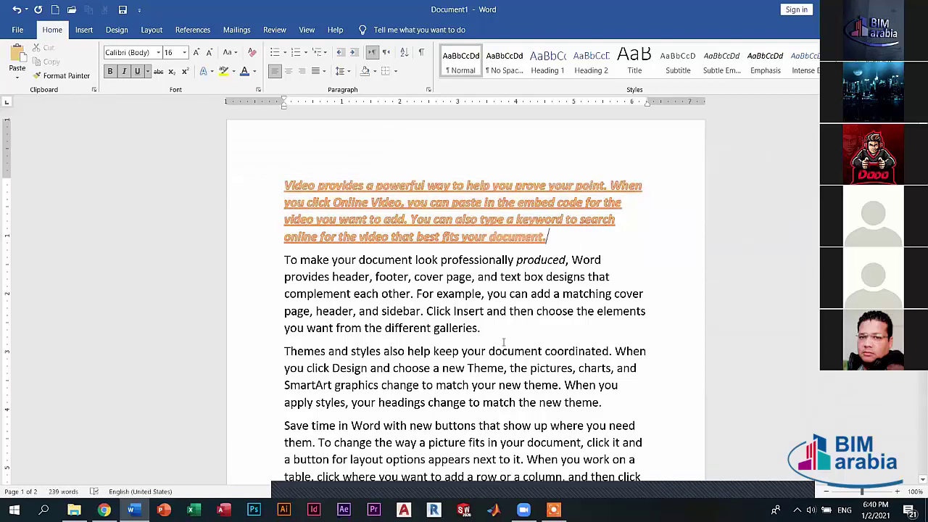
pyautogui.keyDown('ctrl'); pyautogui.click(500, 331); pyautogui.keyUp('ctrl')
pyautogui.tripleClick(313, 266)
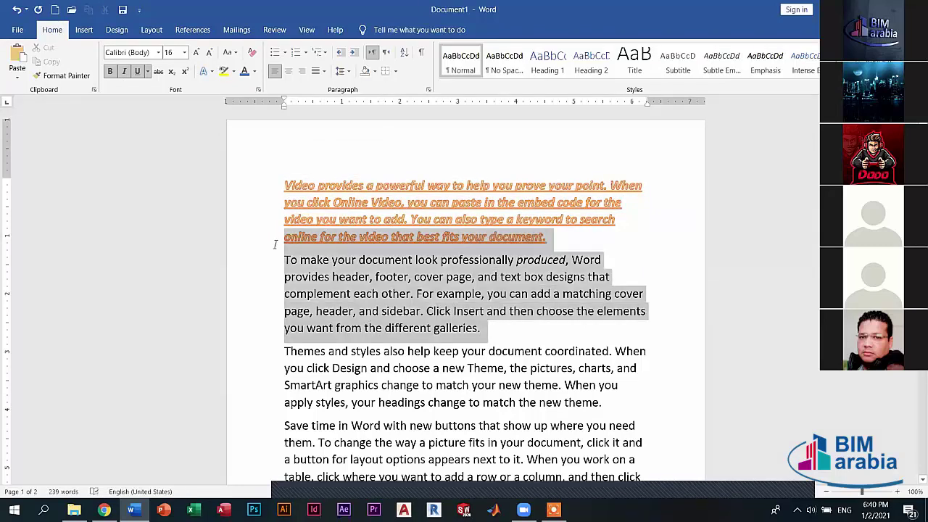
pyautogui.click(507, 311)
pyautogui.tripleClick(376, 277)
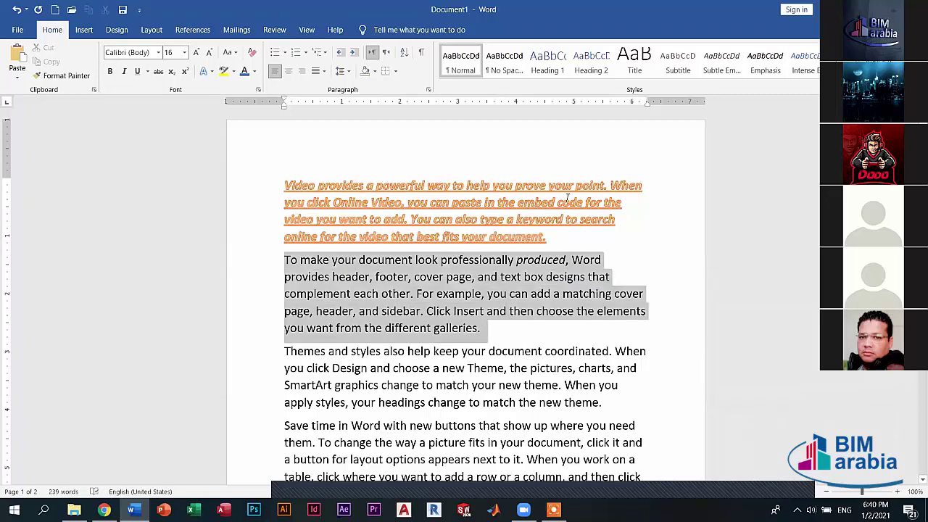
pyautogui.moveTo(281, 183); pyautogui.dragTo(280, 183)
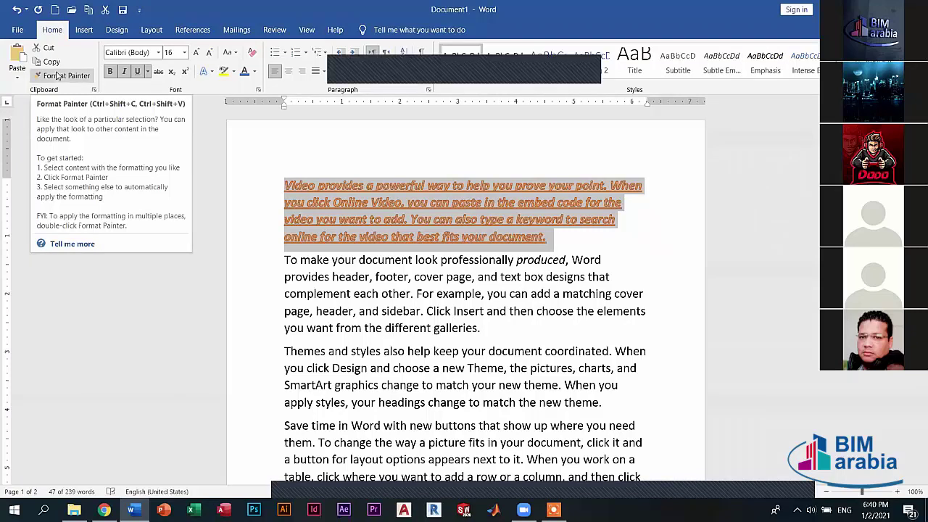
pyautogui.click(59, 76)
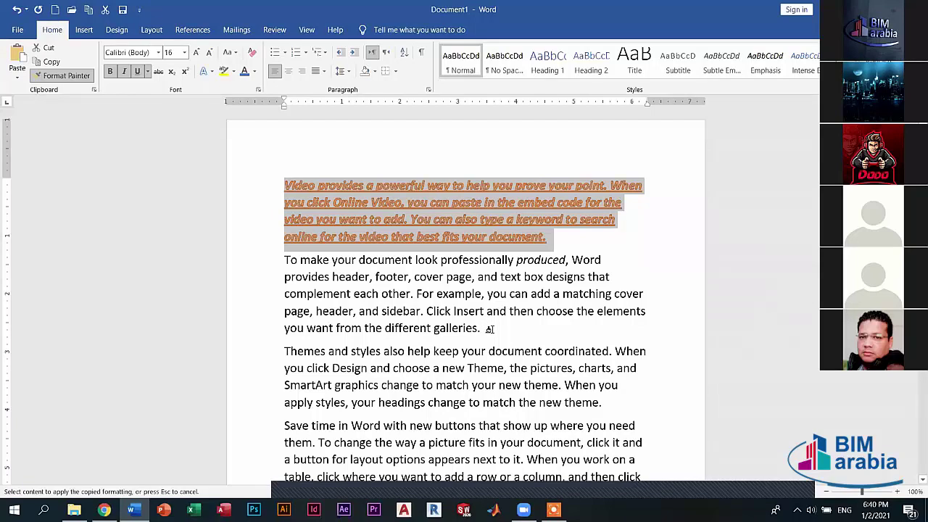
pyautogui.click(290, 259)
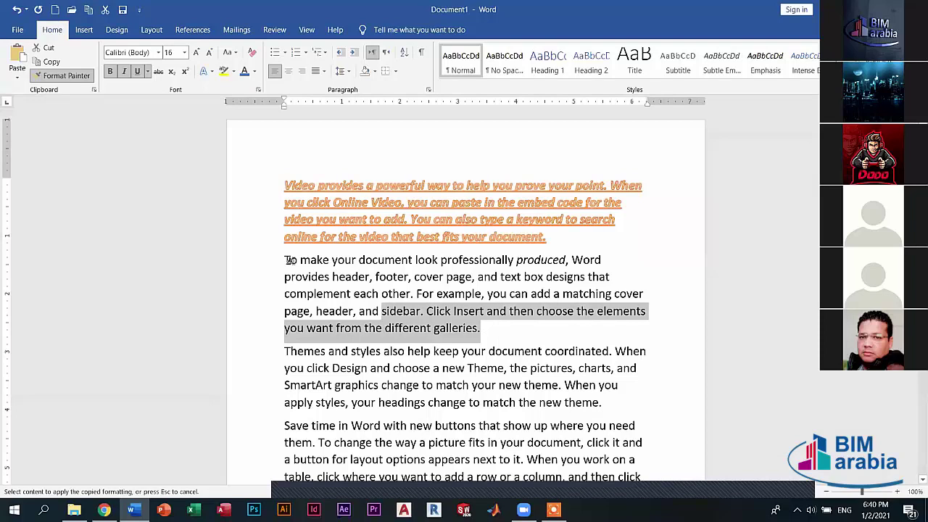
pyautogui.moveTo(290, 261); pyautogui.dragTo(538, 328)
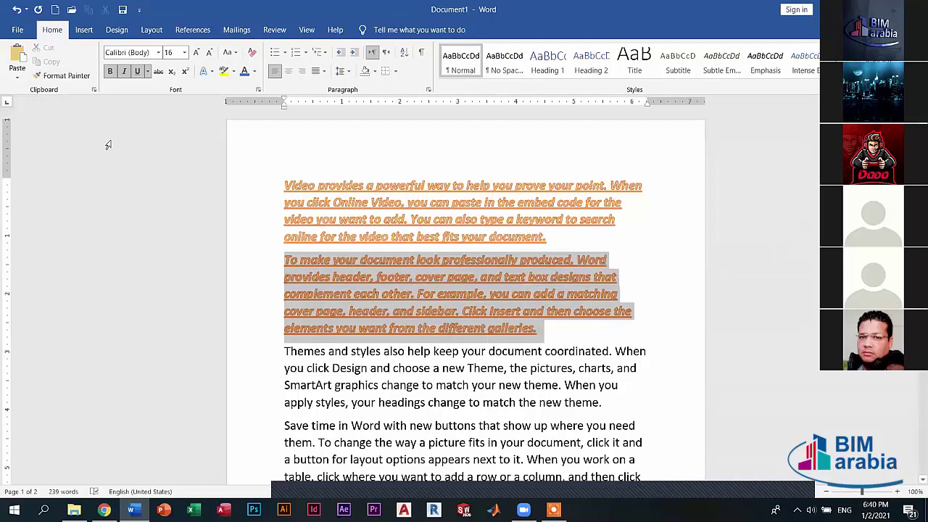
pyautogui.scroll(-1, 145, 167)
pyautogui.scroll(-1, 53, 78)
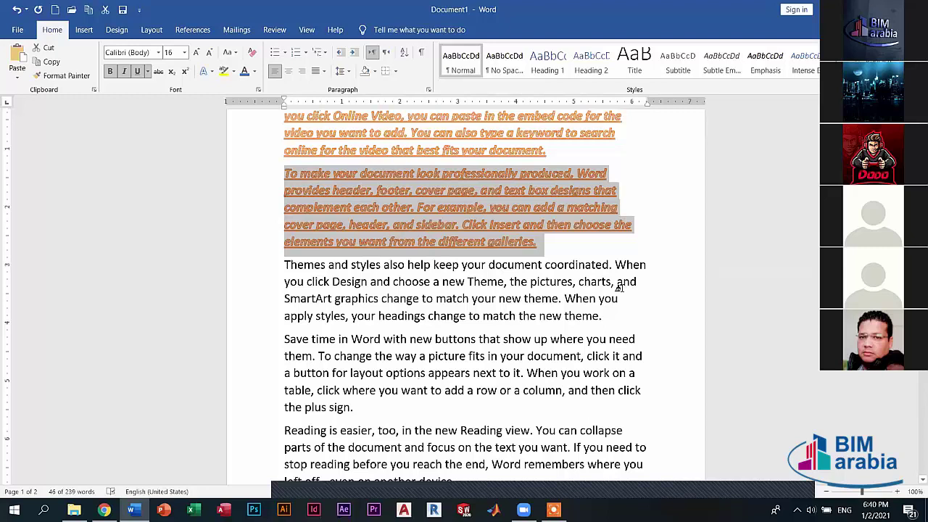
pyautogui.scroll(-1, 622, 285)
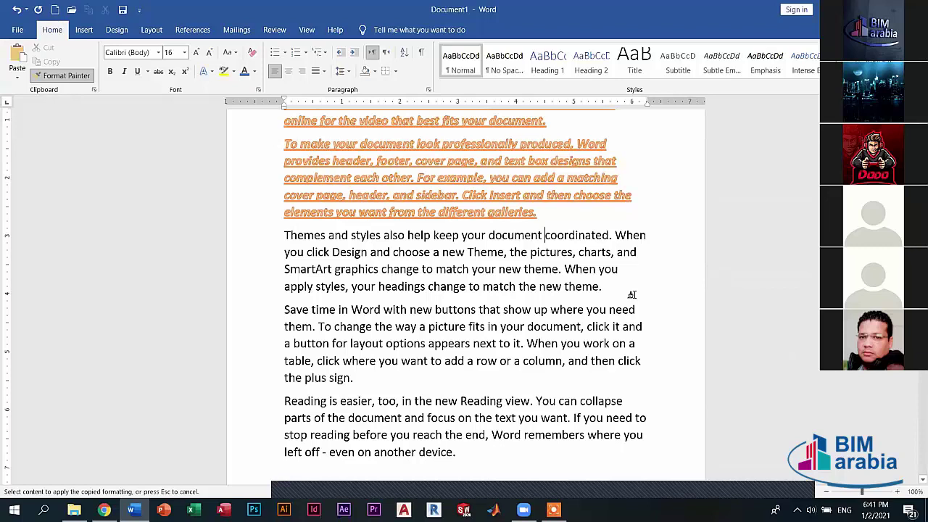
pyautogui.press('Down')
pyautogui.hotkey('ctrl', 'End')
pyautogui.scroll(1, 394, 311)
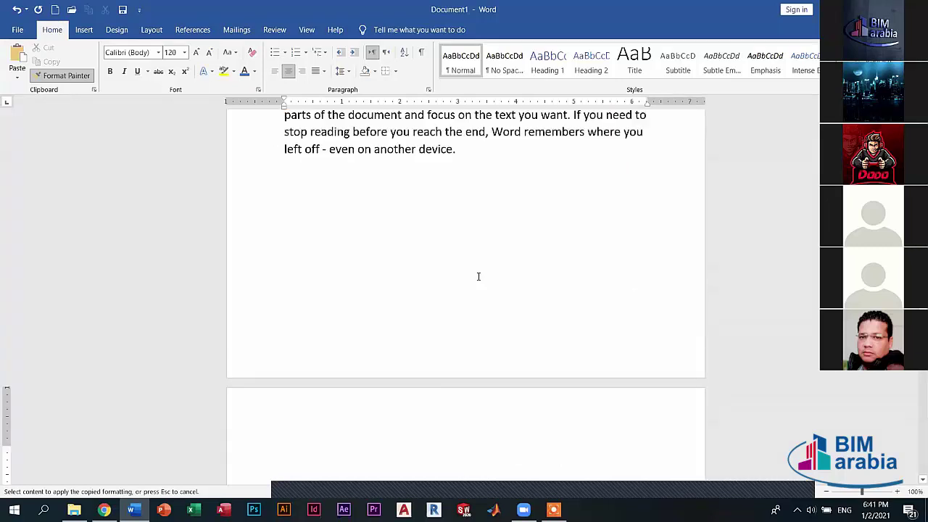
pyautogui.hotkey('ctrl', 'z')
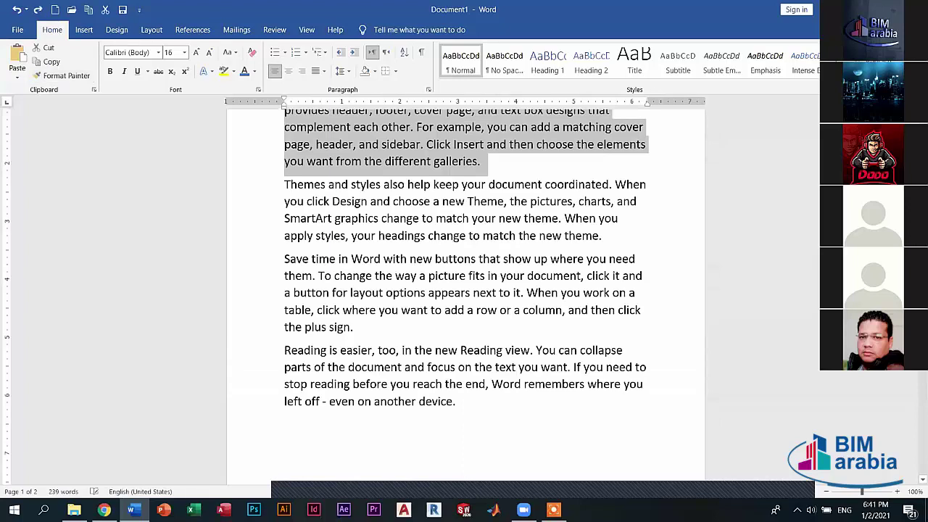
pyautogui.scroll(1, 464, 290)
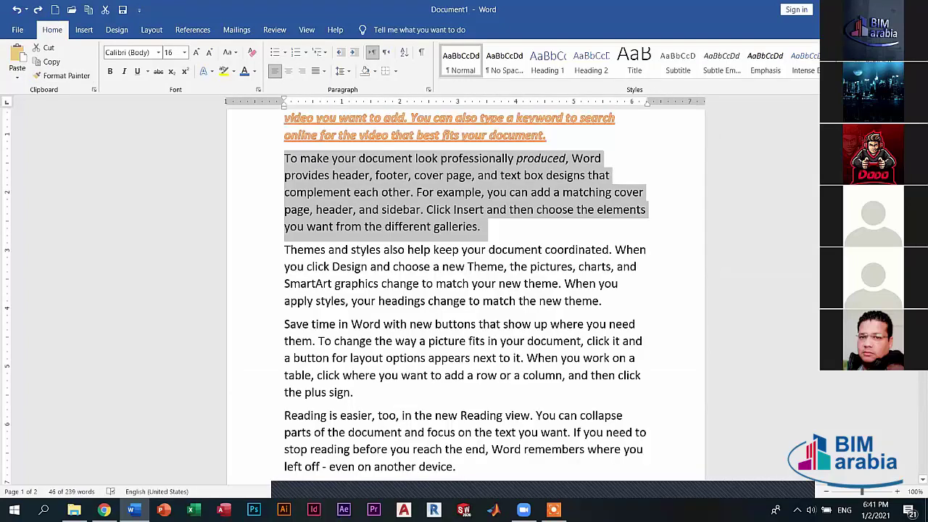
pyautogui.scroll(1, 464, 290)
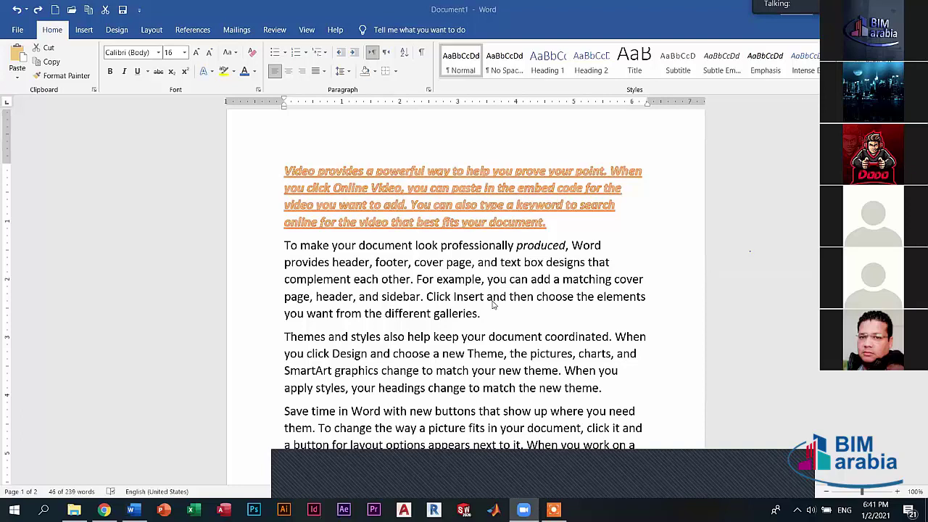
pyautogui.press('super+d')
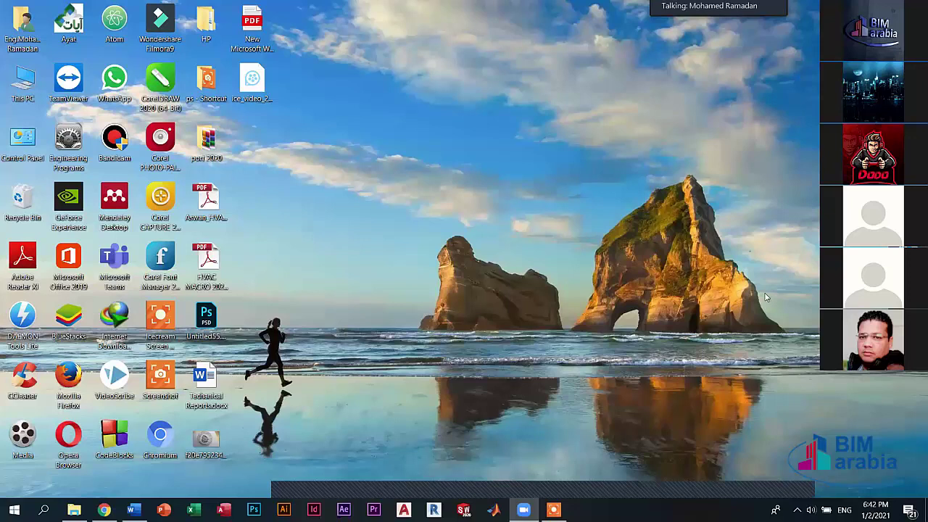
# Switch back to Word, where the second paragraph now matches the first's orange formatting
pyautogui.hotkey('alt', 'Tab')
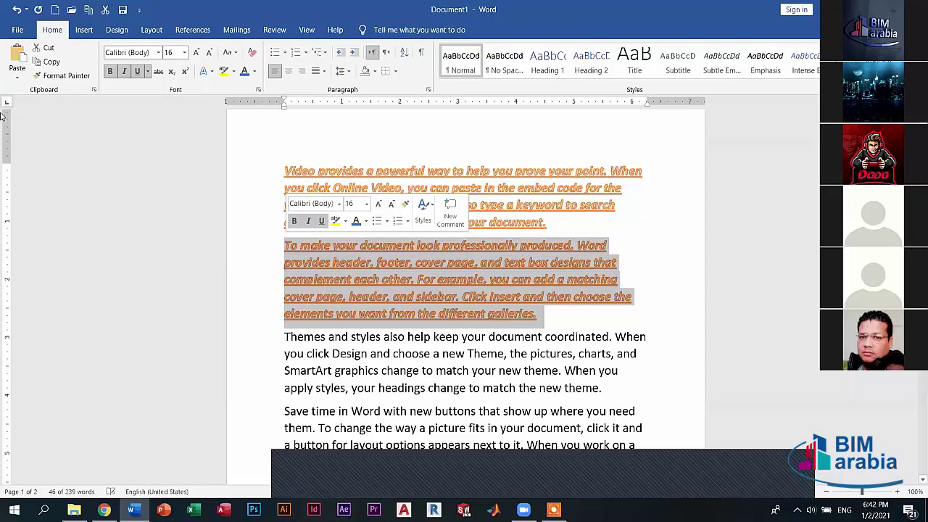
# Undo the text effect, underline, italic, bold and colour, leaving plain 16 pt Calibri
pyautogui.press('super+d')
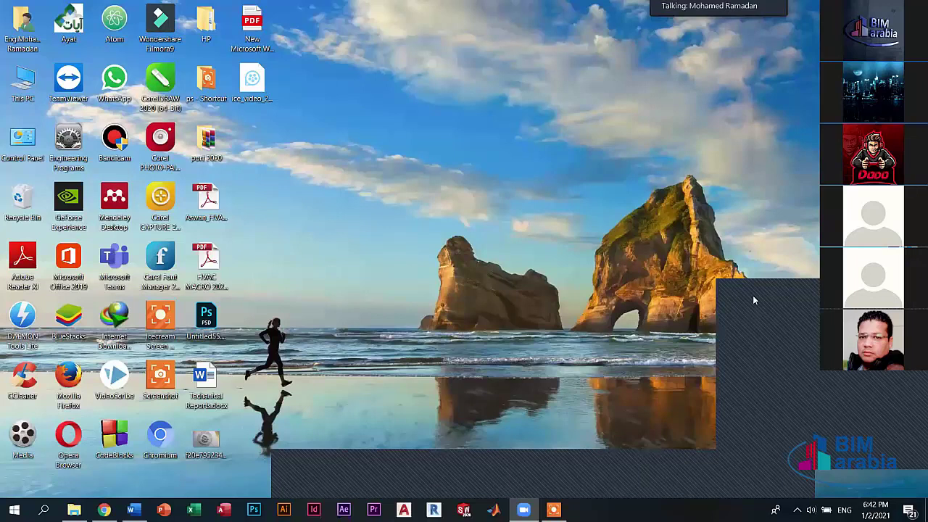
pyautogui.press('super+d')
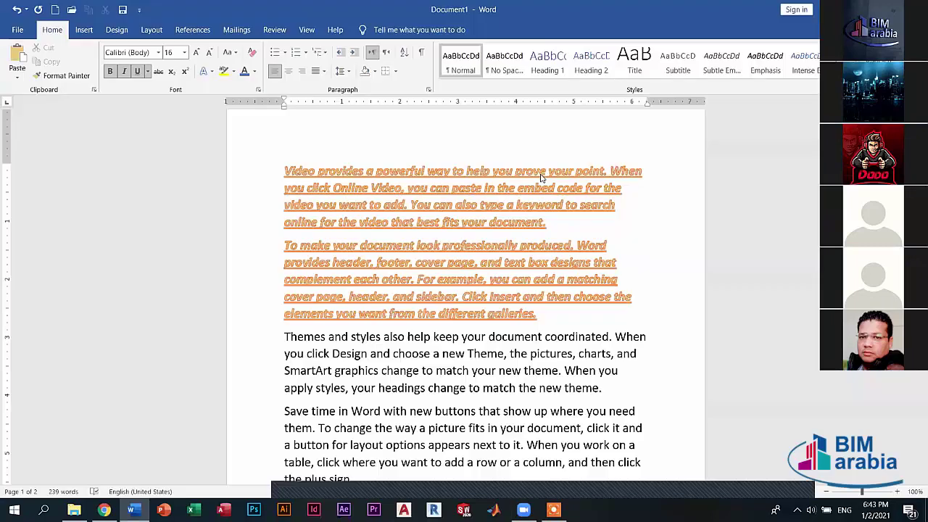
pyautogui.press('super+d')
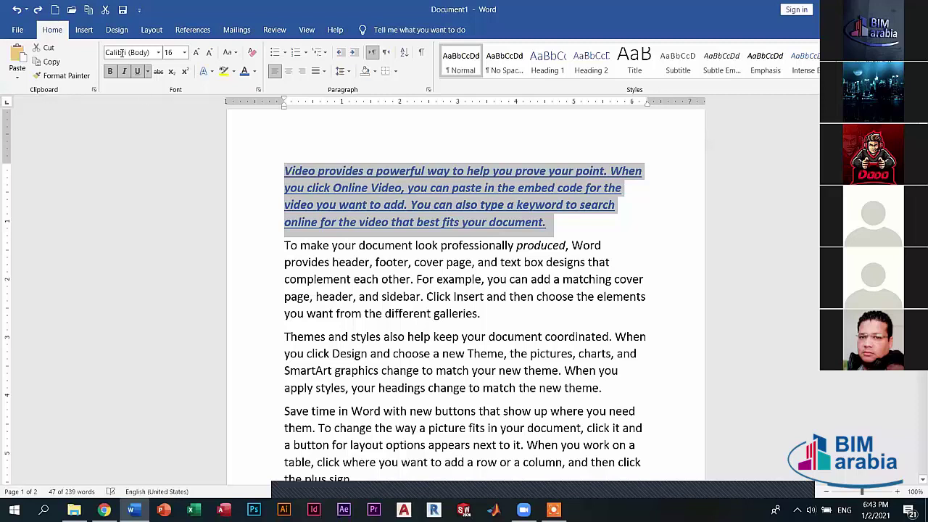
pyautogui.hotkey('ctrl', 'z')
pyautogui.hotkey('ctrl', 'z')
pyautogui.hotkey('ctrl', 'z')
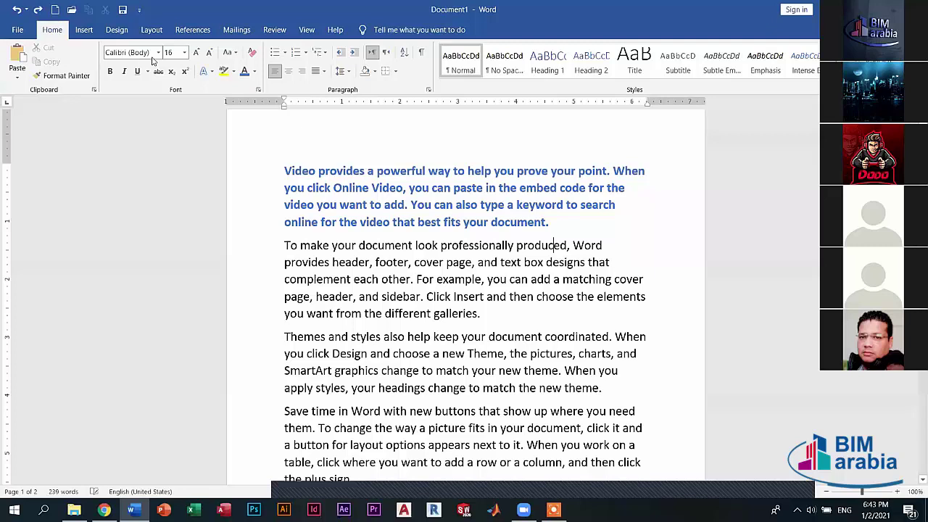
pyautogui.hotkey('ctrl', 'z')
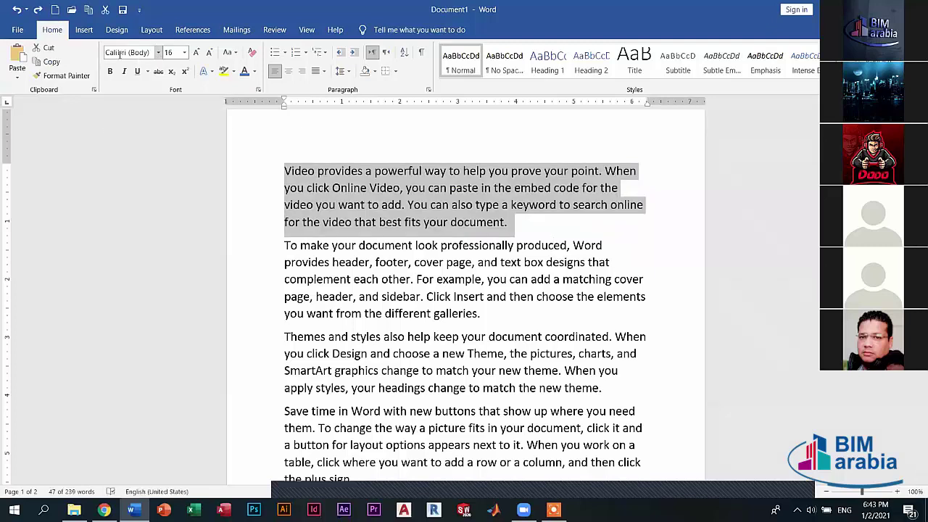
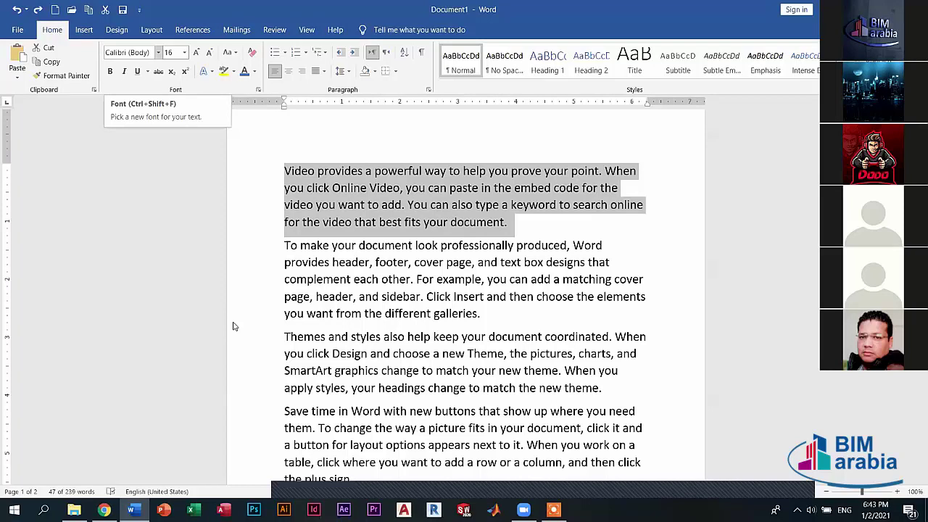
# Choose the Algerian font for the first paragraph from the Font list
pyautogui.click(158, 52)
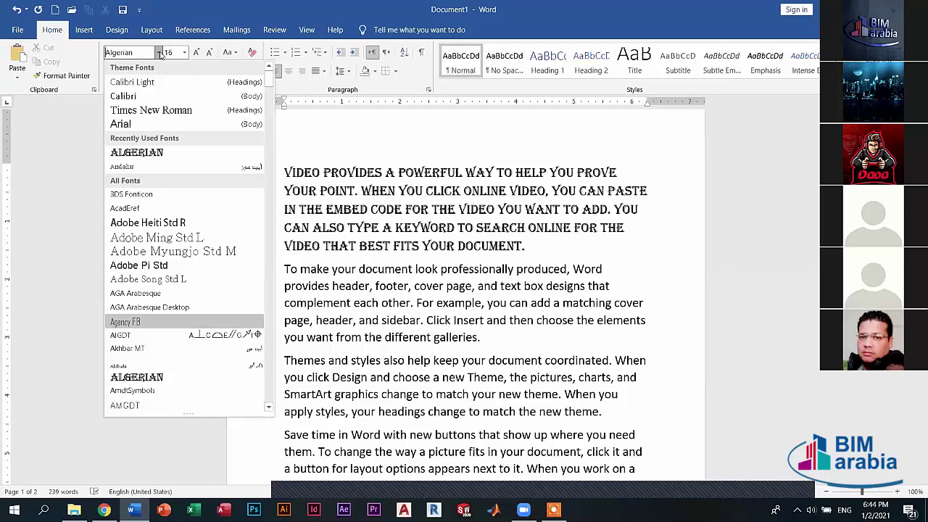
pyautogui.scroll(-5, 233, 229)
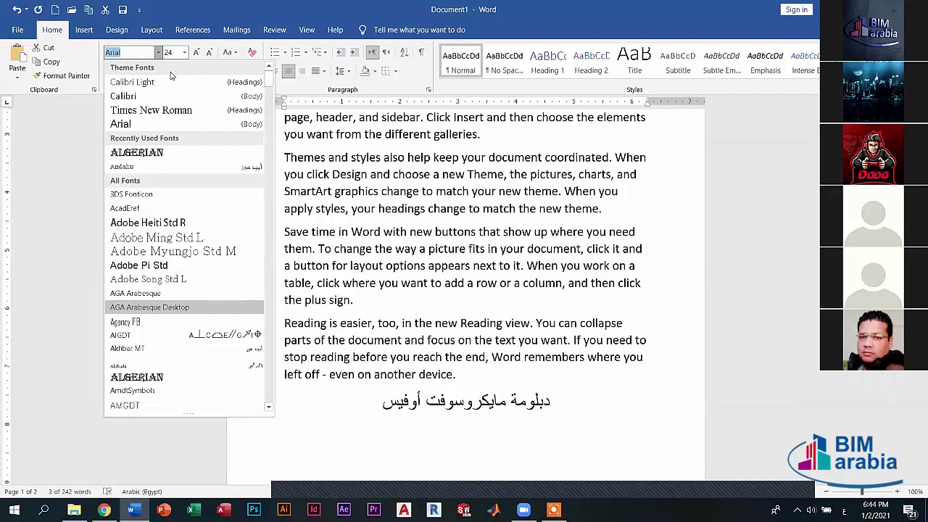
# Find Diwani Letter in the font list and apply it to the Arabic title line
pyautogui.write('Aldhabi')
pyautogui.scroll(-4, 200, 328)
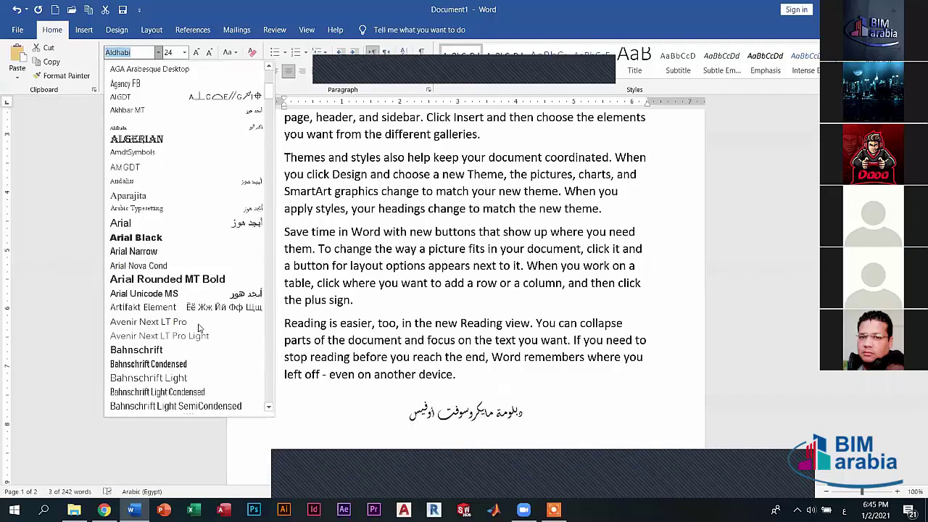
pyautogui.scroll(-1, 217, 290)
pyautogui.scroll(-5, 233, 397)
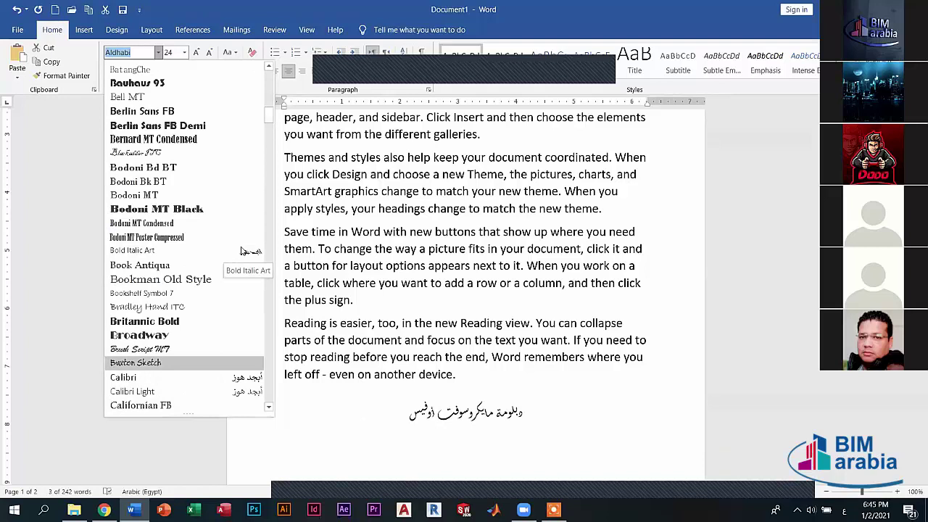
pyautogui.scroll(-3, 245, 335)
pyautogui.scroll(-4, 245, 304)
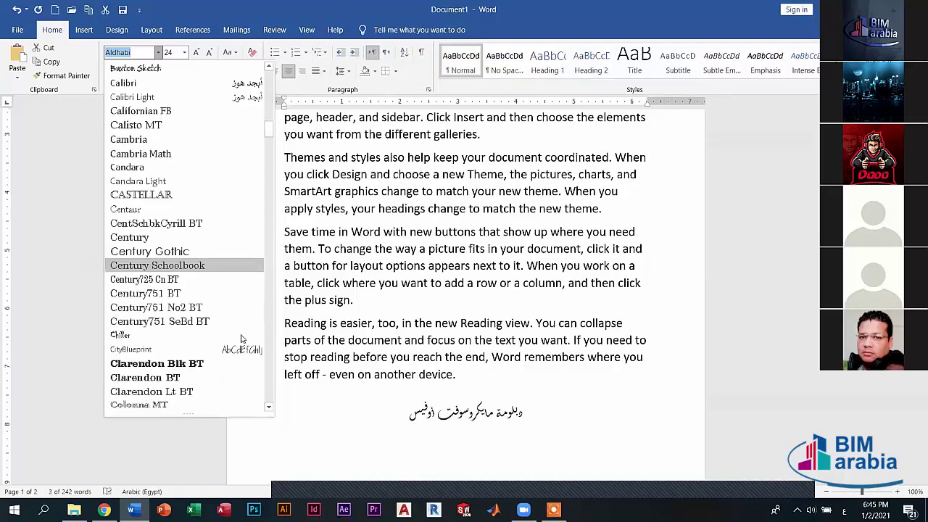
pyautogui.scroll(-7, 246, 180)
pyautogui.scroll(-7, 252, 177)
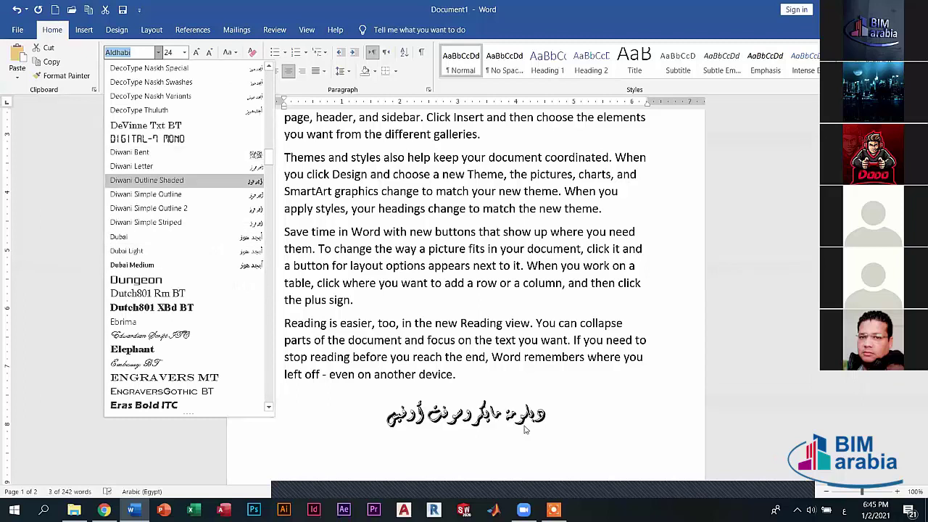
pyautogui.click(132, 166)
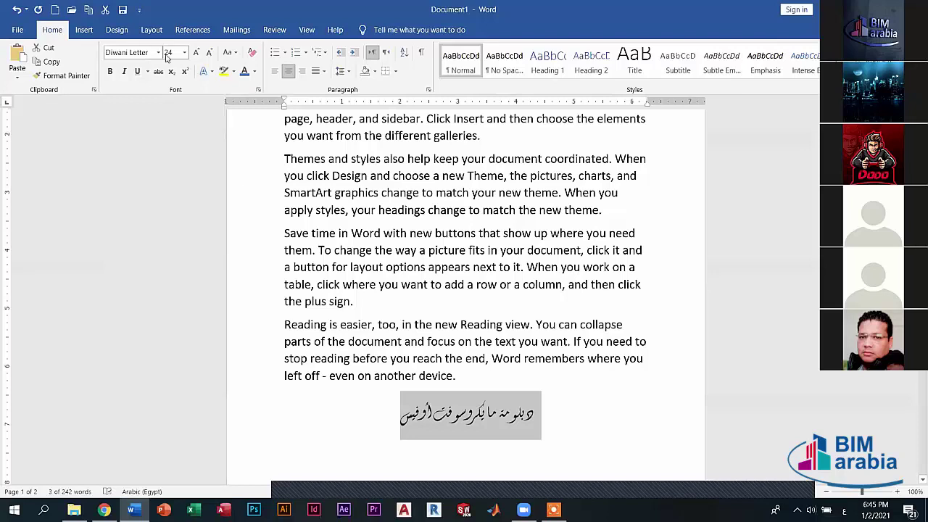
pyautogui.hotkey('ctrl', 'z')
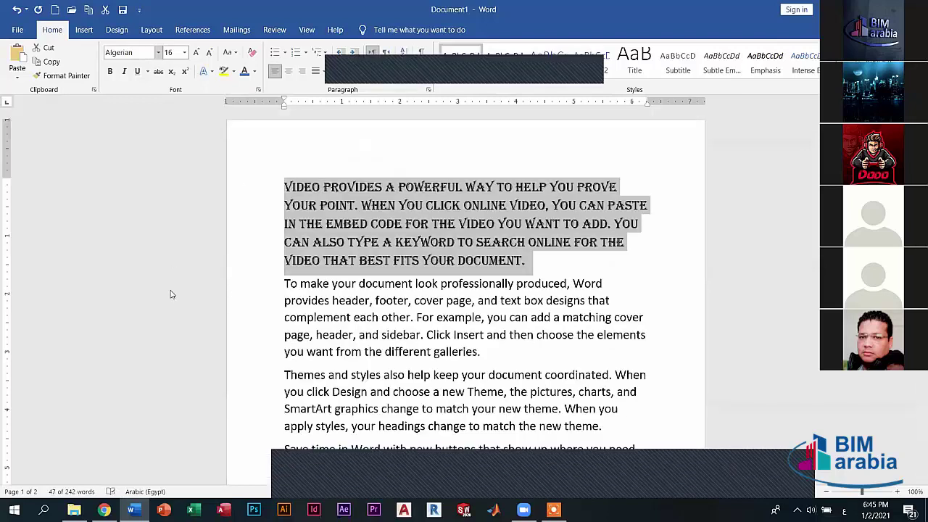
# Apply Bahnschrift SemiBold Condensed to the first paragraph, undo the stray blue italic styling, then show the desktop
pyautogui.hotkey('ctrl', 'shift', 'f')
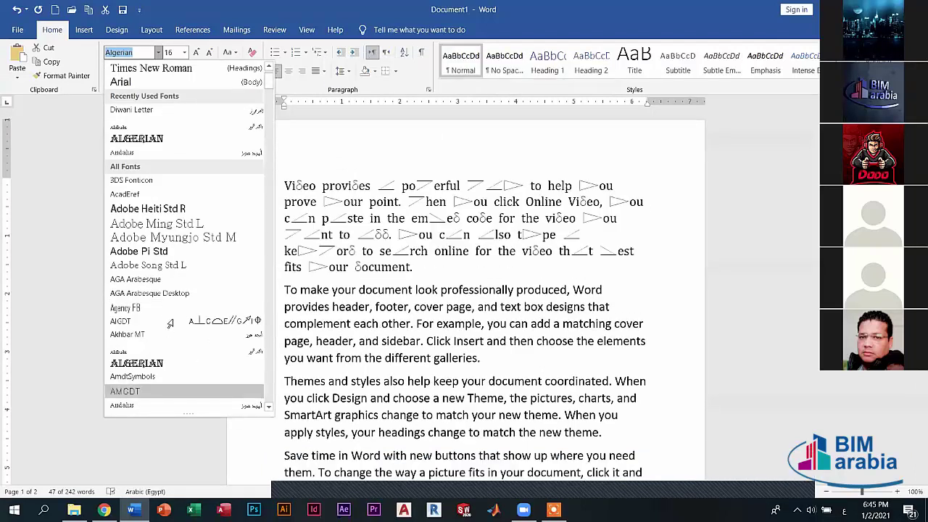
pyautogui.press('Return')
pyautogui.click(801, 62)
pyautogui.click(715, 231)
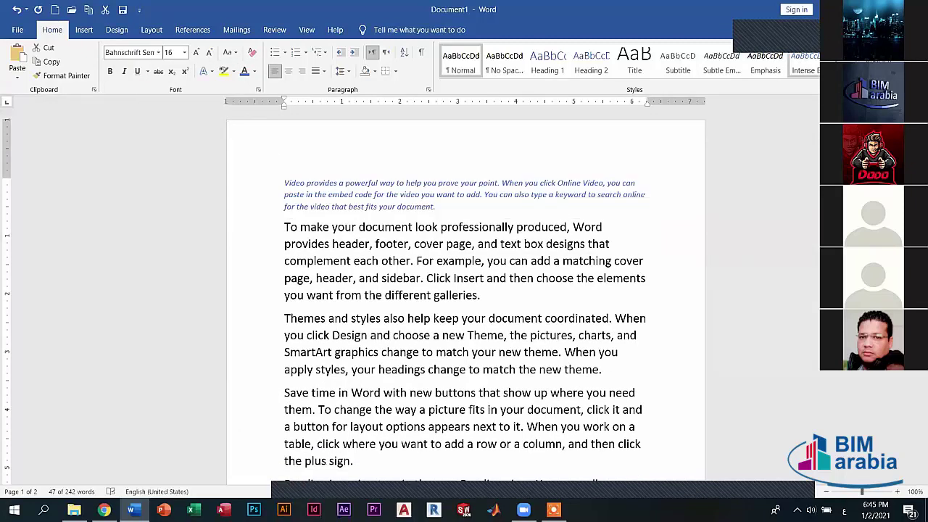
pyautogui.hotkey('ctrl', 'z')
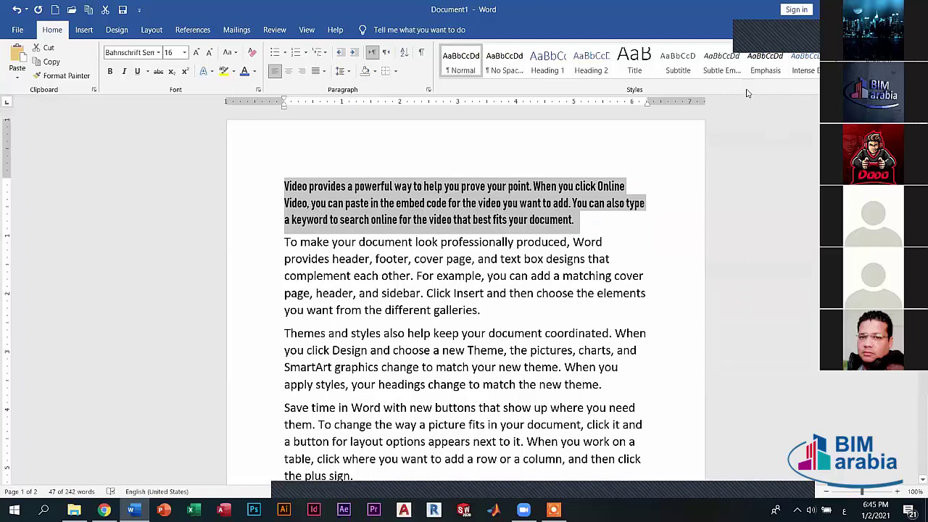
pyautogui.press('Right')
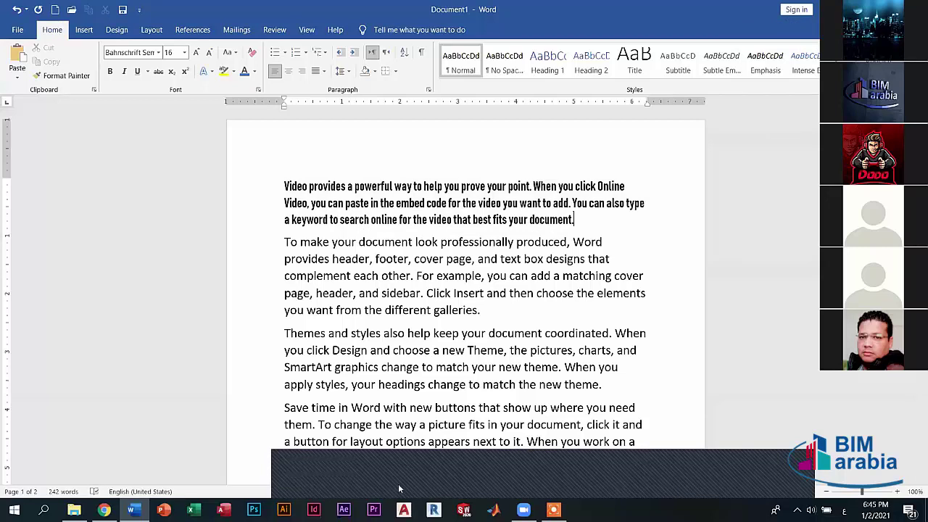
pyautogui.press('super+d')
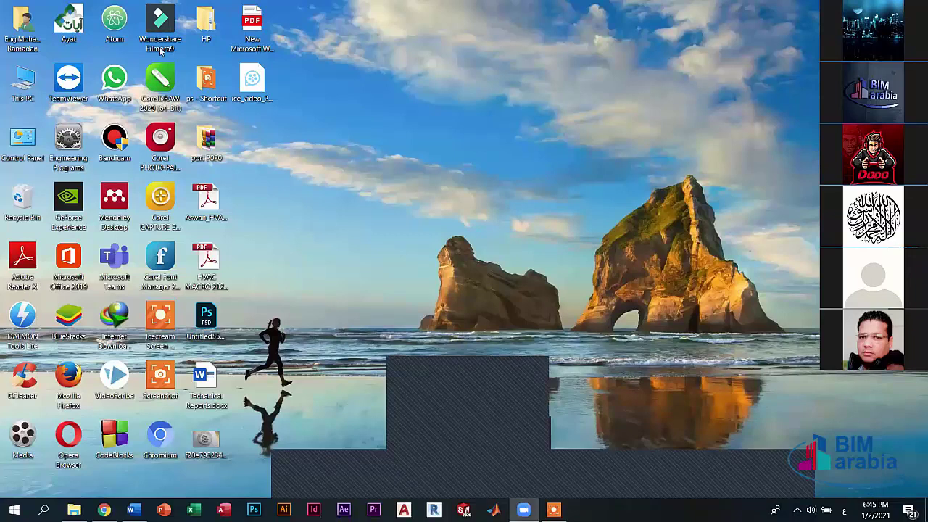
# Return to Word and browse the font list, closing it without changing the font
pyautogui.hotkey('alt', 'Tab')
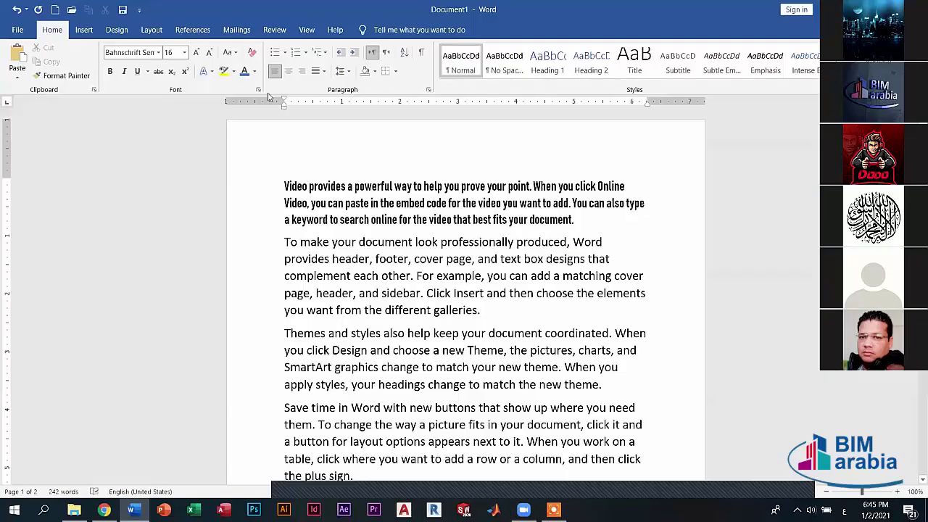
pyautogui.hotkey('ctrl', 'shift', 'f')
pyautogui.scroll(-20, 269, 290)
pyautogui.scroll(-20, 268, 181)
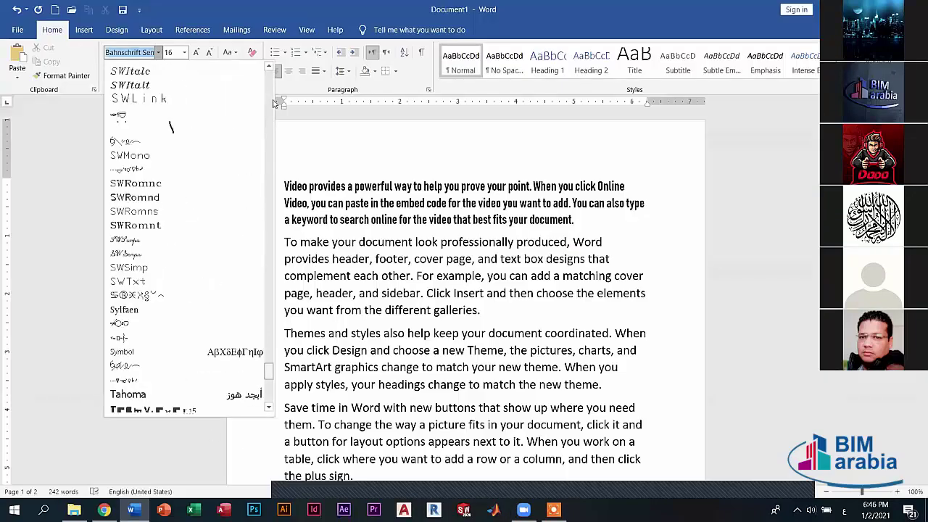
pyautogui.scroll(-20, 272, 94)
pyautogui.scroll(10, 269, 86)
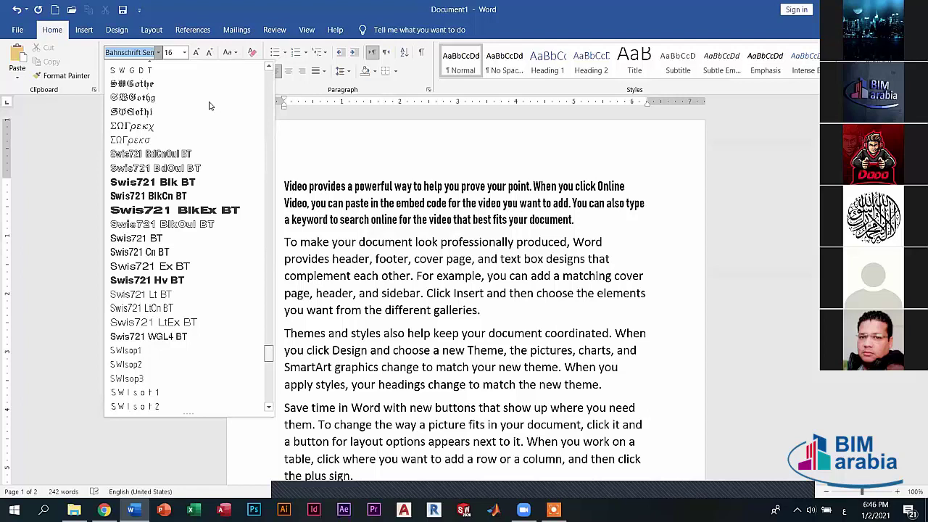
pyautogui.scroll(20, 273, 82)
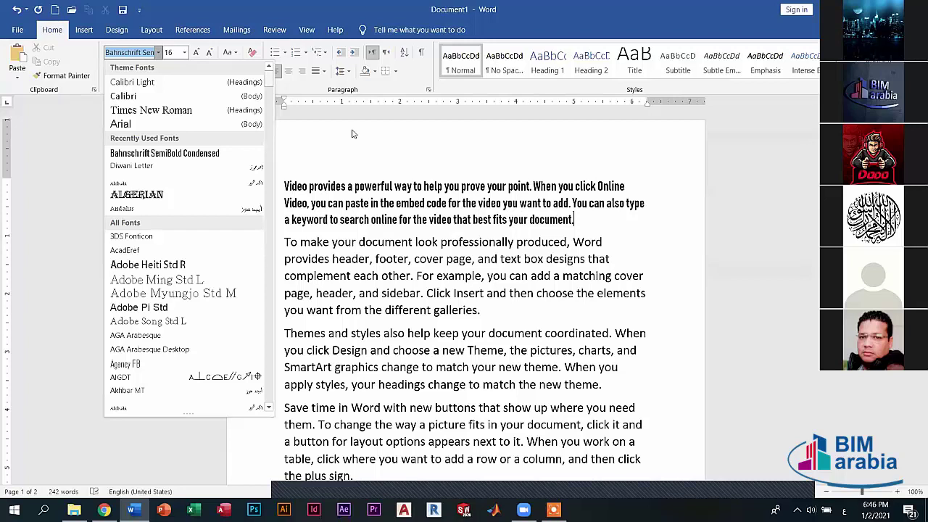
pyautogui.click(313, 14)
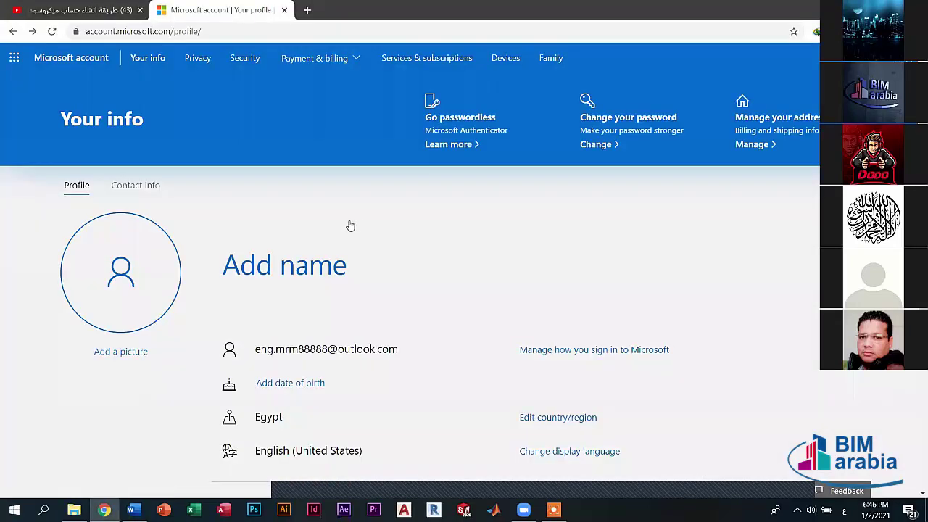
# Search Google for 'صيل خطوط برنامج الوورد' in a new Chrome tab, then return to Word
pyautogui.hotkey('ctrl', 't')
pyautogui.click(346, 225)
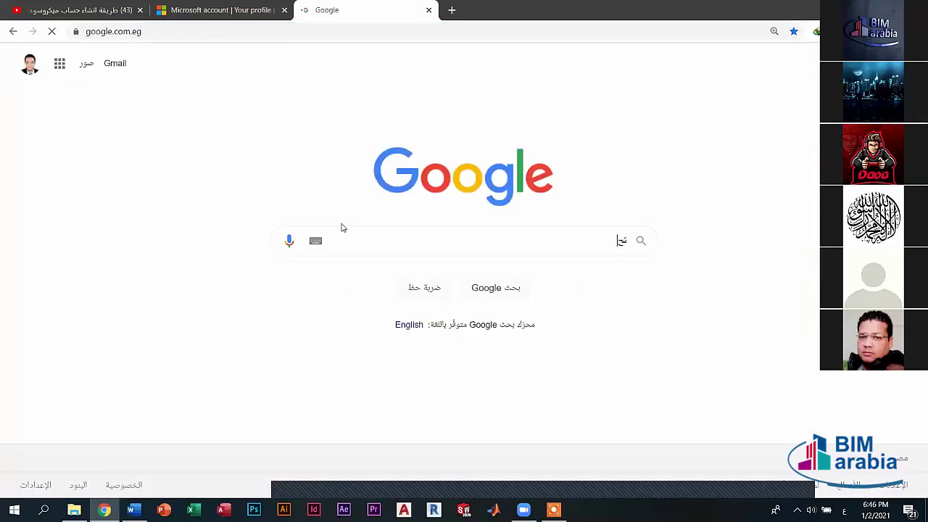
pyautogui.write('صيل ')
pyautogui.write('خط')
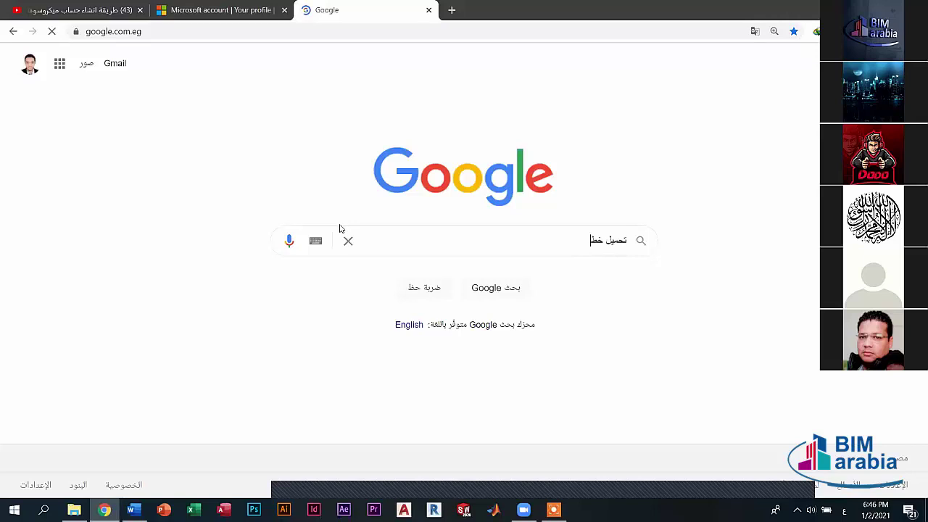
pyautogui.write('وط')
pyautogui.write(' برن')
pyautogui.write('امج الوورد')
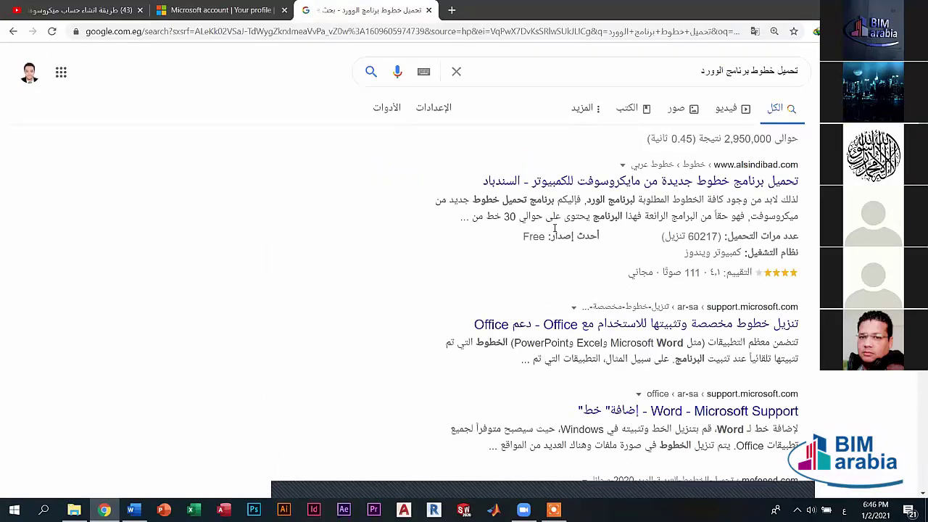
pyautogui.hotkey('alt', 'Tab')
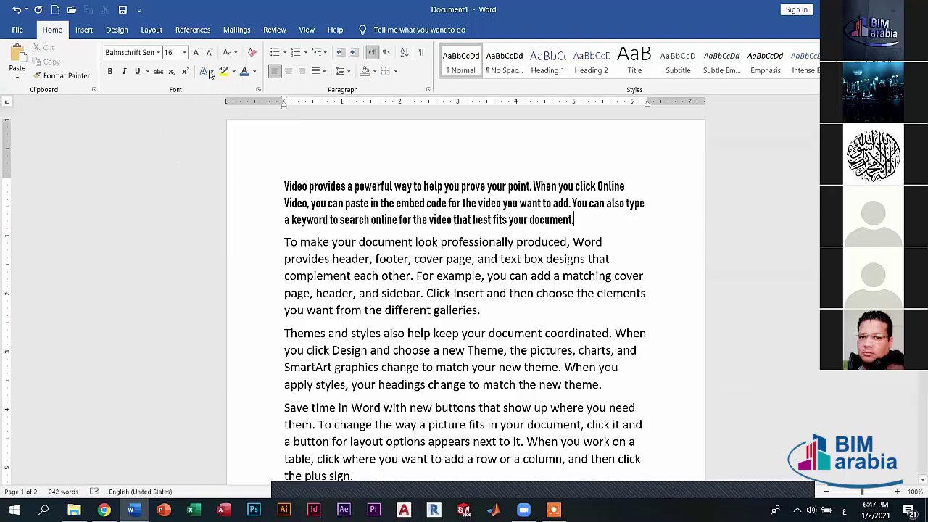
# Select the first paragraph and set its font size to 11
pyautogui.hotkey('ctrl', 'shift', 'Up')
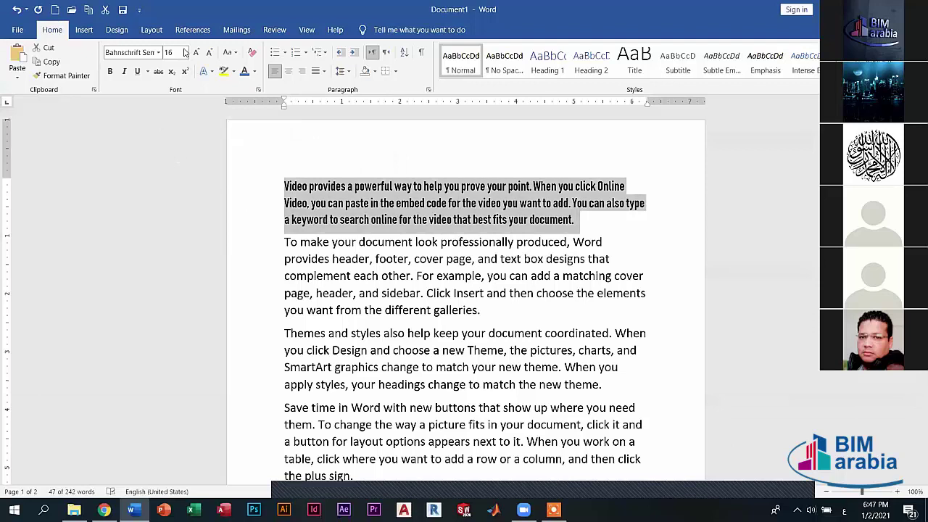
pyautogui.click(185, 52)
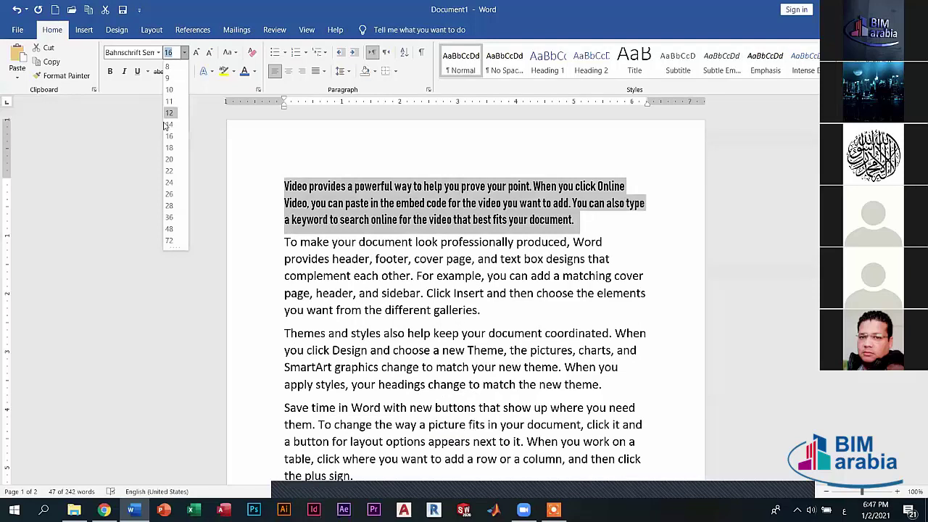
pyautogui.press('Escape')
pyautogui.click(167, 52)
pyautogui.write('11')
pyautogui.press('Return')
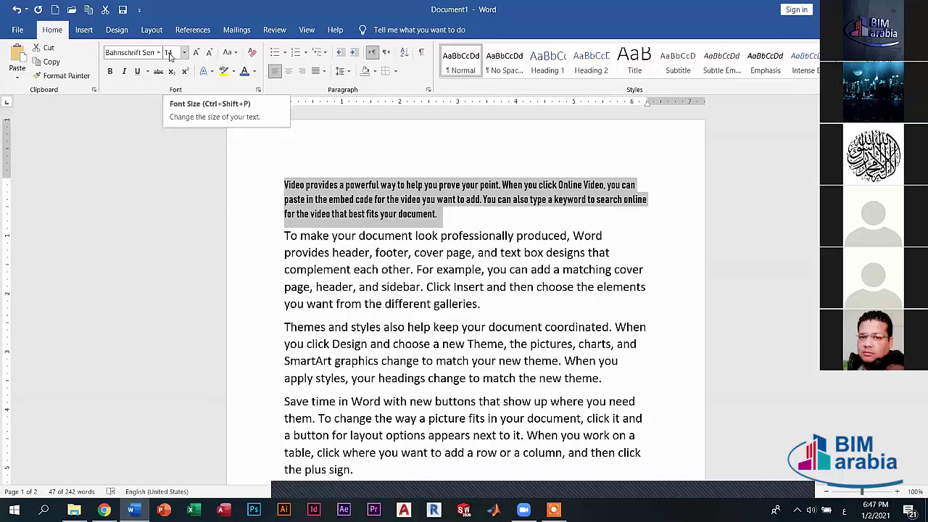
# Raise the paragraph's font size through 13.5 and 14 to 18 point
pyautogui.click(169, 53)
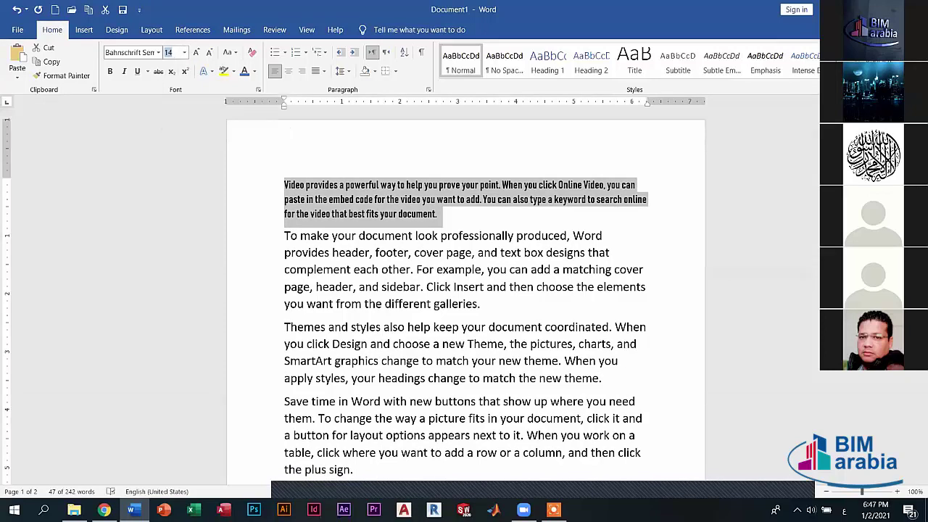
pyautogui.write('1')
pyautogui.write('3.5')
pyautogui.press('Return')
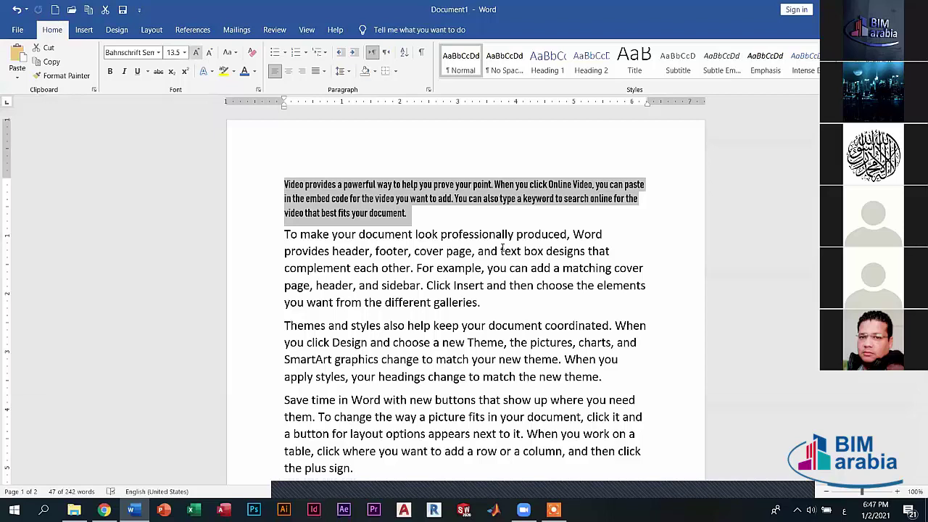
pyautogui.click(196, 54)
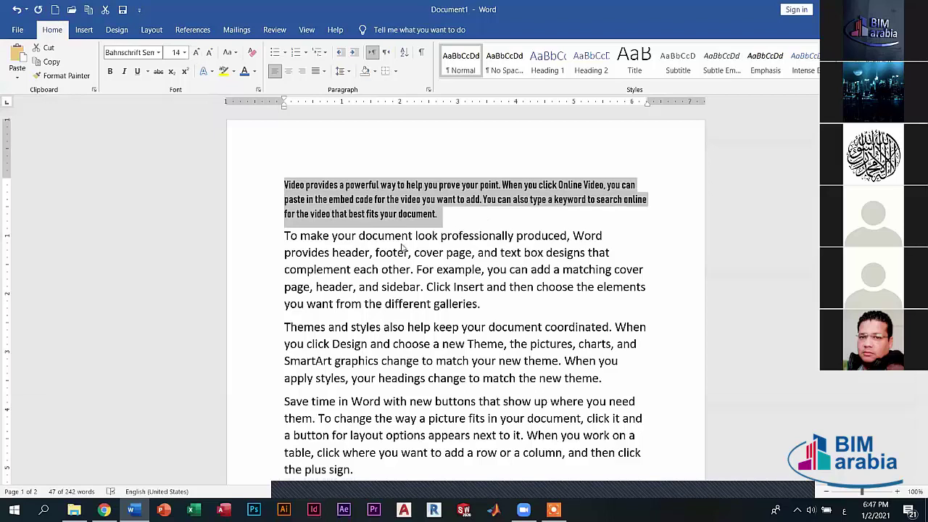
pyautogui.hotkey('ctrl', 'shift', '.')
pyautogui.hotkey('ctrl', 'shift', '.')
pyautogui.click(303, 241)
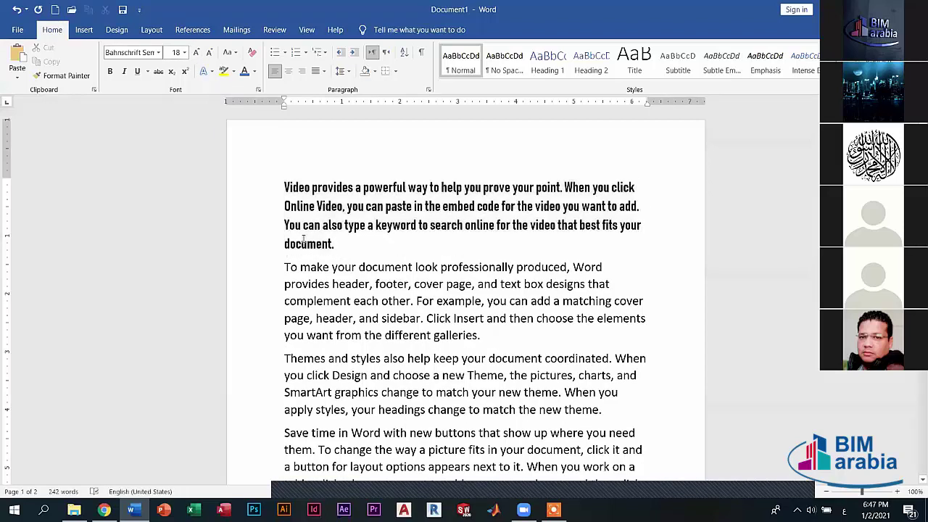
# Reselect the whole first paragraph and open the Font name list
pyautogui.hotkey('ctrl', 'shift', 'Up')
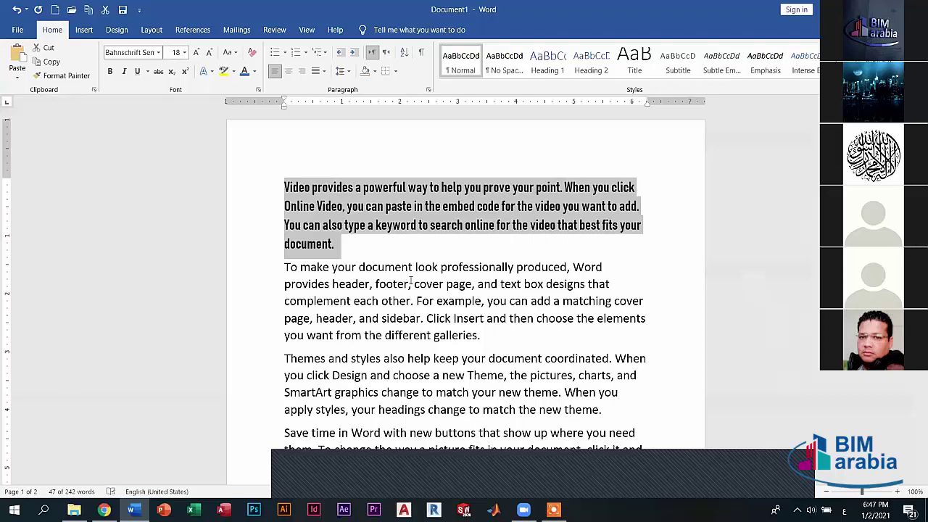
pyautogui.scroll(-1, 428, 290)
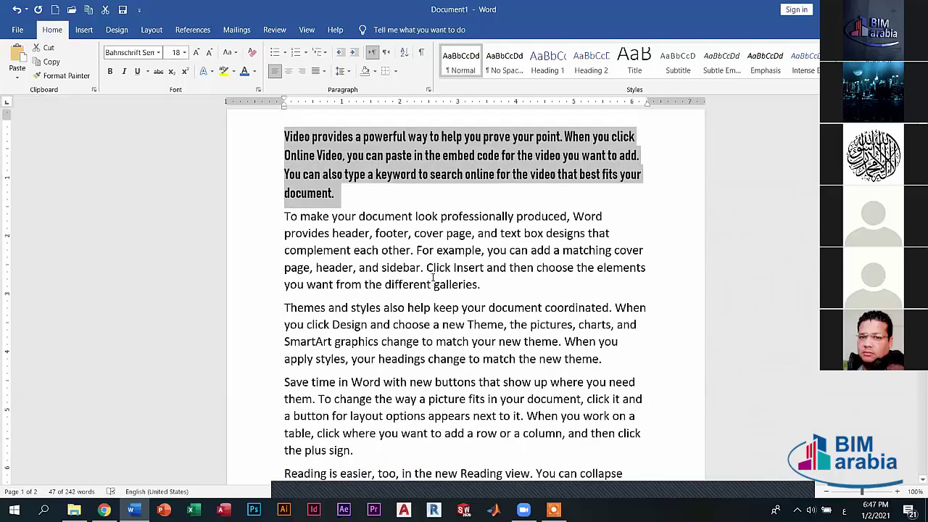
pyautogui.scroll(-1, 433, 278)
pyautogui.scroll(2, 162, 59)
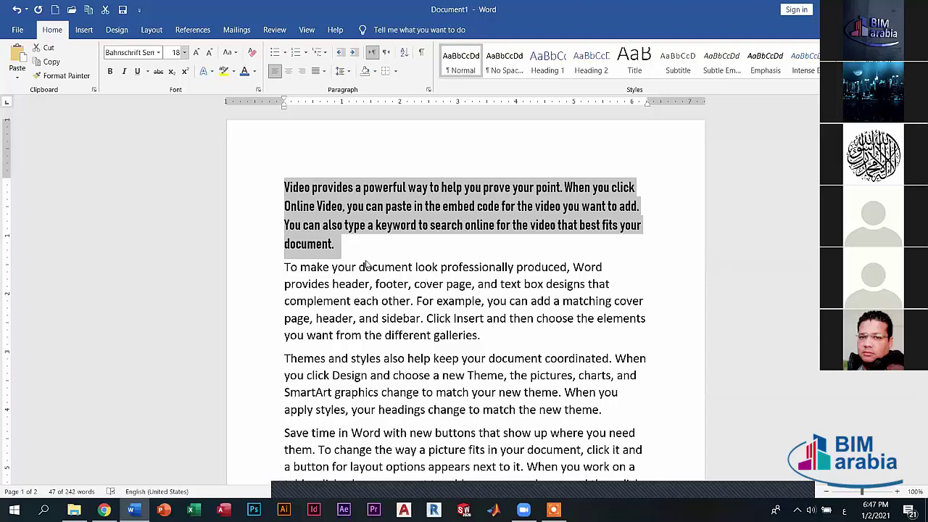
pyautogui.click(158, 52)
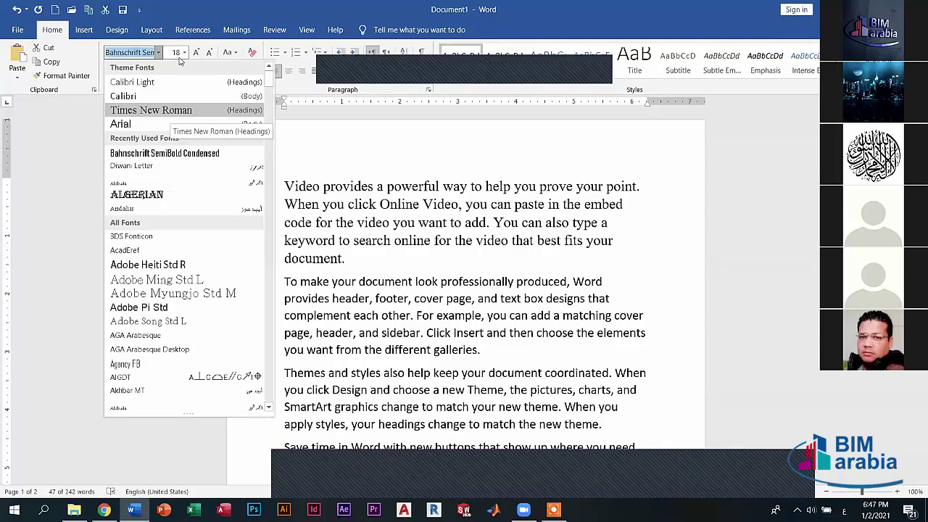
# Set the first paragraph in Times New Roman, clear the stray typing, and minimise Word
pyautogui.click(231, 226)
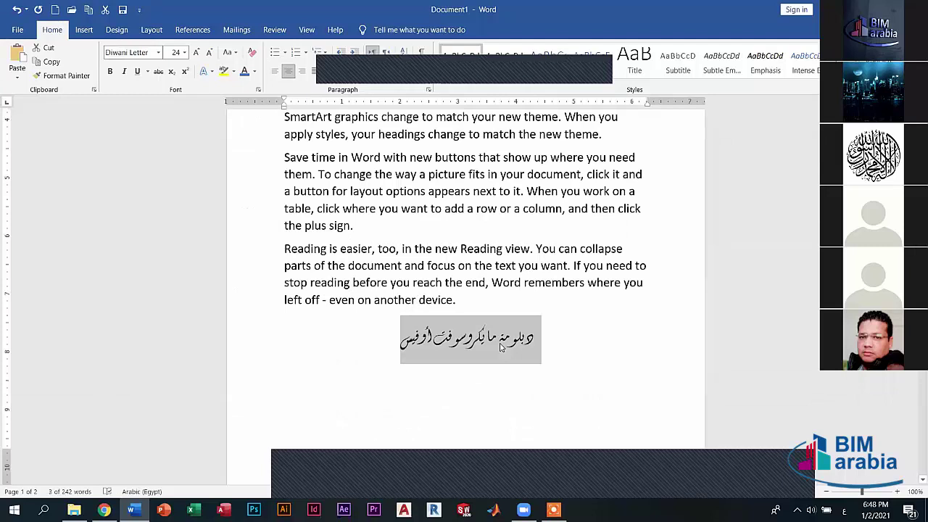
pyautogui.write('تغخ')
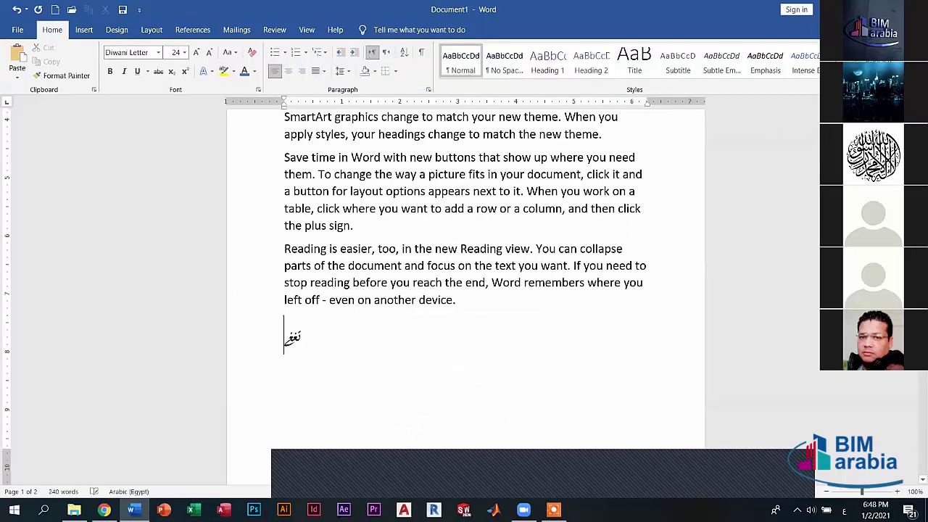
pyautogui.press('BackSpace')
pyautogui.press('BackSpace')
pyautogui.press('BackSpace')
pyautogui.write('.')
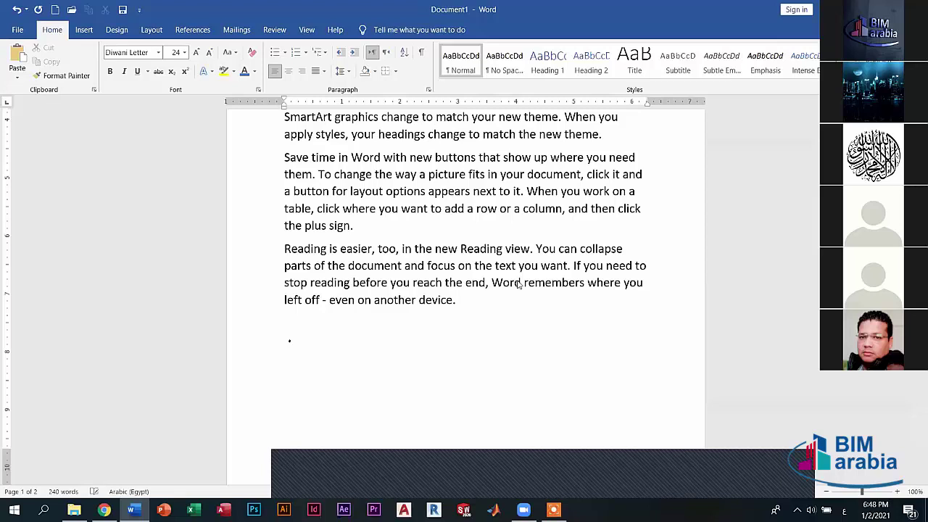
pyautogui.press('super+d')
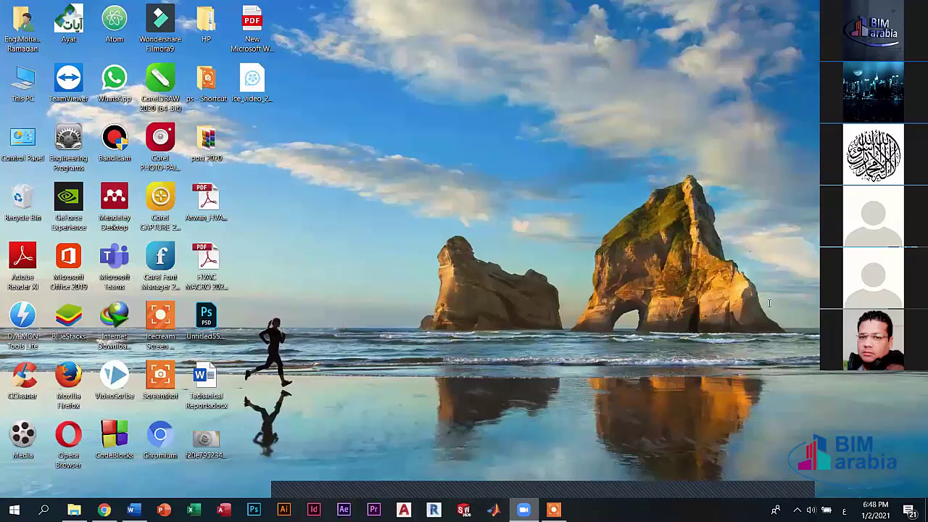
# In Zoom, check participants and chat, dismissing the Mute All prompt, then return to Word
pyautogui.hotkey('alt', 'm')
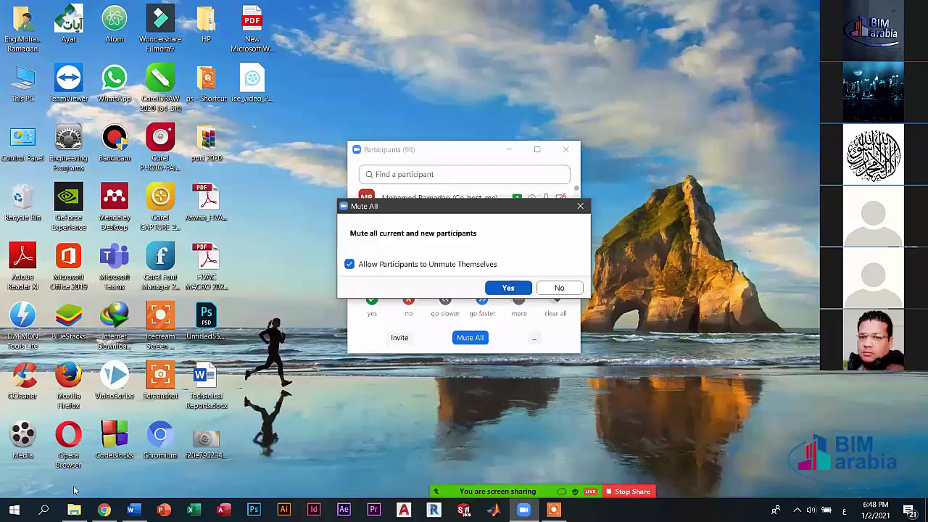
pyautogui.press('Return')
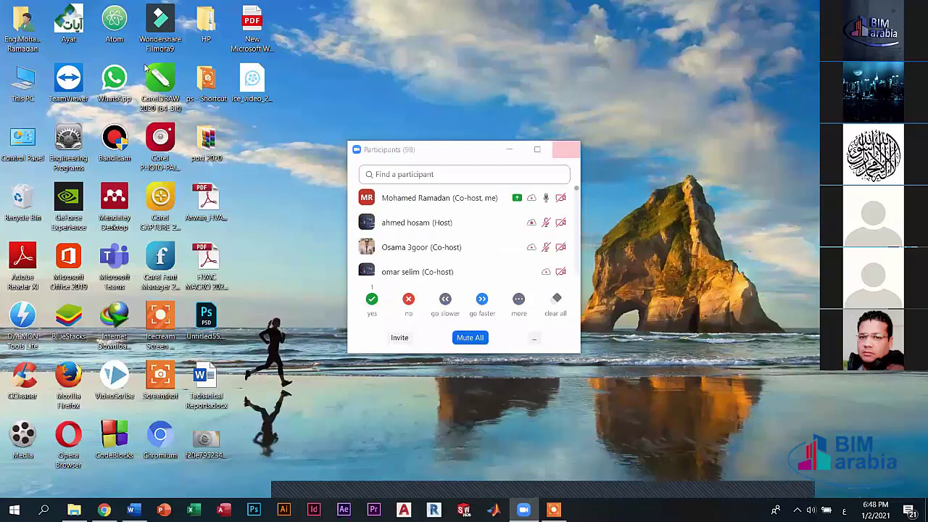
pyautogui.hotkey('alt', 'u')
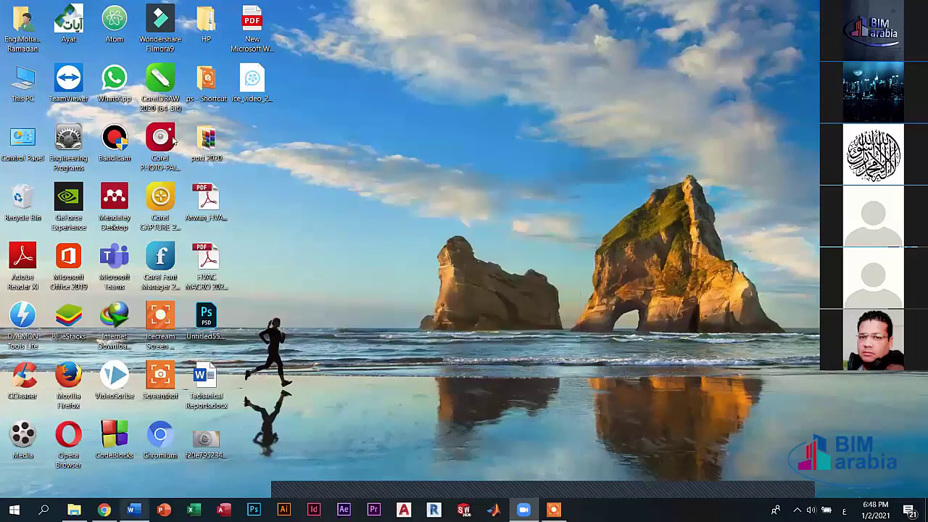
pyautogui.hotkey('alt', 'Tab')
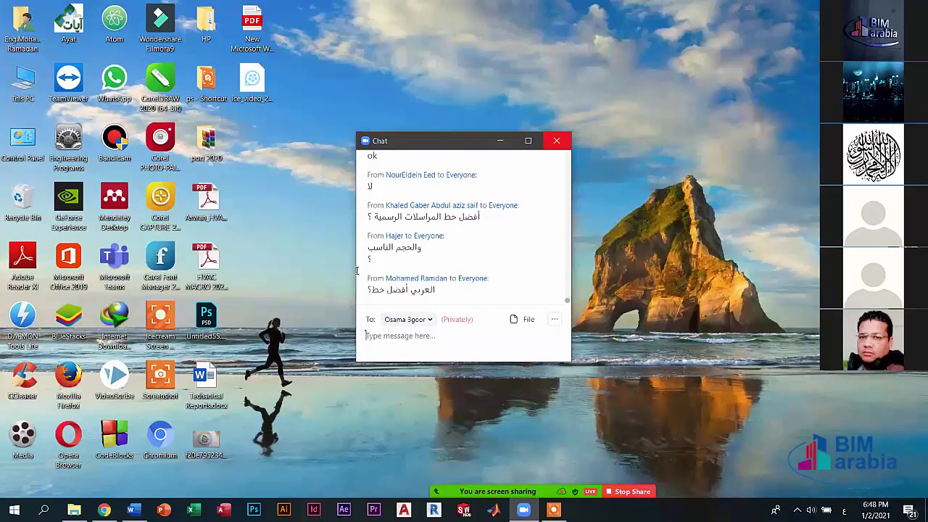
pyautogui.hotkey('alt', 'Tab')
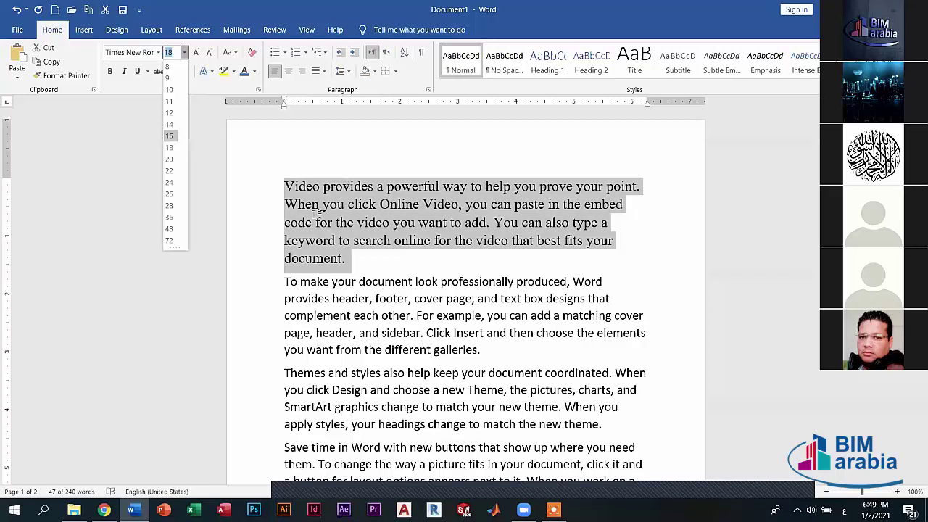
# Select the centred Arabic last line and change its font to Akhbar MT
pyautogui.press('Escape')
pyautogui.hotkey('ctrl', 'End')
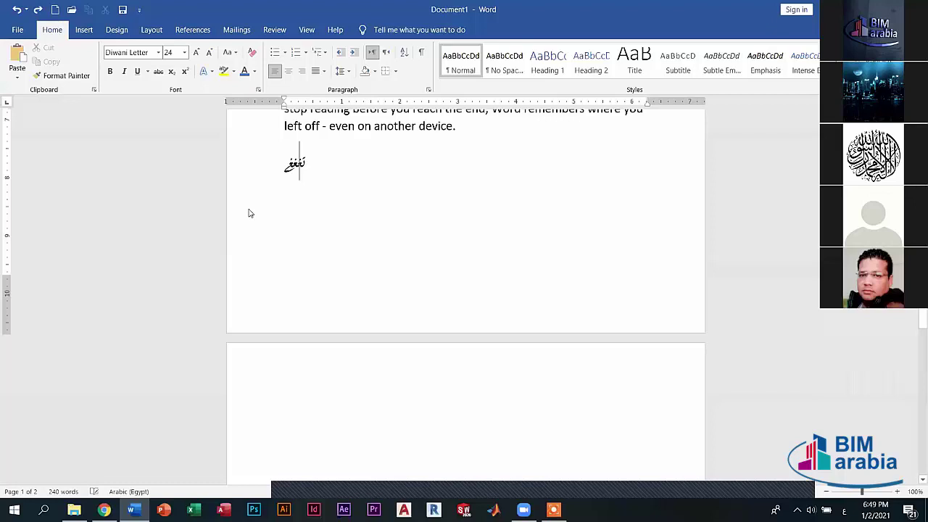
pyautogui.hotkey('shift', 'Home')
pyautogui.hotkey('ctrl', 'e')
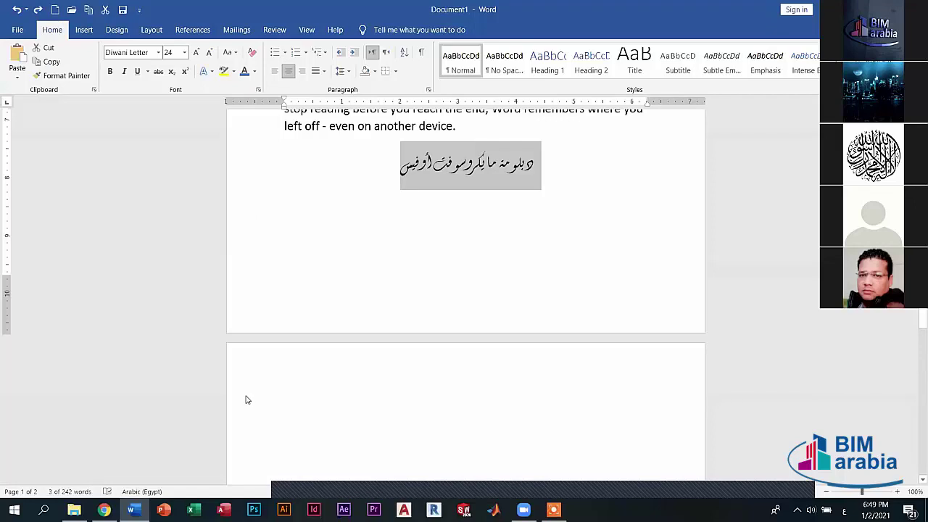
pyautogui.hotkey('alt', 'h')
pyautogui.press('f')
pyautogui.press('f')
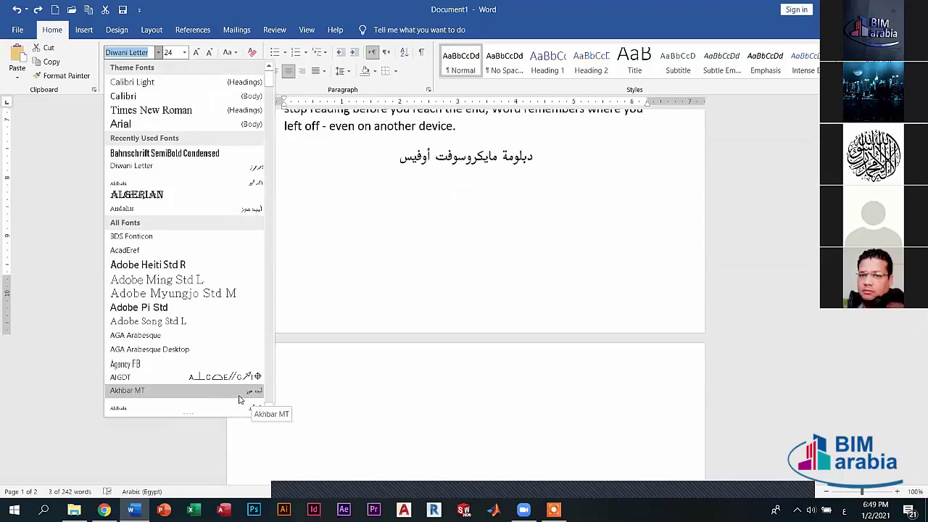
pyautogui.click(244, 393)
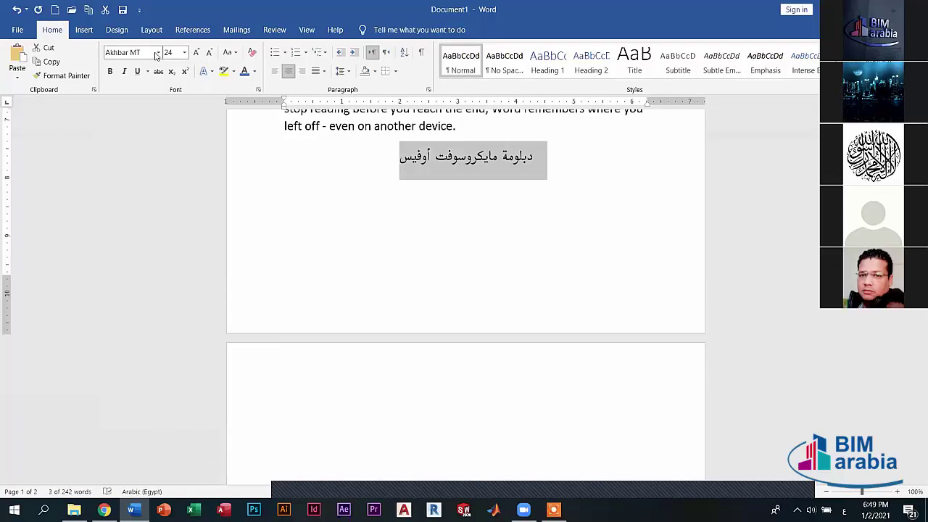
pyautogui.hotkey('alt', 'h')
pyautogui.press('f')
pyautogui.press('f')
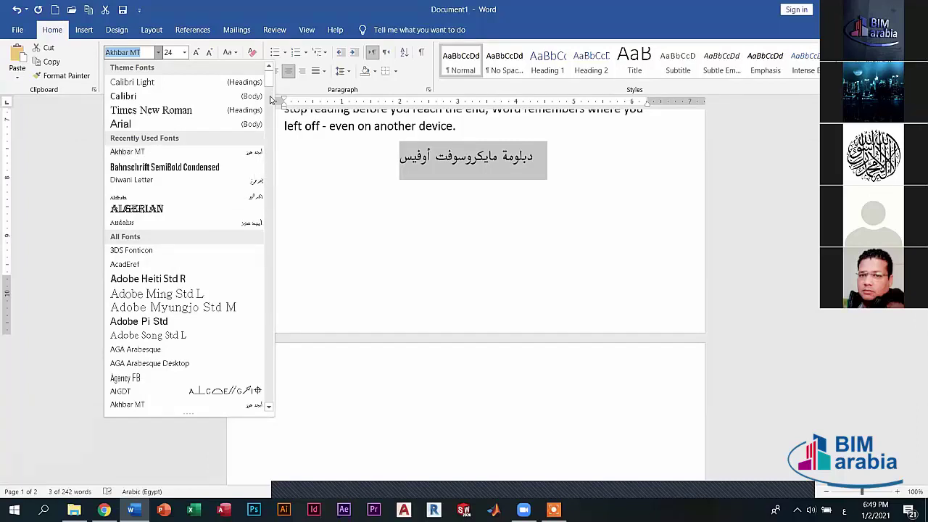
pyautogui.scroll(-2, 271, 101)
pyautogui.click(268, 129)
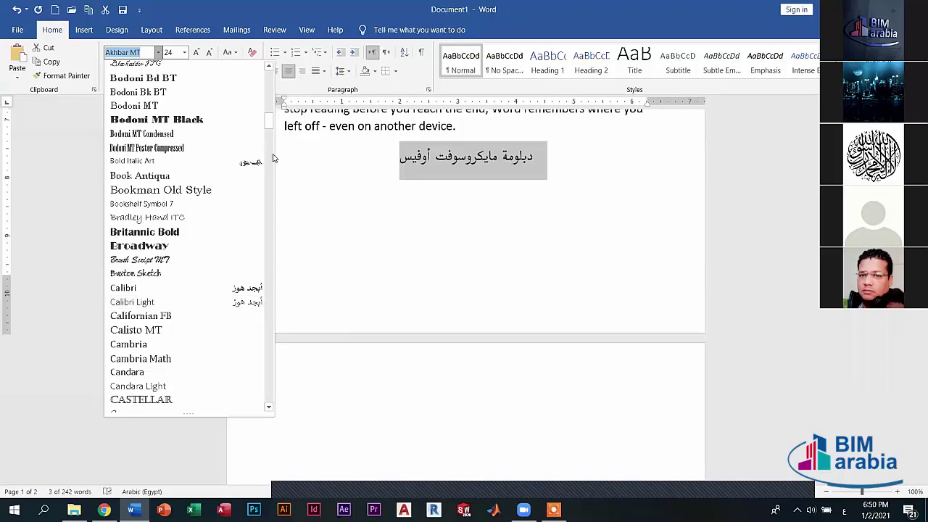
pyautogui.scroll(-5, 272, 154)
pyautogui.scroll(-3, 273, 158)
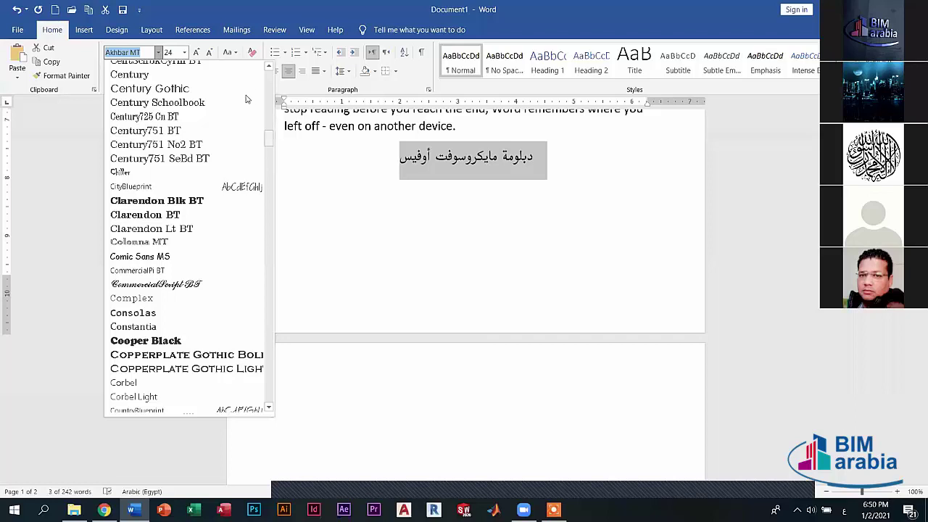
pyautogui.scroll(-8, 247, 102)
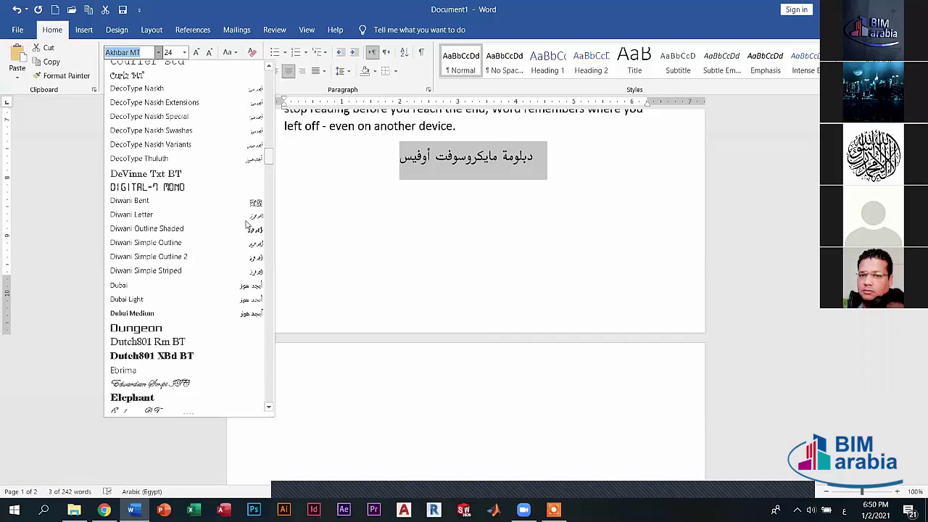
pyautogui.press('Down')
pyautogui.press('Down')
pyautogui.press('Down')
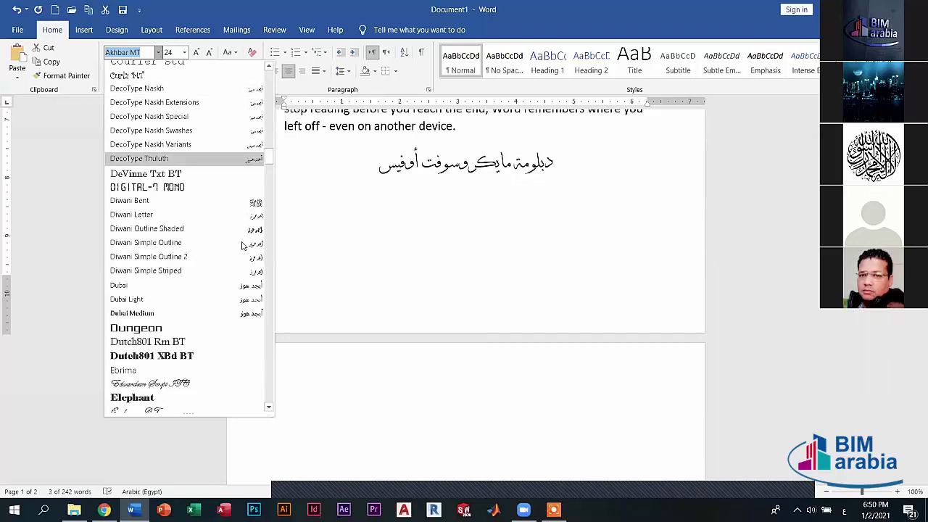
pyautogui.press('Down')
pyautogui.press('Down')
pyautogui.press('Down')
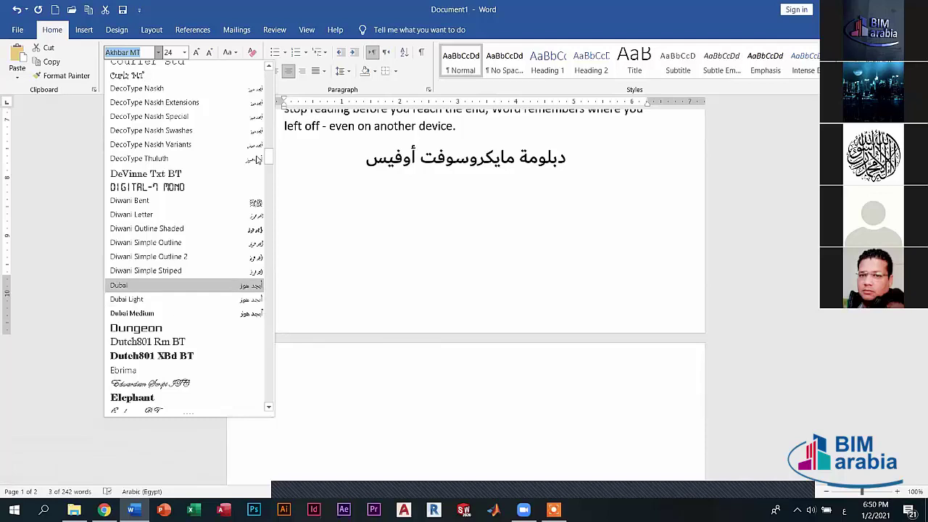
pyautogui.scroll(-5, 276, 174)
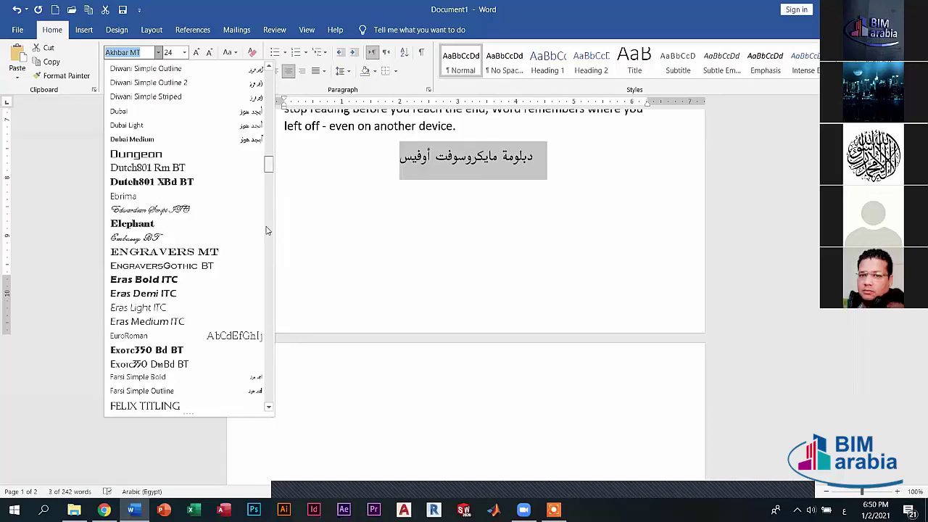
pyautogui.scroll(-10, 266, 232)
pyautogui.scroll(-10, 290, 178)
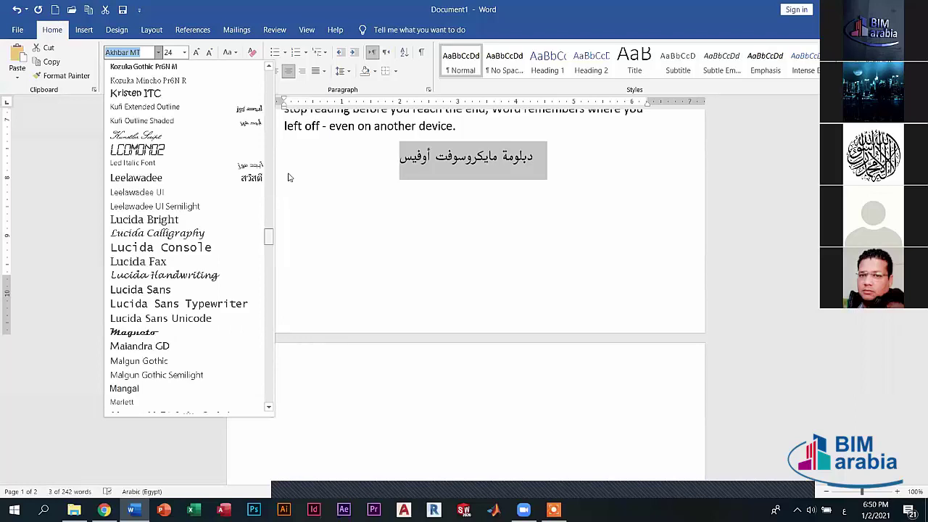
pyautogui.scroll(5, 305, 188)
pyautogui.click(684, 316)
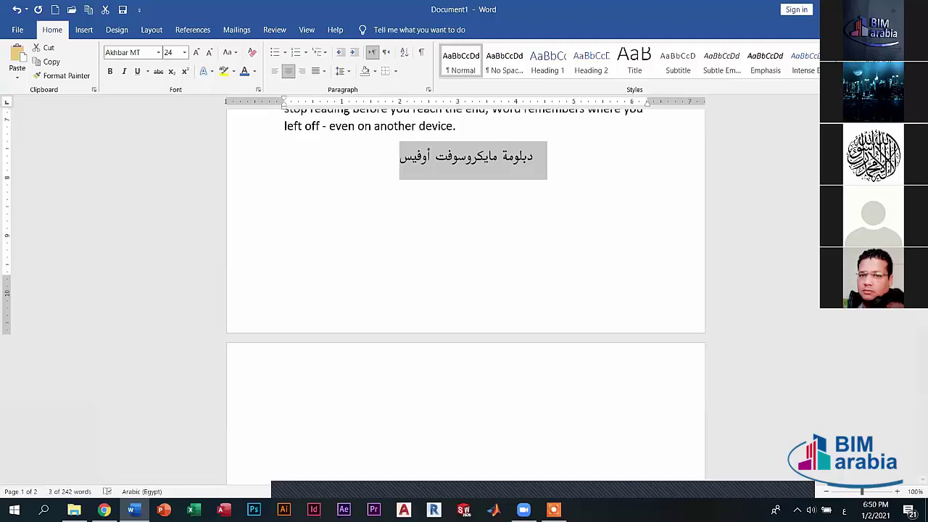
pyautogui.click(535, 505)
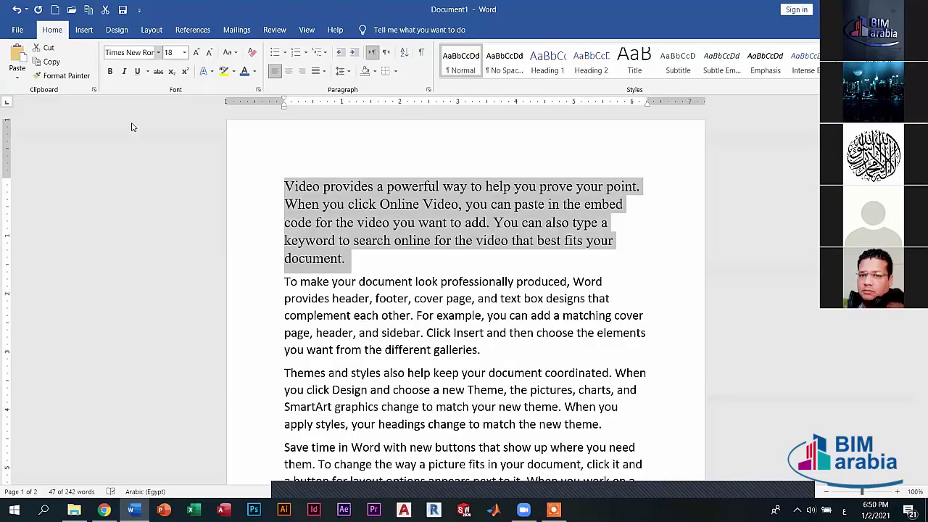
pyautogui.hotkey('alt', 'h')
pyautogui.press('f')
pyautogui.press('f')
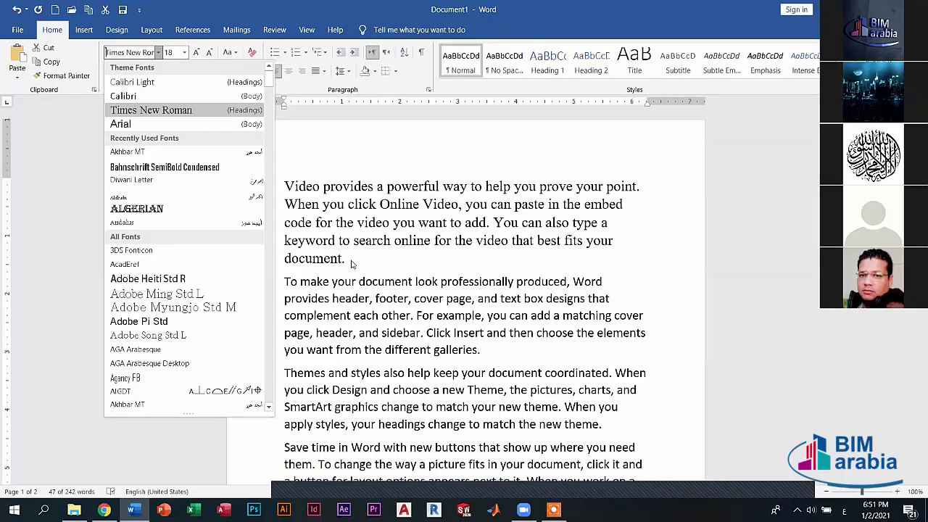
pyautogui.press('Escape')
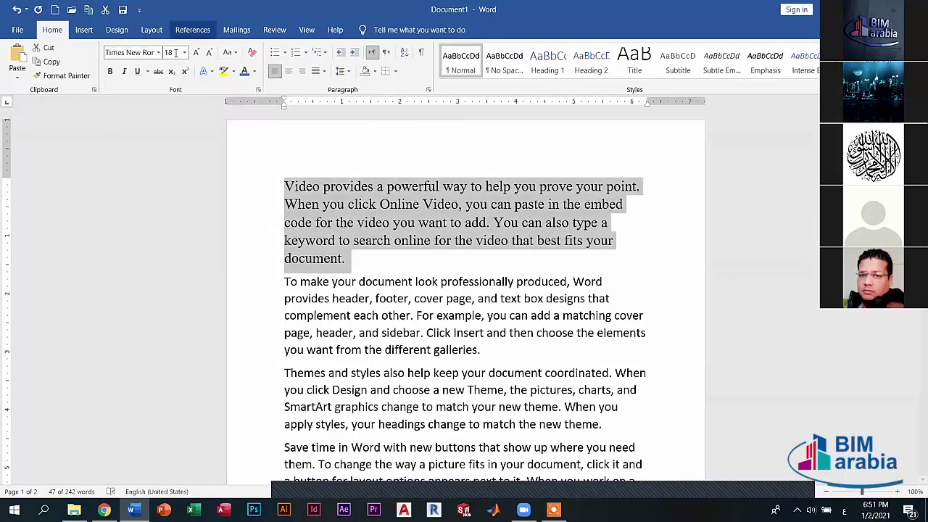
pyautogui.click(172, 52)
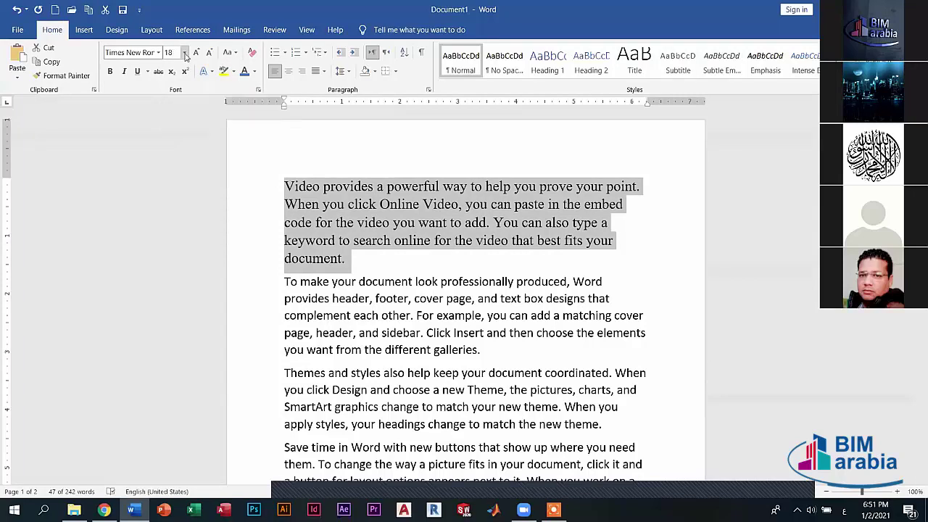
pyautogui.click(186, 57)
pyautogui.click(172, 50)
pyautogui.doubleClick(168, 52)
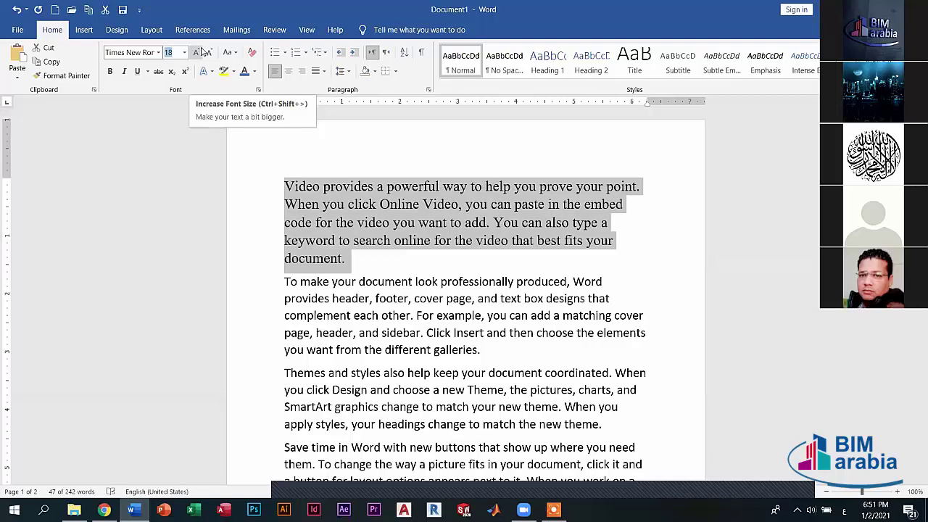
# Step the first paragraph's font size up to 72 pt, then back down to 16 pt
pyautogui.click(203, 52)
pyautogui.click(204, 52)
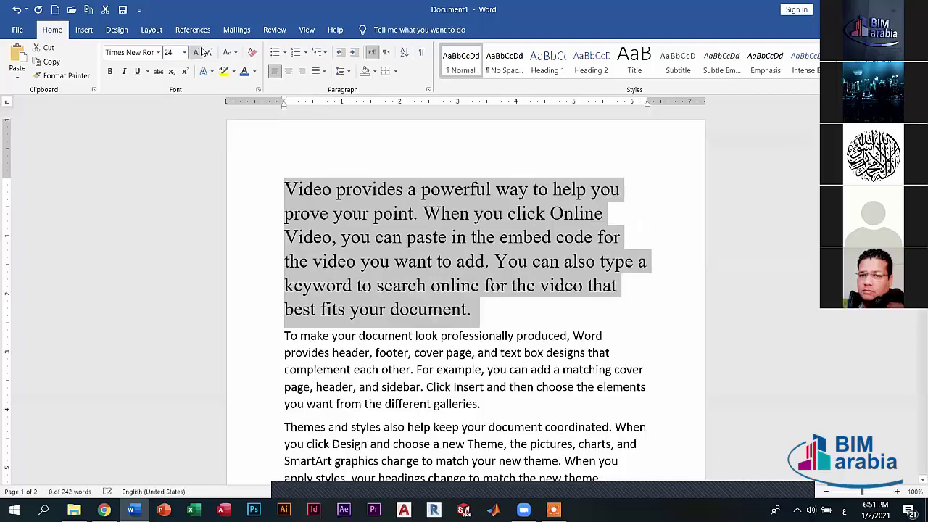
pyautogui.click(204, 53)
pyautogui.click(203, 52)
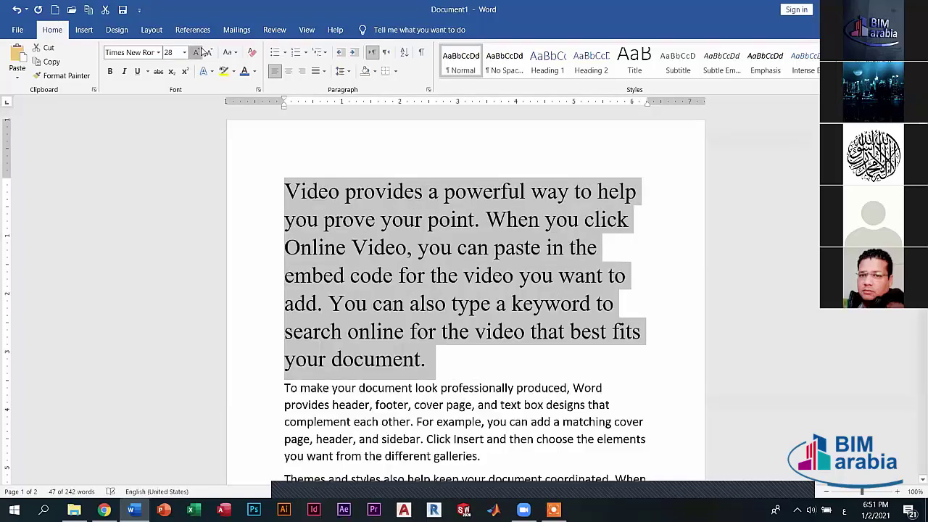
pyautogui.click(200, 55)
pyautogui.click(200, 55)
pyautogui.click(198, 57)
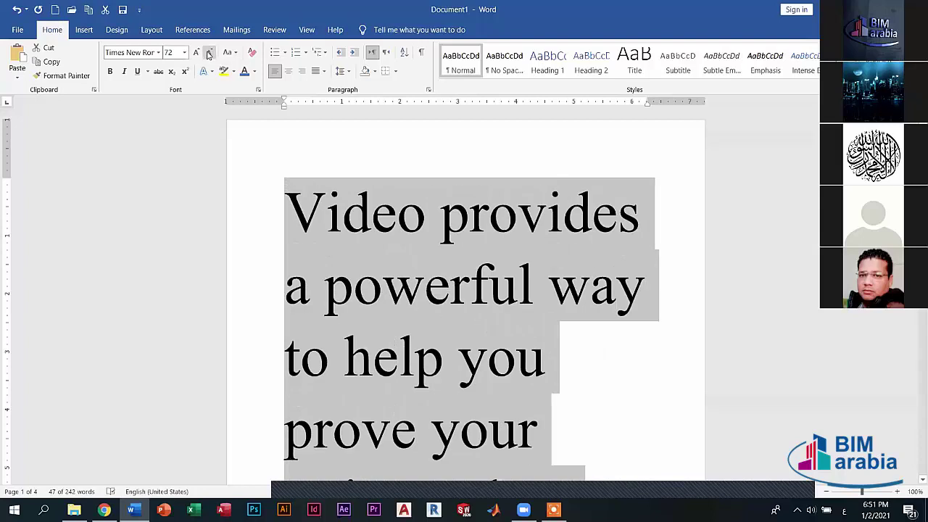
pyautogui.click(208, 55)
pyautogui.click(208, 55)
pyautogui.click(208, 55)
pyautogui.click(208, 55)
pyautogui.click(208, 55)
pyautogui.click(208, 55)
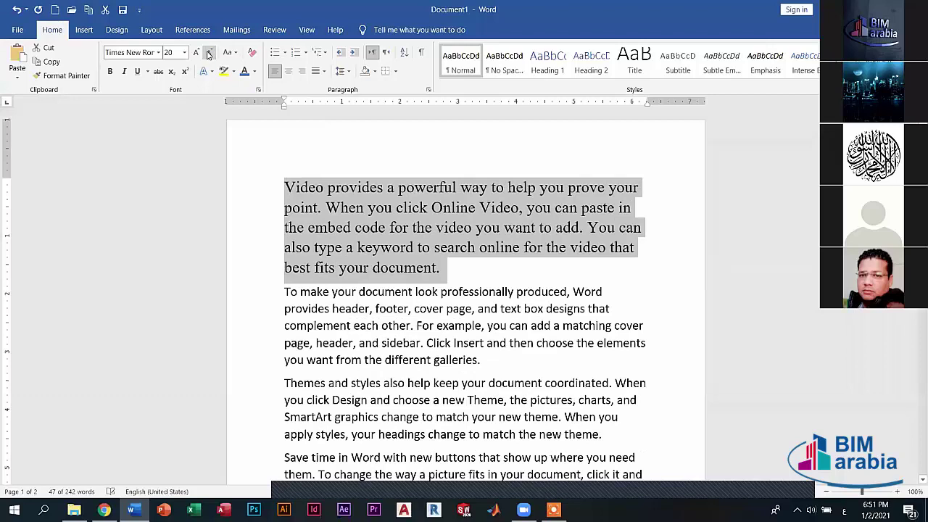
pyautogui.click(208, 55)
pyautogui.click(208, 55)
pyautogui.click(208, 55)
pyautogui.click(197, 54)
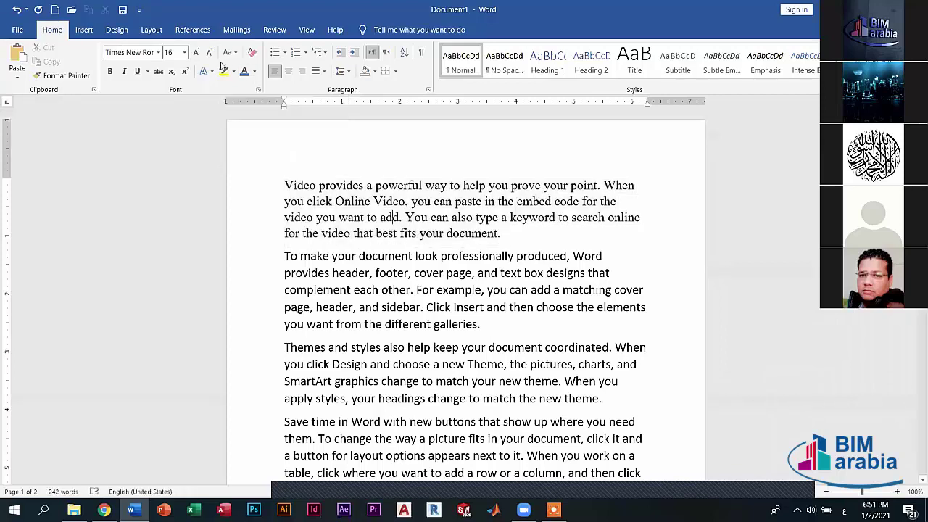
# Select the first paragraph and change it to all lowercase
pyautogui.tripleClick(392, 210)
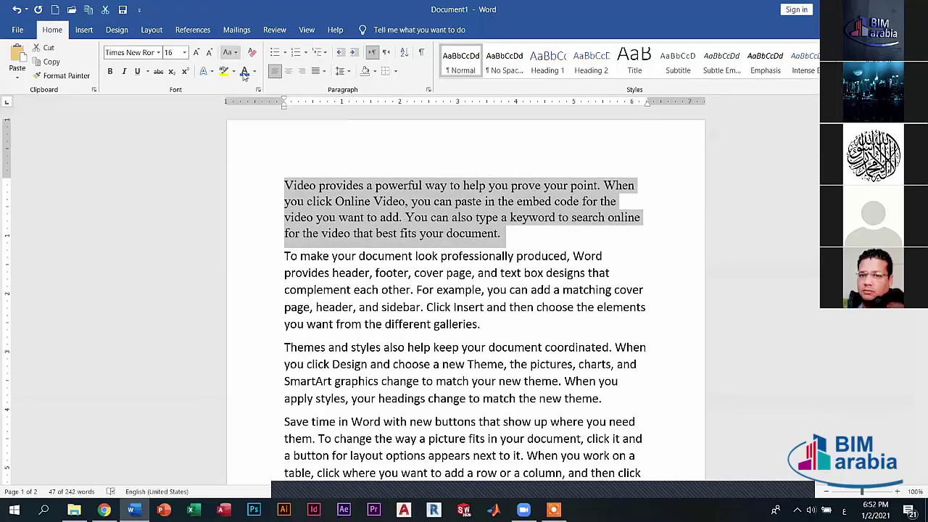
pyautogui.click(232, 53)
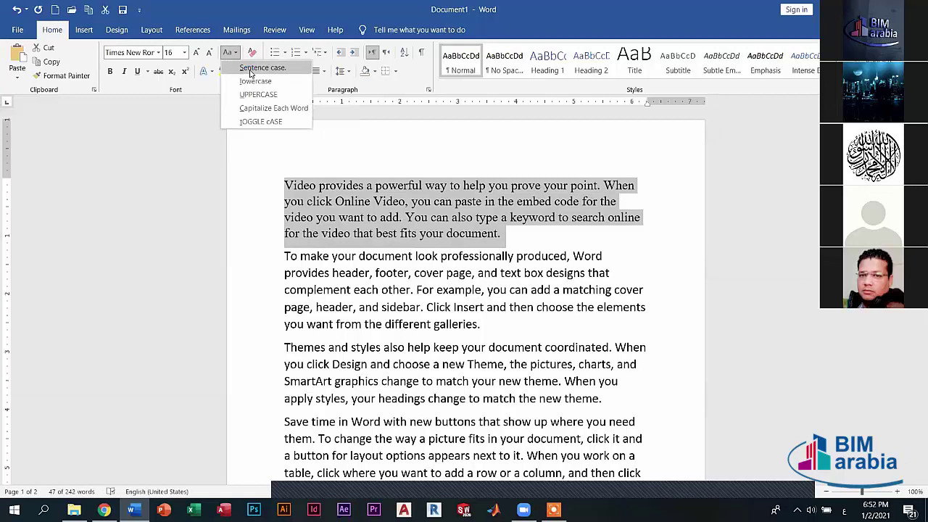
pyautogui.click(227, 56)
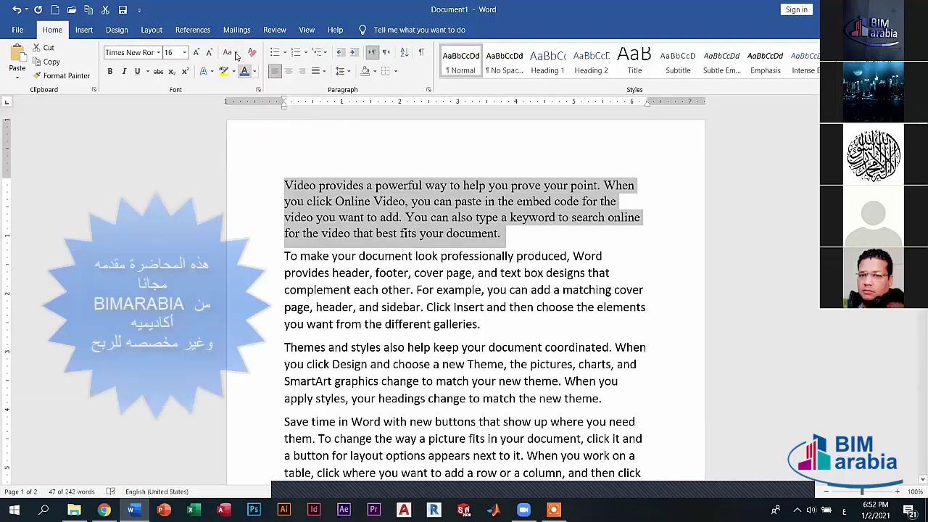
pyautogui.click(228, 52)
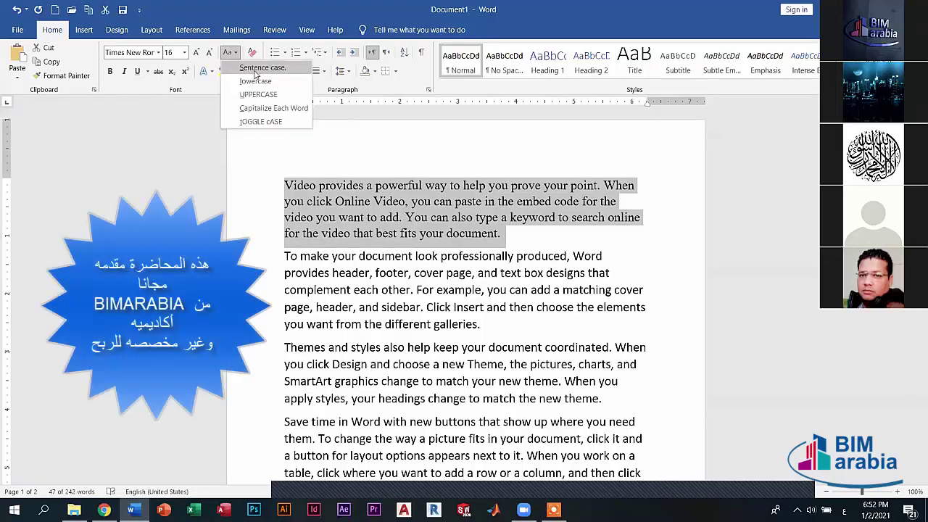
pyautogui.click(256, 81)
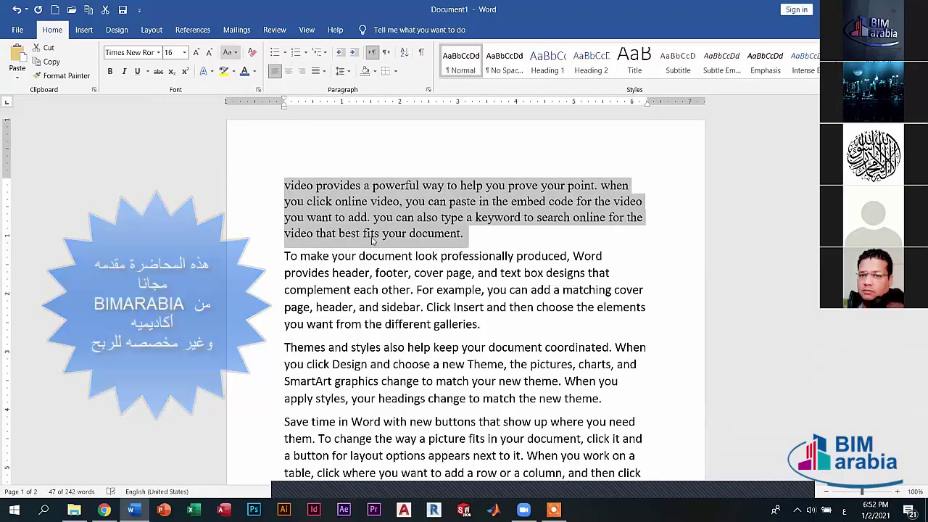
# Switch the first paragraph to UPPERCASE
pyautogui.click(231, 53)
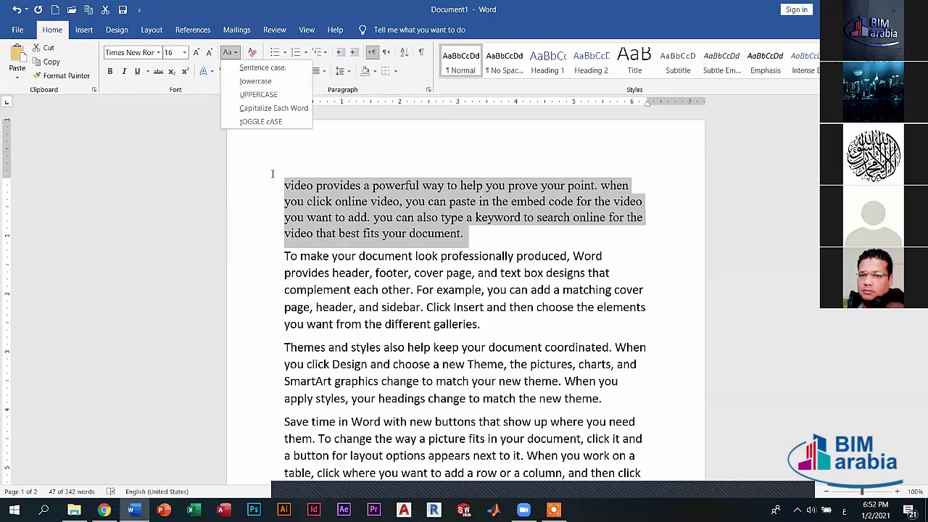
pyautogui.click(235, 52)
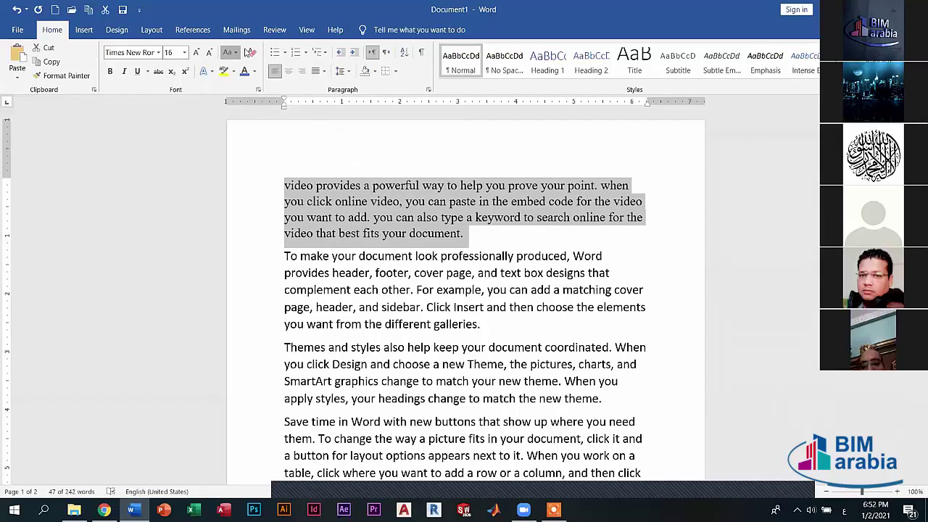
pyautogui.click(230, 52)
pyautogui.click(258, 95)
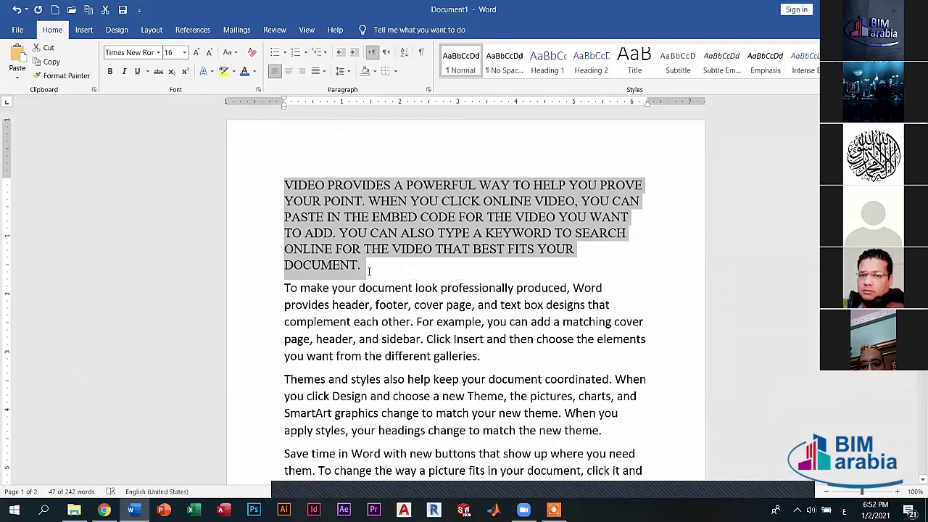
# Reselect the paragraph, revert it to lowercase, then apply Capitalize Each Word
pyautogui.click(270, 187)
pyautogui.moveTo(361, 264); pyautogui.dragTo(276, 217)
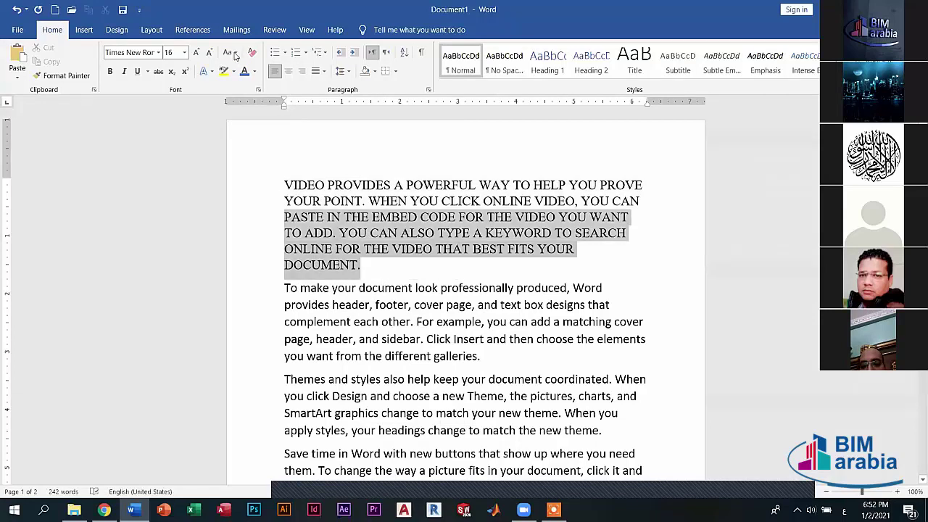
pyautogui.hotkey('ctrl', 'shift', 'Up')
pyautogui.click(229, 53)
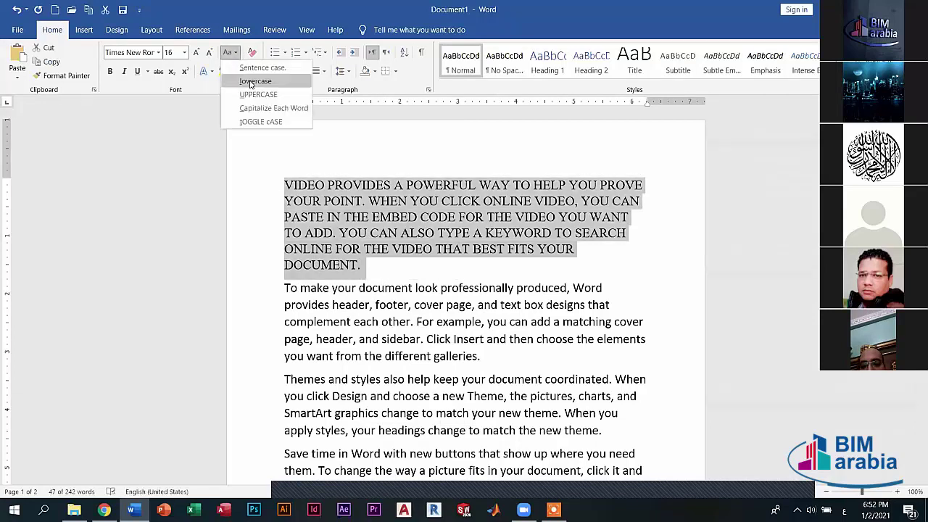
pyautogui.click(254, 82)
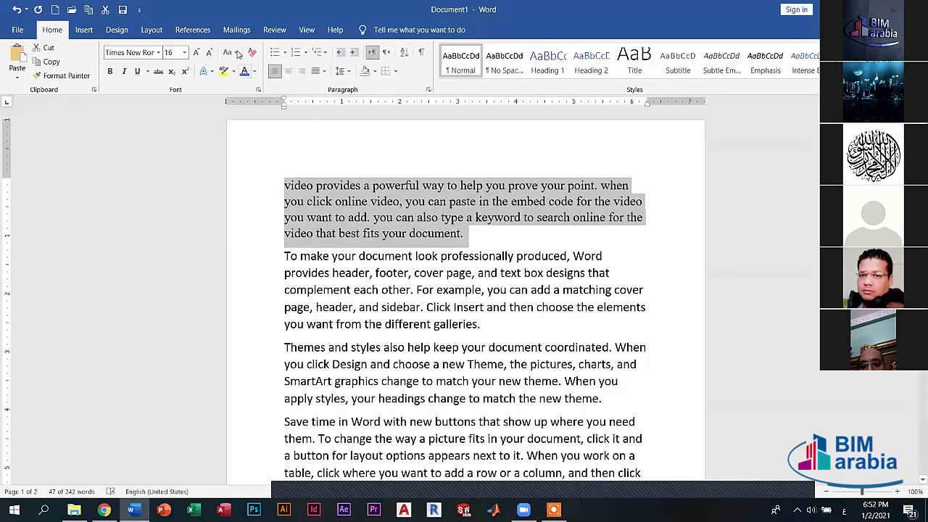
pyautogui.click(229, 53)
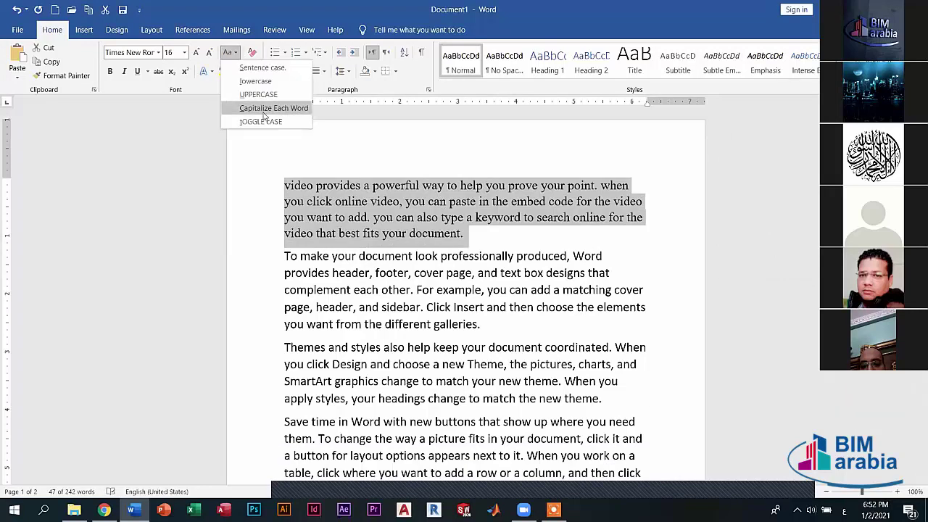
pyautogui.click(286, 111)
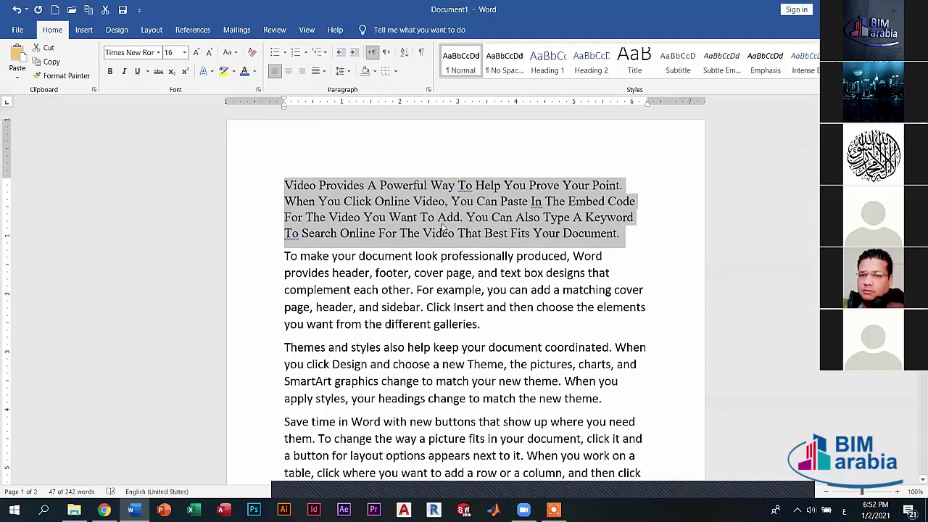
# Reselect the whole first paragraph and apply tOGGLE cASE to invert every letter
pyautogui.click(364, 186)
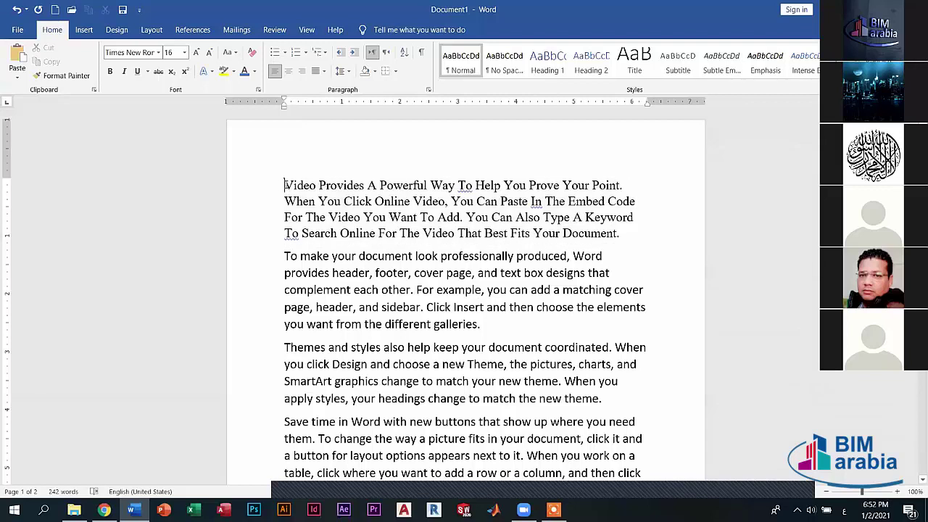
pyautogui.doubleClick(322, 187)
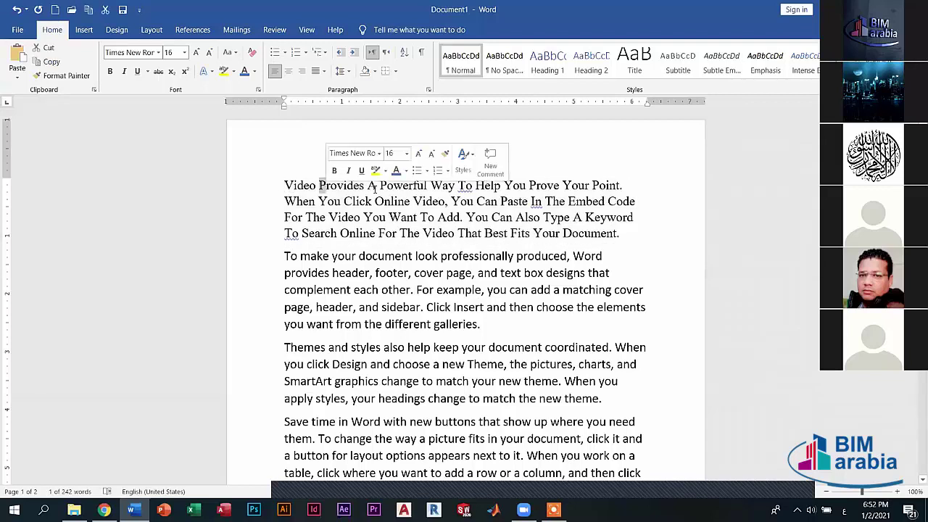
pyautogui.click(383, 186)
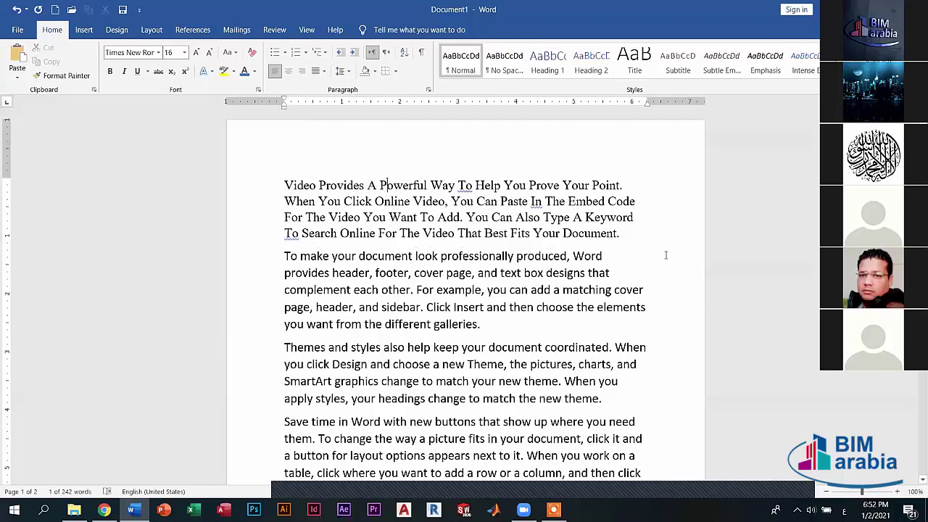
pyautogui.moveTo(621, 234); pyautogui.dragTo(285, 183)
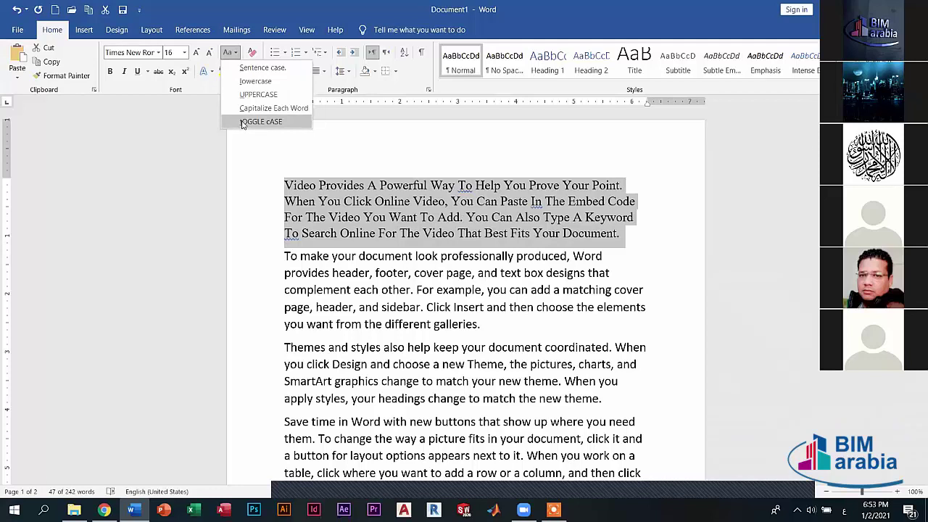
pyautogui.click(243, 123)
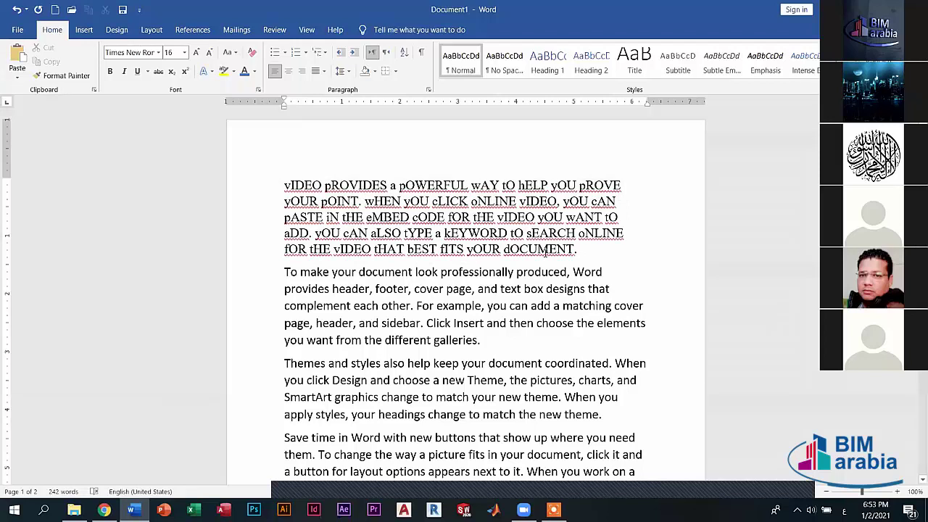
pyautogui.tripleClick(310, 201)
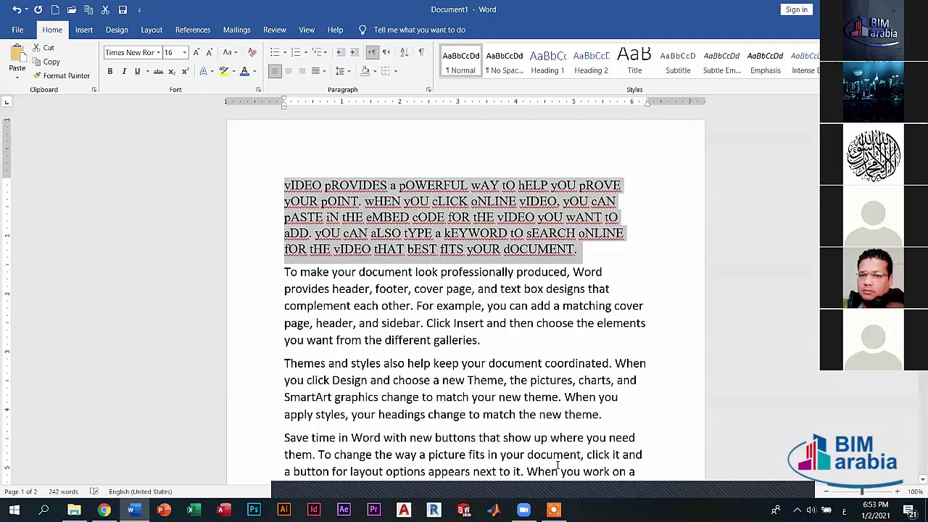
pyautogui.click(524, 233)
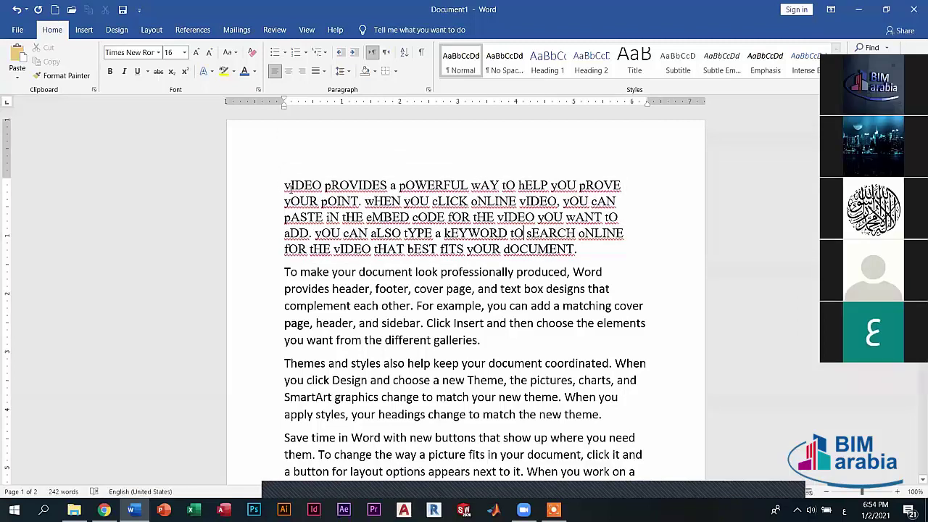
pyautogui.moveTo(284, 185); pyautogui.dragTo(291, 185)
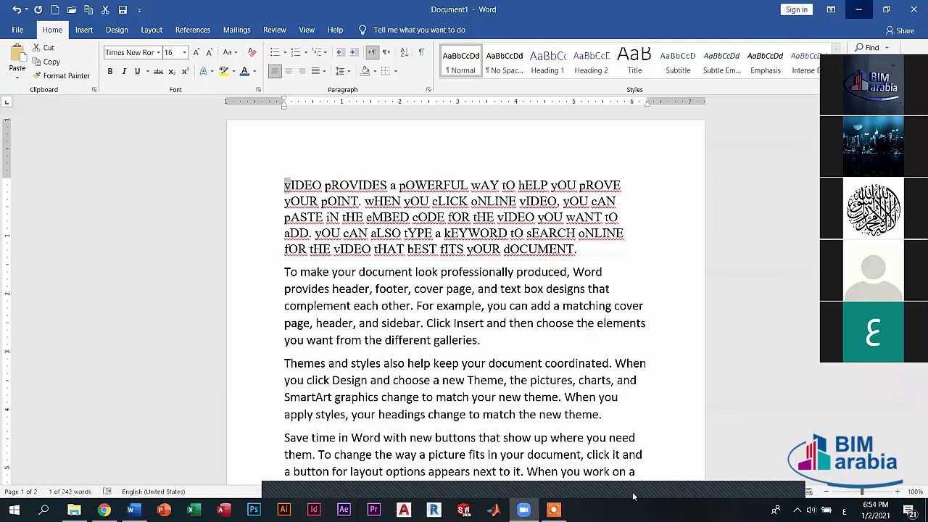
# Show the desktop, then restore the Word Document1 window from the taskbar
pyautogui.press('super+d')
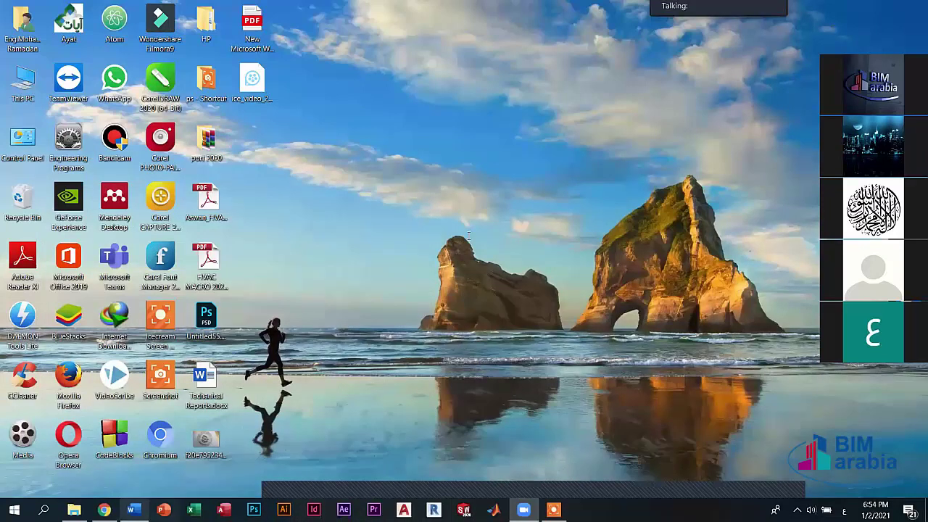
pyautogui.click(131, 510)
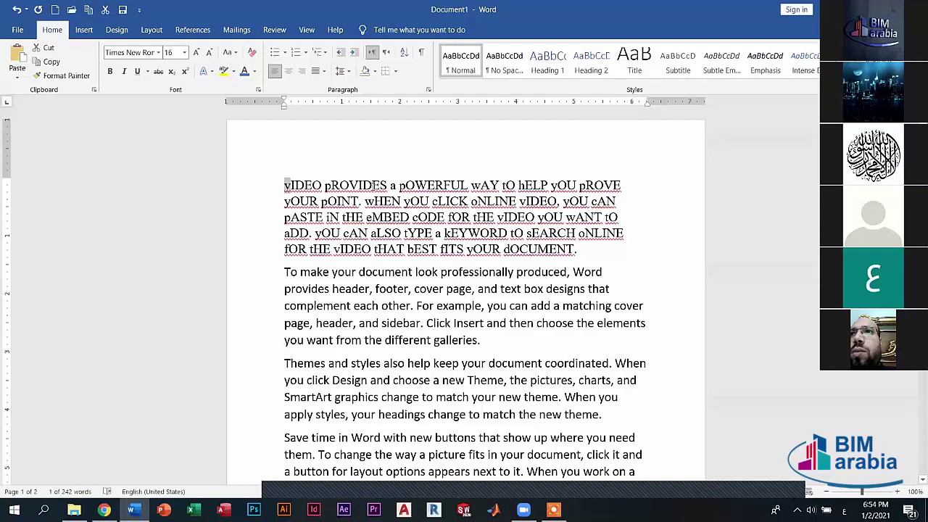
# Accept the spelling suggestions provides, powerful and prove for the flagged words
pyautogui.rightClick(350, 197)
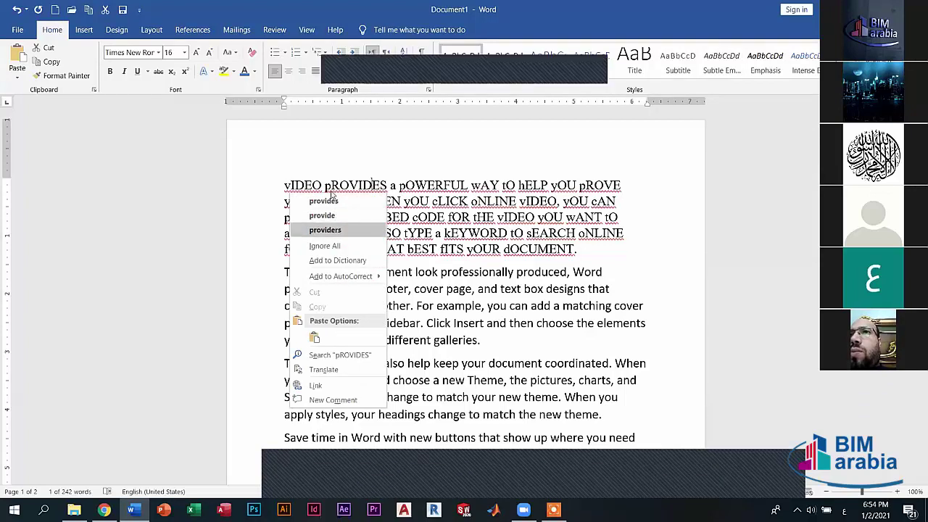
pyautogui.click(323, 201)
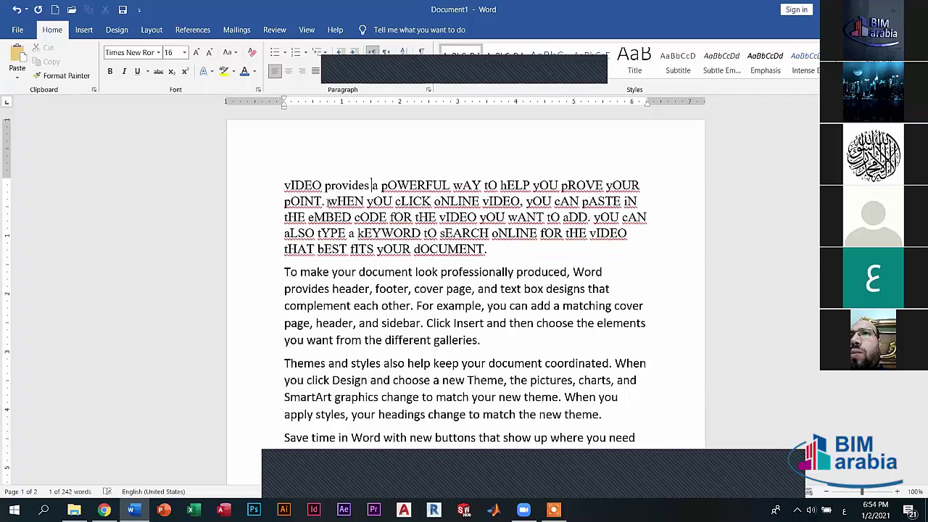
pyautogui.rightClick(419, 193)
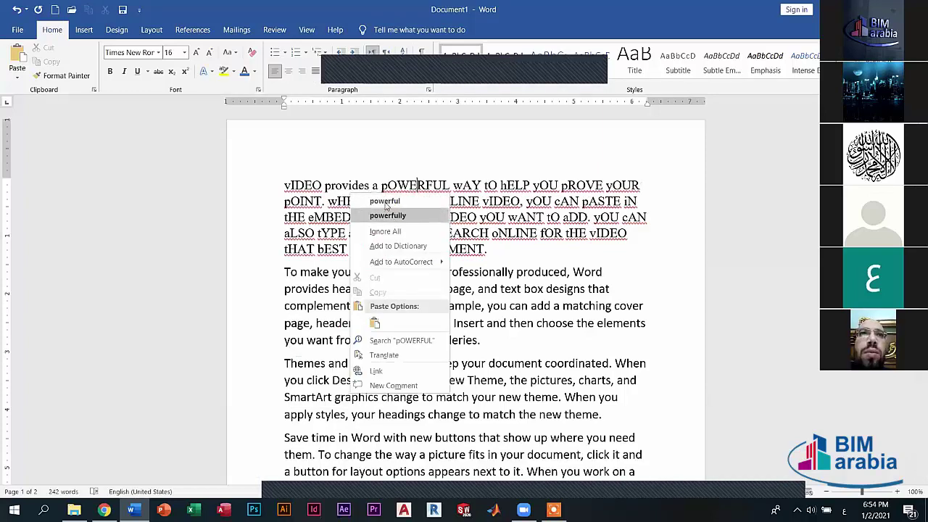
pyautogui.click(384, 202)
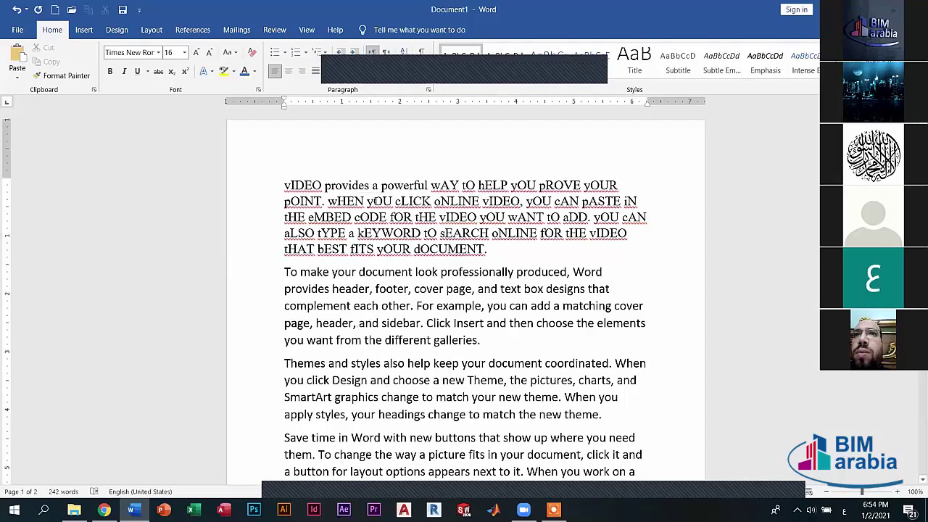
pyautogui.rightClick(557, 187)
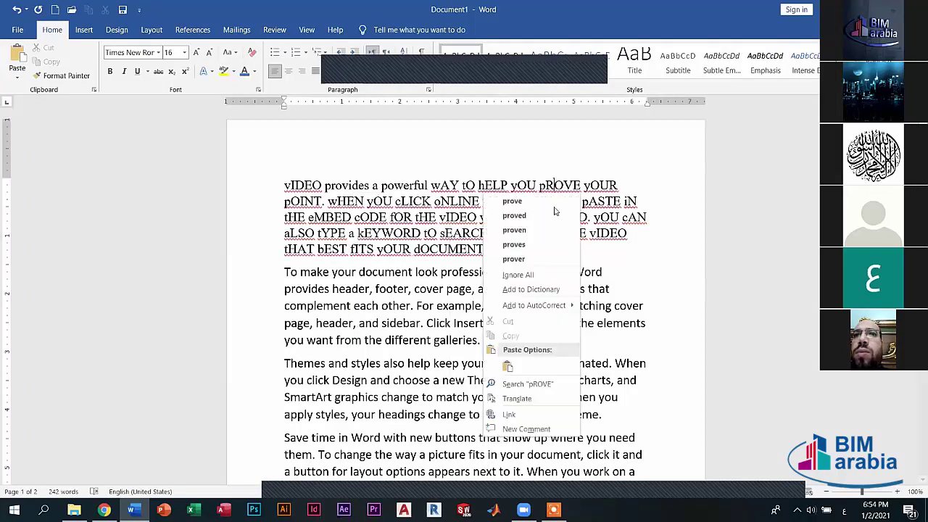
pyautogui.click(517, 201)
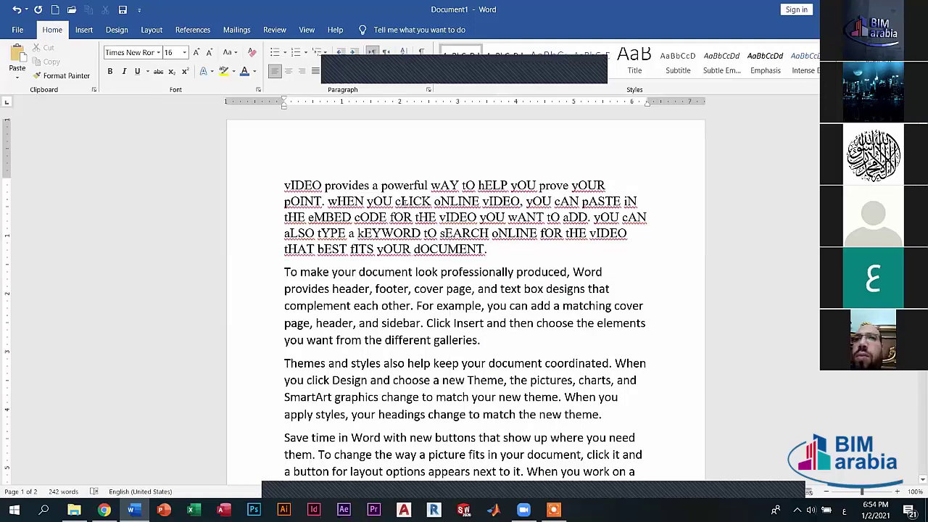
# Choose Ignore All for cLICK so it is no longer flagged
pyautogui.rightClick(411, 205)
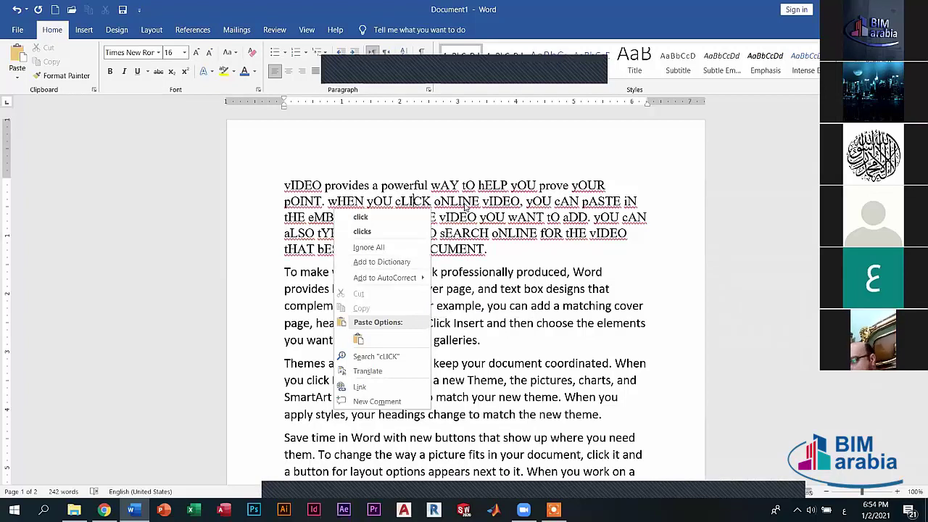
pyautogui.press('Escape')
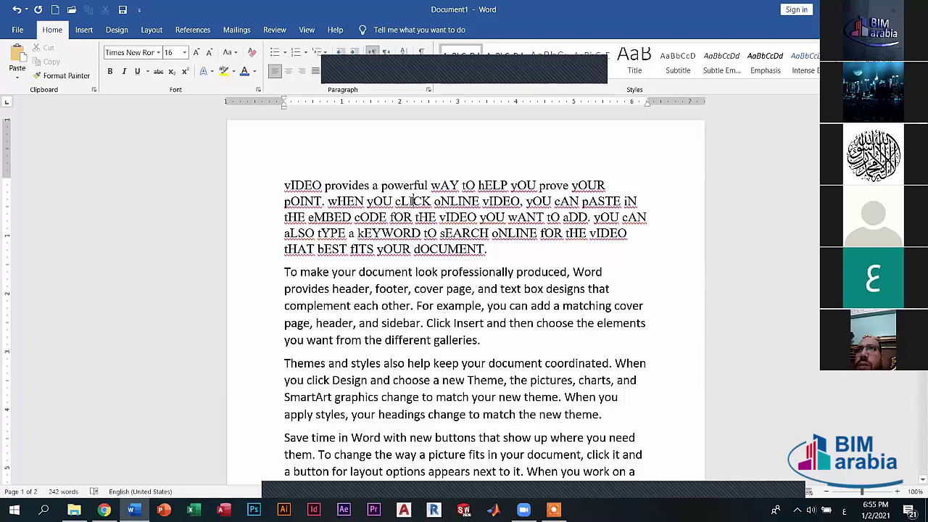
pyautogui.doubleClick(412, 200)
pyautogui.click(416, 201)
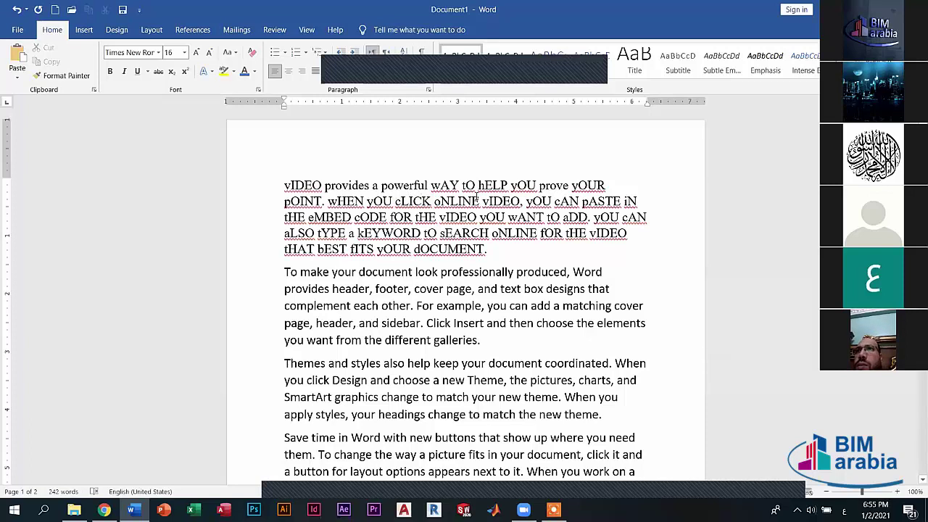
pyautogui.rightClick(414, 205)
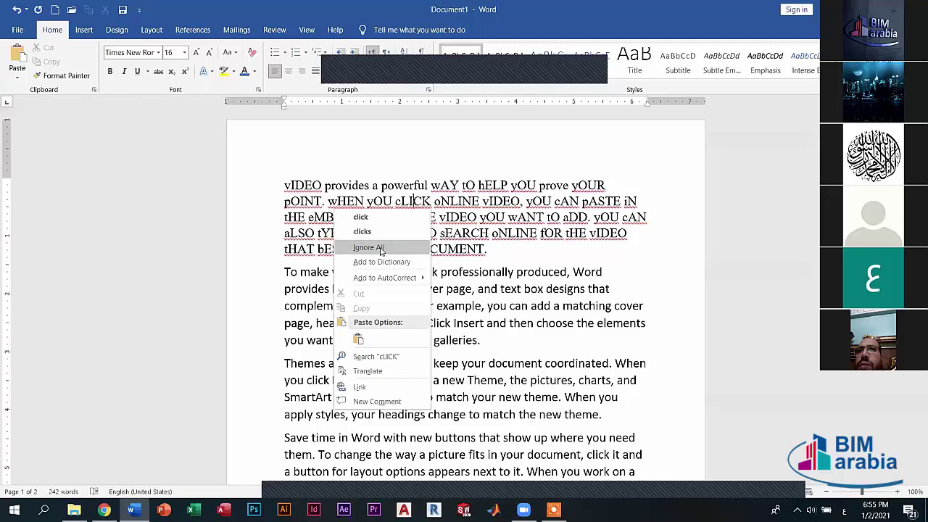
pyautogui.click(403, 249)
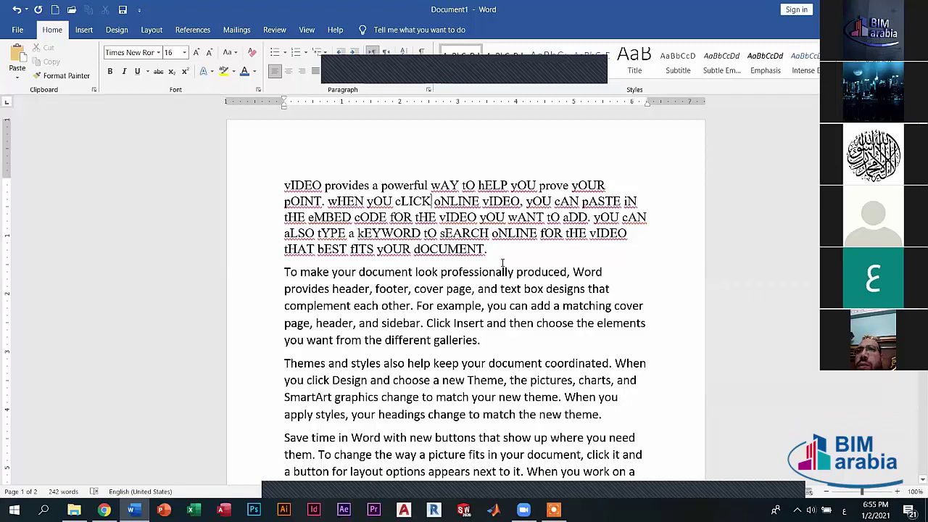
# Select the first paragraph and switch it to Sentence case
pyautogui.moveTo(503, 262)
pyautogui.mouseDown()
pyautogui.moveTo(284, 201)
pyautogui.moveTo(263, 185)
pyautogui.mouseUp()
pyautogui.click(230, 52)
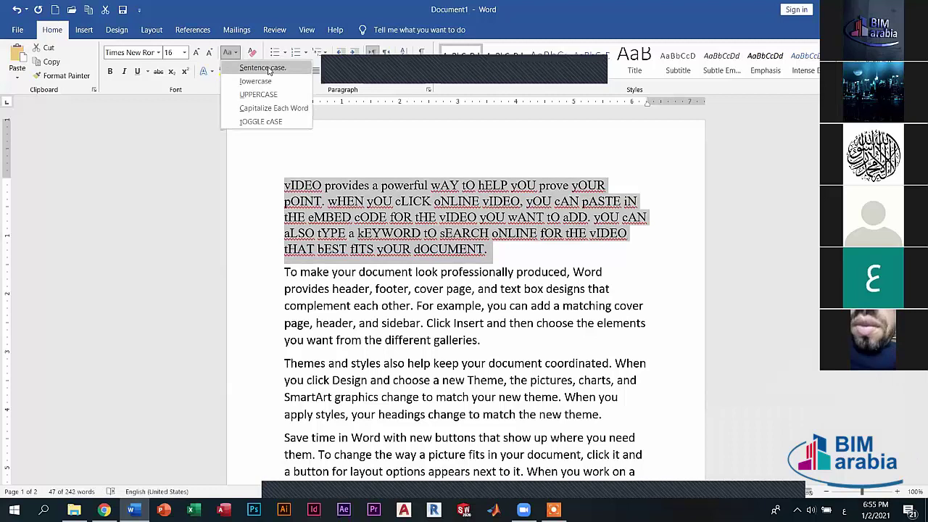
pyautogui.click(262, 68)
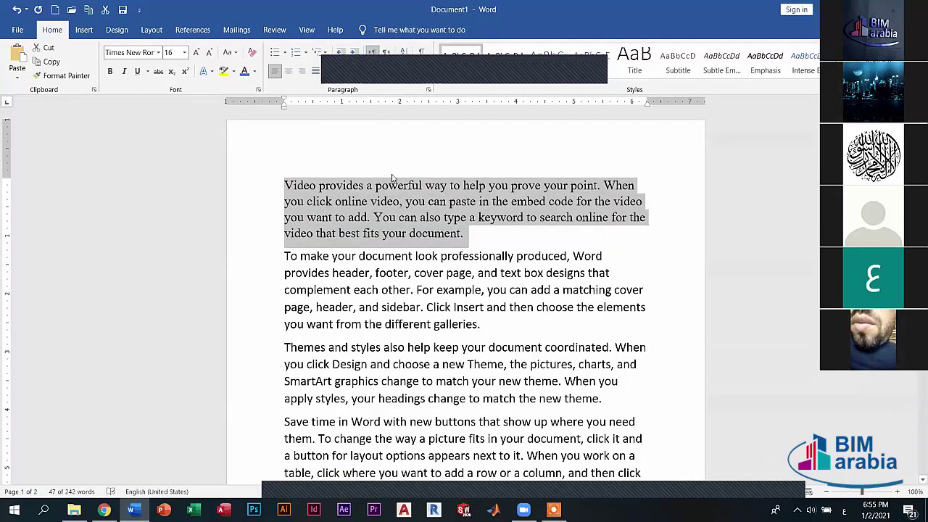
# Make the paragraph bold, italic and underlined, 20 pt, in dark blue
pyautogui.click(110, 70)
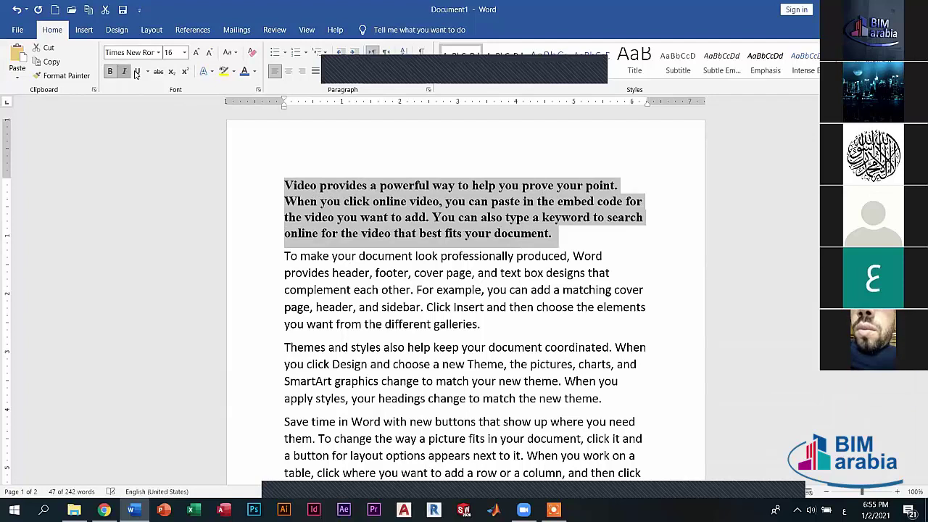
pyautogui.hotkey('ctrl', 'i')
pyautogui.hotkey('ctrl', 'u')
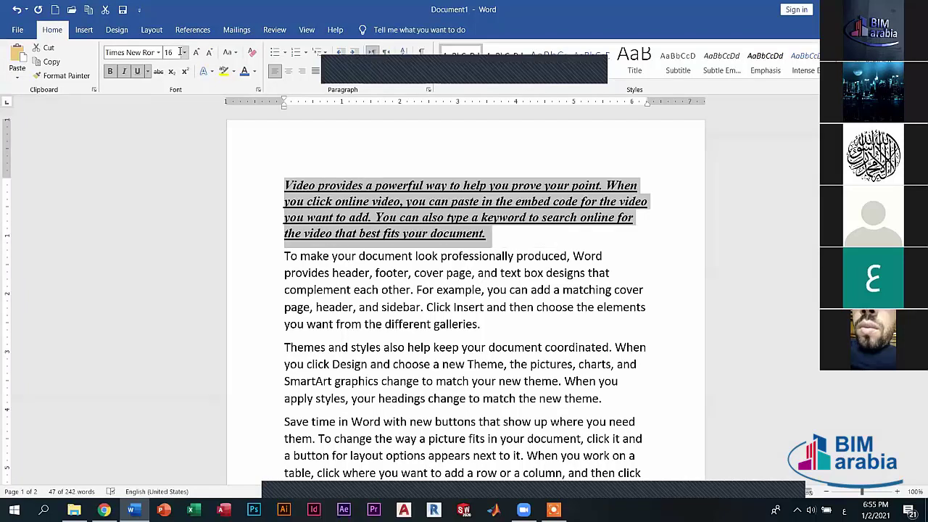
pyautogui.click(209, 53)
pyautogui.click(196, 52)
pyautogui.click(196, 52)
pyautogui.click(196, 52)
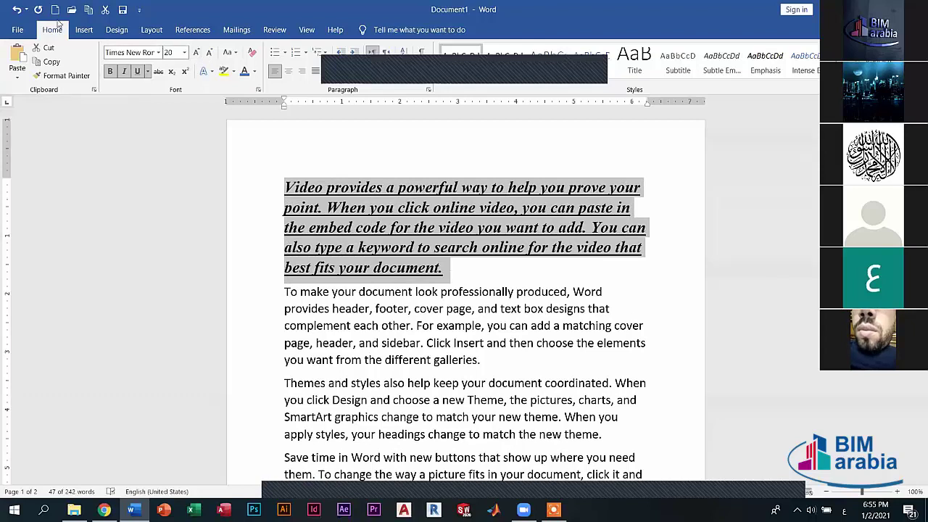
pyautogui.click(245, 71)
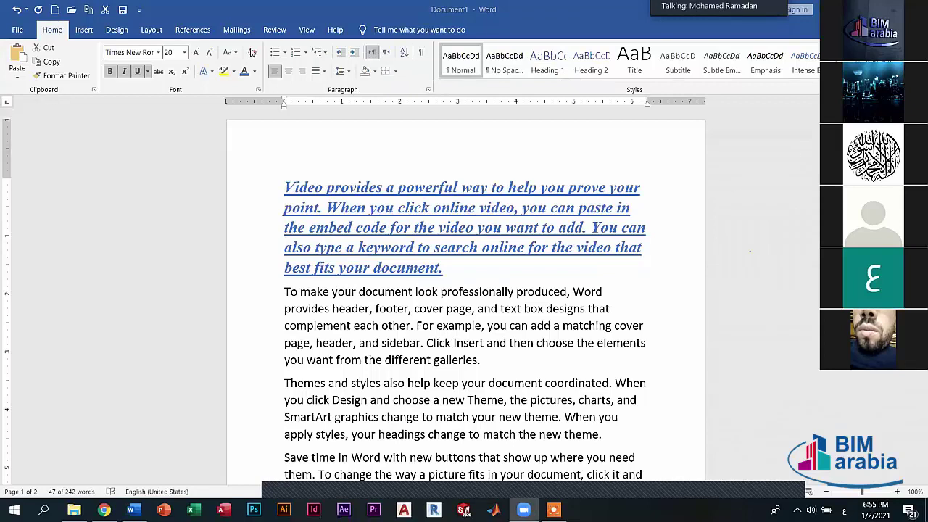
pyautogui.click(252, 52)
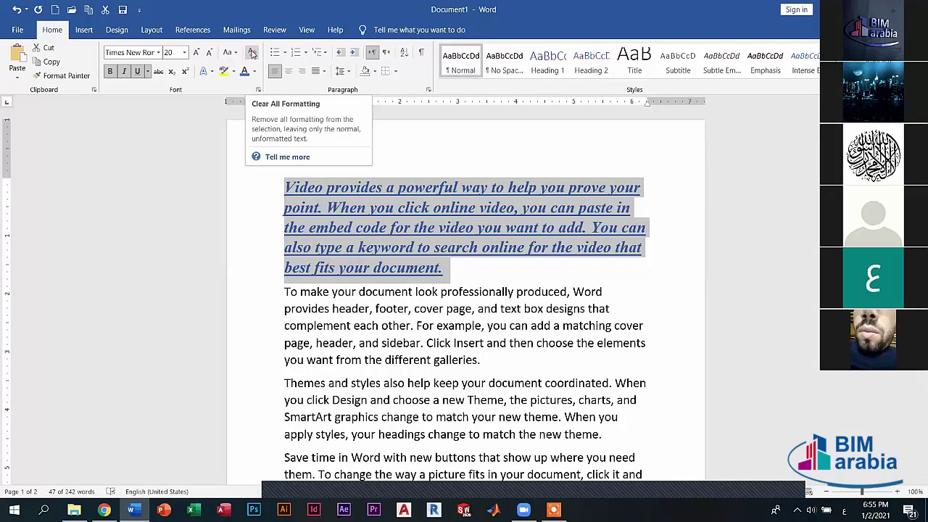
# Clear all formatting from the selected first paragraph
pyautogui.click(252, 55)
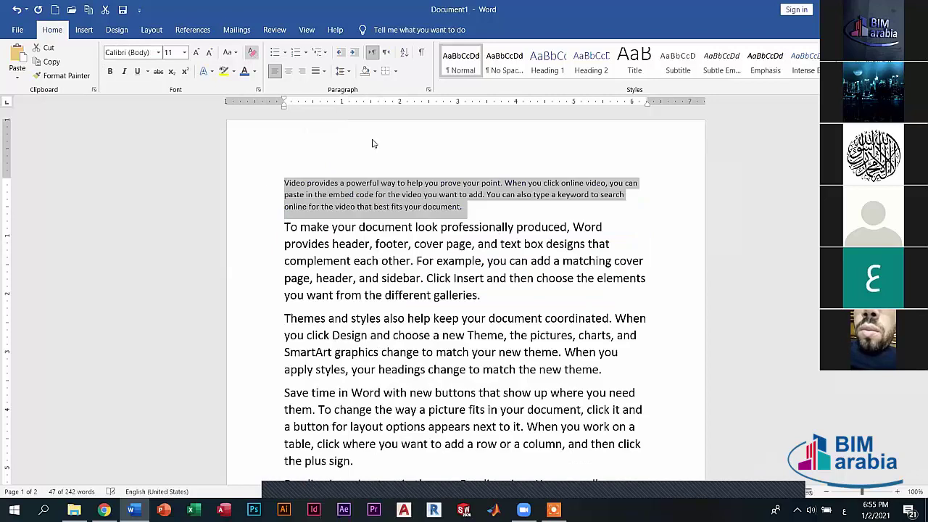
pyautogui.click(486, 216)
pyautogui.moveTo(457, 208); pyautogui.dragTo(262, 187)
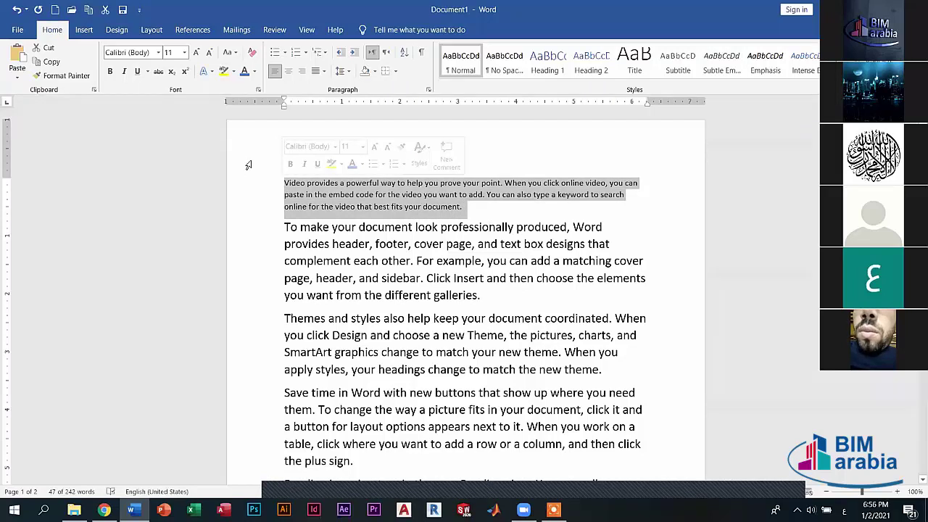
pyautogui.press('Right')
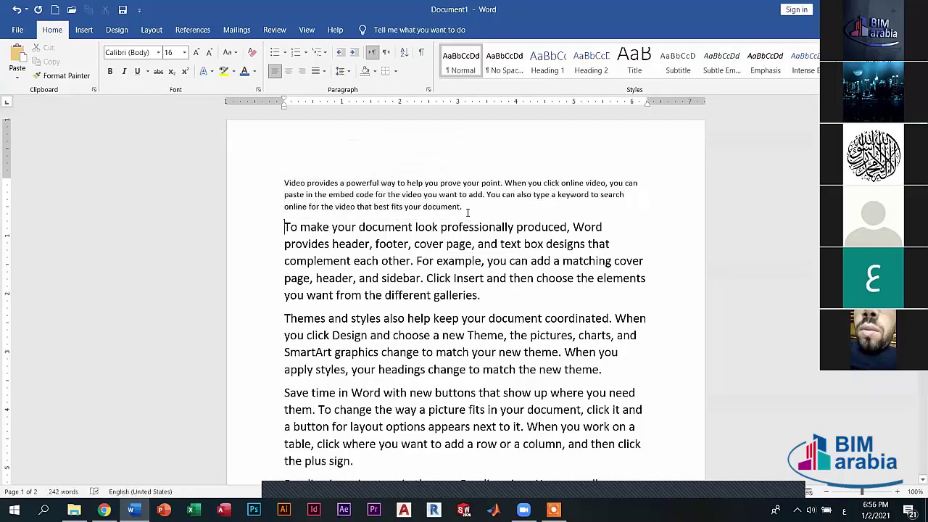
# Reselect the first paragraph and grow its font to 16 pt
pyautogui.tripleClick(379, 196)
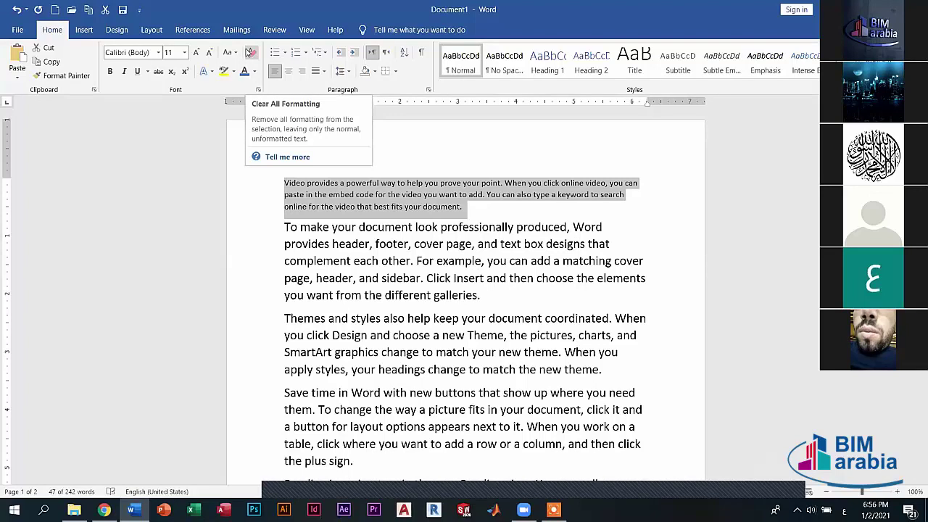
pyautogui.click(197, 54)
pyautogui.click(196, 53)
pyautogui.click(197, 53)
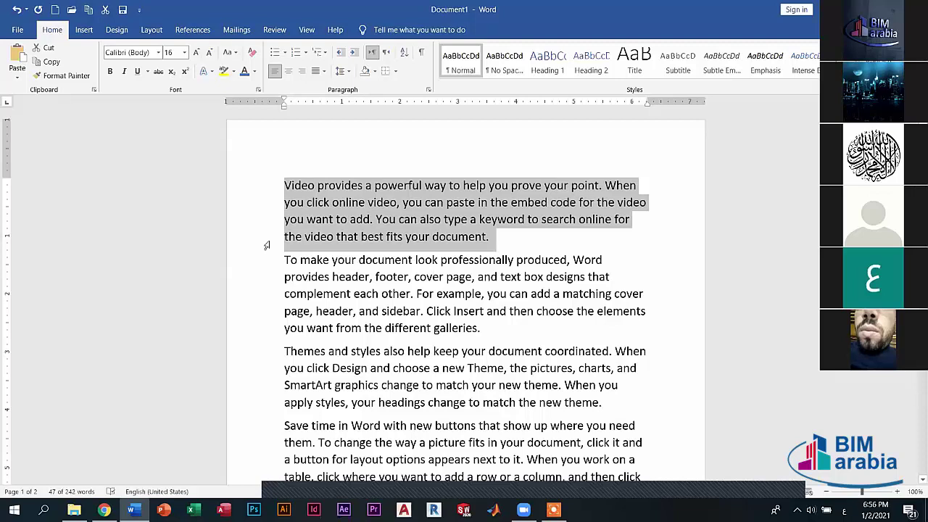
# Make the first paragraph bold and italic
pyautogui.click(496, 235)
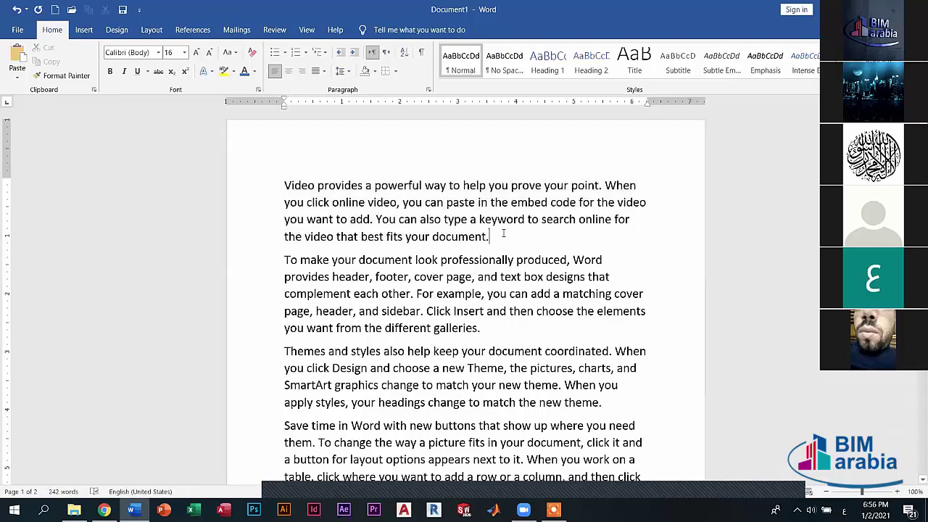
pyautogui.moveTo(489, 236); pyautogui.dragTo(283, 186)
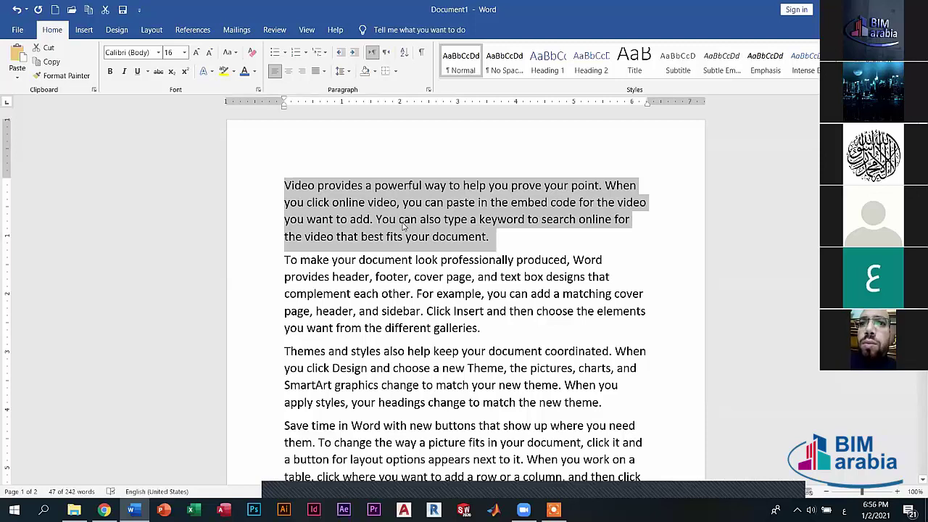
pyautogui.click(110, 72)
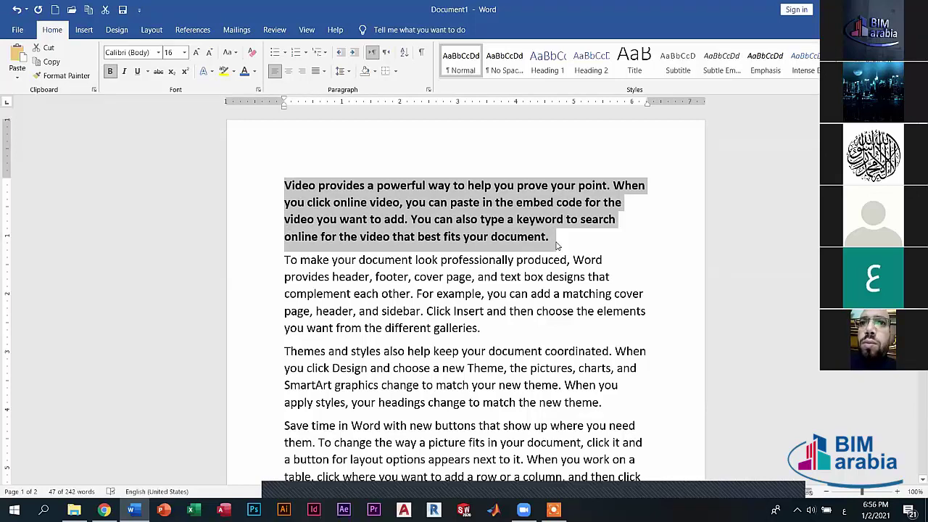
pyautogui.click(566, 238)
pyautogui.keyDown('shift'); pyautogui.click(281, 181); pyautogui.keyUp('shift')
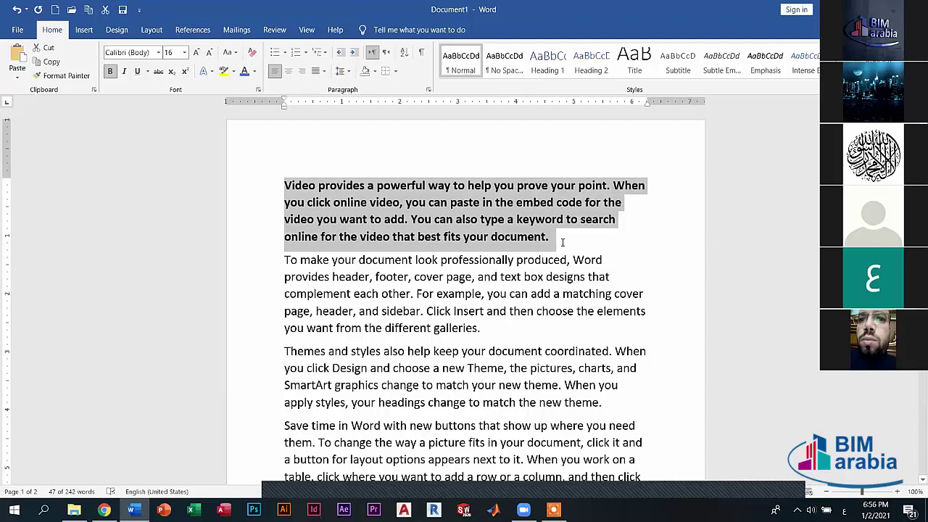
pyautogui.tripleClick(301, 185)
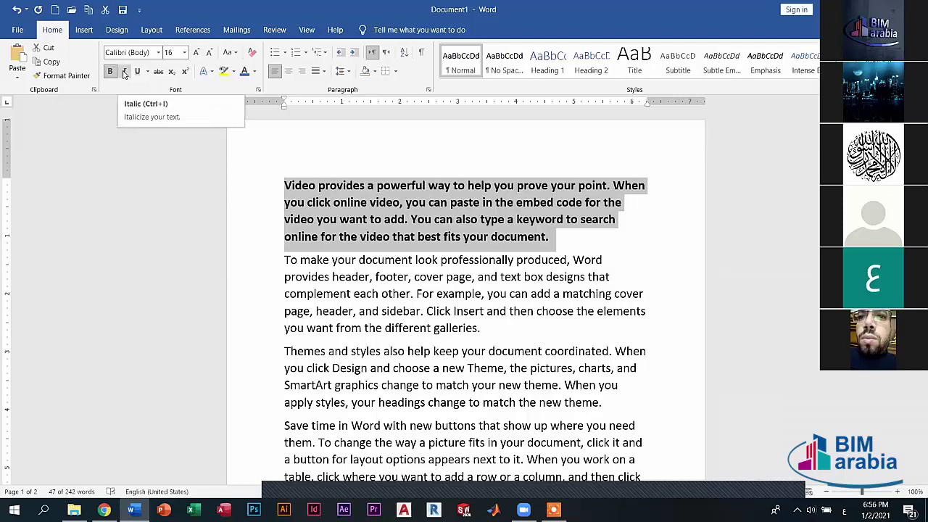
pyautogui.click(124, 73)
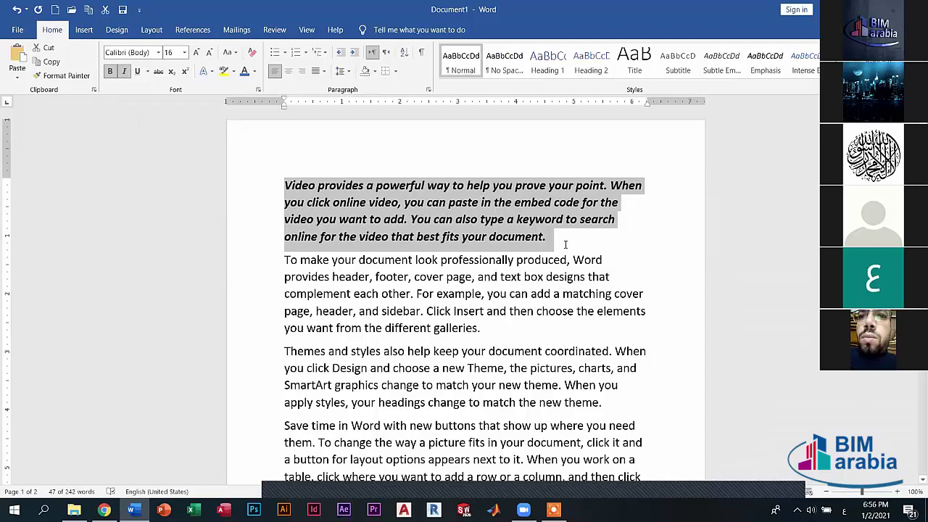
pyautogui.click(562, 241)
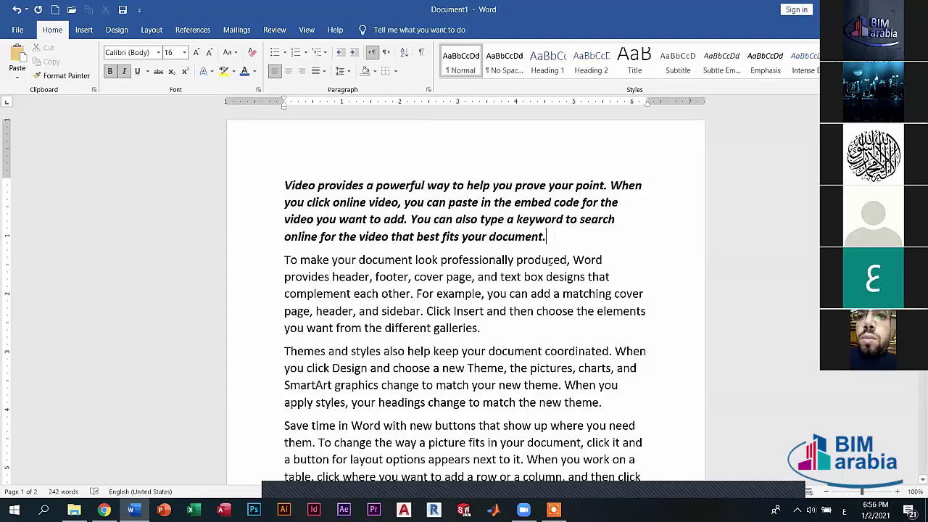
# Italicize the second paragraph ('To make your document look…') with Ctrl+I
pyautogui.moveTo(500, 343); pyautogui.dragTo(247, 239)
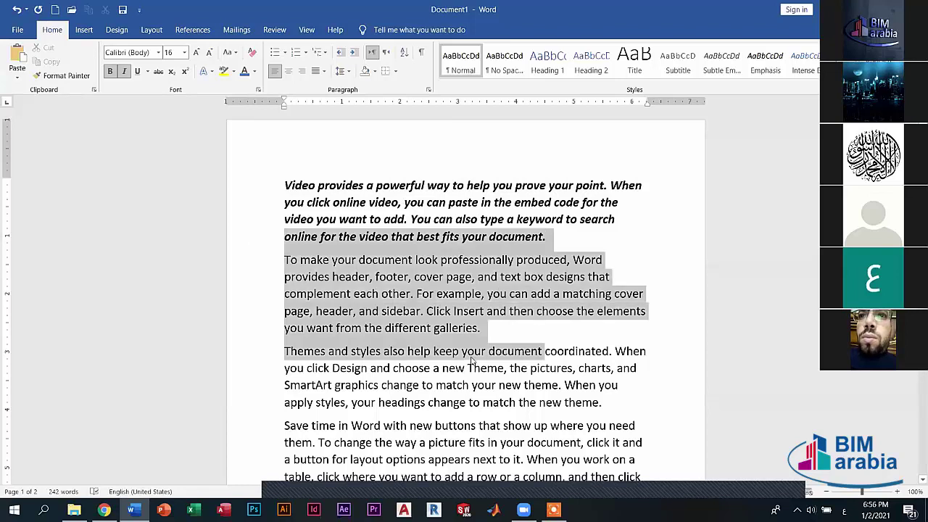
pyautogui.click(506, 340)
pyautogui.tripleClick(300, 277)
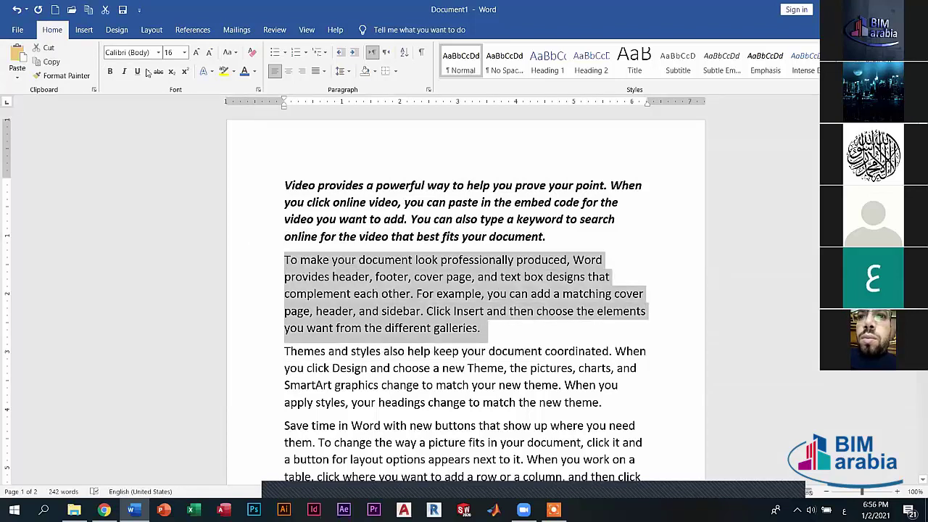
pyautogui.hotkey('ctrl', 'i')
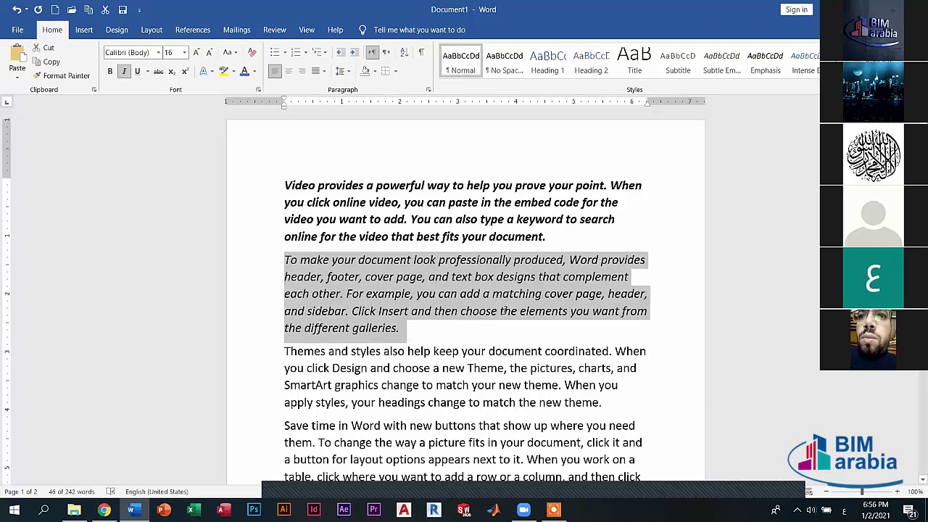
pyautogui.press('Right')
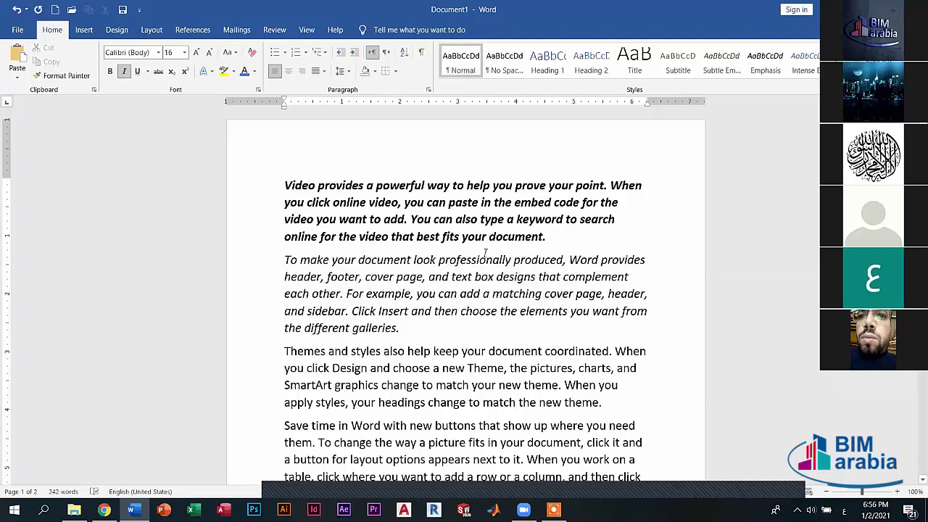
pyautogui.moveTo(567, 232); pyautogui.dragTo(245, 179)
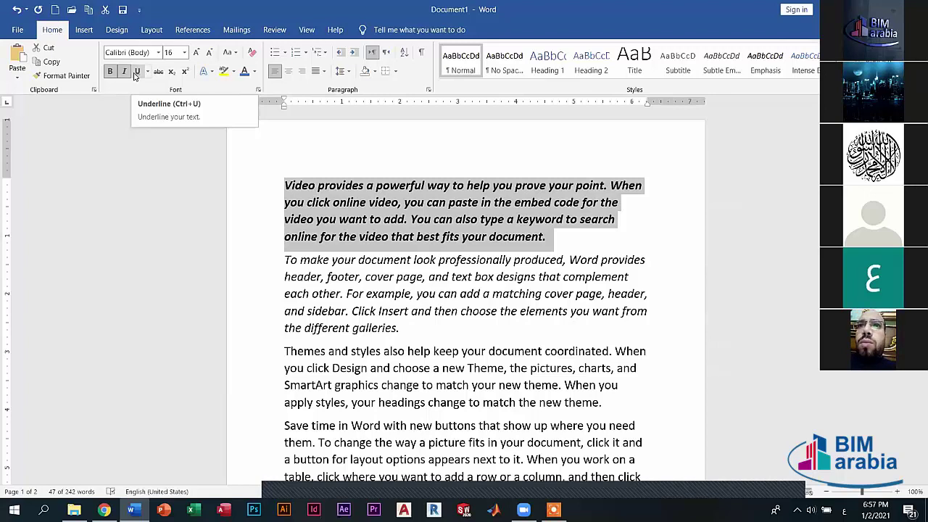
# Underline the first paragraph and set the underline colour to red
pyautogui.click(135, 72)
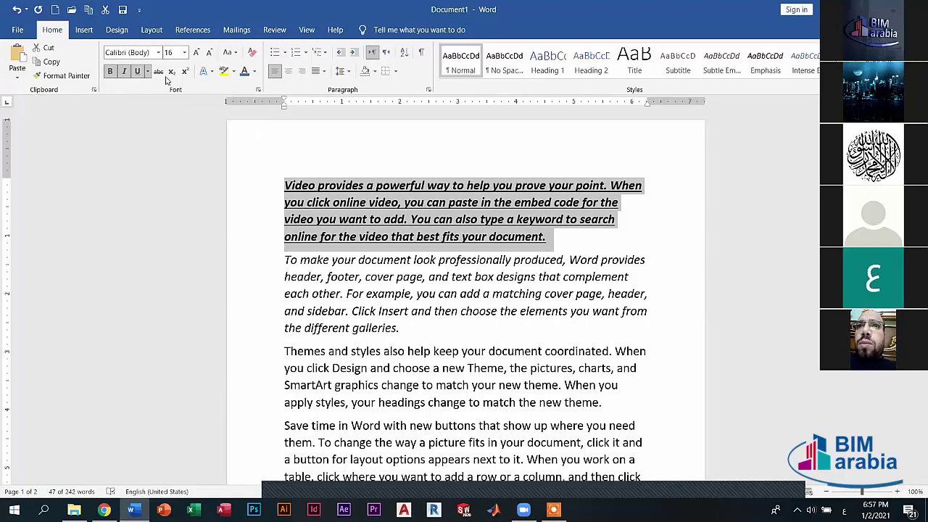
pyautogui.moveTo(269, 187); pyautogui.dragTo(551, 236)
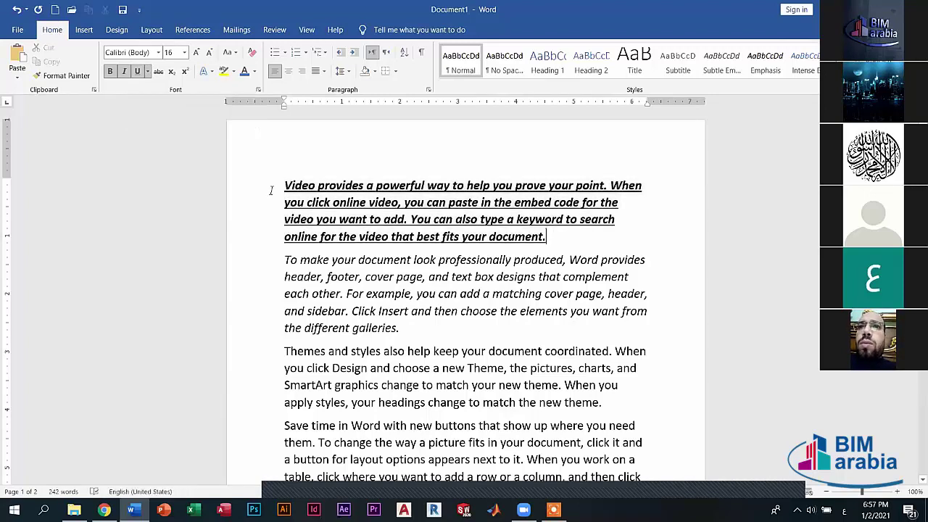
pyautogui.click(148, 71)
pyautogui.click(159, 91)
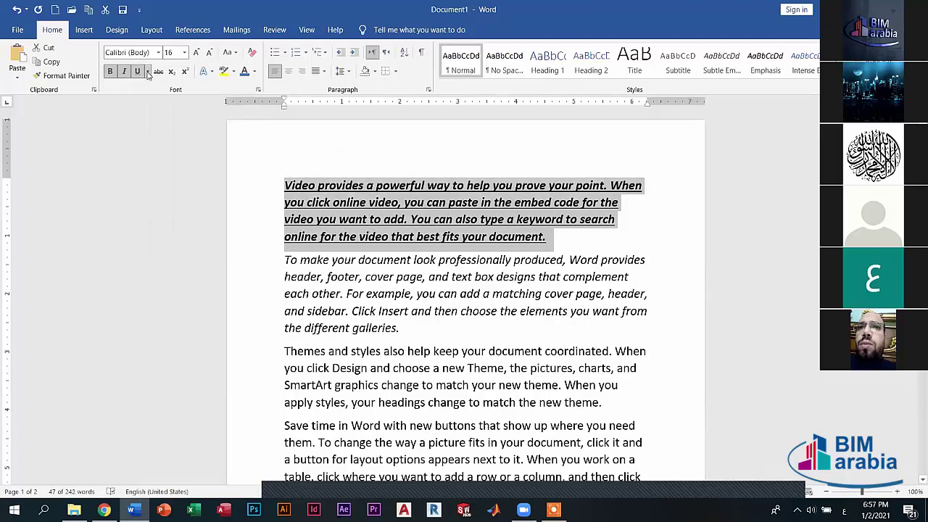
pyautogui.click(148, 72)
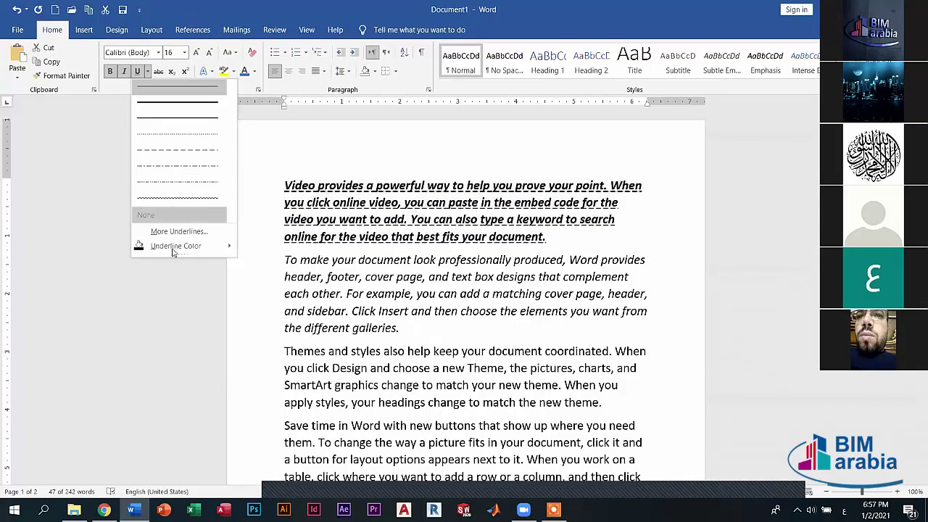
pyautogui.moveTo(176, 245)
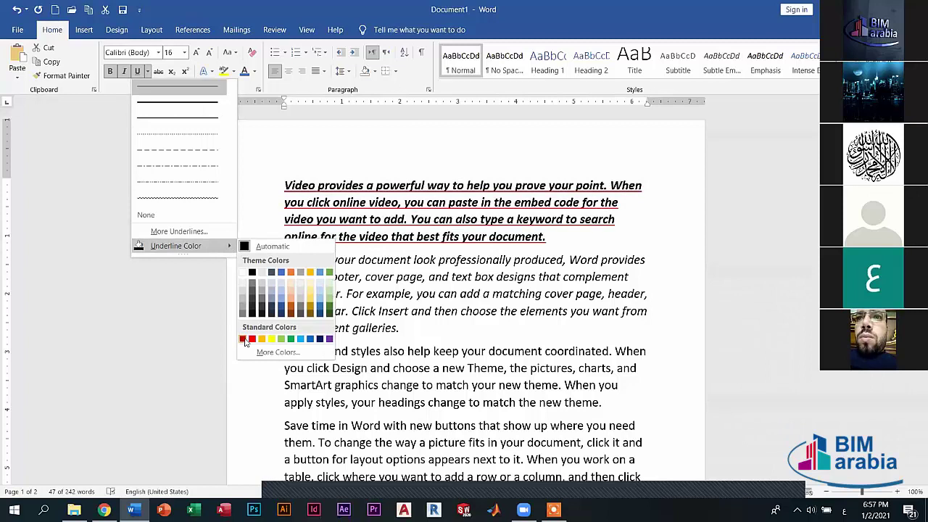
pyautogui.click(244, 338)
# Apply strikethrough to the paragraph, then undo it with Ctrl+Z
pyautogui.click(570, 240)
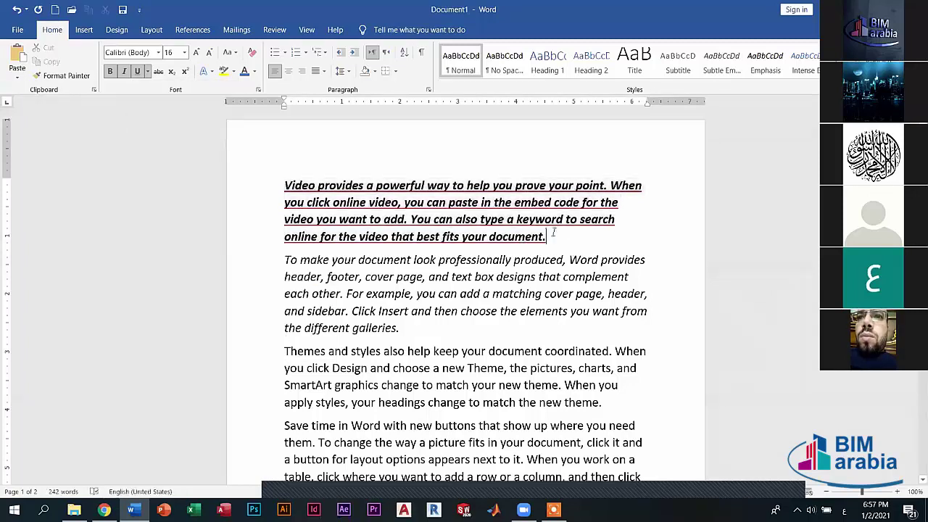
pyautogui.moveTo(546, 236); pyautogui.dragTo(294, 174)
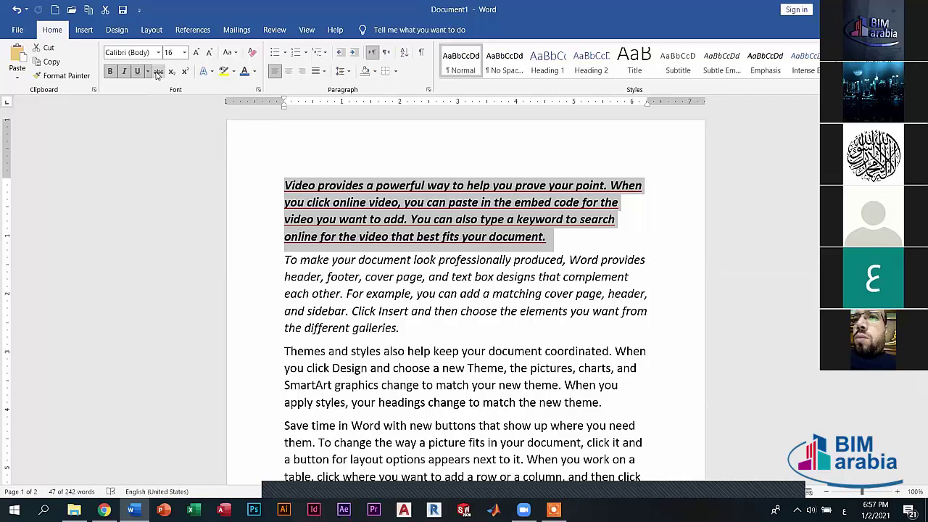
pyautogui.click(158, 75)
pyautogui.click(480, 203)
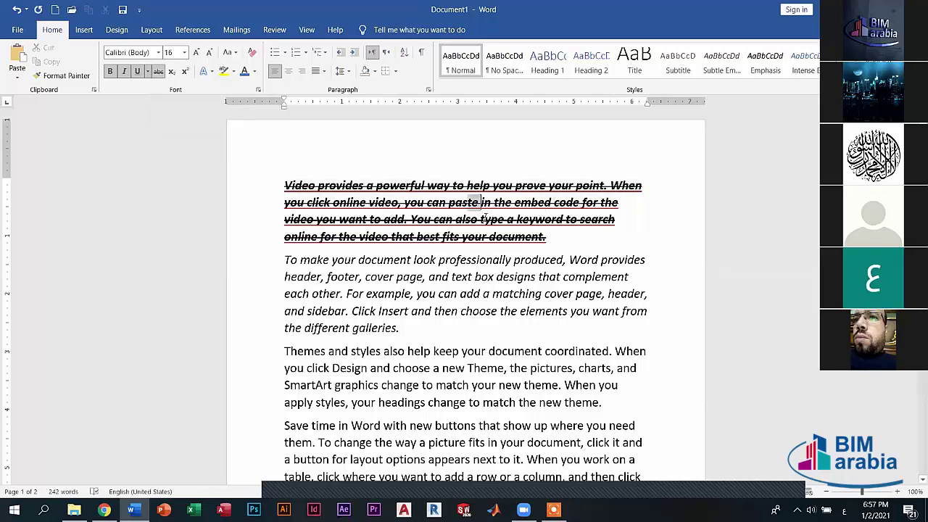
pyautogui.moveTo(548, 238); pyautogui.dragTo(254, 164)
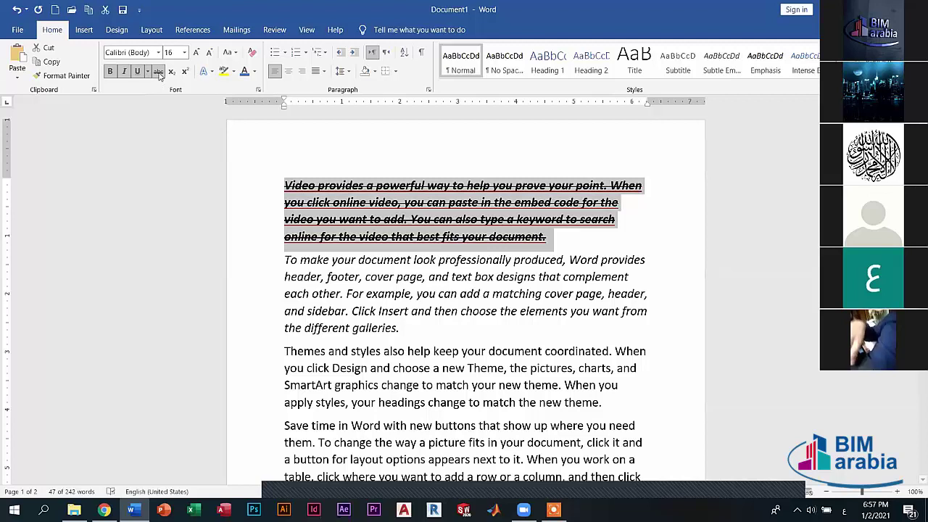
pyautogui.hotkey('ctrl', 'z')
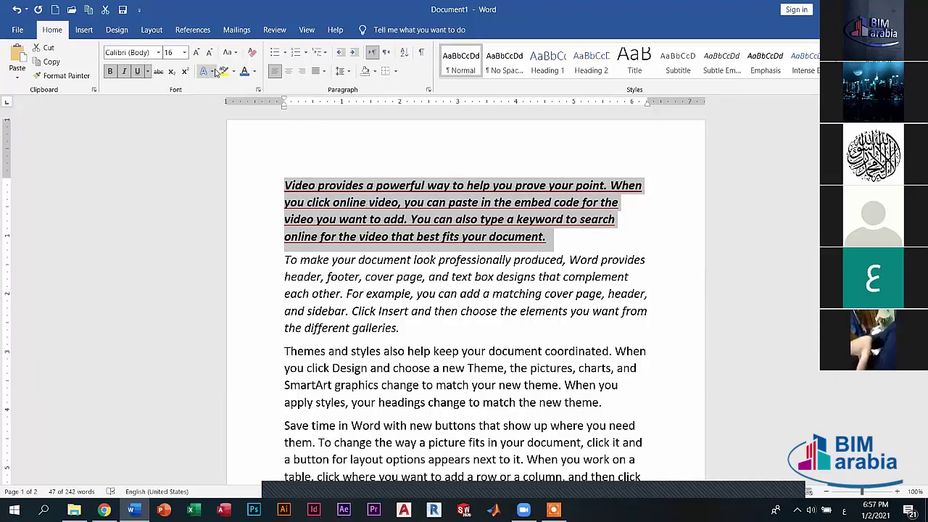
# Apply the blue text effect to the first paragraph, then replace it with the gold effect
pyautogui.click(212, 71)
pyautogui.click(213, 72)
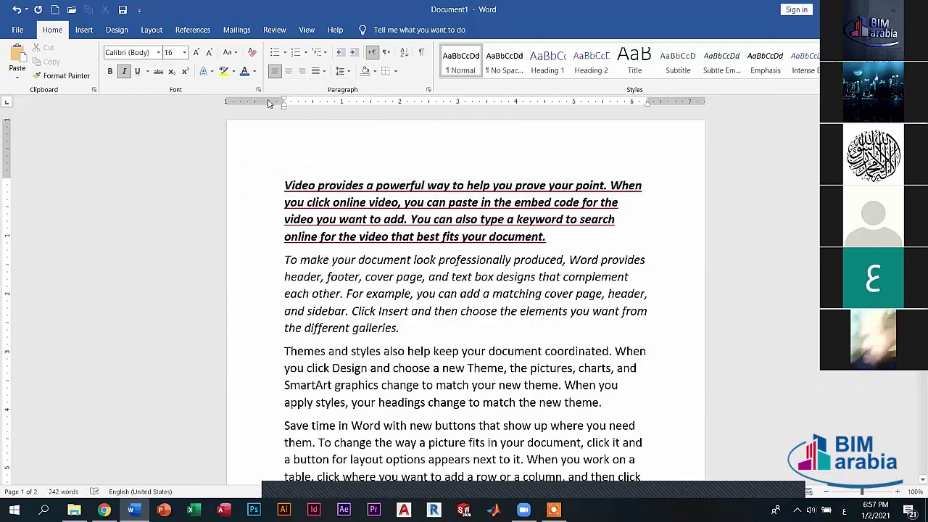
pyautogui.moveTo(547, 237); pyautogui.dragTo(283, 181)
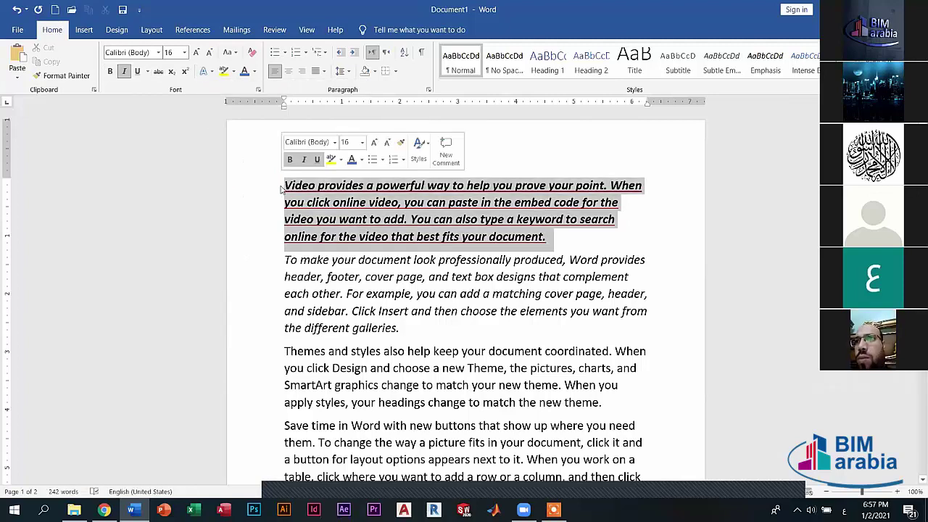
pyautogui.click(215, 71)
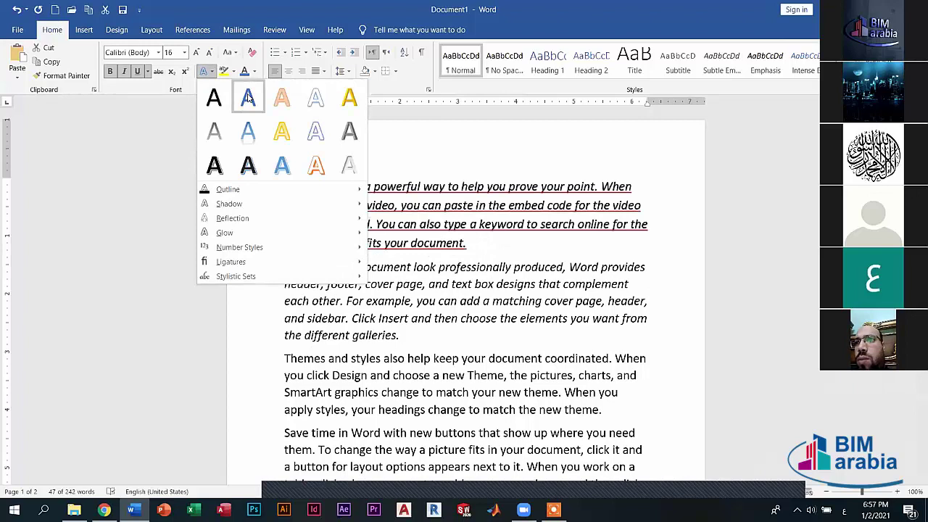
pyautogui.click(248, 98)
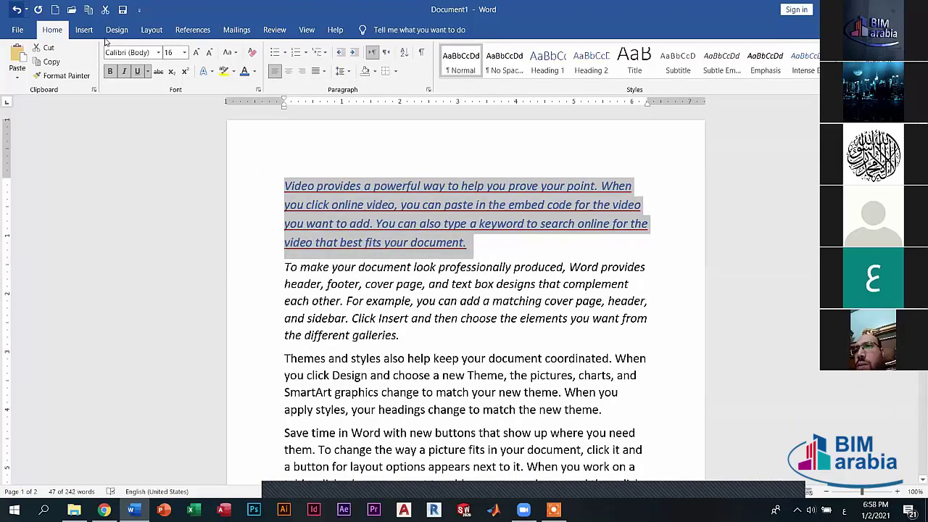
pyautogui.click(205, 71)
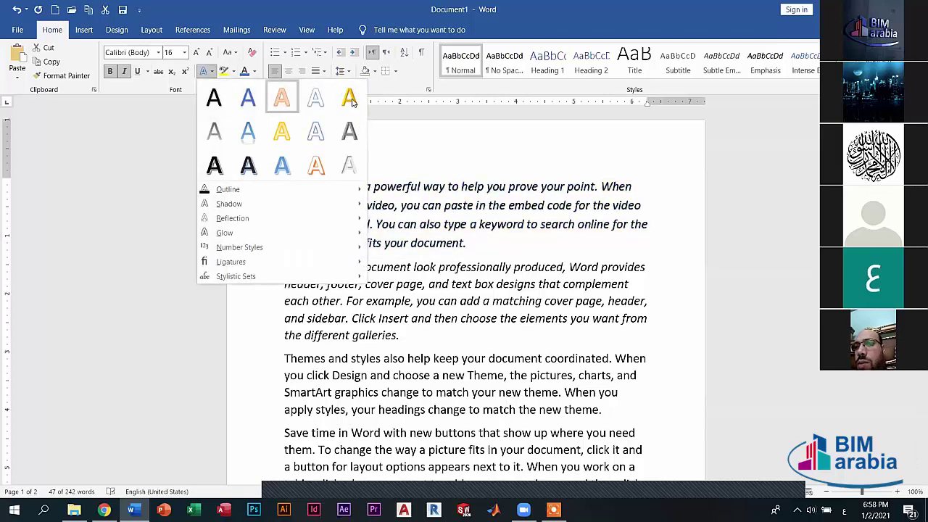
pyautogui.press('Return')
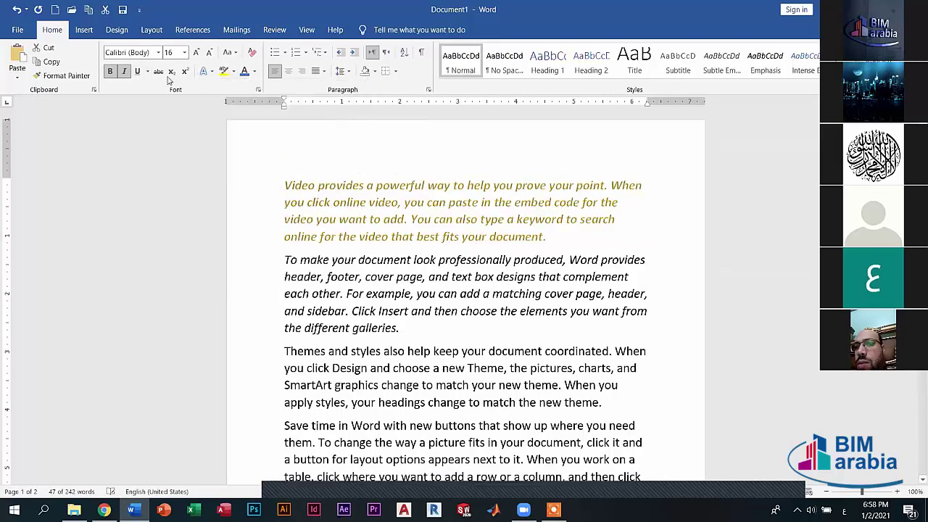
# Apply the blue-grey text effect, then give its outline a custom purple colour
pyautogui.click(206, 71)
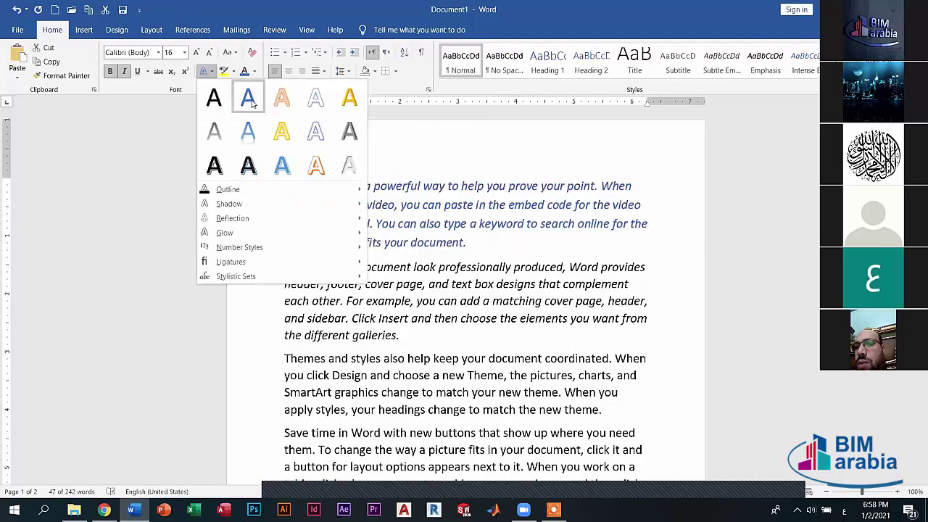
pyautogui.click(247, 97)
pyautogui.click(206, 71)
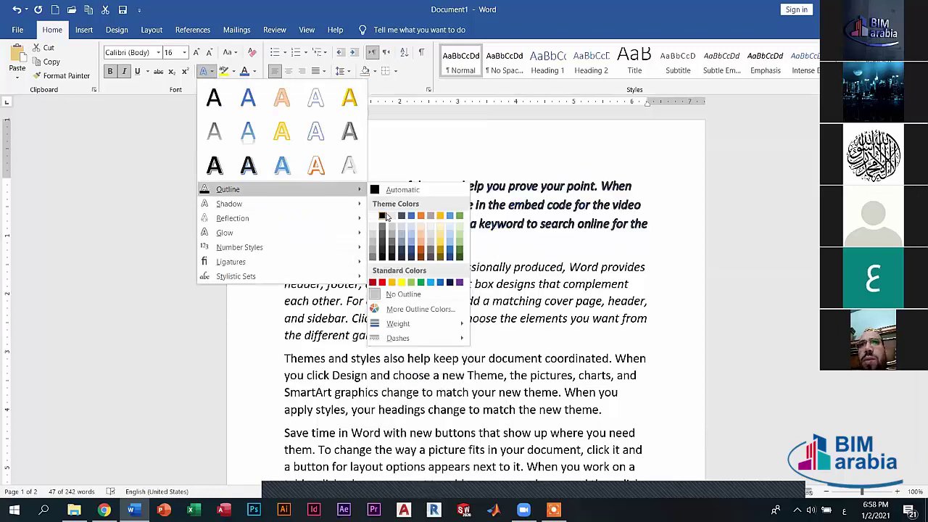
pyautogui.moveTo(228, 189)
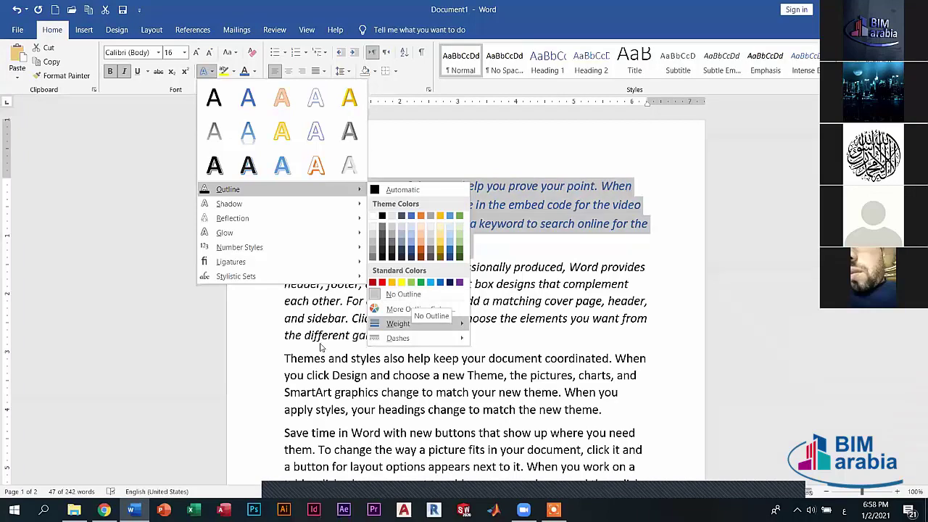
pyautogui.click(408, 309)
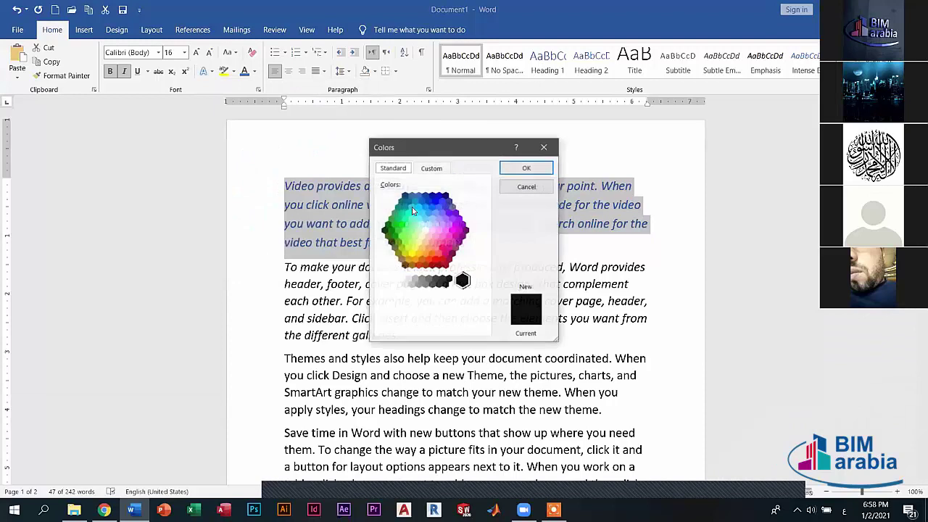
pyautogui.click(429, 236)
pyautogui.click(454, 221)
pyautogui.click(421, 200)
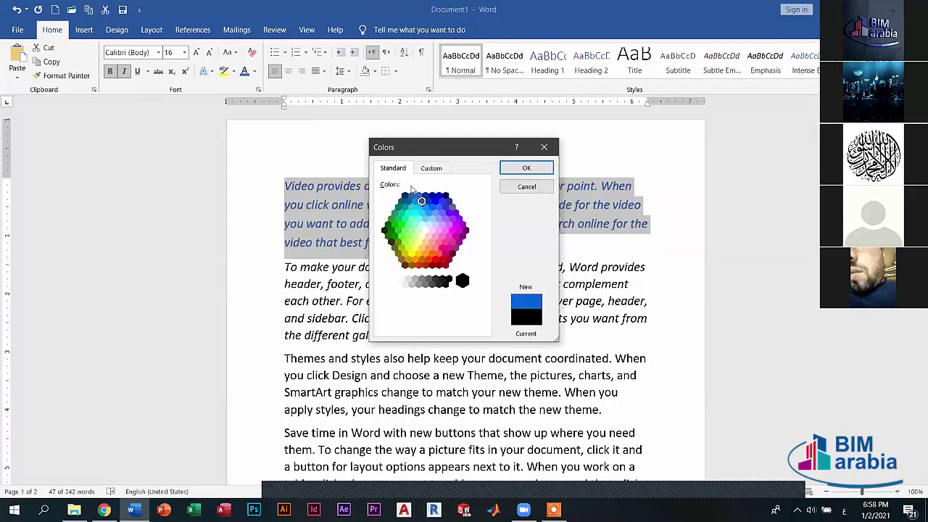
pyautogui.click(432, 169)
pyautogui.moveTo(453, 214)
pyautogui.mouseDown()
pyautogui.moveTo(455, 199)
pyautogui.moveTo(455, 236)
pyautogui.mouseUp()
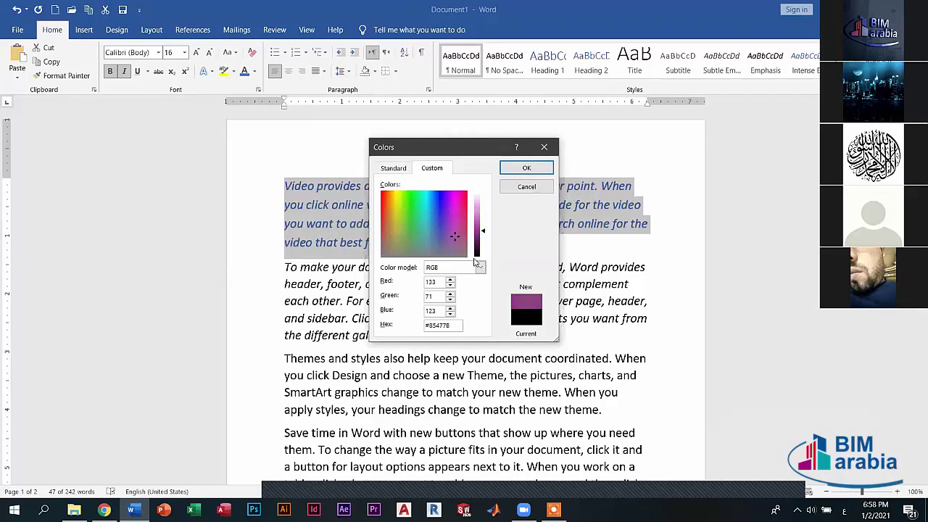
pyautogui.click(525, 169)
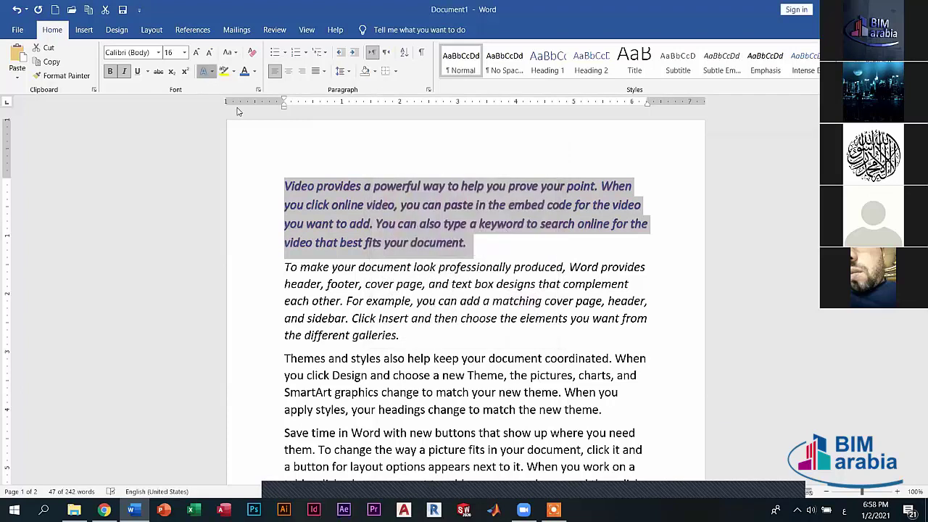
# Set the text outline to standard purple from the colour hexagon
pyautogui.click(209, 71)
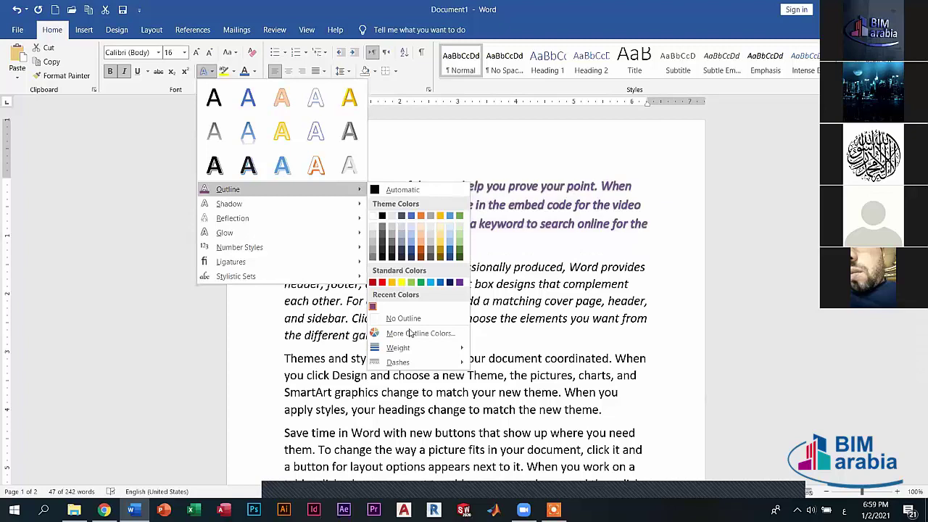
pyautogui.click(421, 333)
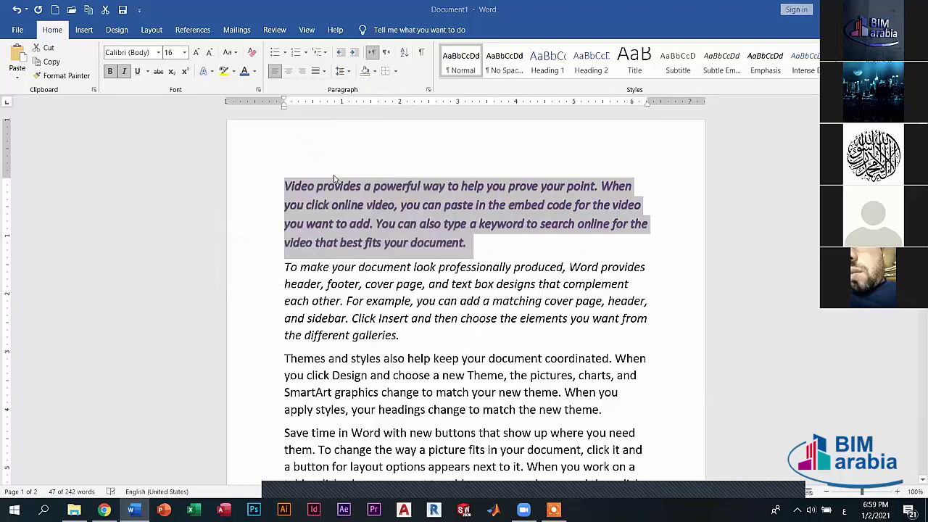
pyautogui.click(393, 167)
pyautogui.click(435, 236)
pyautogui.click(452, 237)
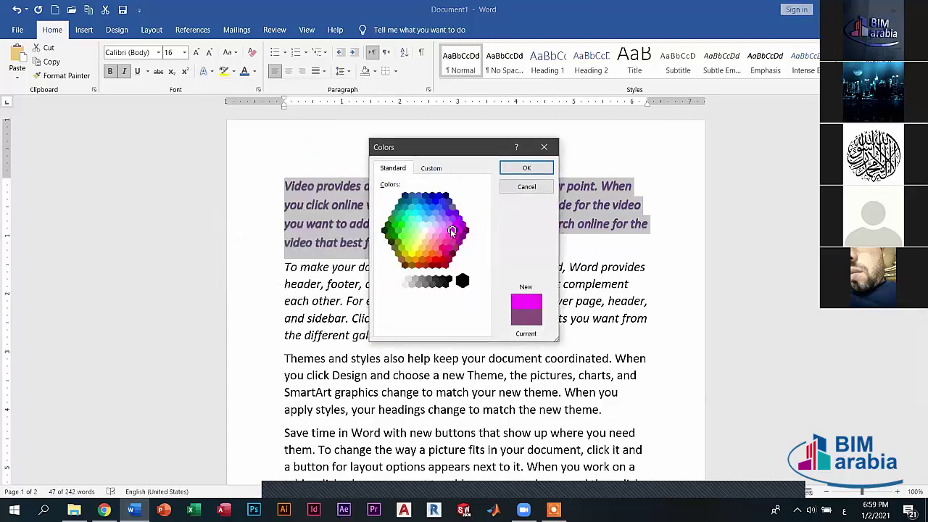
pyautogui.click(452, 218)
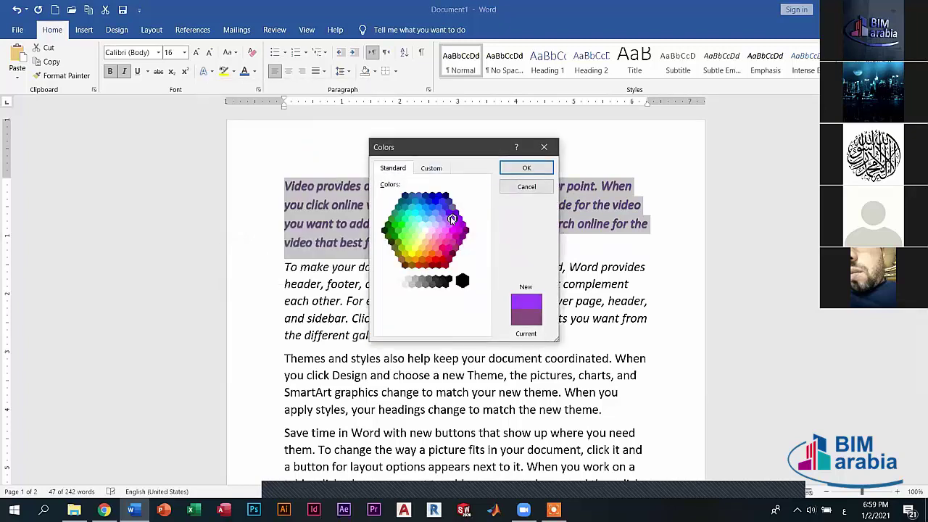
pyautogui.click(526, 167)
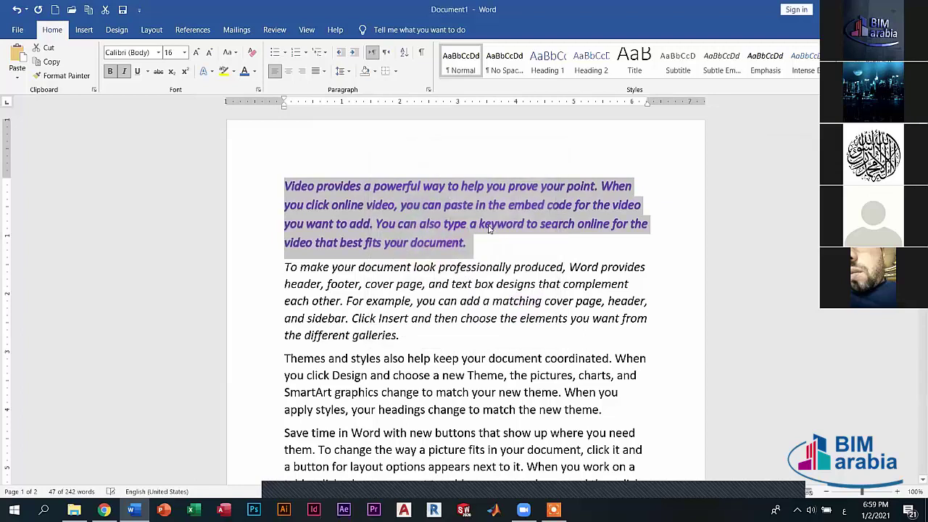
pyautogui.click(211, 71)
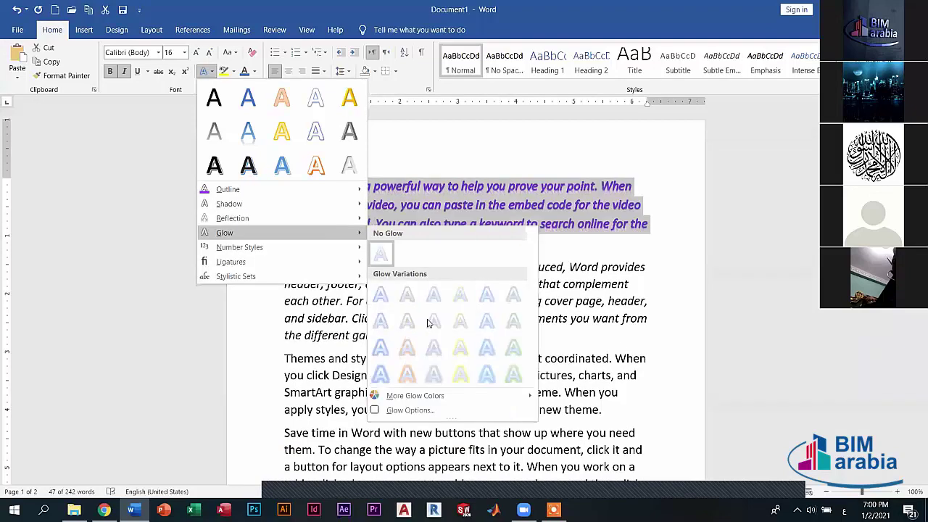
pyautogui.moveTo(225, 233)
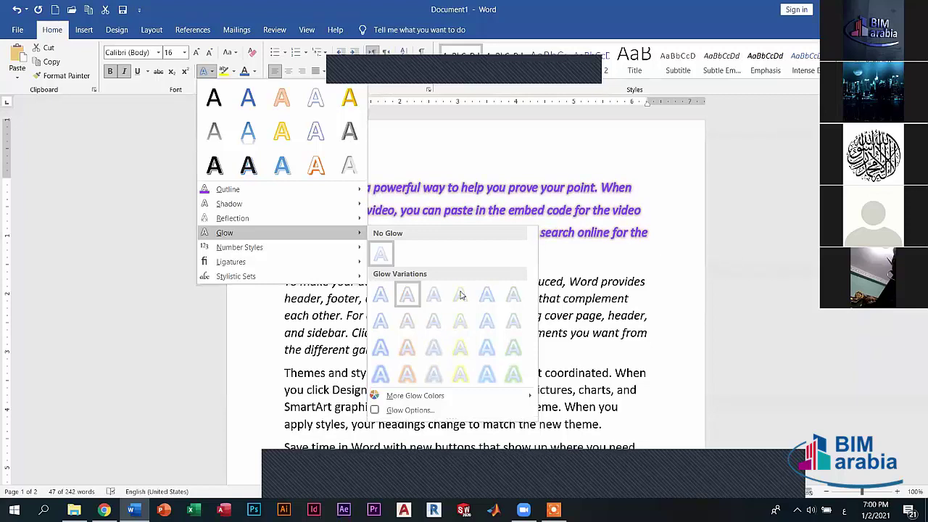
# Apply the 5 pt Gold, Accent color 4 glow to the first paragraph
pyautogui.click(462, 347)
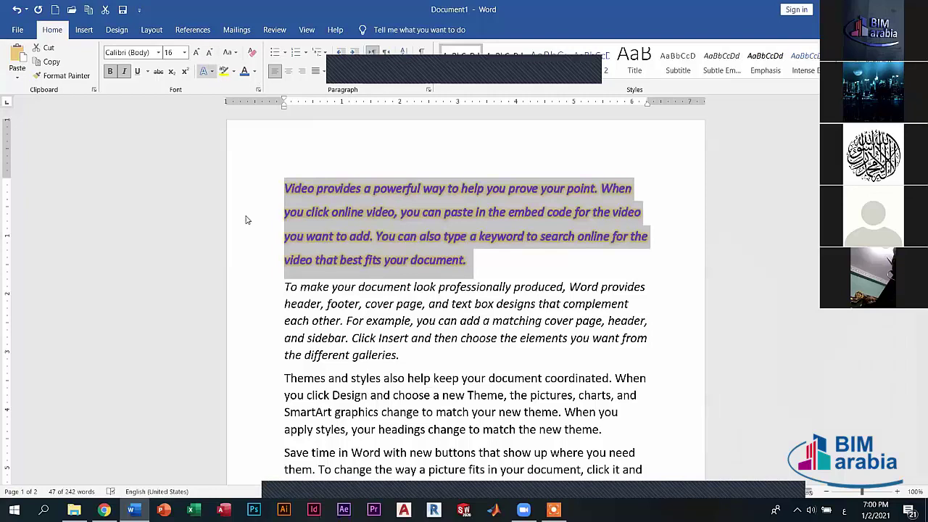
pyautogui.click(204, 71)
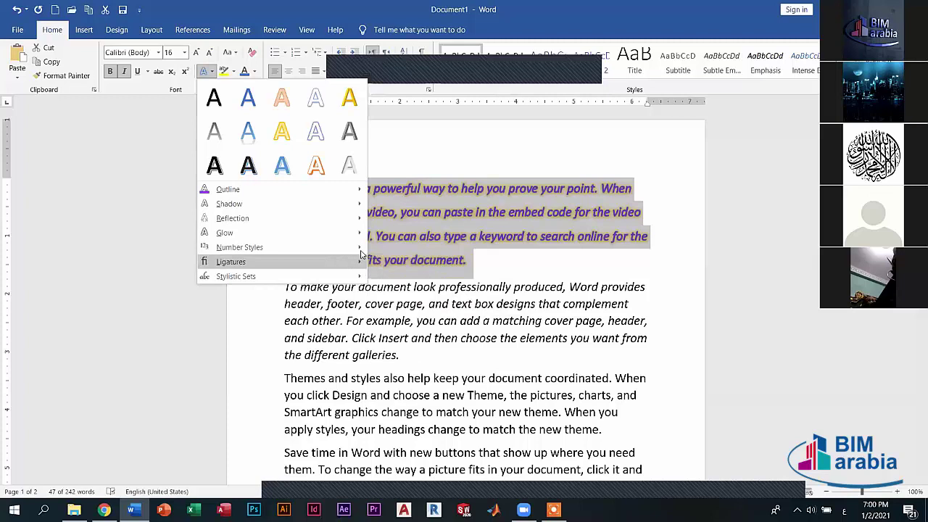
pyautogui.moveTo(239, 247)
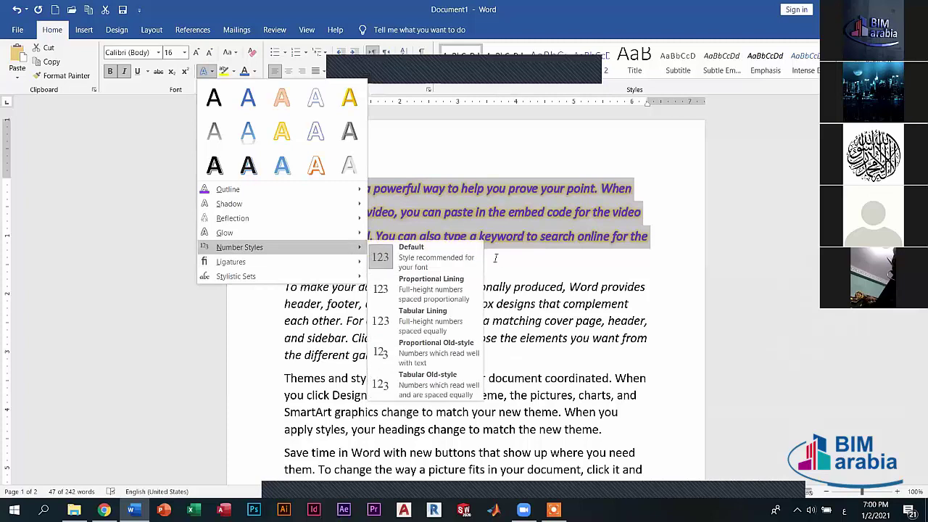
# Add three lines holding the Arabic-Indic digits ١, ٢ and ٣ below the first paragraph, and select them
pyautogui.click(302, 270)
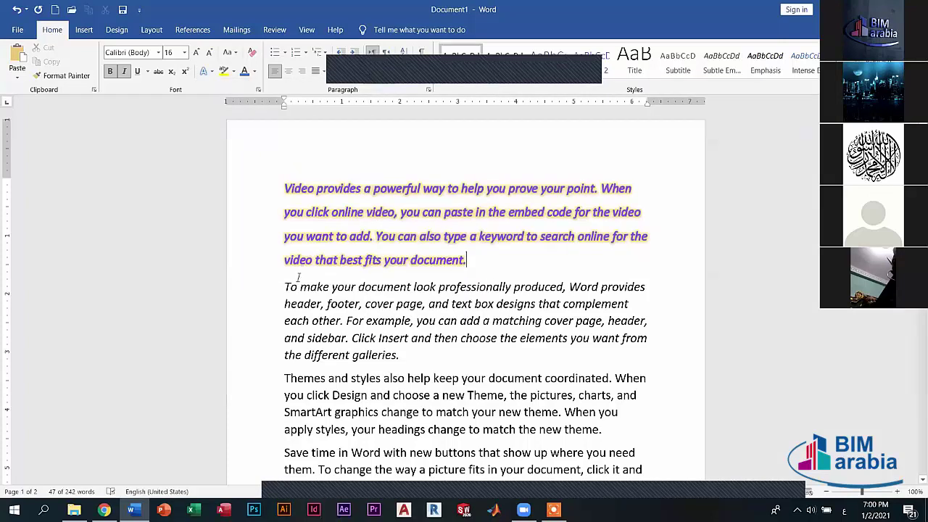
pyautogui.press('Return')
pyautogui.write('١')
pyautogui.press('Return')
pyautogui.write('٢')
pyautogui.press('Return')
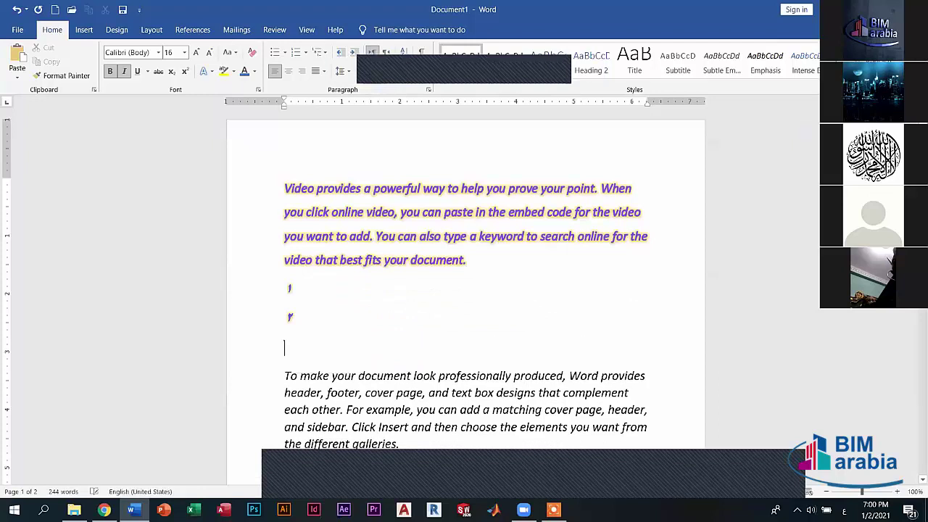
pyautogui.write('٣')
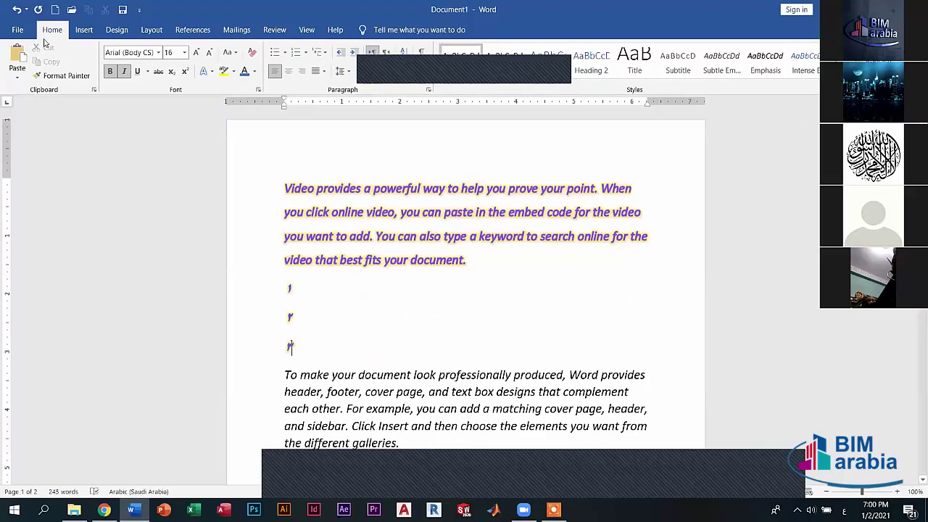
pyautogui.hotkey('shift', 'Up')
pyautogui.hotkey('shift', 'Up')
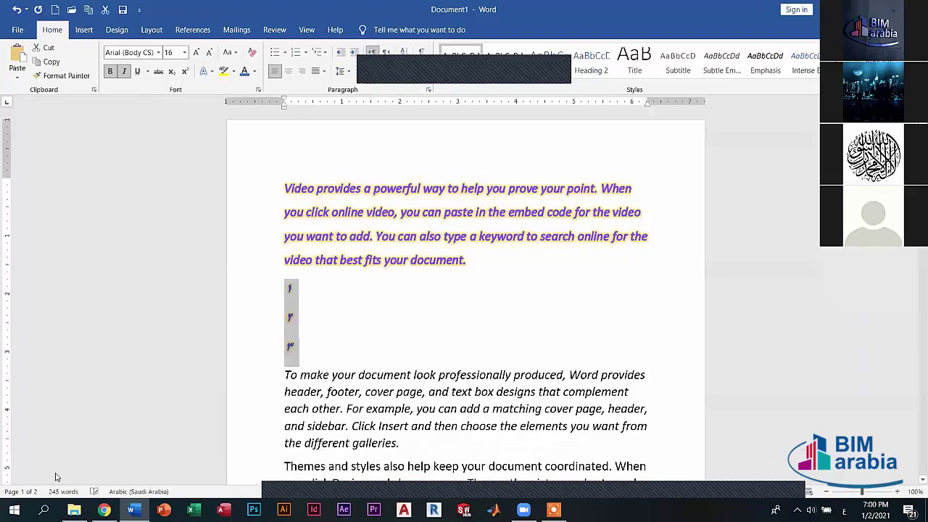
# In Word Options > Advanced, keep the Numeral setting on Context and close with OK
pyautogui.hotkey('alt', 'f')
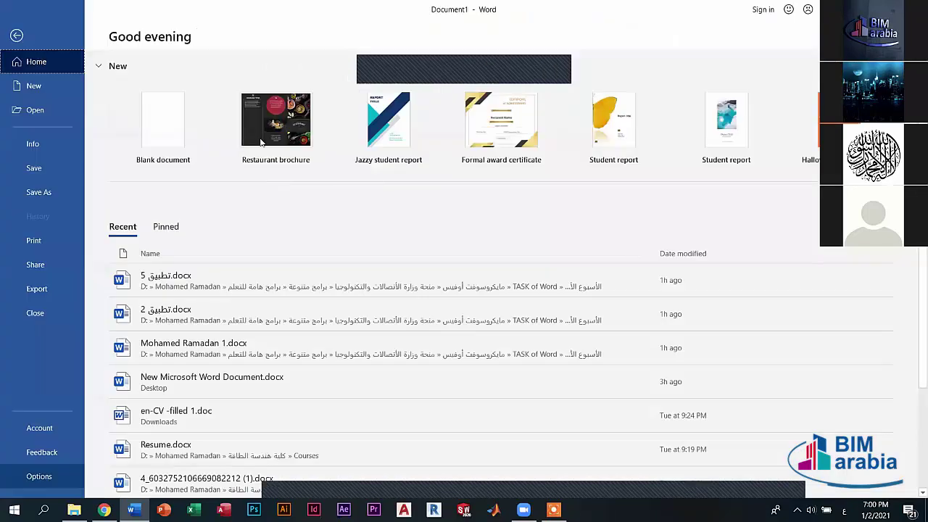
pyautogui.press('t')
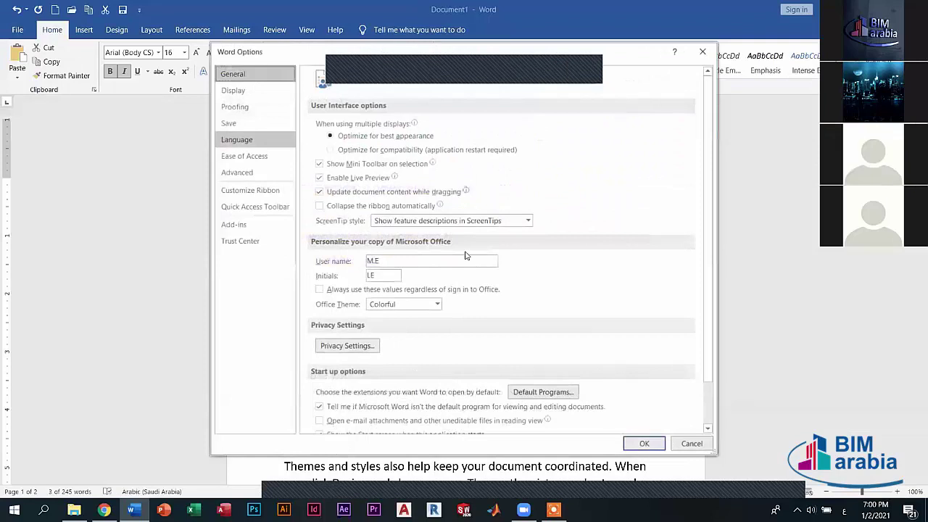
pyautogui.scroll(-10, 503, 267)
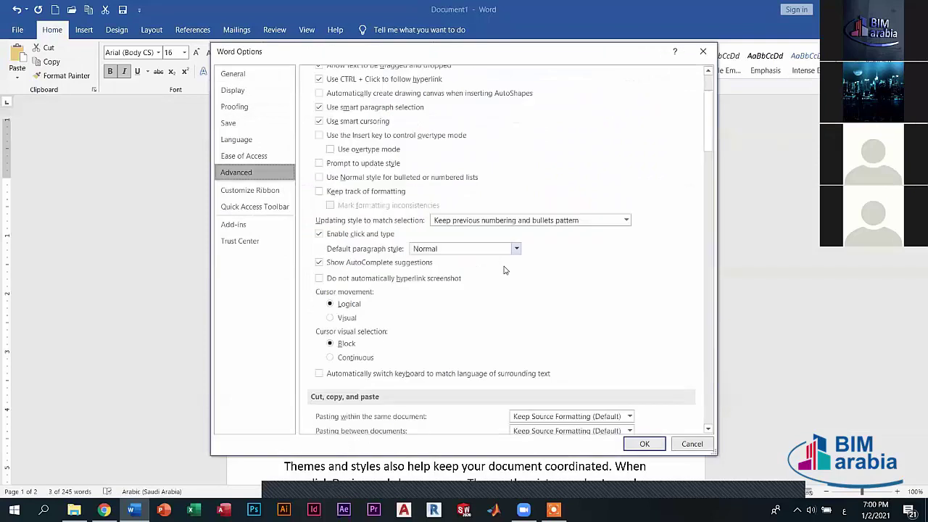
pyautogui.scroll(-5, 541, 261)
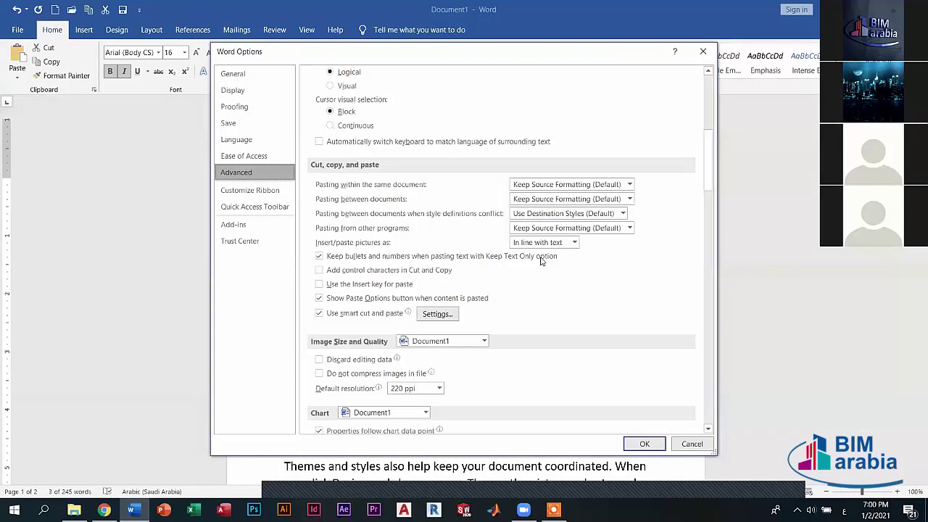
pyautogui.scroll(-3, 543, 260)
pyautogui.scroll(-5, 543, 259)
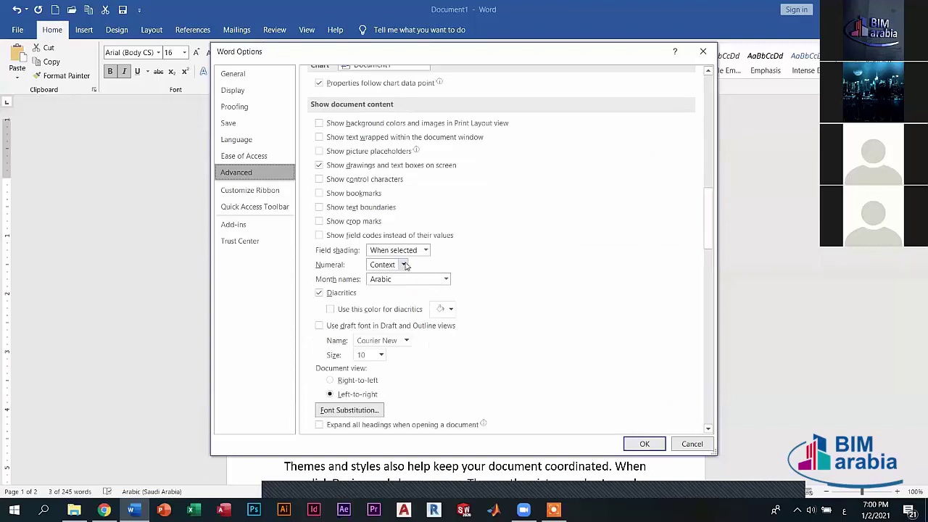
pyautogui.click(403, 265)
pyautogui.click(393, 301)
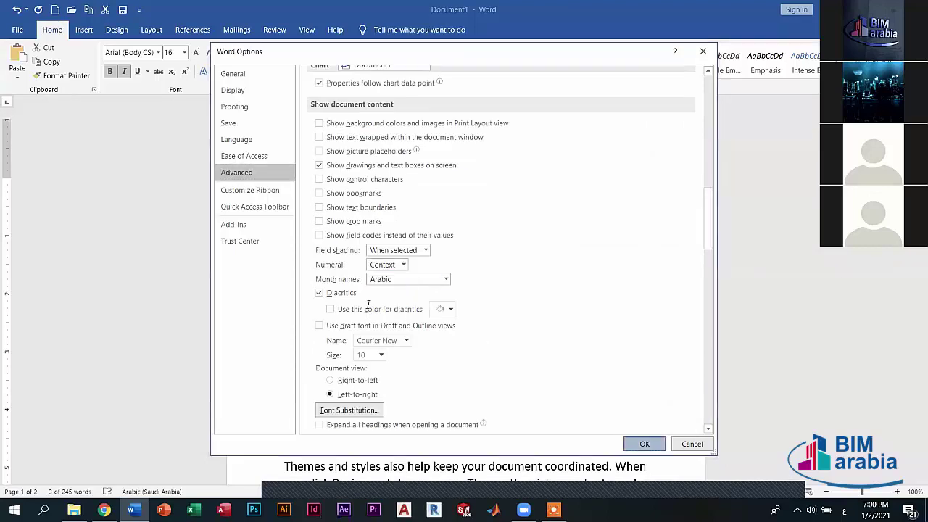
pyautogui.press('Return')
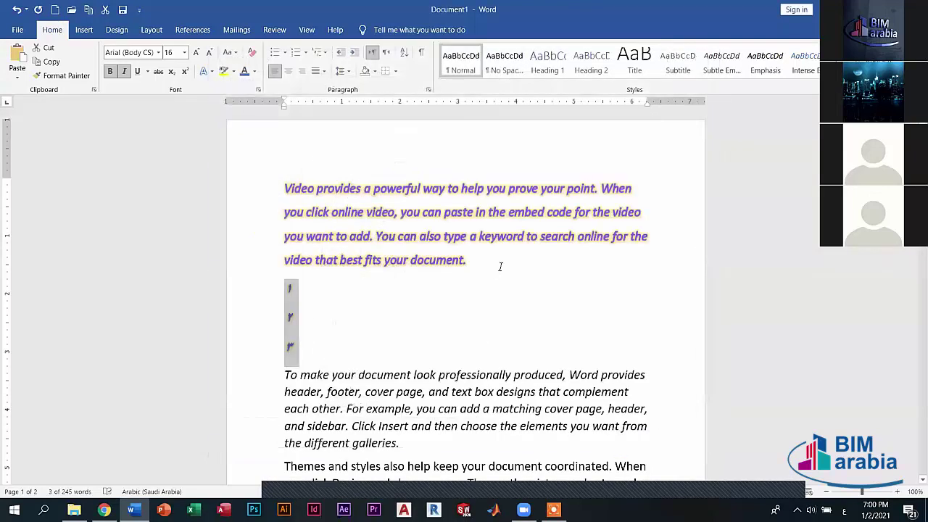
# Replace the Arabic-Indic digit lines with a single English line reading 123 and select it
pyautogui.press('Delete')
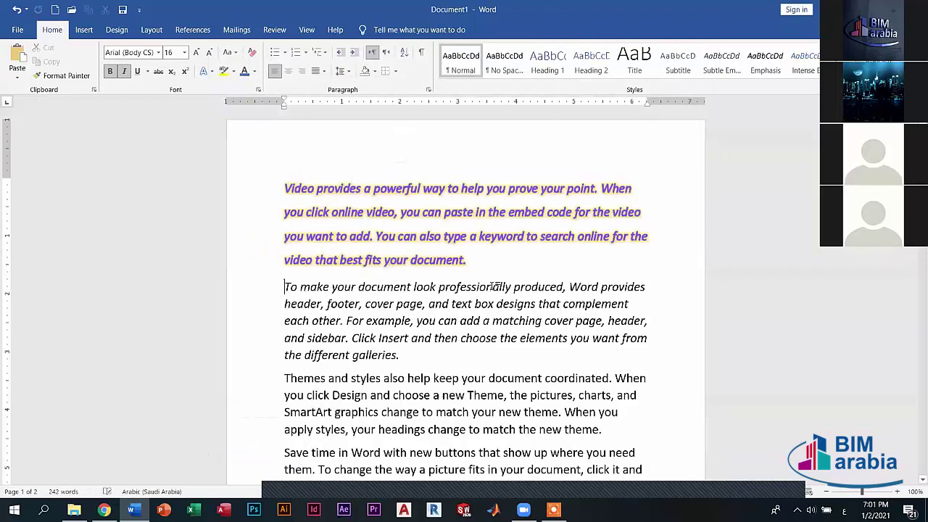
pyautogui.hotkey('alt', 'shift')
pyautogui.write('1')
pyautogui.press('Return')
pyautogui.write('2')
pyautogui.press('Return')
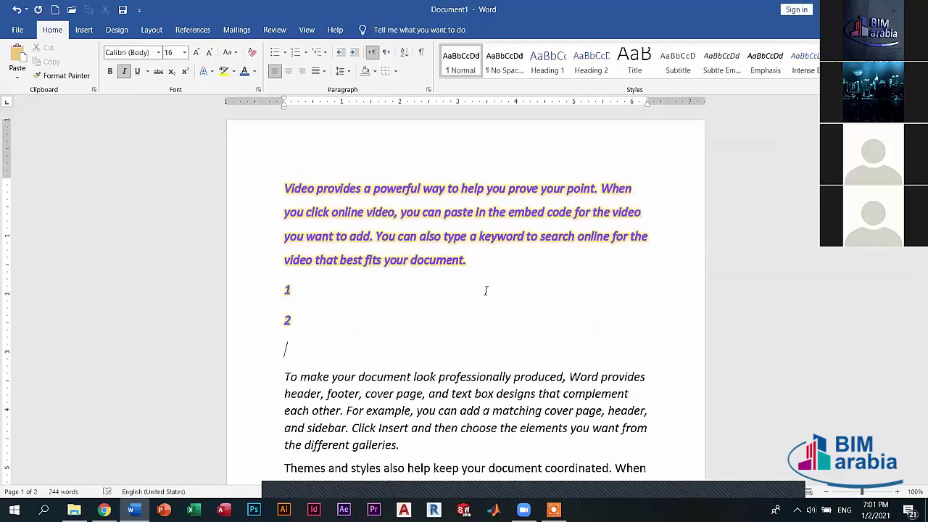
pyautogui.write('3')
pyautogui.press('BackSpace')
pyautogui.press('BackSpace')
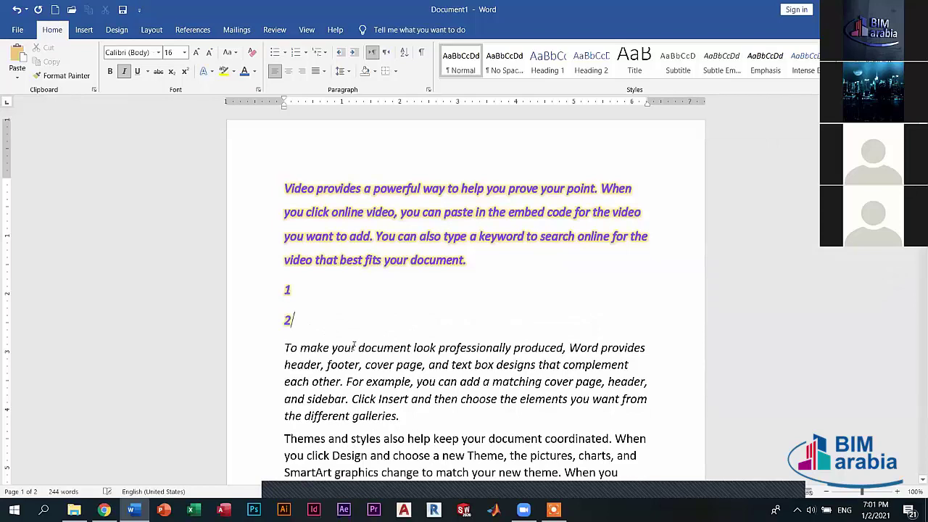
pyautogui.press('BackSpace')
pyautogui.press('BackSpace')
pyautogui.write('23')
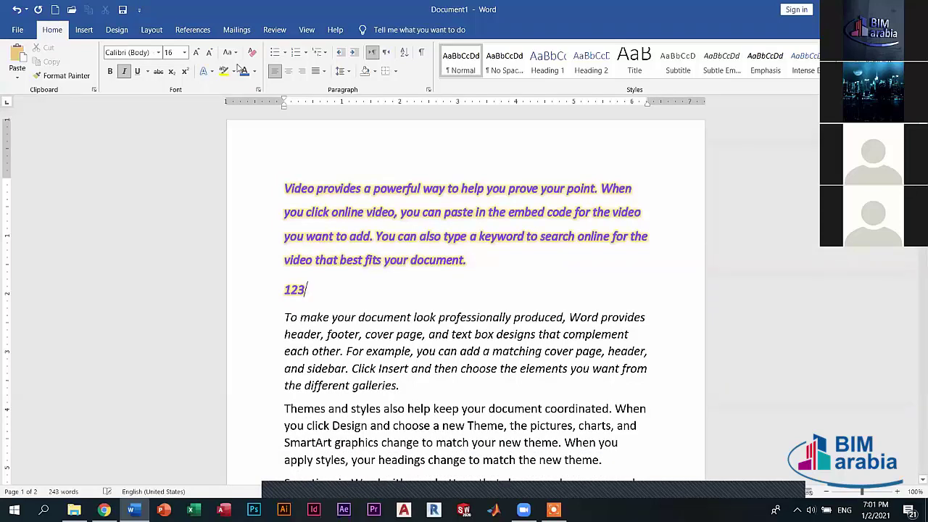
pyautogui.hotkey('shift', 'Home')
# Apply the Tabular Old-style number form to 123 via Text Effects > Number Styles
pyautogui.click(209, 71)
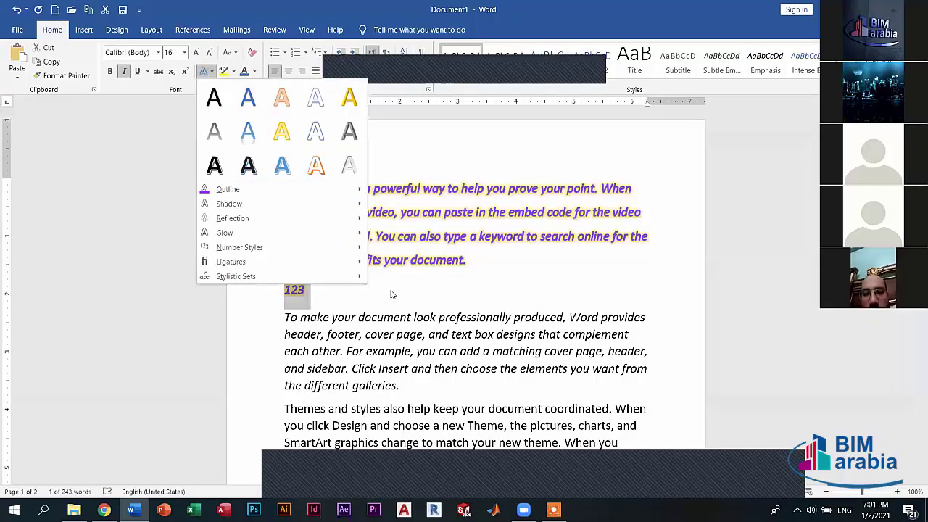
pyautogui.moveTo(239, 247)
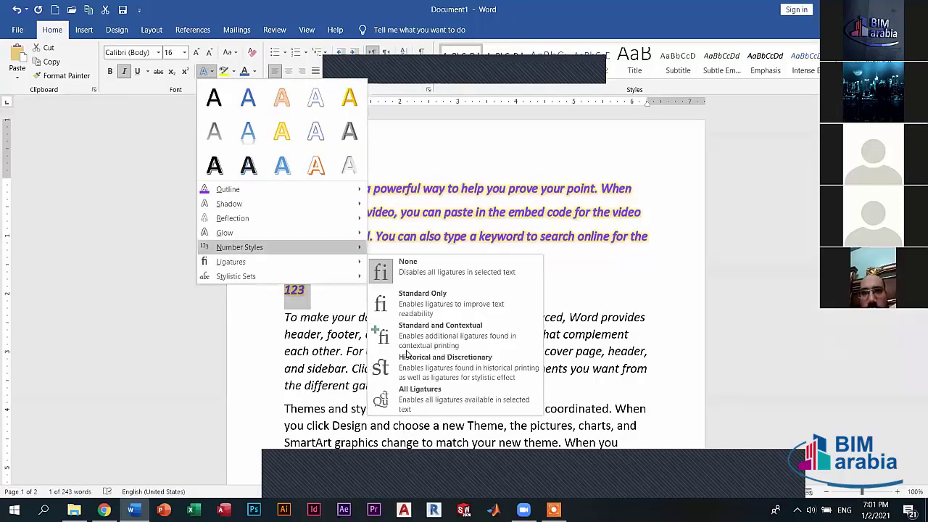
pyautogui.click(406, 355)
pyautogui.click(290, 294)
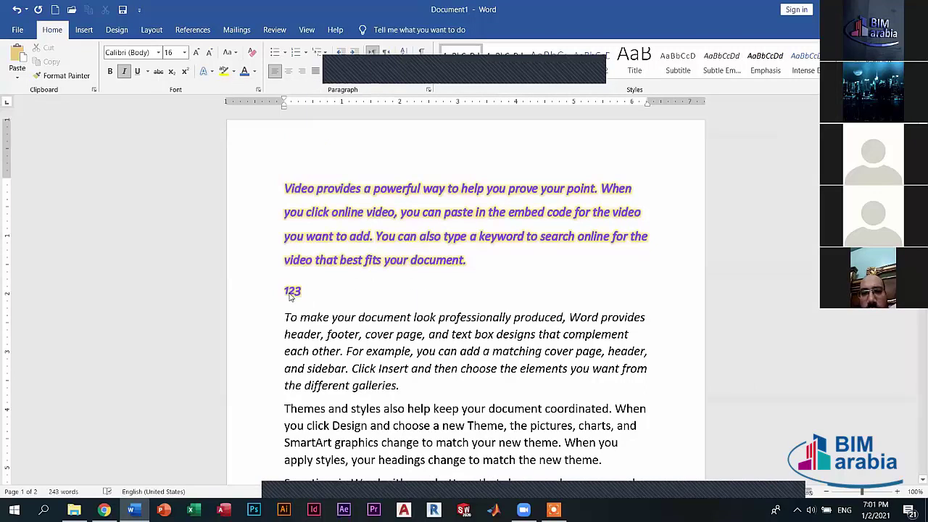
pyautogui.doubleClick(290, 293)
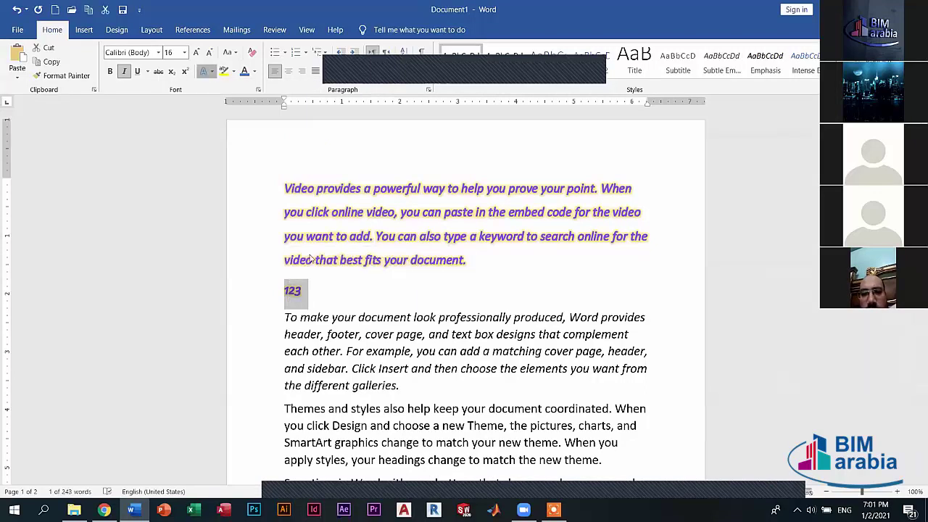
pyautogui.click(207, 71)
pyautogui.moveTo(240, 248)
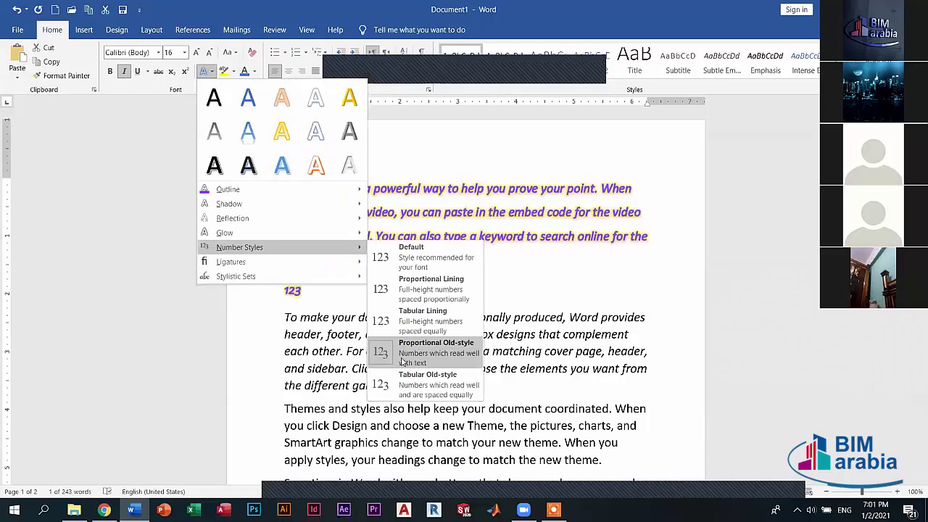
pyautogui.click(403, 377)
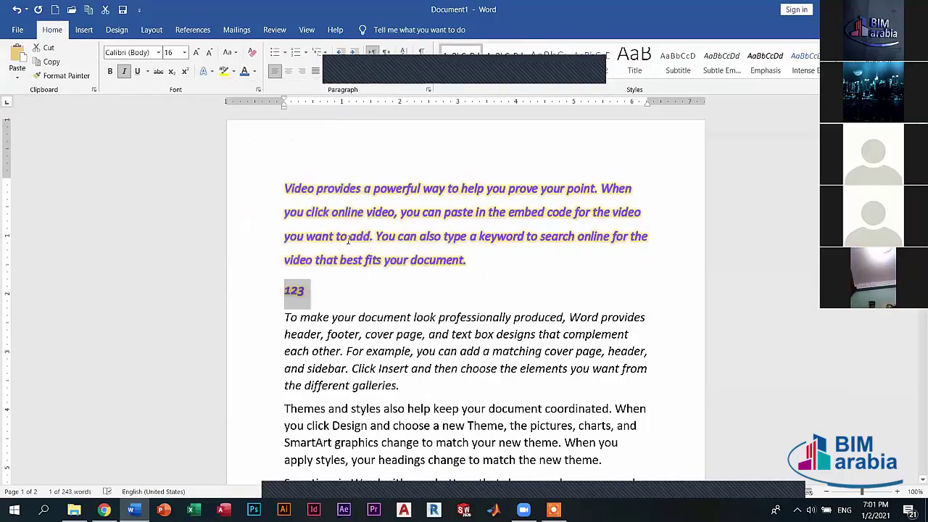
pyautogui.click(213, 72)
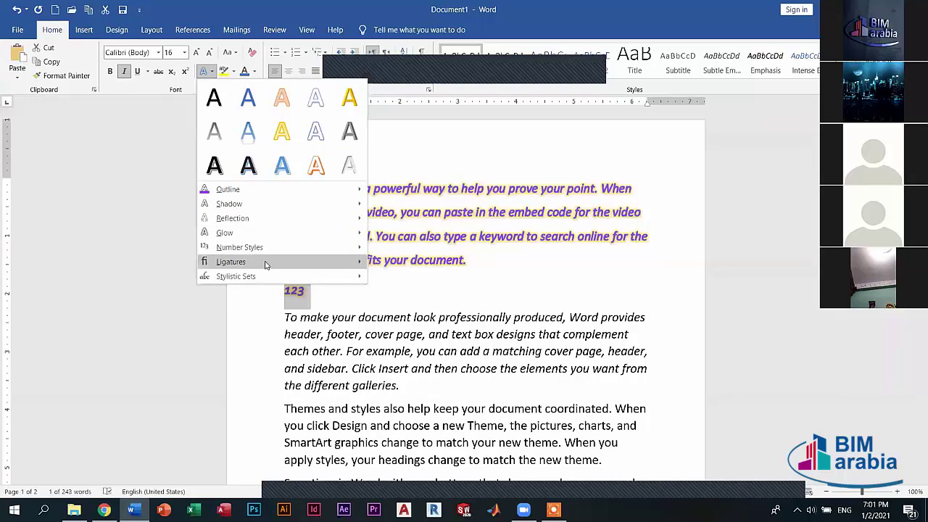
pyautogui.moveTo(230, 262)
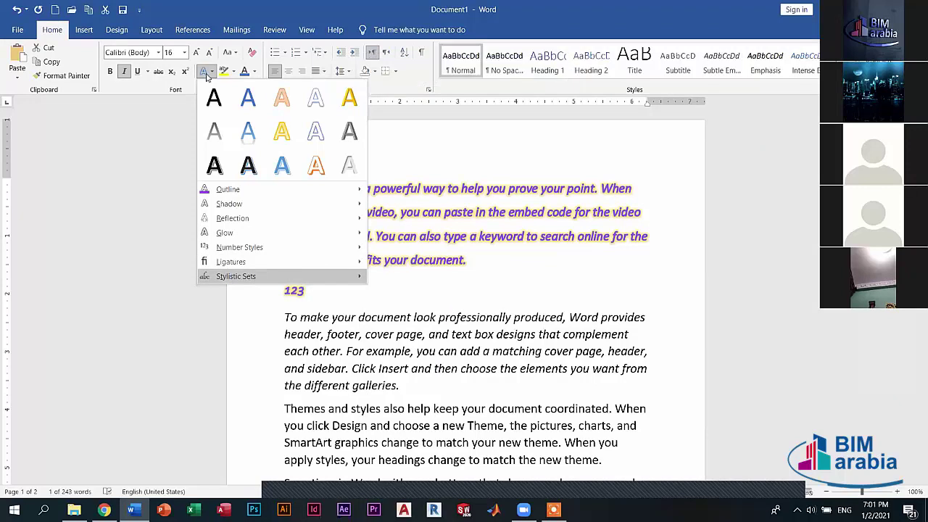
# Delete the 123 line so the 'To make your document…' paragraph directly follows the first paragraph
pyautogui.click(211, 72)
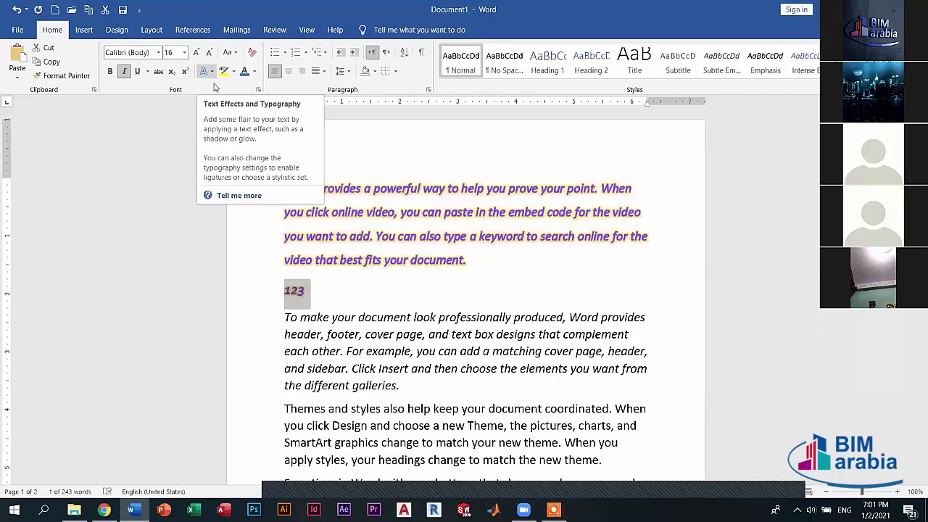
pyautogui.click(317, 296)
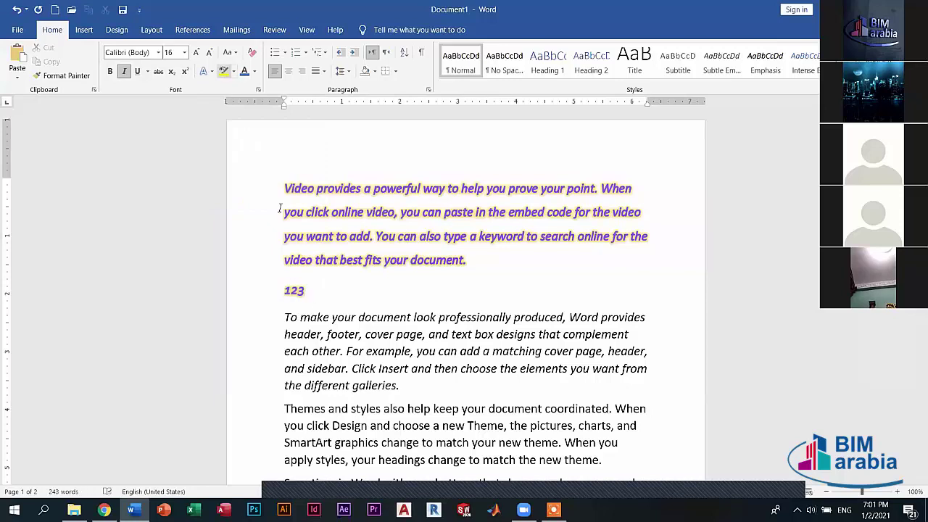
pyautogui.moveTo(391, 300); pyautogui.dragTo(258, 187)
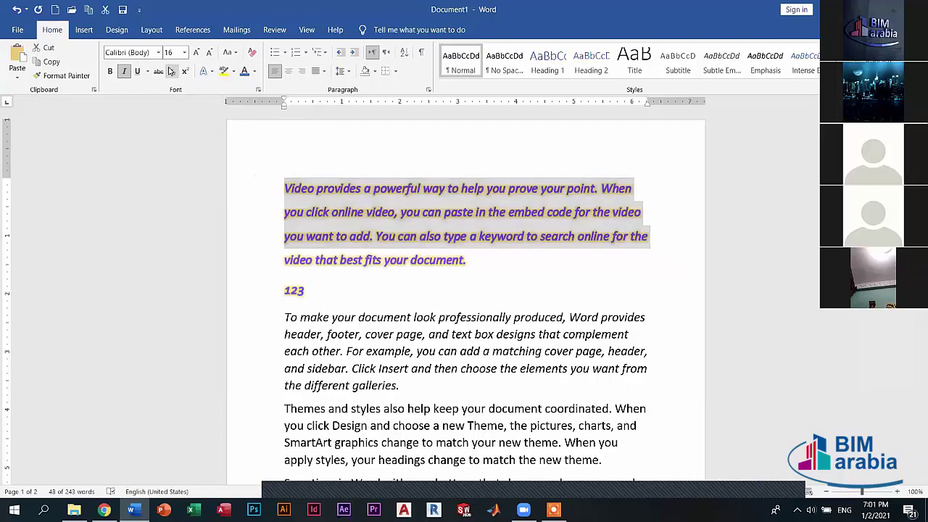
pyautogui.press('Right')
pyautogui.press('BackSpace')
pyautogui.press('BackSpace')
pyautogui.press('Return')
pyautogui.write('2')
pyautogui.press('Return')
pyautogui.press('BackSpace')
pyautogui.press('BackSpace')
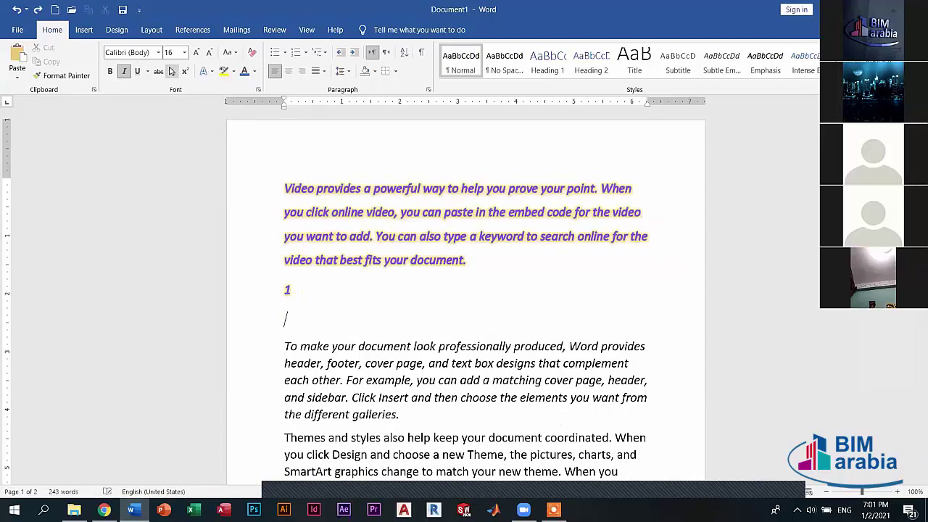
pyautogui.press('BackSpace')
pyautogui.press('BackSpace')
pyautogui.press('BackSpace')
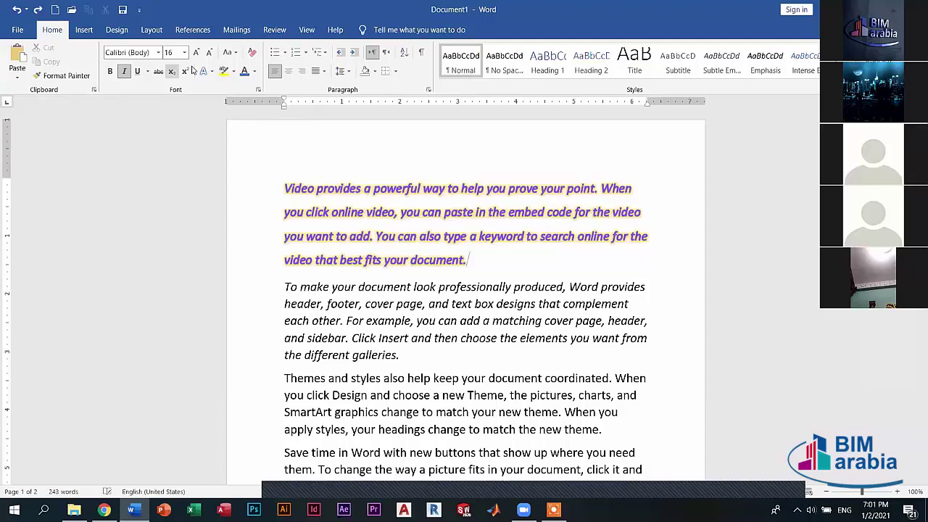
# Clear the first paragraph's formatting and grow its font to 16 pt
pyautogui.hotkey('ctrl', 'z')
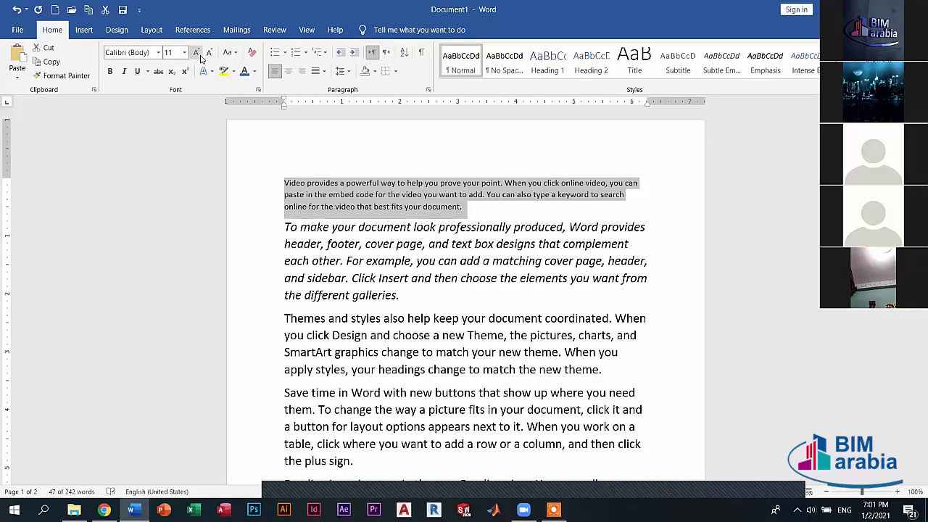
pyautogui.click(196, 53)
pyautogui.click(196, 52)
pyautogui.hotkey('ctrl', 'shift', '.')
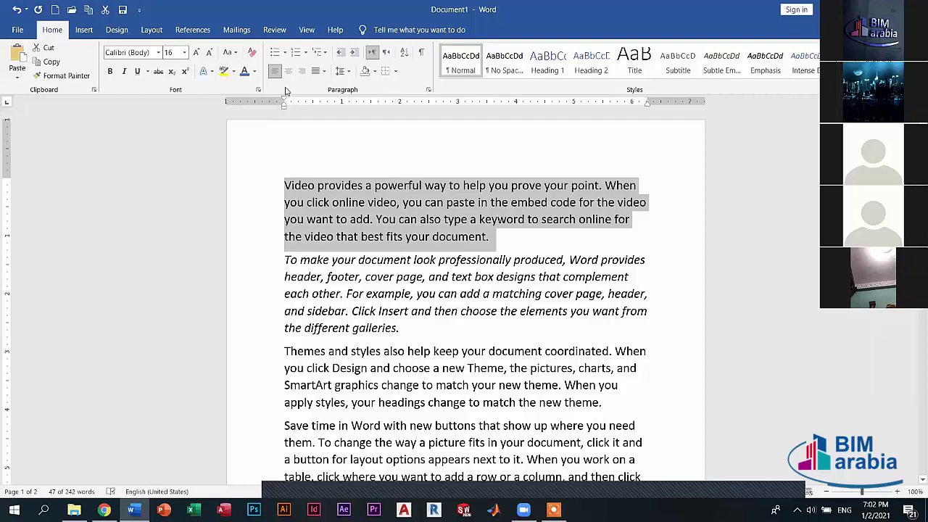
# Try turquoise and then yellow highlighting on the first paragraph
pyautogui.click(234, 70)
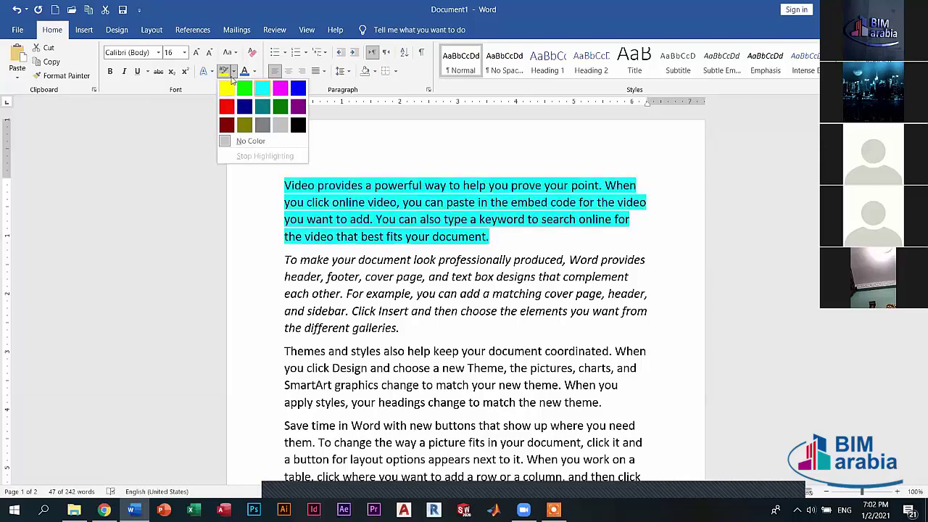
pyautogui.click(259, 91)
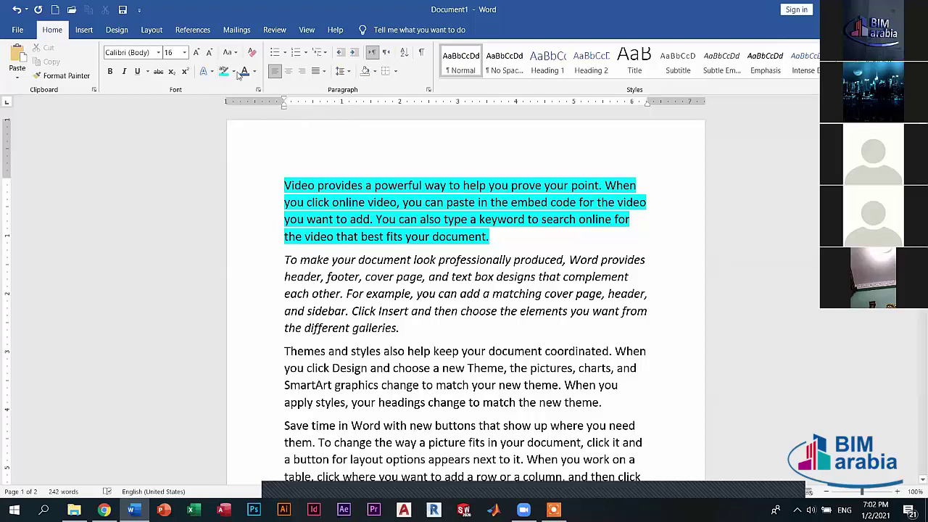
pyautogui.tripleClick(327, 188)
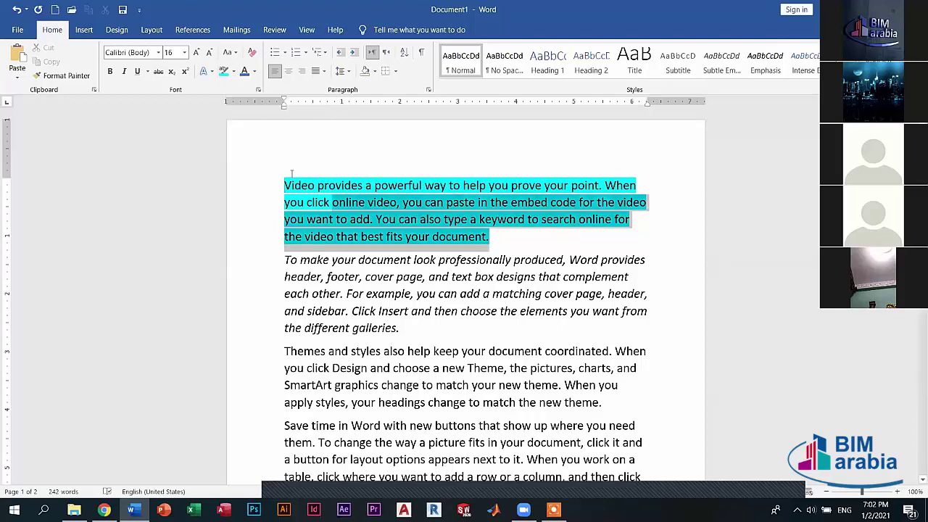
pyautogui.click(232, 71)
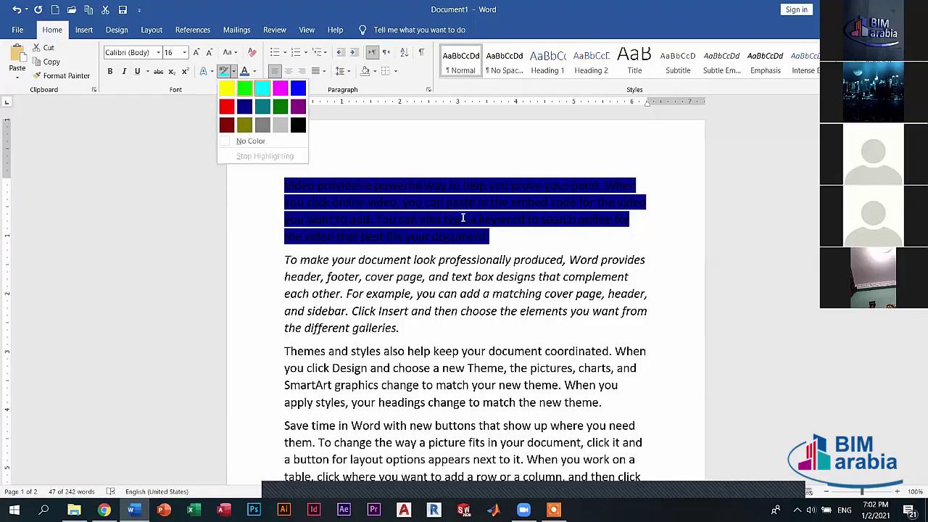
pyautogui.click(226, 87)
pyautogui.click(288, 185)
pyautogui.tripleClick(291, 185)
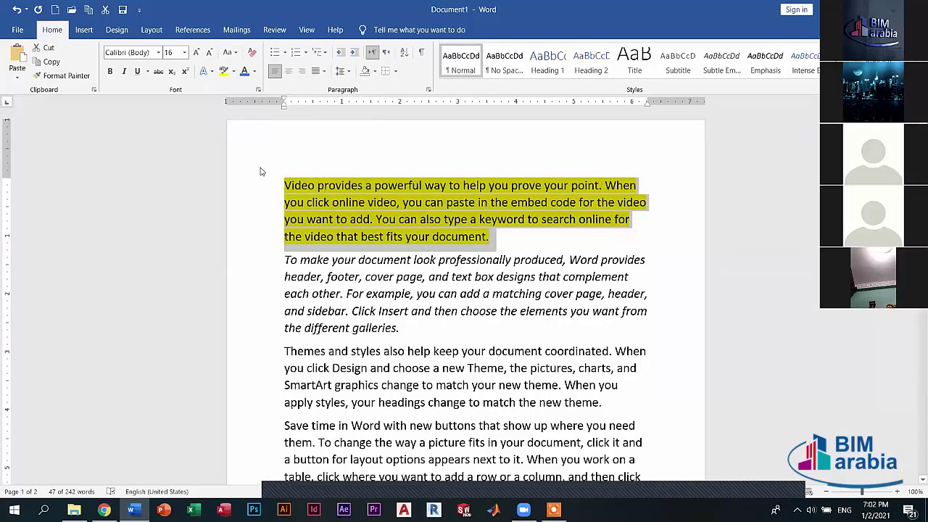
# Make the first paragraph's text dark red and set its highlight to No Color
pyautogui.click(254, 71)
pyautogui.click(244, 179)
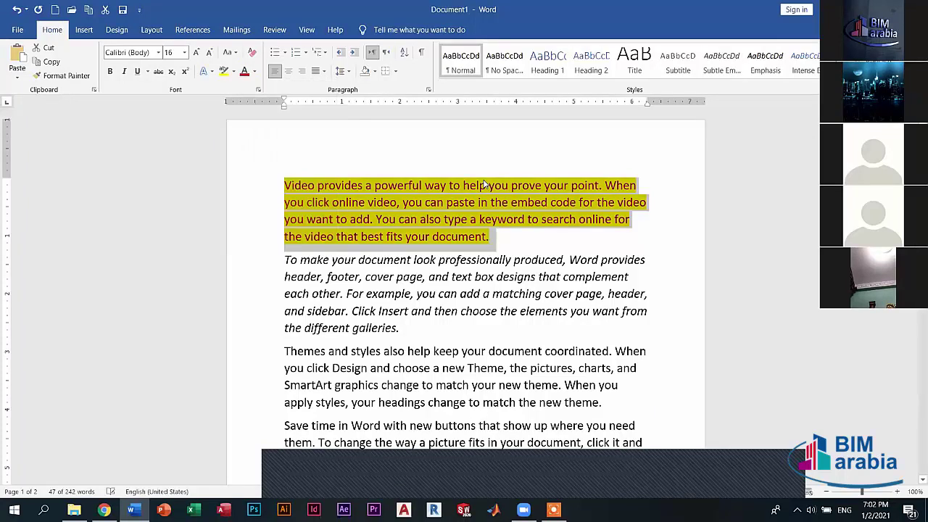
pyautogui.moveTo(490, 237); pyautogui.dragTo(284, 185)
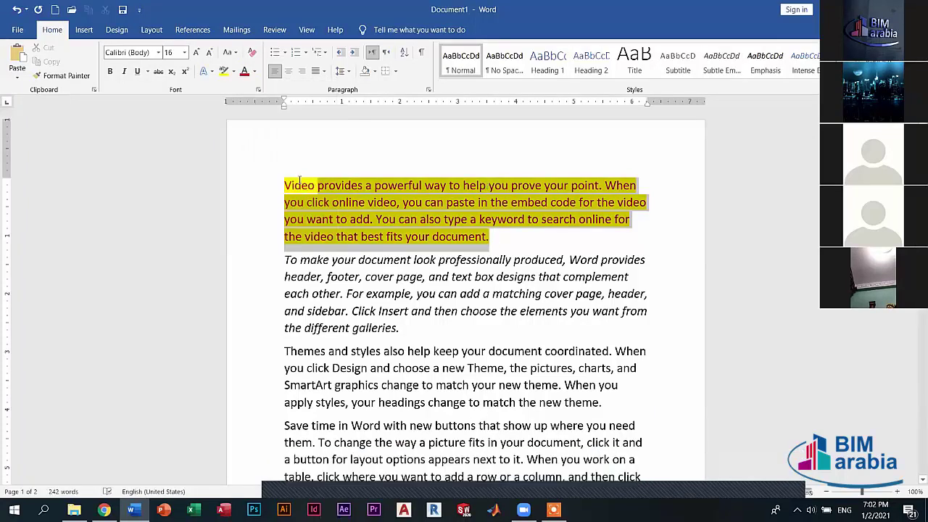
pyautogui.click(233, 71)
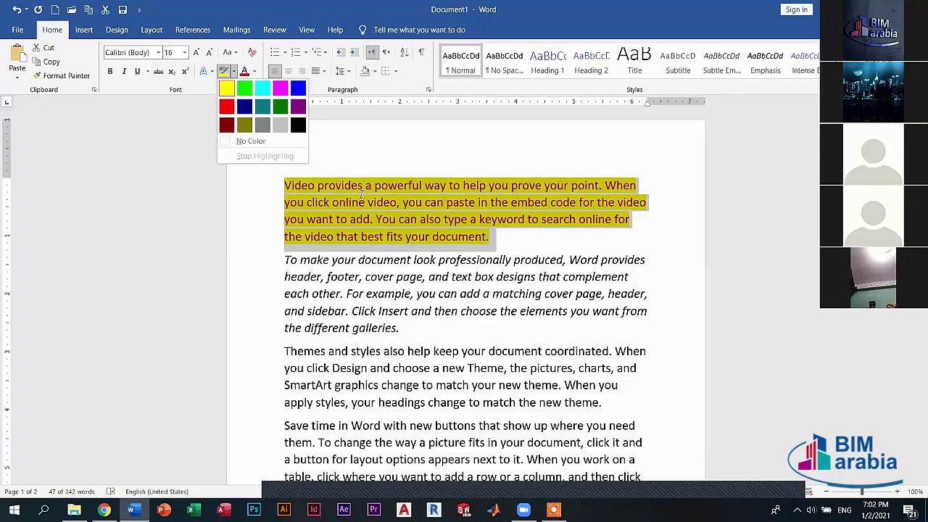
pyautogui.click(251, 140)
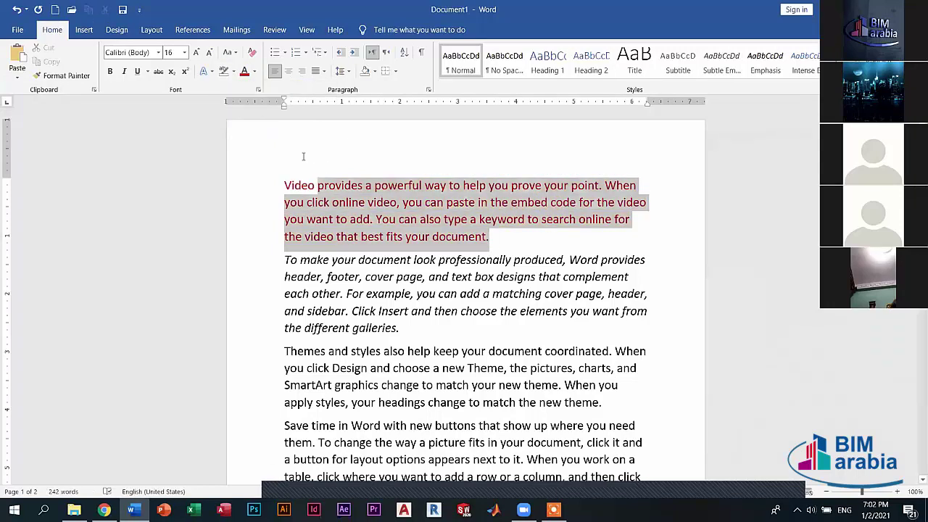
# Try the More Colors picker and a dark gradient on the first paragraph's text
pyautogui.click(255, 71)
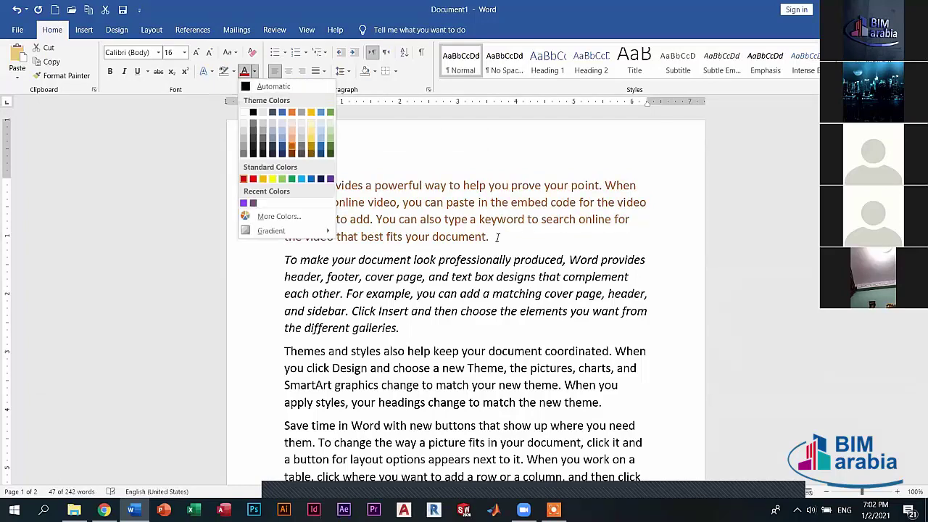
pyautogui.moveTo(498, 237)
pyautogui.mouseDown()
pyautogui.moveTo(321, 181)
pyautogui.moveTo(305, 162)
pyautogui.mouseUp()
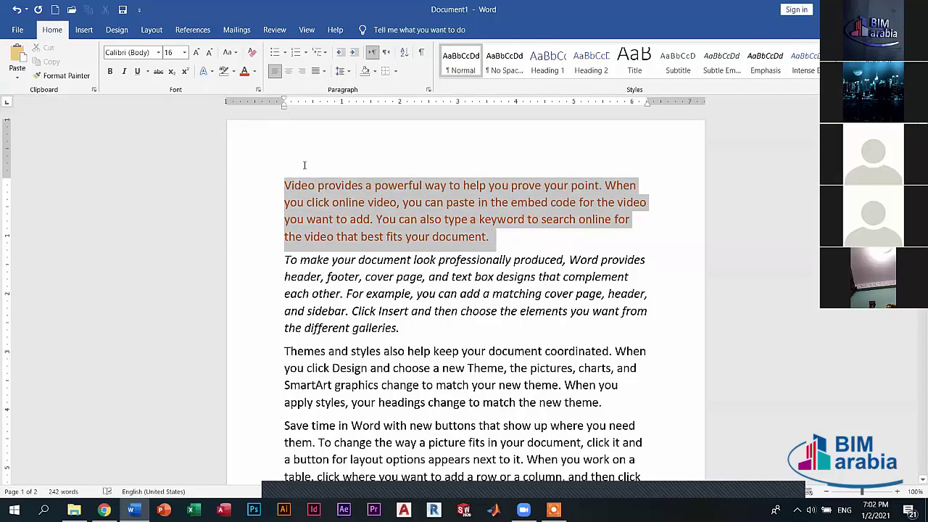
pyautogui.click(256, 72)
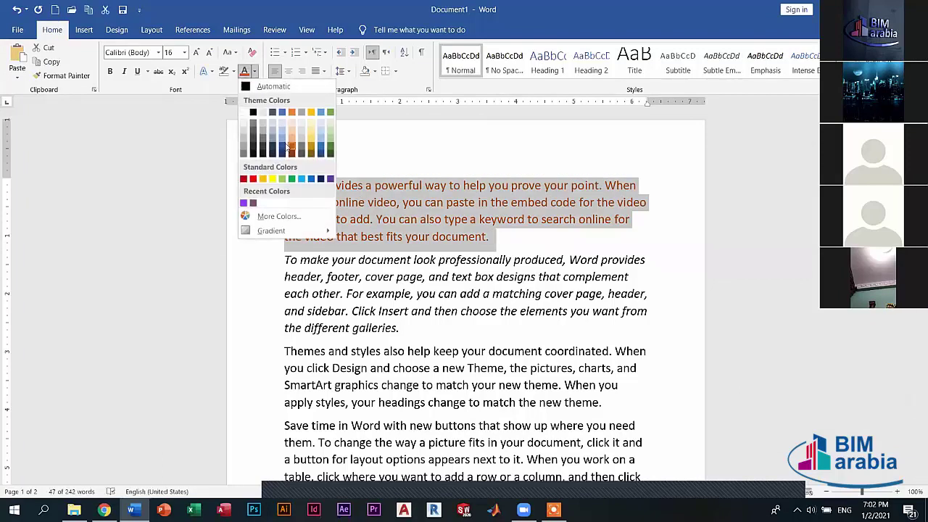
pyautogui.click(267, 217)
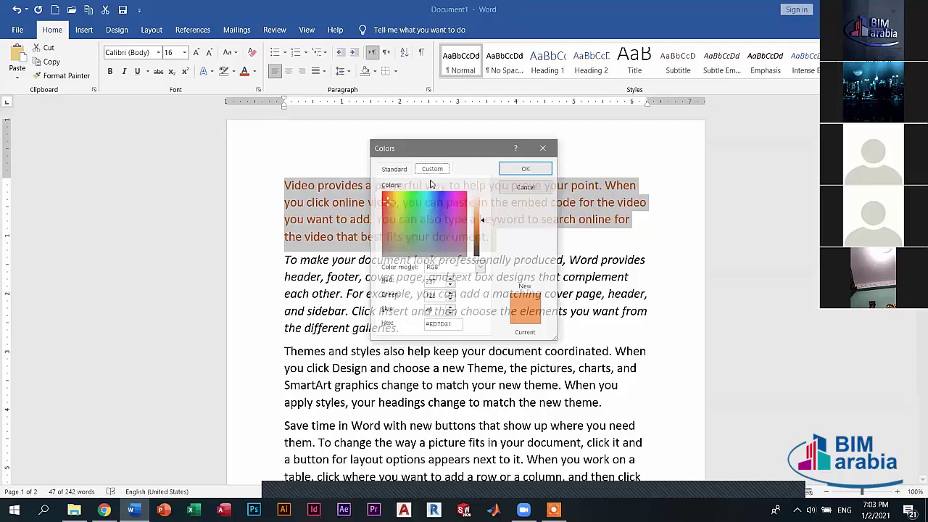
pyautogui.click(404, 169)
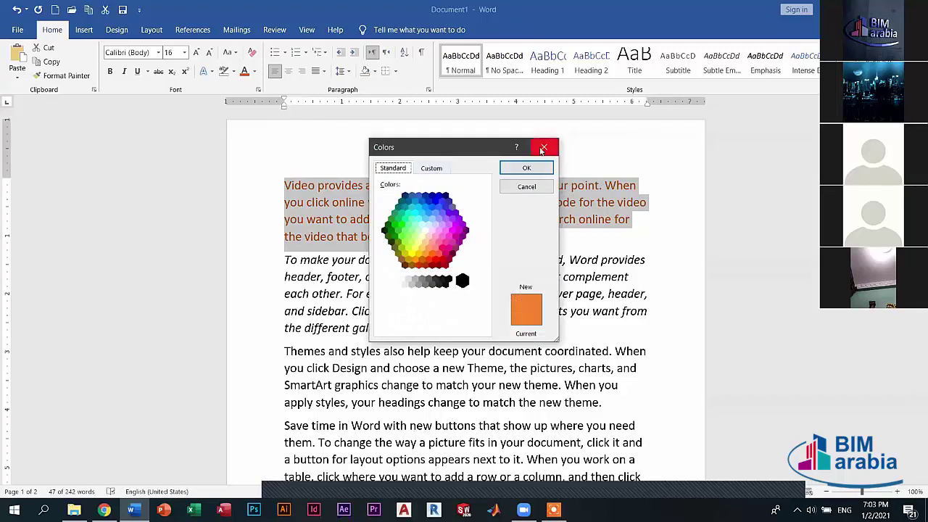
pyautogui.click(543, 150)
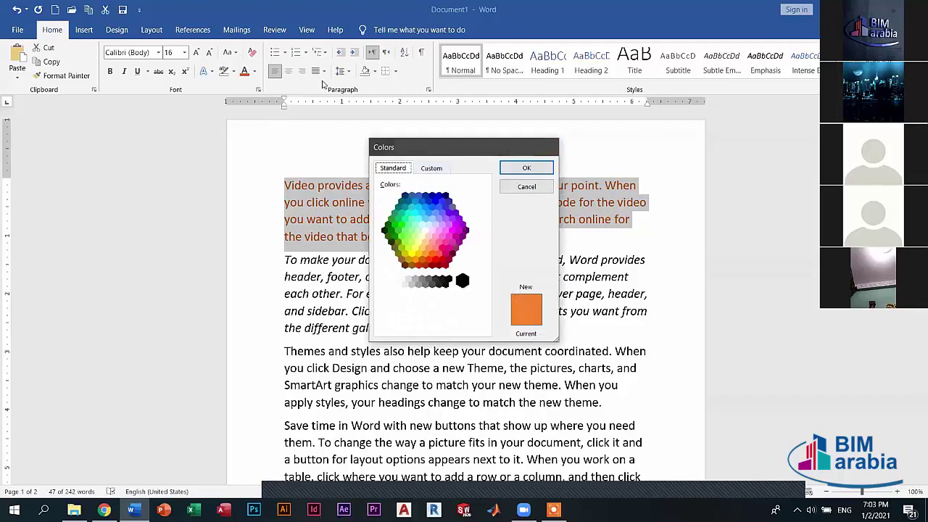
pyautogui.click(256, 72)
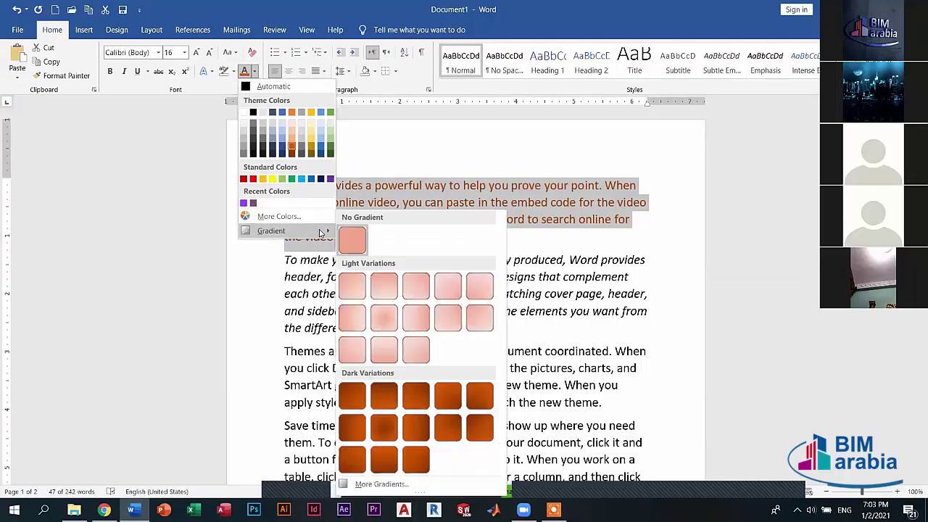
pyautogui.moveTo(271, 230)
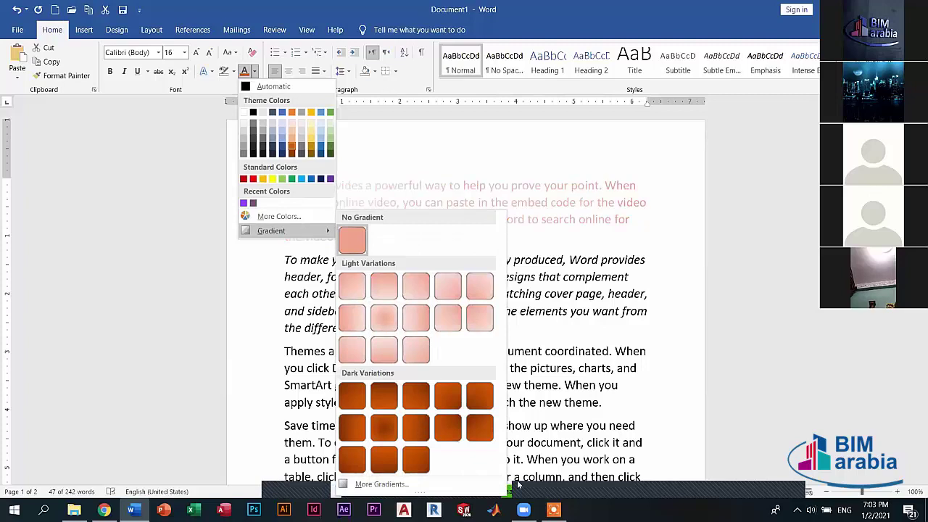
pyautogui.click(394, 413)
# Recolour the first paragraph's text dark blue from the theme colours
pyautogui.moveTo(496, 239); pyautogui.dragTo(307, 180)
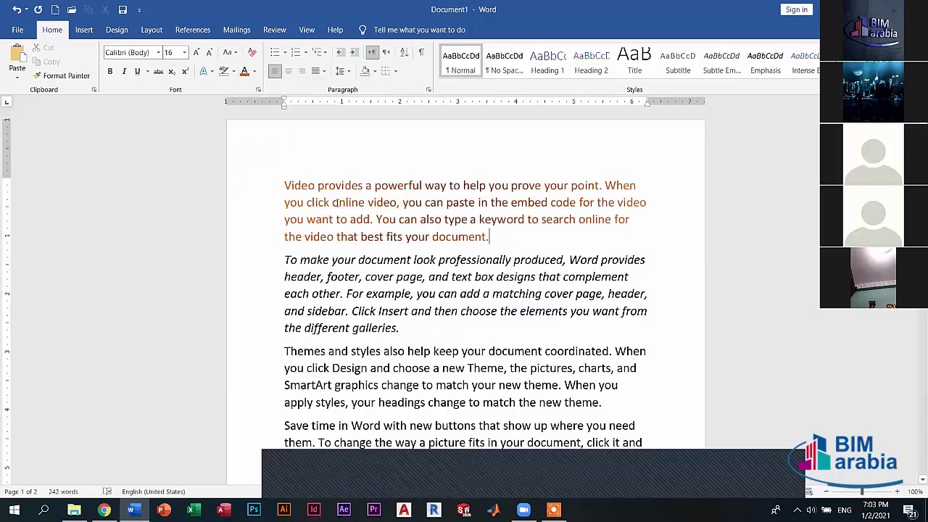
pyautogui.click(254, 71)
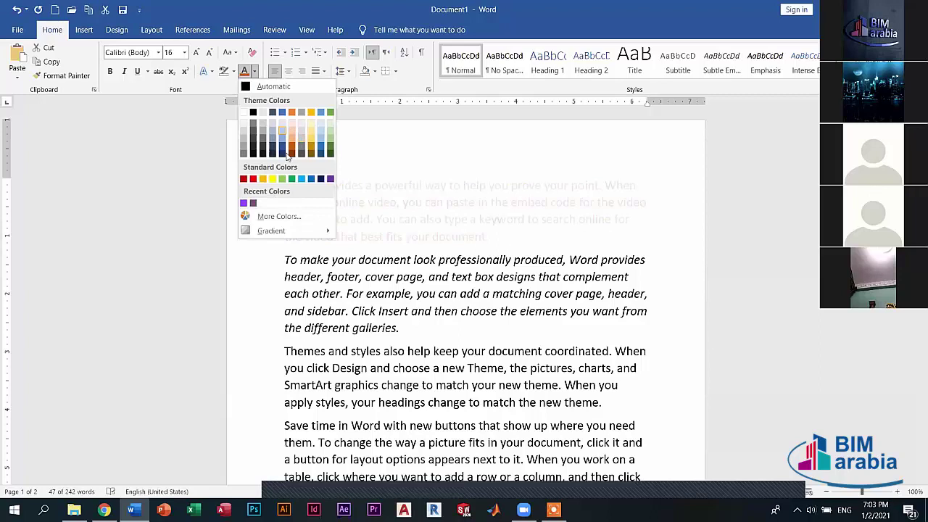
pyautogui.click(291, 150)
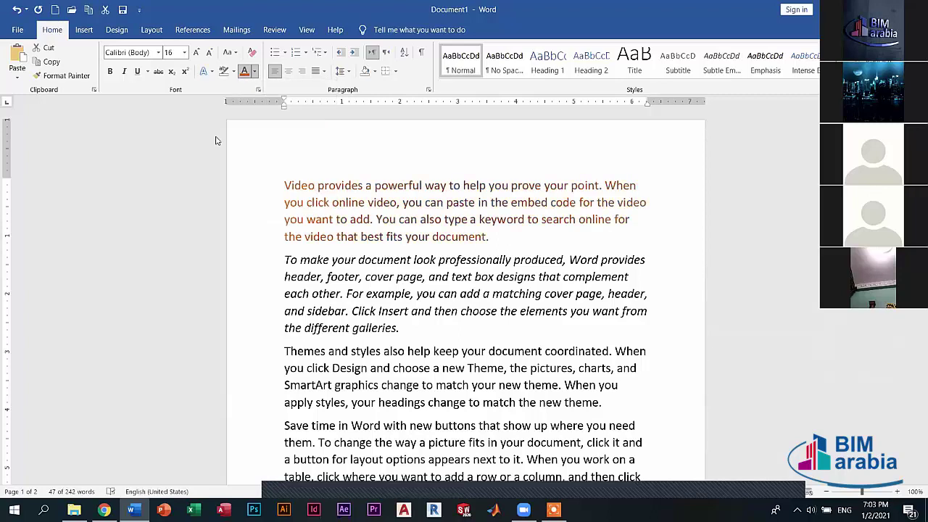
pyautogui.click(360, 143)
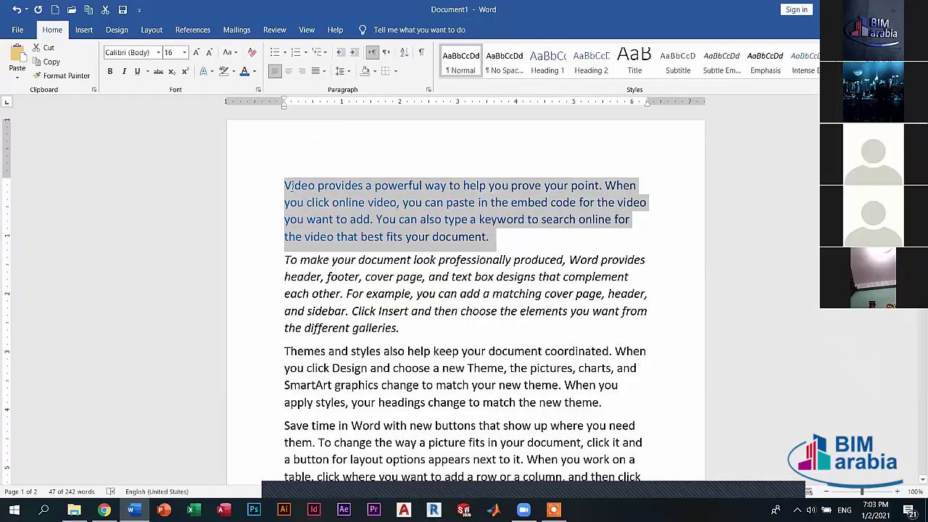
pyautogui.press('Right')
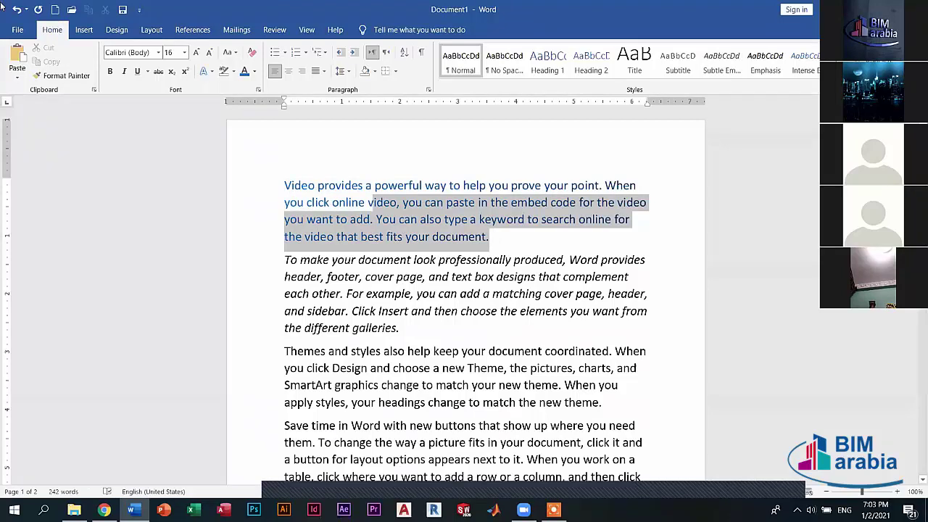
pyautogui.press('Return')
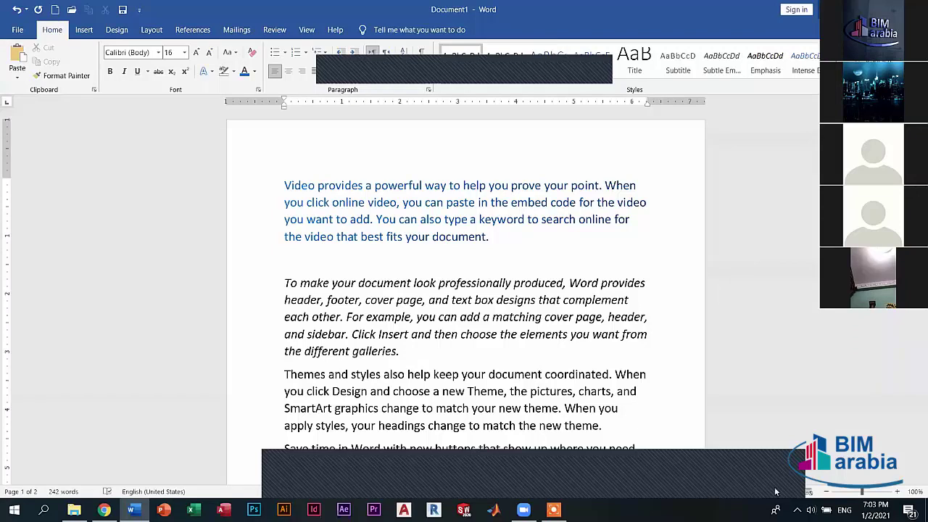
pyautogui.press('super+d')
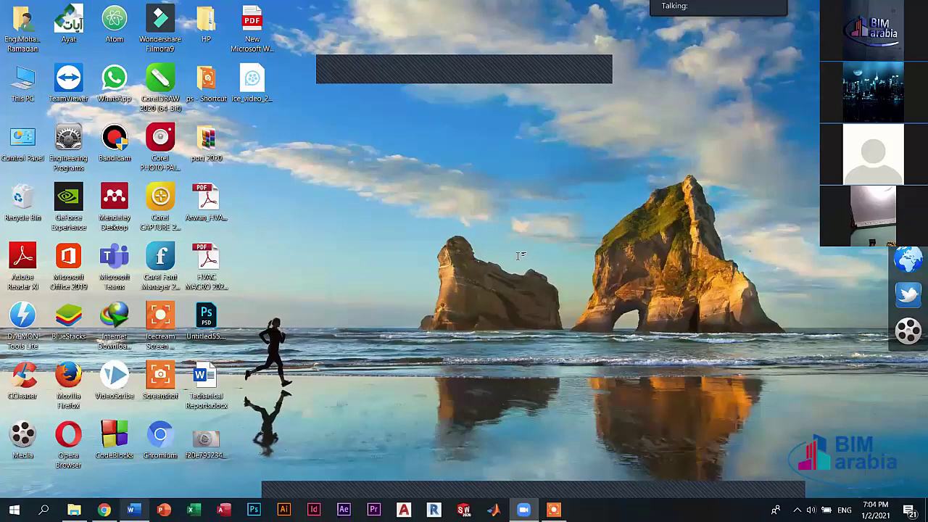
pyautogui.hotkey('alt', 'Tab')
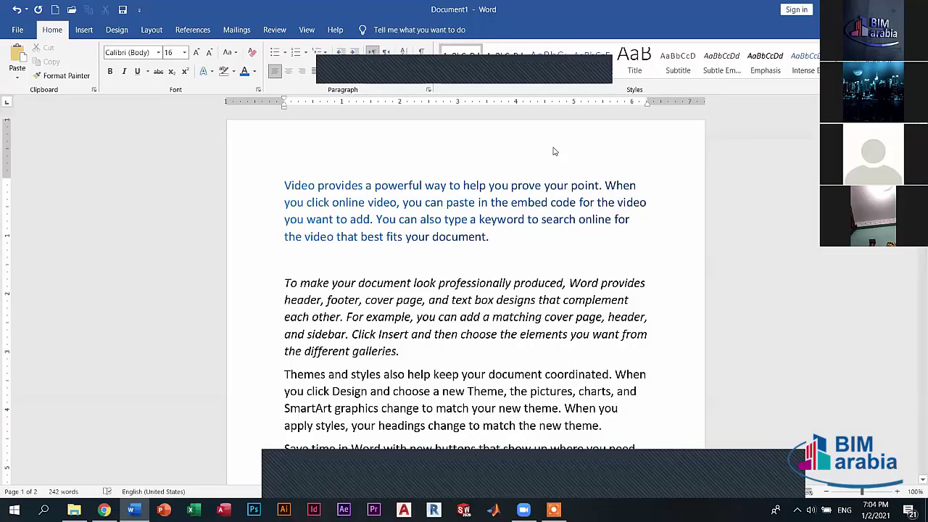
pyautogui.click(131, 510)
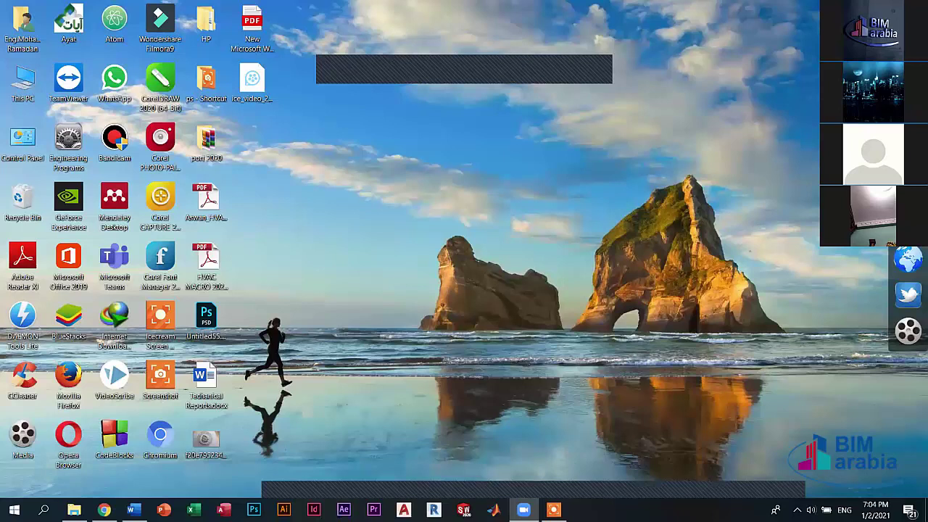
# Finish the line as 'X2 + Y2 = 10', set it to 48 pt and centred, then minimize Word
pyautogui.click(131, 510)
pyautogui.write('1')
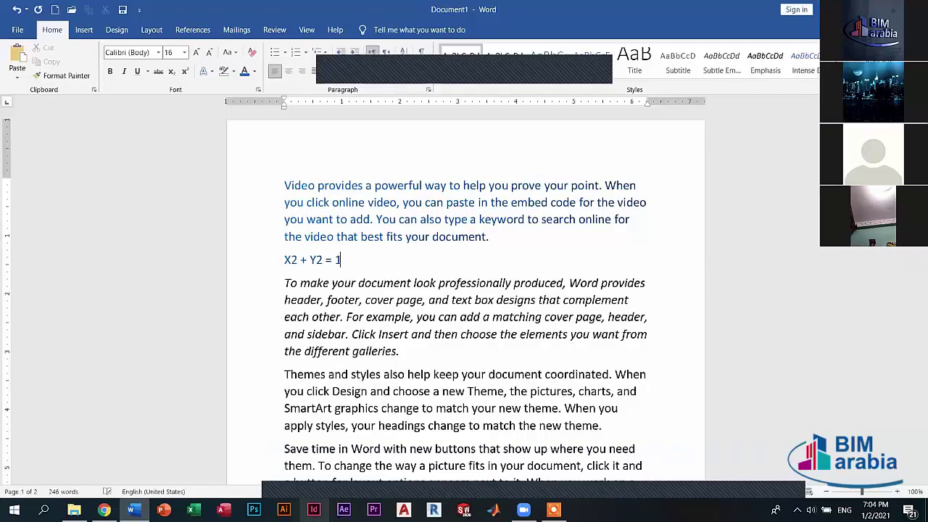
pyautogui.write('0')
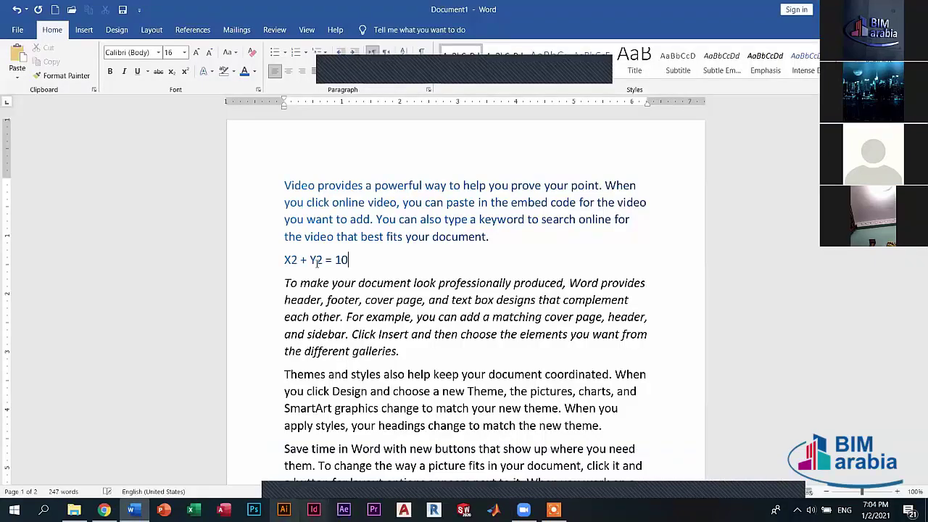
pyautogui.tripleClick(318, 265)
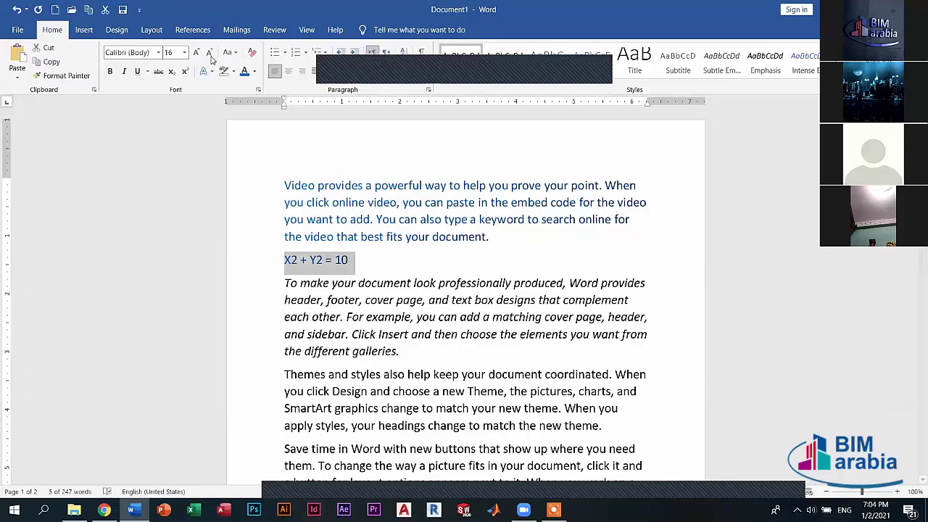
pyautogui.click(195, 52)
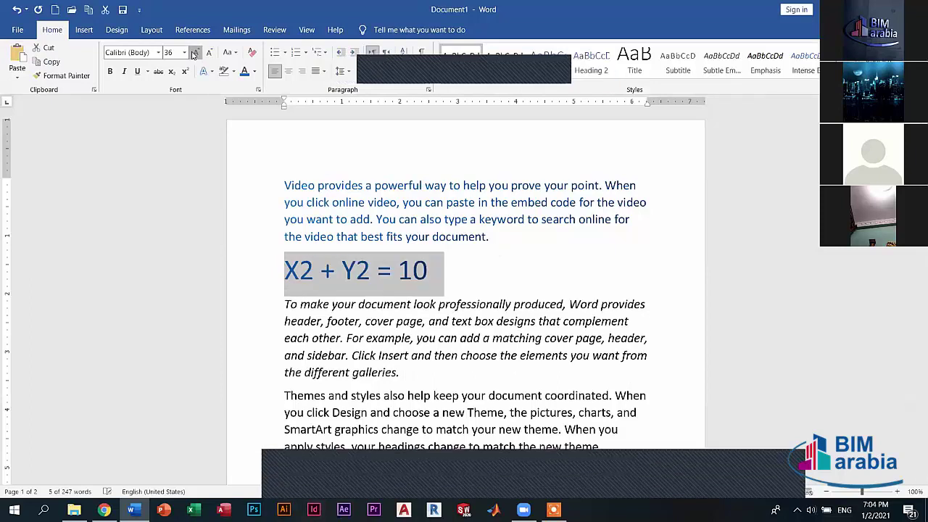
pyautogui.click(292, 76)
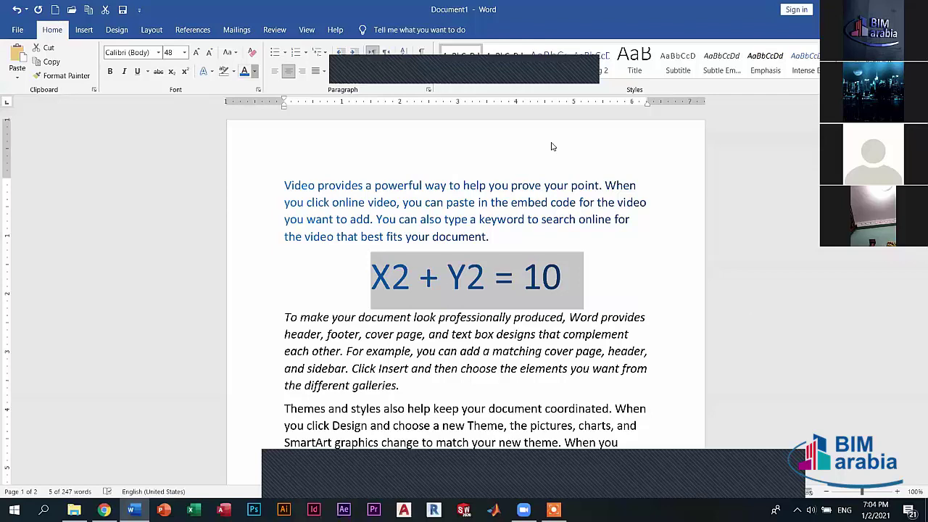
pyautogui.click(135, 507)
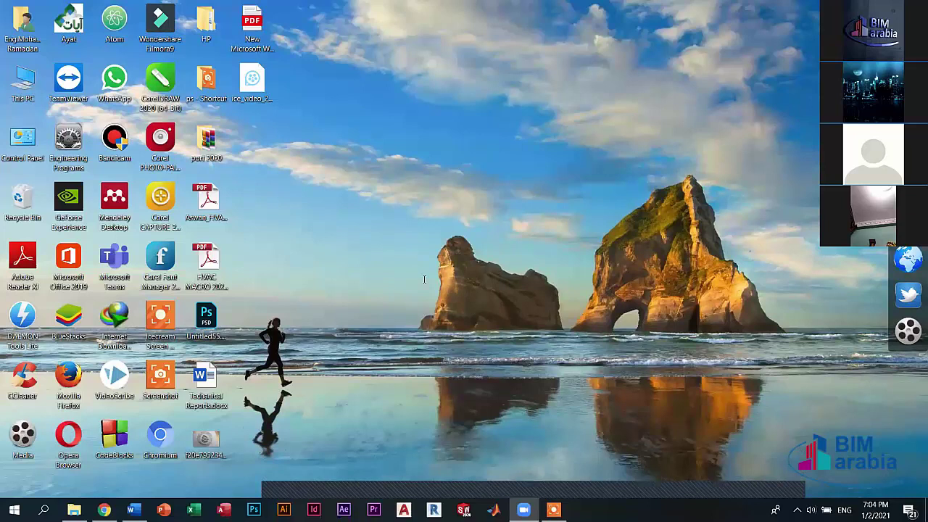
# Make the 2 after X and the 2 after Y superscript, giving X² + Y² = 10
pyautogui.moveTo(411, 284); pyautogui.dragTo(395, 301)
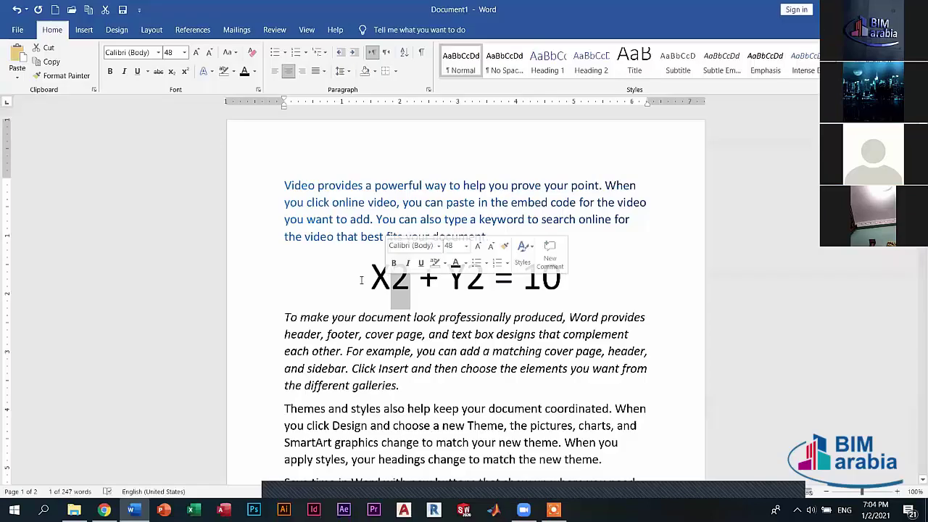
pyautogui.click(415, 287)
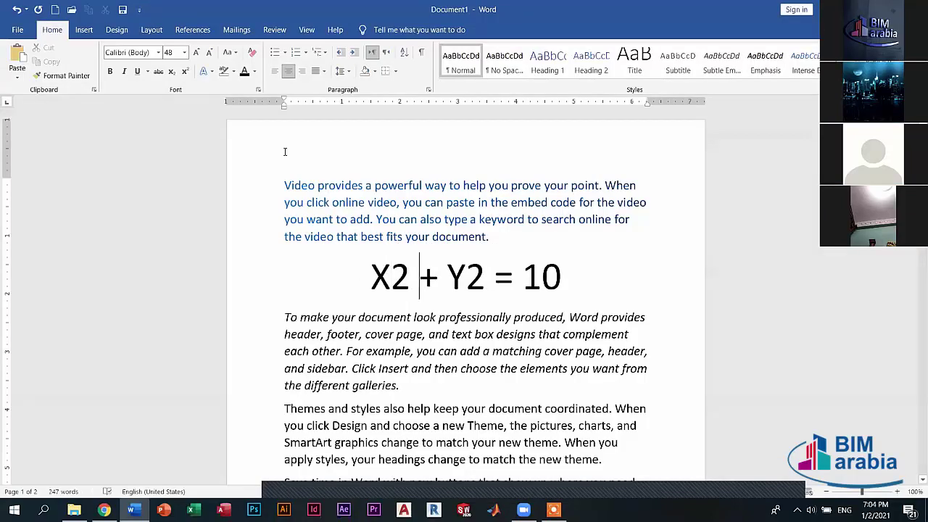
pyautogui.hotkey('ctrl', 'z')
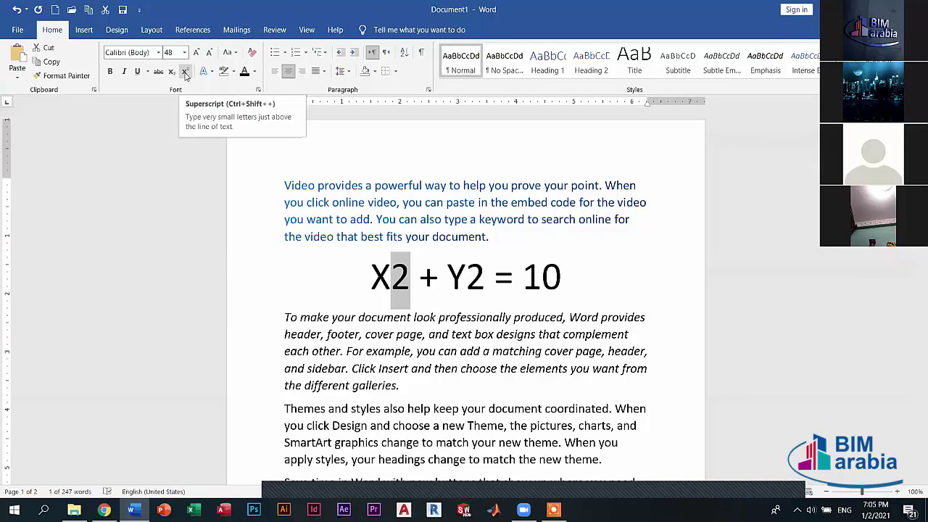
pyautogui.click(185, 73)
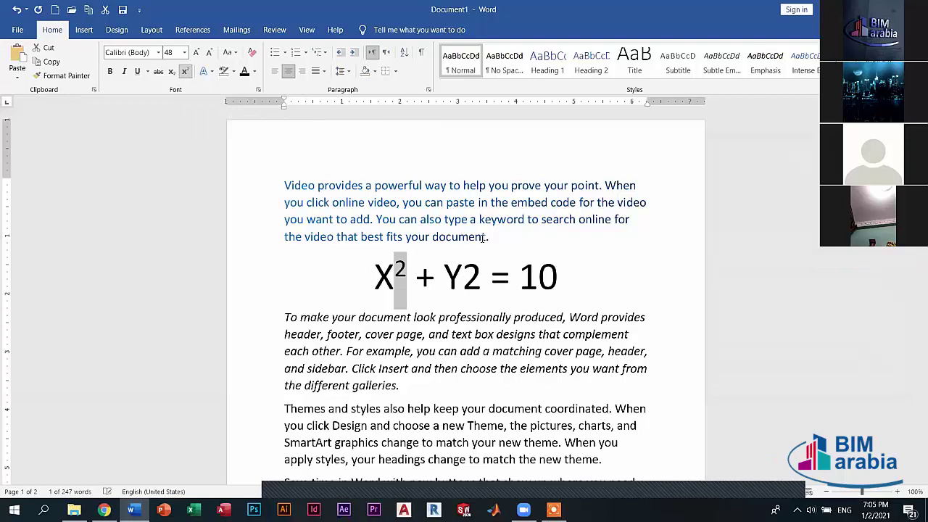
pyautogui.moveTo(481, 279); pyautogui.dragTo(463, 279)
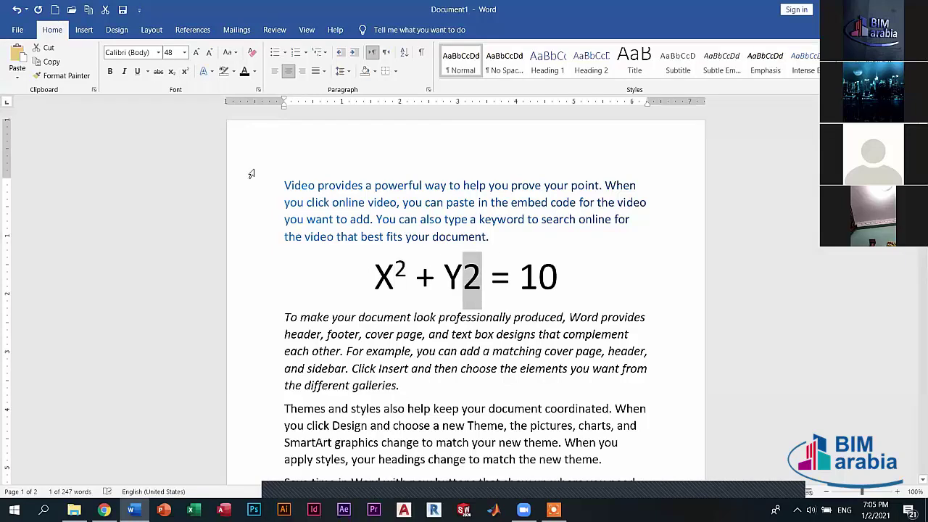
pyautogui.click(185, 73)
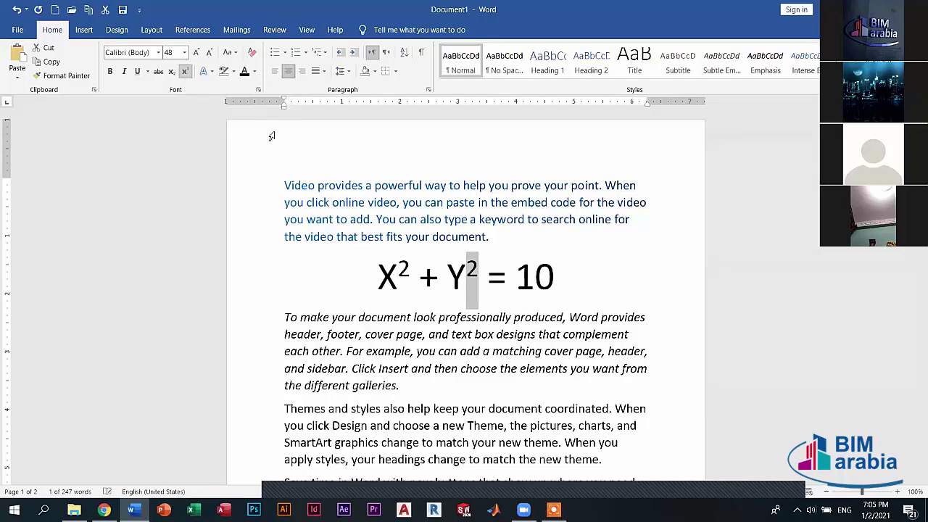
# Undo an accidental move of the superscript 2 and start a new line below the equation
pyautogui.click(493, 293)
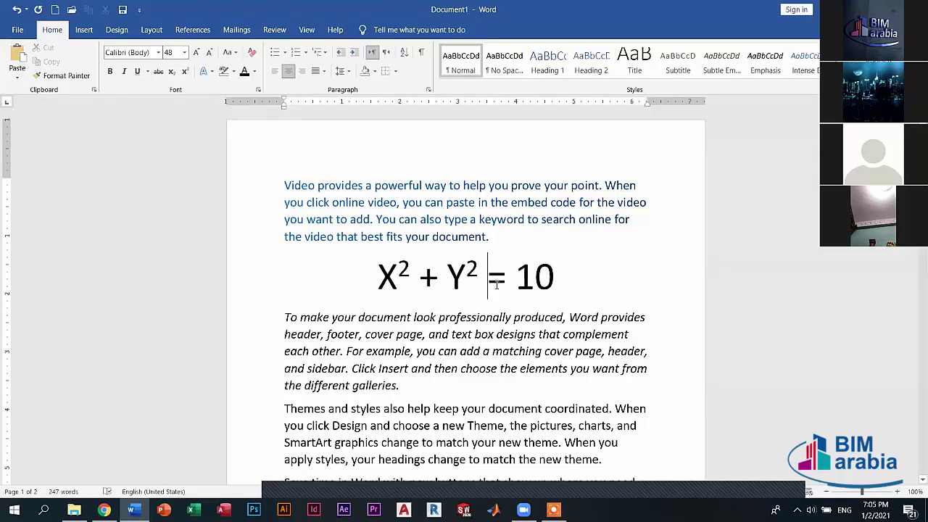
pyautogui.moveTo(479, 274); pyautogui.dragTo(411, 290)
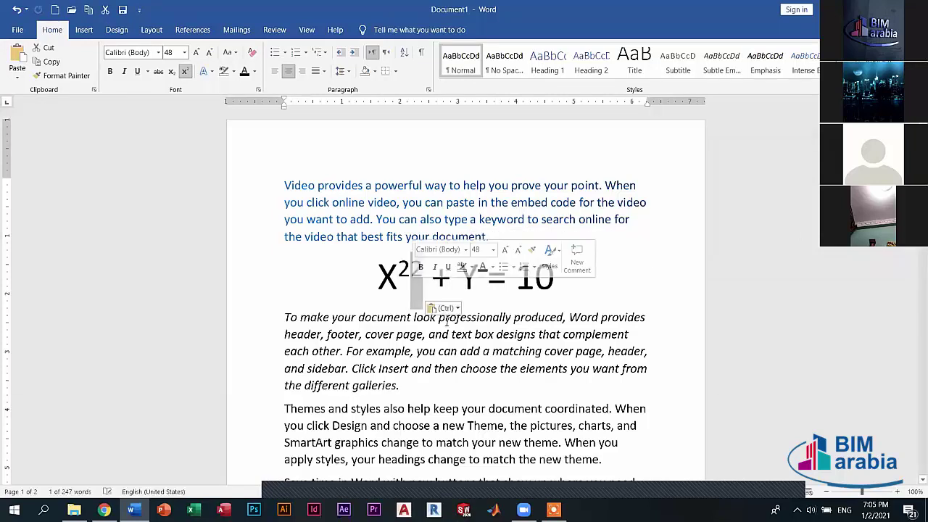
pyautogui.hotkey('ctrl', 'z')
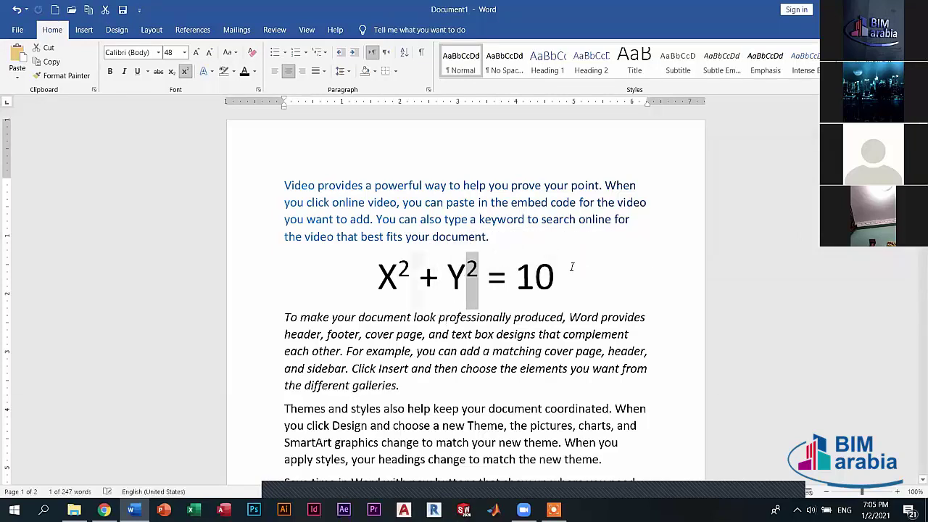
pyautogui.press('End')
pyautogui.press('Return')
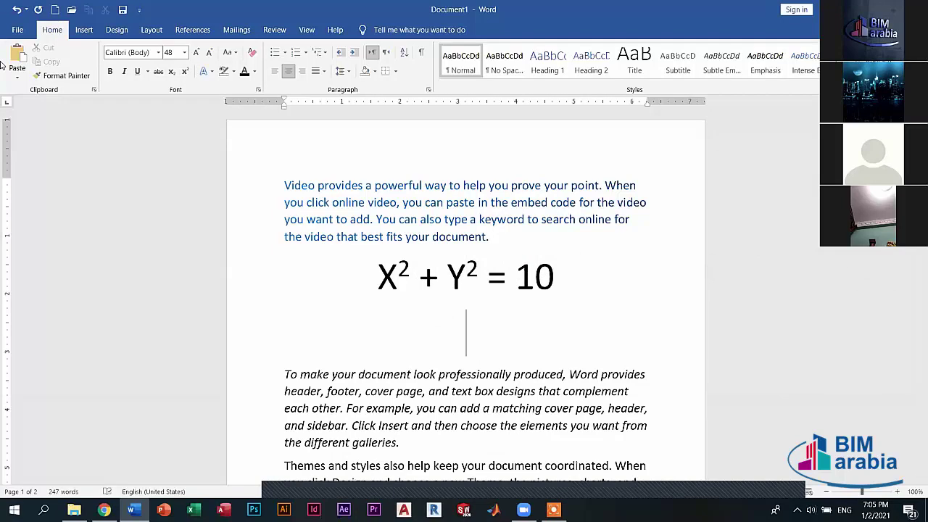
# Type 'H2O + NH4 =' and make the 2 and the 4 subscript
pyautogui.write('H')
pyautogui.write('2')
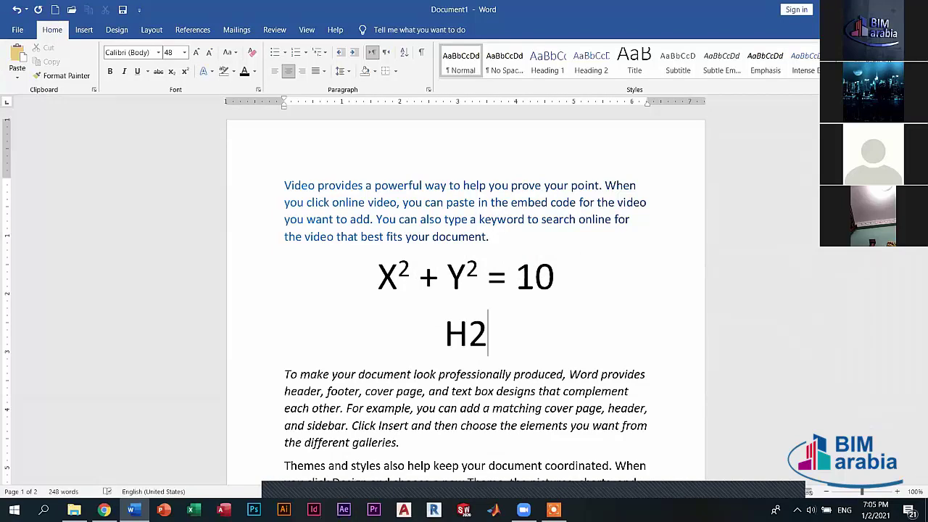
pyautogui.write('O + N')
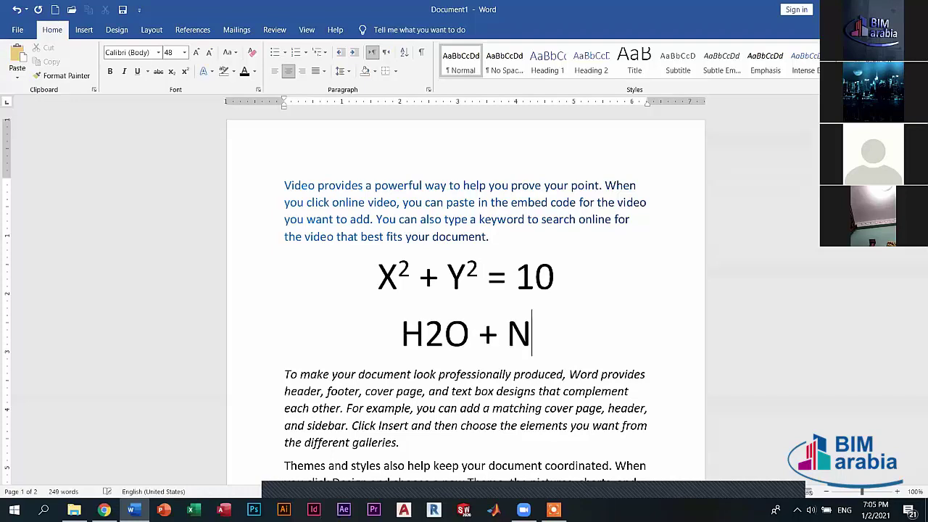
pyautogui.write('H4 =')
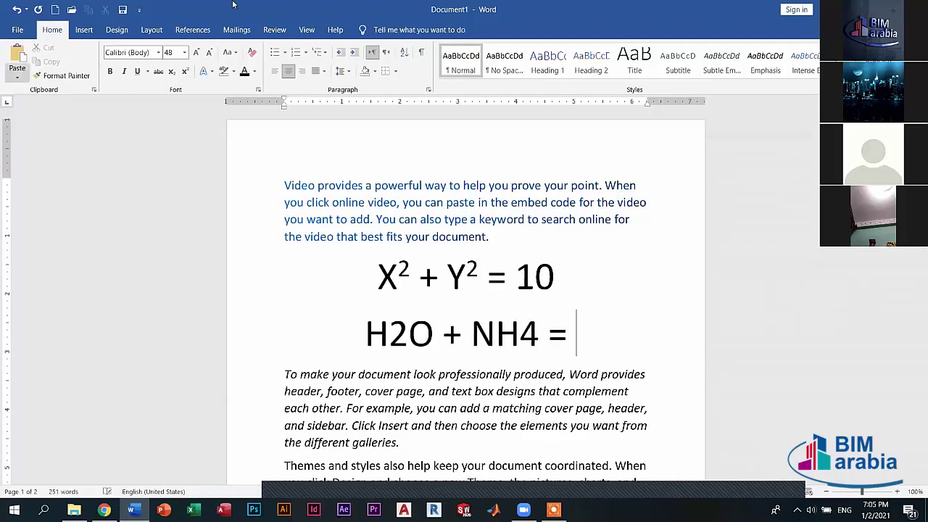
pyautogui.hotkey('ctrl', 'shift', '+')
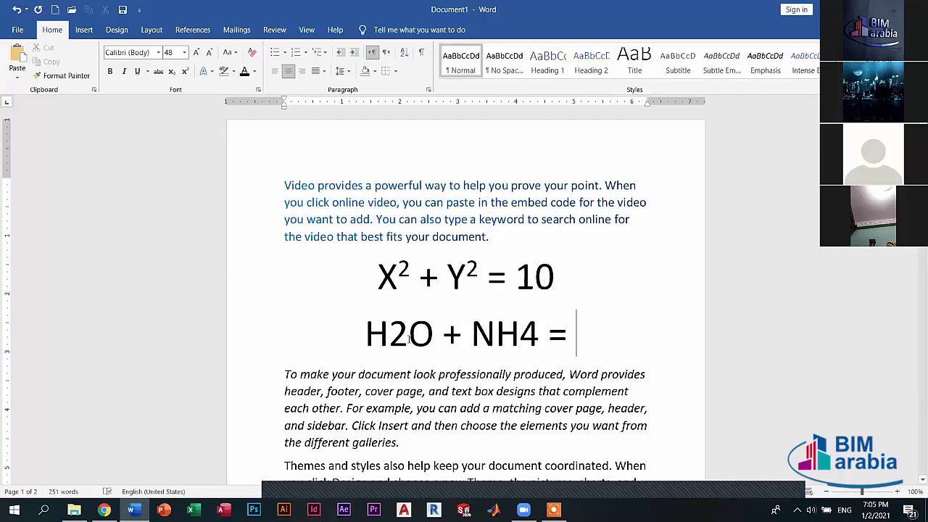
pyautogui.moveTo(390, 335); pyautogui.dragTo(408, 335)
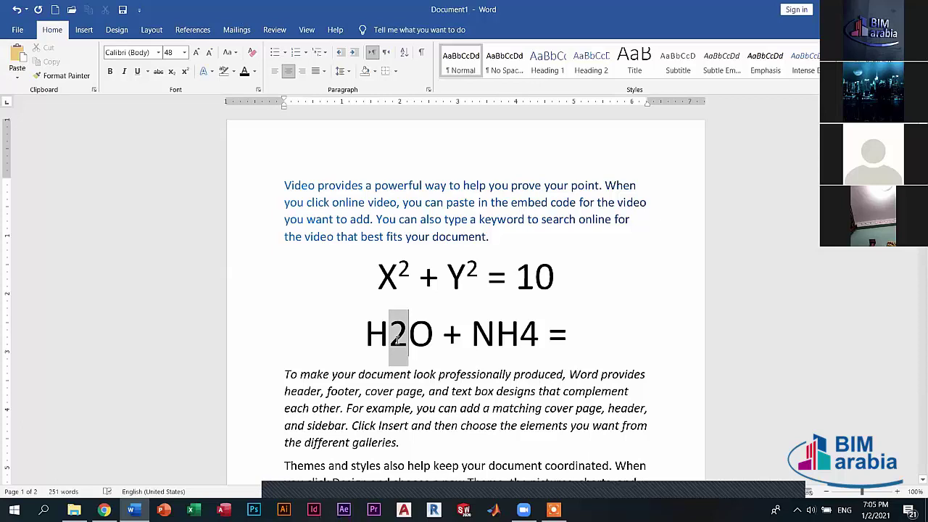
pyautogui.click(172, 72)
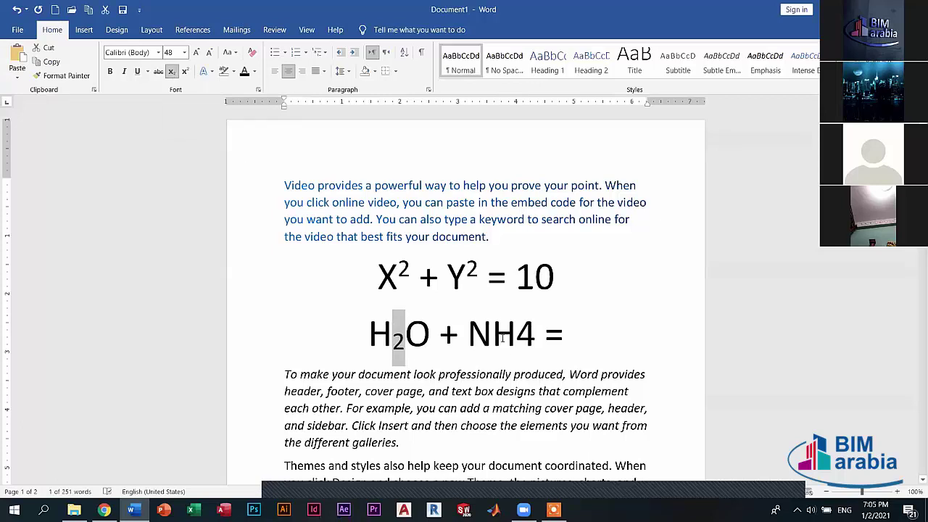
pyautogui.moveTo(535, 335); pyautogui.dragTo(518, 335)
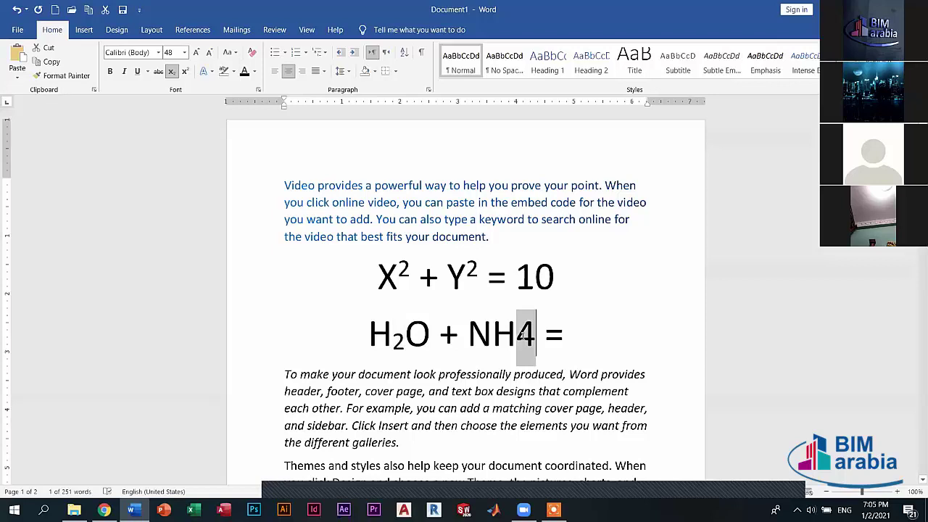
pyautogui.click(171, 73)
pyautogui.click(596, 341)
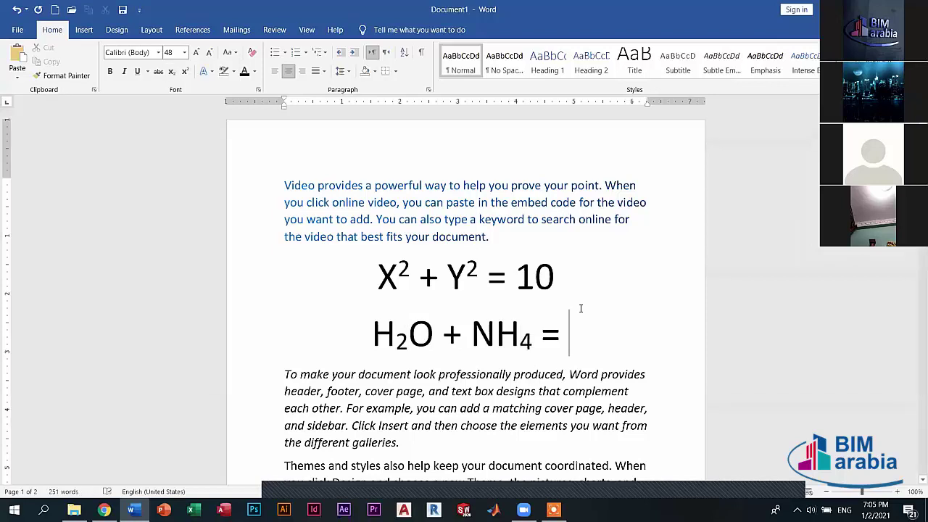
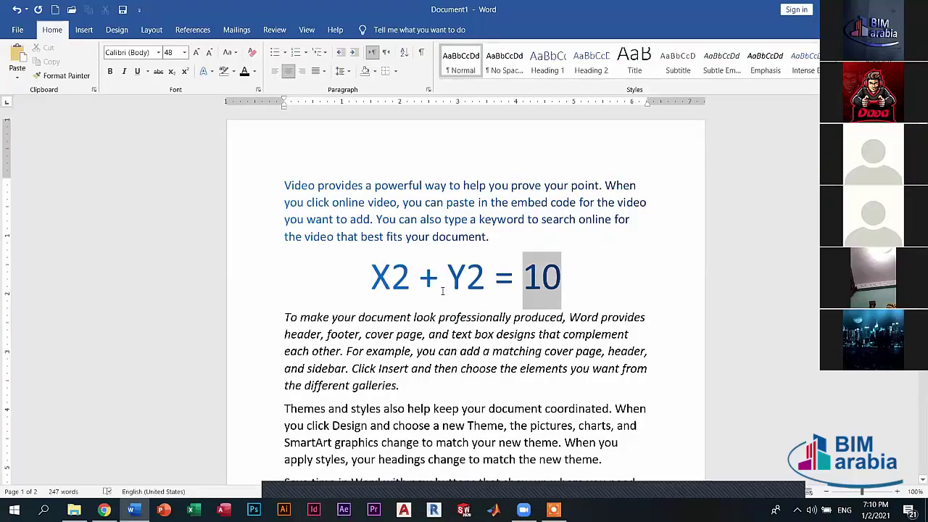
# Superscript the 2 after X and the 2 after Y so the equation reads X² + Y² = 10
pyautogui.moveTo(442, 291); pyautogui.dragTo(359, 276)
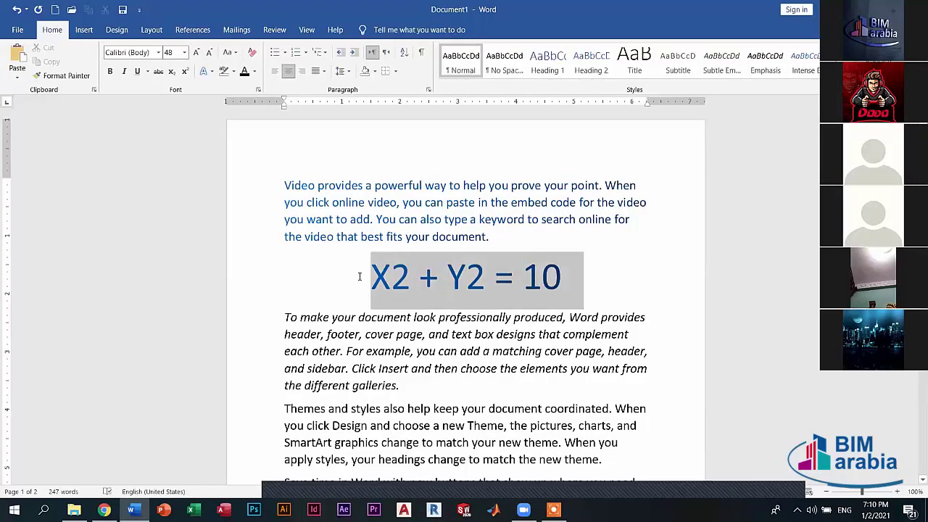
pyautogui.click(411, 283)
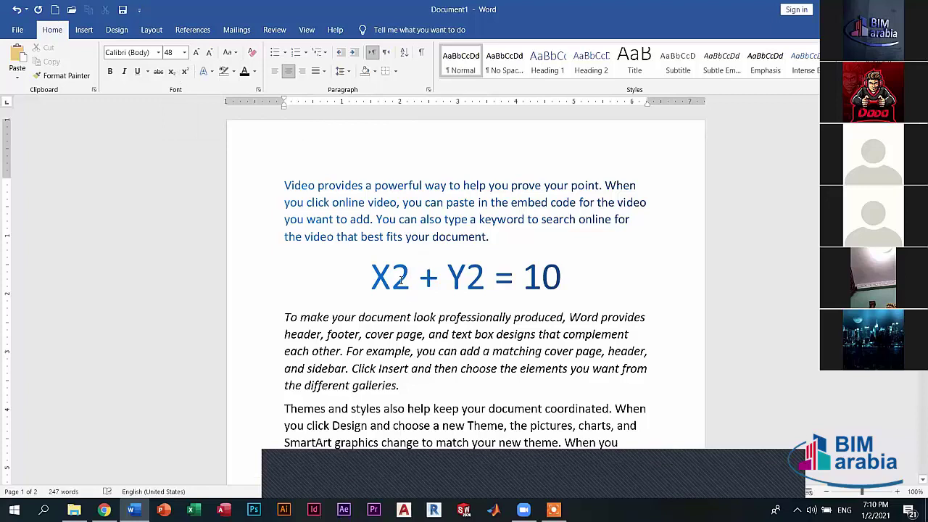
pyautogui.moveTo(402, 281); pyautogui.dragTo(390, 281)
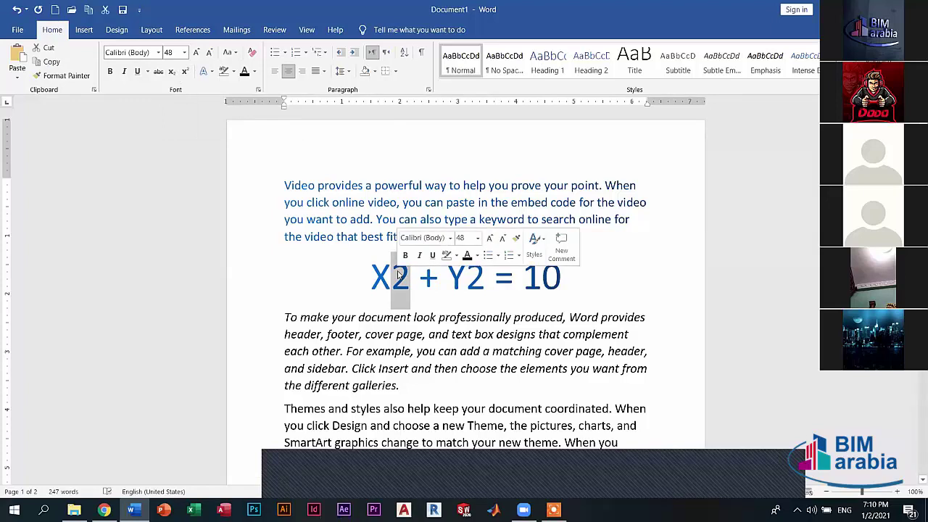
pyautogui.click(185, 72)
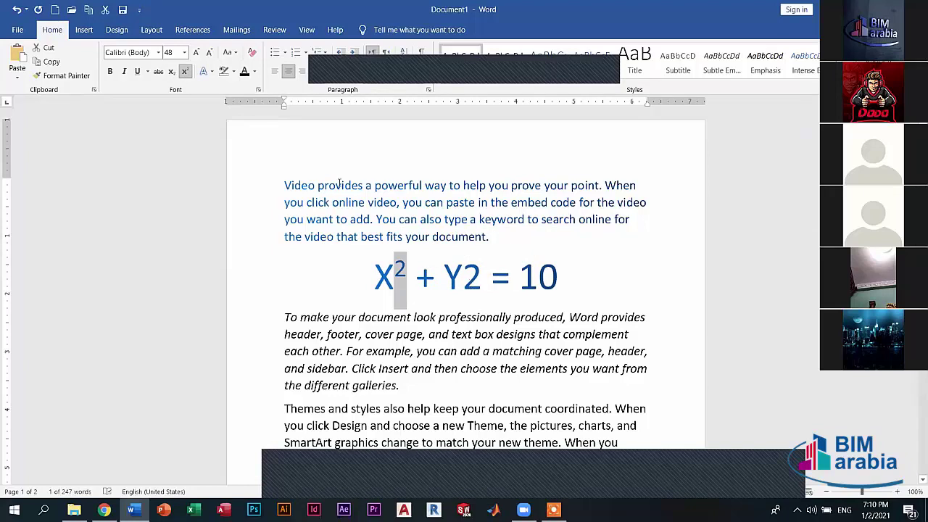
pyautogui.moveTo(480, 282); pyautogui.dragTo(463, 281)
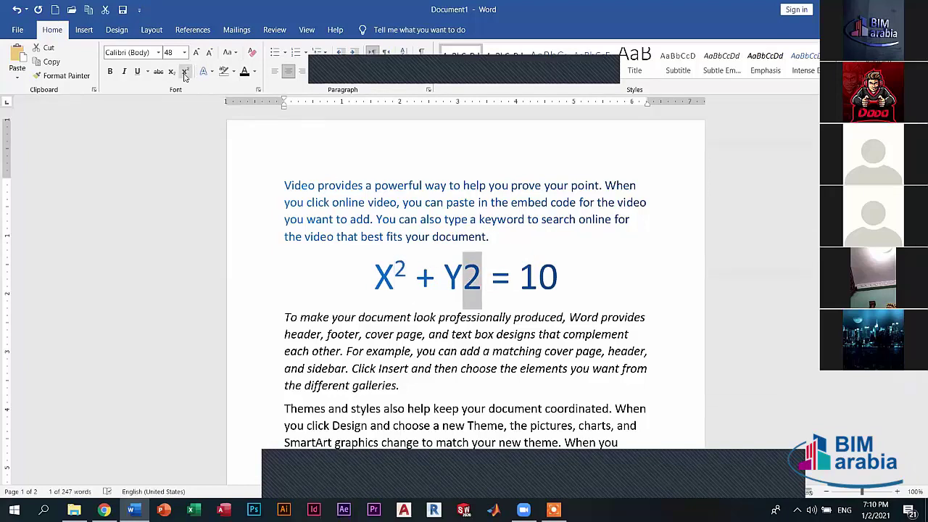
pyautogui.click(185, 72)
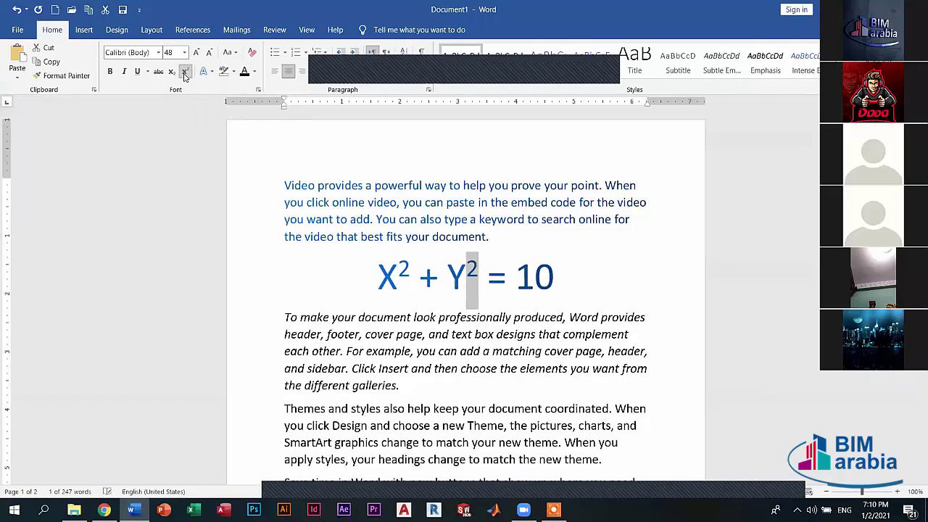
pyautogui.click(554, 272)
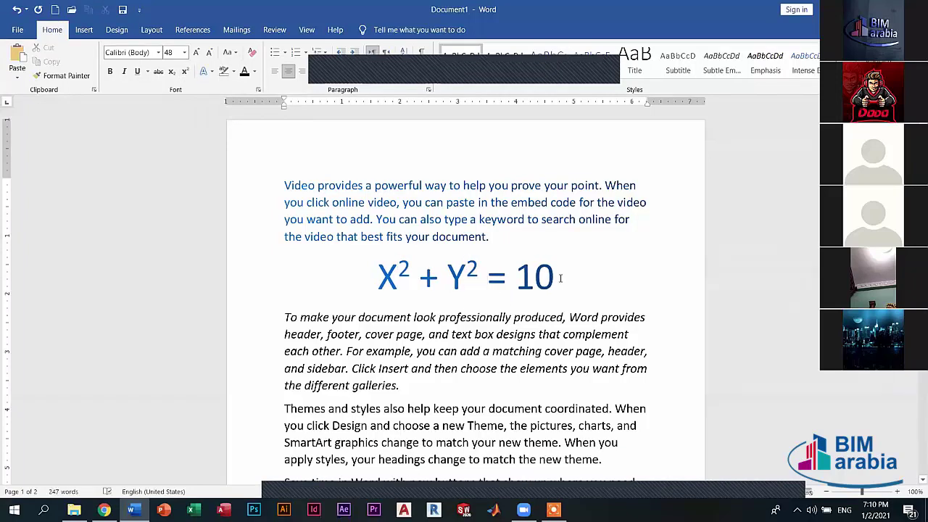
# Type H2O + NH4 on a new line and make its 2 and 4 subscript
pyautogui.press('Return')
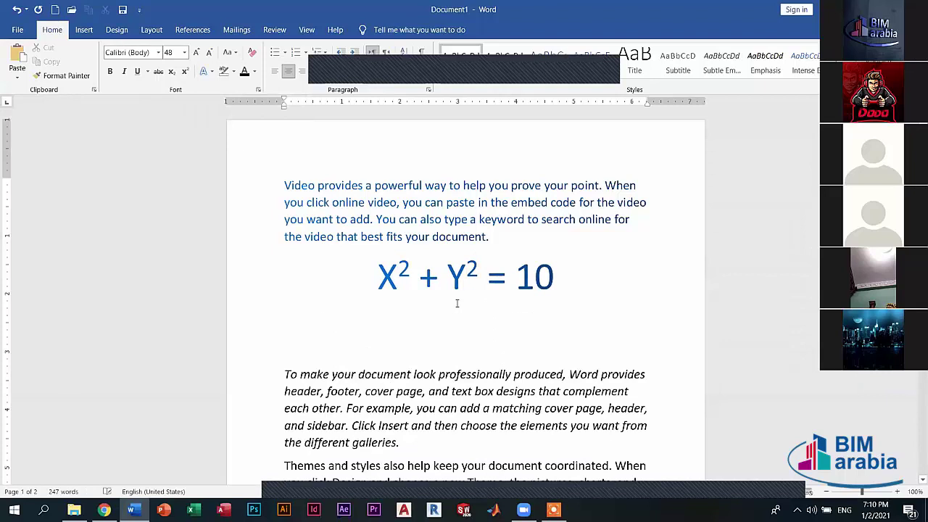
pyautogui.write('H2')
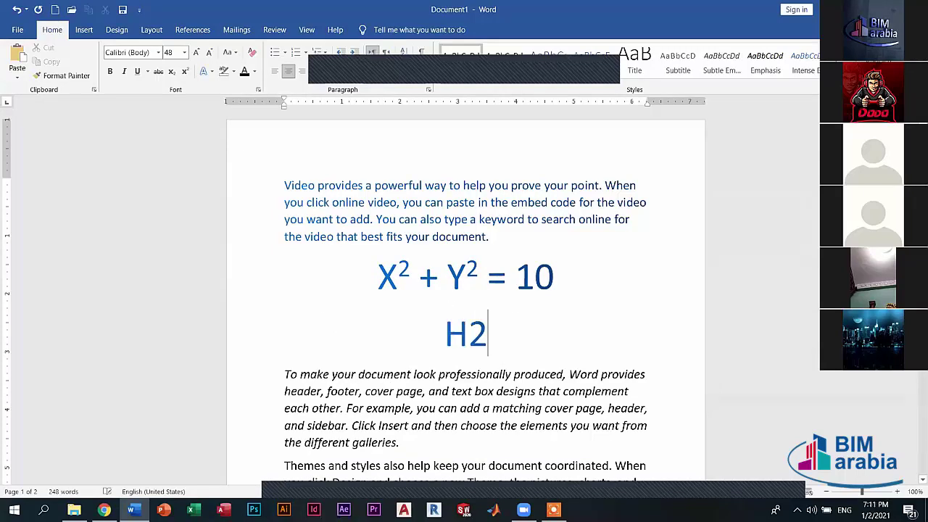
pyautogui.write('O +')
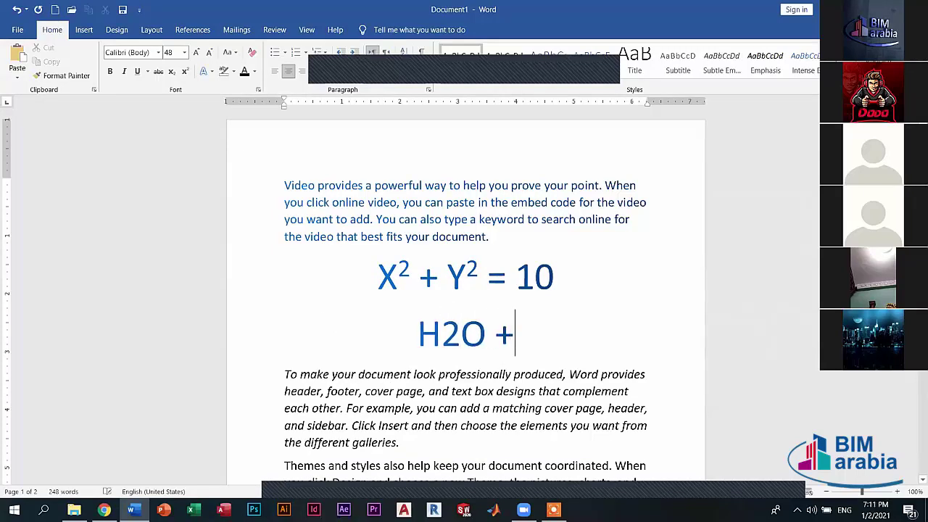
pyautogui.write(' NH4')
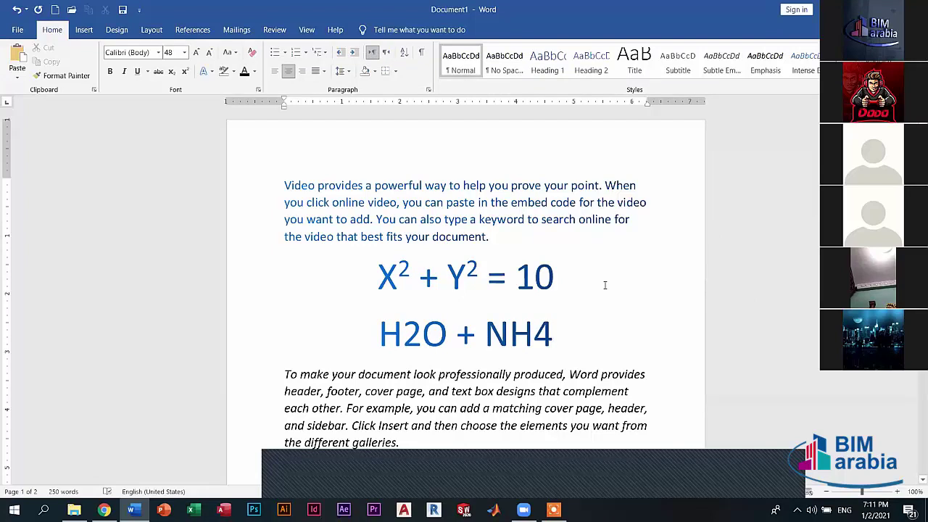
pyautogui.moveTo(423, 346); pyautogui.dragTo(403, 345)
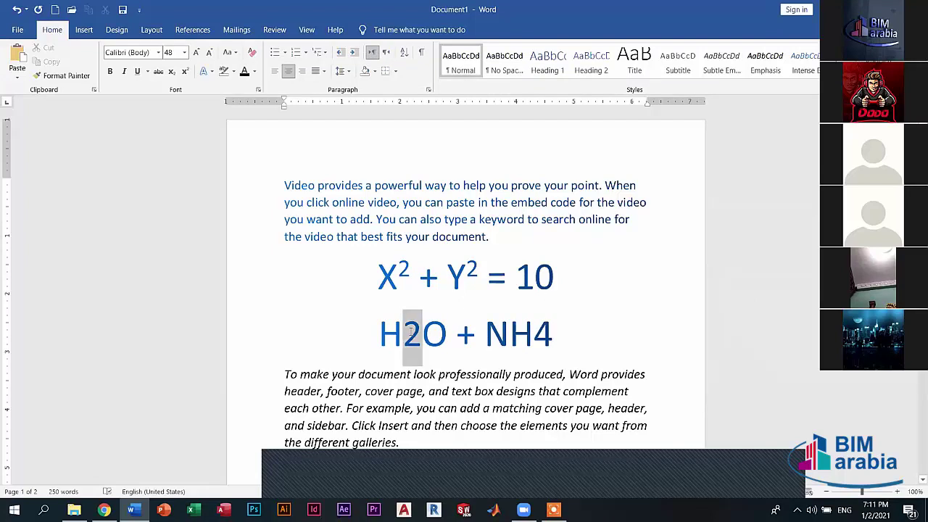
pyautogui.click(172, 73)
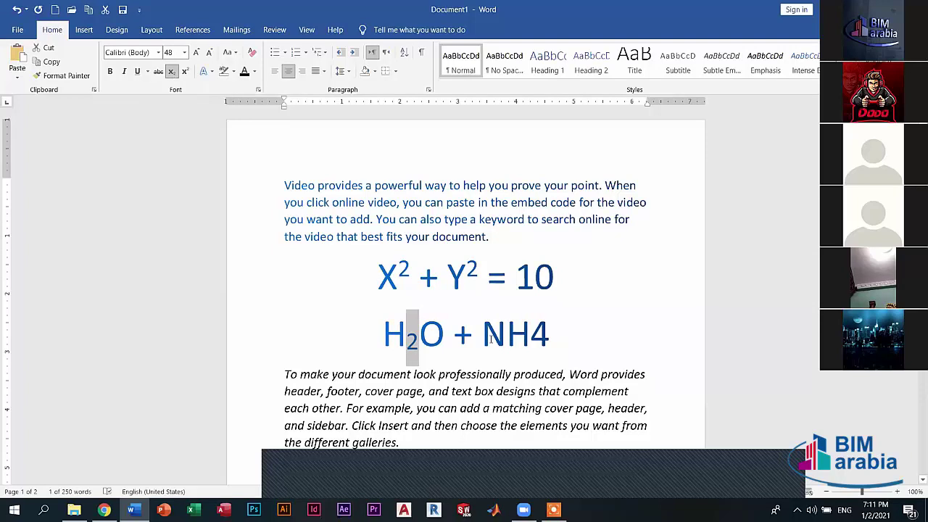
pyautogui.moveTo(532, 335); pyautogui.dragTo(550, 335)
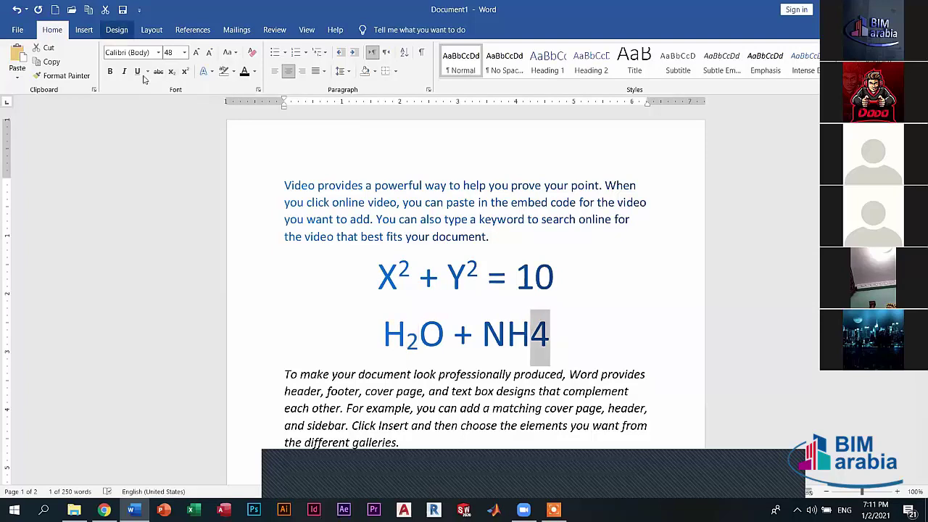
pyautogui.click(173, 72)
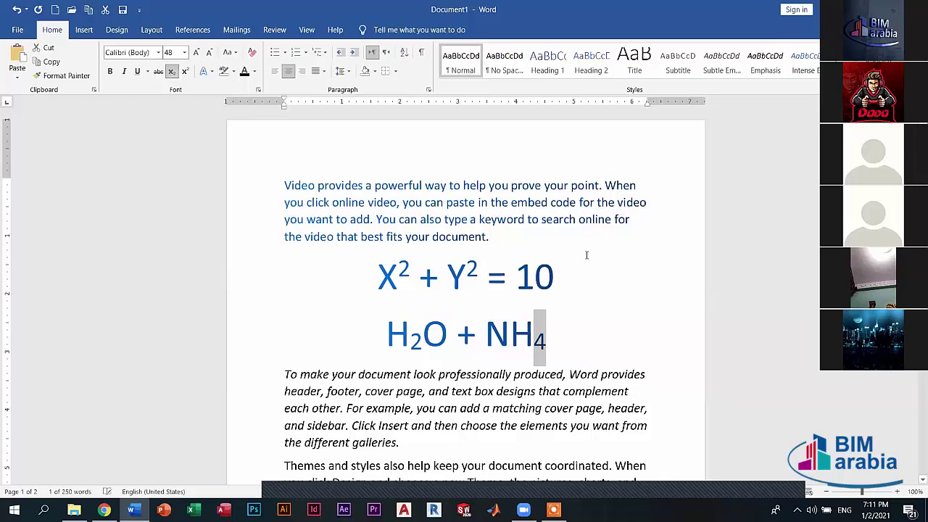
pyautogui.click(605, 279)
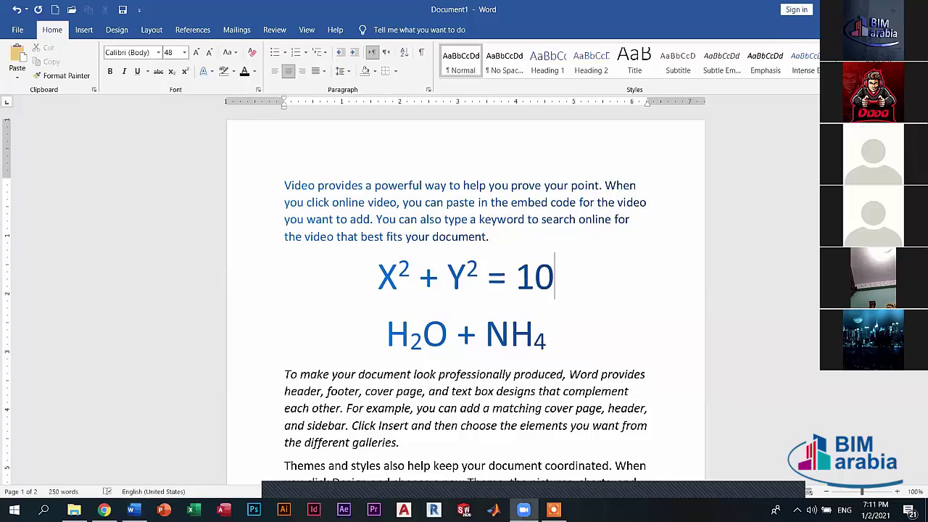
pyautogui.press('super+d')
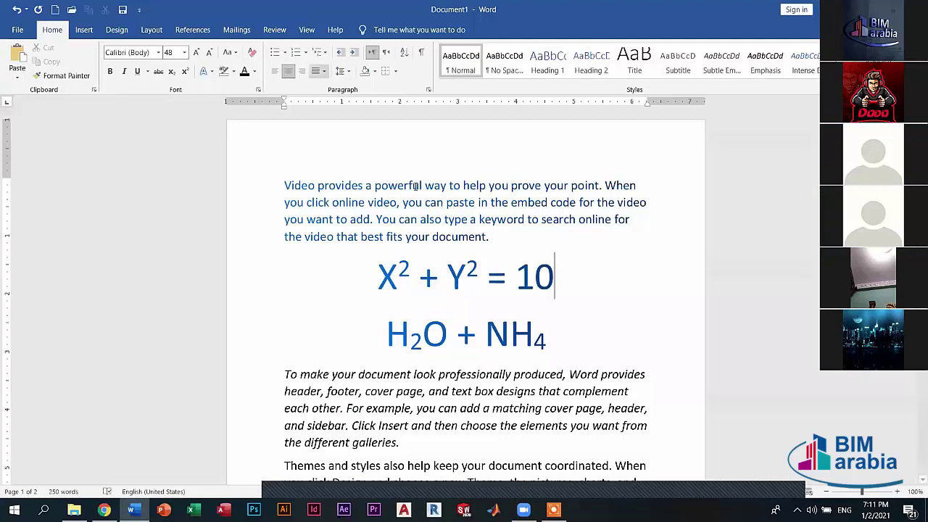
# Remove the italics from the 'To make your document…' paragraph
pyautogui.scroll(-2, 341, 217)
pyautogui.scroll(-1, 357, 290)
pyautogui.scroll(-1, 357, 290)
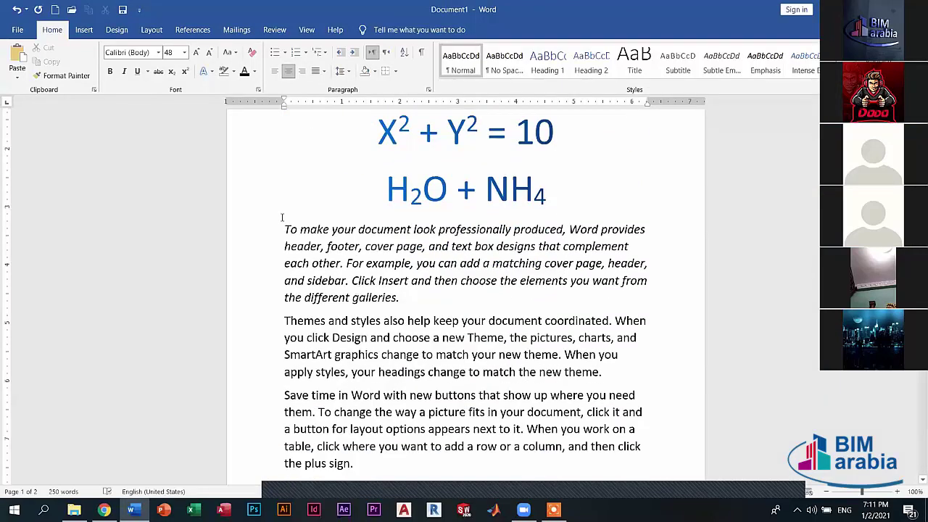
pyautogui.click(397, 287)
pyautogui.hotkey('ctrl', 'space')
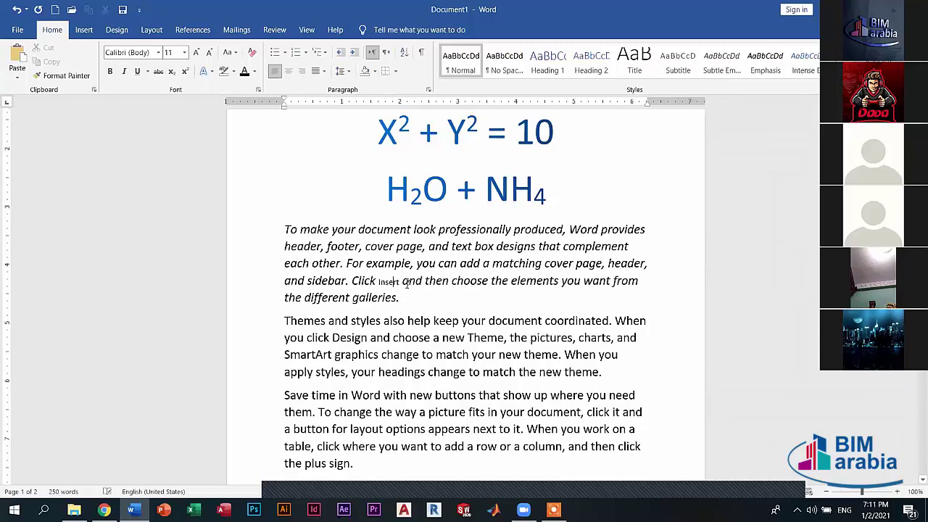
pyautogui.hotkey('ctrl', 'z')
pyautogui.moveTo(400, 297); pyautogui.dragTo(384, 190)
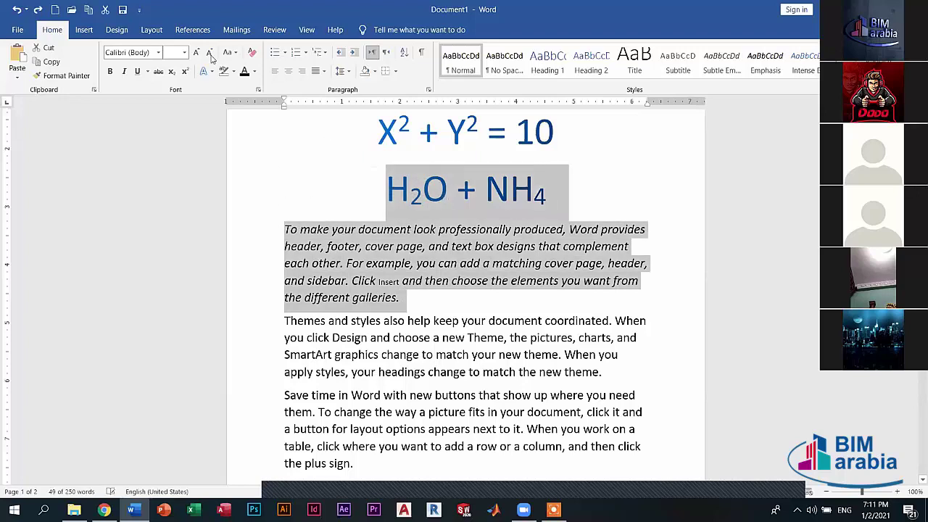
pyautogui.moveTo(399, 297)
pyautogui.mouseDown()
pyautogui.moveTo(300, 224)
pyautogui.moveTo(278, 225)
pyautogui.mouseUp()
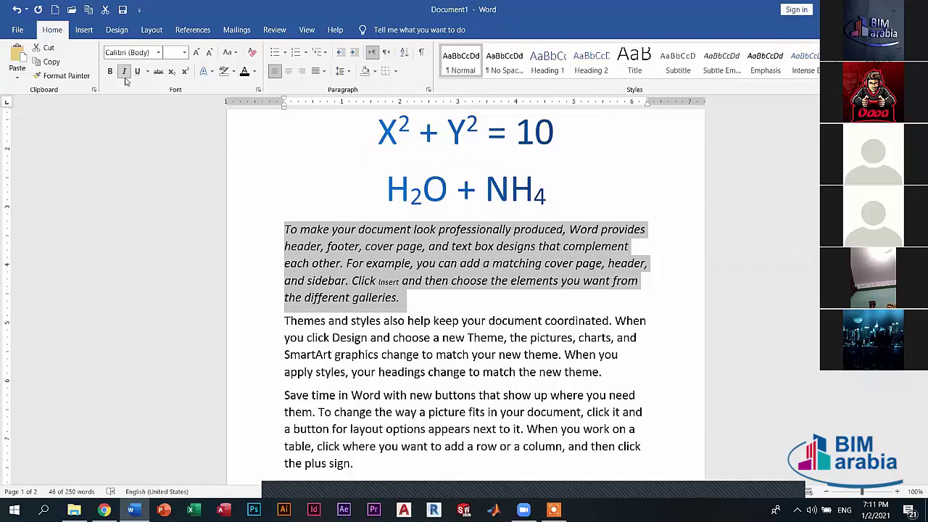
pyautogui.click(124, 72)
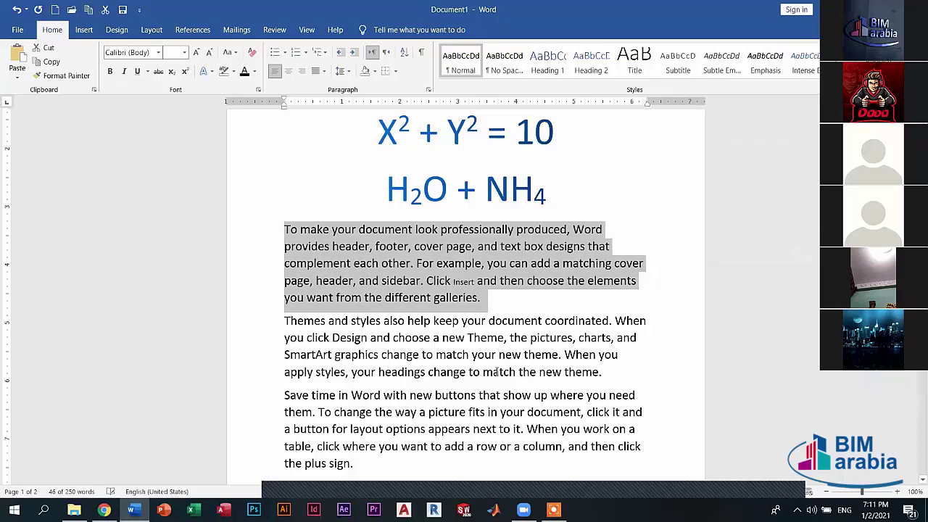
pyautogui.click(465, 291)
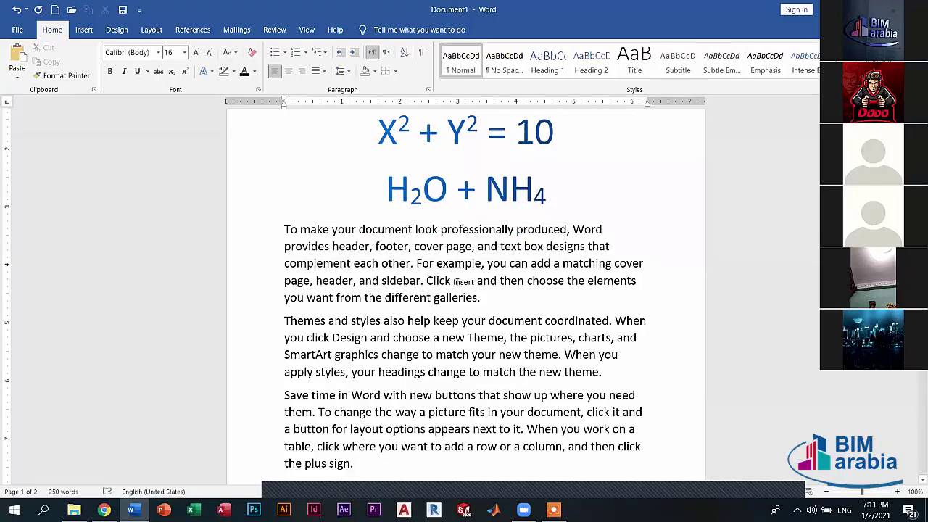
# Enlarge the word Insert in that paragraph to 16 pt with Grow Font
pyautogui.moveTo(454, 282); pyautogui.dragTo(475, 282)
pyautogui.click(196, 52)
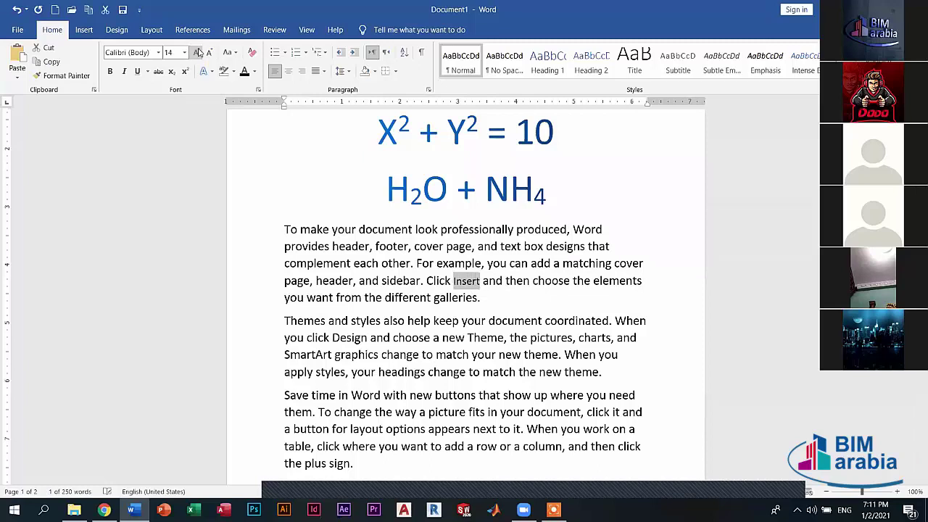
pyautogui.click(196, 52)
pyautogui.click(492, 298)
pyautogui.scroll(2, 492, 264)
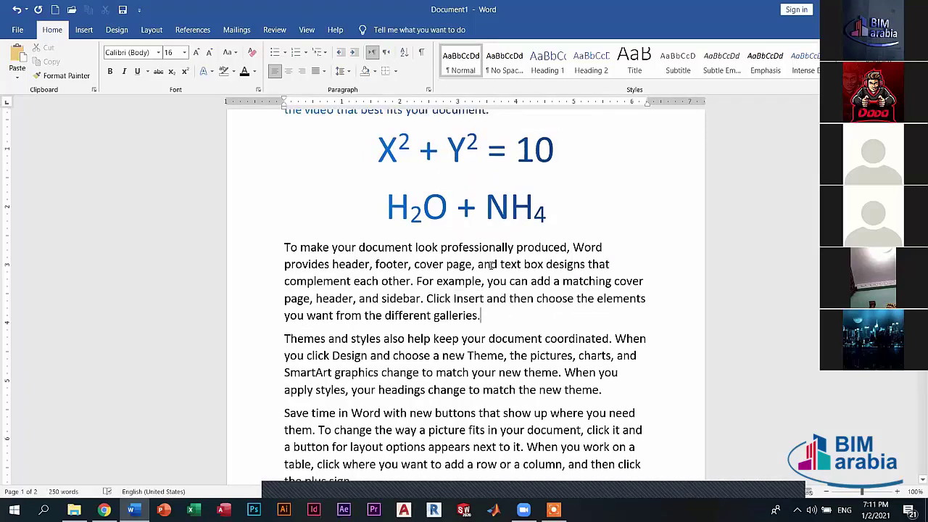
pyautogui.scroll(2, 491, 264)
pyautogui.scroll(1, 492, 265)
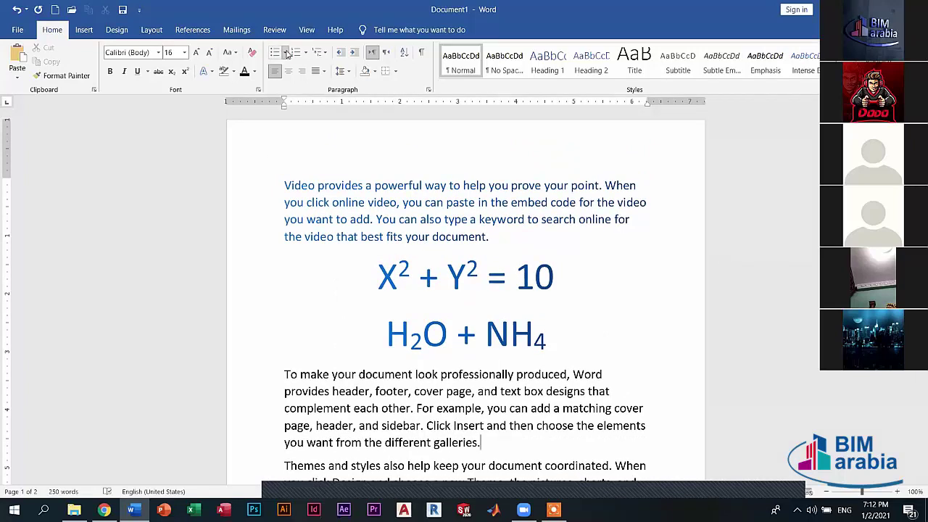
# Add a blank line after NH₄, leaving the bullet styles list unused
pyautogui.click(286, 55)
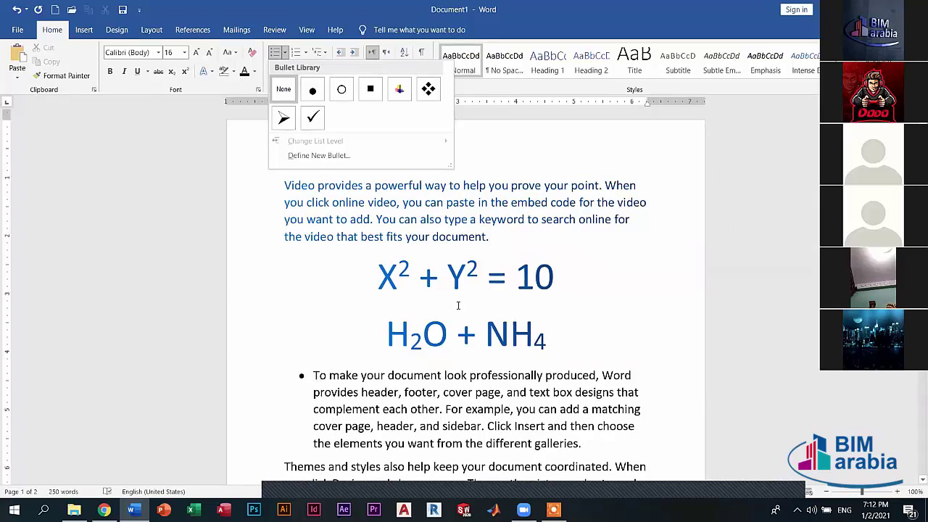
pyautogui.scroll(-2, 457, 305)
pyautogui.click(576, 279)
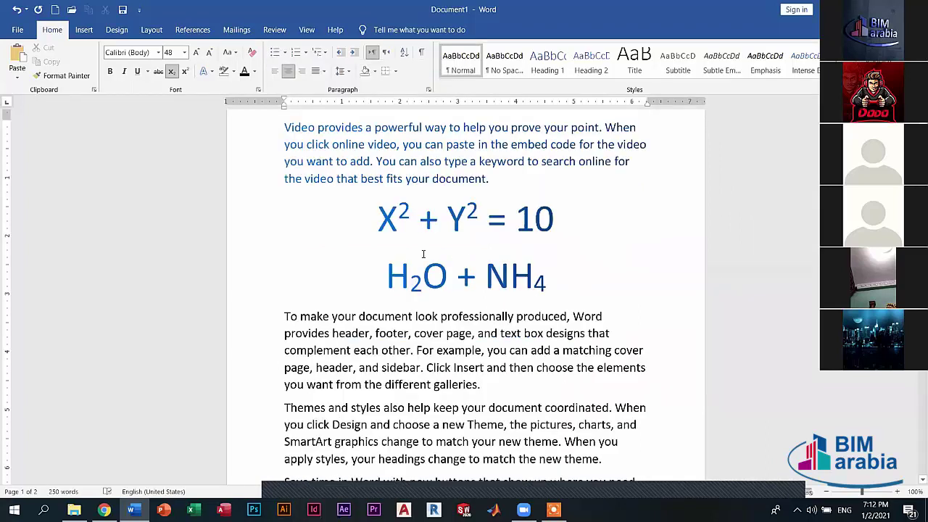
pyautogui.press('Return')
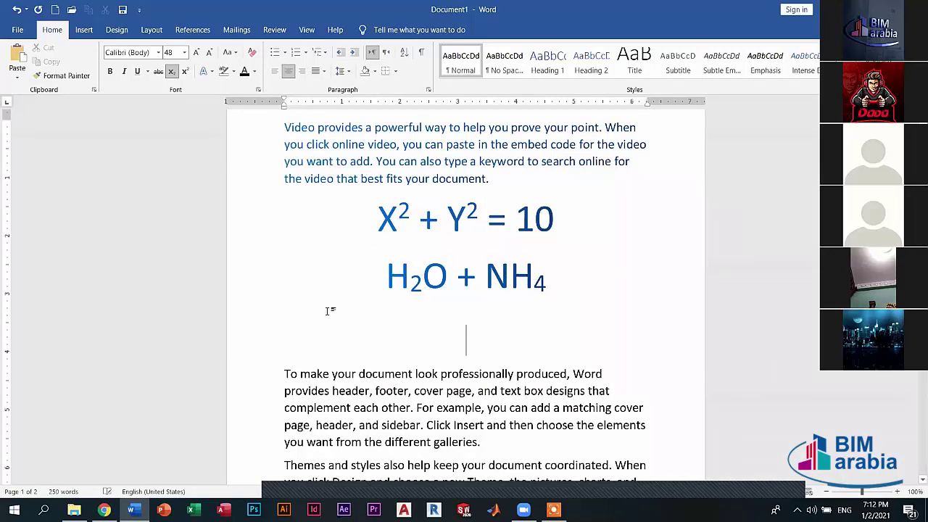
pyautogui.hotkey('alt', 'shift')
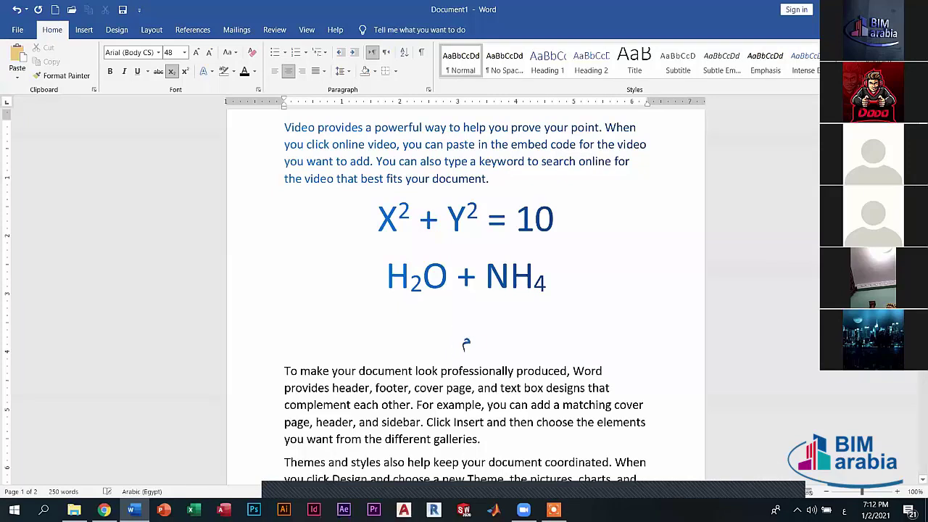
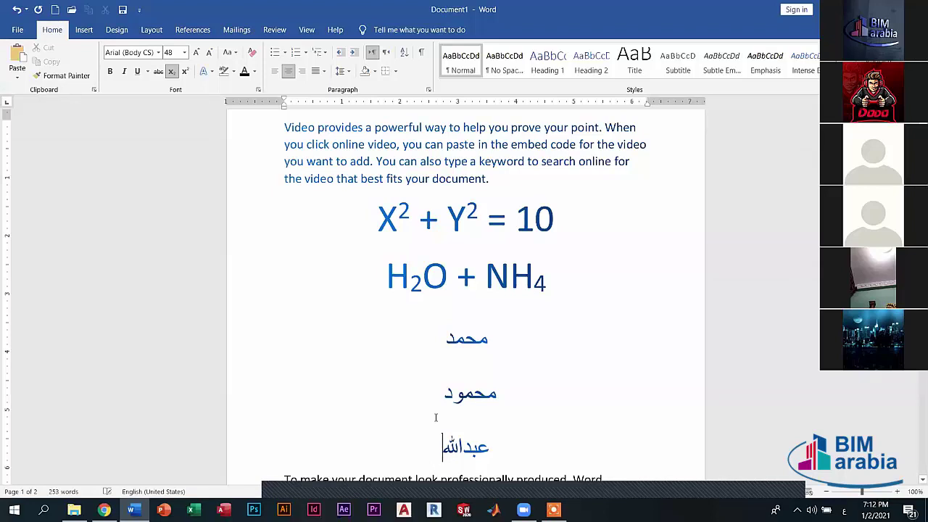
pyautogui.keyDown('shift'); pyautogui.click(461, 339); pyautogui.keyUp('shift')
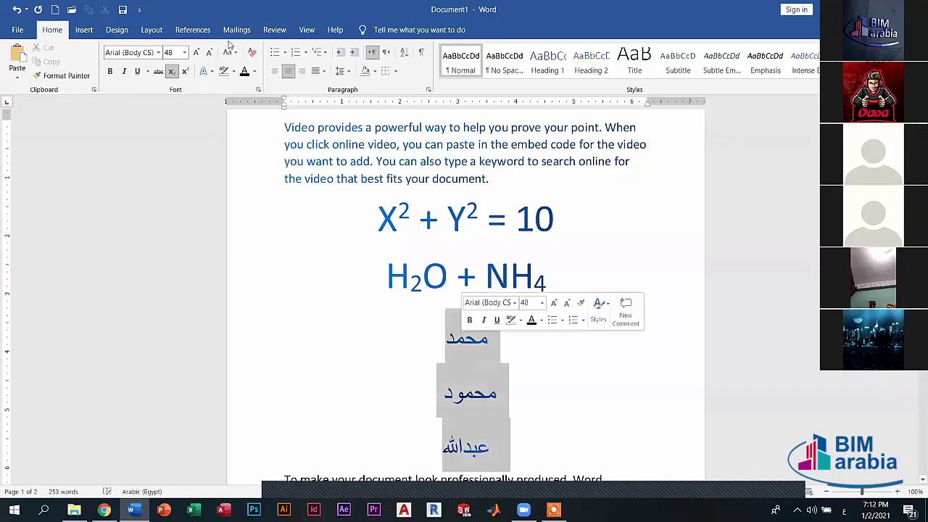
pyautogui.click(285, 53)
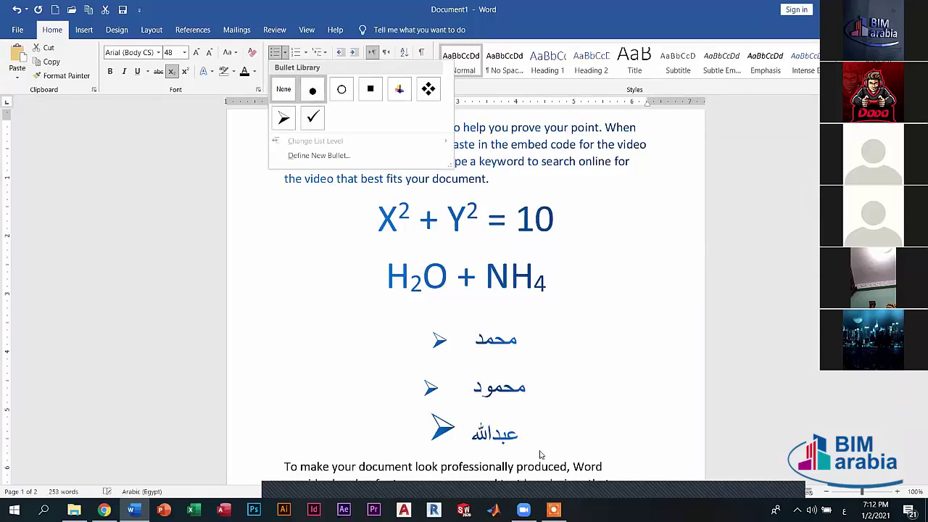
pyautogui.press('Escape')
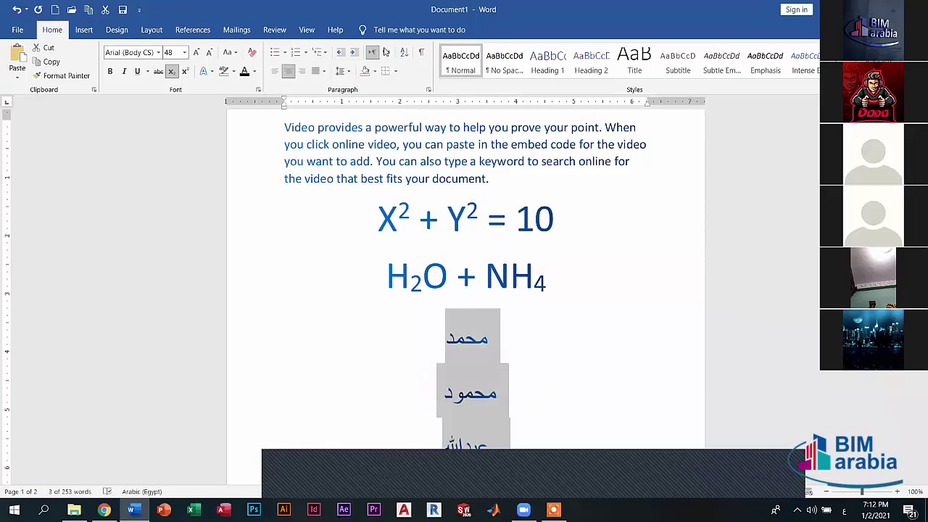
pyautogui.click(385, 52)
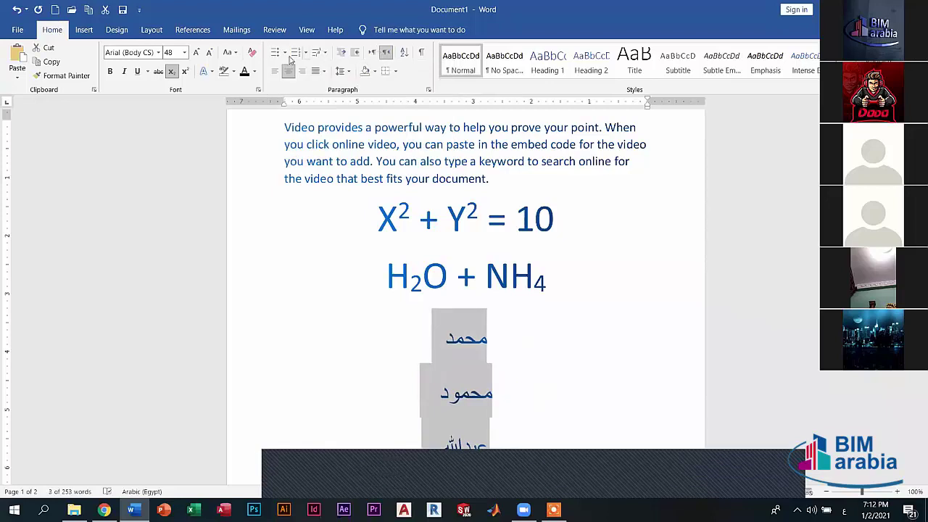
pyautogui.click(285, 53)
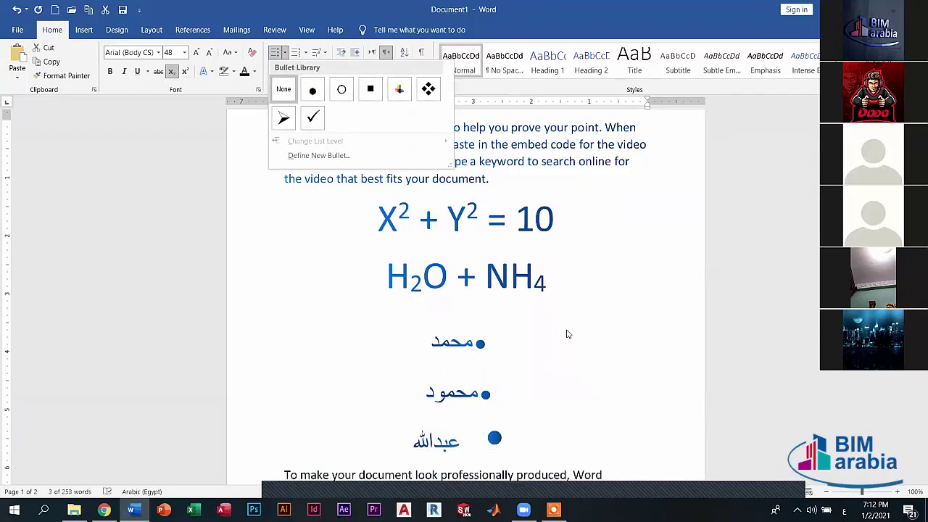
pyautogui.press('Escape')
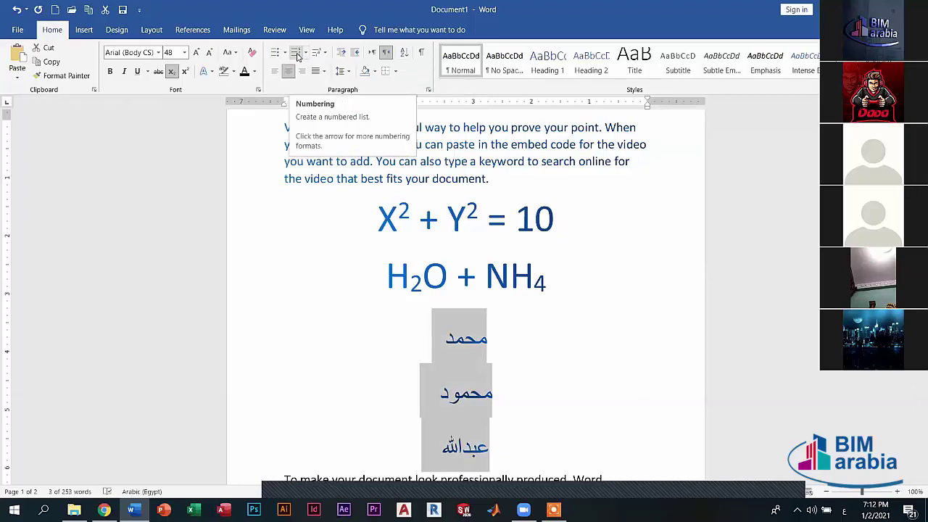
pyautogui.click(305, 53)
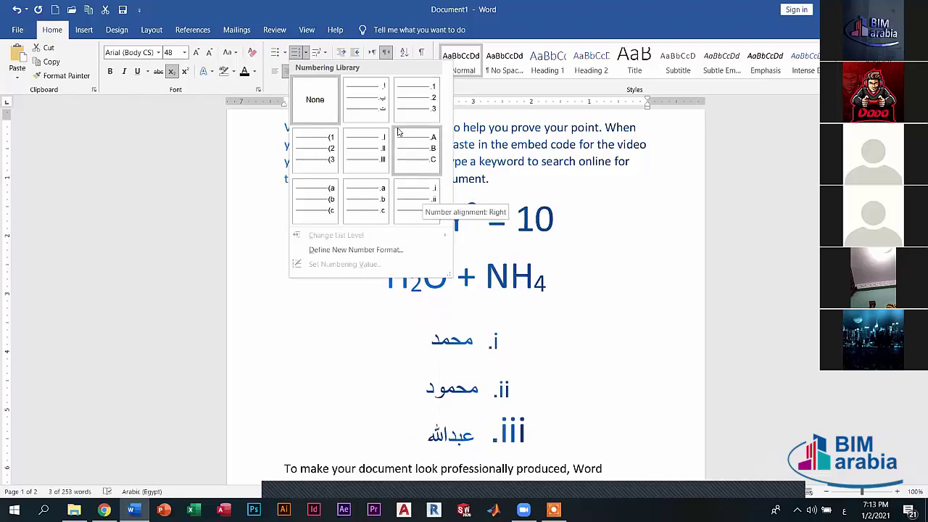
pyautogui.press('Escape')
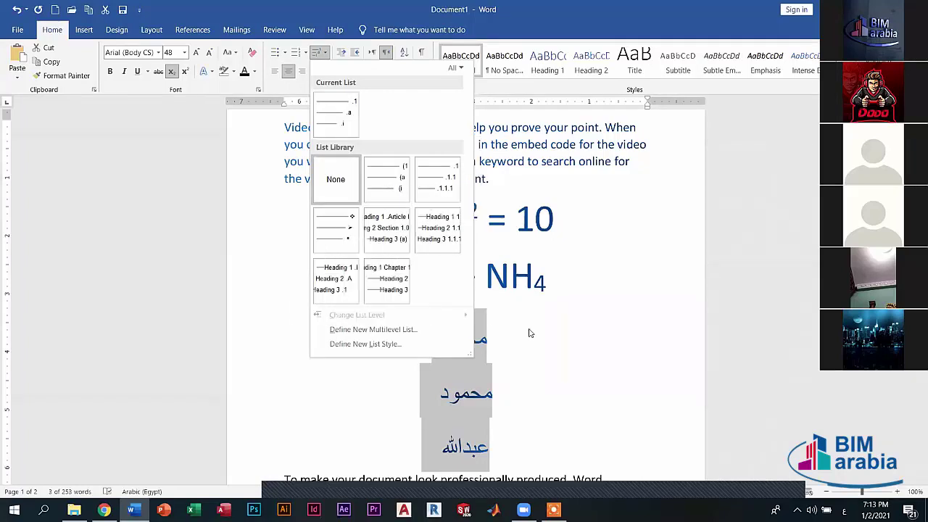
pyautogui.click(531, 406)
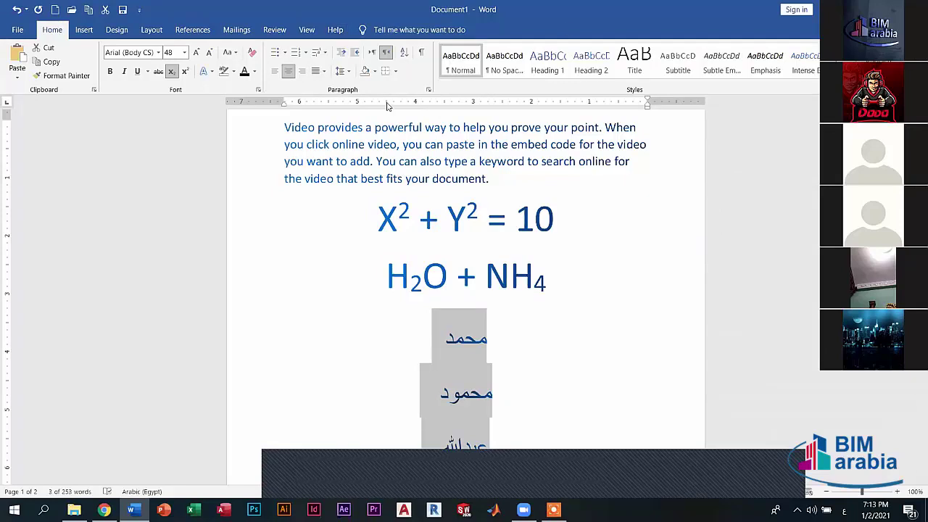
pyautogui.scroll(-2, 390, 106)
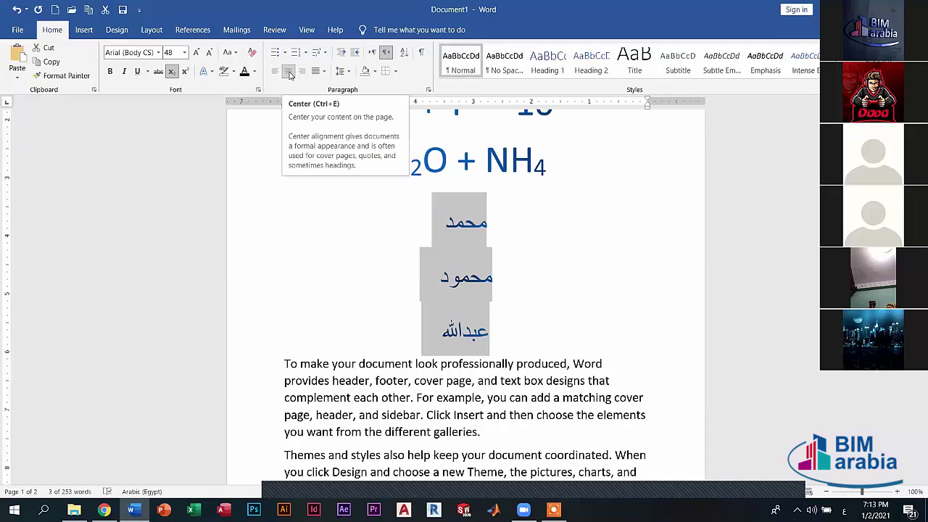
pyautogui.click(469, 276)
pyautogui.doubleClick(464, 330)
pyautogui.keyDown('shift'); pyautogui.click(485, 225); pyautogui.keyUp('shift')
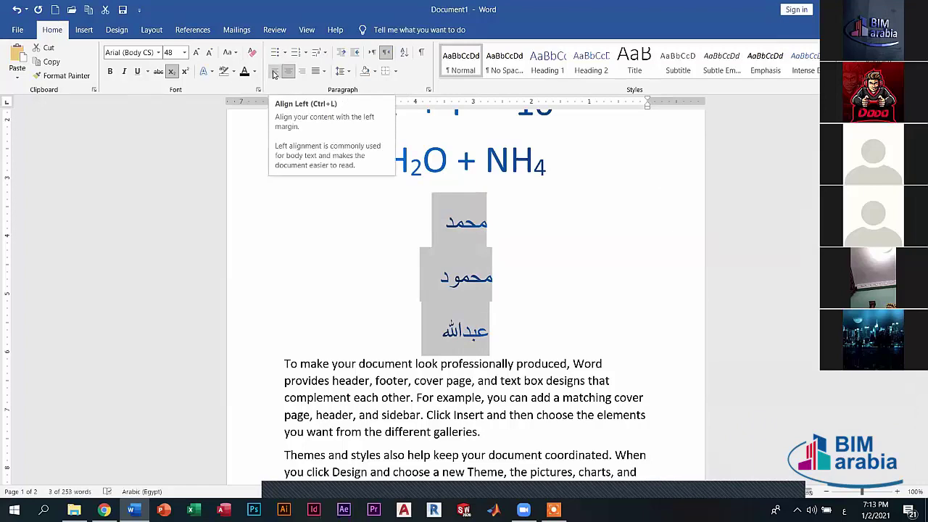
pyautogui.click(274, 72)
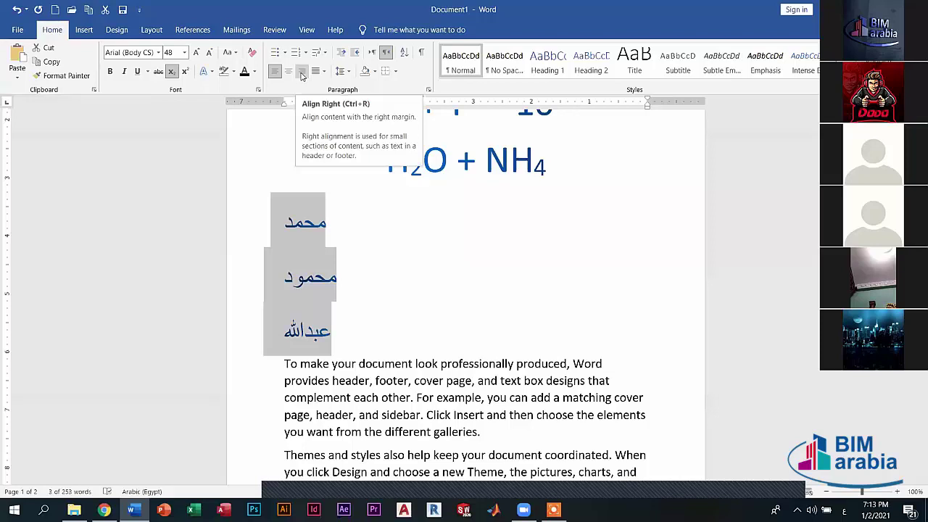
pyautogui.click(302, 73)
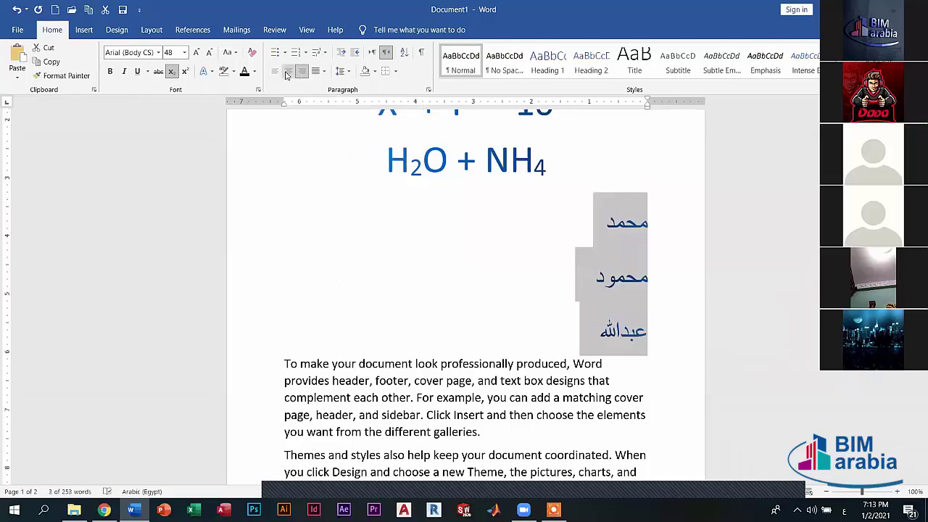
pyautogui.click(287, 73)
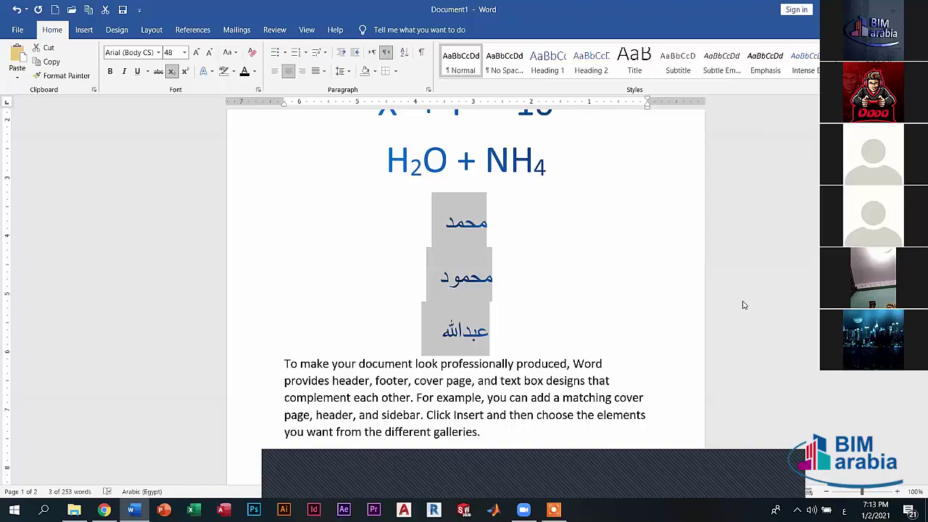
pyautogui.press('super+d')
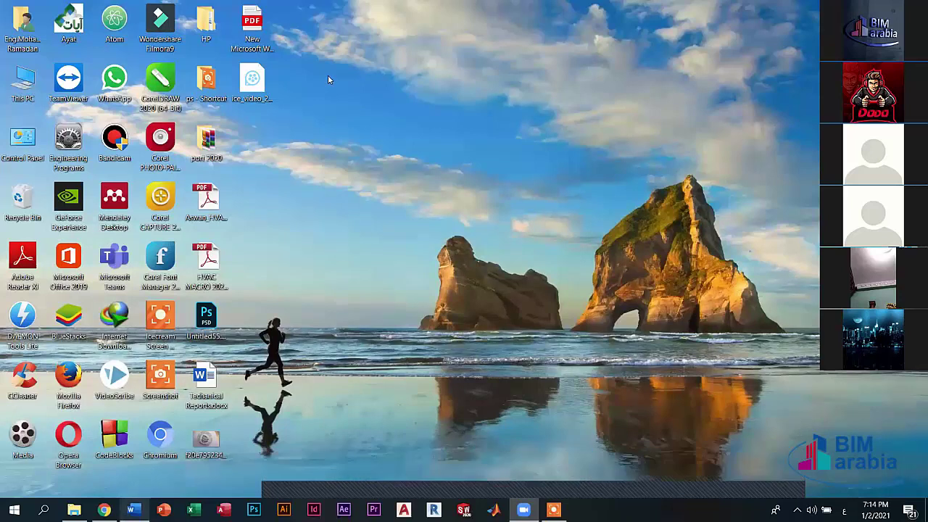
pyautogui.press('super+d')
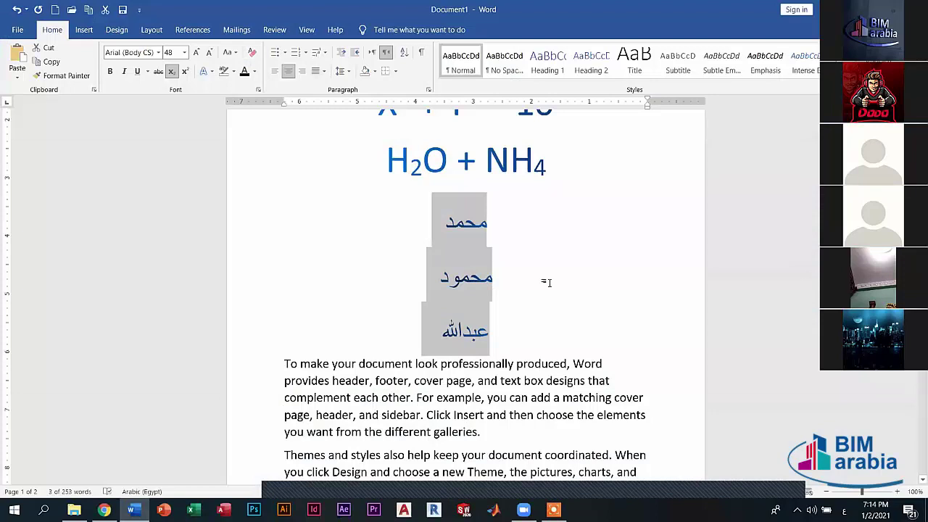
pyautogui.click(549, 282)
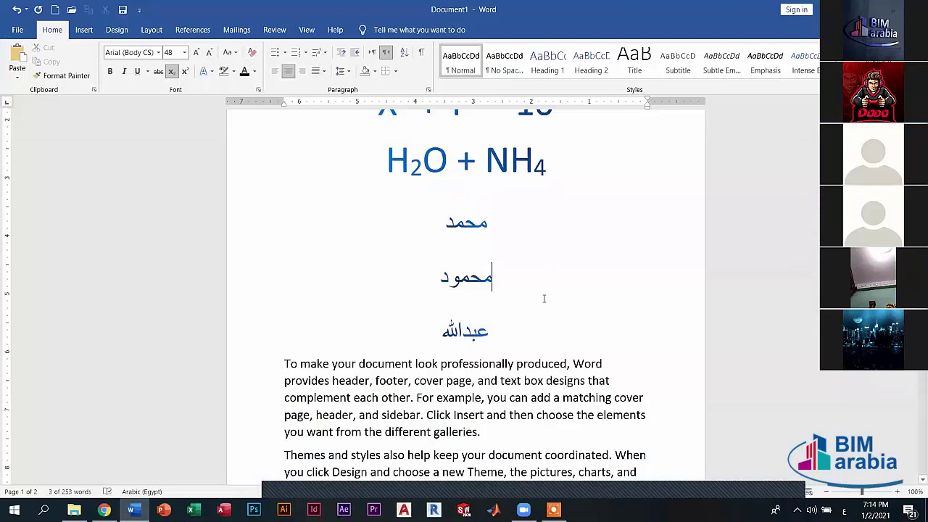
pyautogui.scroll(-3, 544, 296)
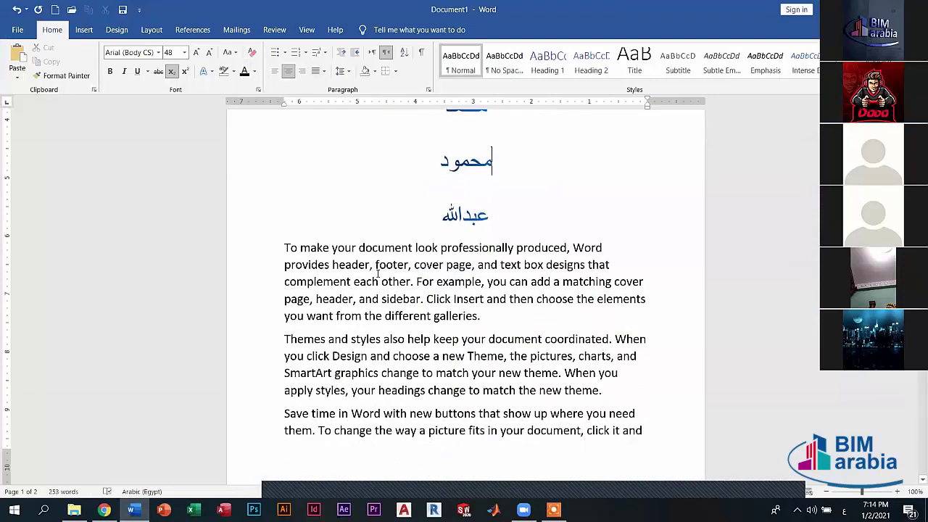
pyautogui.moveTo(313, 248); pyautogui.dragTo(505, 312)
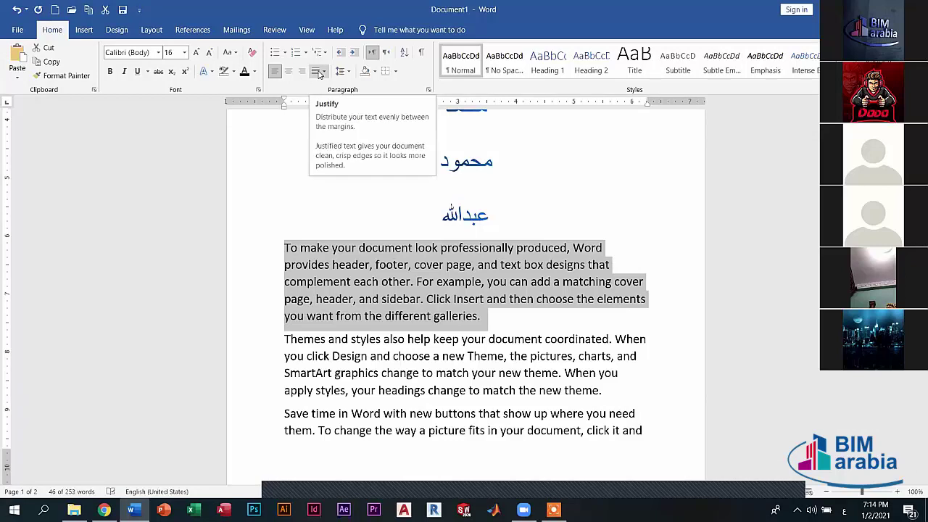
# Justify the first English paragraph and the 'Themes and styles' paragraph
pyautogui.click(325, 74)
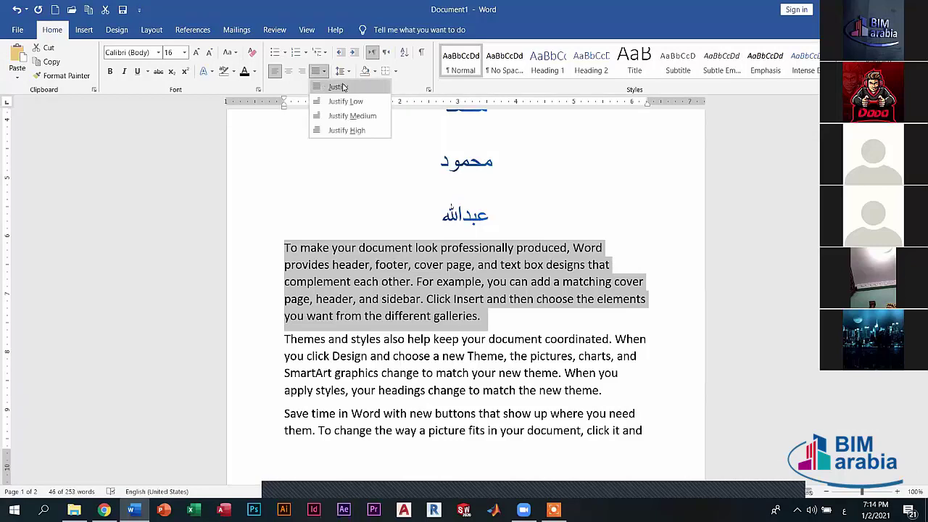
pyautogui.click(338, 87)
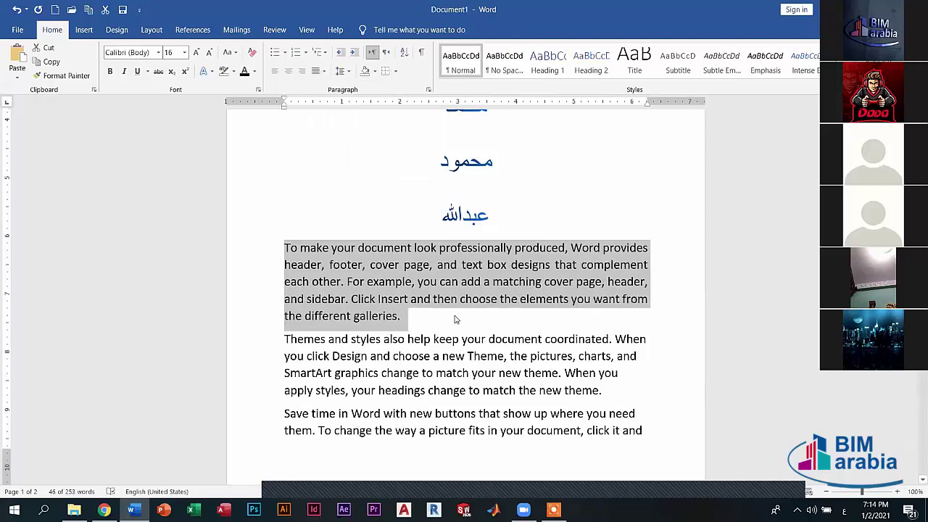
pyautogui.click(455, 319)
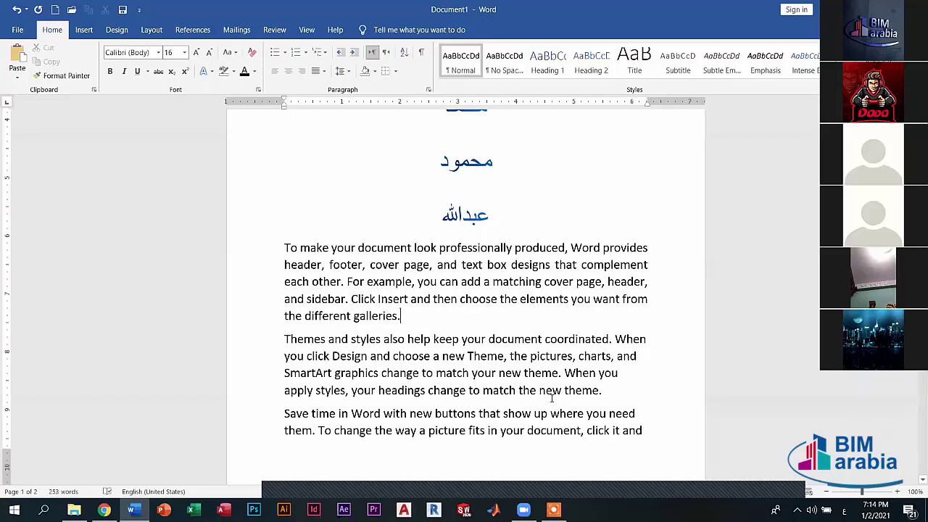
pyautogui.moveTo(611, 390)
pyautogui.mouseDown()
pyautogui.moveTo(379, 392)
pyautogui.moveTo(280, 331)
pyautogui.mouseUp()
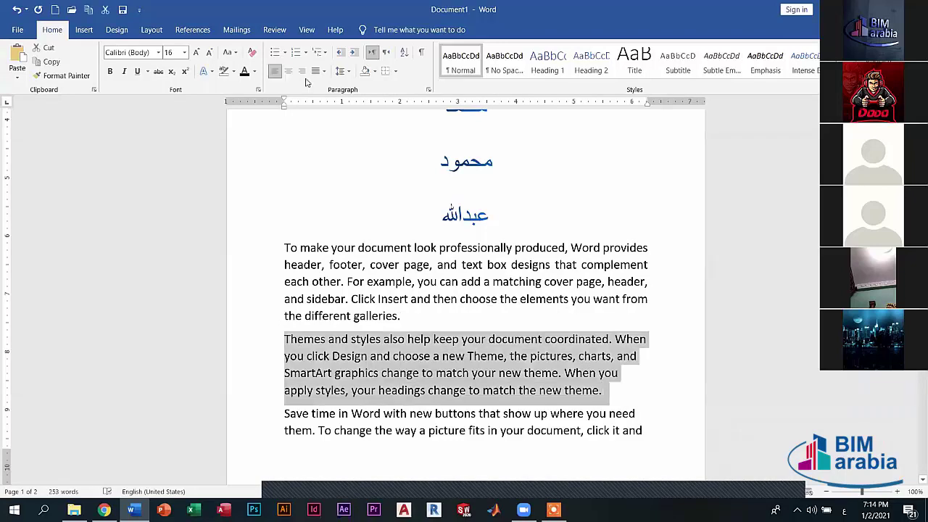
pyautogui.click(324, 75)
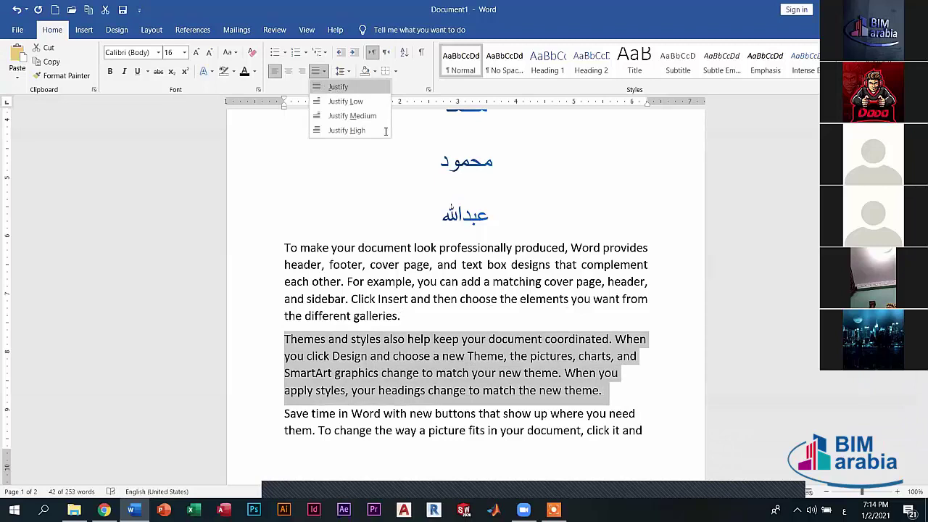
pyautogui.click(338, 88)
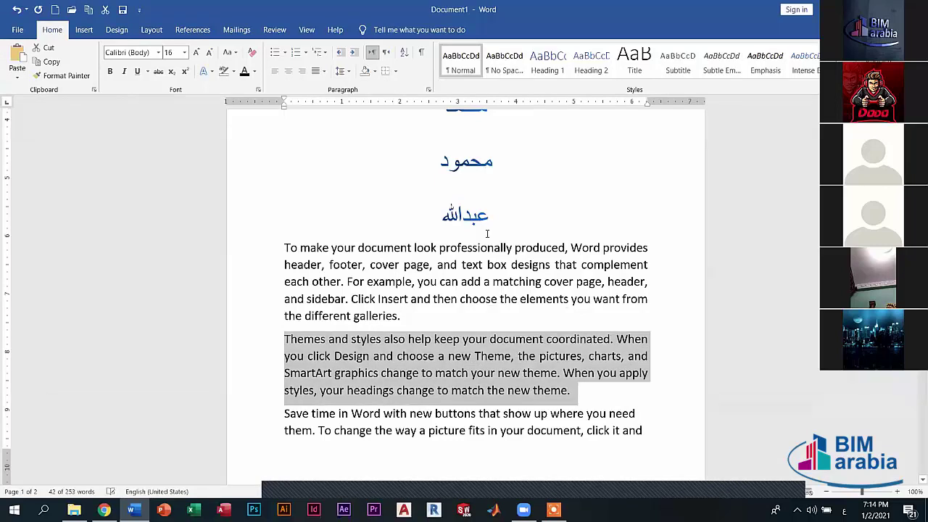
# Reselect the first paragraph and apply the low-stretch justify variant
pyautogui.click(404, 319)
pyautogui.moveTo(404, 319); pyautogui.dragTo(349, 106)
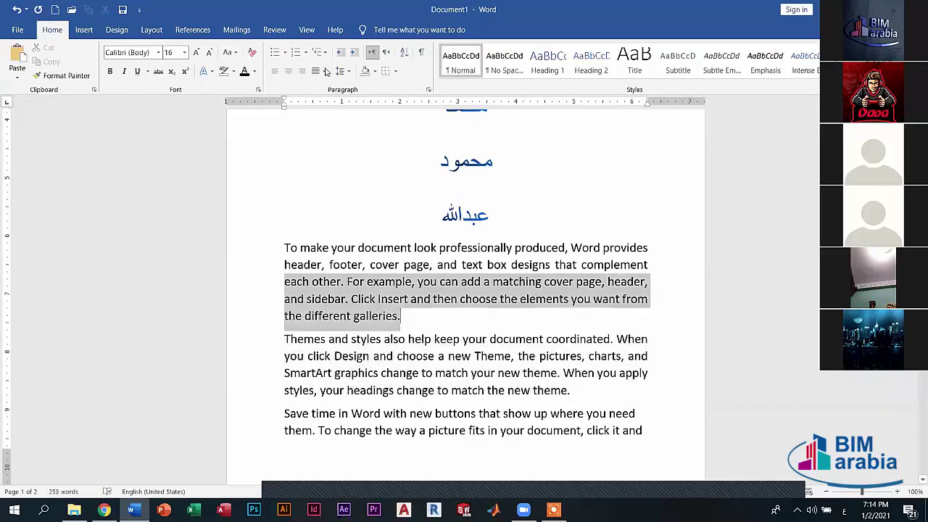
pyautogui.click(324, 70)
pyautogui.click(348, 101)
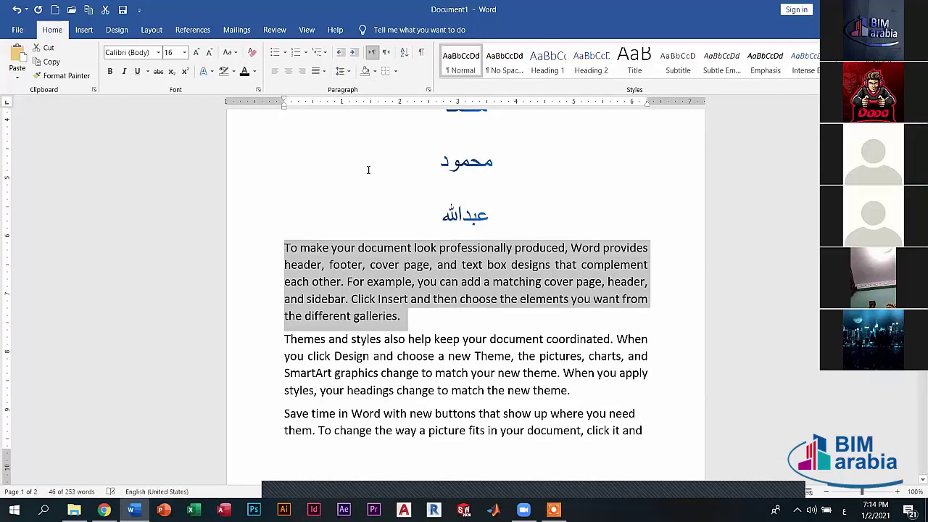
pyautogui.click(341, 71)
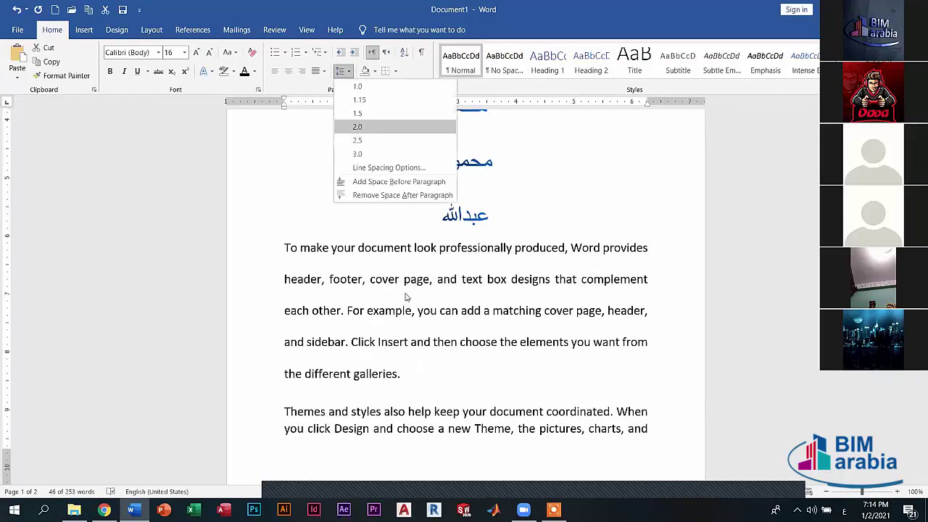
pyautogui.click(326, 77)
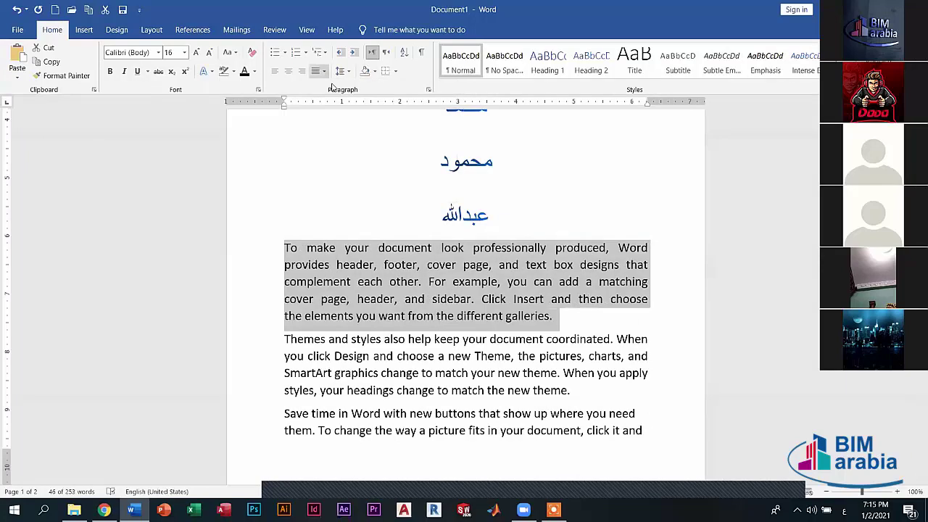
pyautogui.click(324, 71)
pyautogui.click(337, 86)
pyautogui.click(324, 71)
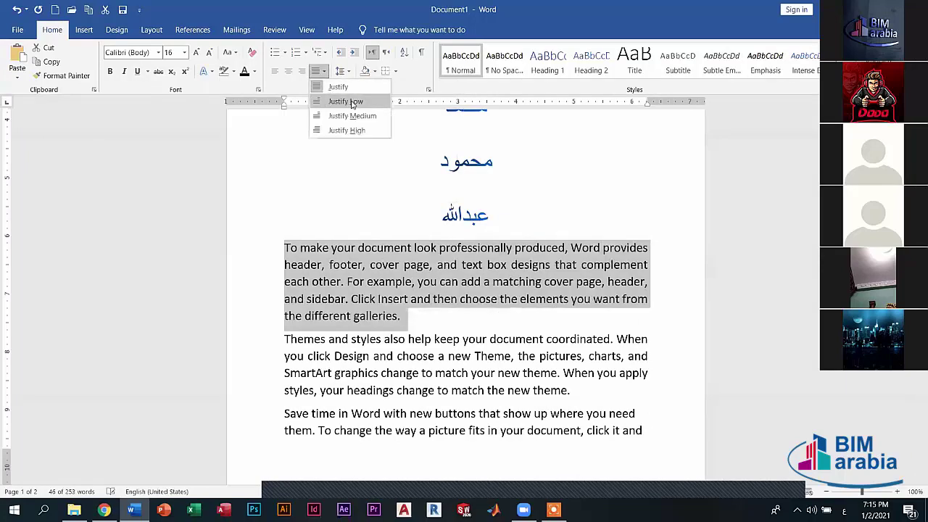
pyautogui.click(348, 102)
pyautogui.click(404, 319)
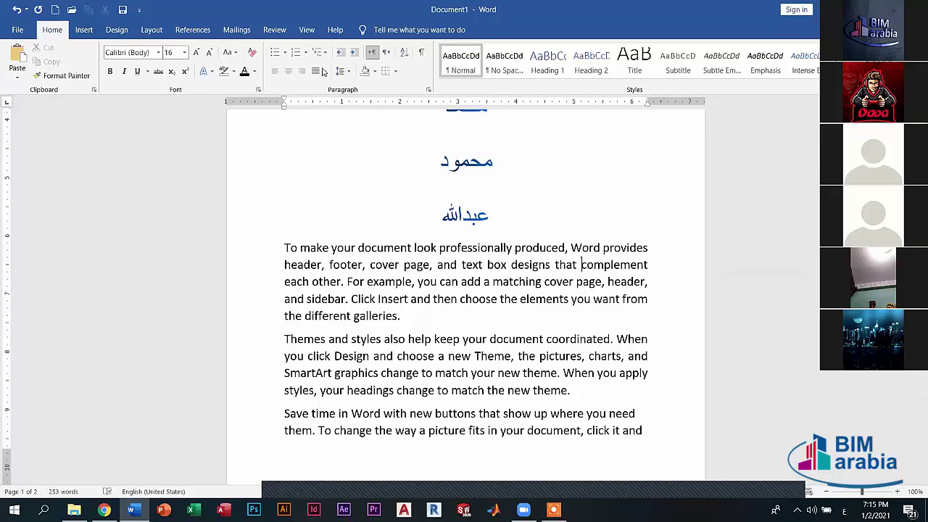
# Try the wider and then the high justify spacing on the first English paragraph
pyautogui.click(323, 71)
pyautogui.click(412, 322)
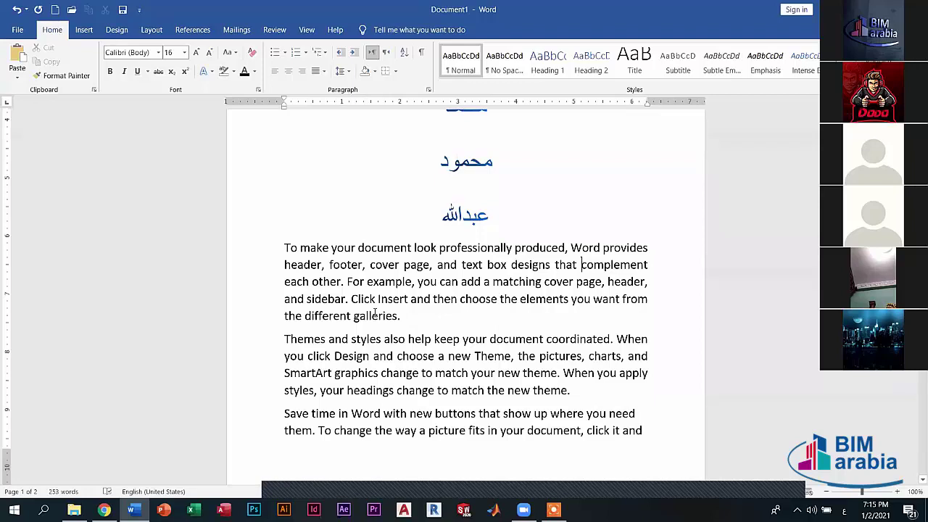
pyautogui.moveTo(401, 316); pyautogui.dragTo(280, 234)
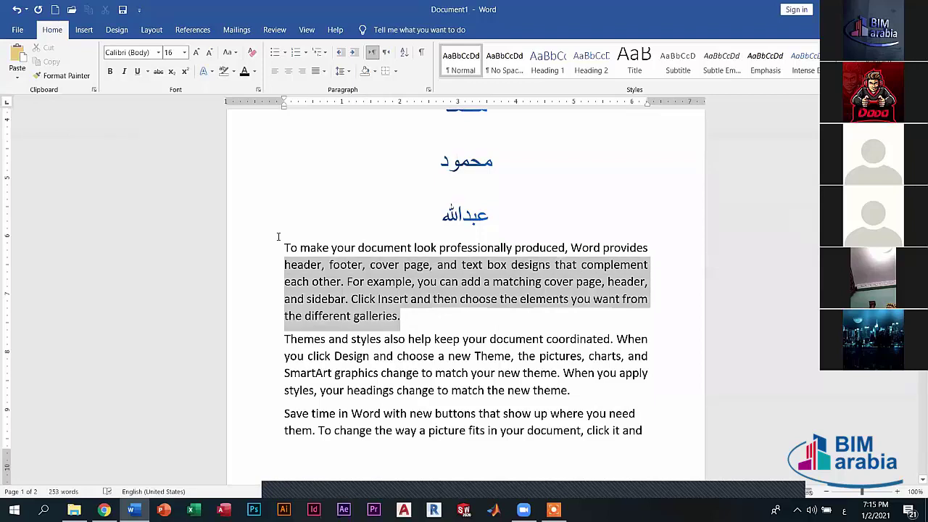
pyautogui.click(401, 312)
pyautogui.moveTo(400, 316); pyautogui.dragTo(284, 247)
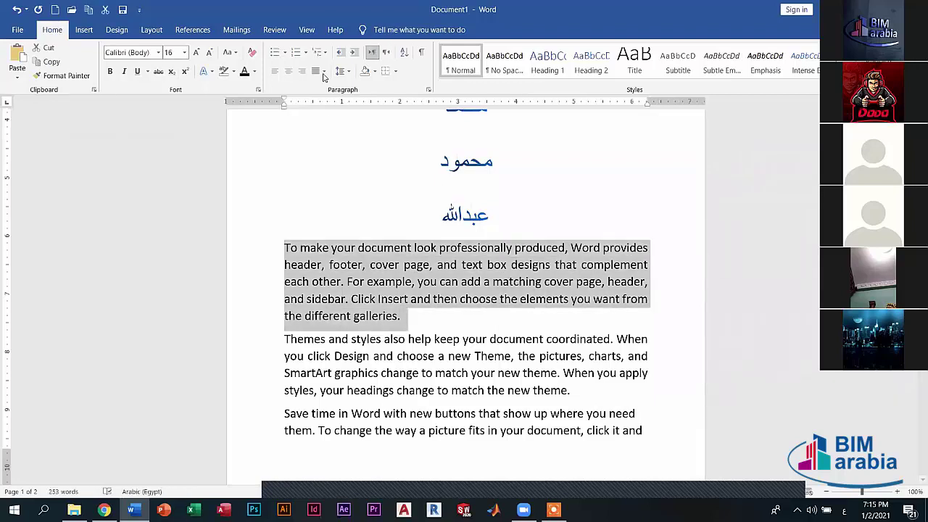
pyautogui.click(324, 73)
pyautogui.click(343, 116)
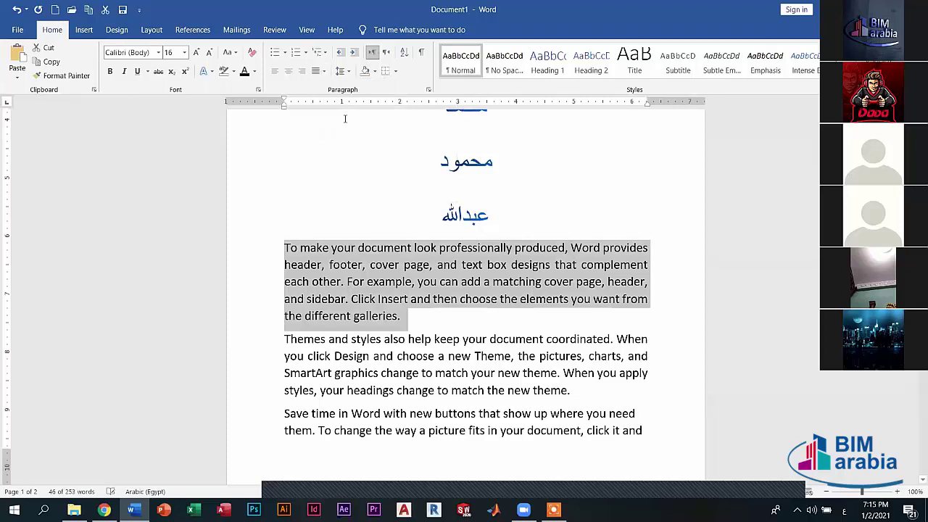
pyautogui.click(443, 285)
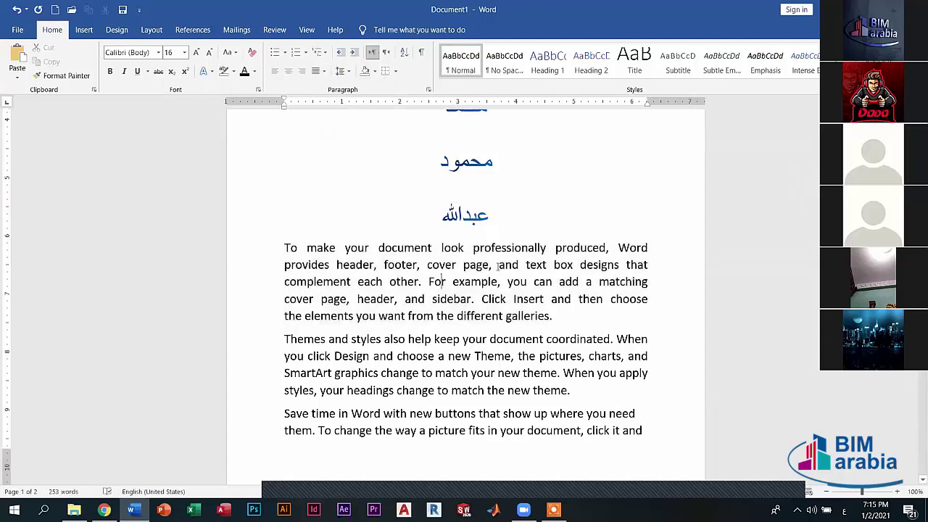
pyautogui.tripleClick(564, 323)
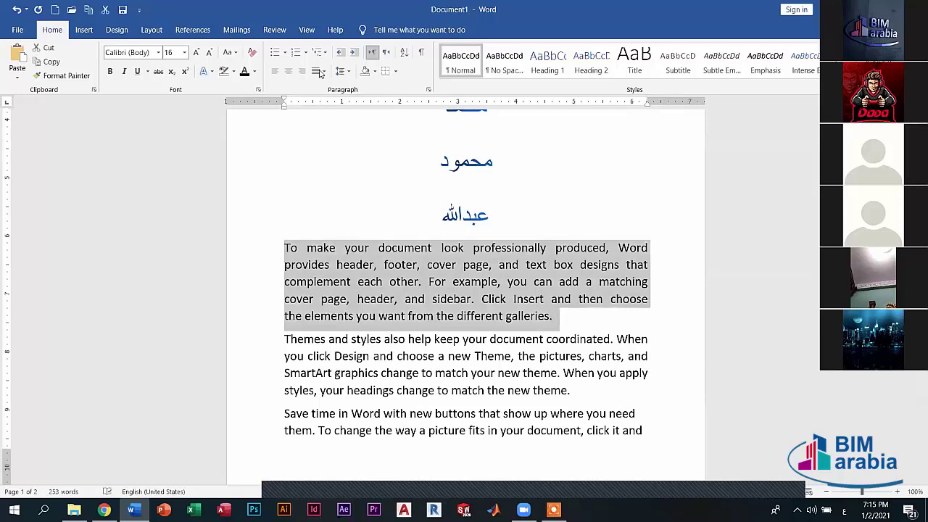
pyautogui.click(321, 73)
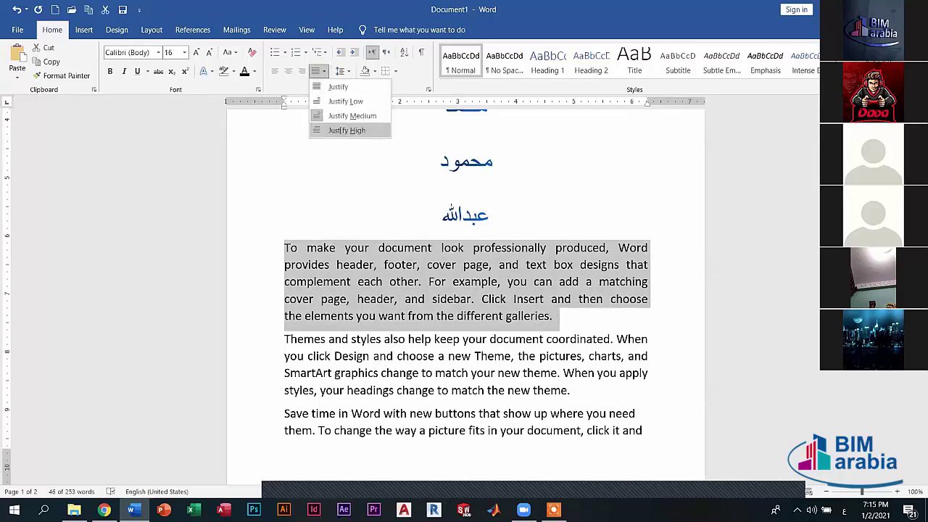
pyautogui.click(346, 130)
pyautogui.click(515, 356)
# Switch the first paragraph back to low justify spacing and reselect it
pyautogui.doubleClick(279, 265)
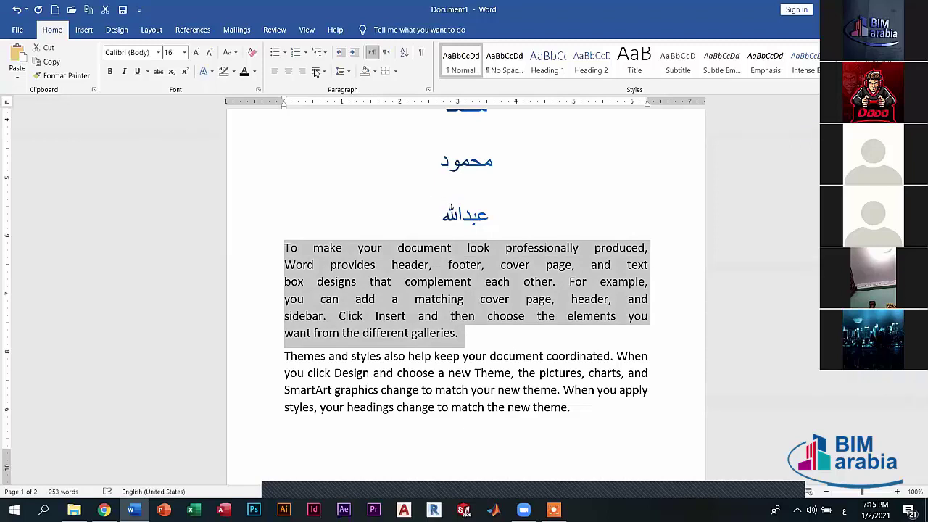
pyautogui.click(323, 71)
pyautogui.click(341, 98)
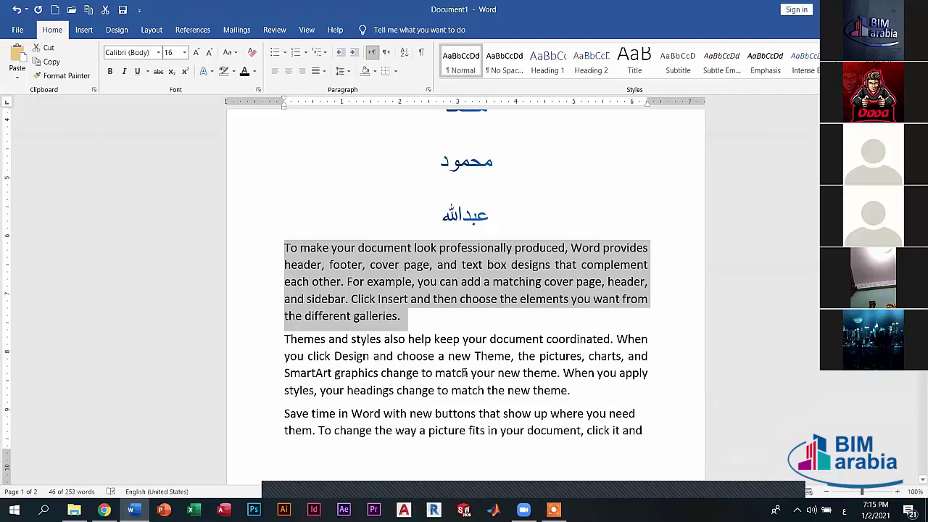
pyautogui.click(410, 314)
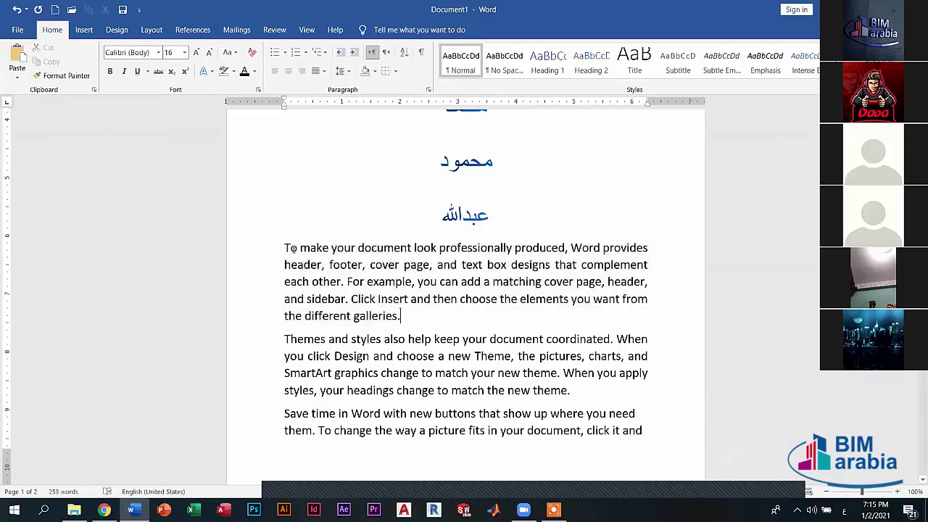
pyautogui.moveTo(284, 247); pyautogui.dragTo(649, 270)
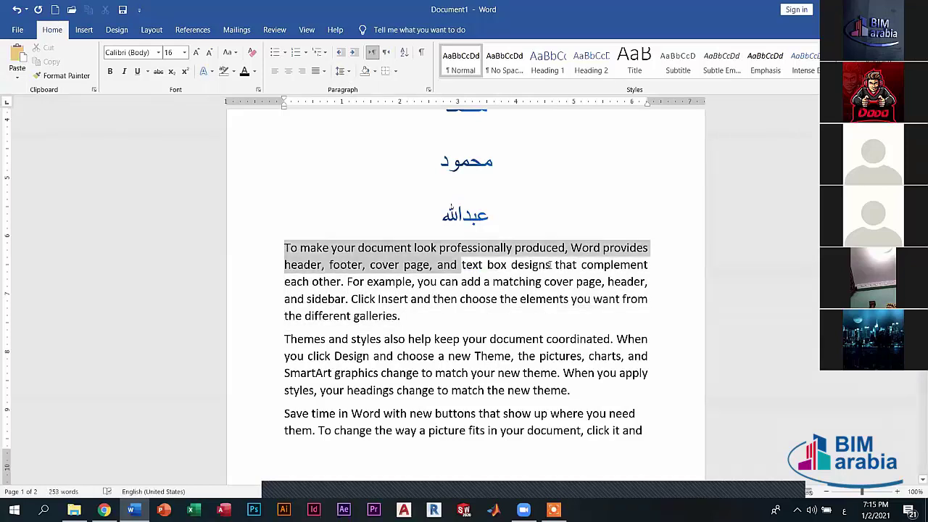
pyautogui.moveTo(354, 315); pyautogui.dragTo(403, 317)
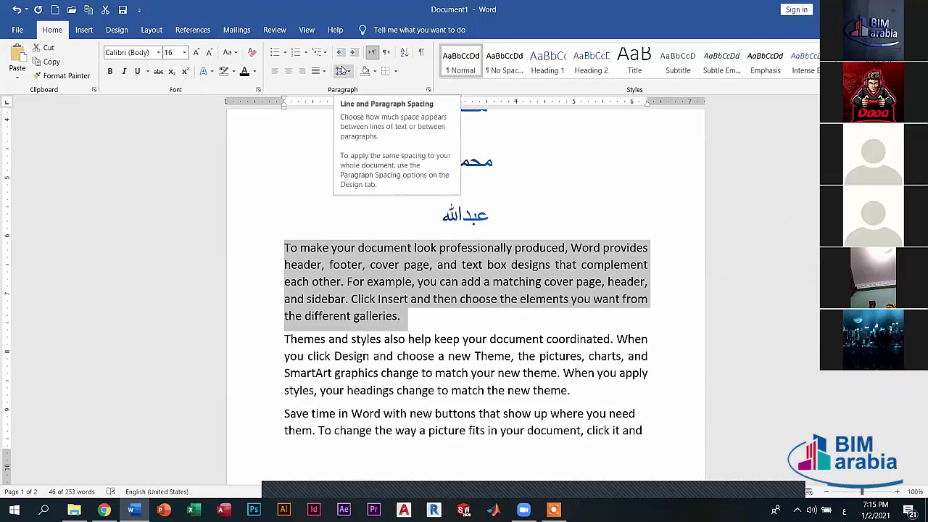
# Set the 'To make your document…' paragraph's line spacing to 1.5
pyautogui.click(342, 71)
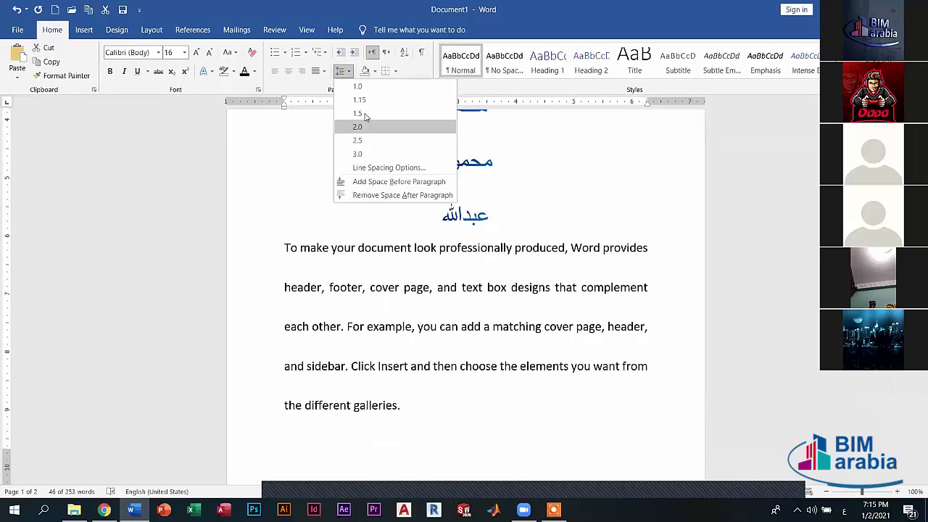
pyautogui.click(481, 319)
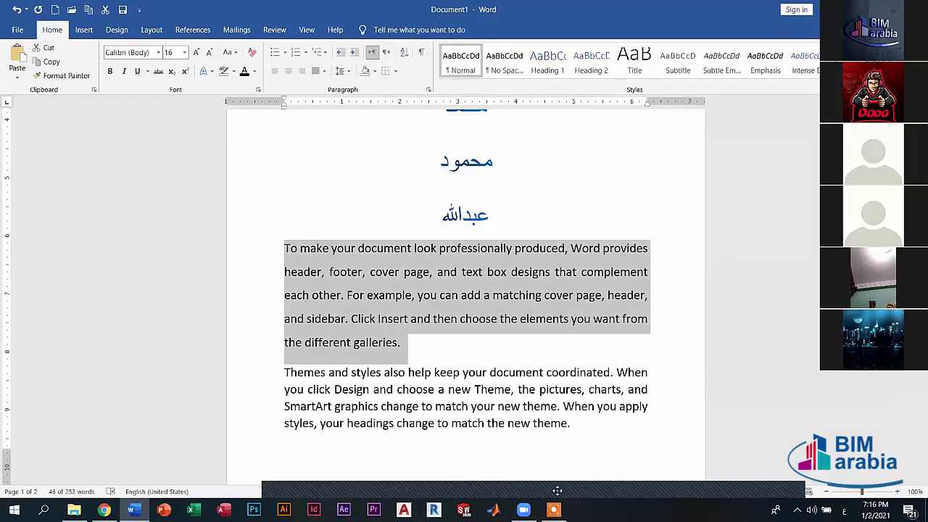
pyautogui.press('super+d')
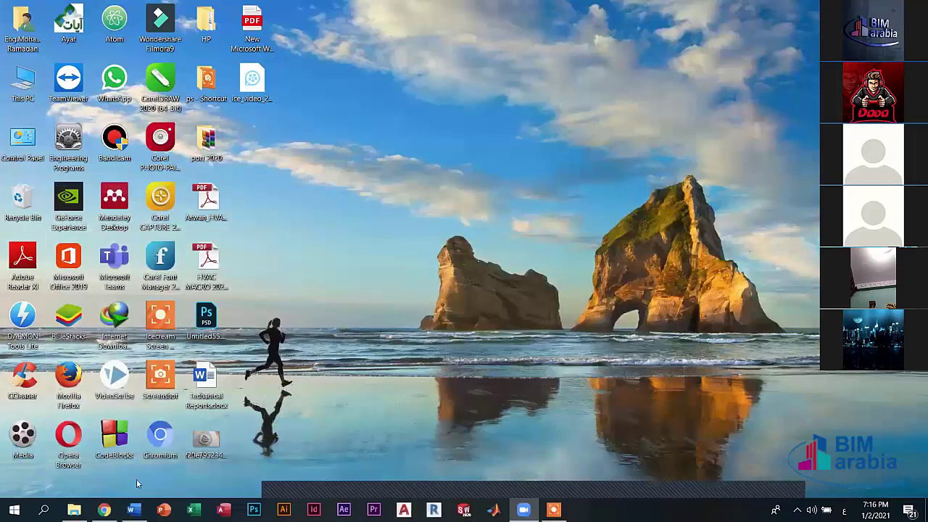
pyautogui.press('super+d')
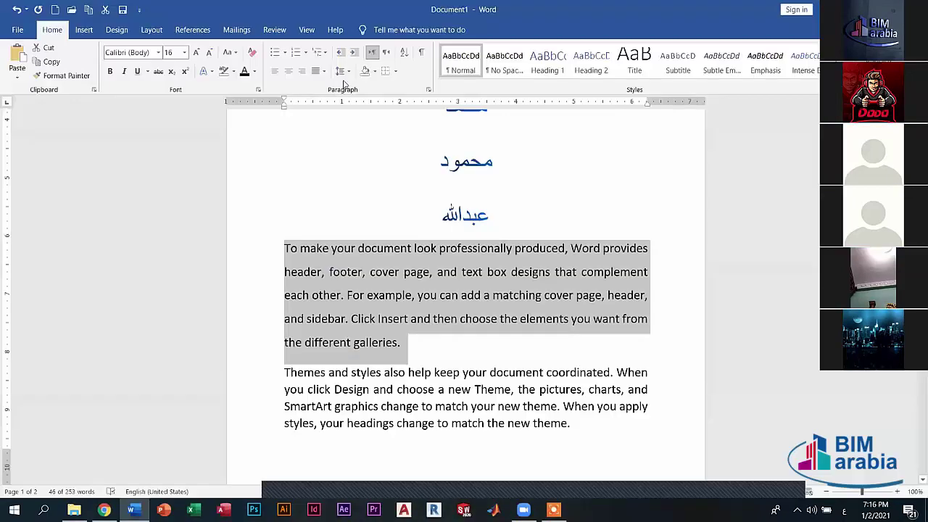
pyautogui.click(344, 70)
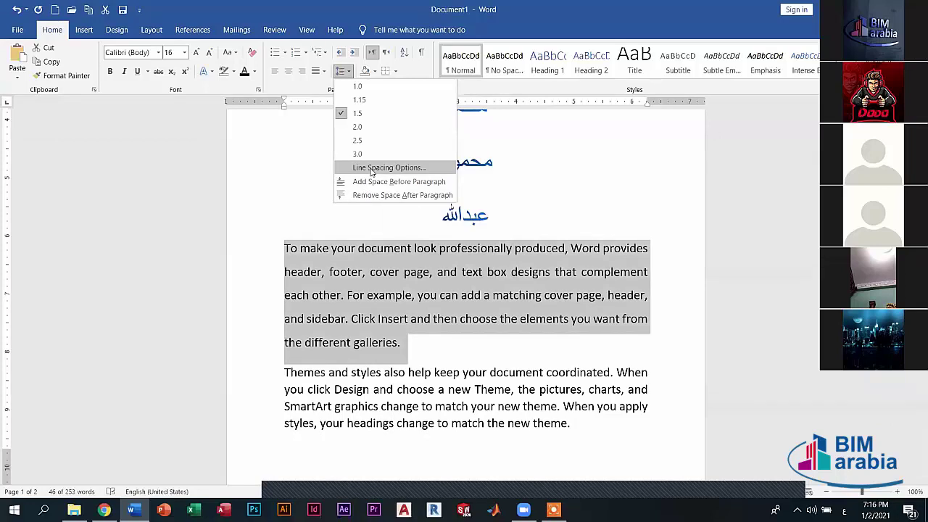
# Raise the paragraph's 'Before text' indentation to 1.3" in the paragraph settings
pyautogui.click(371, 171)
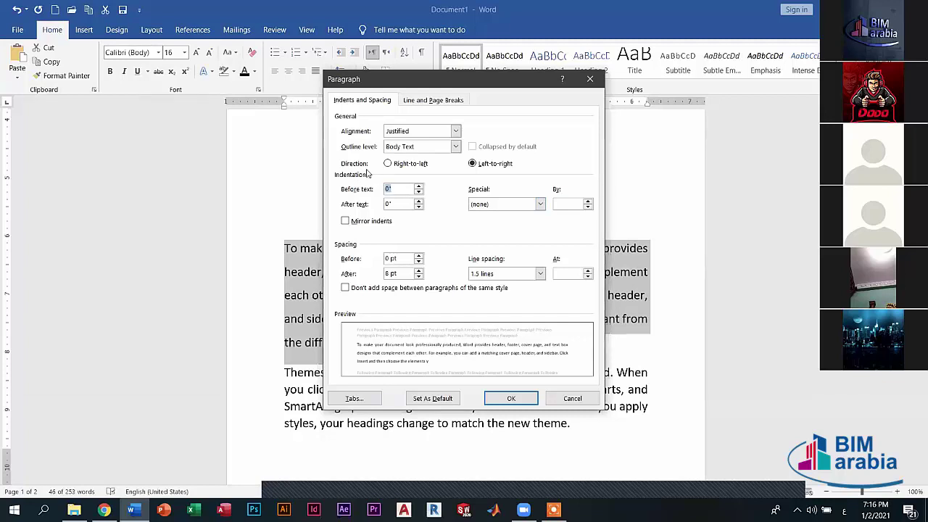
pyautogui.click(418, 186)
pyautogui.click(419, 186)
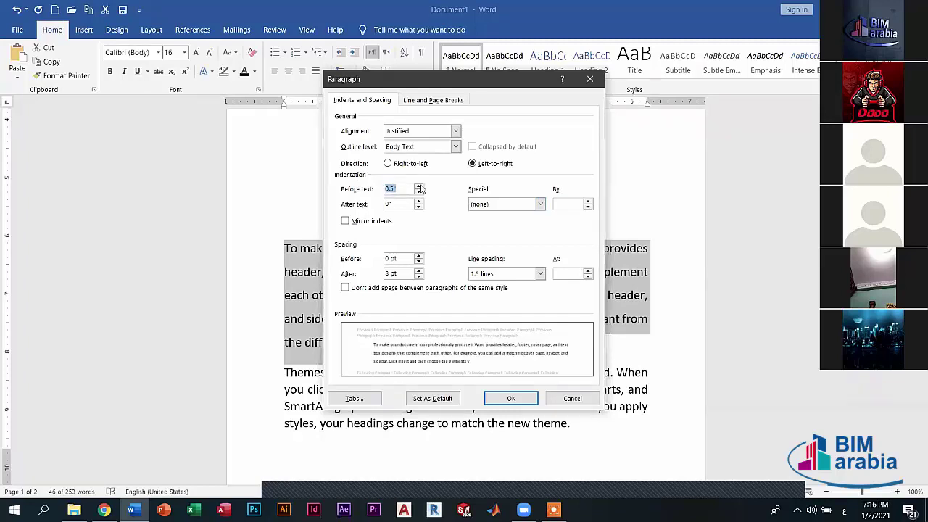
pyautogui.click(418, 186)
pyautogui.click(418, 186)
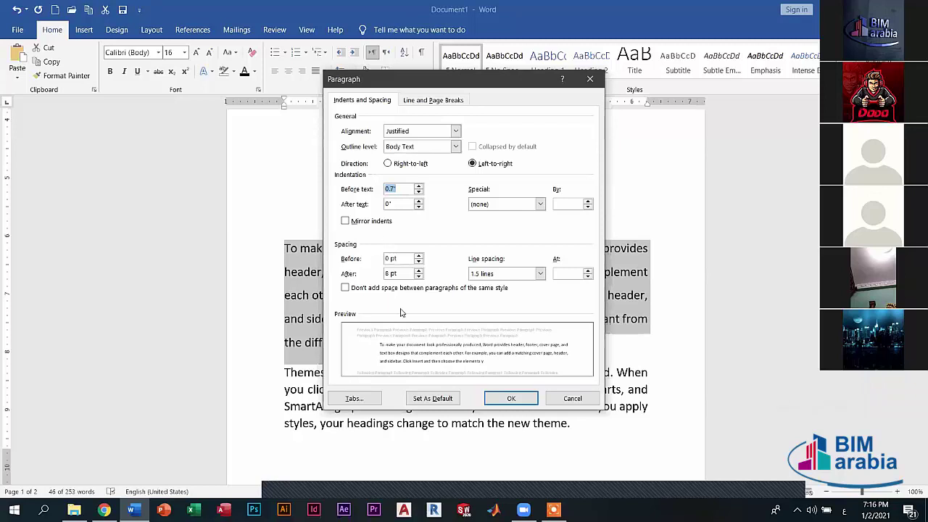
pyautogui.click(511, 398)
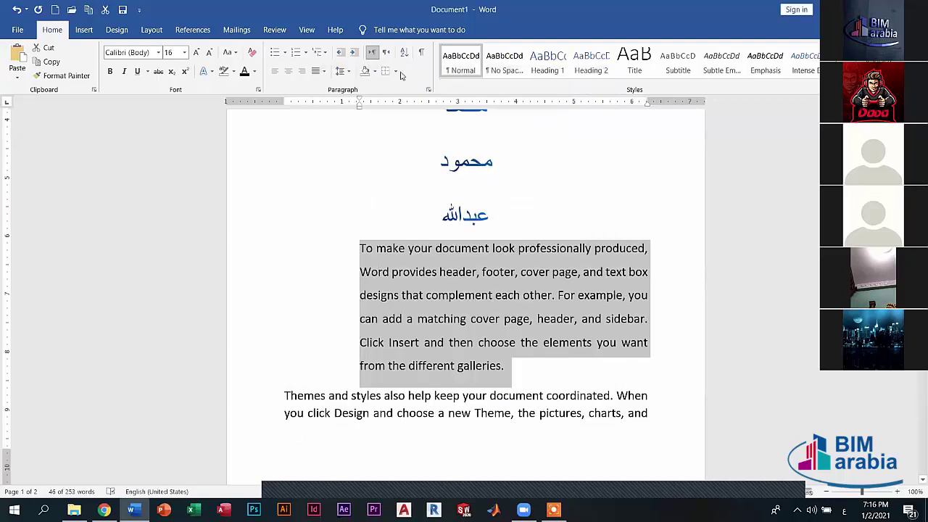
pyautogui.press('Down')
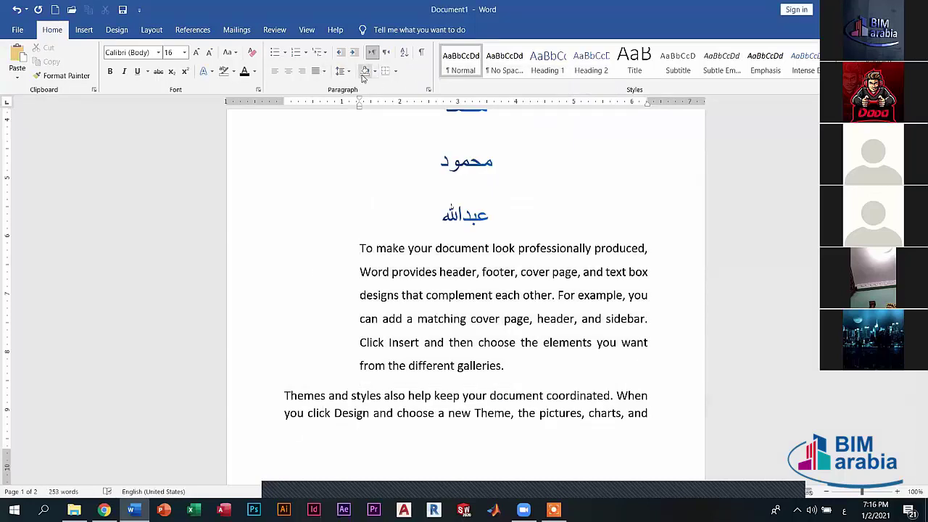
pyautogui.click(343, 71)
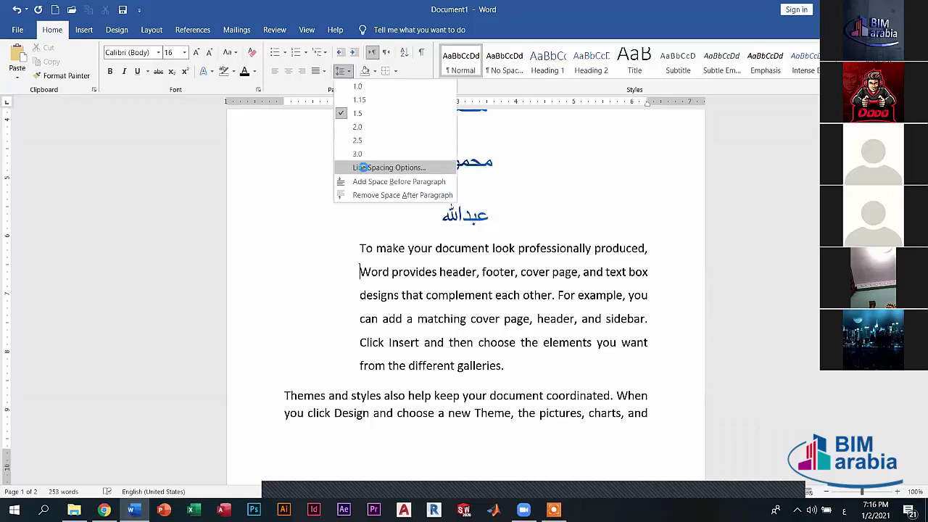
pyautogui.click(362, 167)
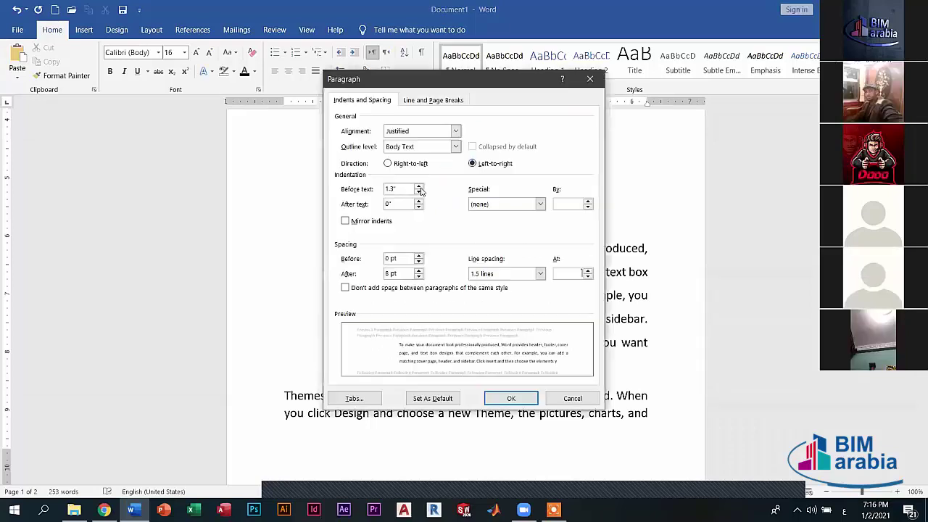
pyautogui.click(418, 193)
pyautogui.moveTo(420, 193); pyautogui.dragTo(419, 188)
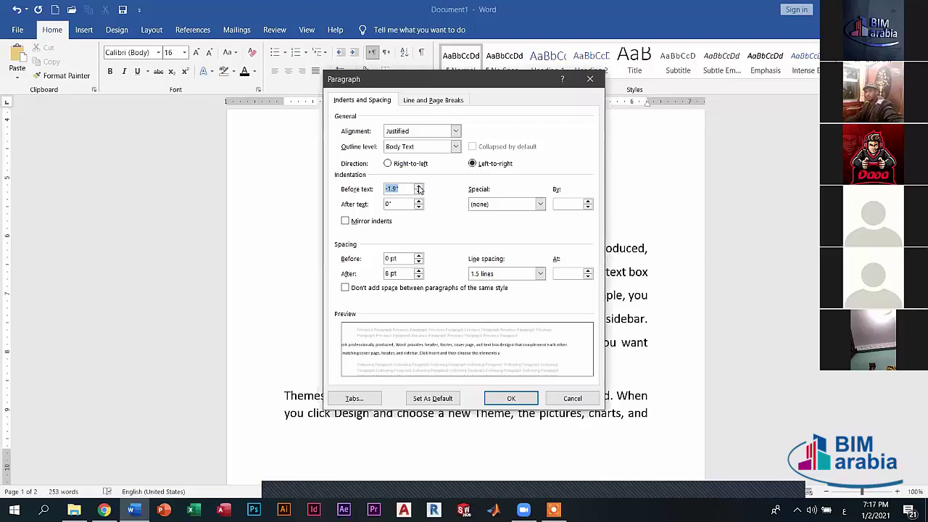
pyautogui.click(419, 187)
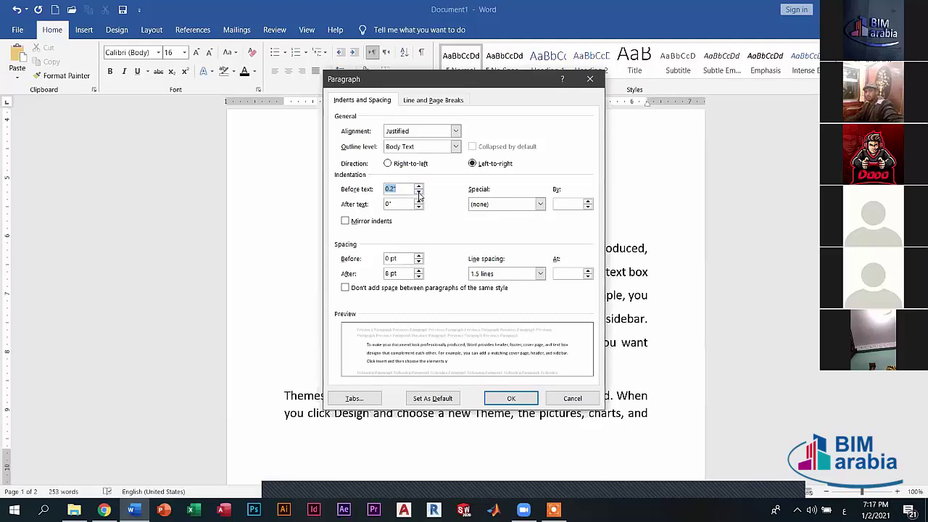
pyautogui.click(419, 196)
pyautogui.click(418, 201)
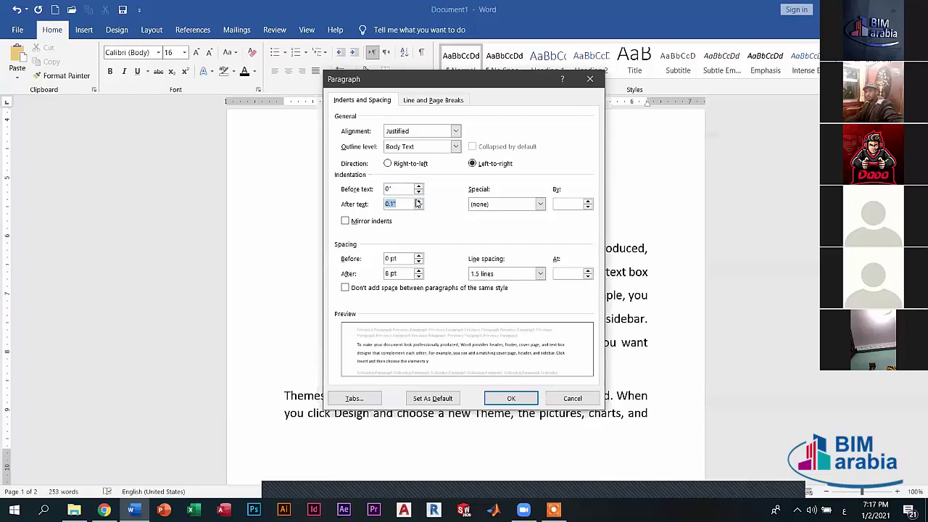
pyautogui.click(418, 201)
pyautogui.click(418, 201)
pyautogui.write('2.5')
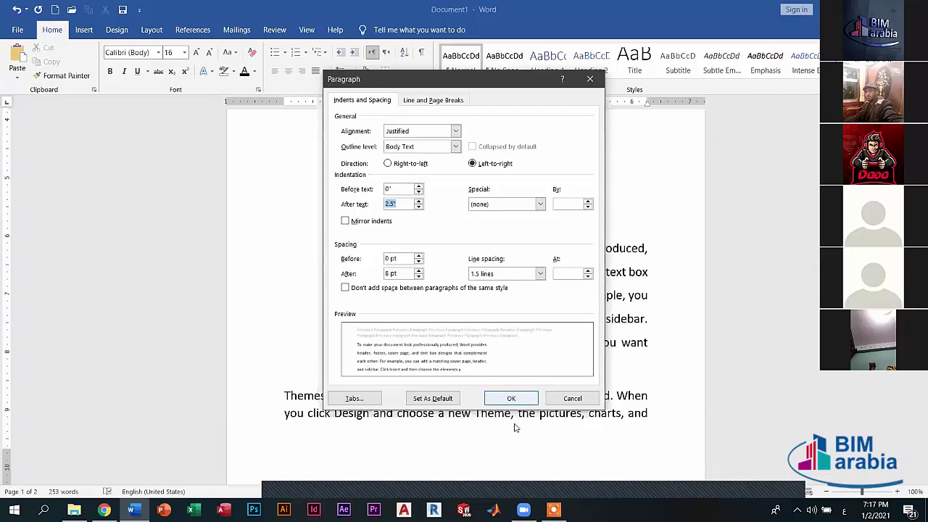
pyautogui.click(511, 398)
pyautogui.press('Return')
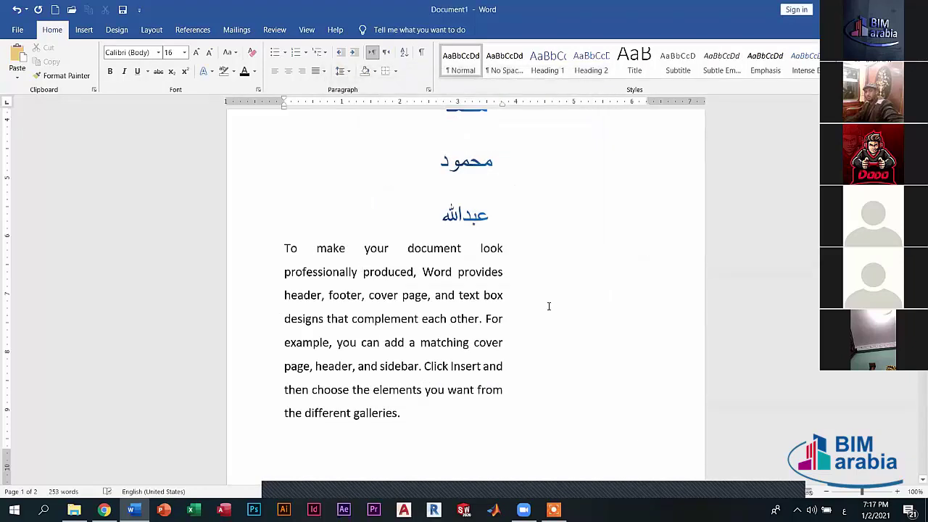
pyautogui.moveTo(440, 426); pyautogui.dragTo(225, 207)
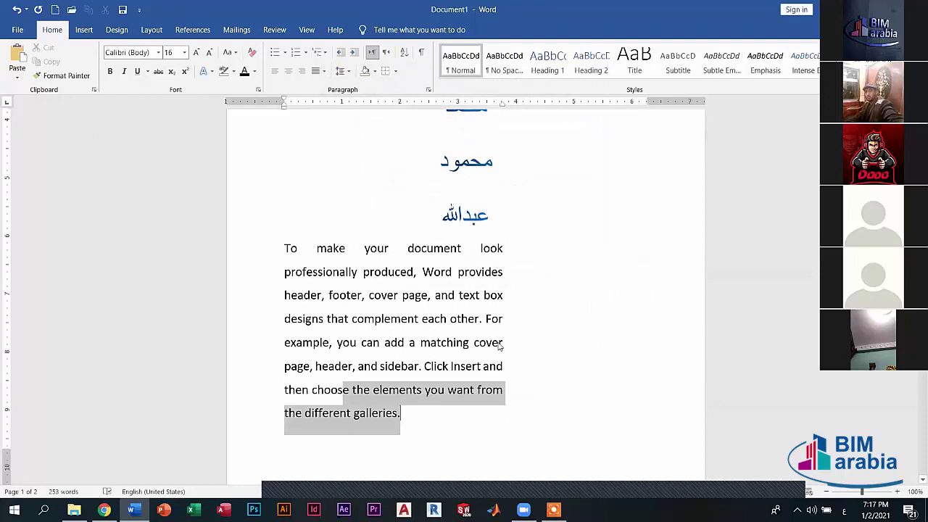
pyautogui.moveTo(499, 347); pyautogui.dragTo(435, 210)
pyautogui.click(567, 355)
pyautogui.hotkey('ctrl', 'z')
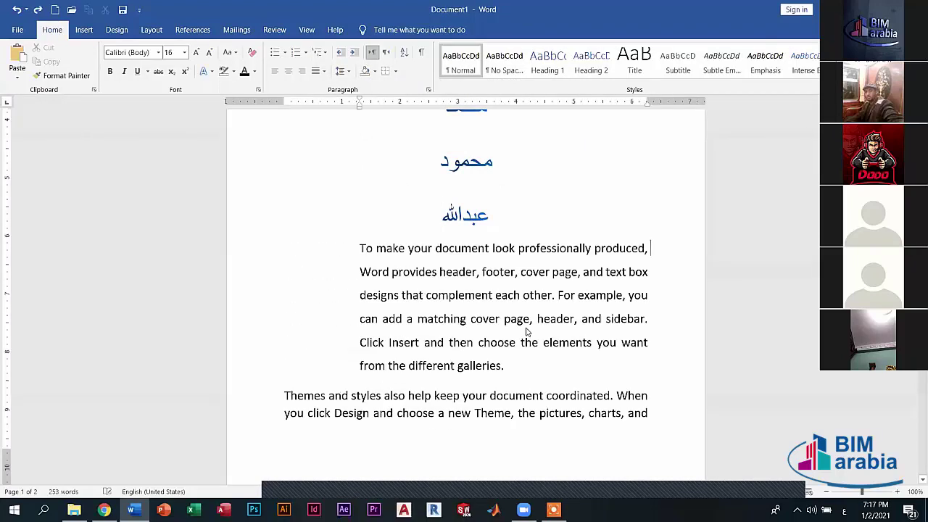
pyautogui.tripleClick(524, 331)
pyautogui.click(340, 71)
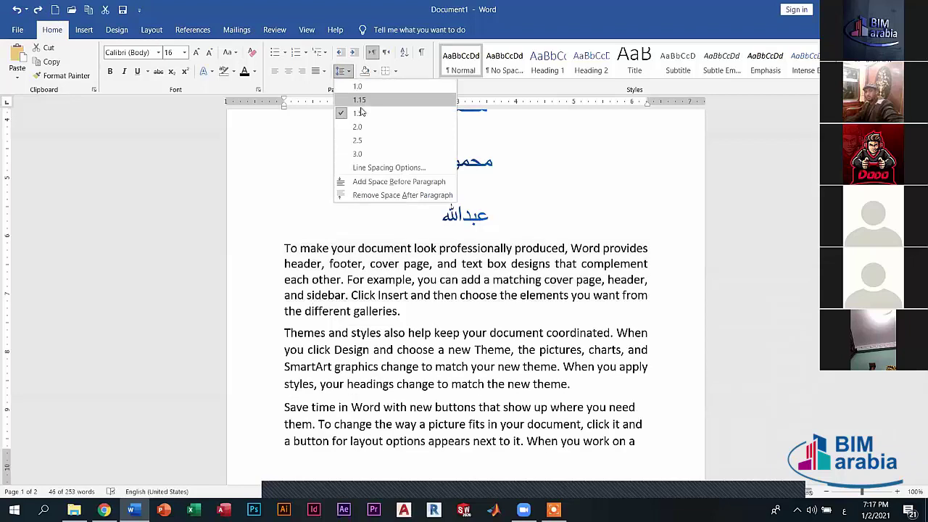
pyautogui.click(388, 168)
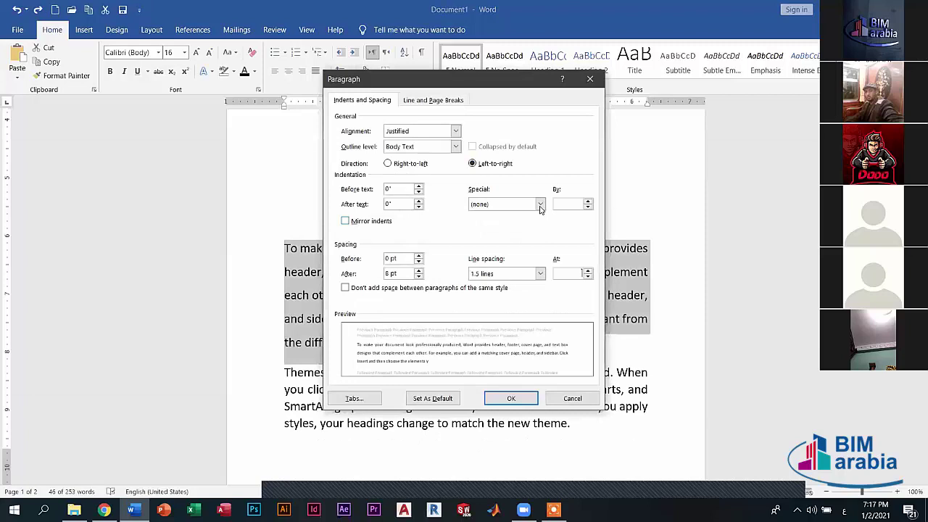
pyautogui.click(540, 203)
pyautogui.click(474, 237)
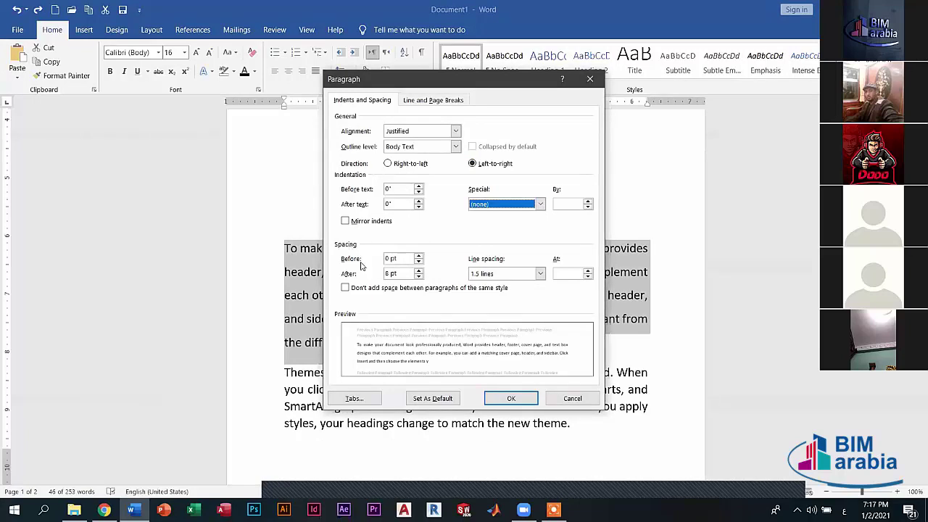
pyautogui.click(419, 256)
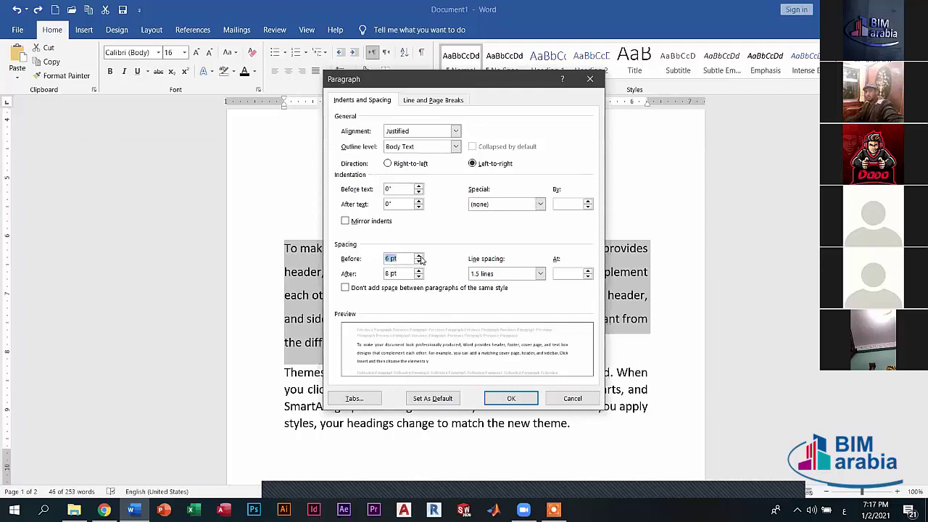
pyautogui.click(419, 256)
pyautogui.click(419, 256)
pyautogui.click(419, 256)
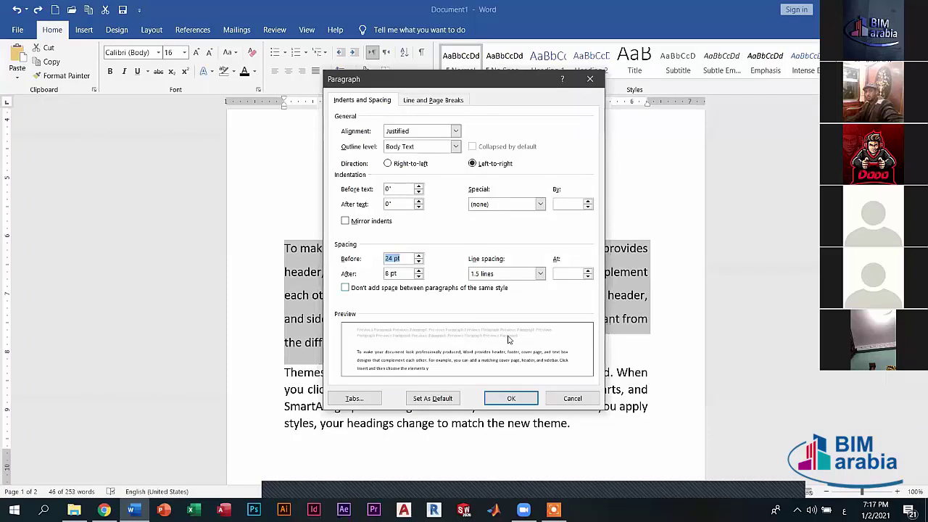
pyautogui.click(564, 398)
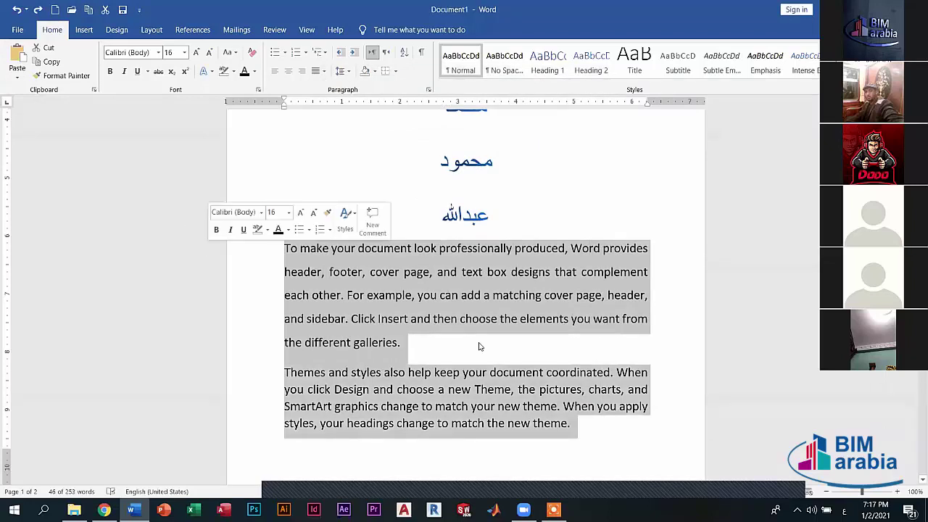
# Set Spacing Before of the 'Themes and styles' paragraph to 30 pt
pyautogui.click(400, 342)
pyautogui.moveTo(295, 283); pyautogui.dragTo(280, 247)
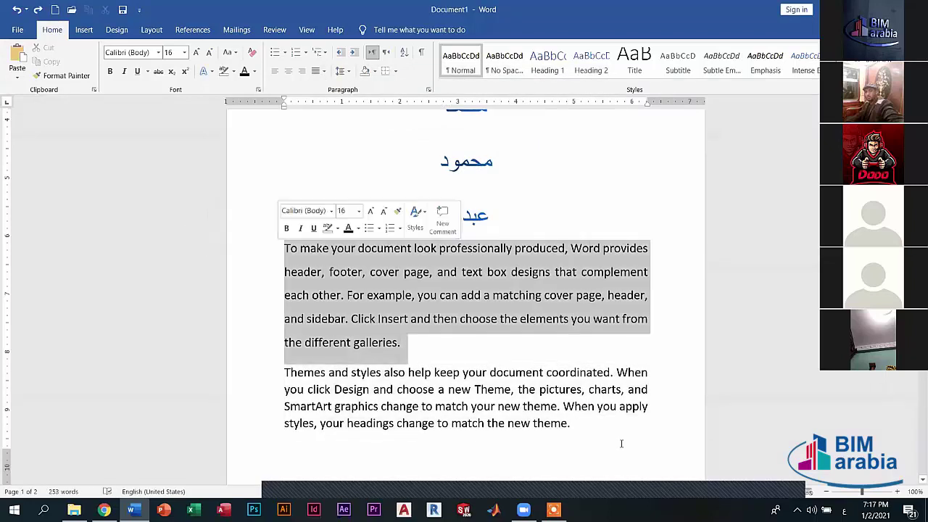
pyautogui.moveTo(571, 423); pyautogui.dragTo(249, 365)
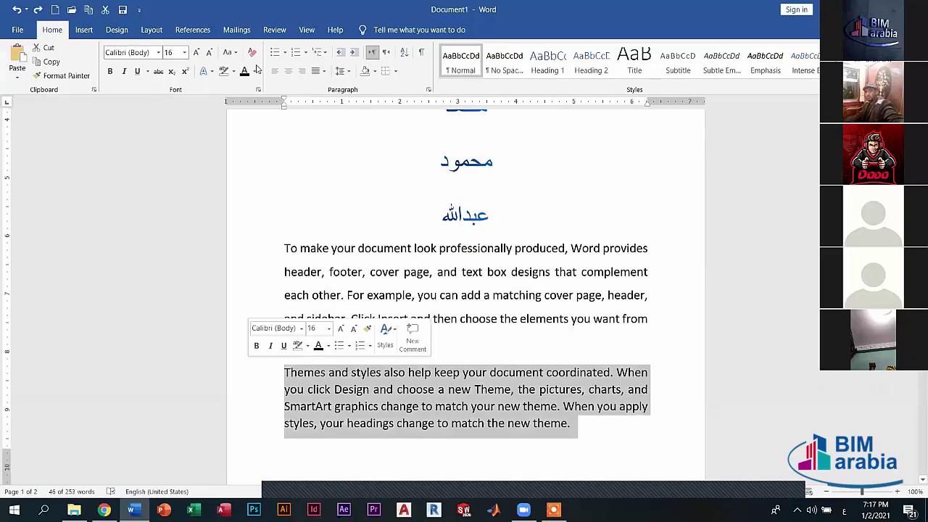
pyautogui.click(375, 71)
pyautogui.click(374, 71)
pyautogui.click(348, 73)
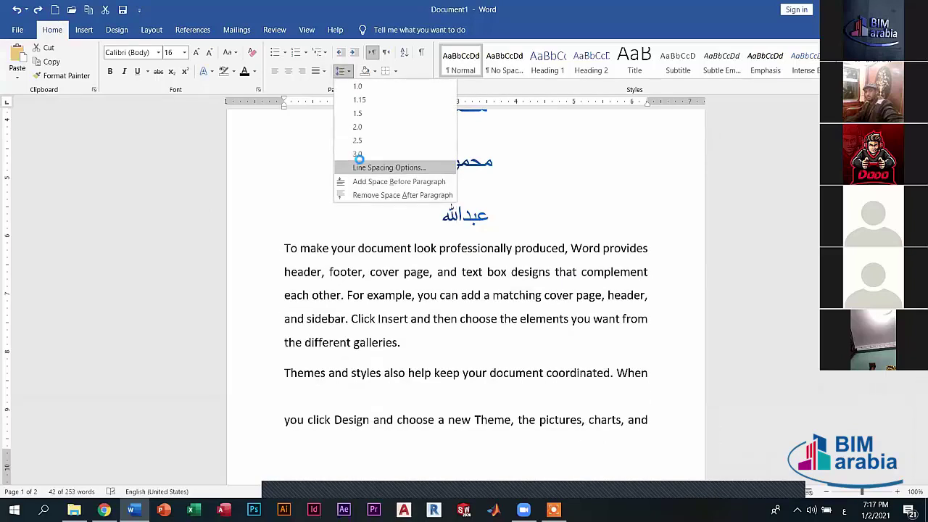
pyautogui.click(359, 162)
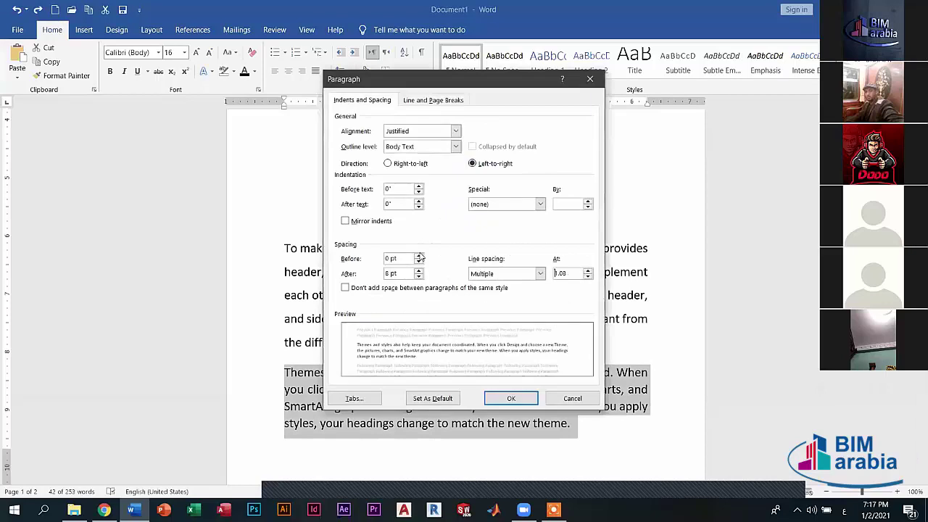
pyautogui.click(419, 255)
pyautogui.click(419, 255)
pyautogui.click(419, 255)
pyautogui.click(419, 256)
pyautogui.click(419, 255)
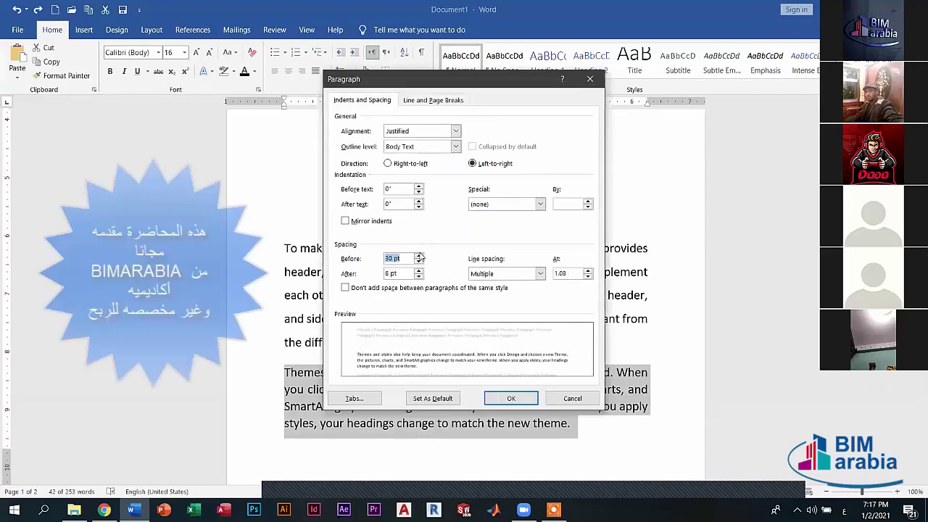
pyautogui.click(508, 398)
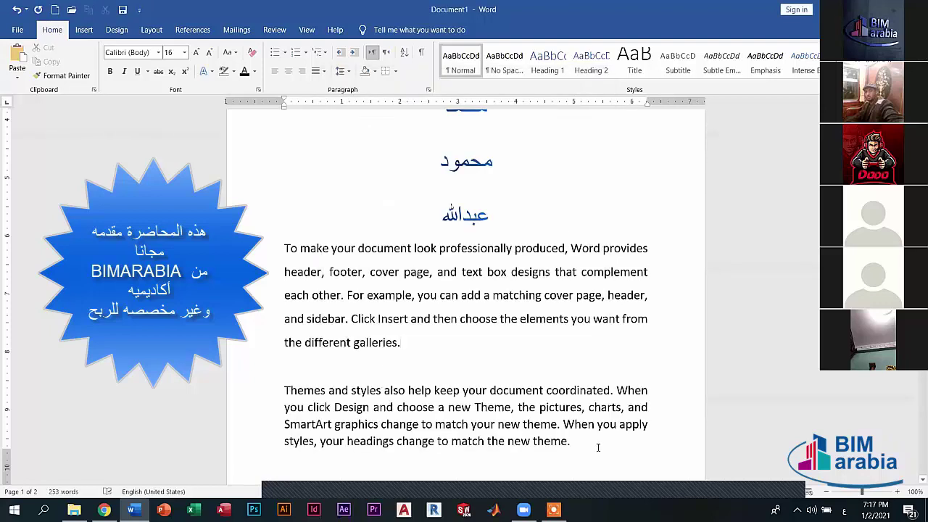
pyautogui.moveTo(598, 447)
pyautogui.mouseDown()
pyautogui.moveTo(256, 416)
pyautogui.moveTo(251, 393)
pyautogui.mouseUp()
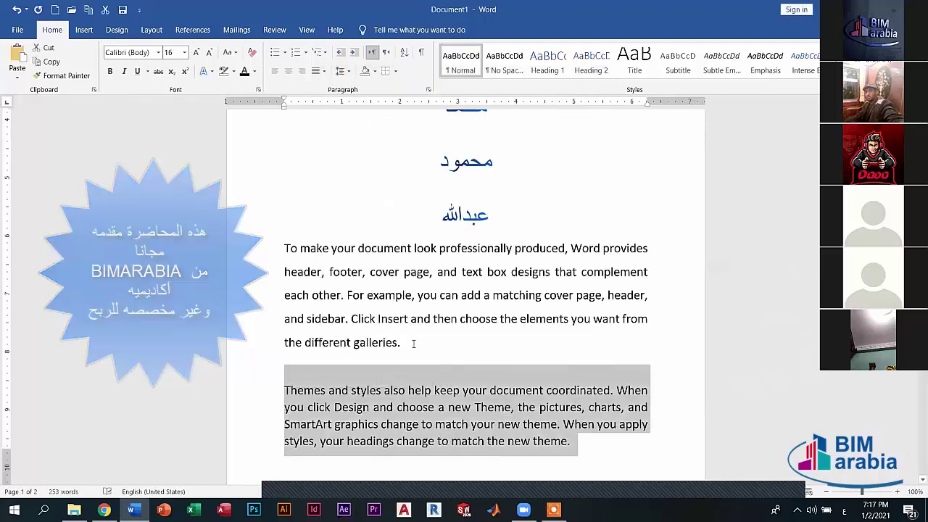
pyautogui.moveTo(413, 344)
pyautogui.mouseDown()
pyautogui.moveTo(278, 304)
pyautogui.moveTo(283, 246)
pyautogui.mouseUp()
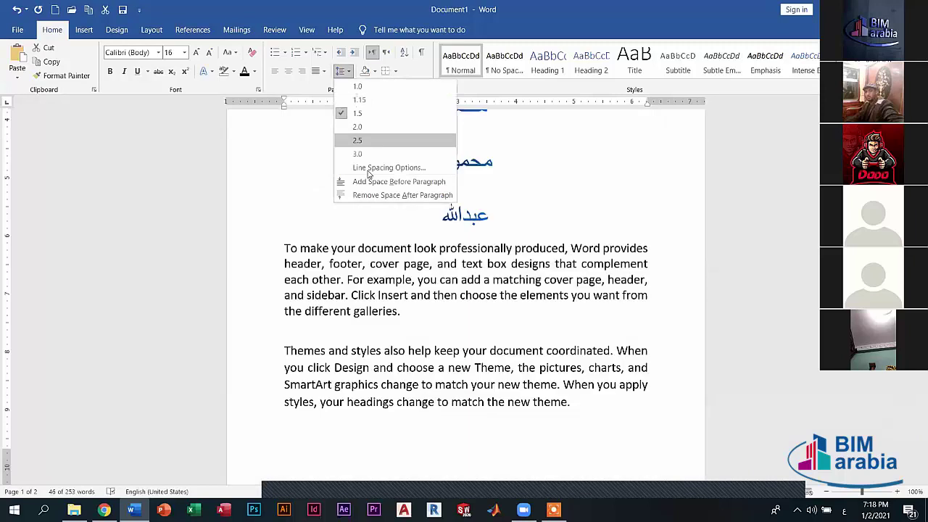
# Set Spacing After of the first body paragraph to 30 pt
pyautogui.click(371, 168)
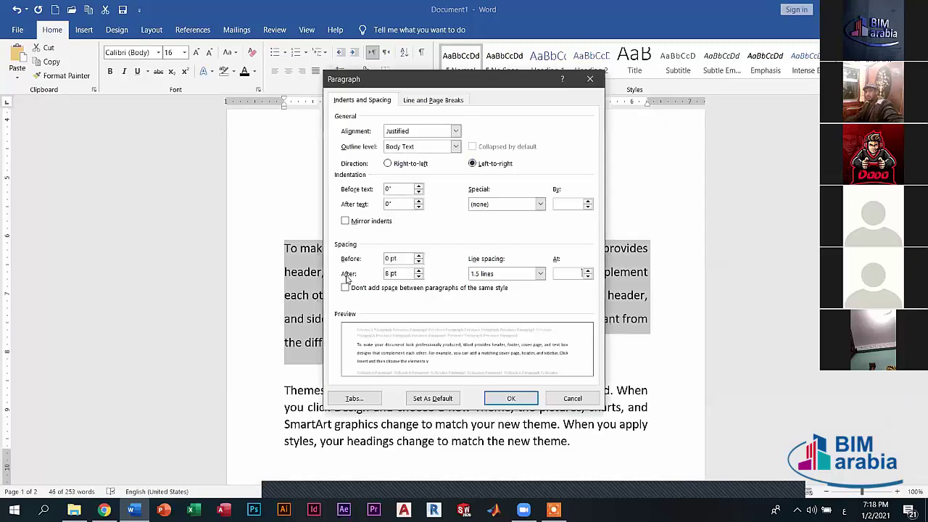
pyautogui.click(419, 270)
pyautogui.click(418, 269)
pyautogui.click(419, 269)
pyautogui.click(419, 269)
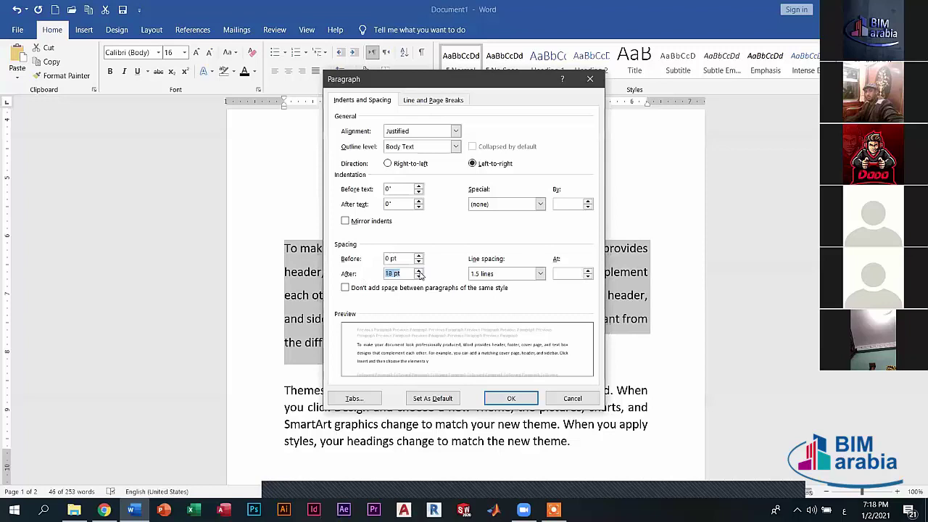
pyautogui.click(512, 398)
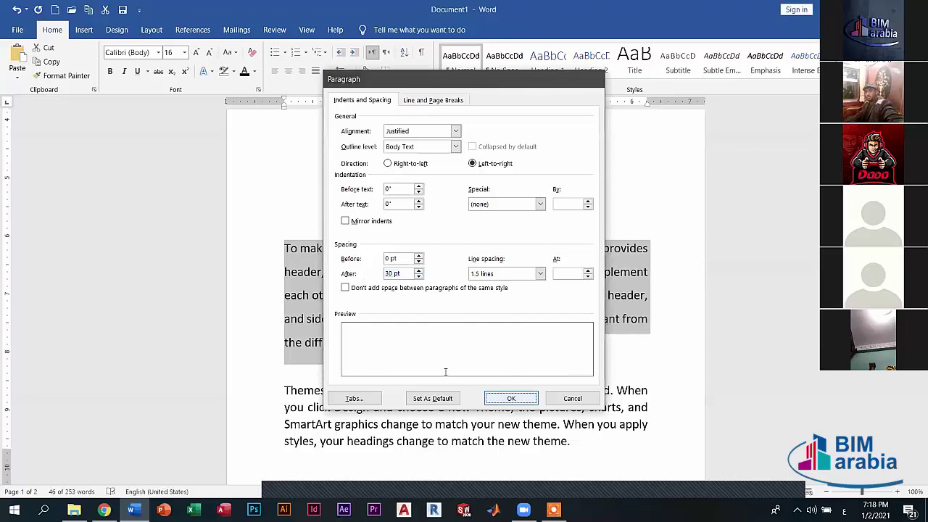
pyautogui.click(420, 347)
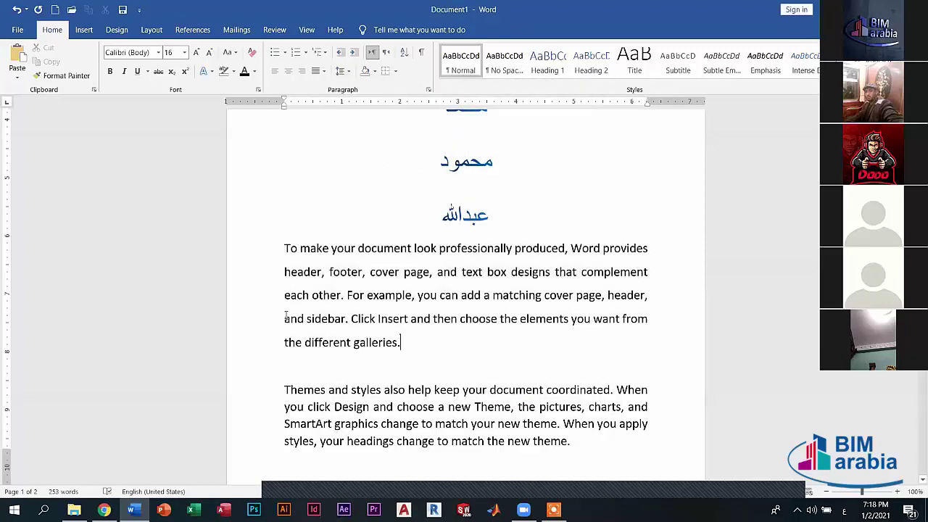
pyautogui.doubleClick(266, 248)
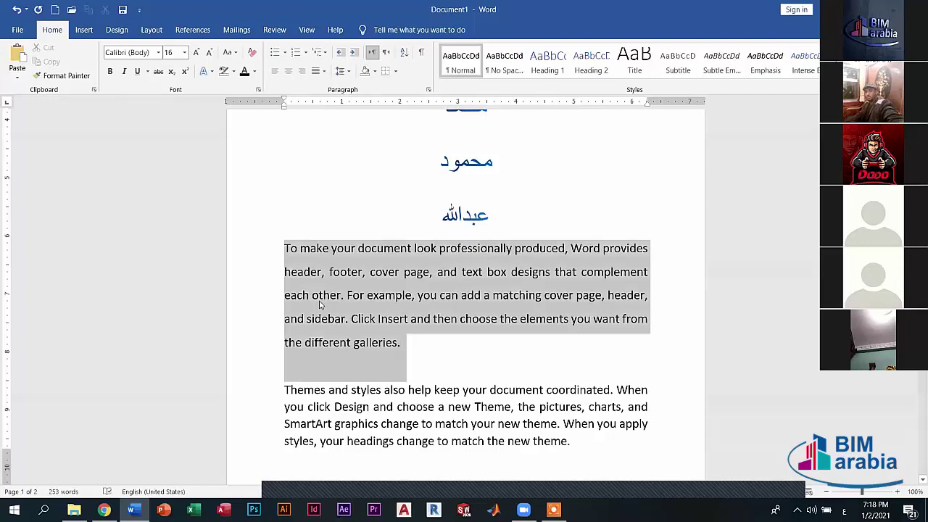
pyautogui.click(406, 343)
pyautogui.doubleClick(266, 248)
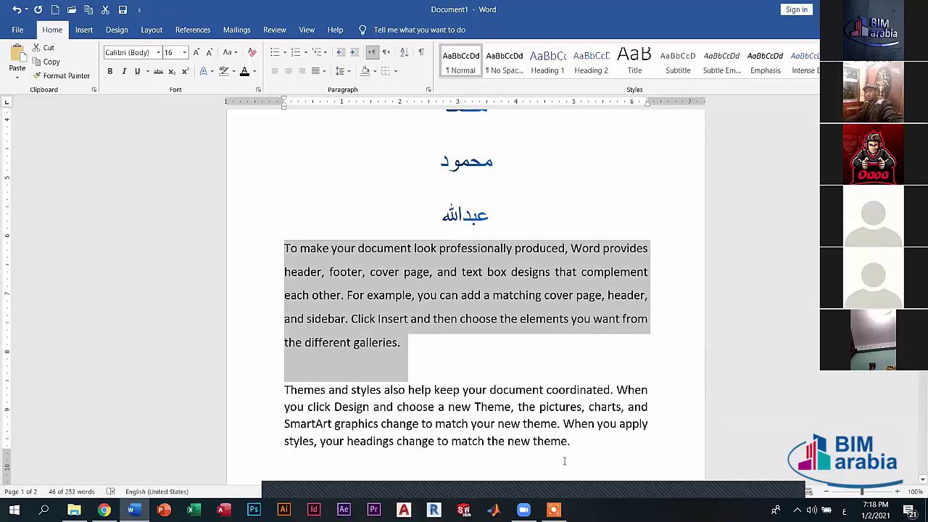
# Check the 'Themes and styles' paragraph spacing settings, closing them without changes
pyautogui.moveTo(511, 440); pyautogui.dragTo(300, 392)
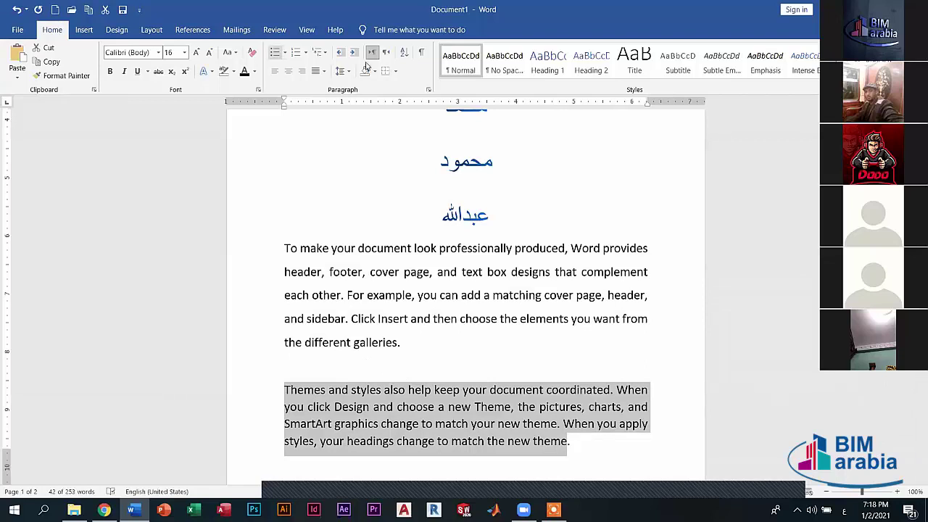
pyautogui.click(342, 71)
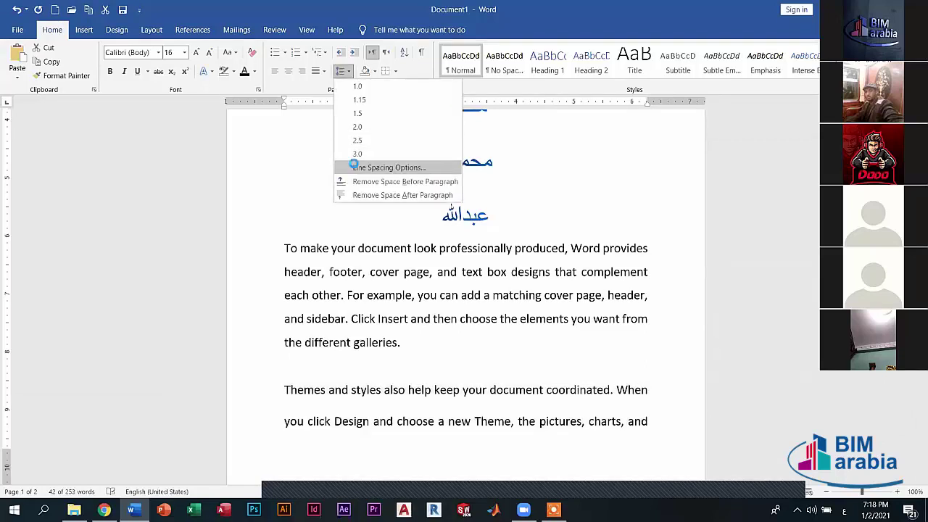
pyautogui.click(357, 168)
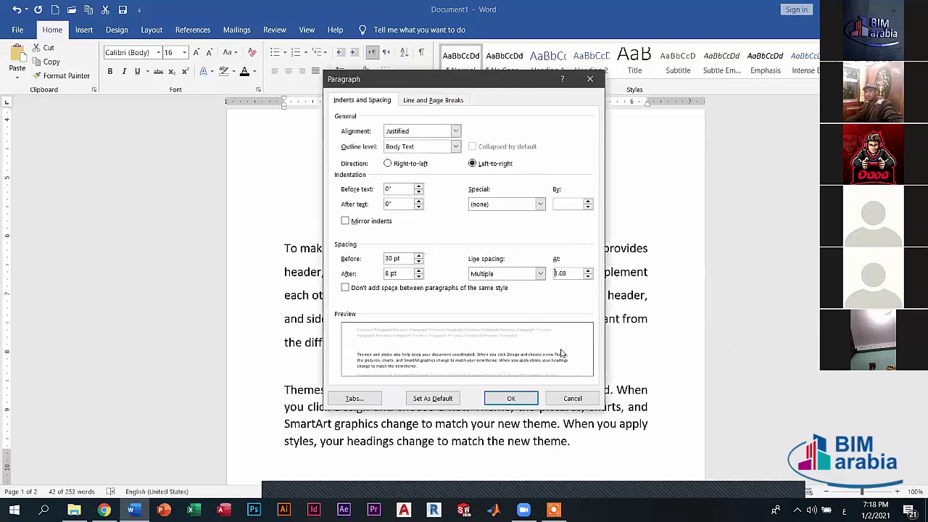
pyautogui.click(565, 396)
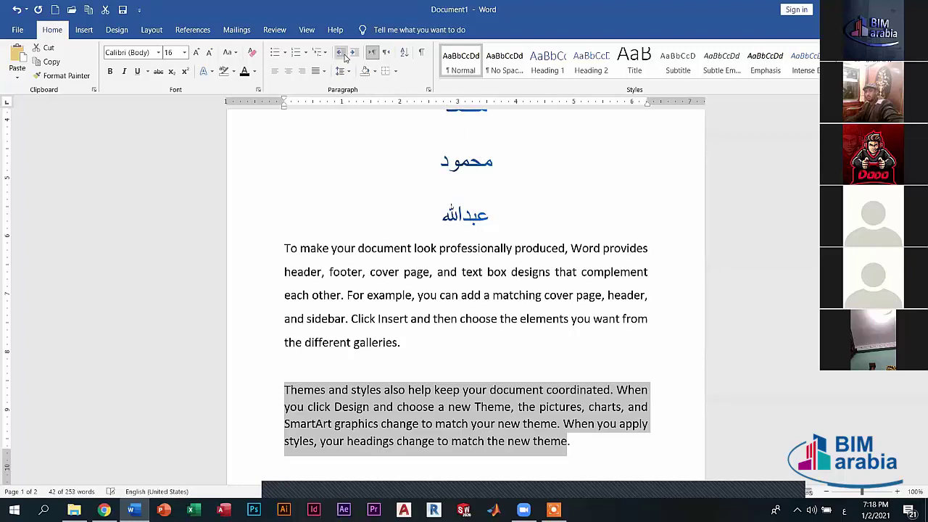
pyautogui.click(342, 58)
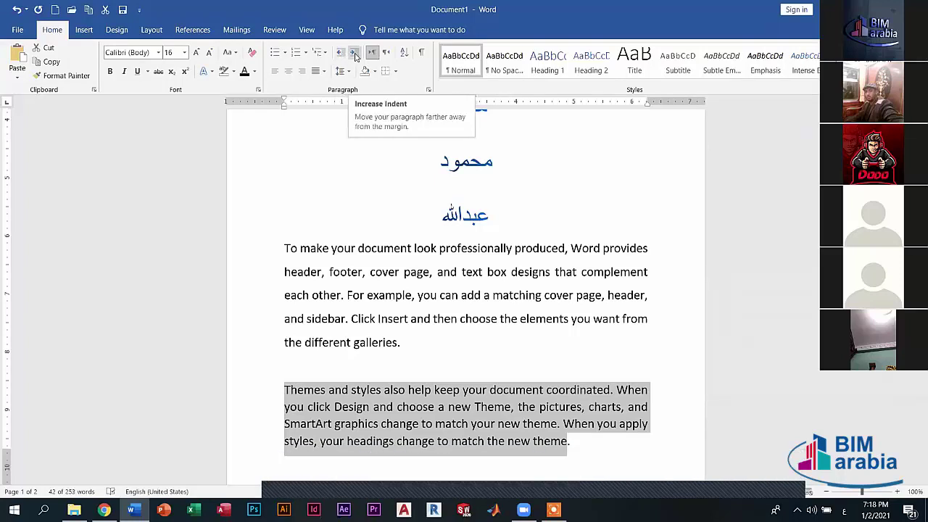
pyautogui.click(339, 70)
pyautogui.click(372, 169)
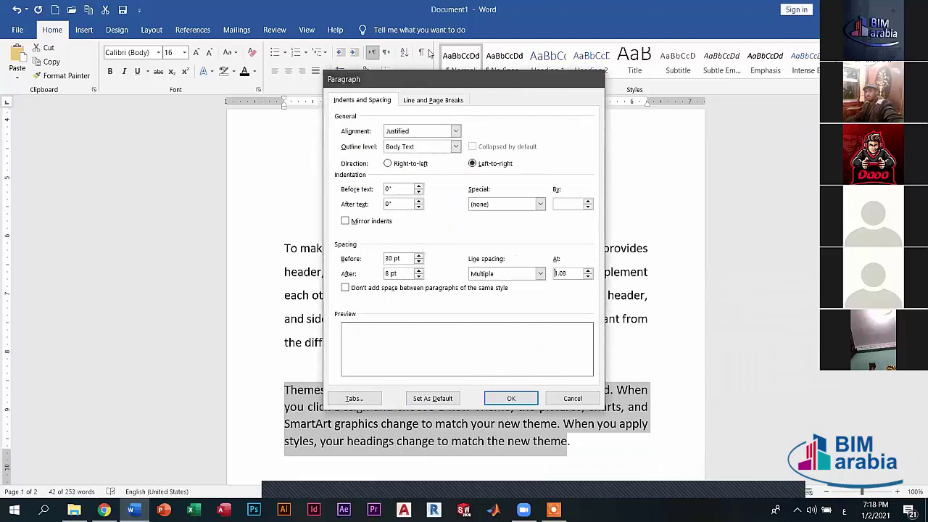
pyautogui.click(590, 79)
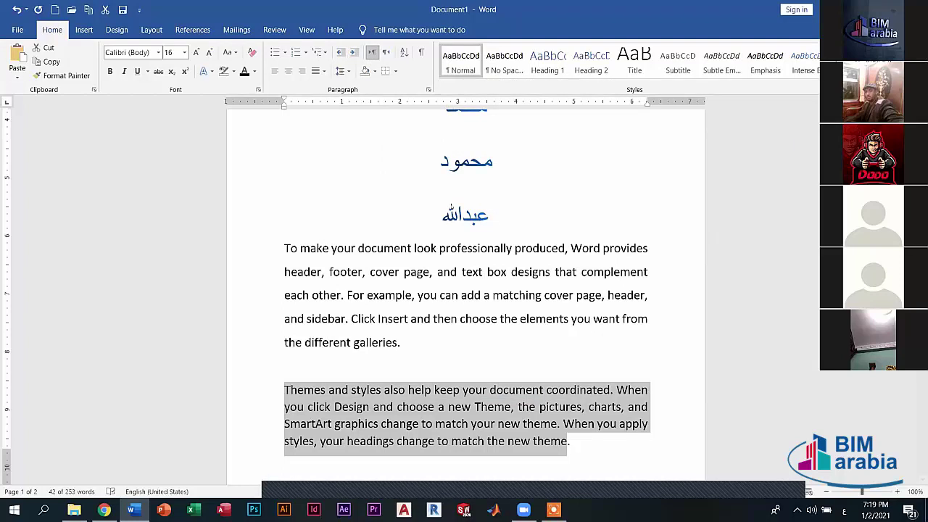
pyautogui.press('super+d')
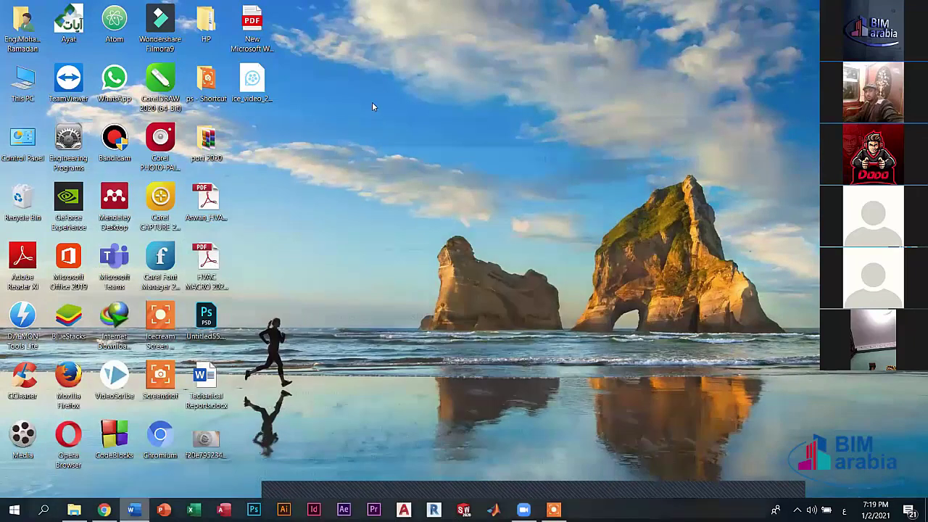
pyautogui.press('super+d')
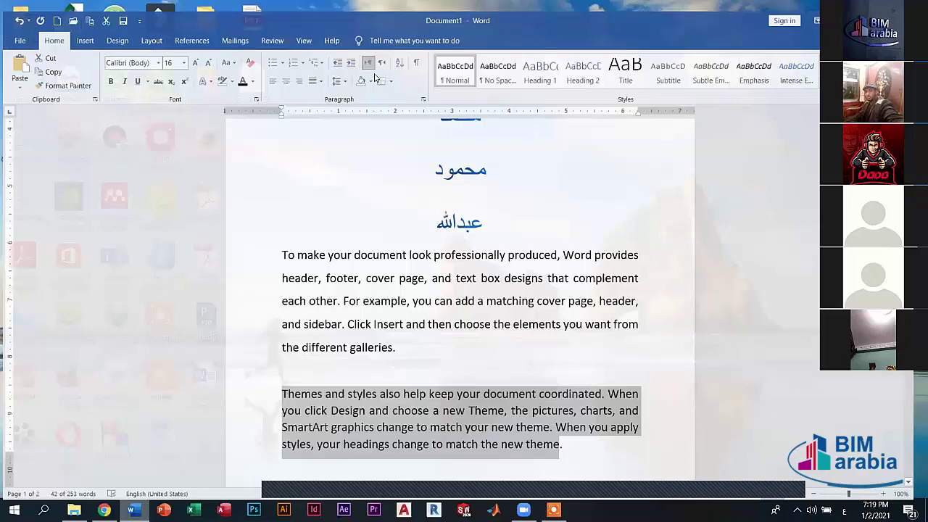
pyautogui.click(374, 70)
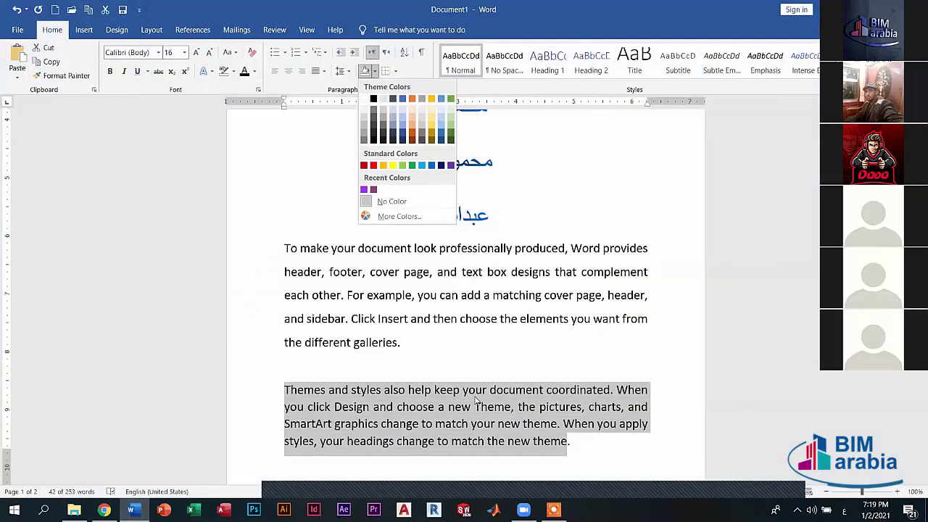
pyautogui.click(448, 370)
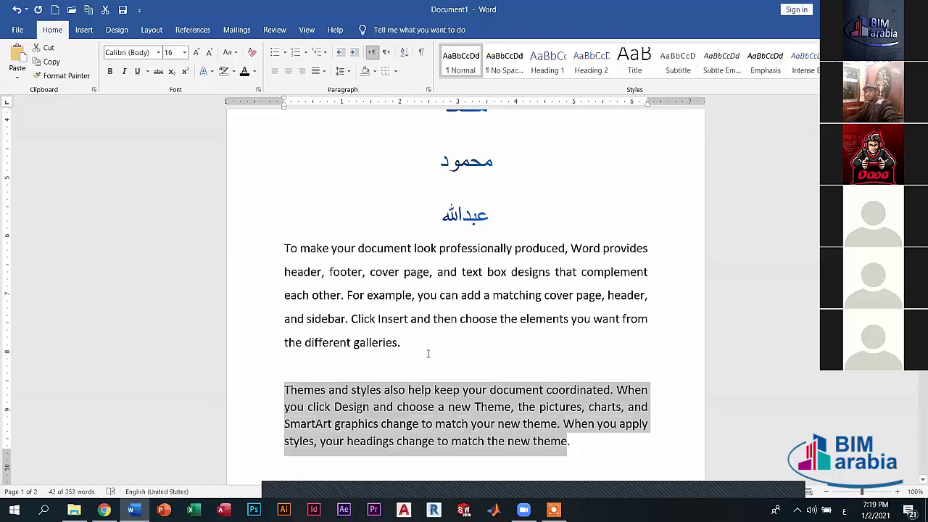
pyautogui.moveTo(428, 353); pyautogui.dragTo(253, 256)
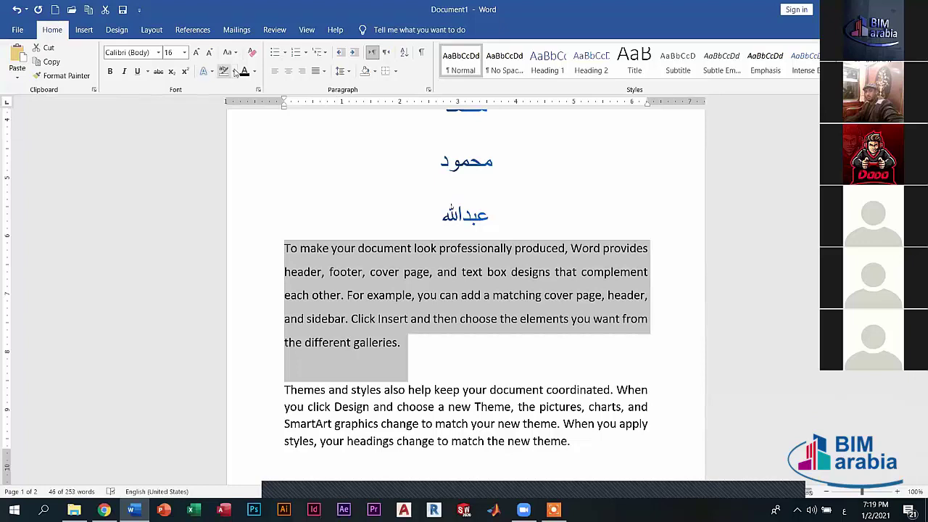
# Highlight the first paragraph in yellow and reselect it
pyautogui.click(233, 71)
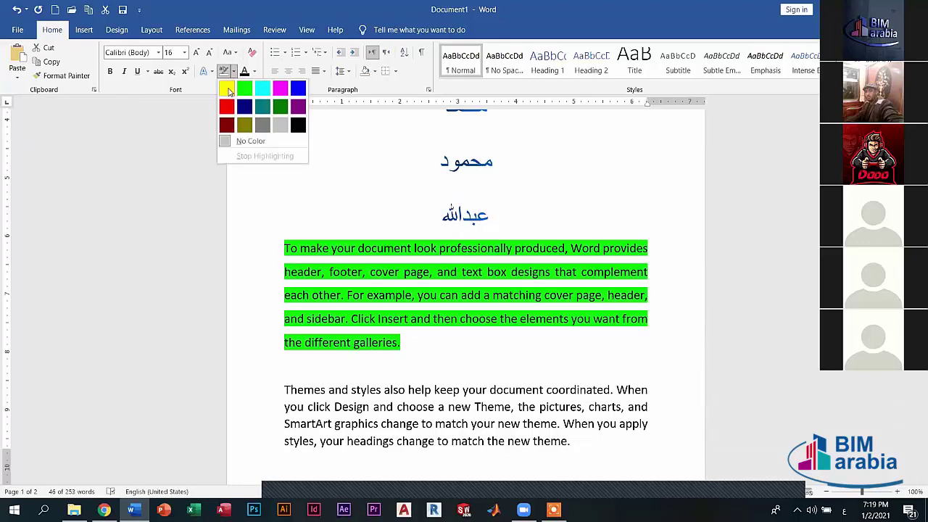
pyautogui.click(488, 340)
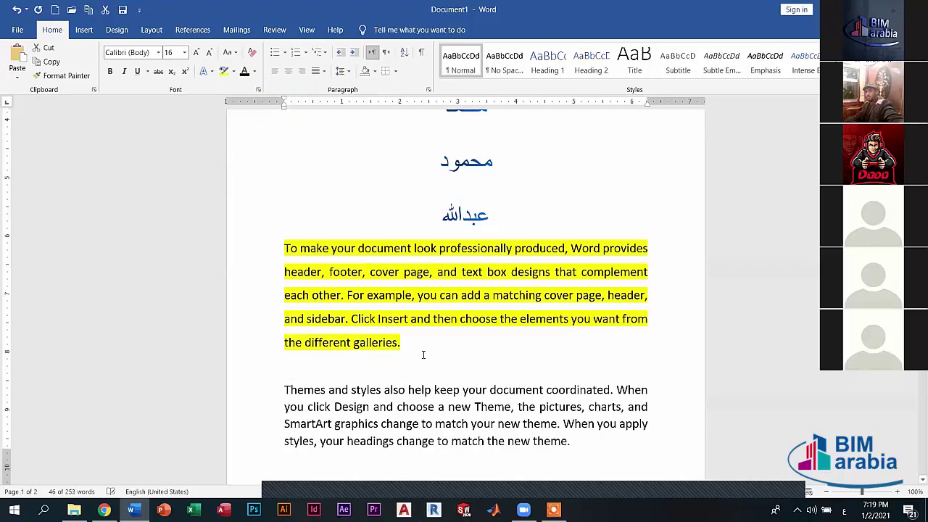
pyautogui.doubleClick(273, 258)
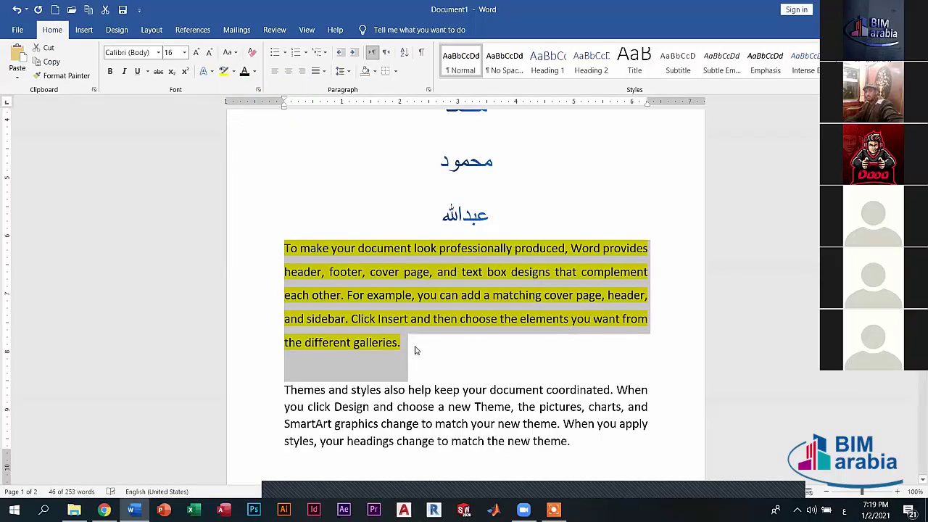
pyautogui.click(414, 351)
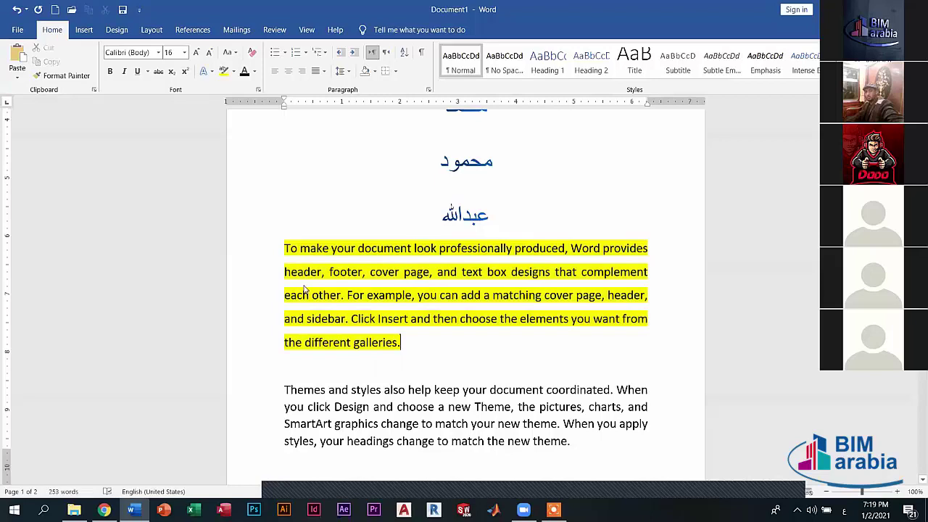
pyautogui.moveTo(410, 356); pyautogui.dragTo(263, 222)
pyautogui.press('Left')
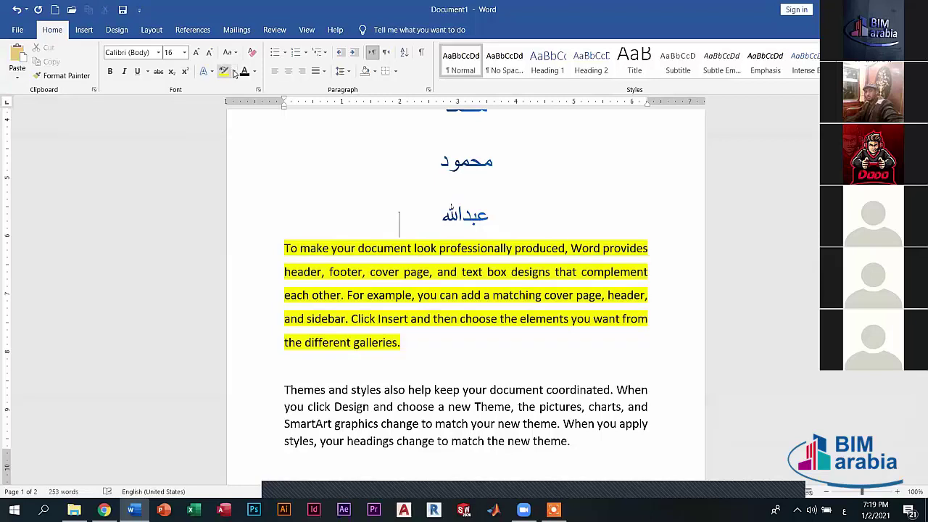
pyautogui.press('Up')
# Choose No Color to clear the yellow highlight from the paragraph
pyautogui.click(233, 71)
pyautogui.click(417, 347)
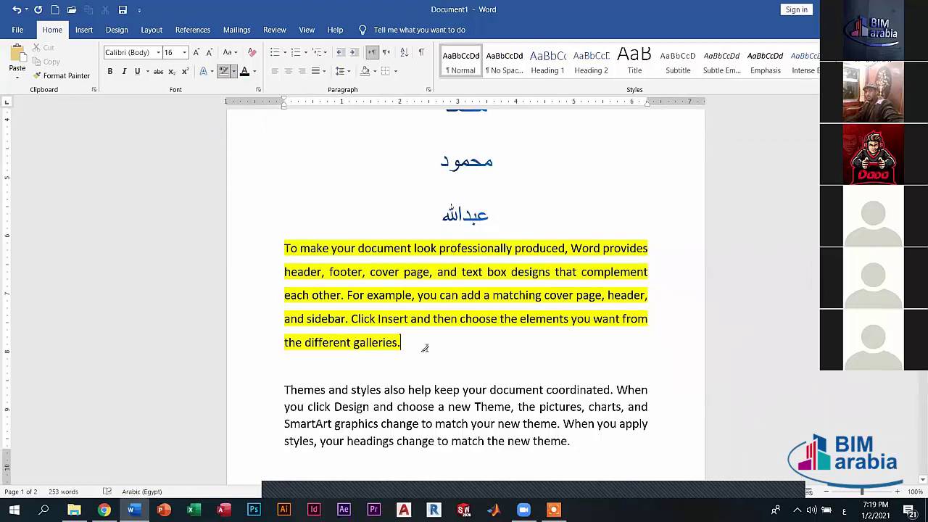
pyautogui.moveTo(401, 344); pyautogui.dragTo(266, 230)
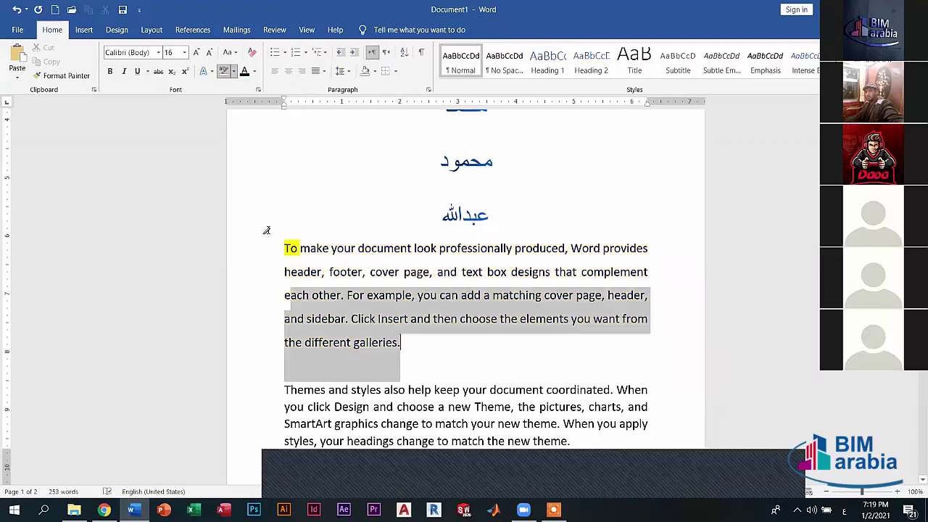
pyautogui.click(234, 72)
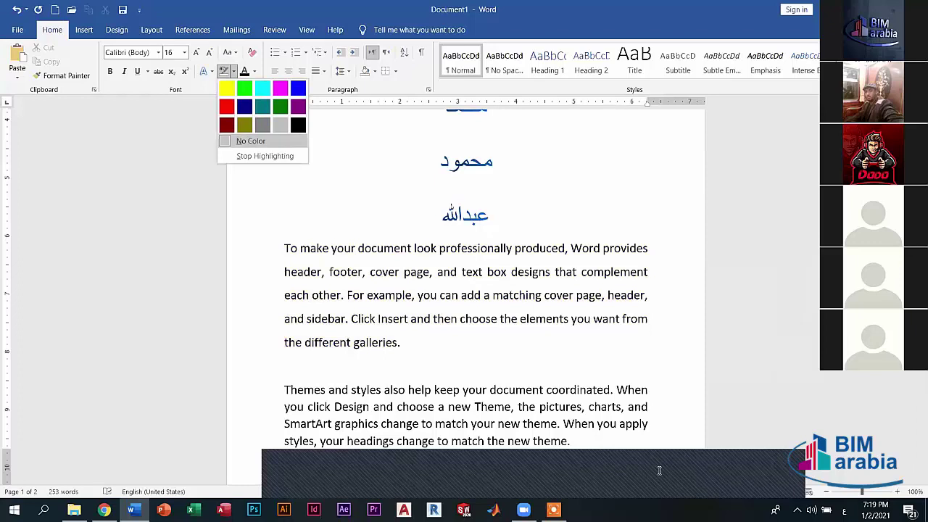
pyautogui.click(710, 484)
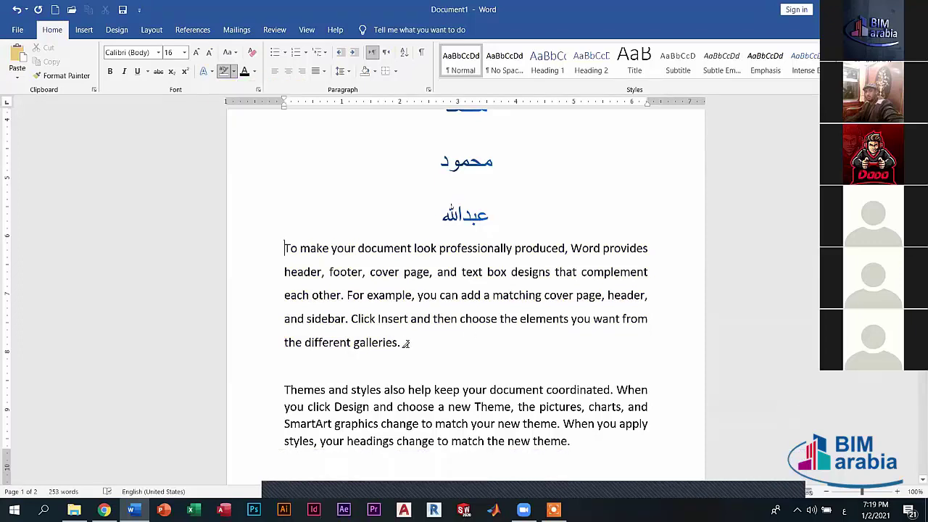
pyautogui.moveTo(401, 342); pyautogui.dragTo(352, 305)
pyautogui.click(428, 348)
pyautogui.moveTo(404, 347)
pyautogui.mouseDown()
pyautogui.moveTo(261, 237)
pyautogui.moveTo(257, 217)
pyautogui.mouseUp()
pyautogui.hotkey('ctrl', 'shift', 'Down')
pyautogui.hotkey('ctrl', 'shift', 'Down')
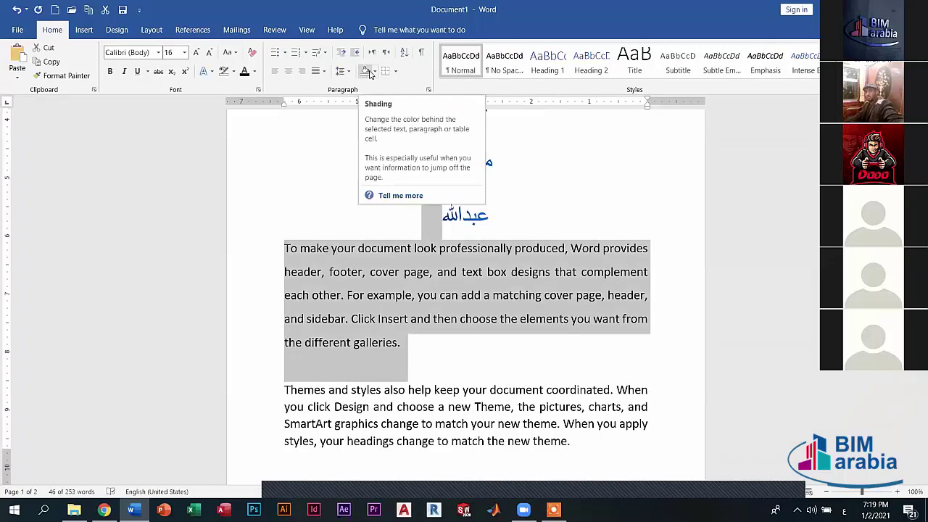
pyautogui.click(374, 71)
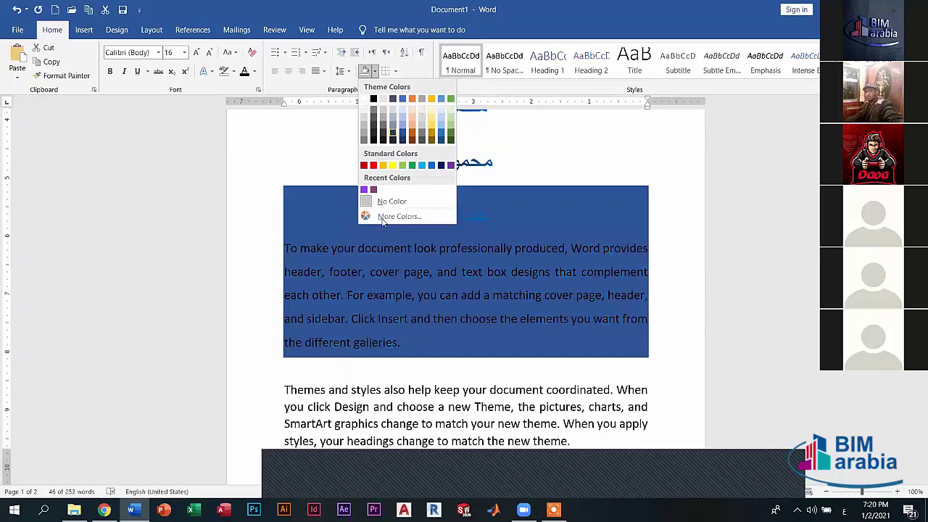
pyautogui.click(392, 216)
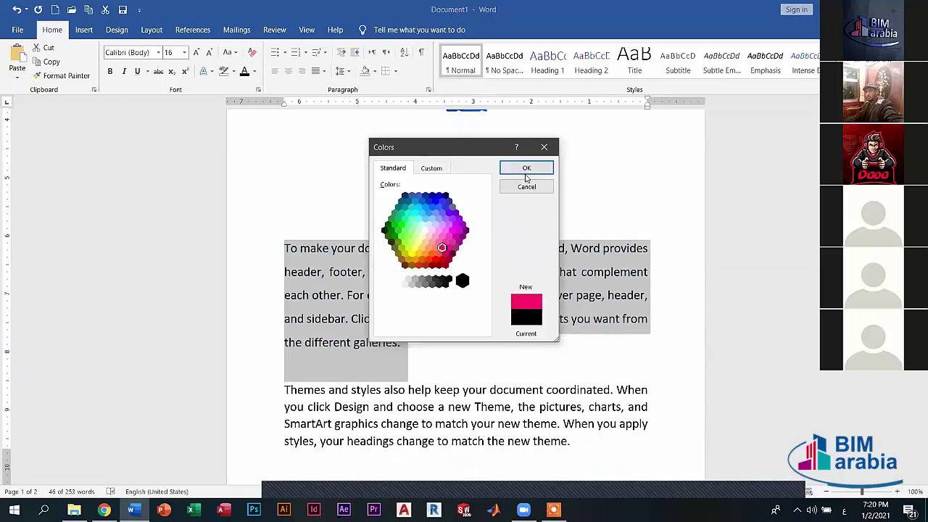
pyautogui.click(421, 258)
pyautogui.click(526, 168)
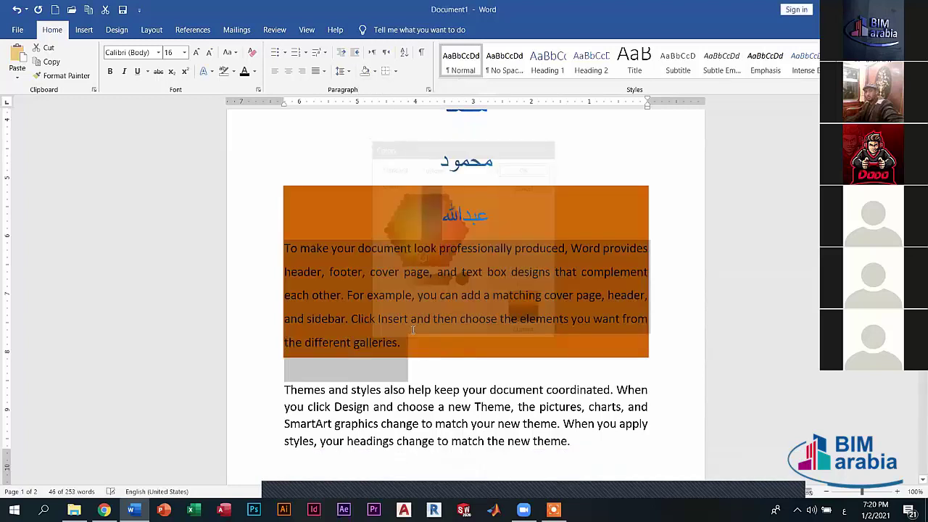
pyautogui.click(446, 358)
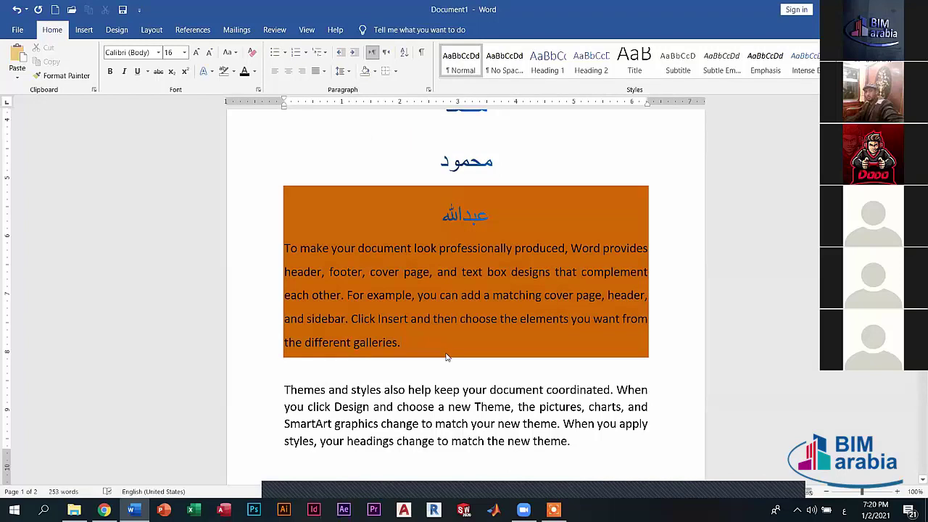
pyautogui.hotkey('ctrl', 'z')
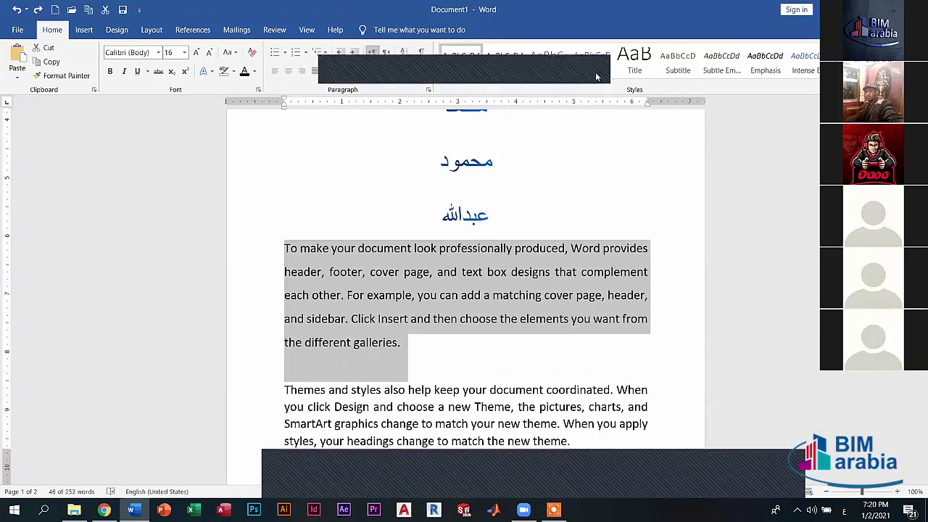
# Try right-to-left direction on the first English paragraph, then revert it to left-to-right
pyautogui.click(446, 118)
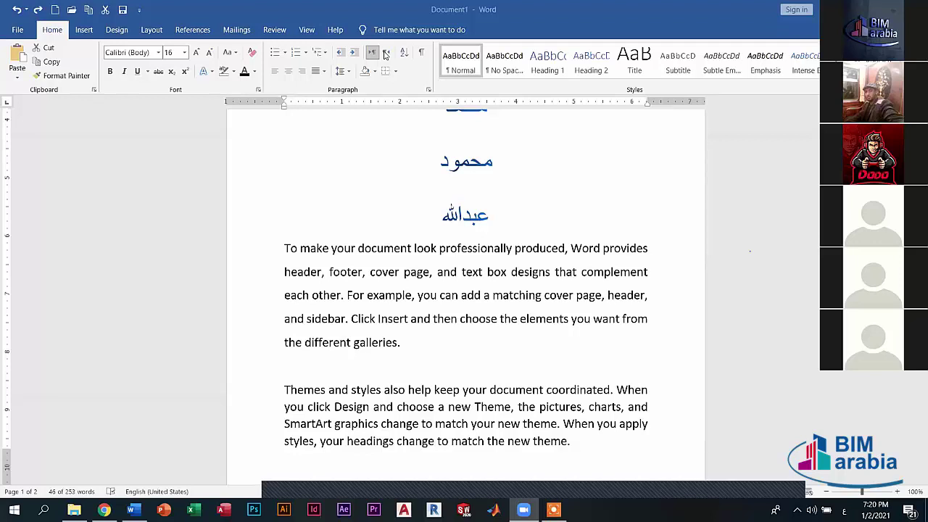
pyautogui.doubleClick(272, 247)
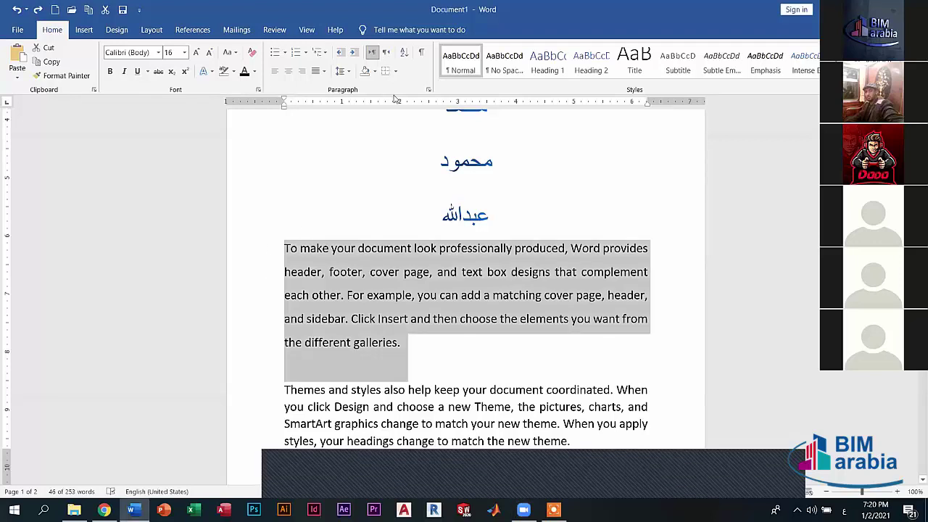
pyautogui.click(384, 52)
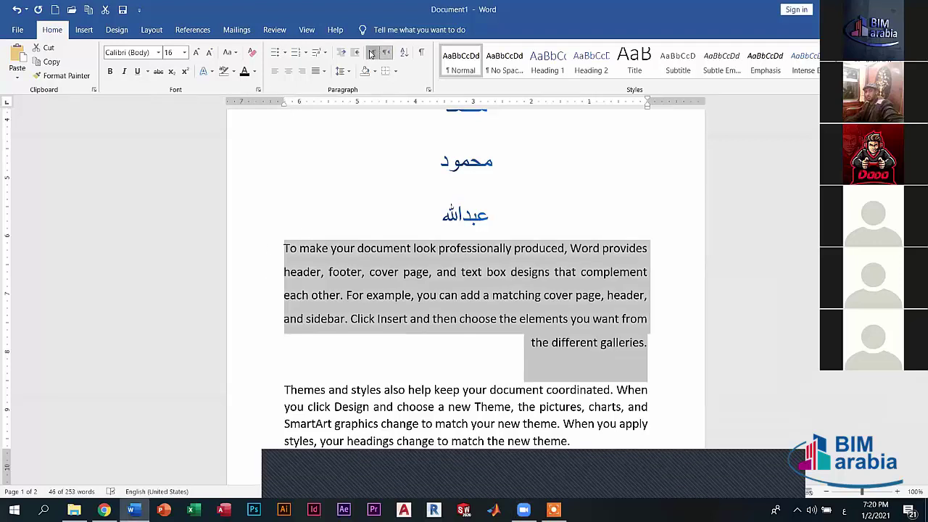
pyautogui.click(371, 52)
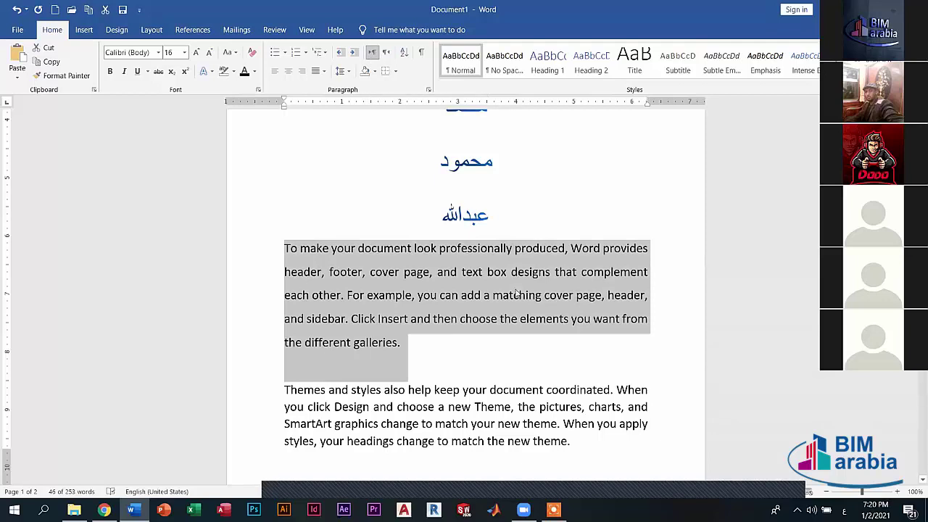
# Set the Arabic line دبلومة مايكروسوفت أوفيس to right-to-left and align it right
pyautogui.click(443, 380)
pyautogui.scroll(-2, 549, 305)
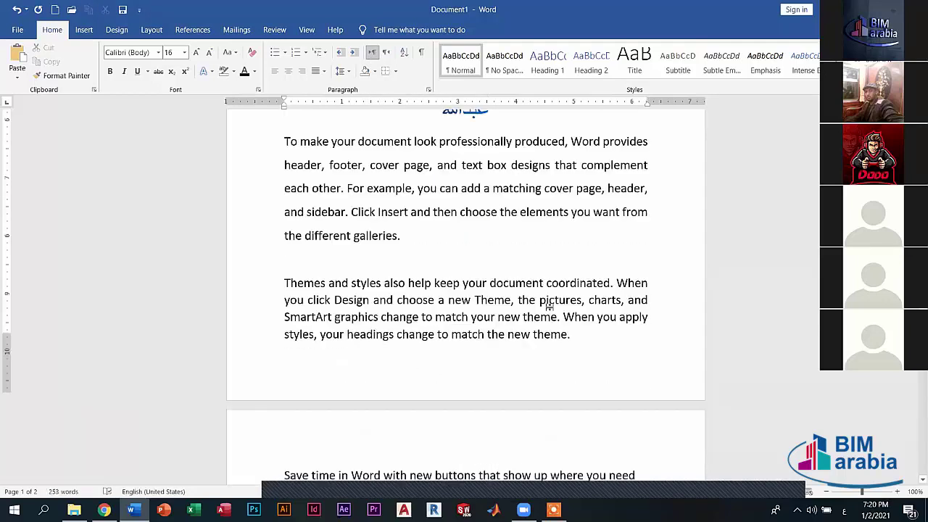
pyautogui.scroll(-1, 579, 299)
pyautogui.scroll(-5, 557, 297)
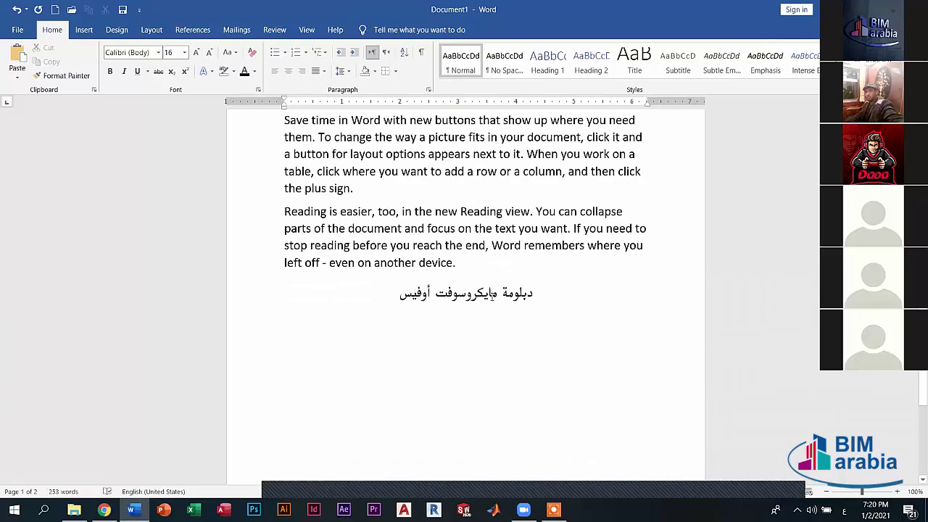
pyautogui.tripleClick(471, 291)
pyautogui.click(387, 56)
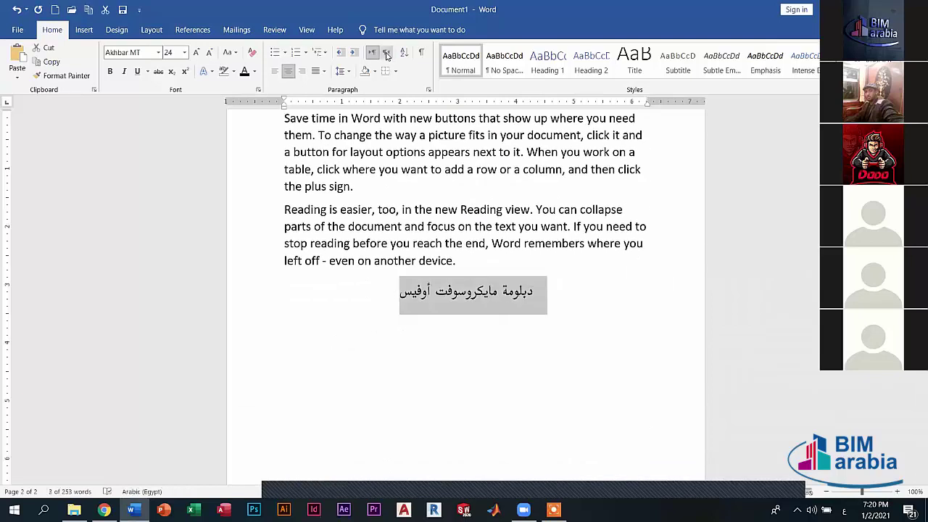
pyautogui.click(388, 56)
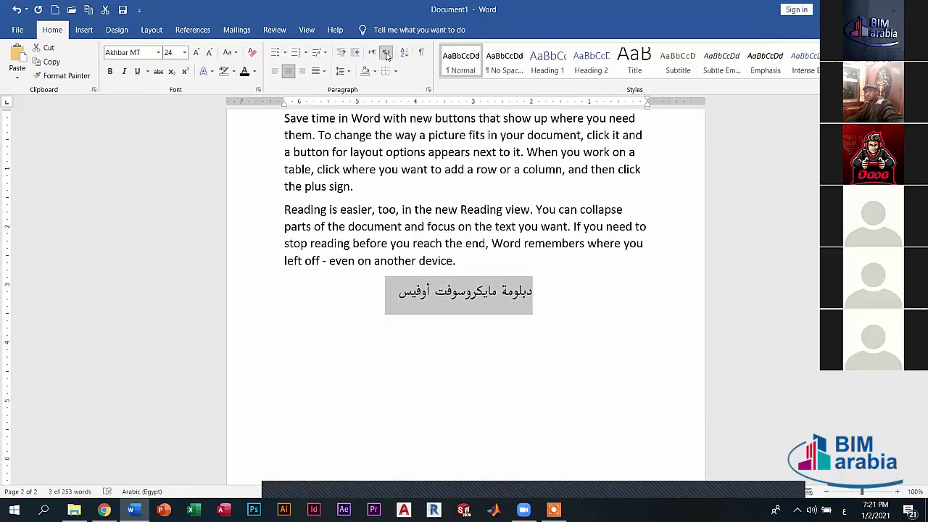
pyautogui.click(302, 71)
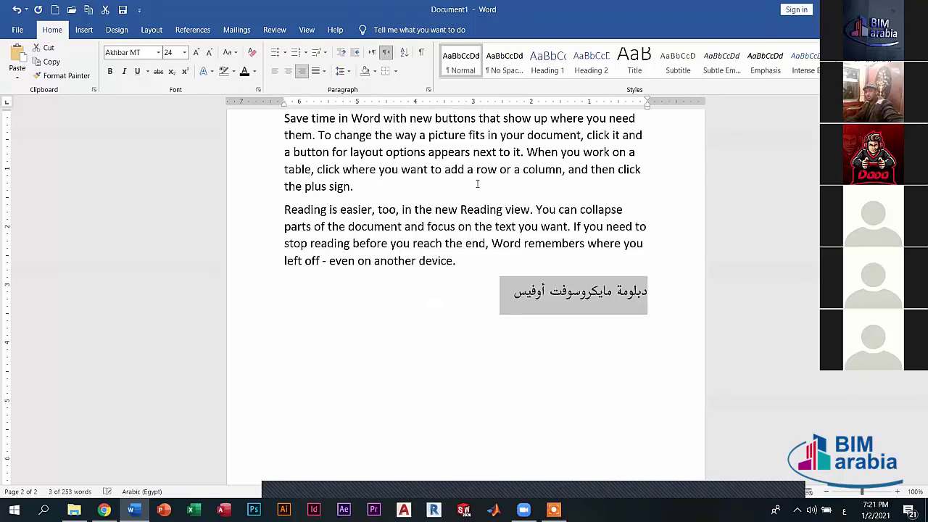
# Check the word أوفيس on the realigned line and scroll through the document to review it
pyautogui.click(529, 290)
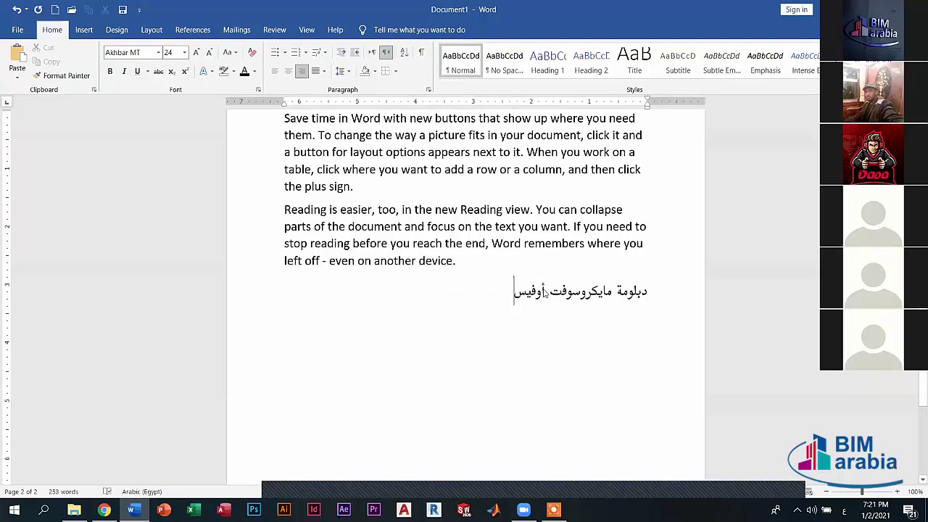
pyautogui.doubleClick(529, 291)
pyautogui.press('Left')
pyautogui.scroll(2, 489, 136)
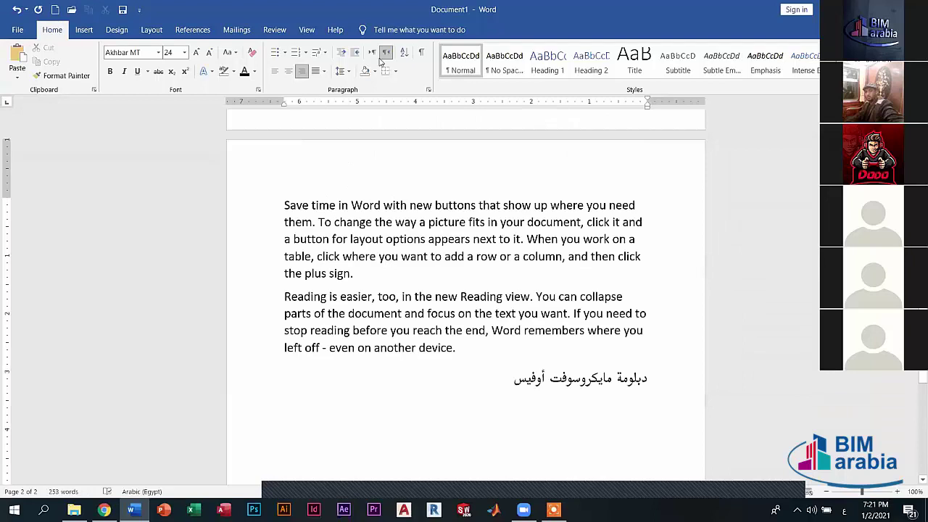
pyautogui.scroll(1, 482, 159)
pyautogui.scroll(2, 479, 178)
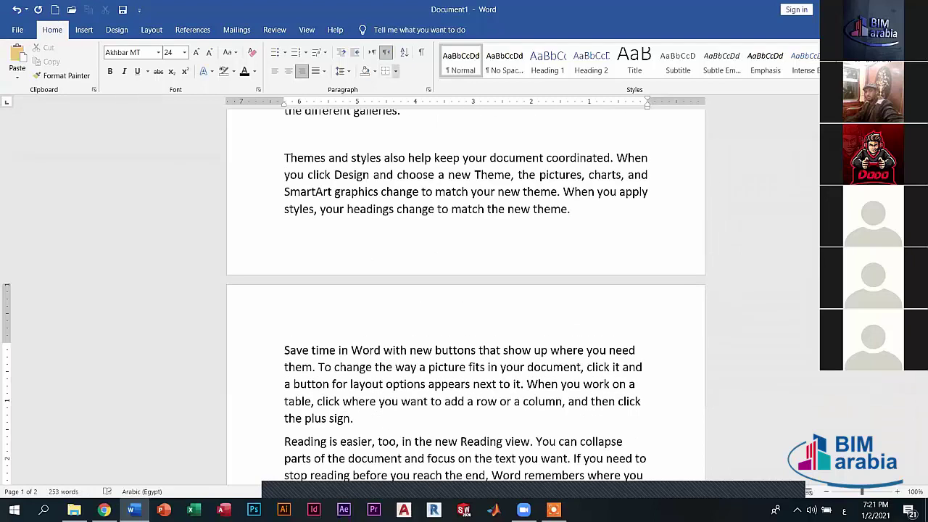
pyautogui.scroll(2, 480, 179)
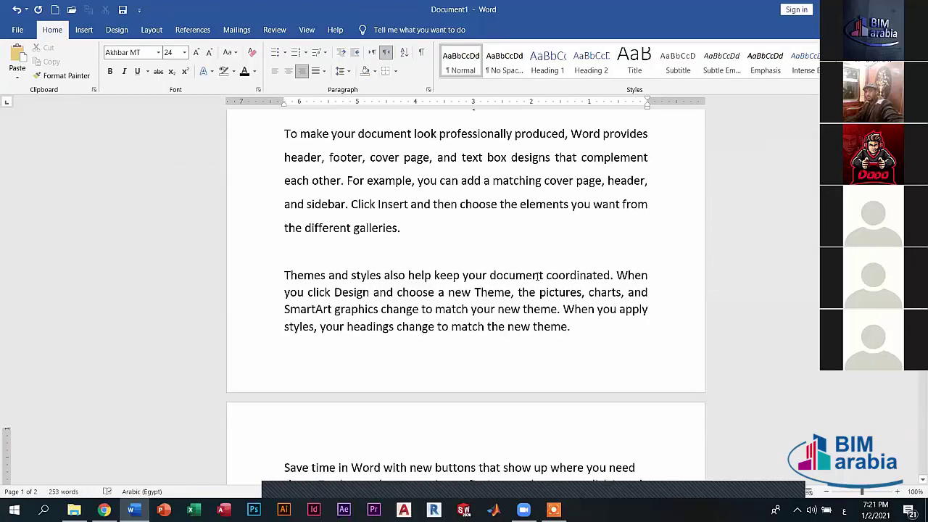
pyautogui.scroll(-5, 542, 275)
pyautogui.scroll(-1, 550, 266)
pyautogui.scroll(-1, 551, 261)
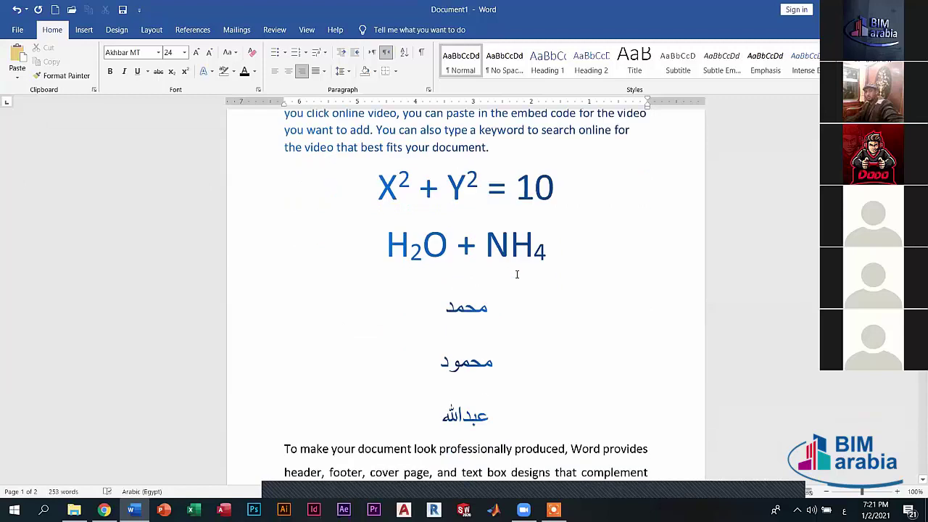
pyautogui.scroll(-2, 515, 271)
pyautogui.scroll(-1, 398, 287)
pyautogui.scroll(-2, 265, 197)
pyautogui.moveTo(435, 308); pyautogui.dragTo(432, 156)
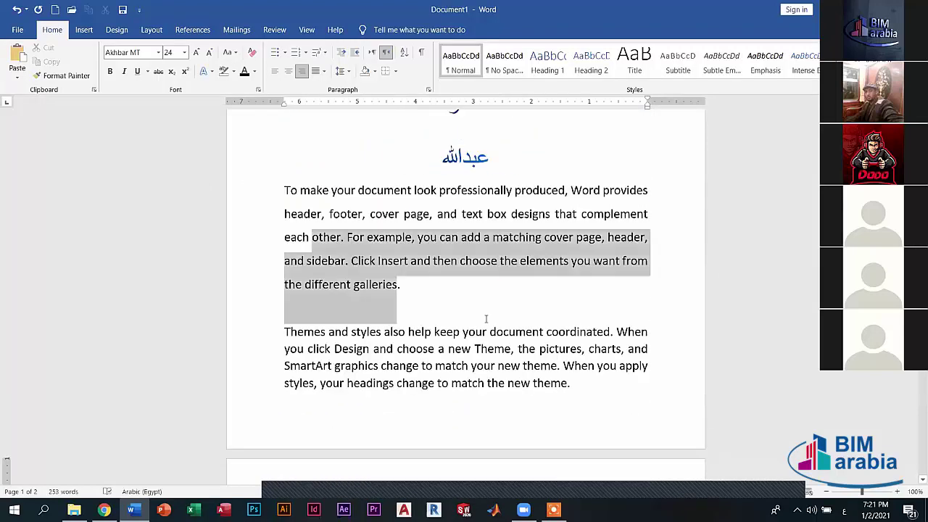
# Move through the first English paragraph, opening and cancelling the sort options
pyautogui.click(428, 297)
pyautogui.tripleClick(285, 213)
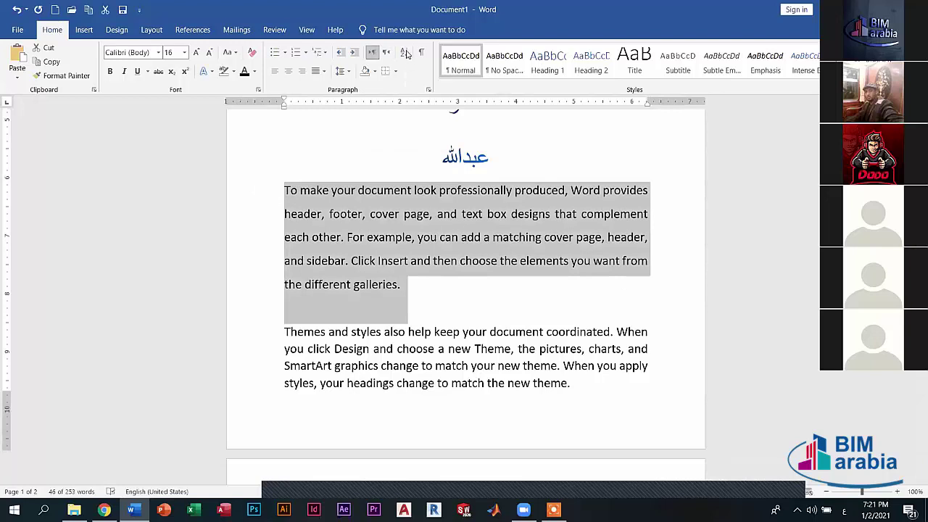
pyautogui.press('Down')
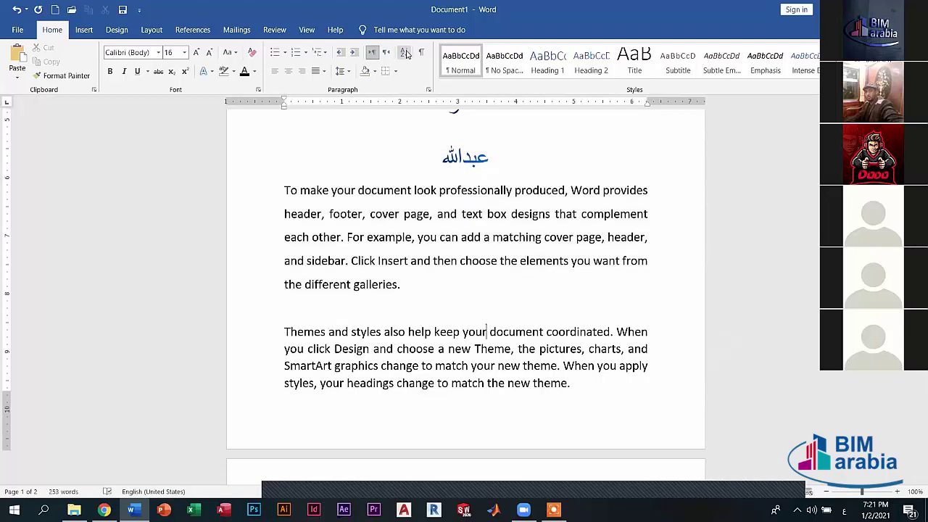
pyautogui.press('Right')
pyautogui.press('Right')
pyautogui.press('Right')
pyautogui.click(405, 52)
pyautogui.press('Escape')
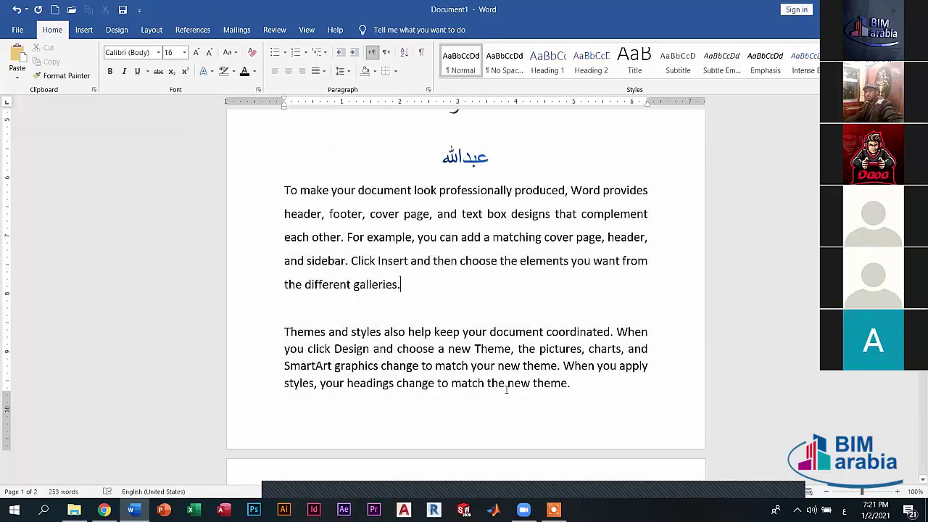
pyautogui.hotkey('ctrl', 'shift', 'Up')
# Delete the 'Themes and styles' paragraph and switch the keyboard input to English
pyautogui.click(414, 288)
pyautogui.doubleClick(270, 354)
pyautogui.press('Delete')
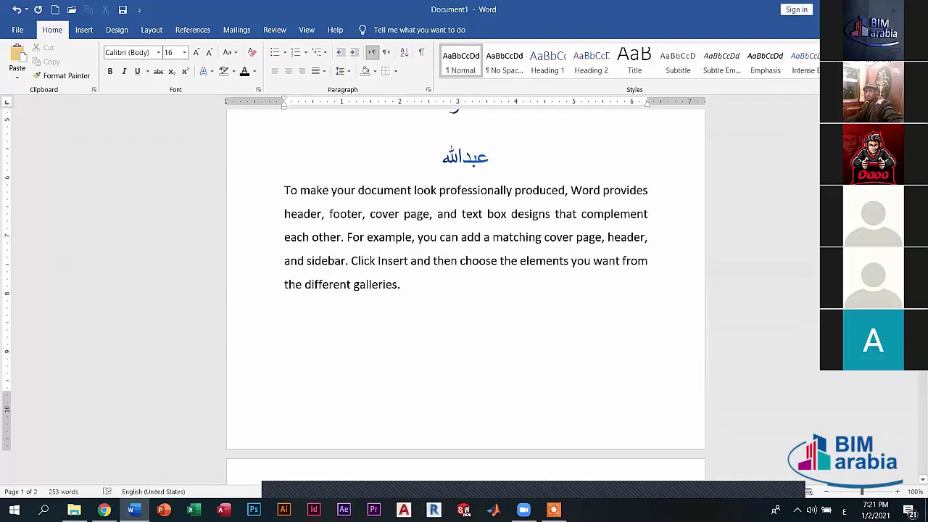
pyautogui.hotkey('alt', 'shift')
pyautogui.hotkey('alt', 'shift')
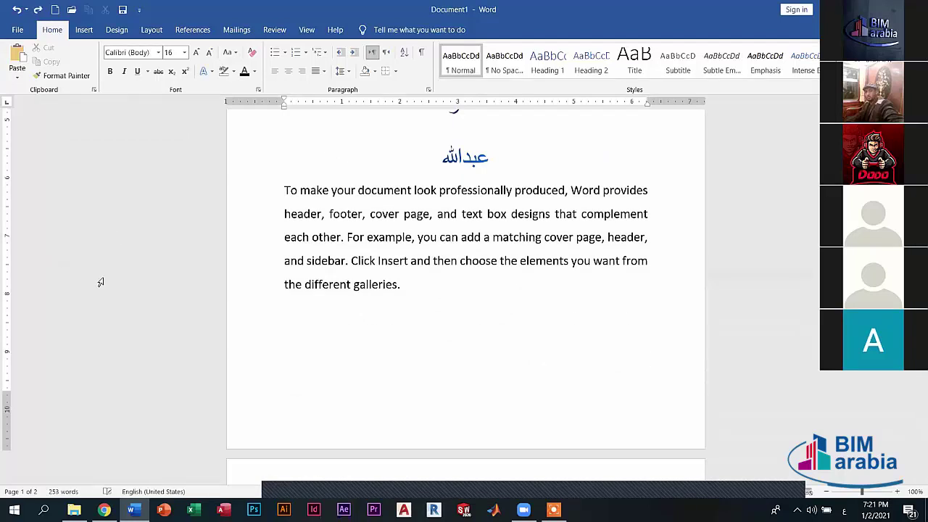
pyautogui.hotkey('alt', 'shift')
# Type the numbered names 1. MOHAMED, AHMED and MONA on separate lines
pyautogui.write('1. ')
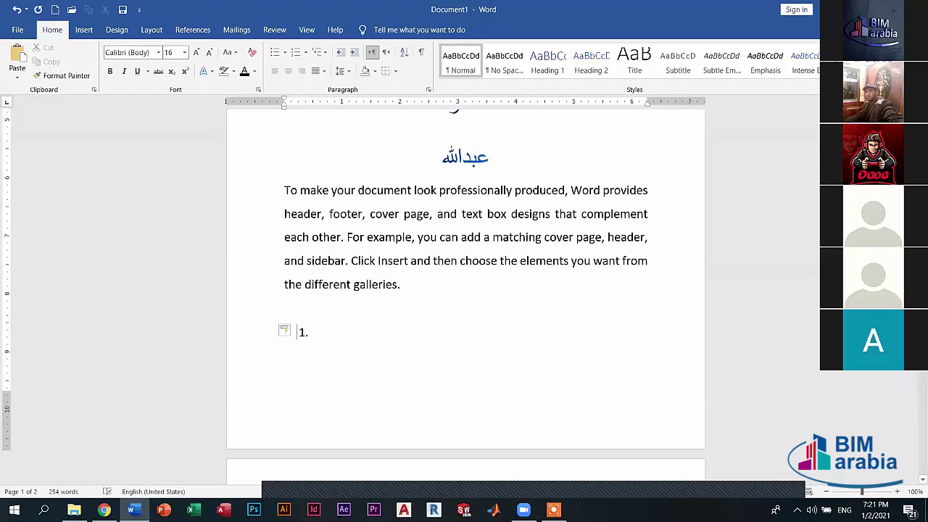
pyautogui.write('MOHA')
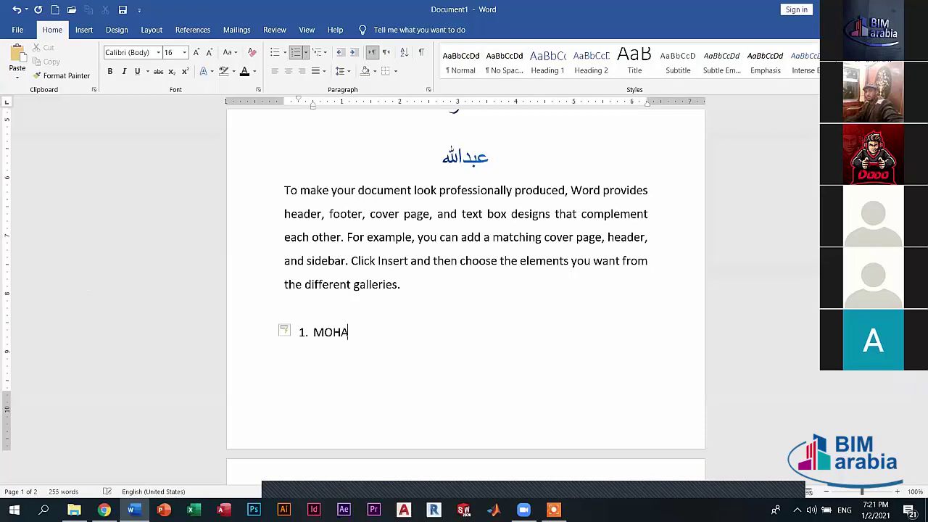
pyautogui.write('MED')
pyautogui.press('Return')
pyautogui.write('AH')
pyautogui.write('MED')
pyautogui.press('Return')
pyautogui.write('MON')
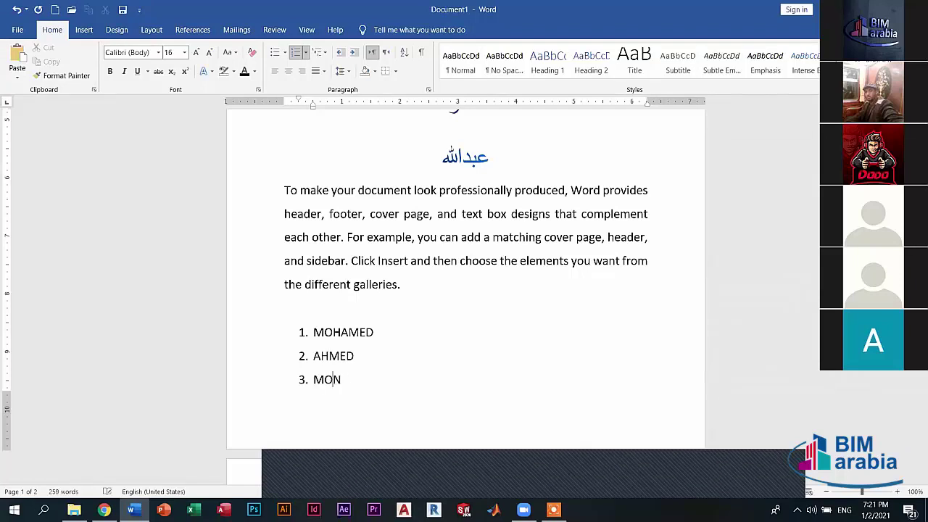
pyautogui.write('A')
# Sort the three selected names alphabetically in ascending order
pyautogui.moveTo(354, 410); pyautogui.dragTo(314, 332)
pyautogui.click(404, 52)
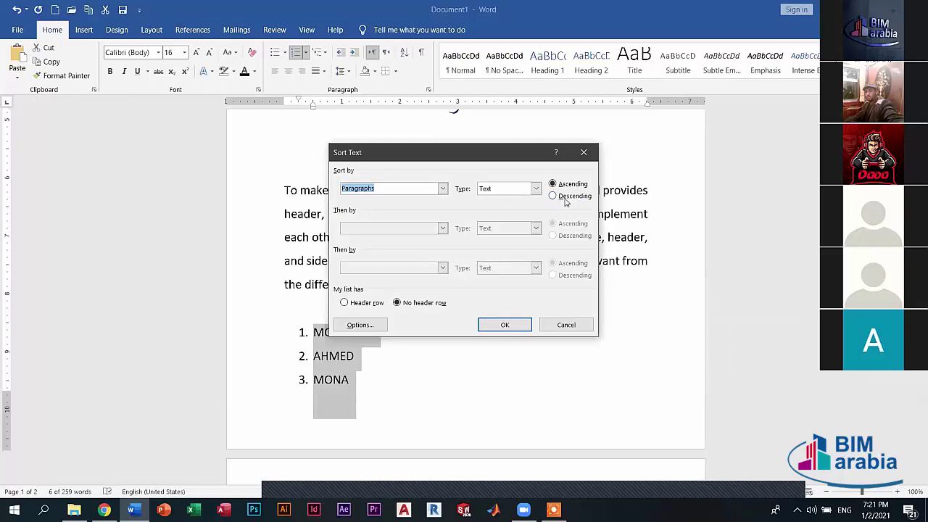
pyautogui.click(565, 199)
pyautogui.click(566, 188)
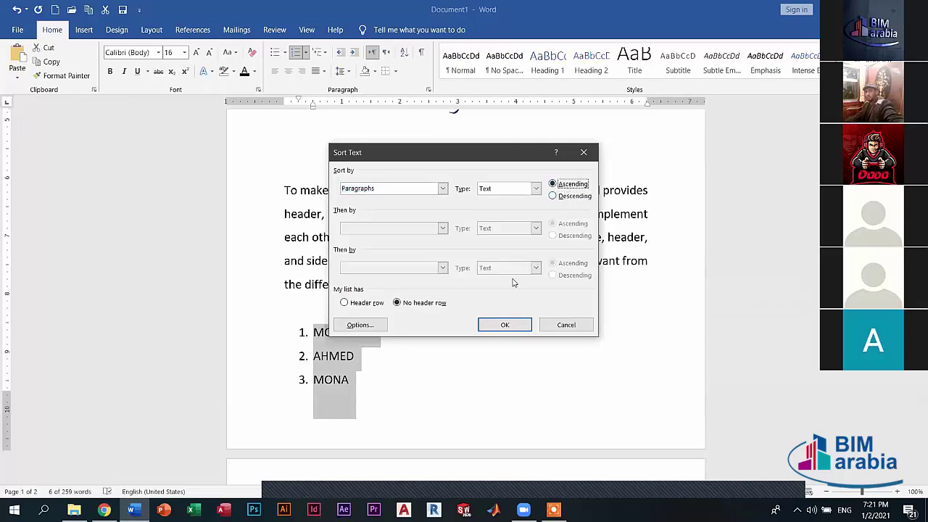
pyautogui.click(505, 325)
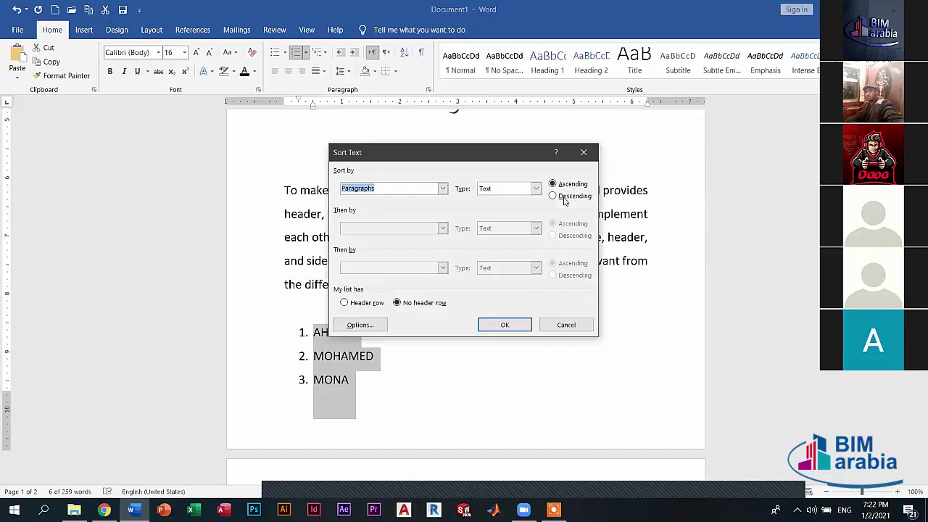
# Re-sort the list descending to MONA, MOHAMED, AHMED and check the first letters
pyautogui.click(553, 195)
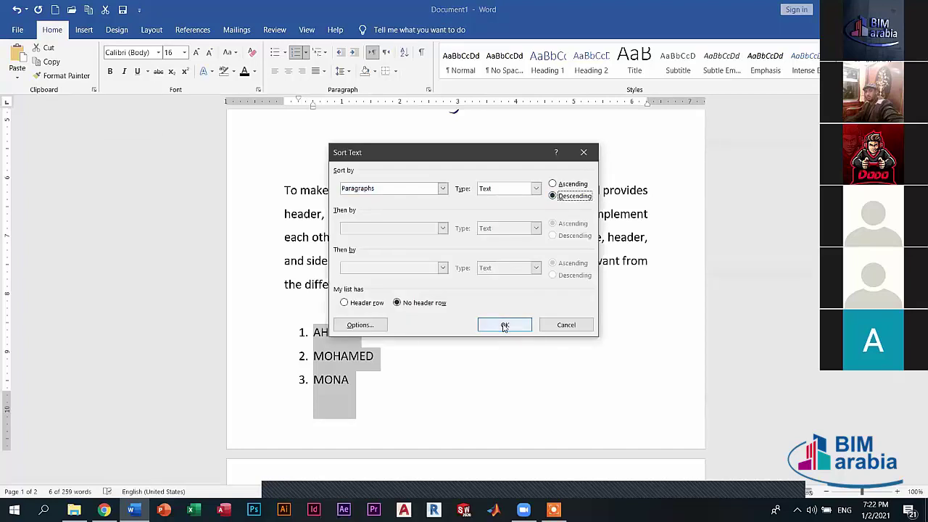
pyautogui.click(504, 326)
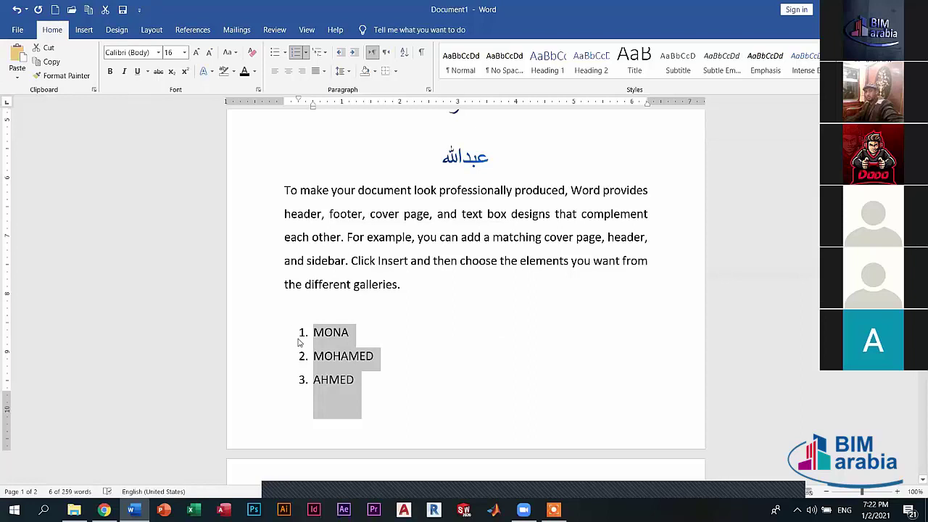
pyautogui.click(357, 379)
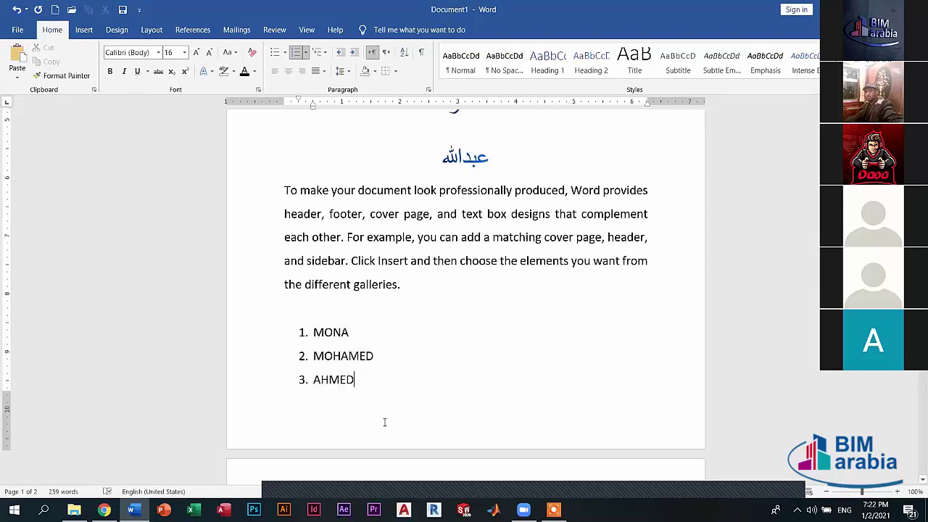
pyautogui.moveTo(314, 356); pyautogui.dragTo(323, 357)
pyautogui.click(324, 356)
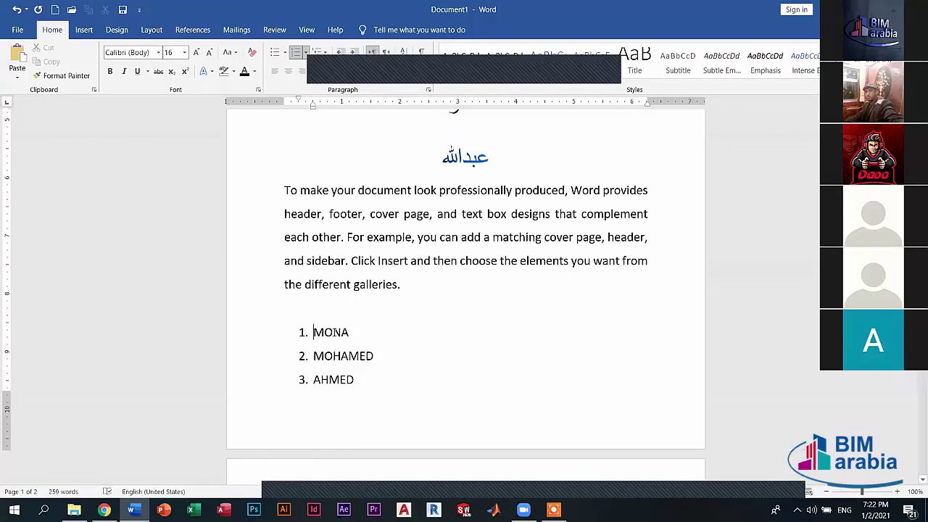
pyautogui.moveTo(314, 332); pyautogui.dragTo(335, 335)
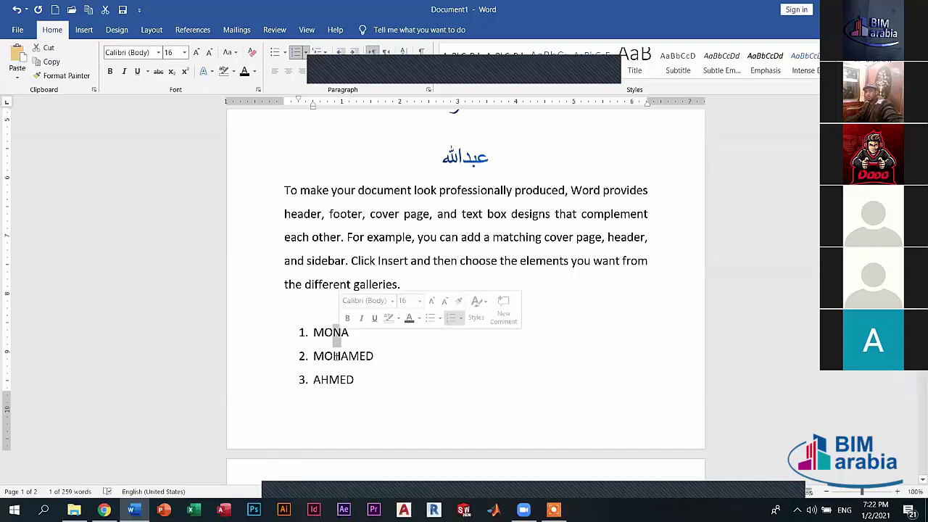
pyautogui.click(400, 384)
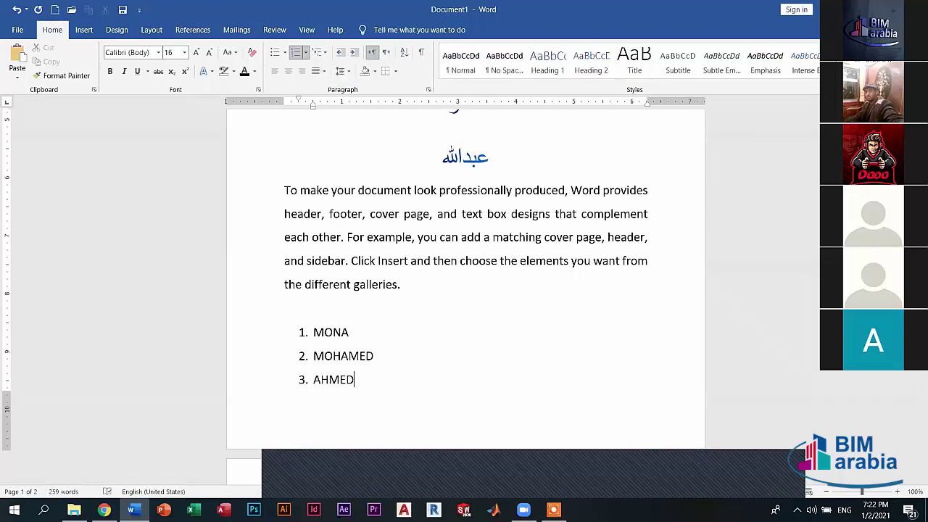
pyautogui.press('super+d')
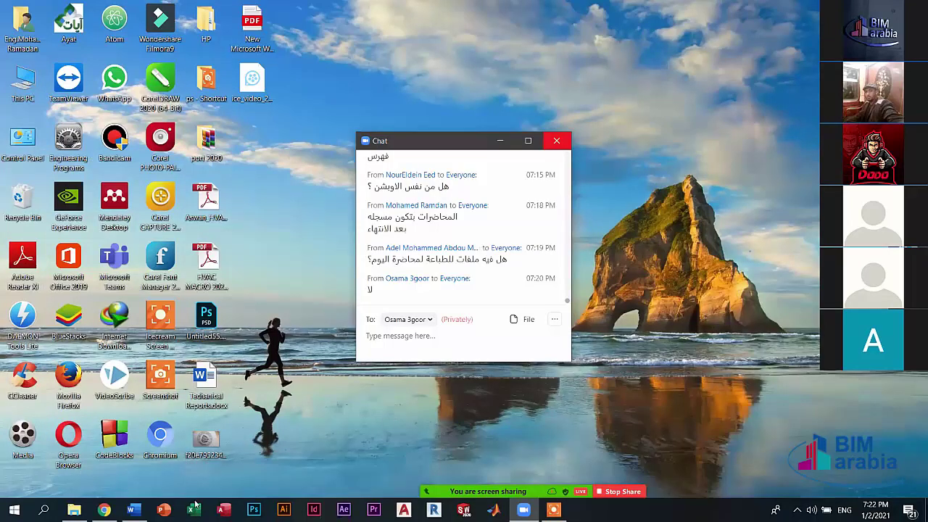
pyautogui.press('super+d')
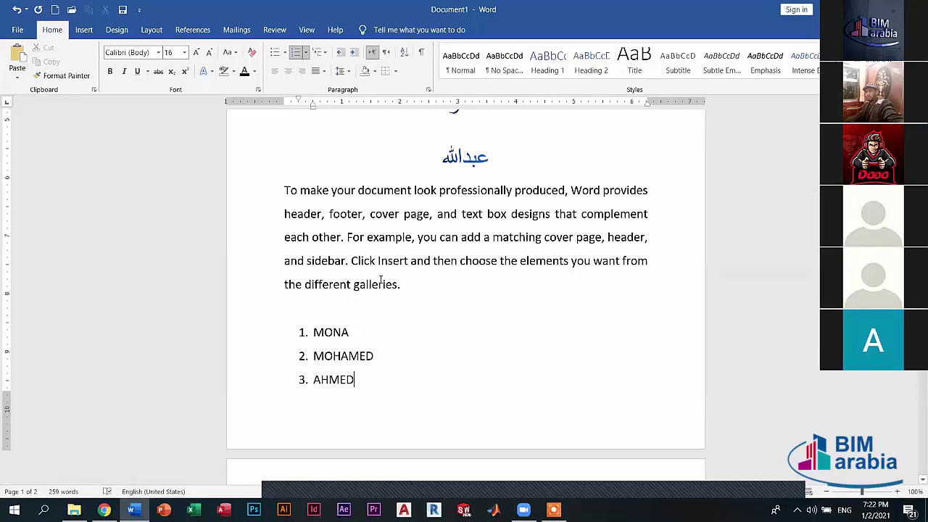
pyautogui.doubleClick(110, 242)
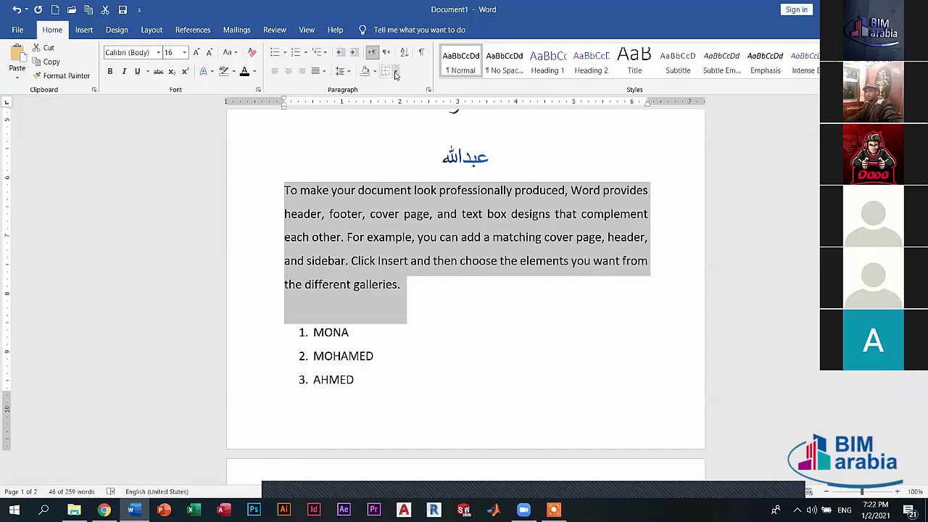
pyautogui.click(394, 72)
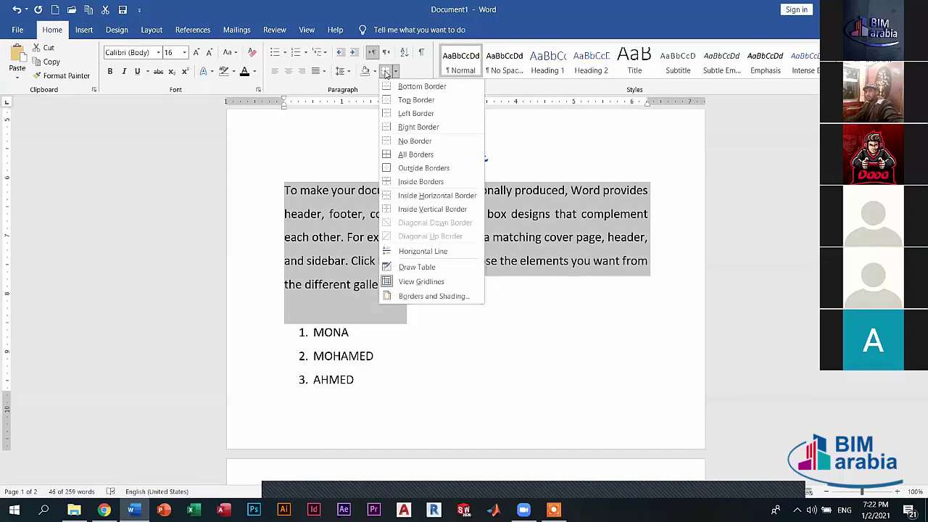
pyautogui.click(386, 73)
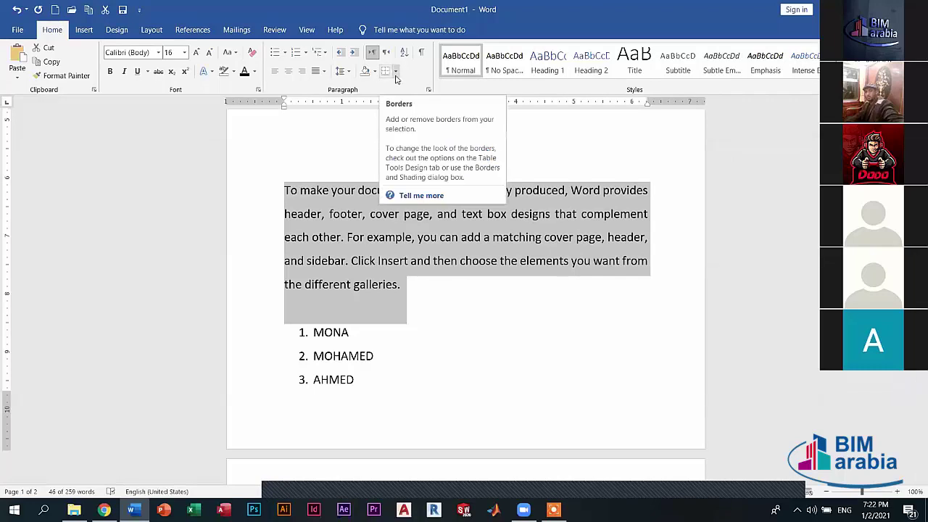
pyautogui.click(400, 284)
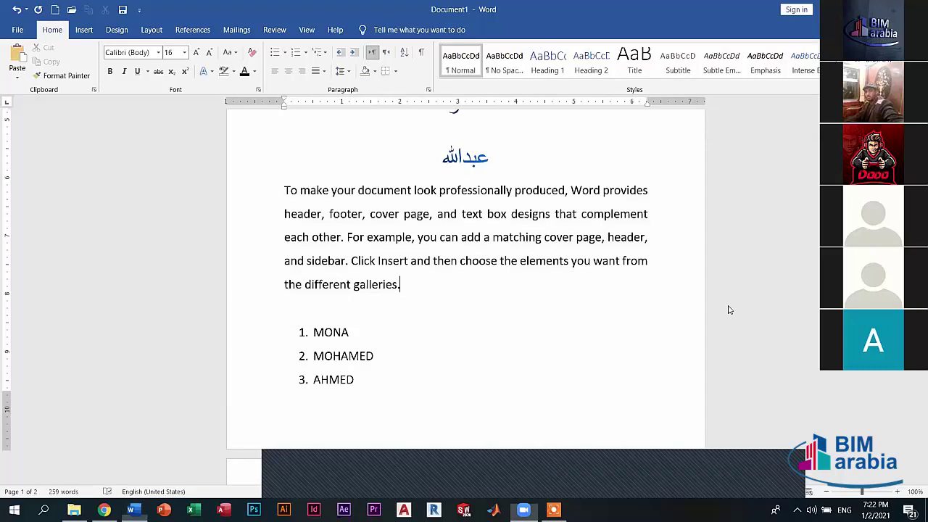
pyautogui.press('super+d')
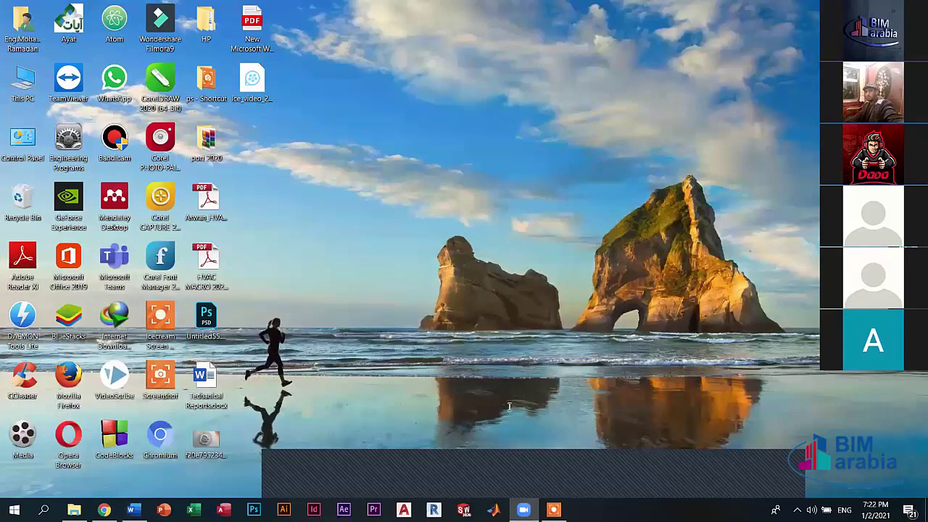
pyautogui.press('super+d')
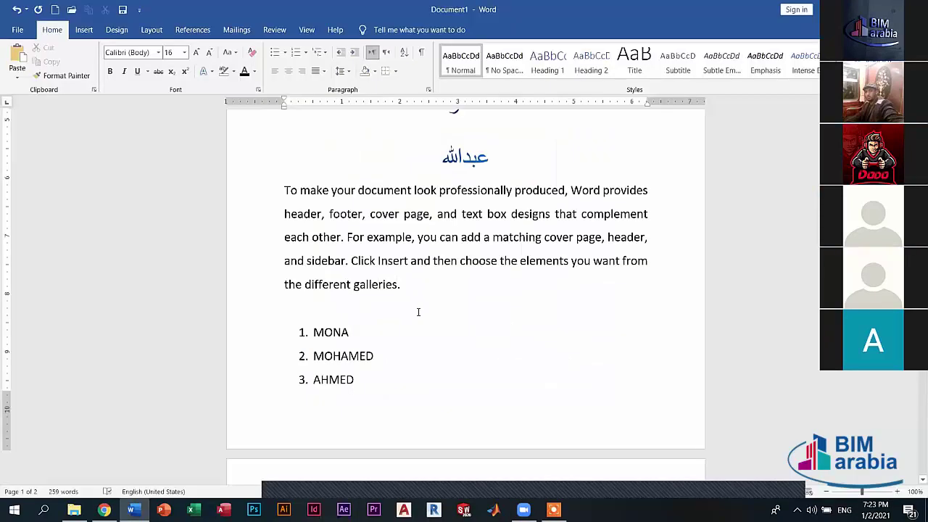
pyautogui.moveTo(418, 293); pyautogui.dragTo(257, 196)
pyautogui.press('Up')
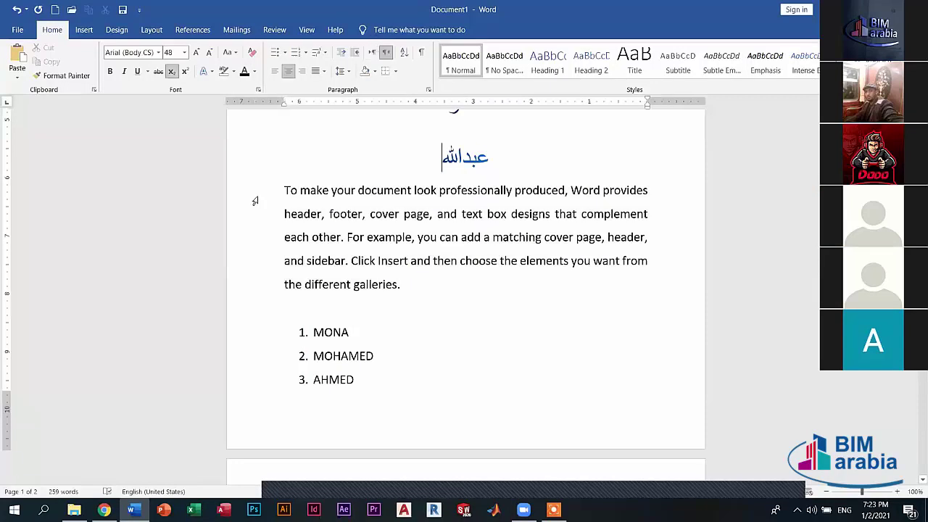
# Select the English paragraph and browse the border options without applying one
pyautogui.click(404, 291)
pyautogui.tripleClick(285, 248)
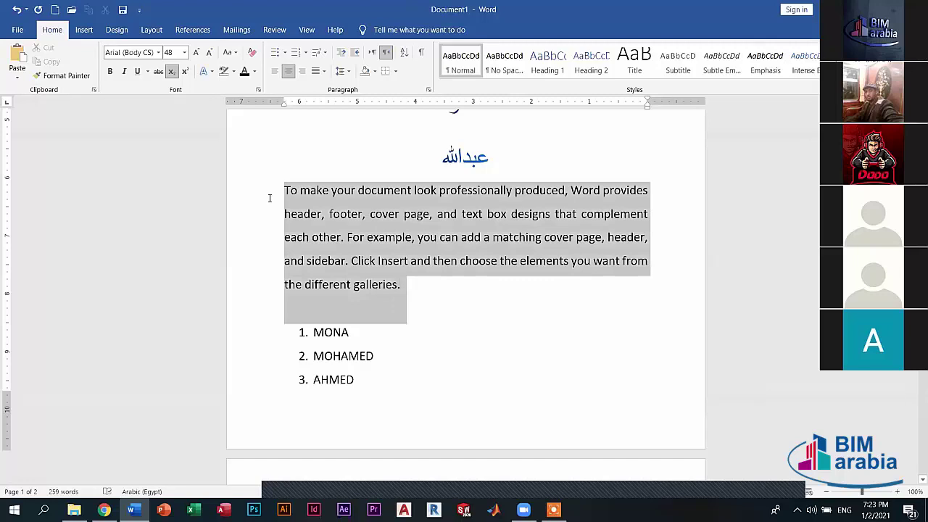
pyautogui.click(418, 287)
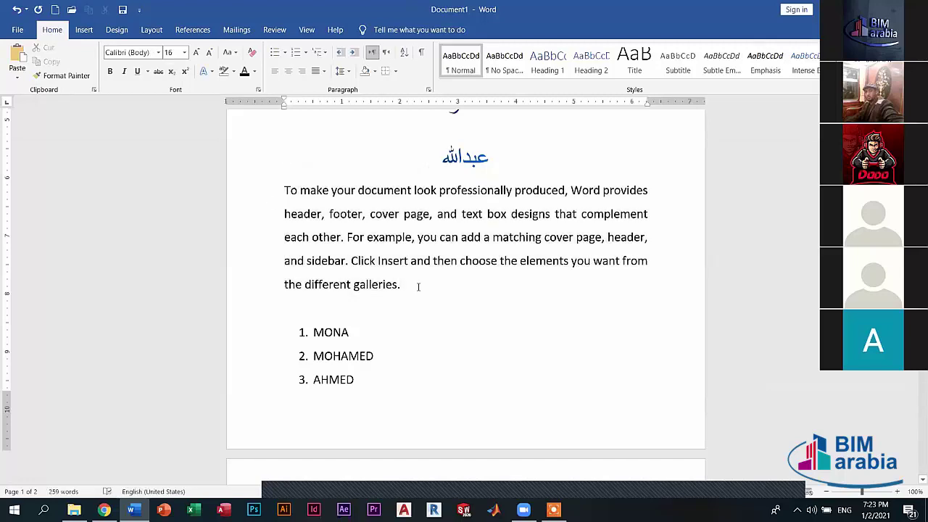
pyautogui.doubleClick(282, 208)
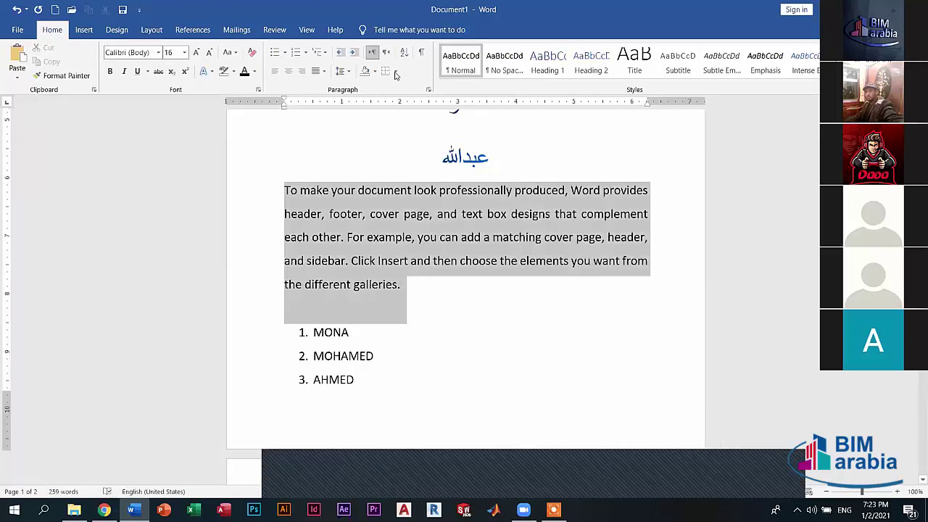
pyautogui.press('Up')
pyautogui.click(395, 71)
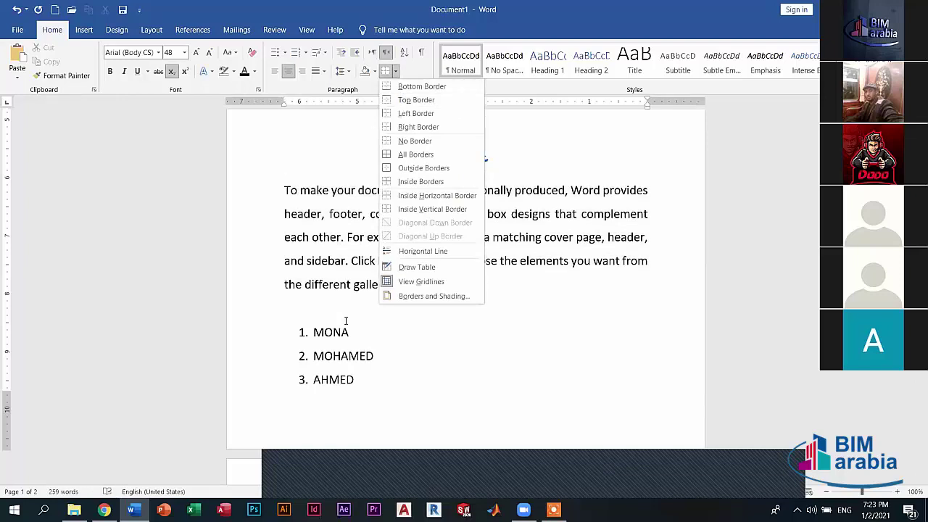
pyautogui.click(398, 289)
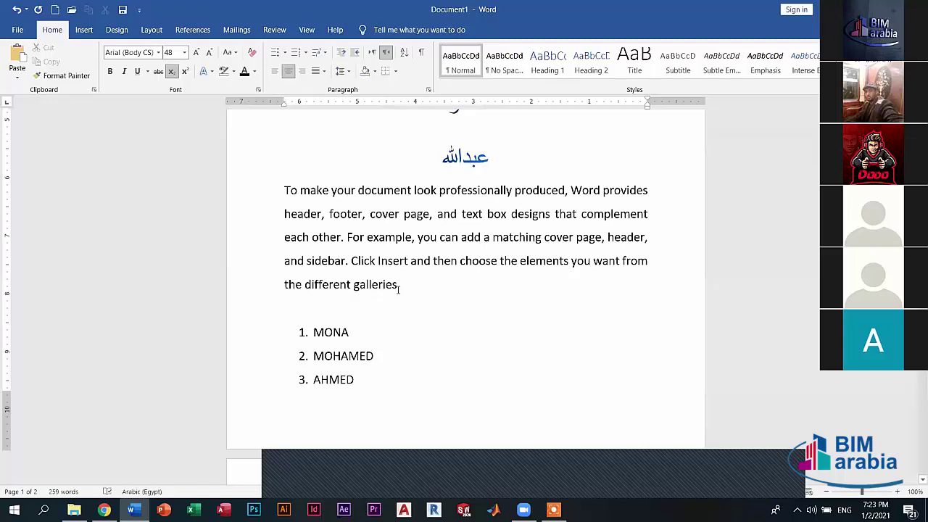
# Give the English paragraph a bottom border, then replace it with borders on all sides
pyautogui.tripleClick(398, 289)
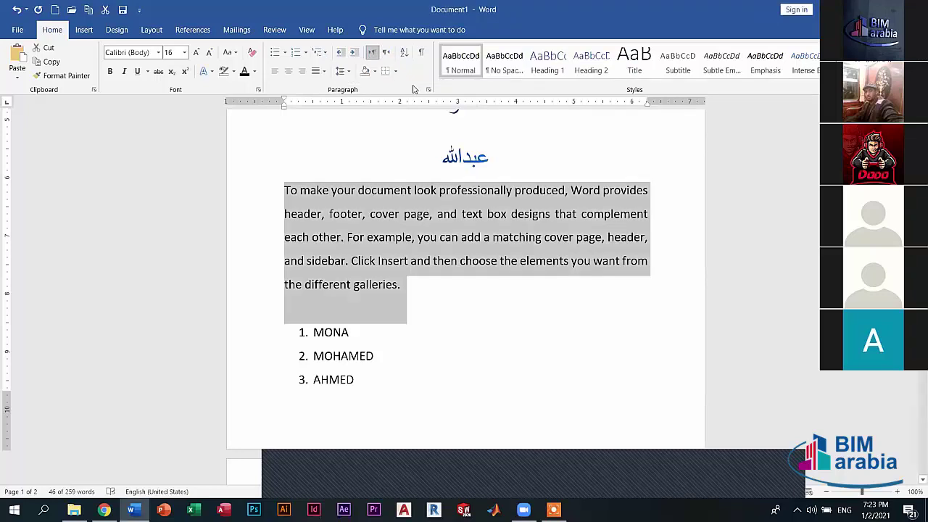
pyautogui.click(395, 70)
pyautogui.click(414, 86)
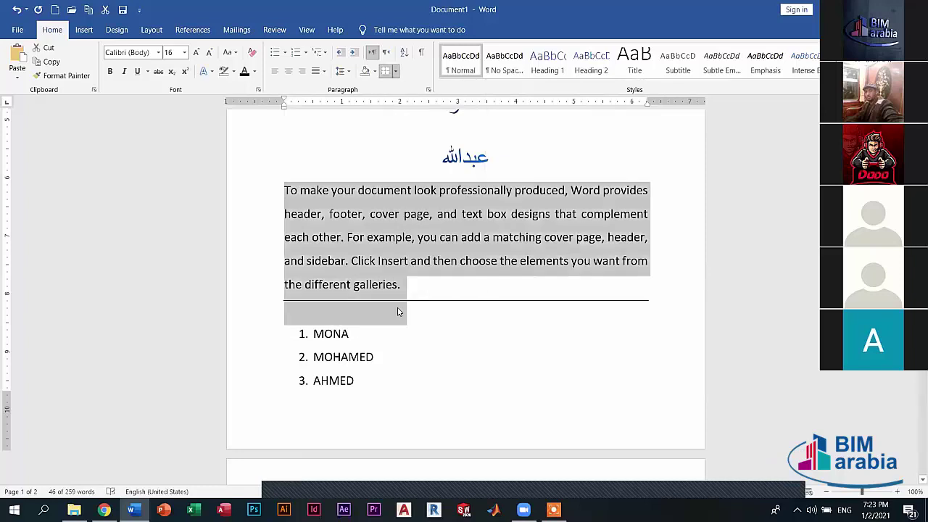
pyautogui.click(396, 72)
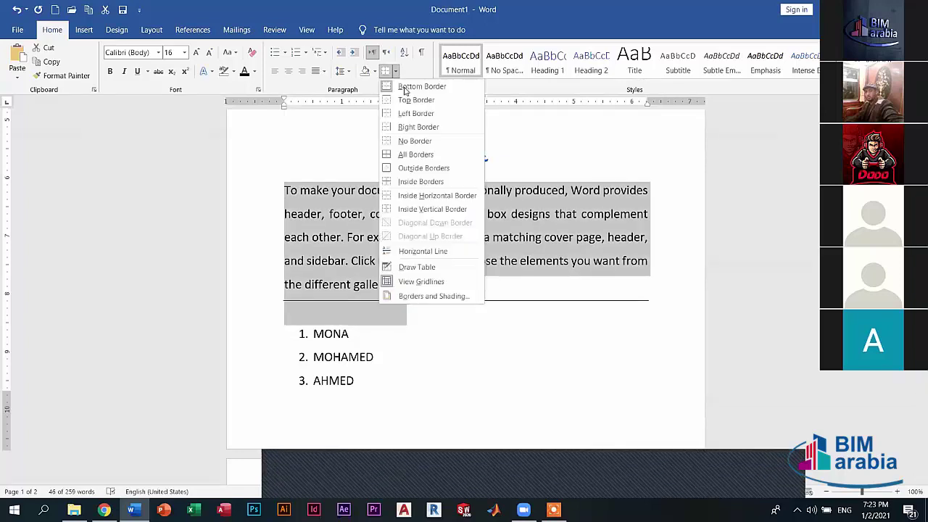
pyautogui.click(398, 76)
pyautogui.click(395, 72)
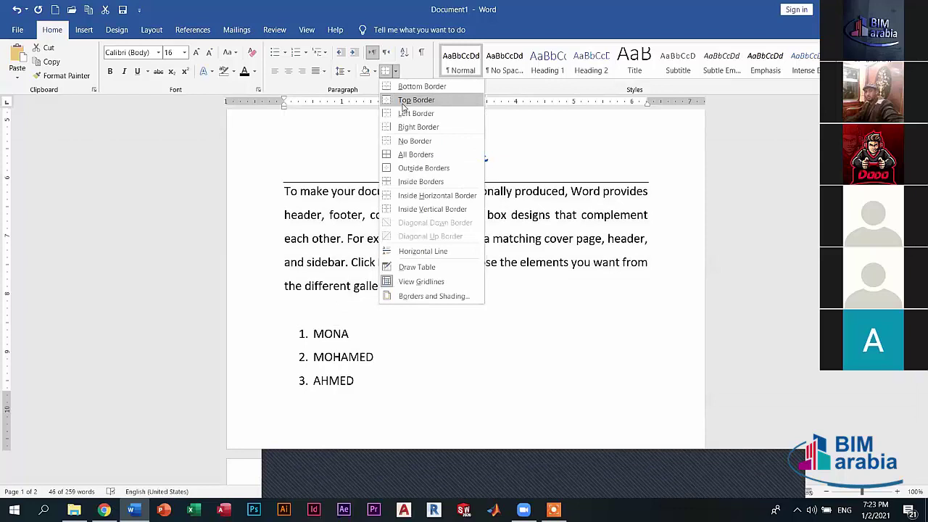
pyautogui.click(403, 105)
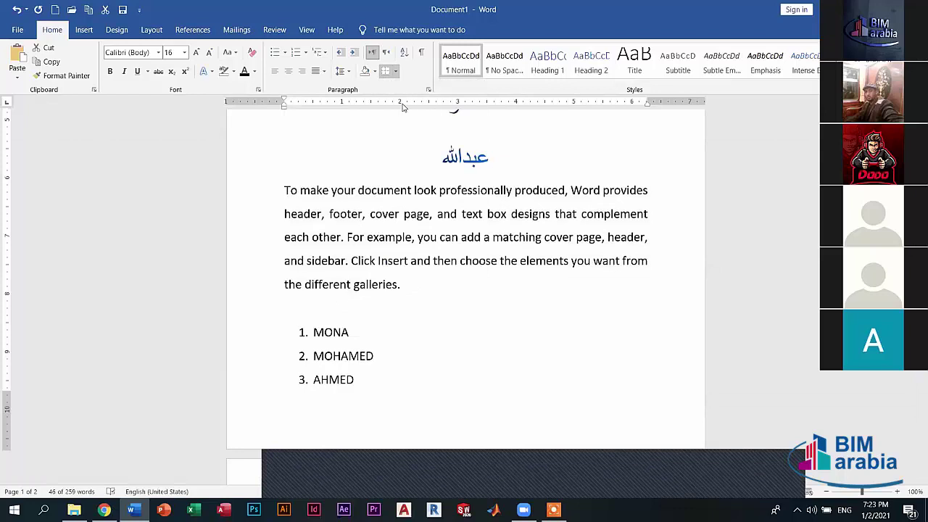
pyautogui.click(396, 72)
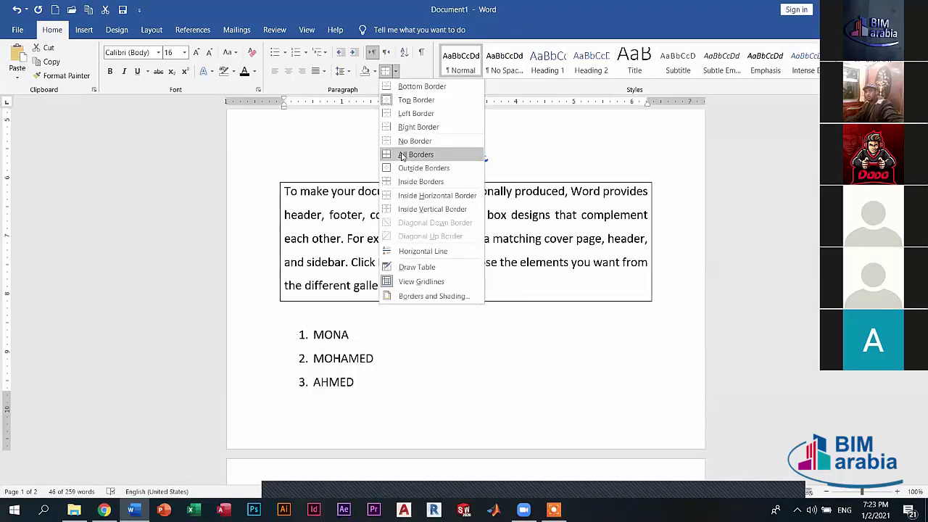
pyautogui.click(402, 157)
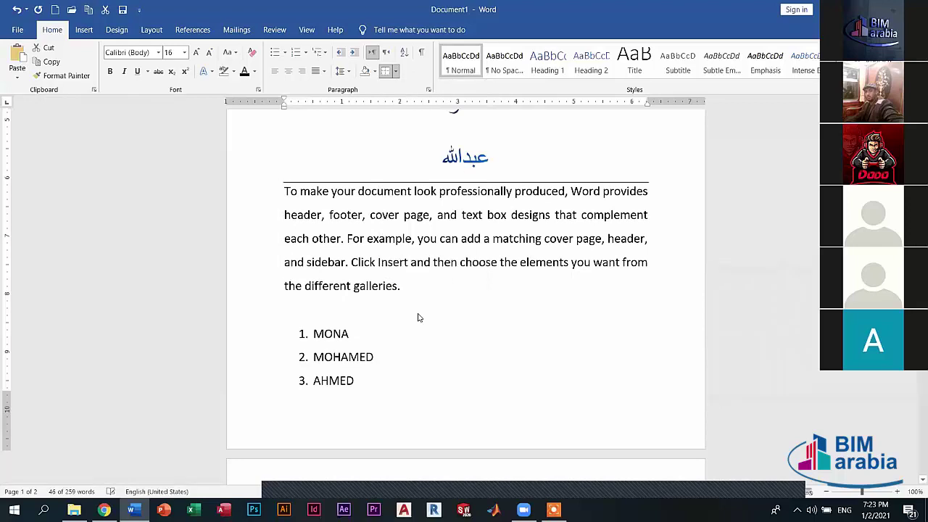
# Reselect the paragraph and Arabic heading, browsing border options without applying any
pyautogui.moveTo(416, 290); pyautogui.dragTo(261, 186)
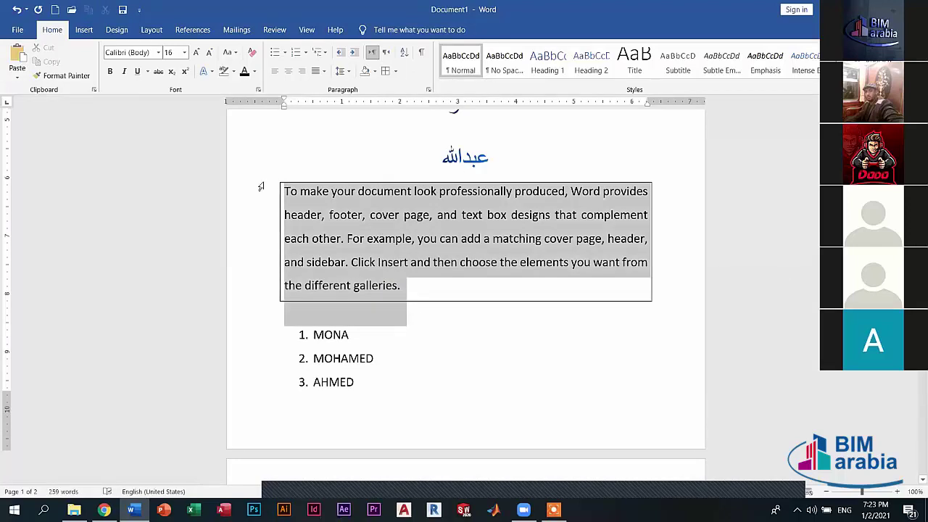
pyautogui.click(395, 71)
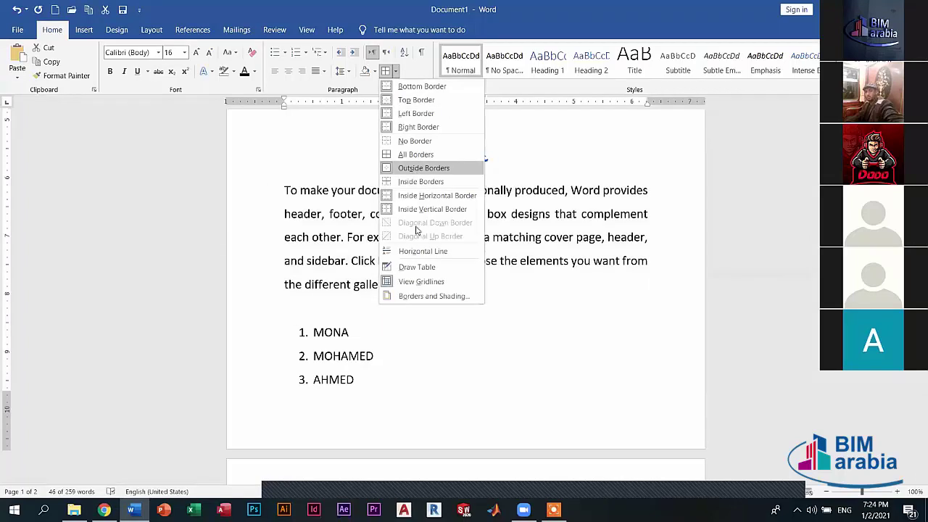
pyautogui.press('Escape')
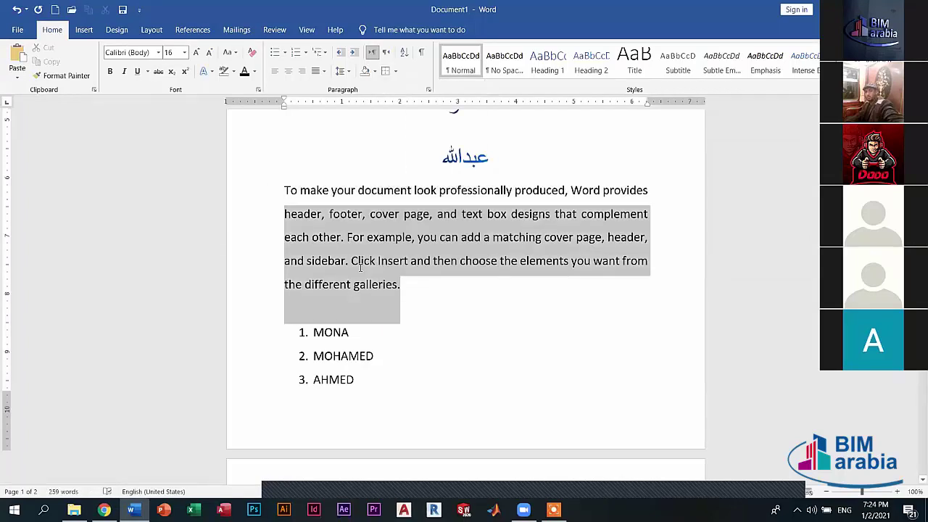
pyautogui.moveTo(420, 276); pyautogui.dragTo(285, 184)
pyautogui.press('Left')
pyautogui.press('Up')
pyautogui.click(395, 71)
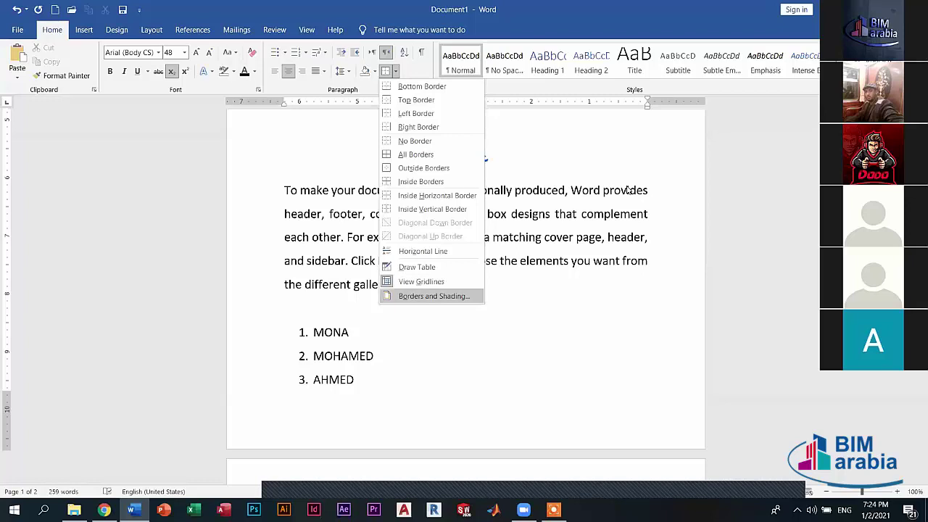
pyautogui.click(50, 205)
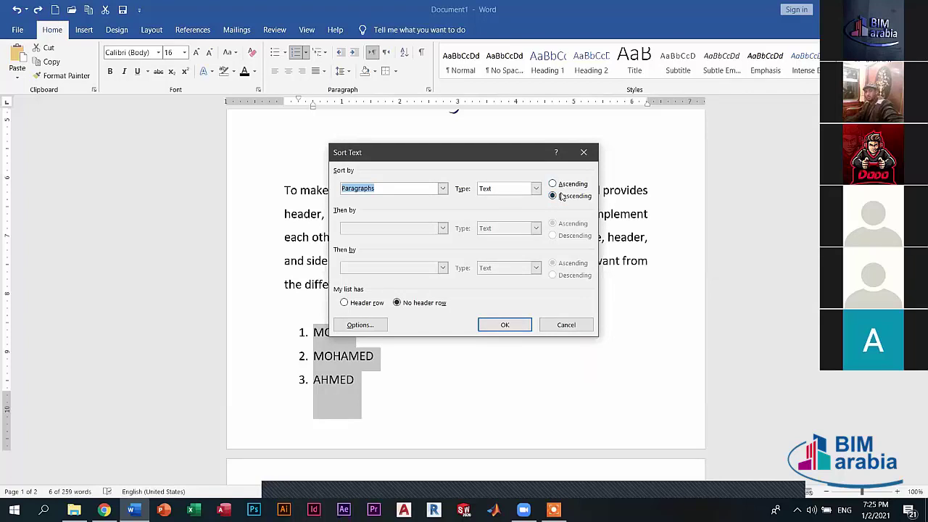
# Sort the name list in ascending order
pyautogui.click(564, 184)
pyautogui.click(561, 197)
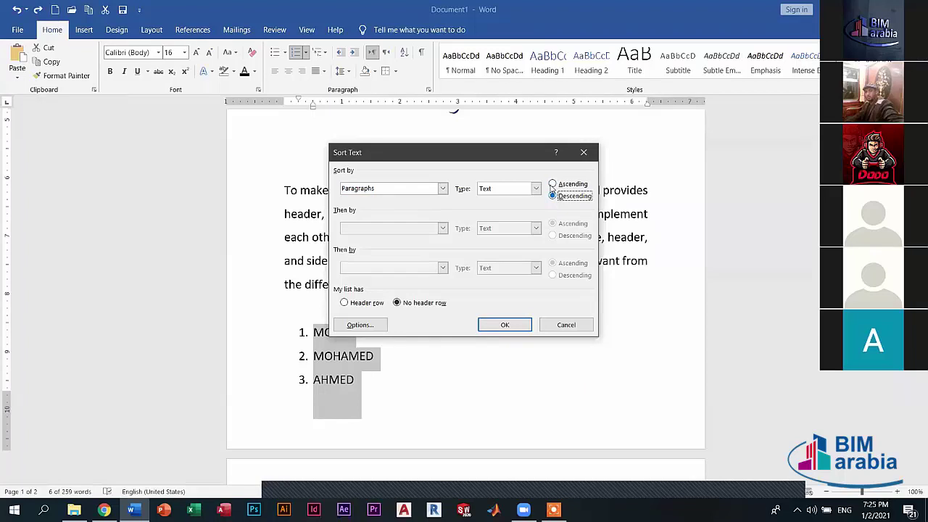
pyautogui.click(553, 185)
pyautogui.click(477, 326)
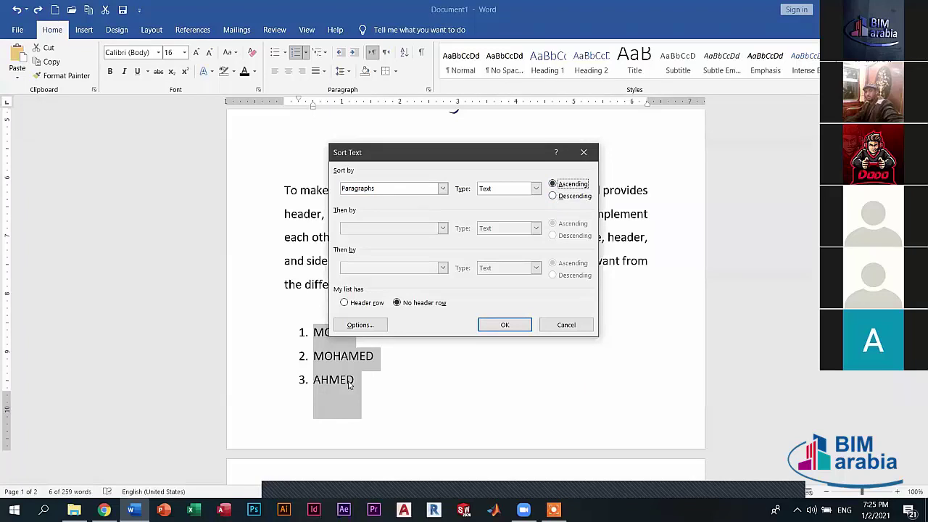
pyautogui.click(350, 380)
# Reselect all three names and re-sort them descending as MONA, MOHAMED, AHMED
pyautogui.hotkey('shift', 'Left')
pyautogui.hotkey('shift', 'Left')
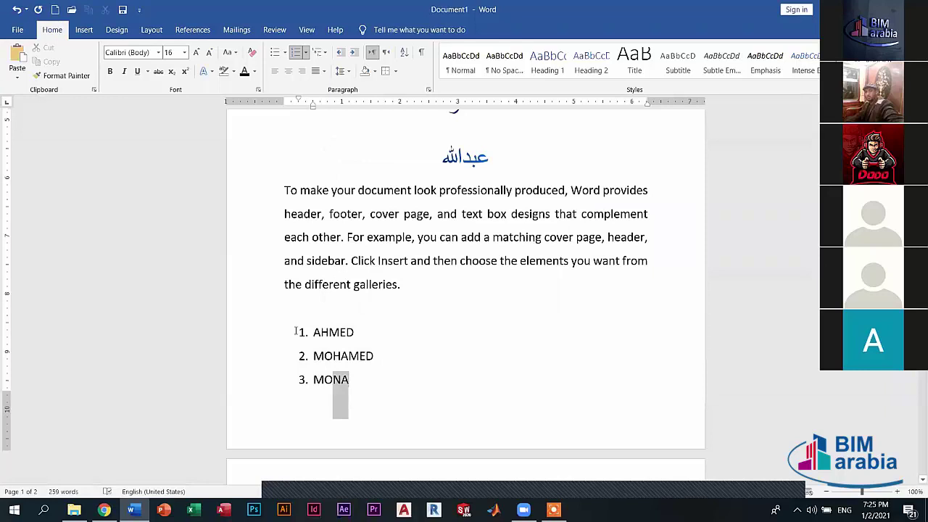
pyautogui.hotkey('shift', 'Up')
pyautogui.hotkey('shift', 'Up')
pyautogui.hotkey('shift', 'Home')
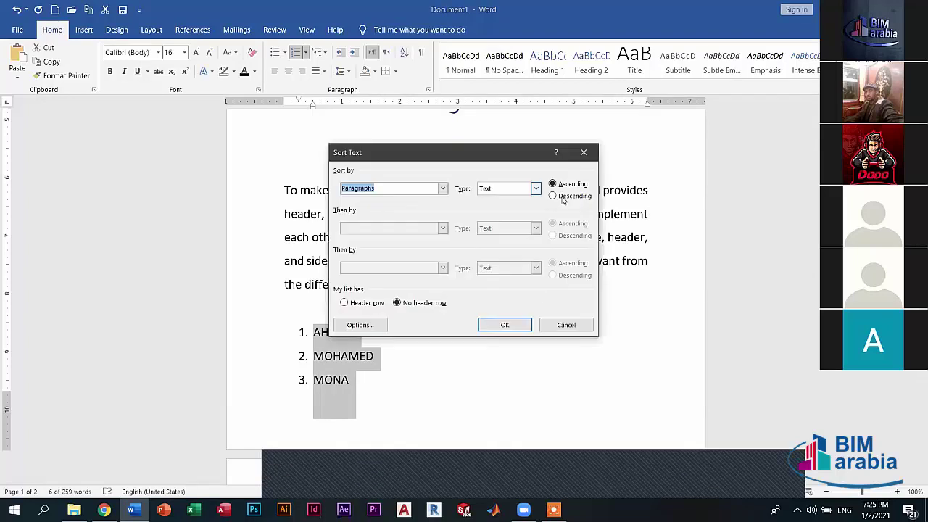
pyautogui.click(562, 197)
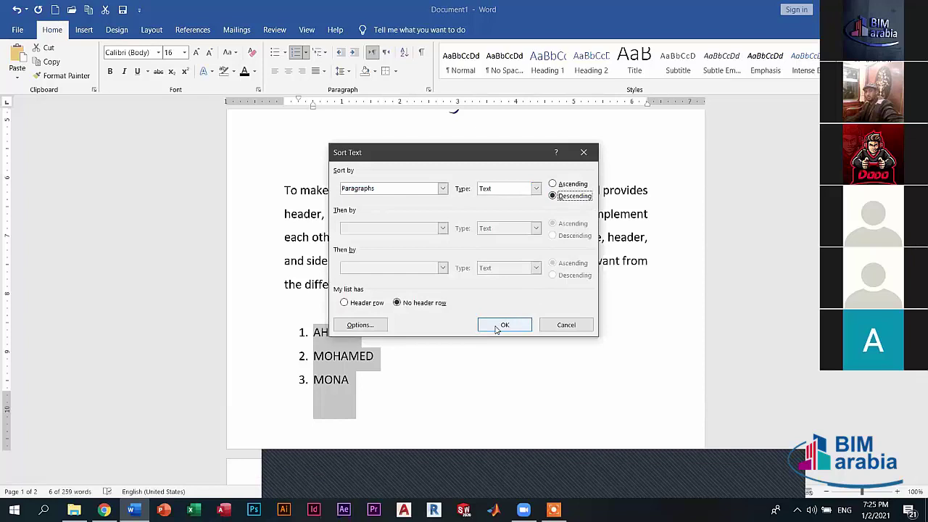
pyautogui.press('Return')
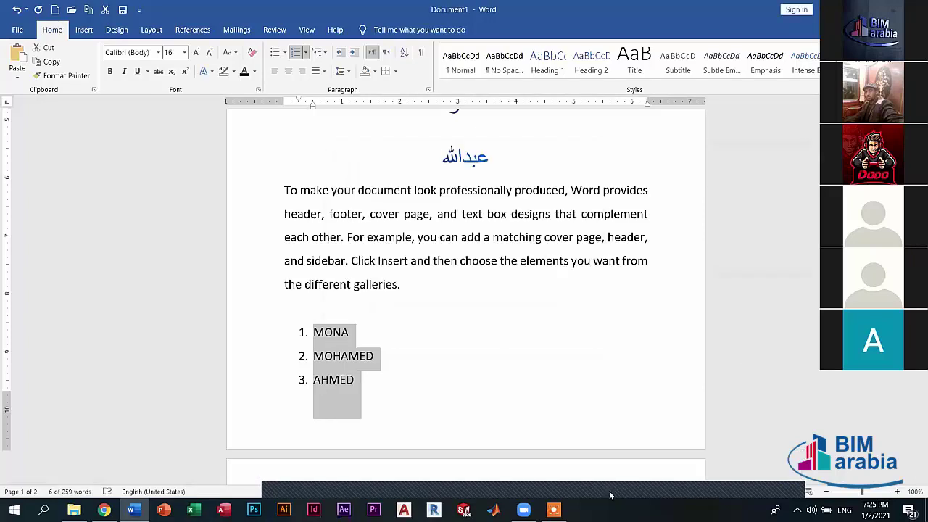
pyautogui.press('super+d')
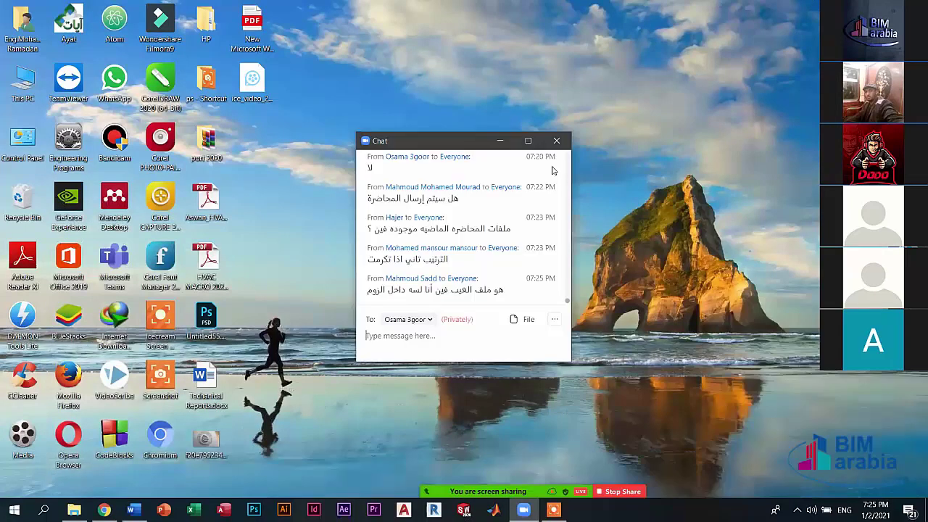
pyautogui.press('super+d')
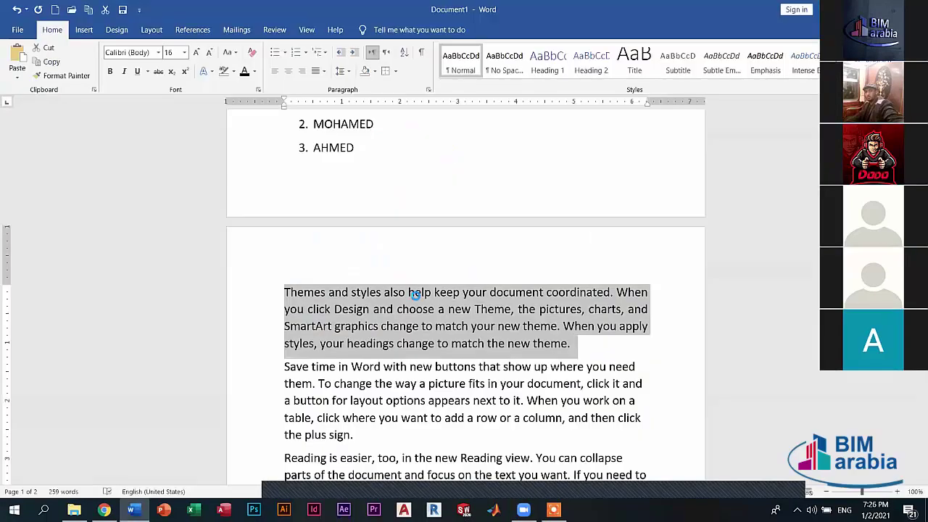
# Give the 'Themes and styles' paragraph a plain box border via Alt+H, B, O
pyautogui.hotkey('alt', 'h')
pyautogui.press('b')
pyautogui.press('o')
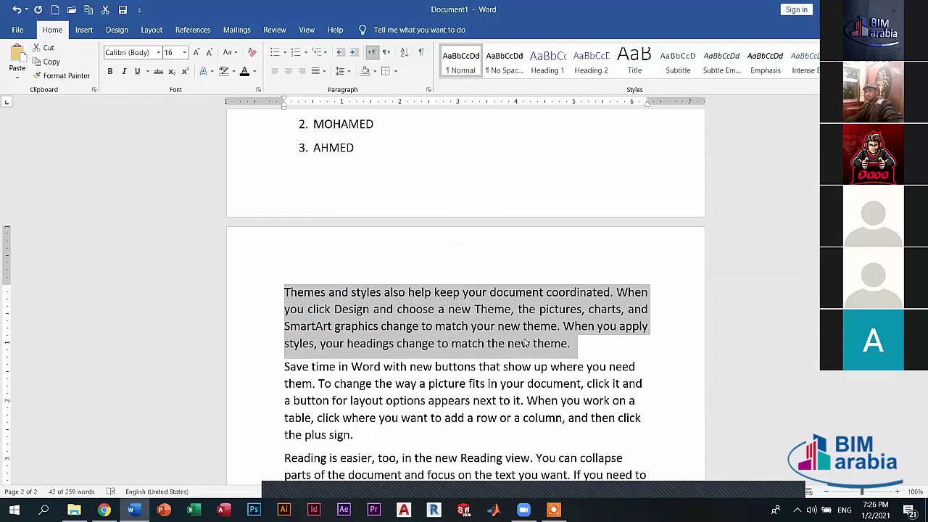
pyautogui.hotkey('alt', 'x')
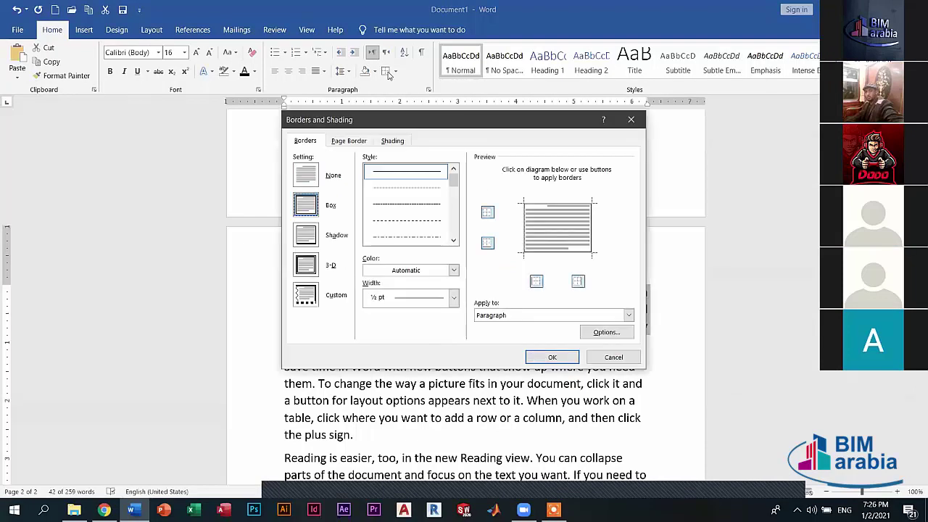
pyautogui.press('Return')
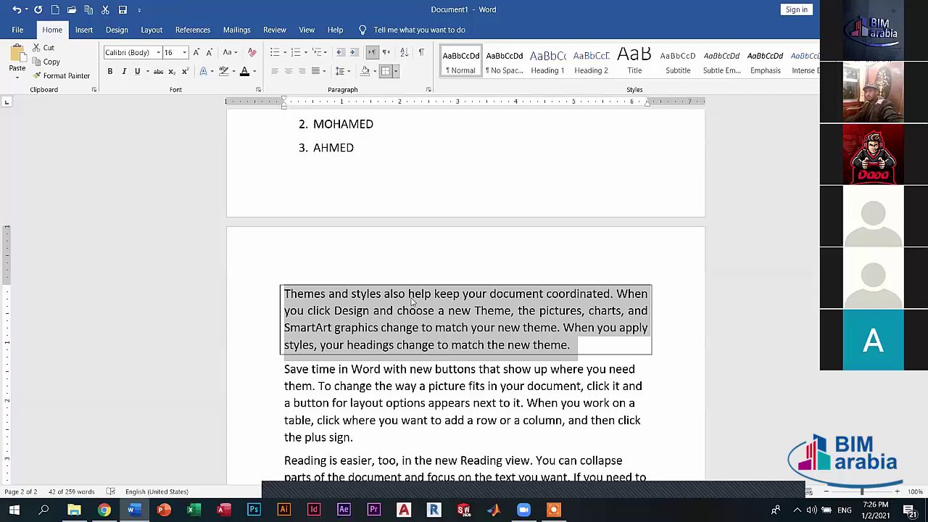
pyautogui.hotkey('alt', 'h')
pyautogui.press('b')
pyautogui.press('Escape')
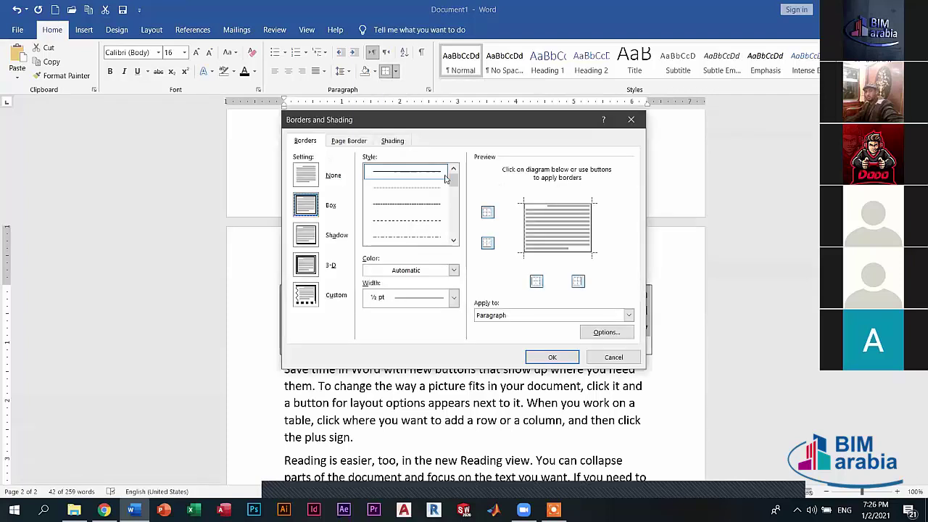
# Change the box border to a thick solid blue line, 4½ pt wide
pyautogui.moveTo(453, 183); pyautogui.dragTo(454, 196)
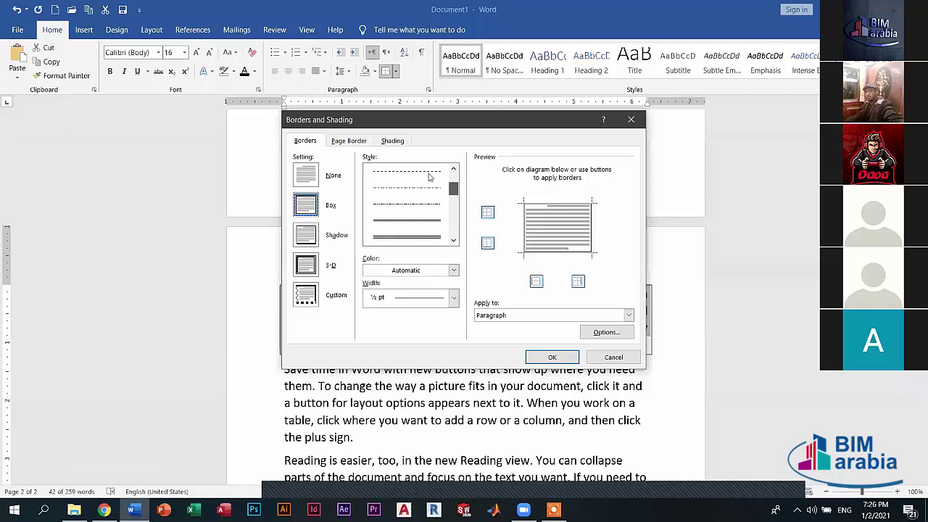
pyautogui.click(406, 236)
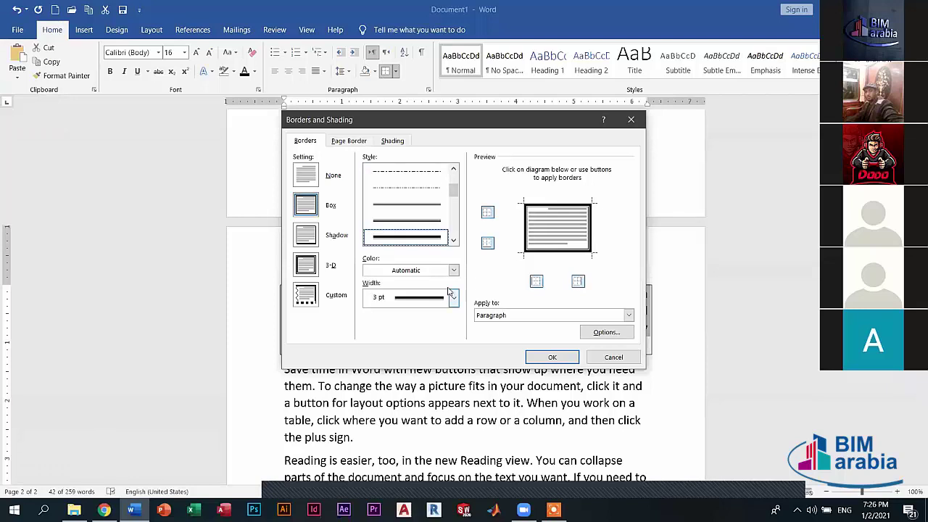
pyautogui.click(453, 270)
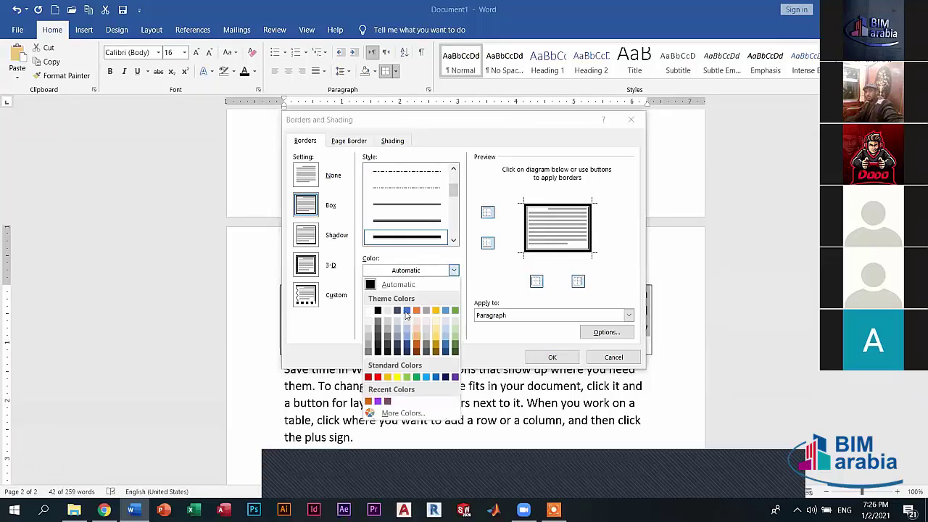
pyautogui.click(406, 310)
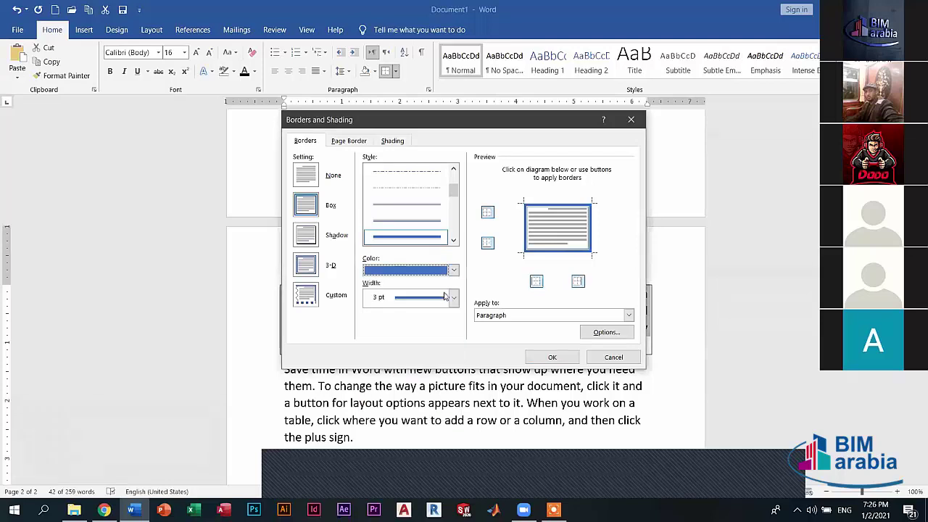
pyautogui.click(453, 297)
pyautogui.click(406, 433)
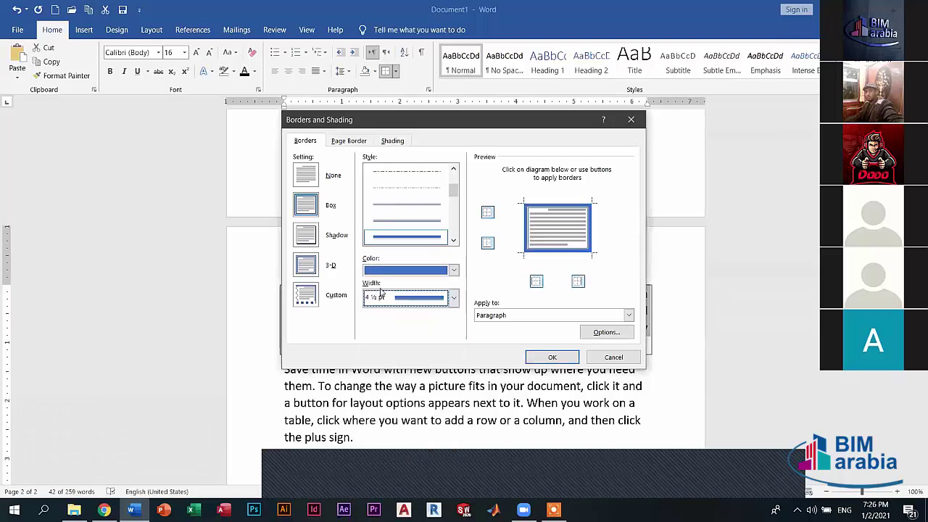
pyautogui.click(544, 358)
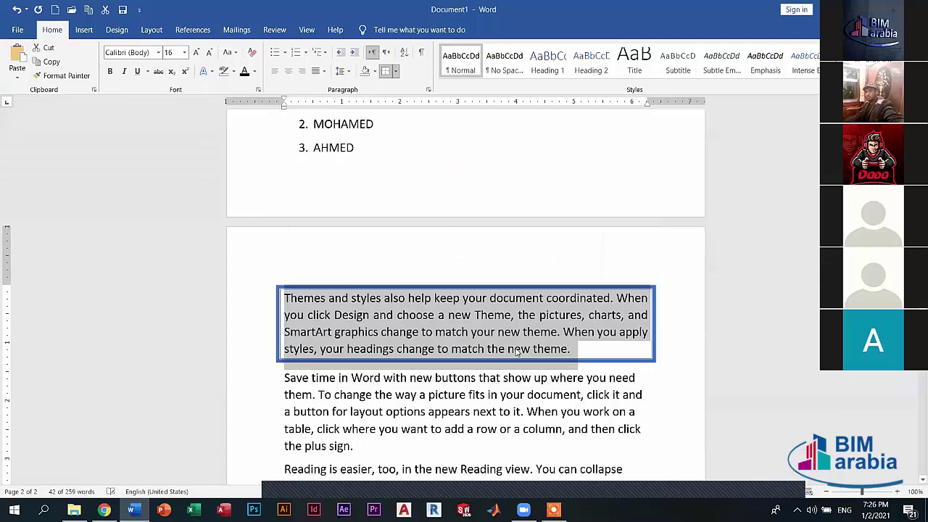
# Reselect the bordered paragraph and minimize Word to the desktop
pyautogui.click(367, 311)
pyautogui.tripleClick(402, 298)
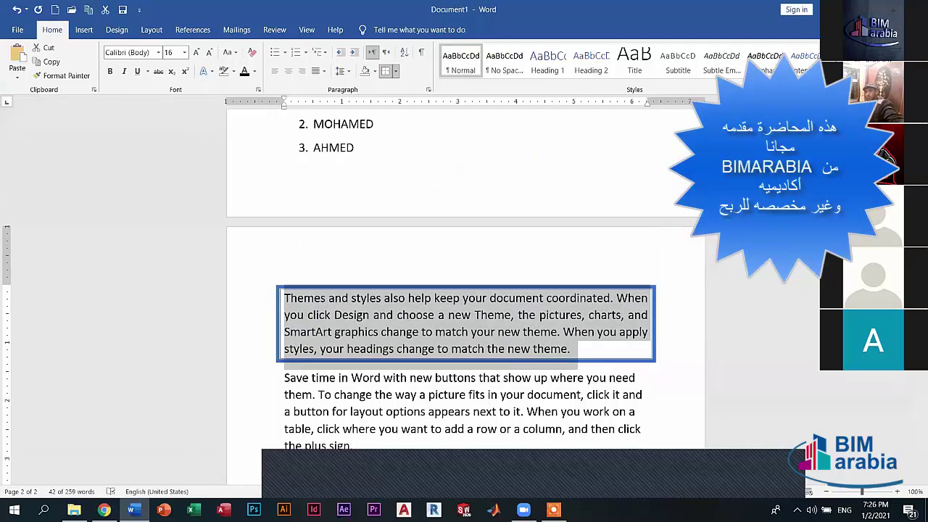
pyautogui.press('super+Down')
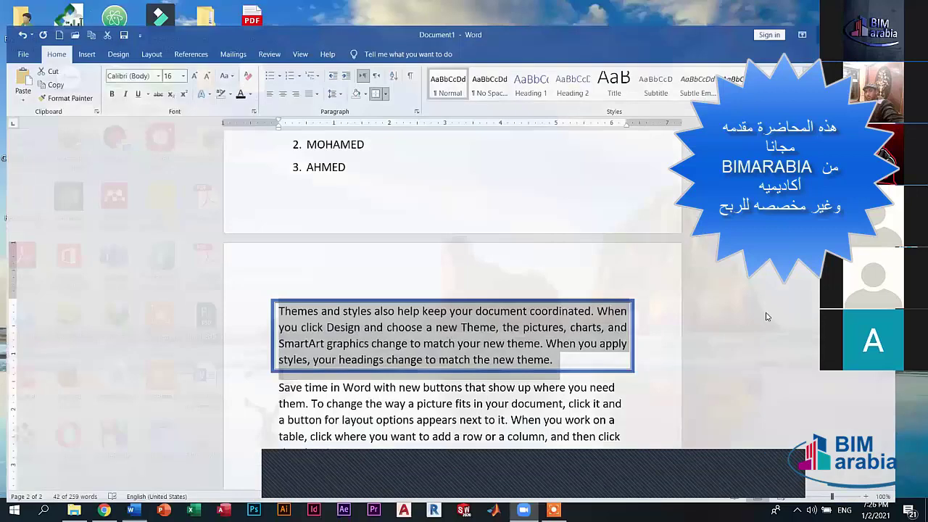
pyautogui.press('super+Down')
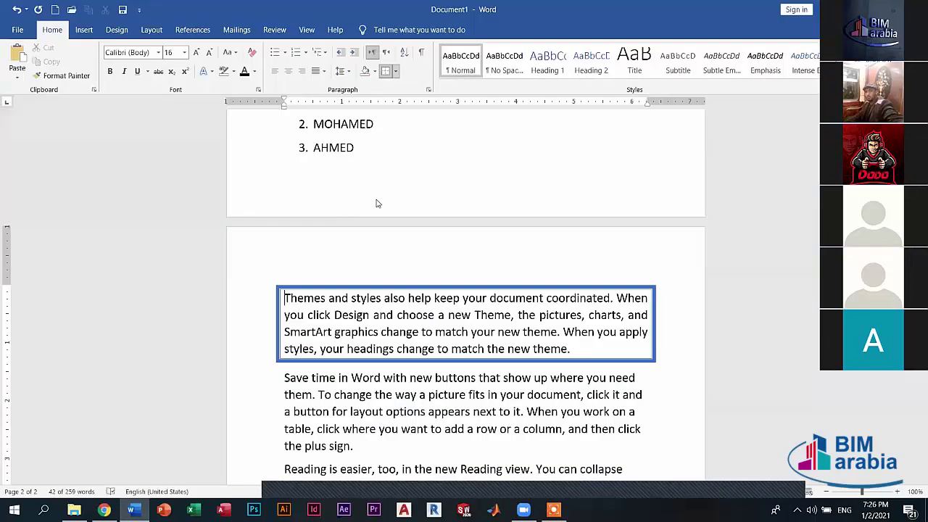
# Switch the paragraph's border to the Shadow setting, applied to the paragraph
pyautogui.click(395, 70)
pyautogui.click(438, 297)
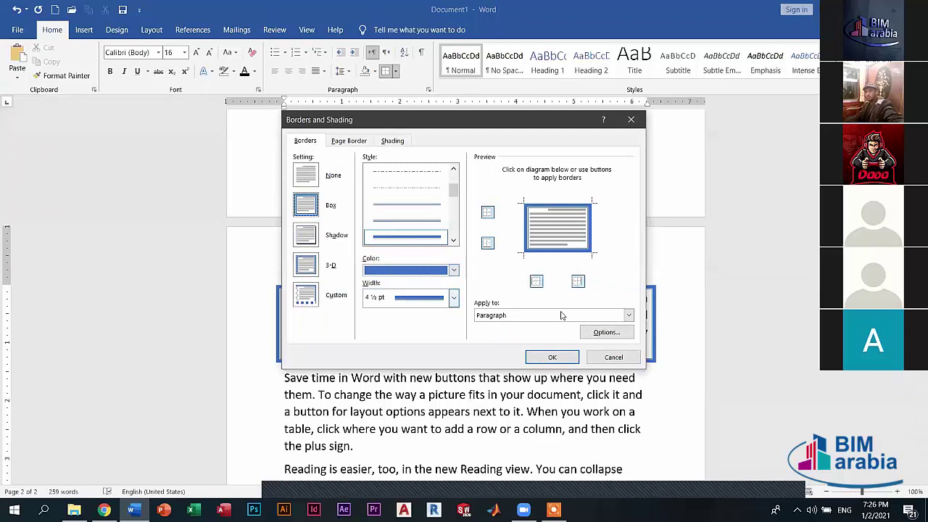
pyautogui.click(517, 314)
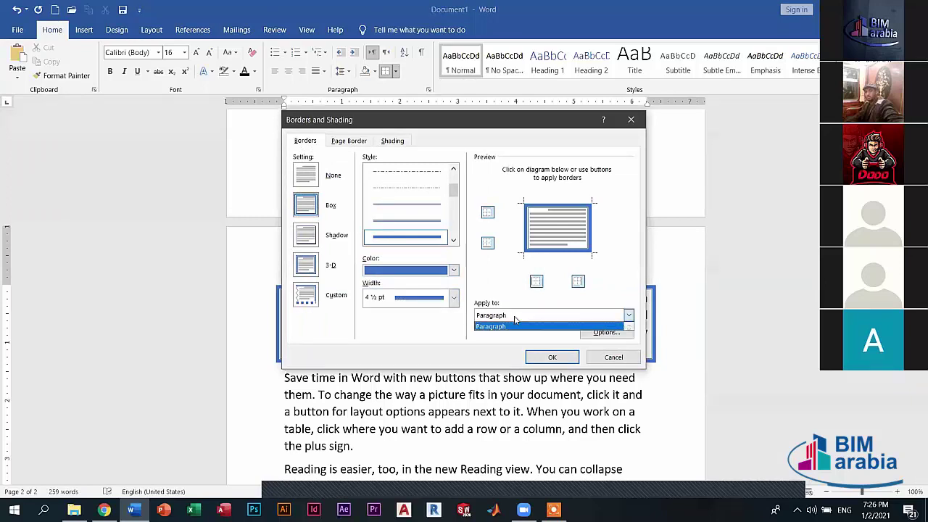
pyautogui.click(518, 326)
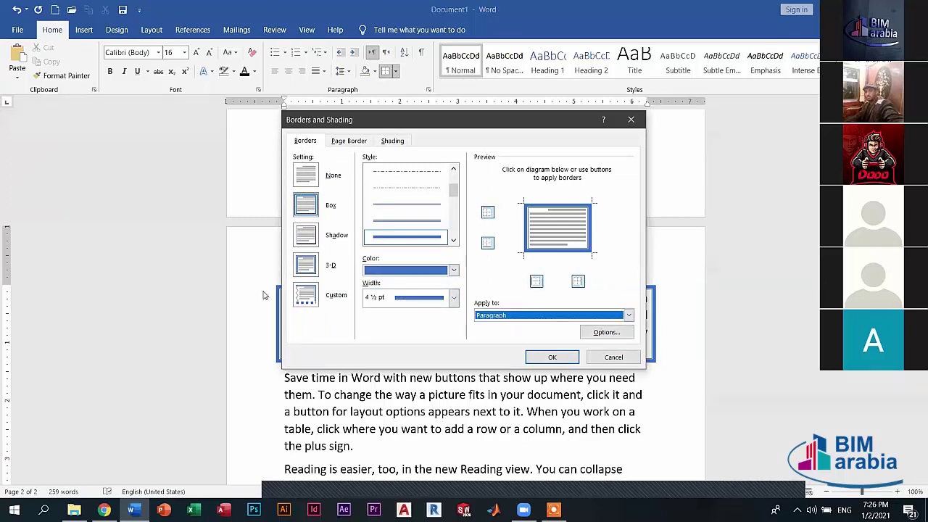
pyautogui.click(336, 237)
pyautogui.click(552, 358)
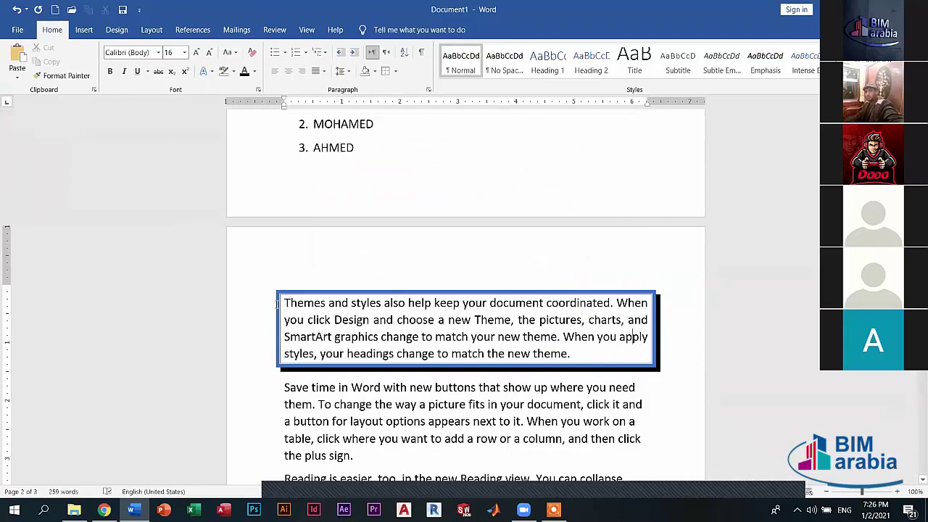
# Change the shadow border's line to the 3 pt double-line style and reselect the paragraph
pyautogui.doubleClick(277, 304)
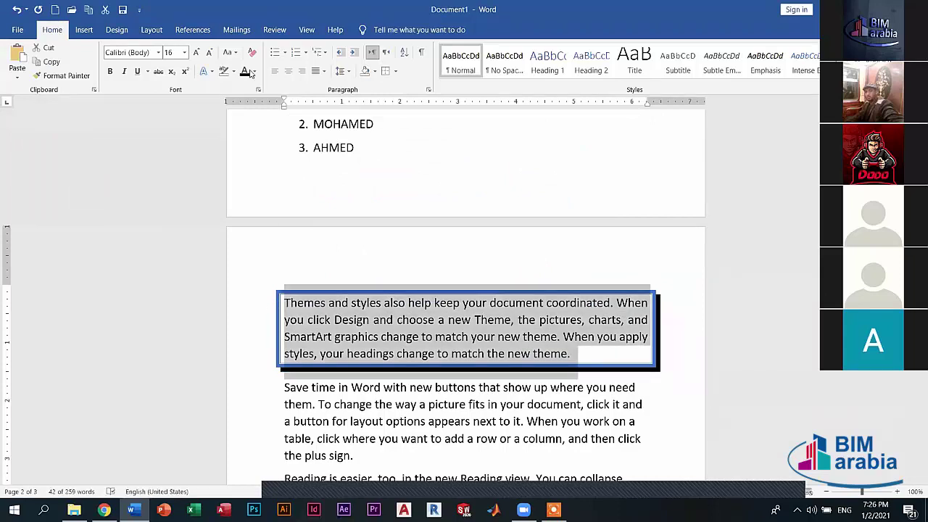
pyautogui.click(395, 71)
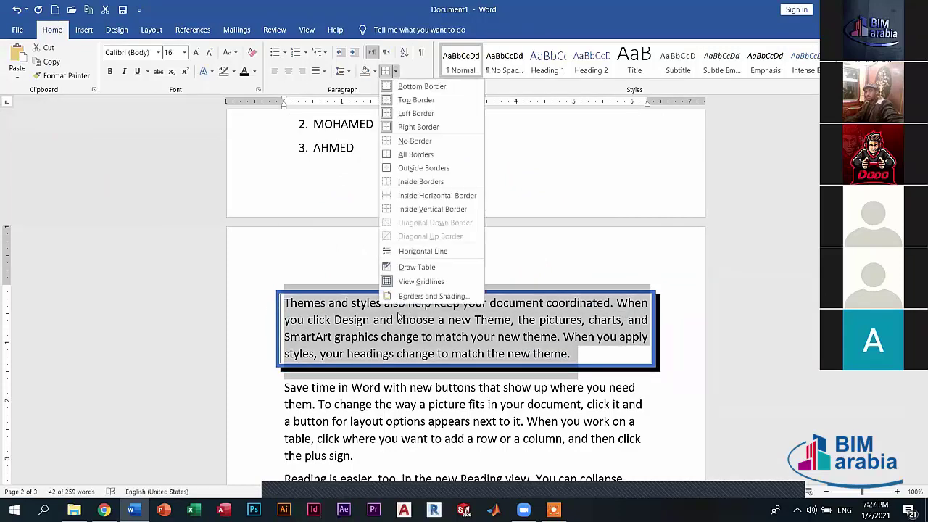
pyautogui.click(413, 296)
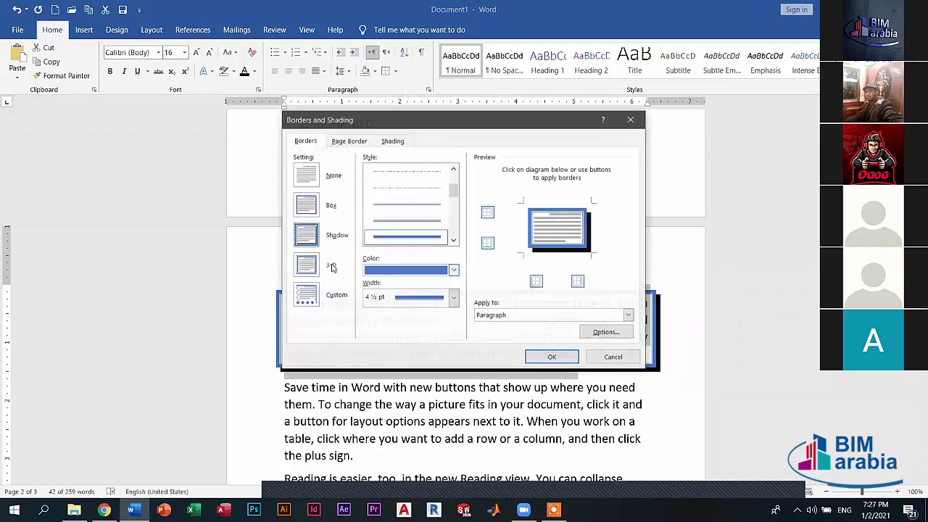
pyautogui.click(332, 267)
pyautogui.scroll(-3, 411, 210)
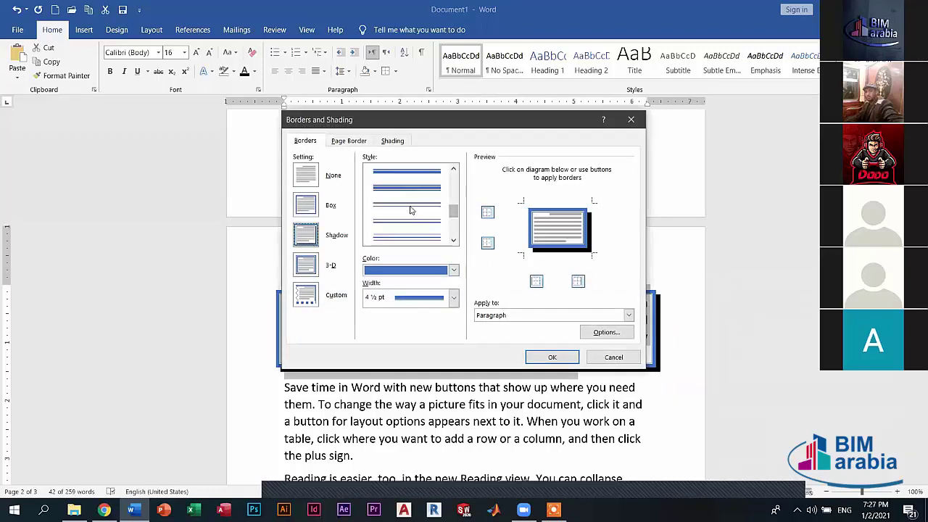
pyautogui.scroll(1, 411, 210)
pyautogui.click(406, 237)
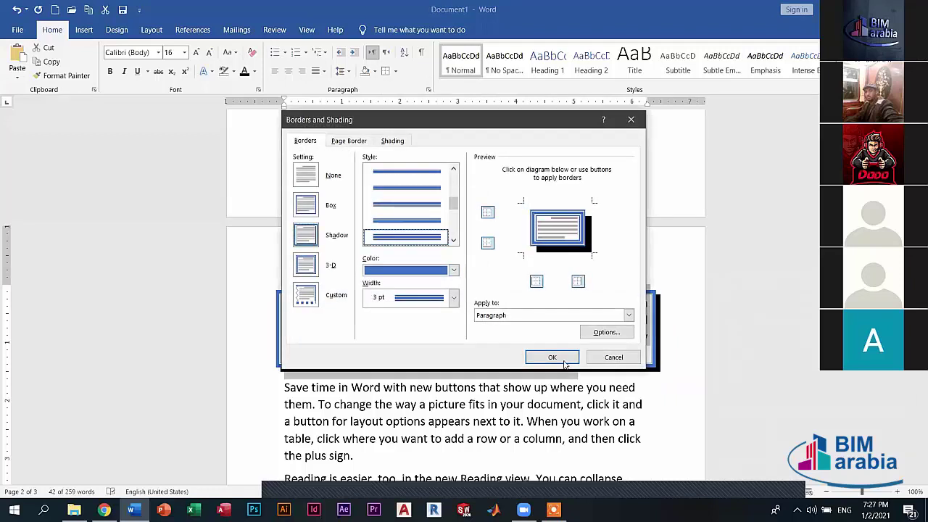
pyautogui.click(562, 358)
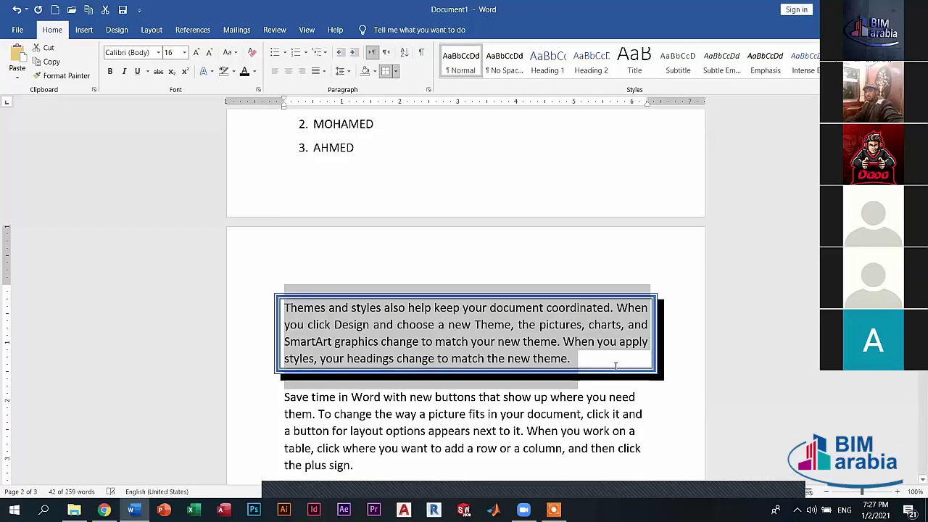
pyautogui.click(592, 357)
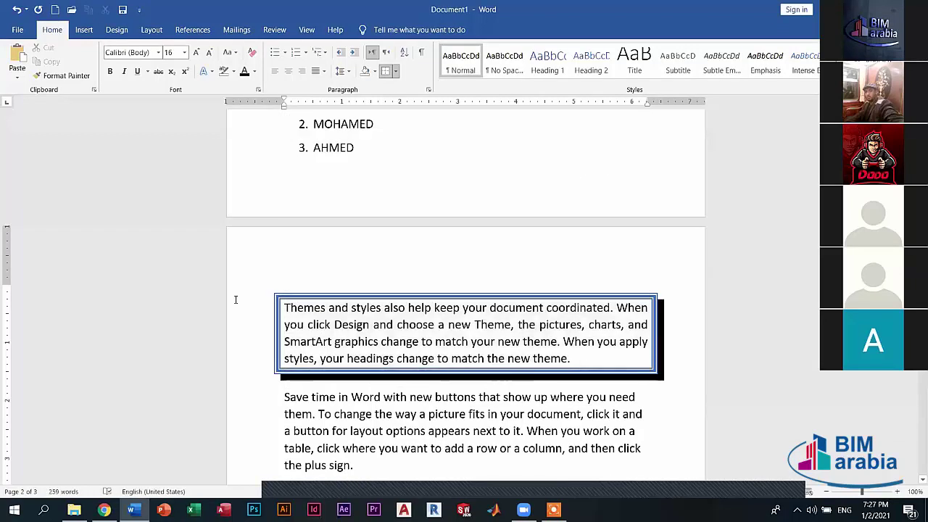
pyautogui.moveTo(591, 357); pyautogui.dragTo(284, 288)
# Set the paragraph border to None in Borders and Shading
pyautogui.click(395, 71)
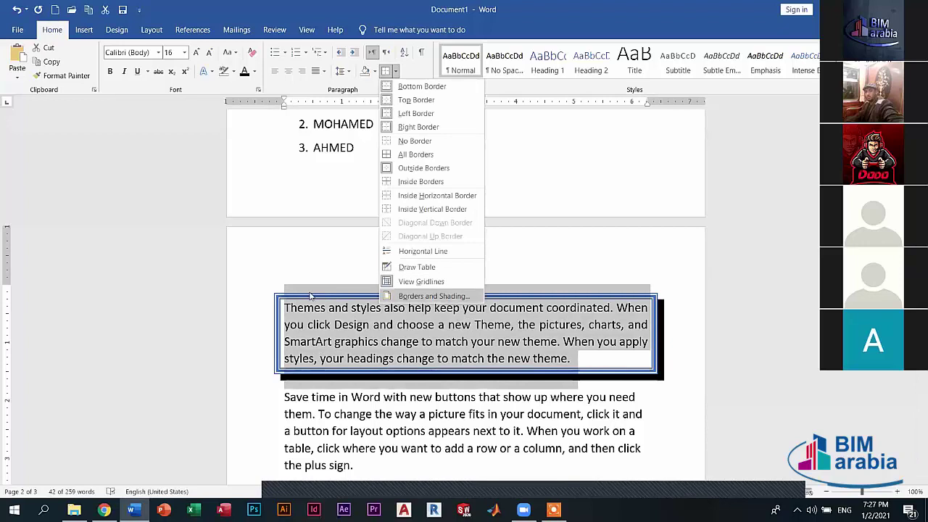
pyautogui.click(427, 295)
pyautogui.click(319, 175)
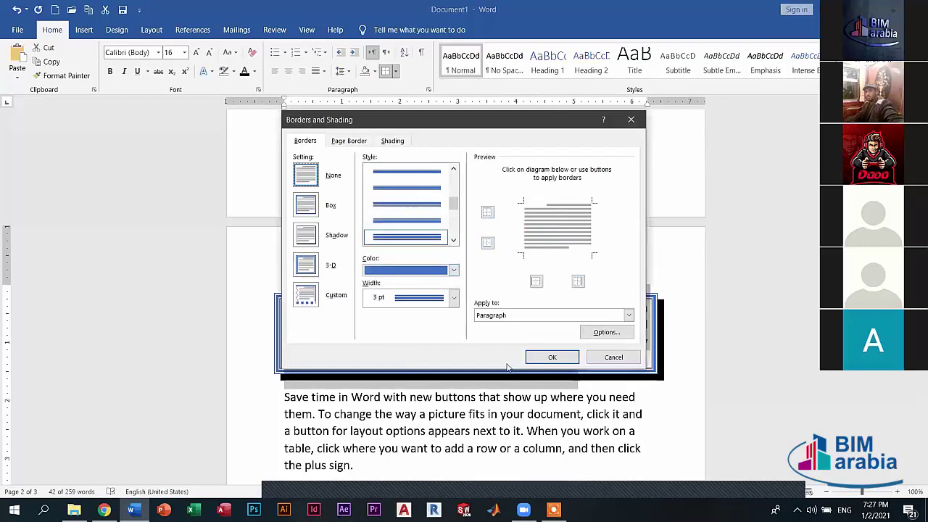
pyautogui.click(348, 141)
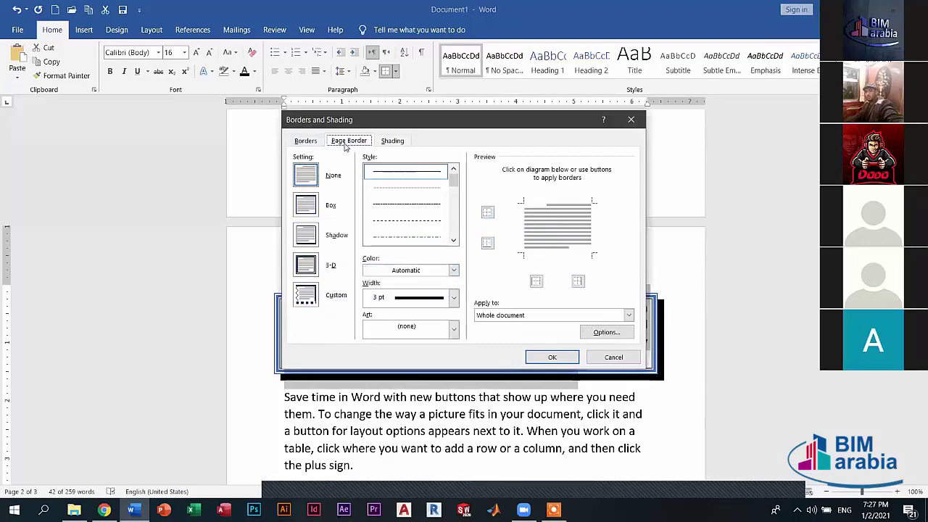
pyautogui.click(305, 141)
pyautogui.click(404, 140)
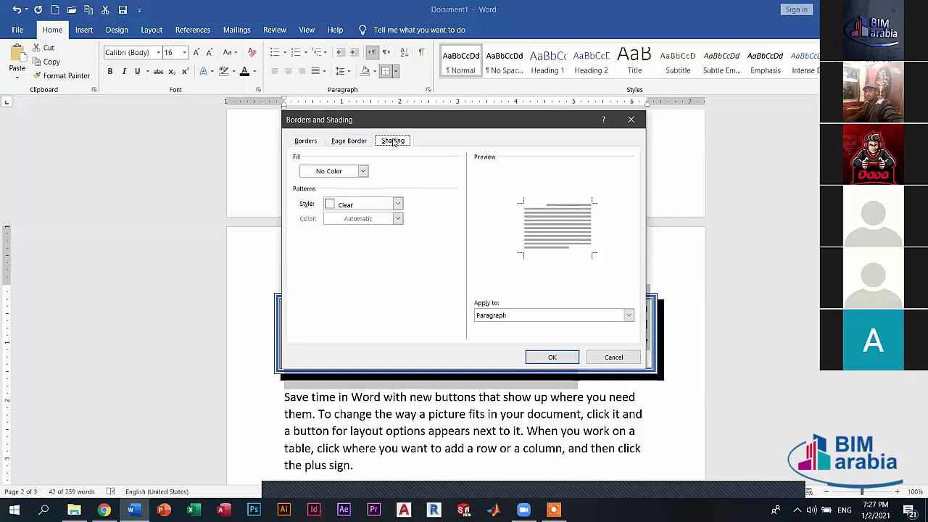
# Shade the paragraph with a 12.5% pattern and no fill colour
pyautogui.click(363, 172)
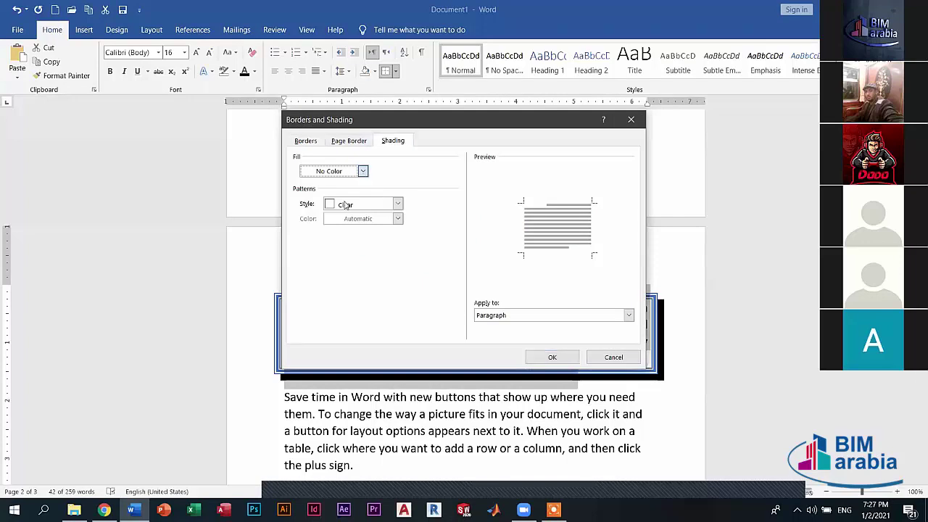
pyautogui.press('Return')
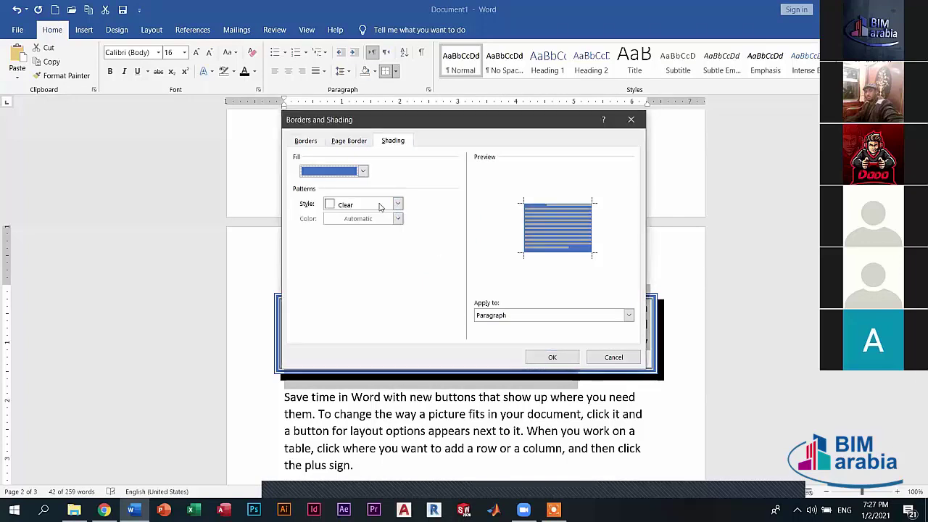
pyautogui.click(336, 206)
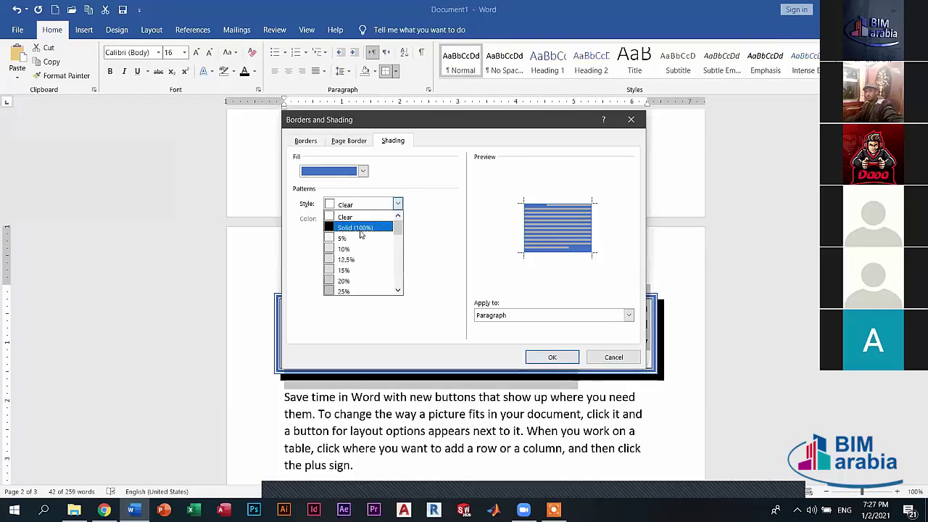
pyautogui.click(346, 259)
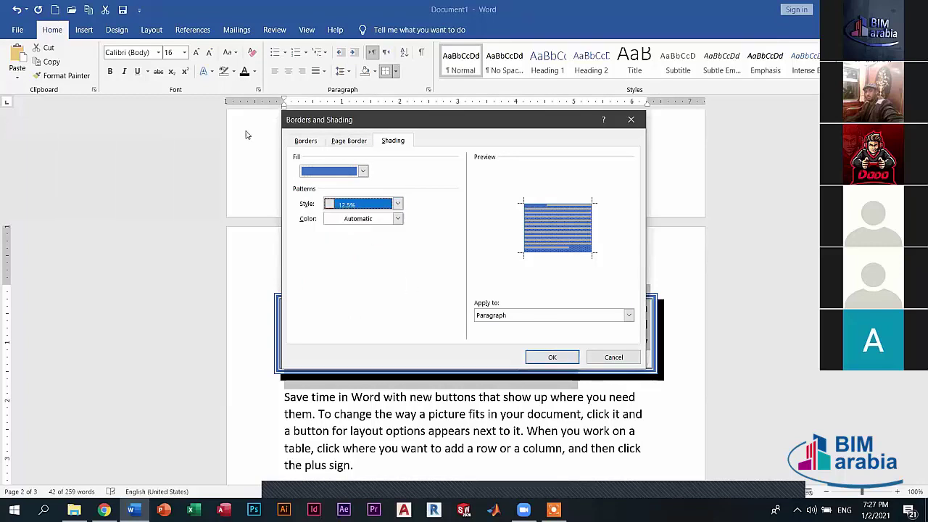
pyautogui.click(363, 172)
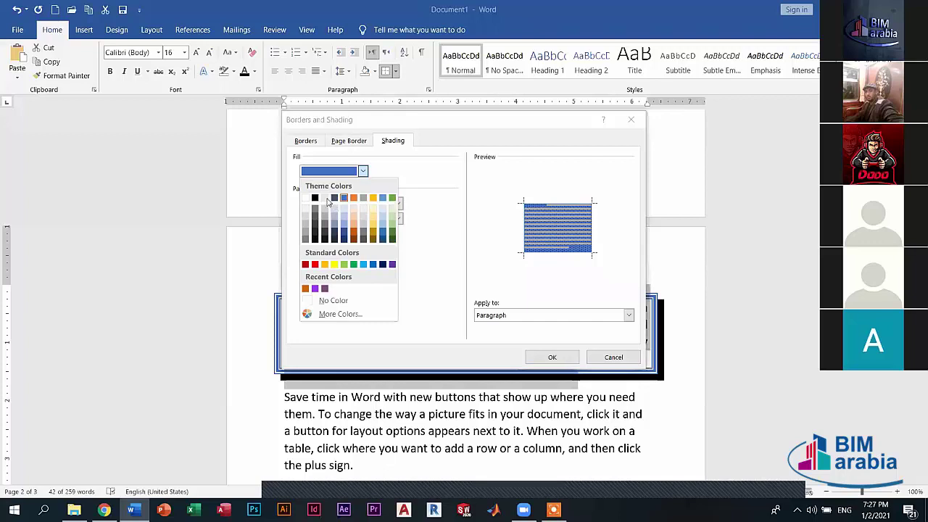
pyautogui.click(330, 298)
pyautogui.click(552, 360)
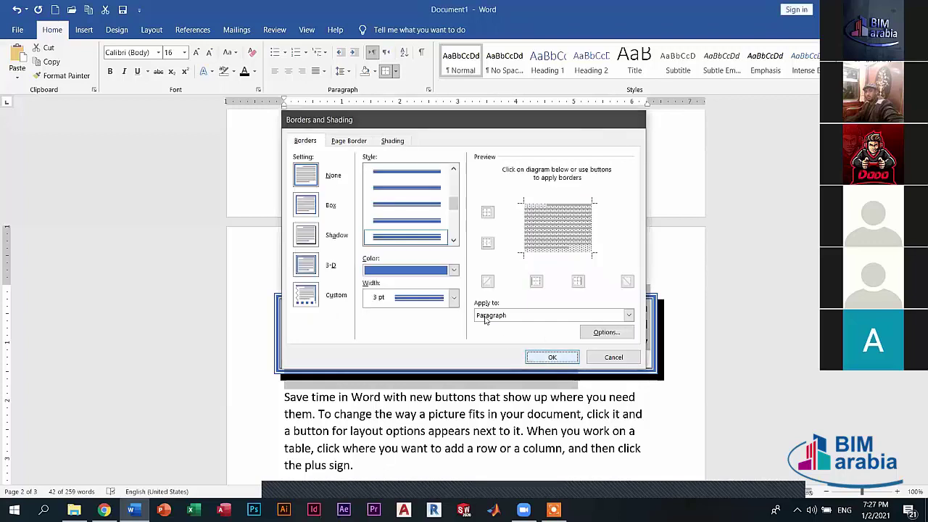
pyautogui.click(540, 356)
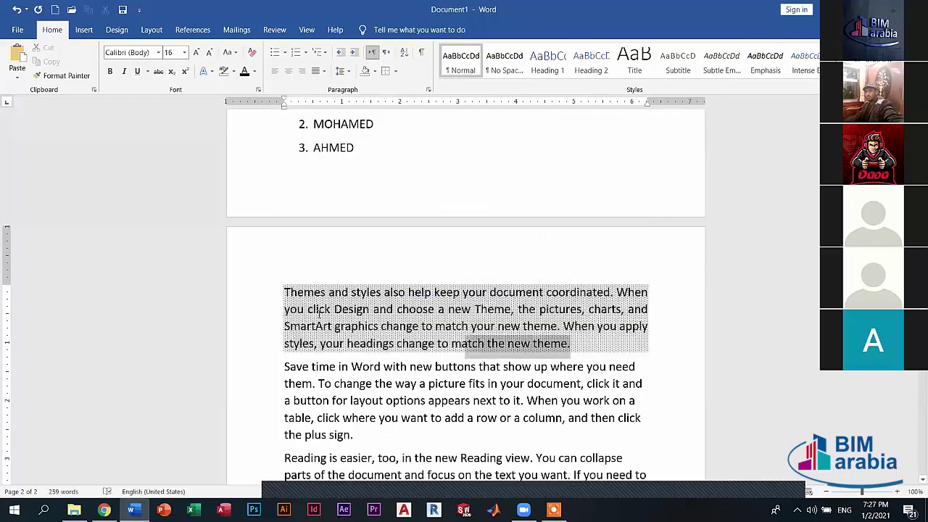
pyautogui.moveTo(609, 353); pyautogui.dragTo(284, 292)
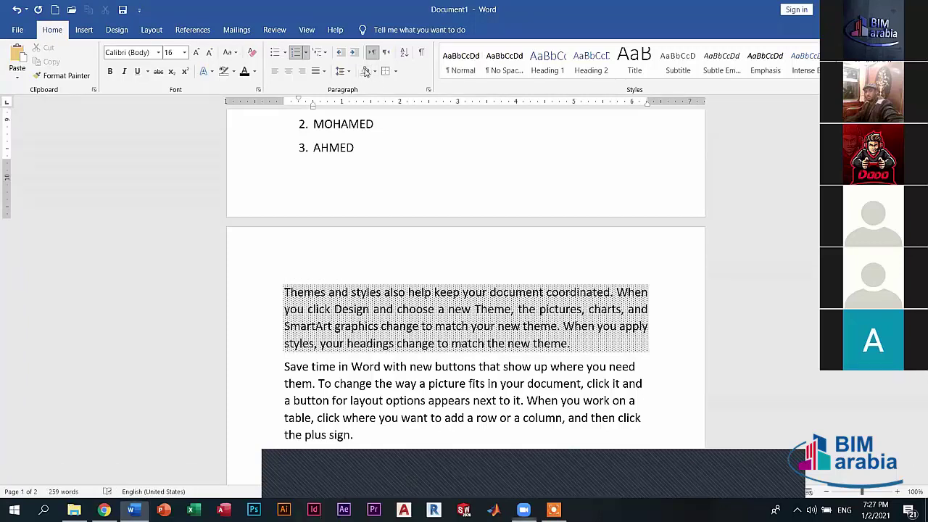
pyautogui.press('Left')
pyautogui.press('Left')
pyautogui.press('Left')
pyautogui.press('Up')
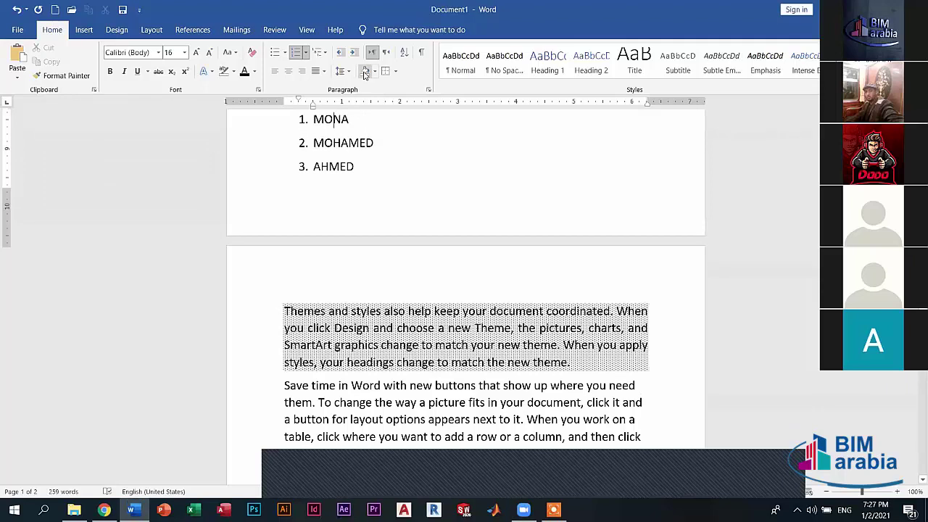
pyautogui.press('Up')
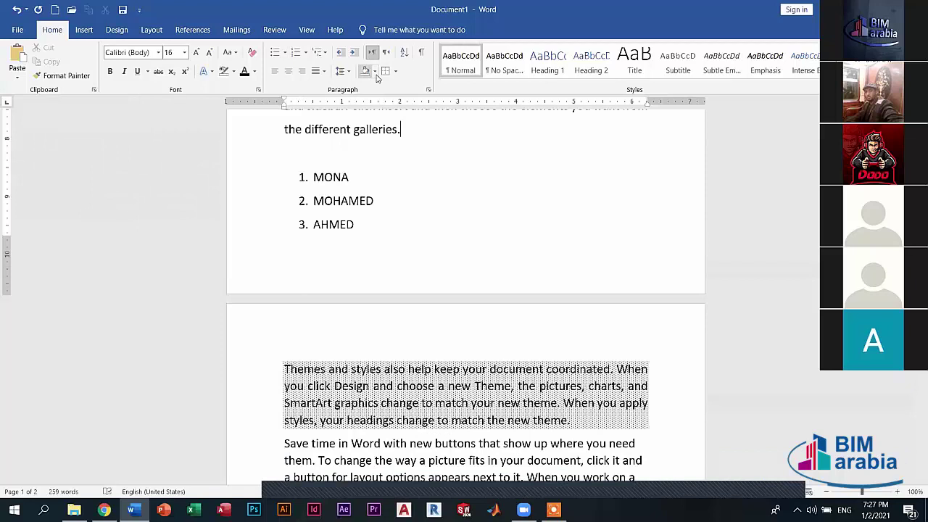
pyautogui.click(374, 71)
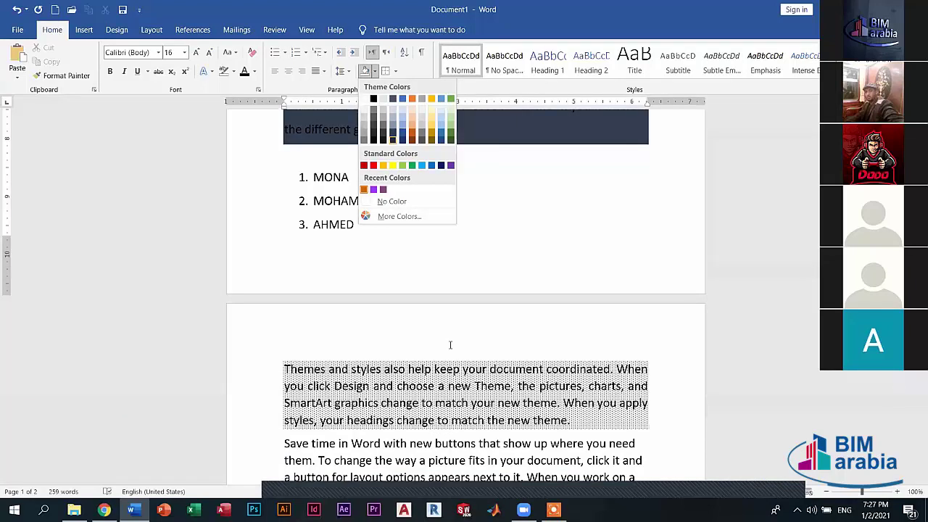
pyautogui.press('Escape')
pyautogui.scroll(3, 391, 300)
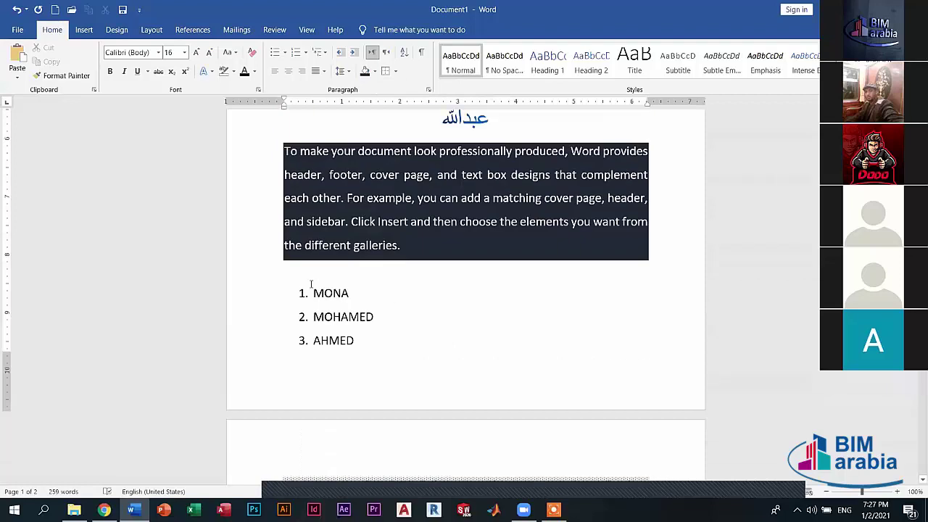
pyautogui.scroll(-4, 409, 232)
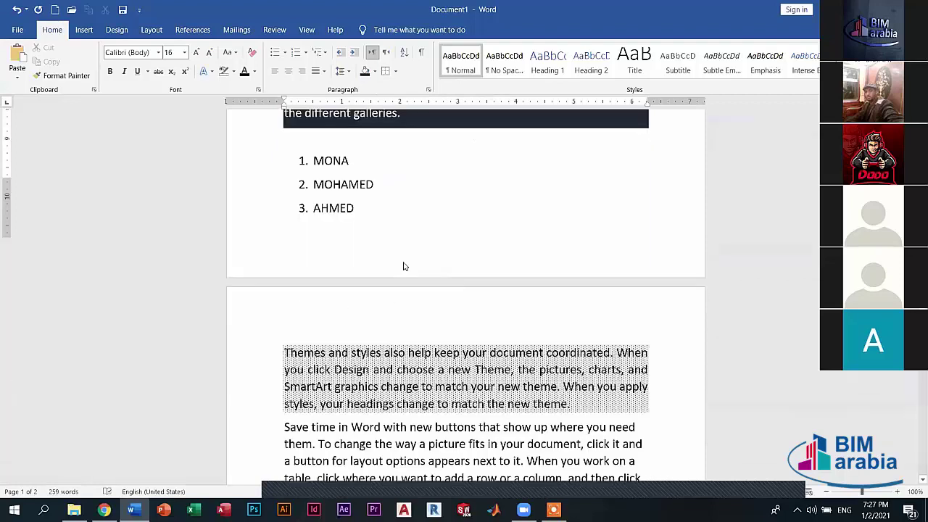
pyautogui.scroll(-2, 406, 266)
pyautogui.tripleClick(411, 298)
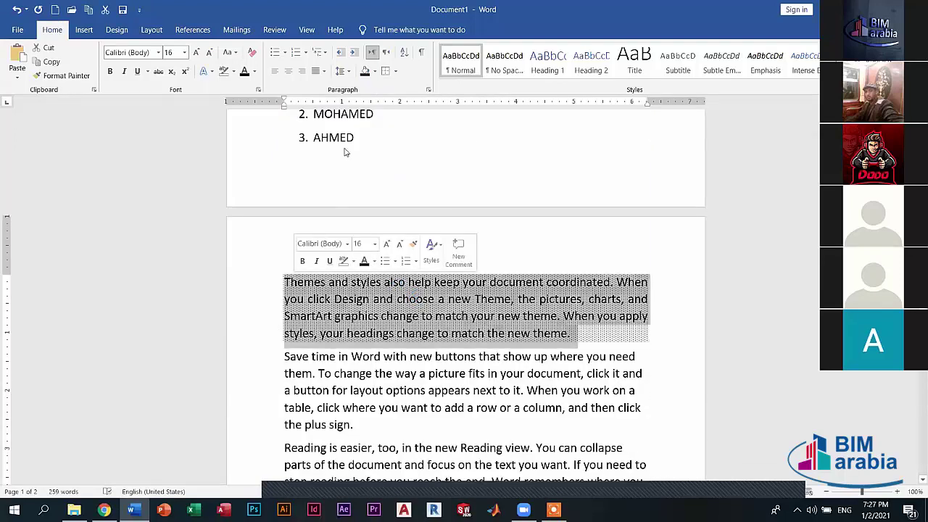
# Shade the paragraph with a light lavender fill and a 45% pattern
pyautogui.click(395, 71)
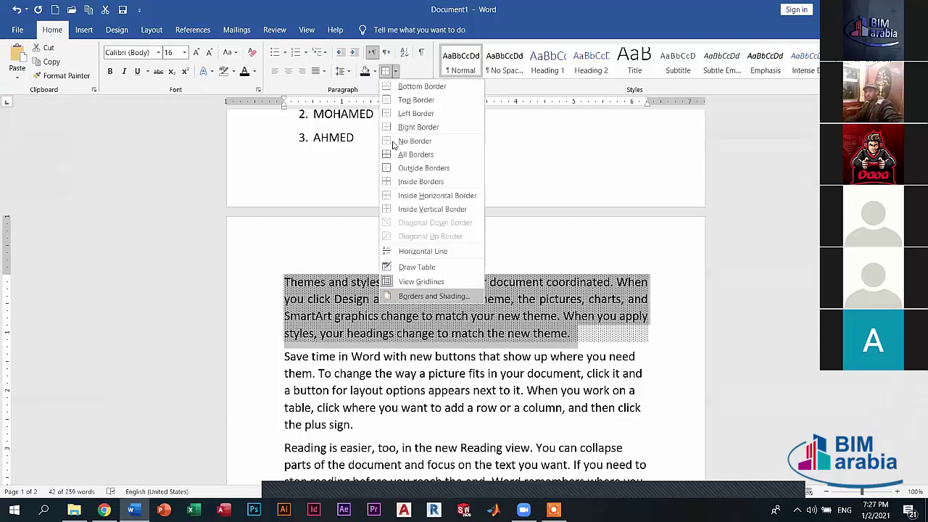
pyautogui.click(421, 300)
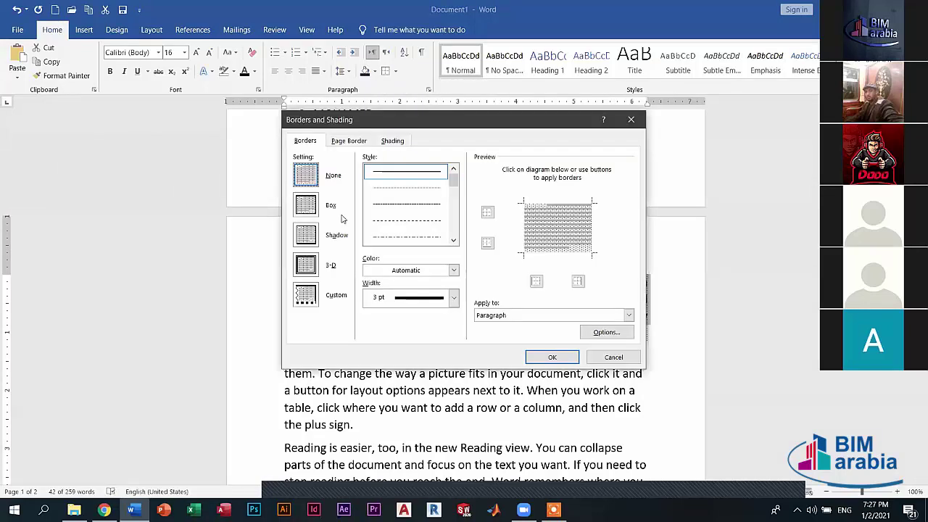
pyautogui.hotkey('ctrl', 'Tab')
pyautogui.hotkey('ctrl', 'Tab')
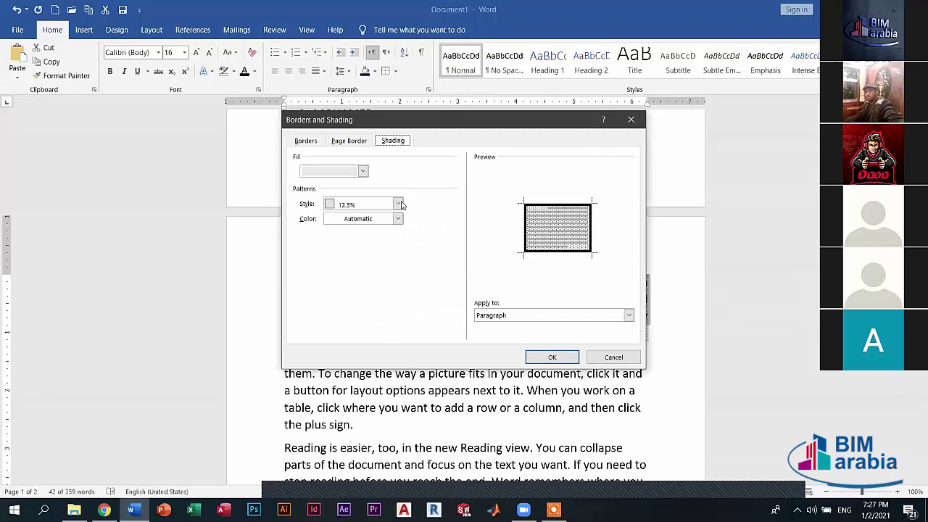
pyautogui.click(363, 170)
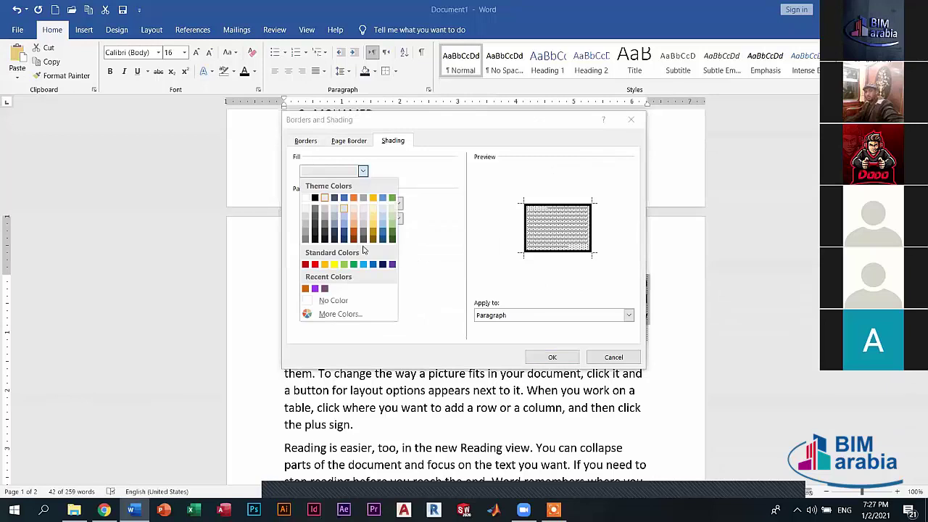
pyautogui.click(398, 204)
pyautogui.click(363, 242)
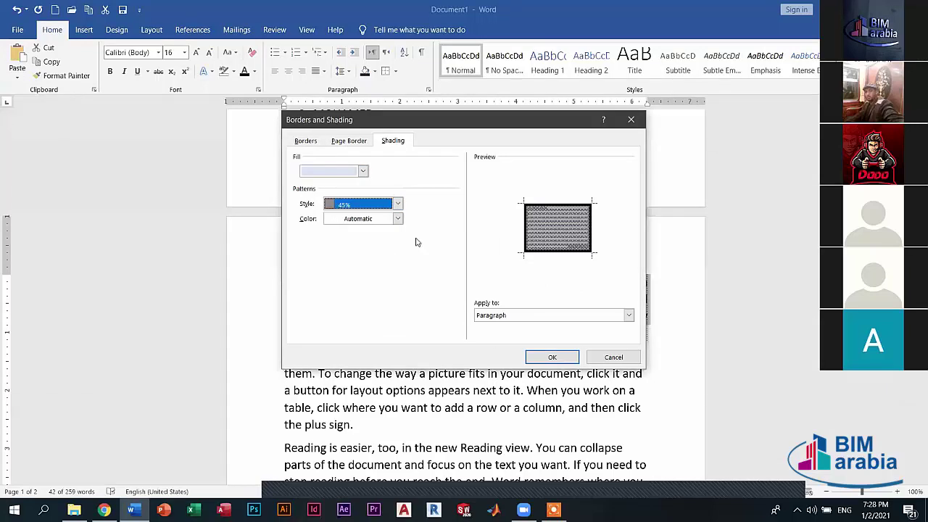
pyautogui.click(551, 357)
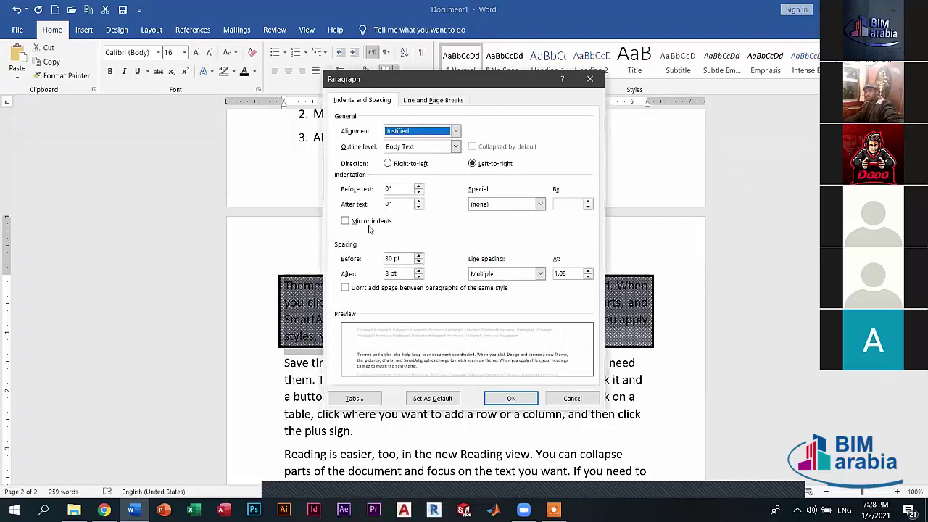
# Reopen Borders and Shading at the Page Border settings for the whole document
pyautogui.click(590, 78)
pyautogui.click(374, 70)
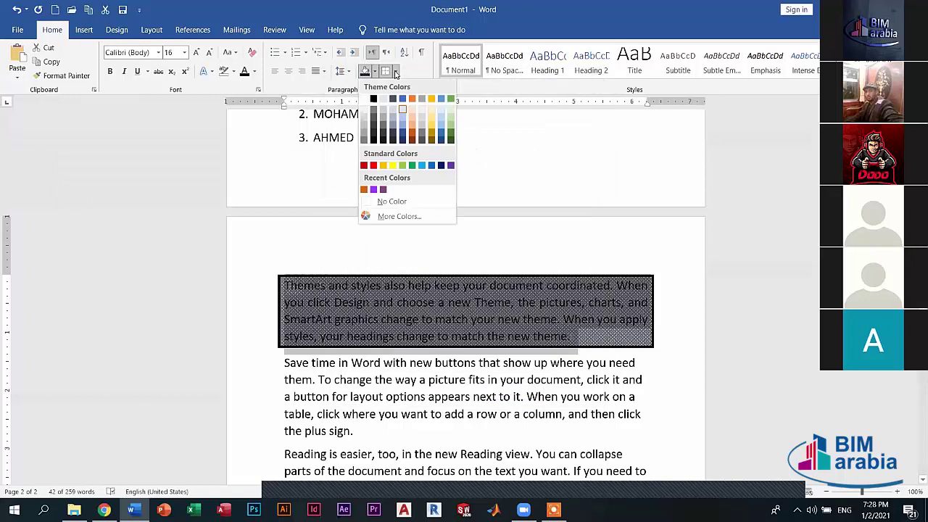
pyautogui.click(395, 71)
pyautogui.click(422, 290)
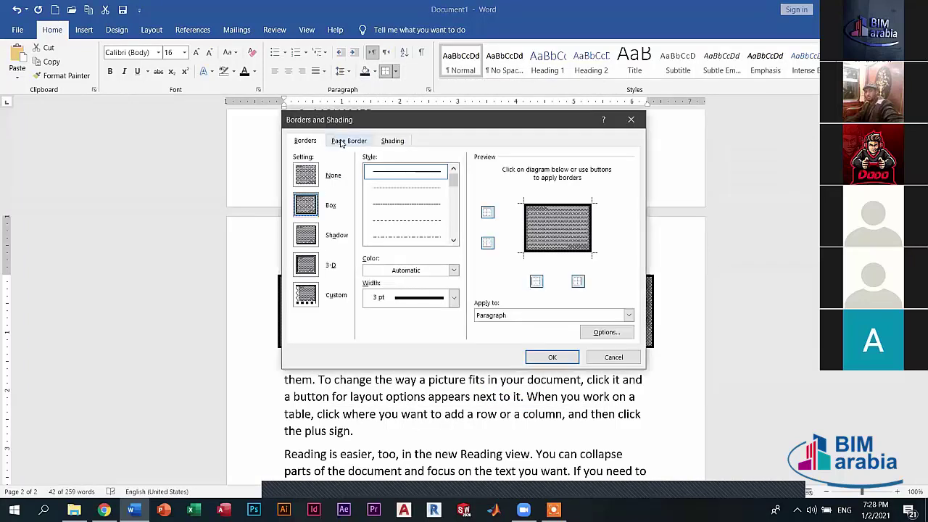
pyautogui.click(343, 142)
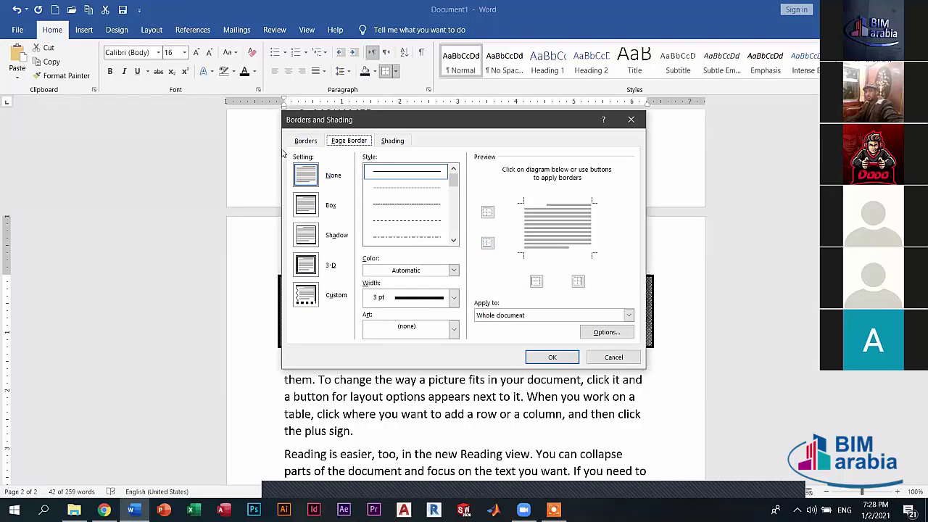
# Apply a plain Box page border to the whole document
pyautogui.click(306, 206)
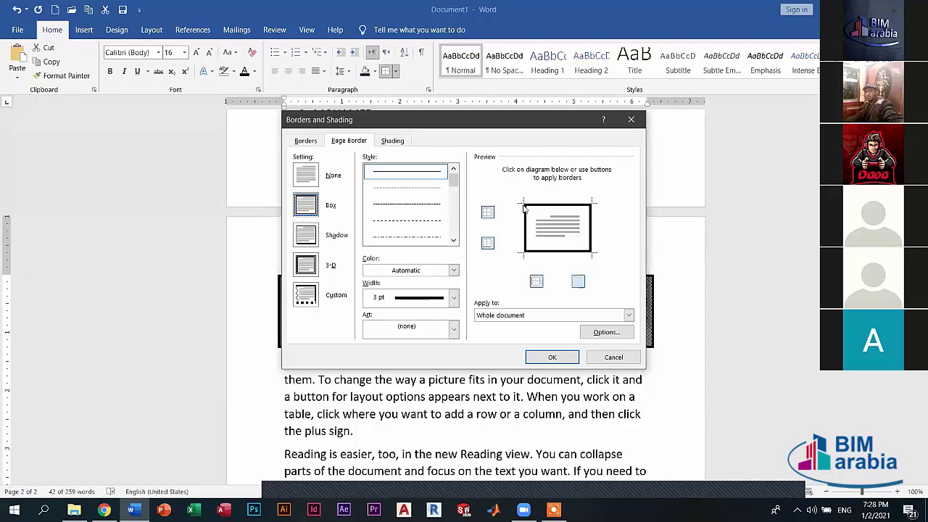
pyautogui.click(551, 359)
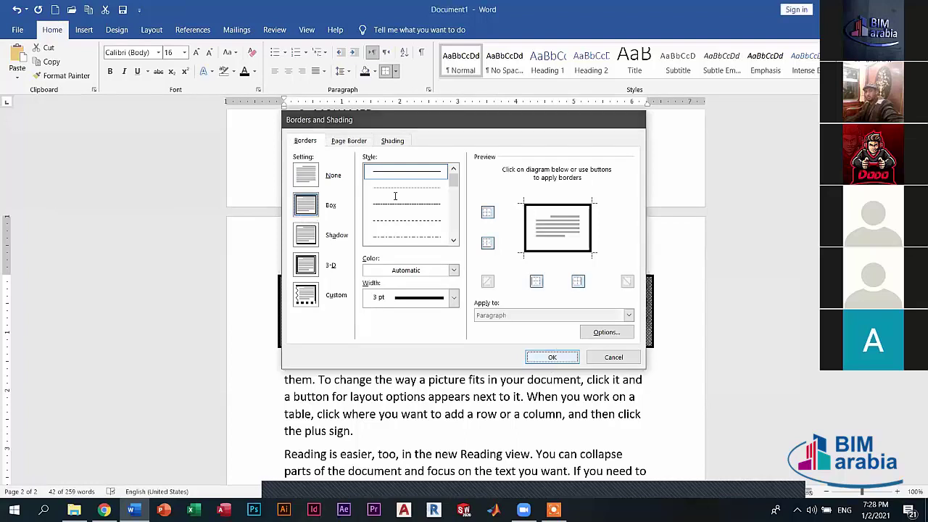
pyautogui.scroll(1, 505, 189)
pyautogui.scroll(1, 465, 290)
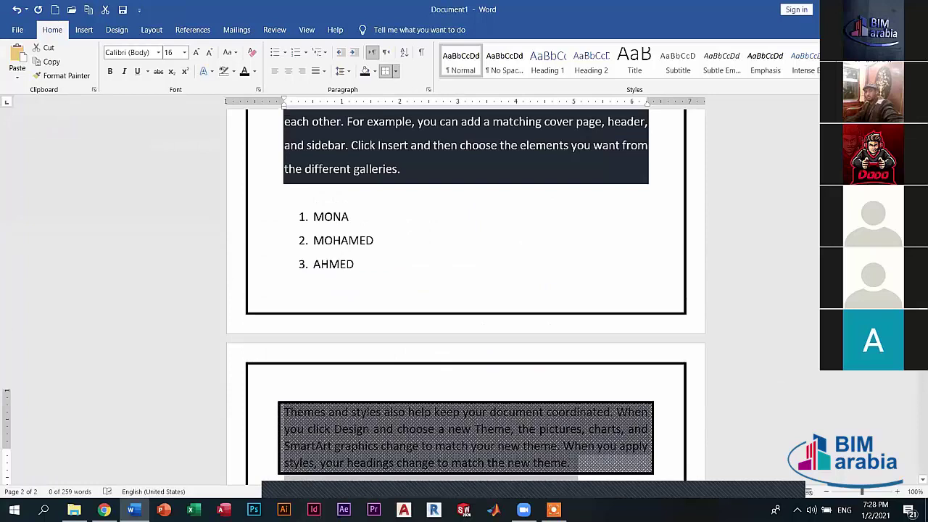
pyautogui.scroll(1, 465, 290)
pyautogui.scroll(2, 465, 290)
pyautogui.scroll(4, 465, 290)
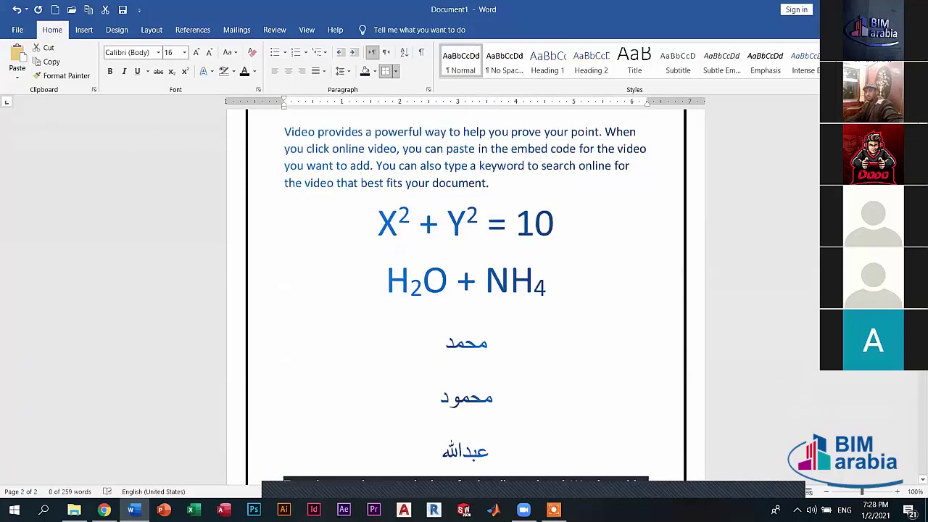
pyautogui.scroll(1, 466, 290)
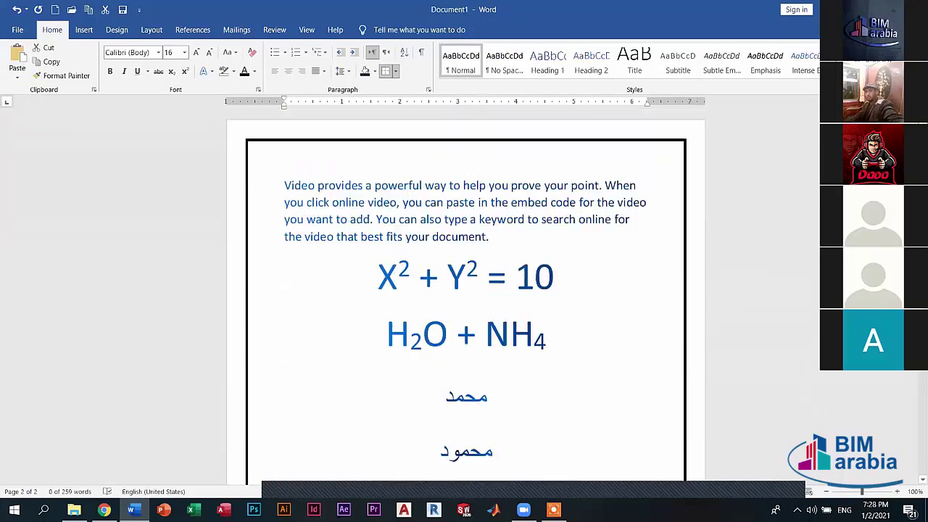
# Preview the Shadow and 3-D page border settings in Borders and Shading
pyautogui.click(395, 71)
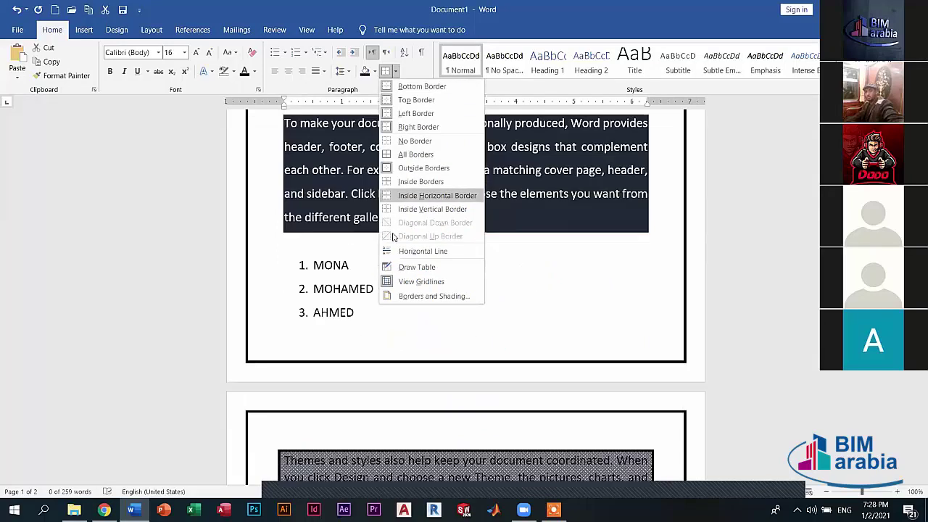
pyautogui.click(433, 296)
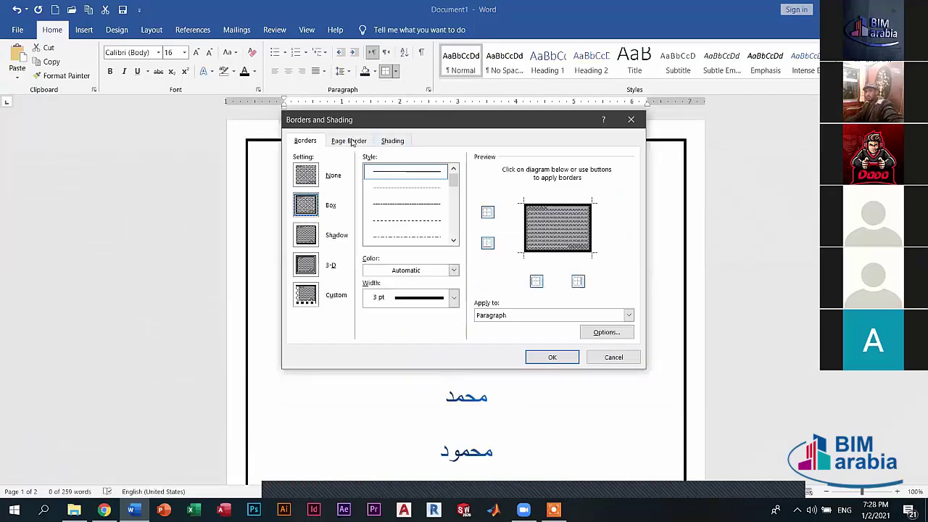
pyautogui.click(352, 140)
pyautogui.click(308, 236)
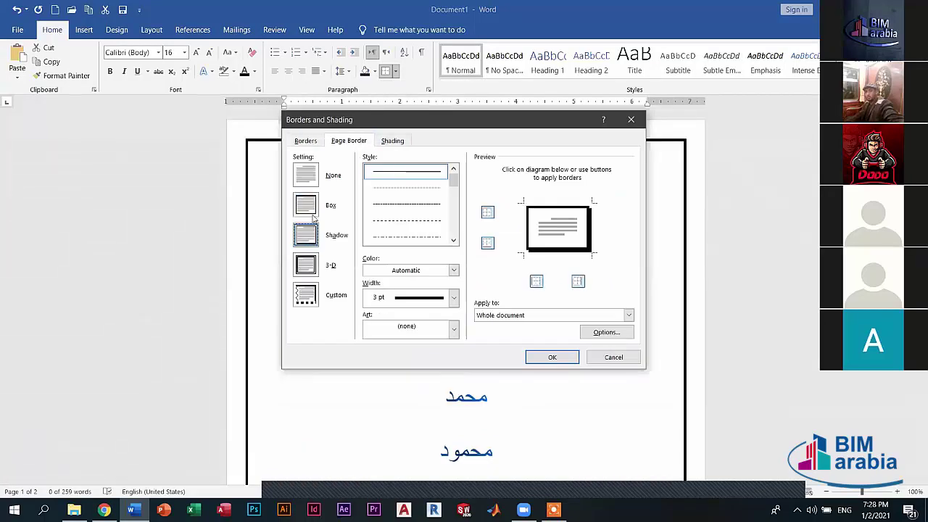
pyautogui.click(306, 266)
pyautogui.scroll(-1, 455, 191)
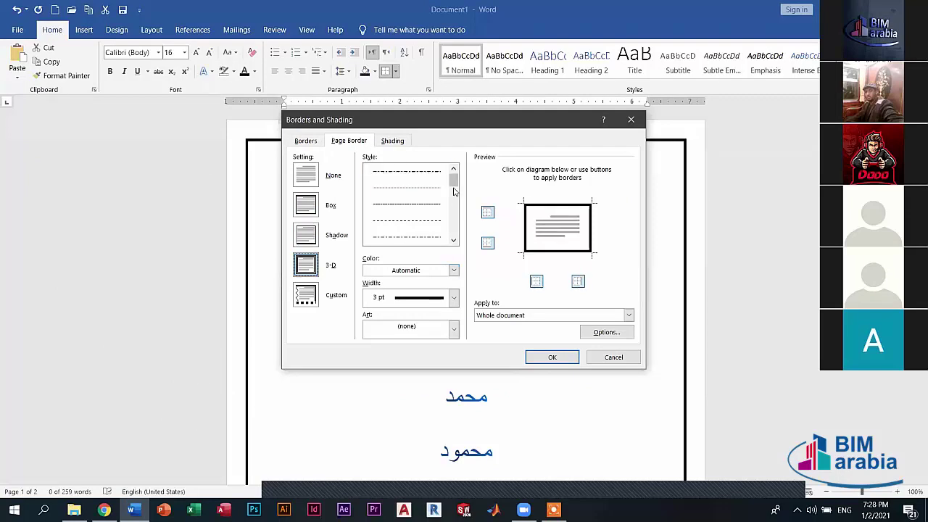
pyautogui.scroll(-2, 454, 200)
# Settle on the 3 pt Shadow page border and apply it to every page
pyautogui.click(416, 173)
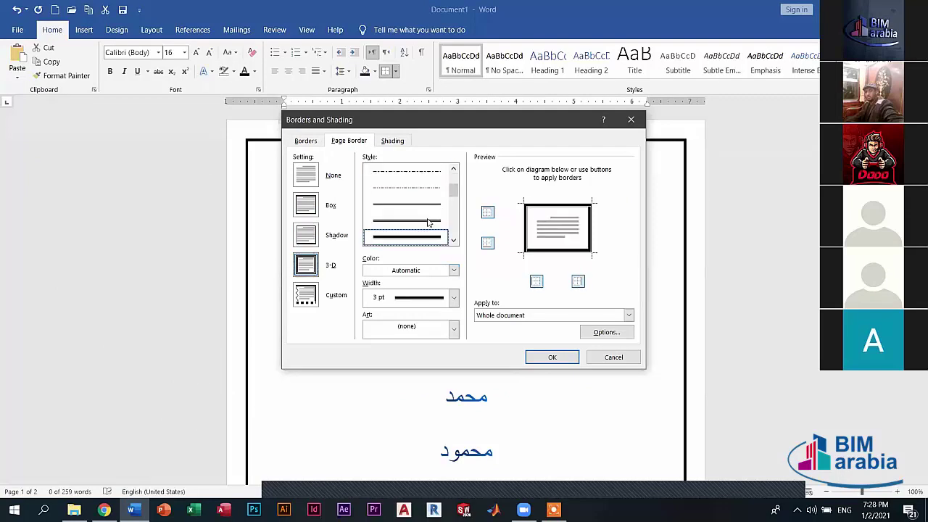
pyautogui.scroll(-1, 453, 196)
pyautogui.scroll(-1, 453, 196)
pyautogui.scroll(-1, 407, 226)
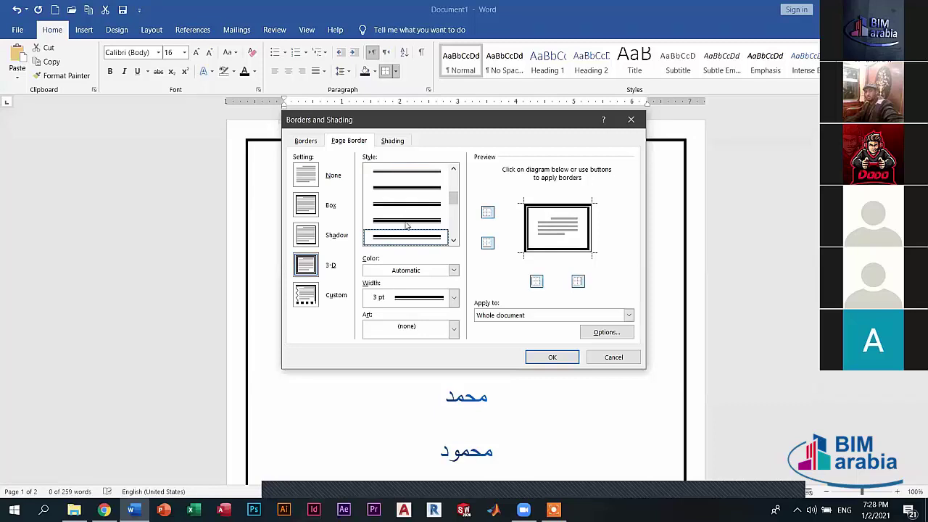
pyautogui.scroll(1, 403, 208)
pyautogui.click(305, 236)
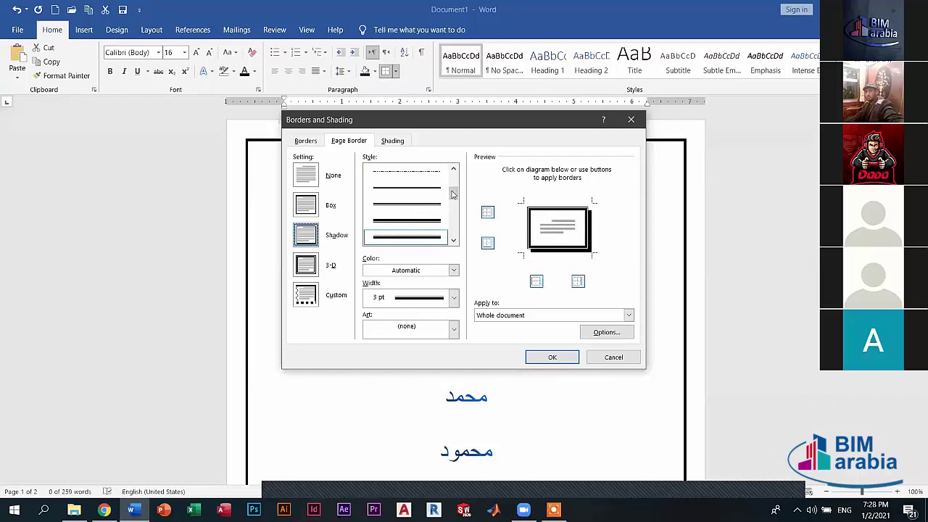
pyautogui.scroll(-1, 453, 199)
pyautogui.click(551, 358)
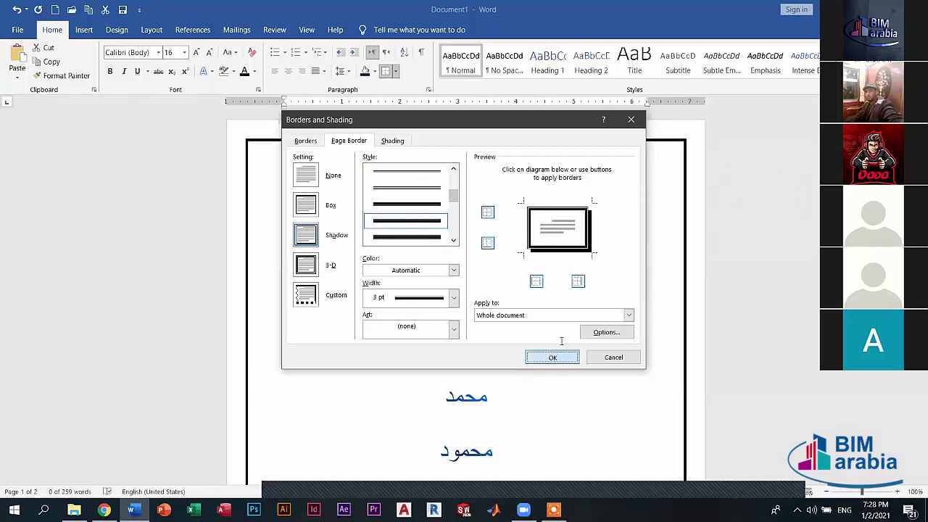
pyautogui.scroll(-5, 573, 218)
pyautogui.scroll(1, 572, 217)
pyautogui.scroll(2, 466, 290)
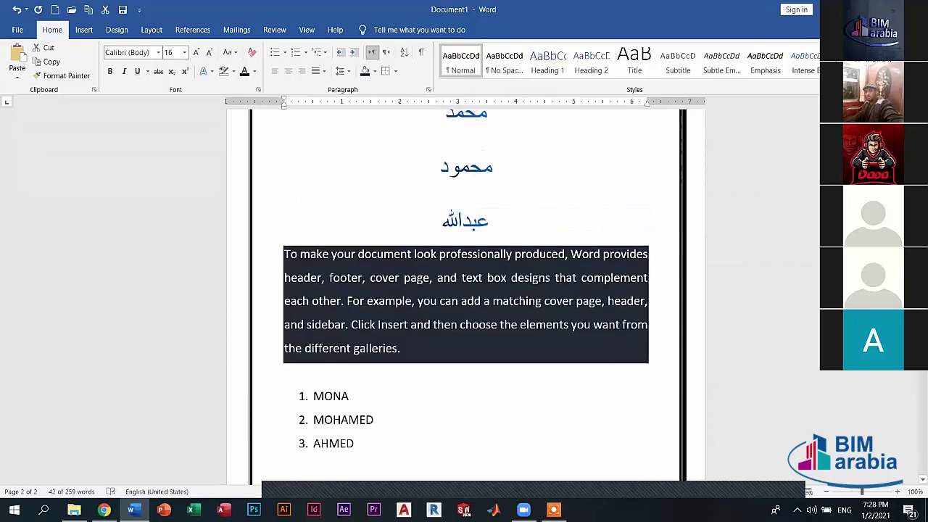
pyautogui.scroll(3, 466, 290)
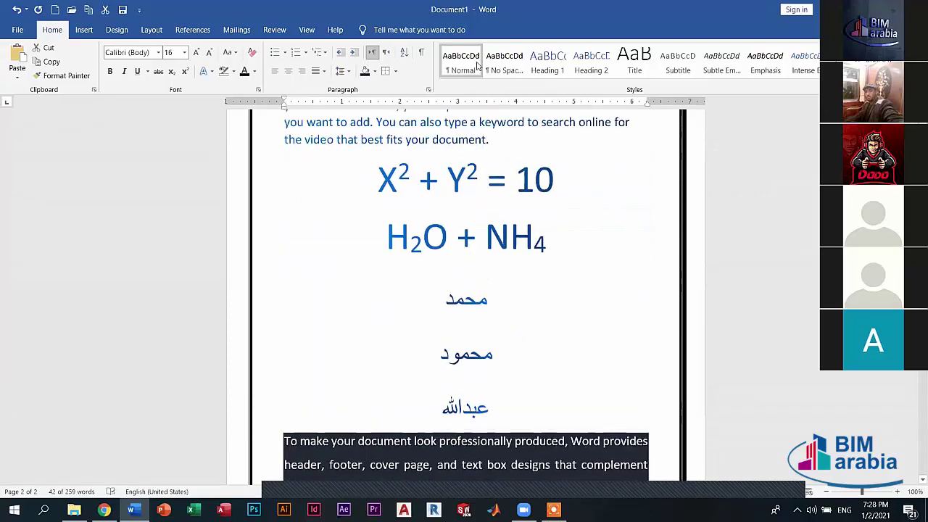
pyautogui.click(395, 71)
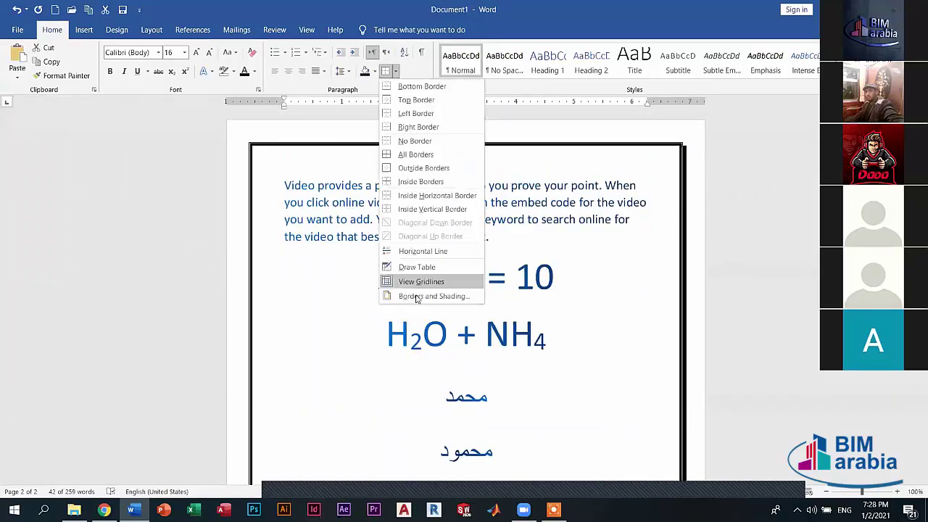
pyautogui.click(430, 296)
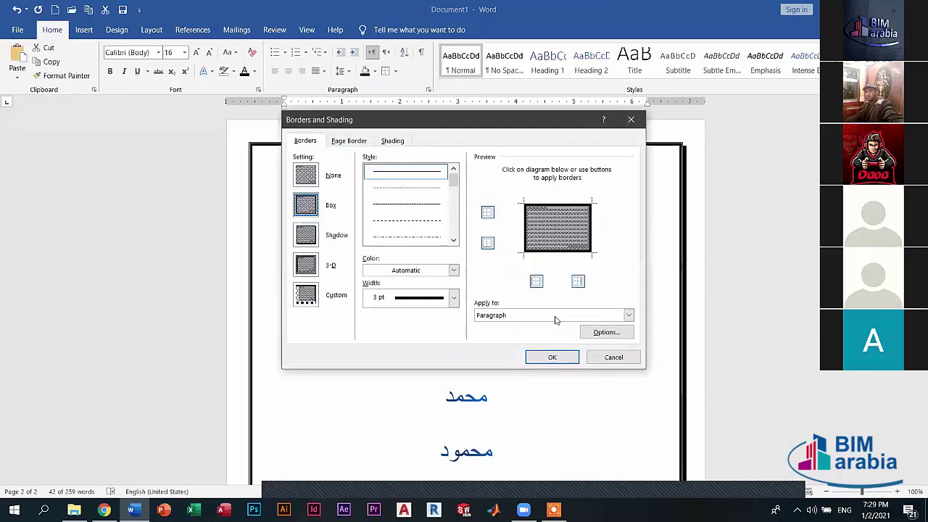
pyautogui.click(487, 212)
pyautogui.click(487, 243)
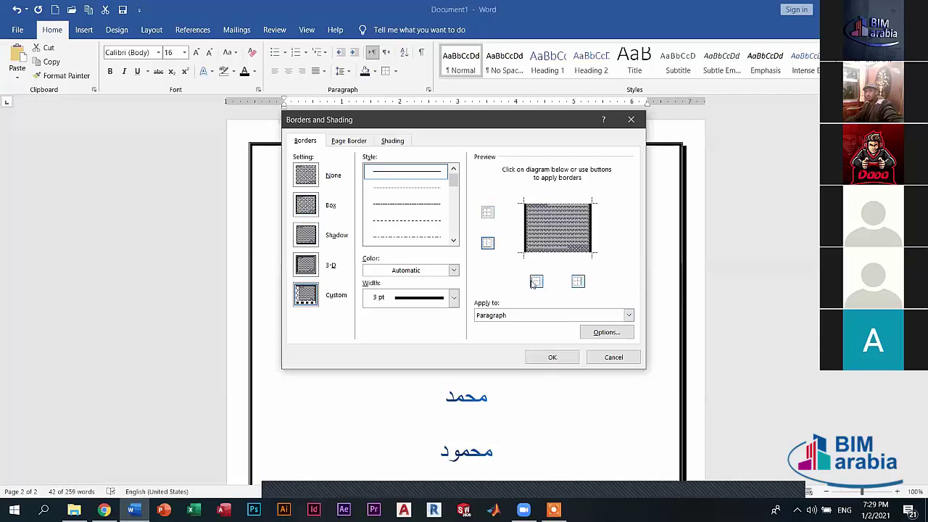
pyautogui.click(578, 283)
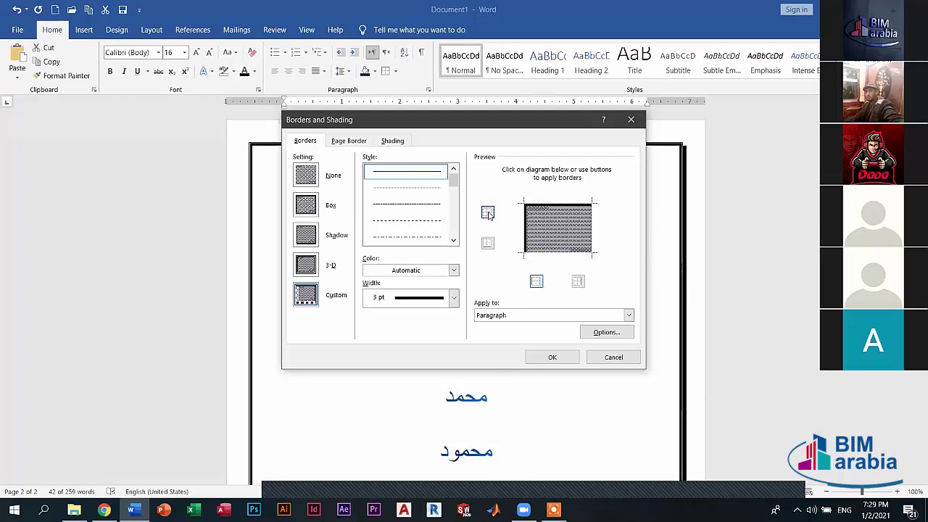
pyautogui.click(384, 145)
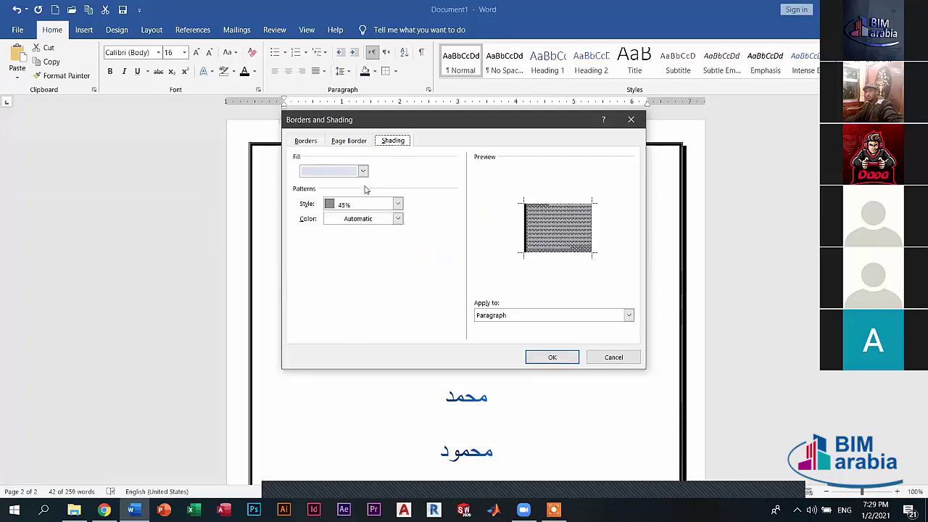
pyautogui.click(398, 204)
pyautogui.scroll(2, 410, 242)
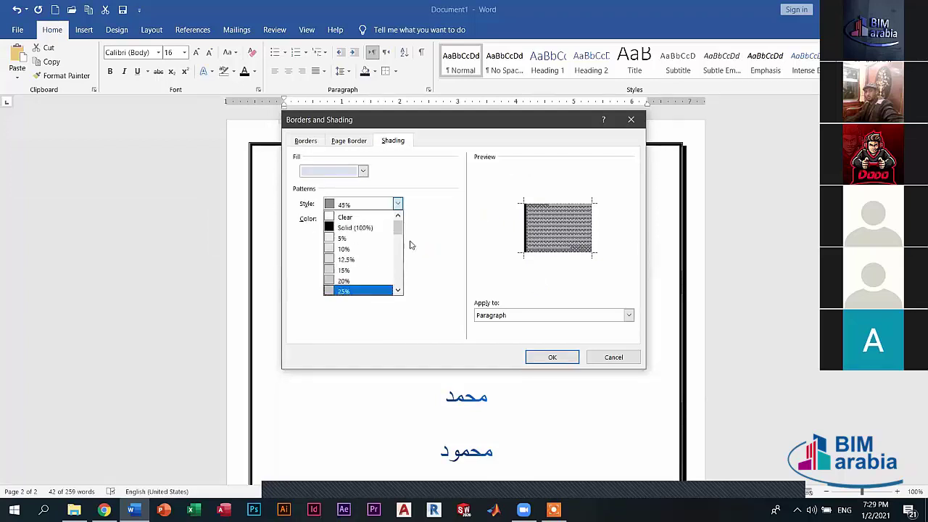
pyautogui.click(345, 217)
pyautogui.click(363, 171)
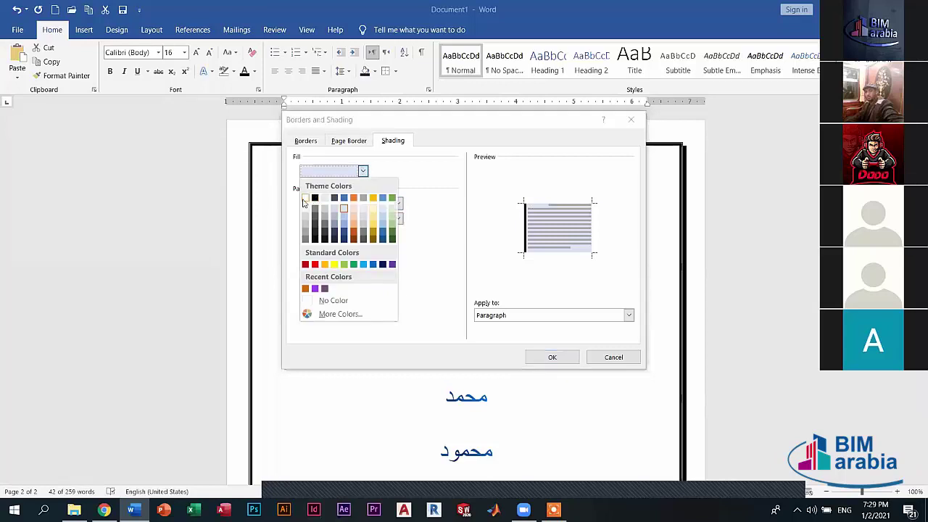
pyautogui.click(540, 234)
pyautogui.click(305, 140)
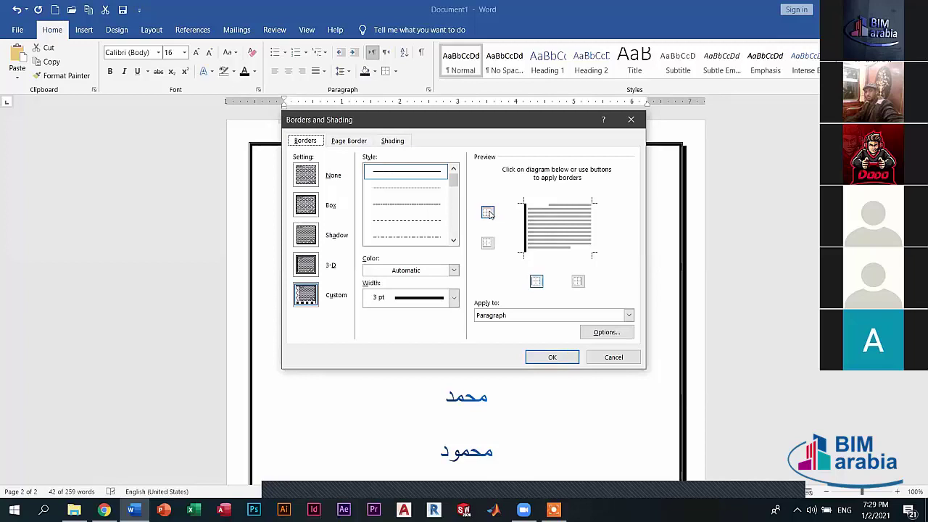
pyautogui.click(488, 212)
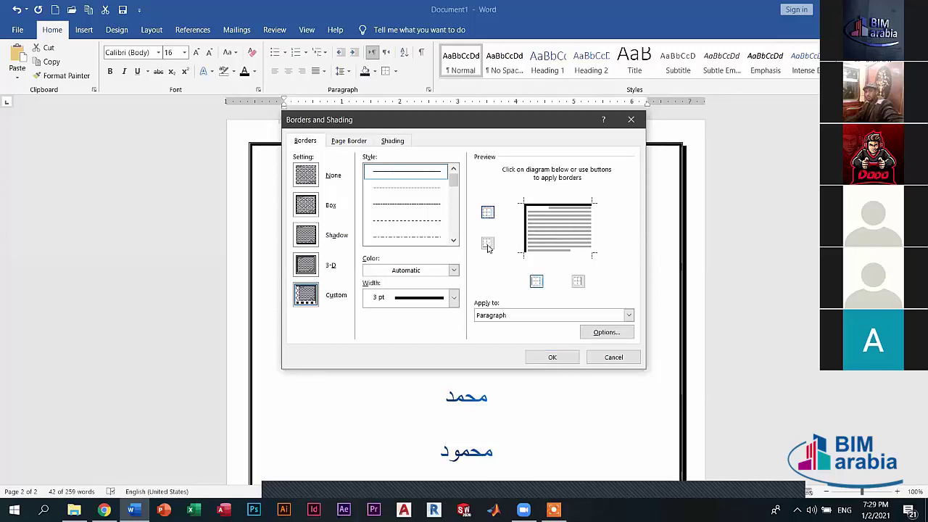
pyautogui.click(488, 244)
pyautogui.click(537, 283)
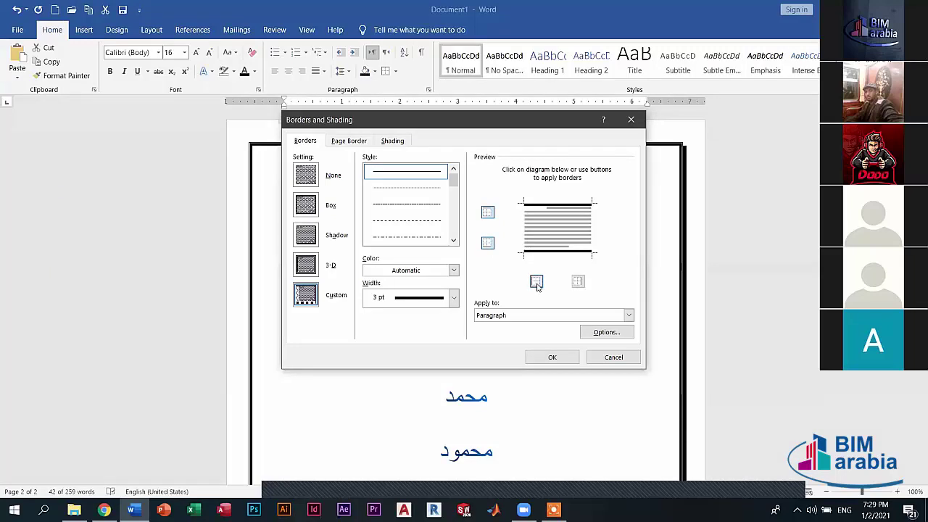
pyautogui.click(536, 282)
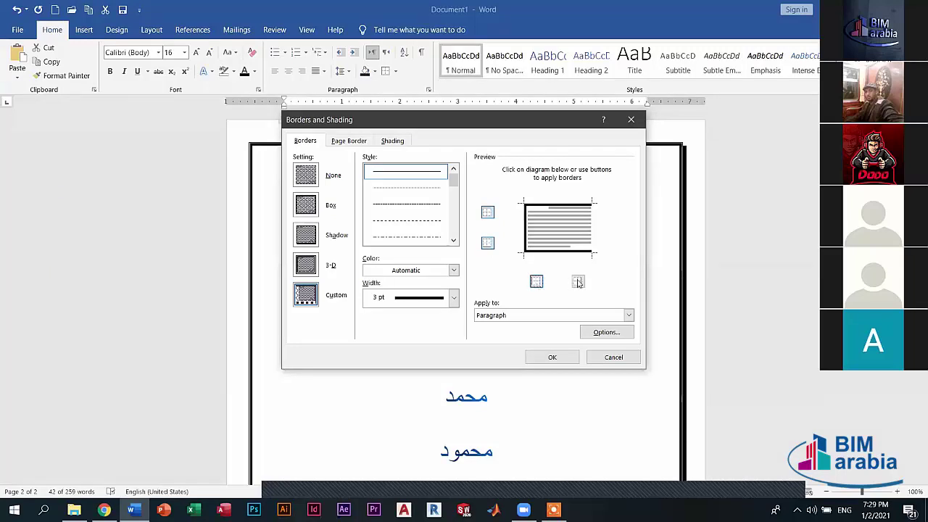
pyautogui.click(578, 283)
pyautogui.click(630, 119)
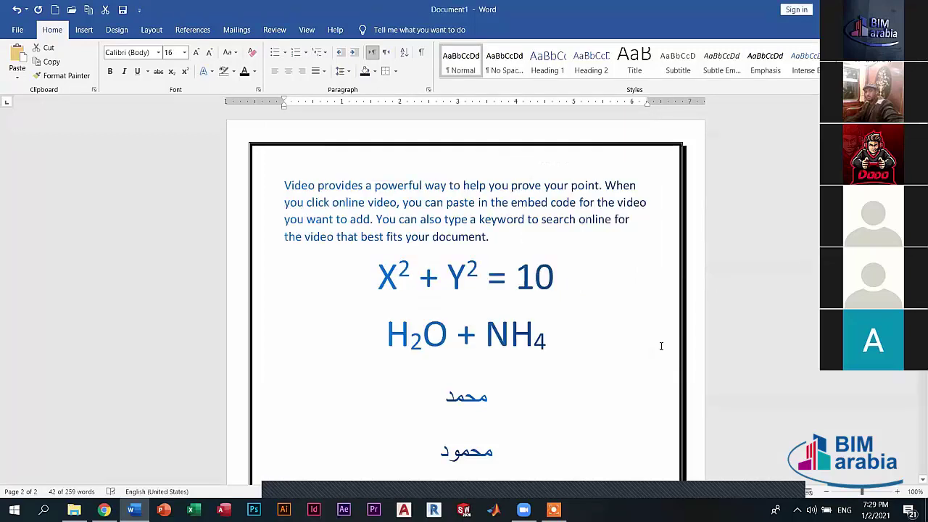
# Show the desktop with Super+D and open Zoom's meeting chat from the taskbar
pyautogui.scroll(-5, 664, 321)
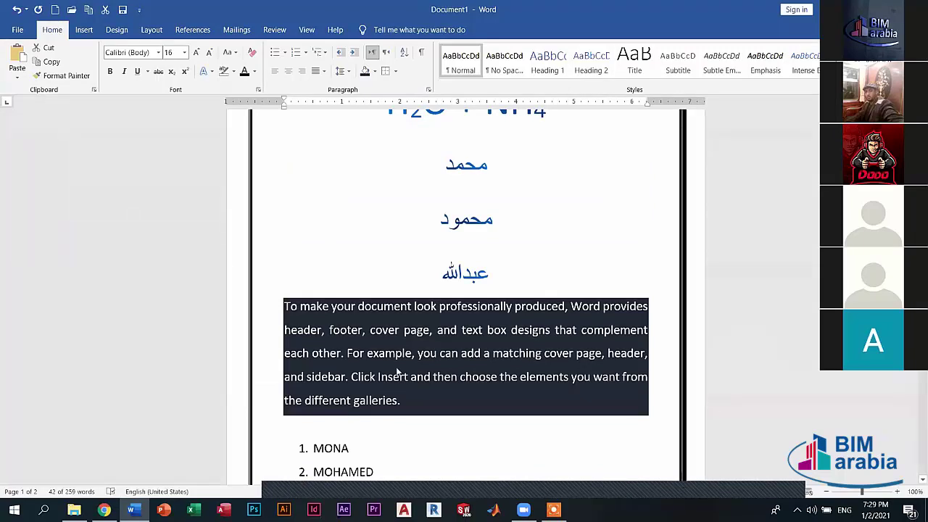
pyautogui.press('super+d')
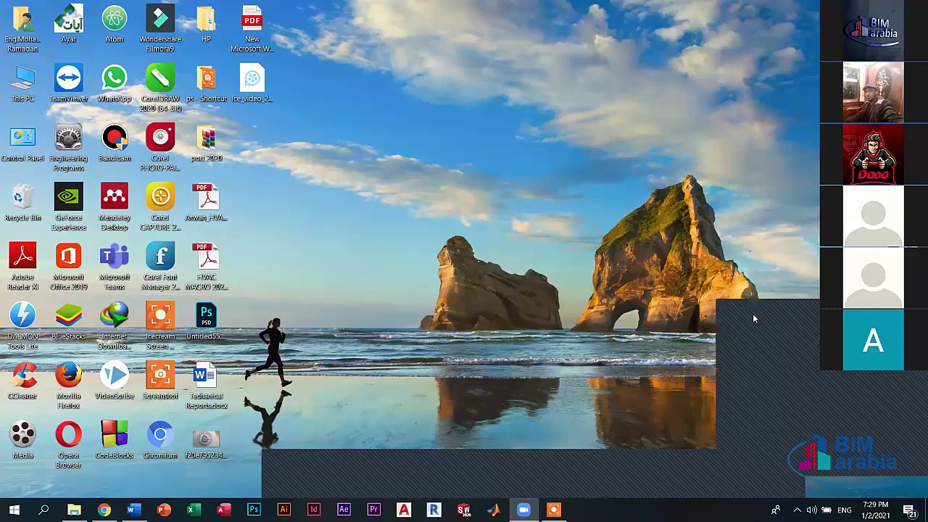
pyautogui.click(754, 317)
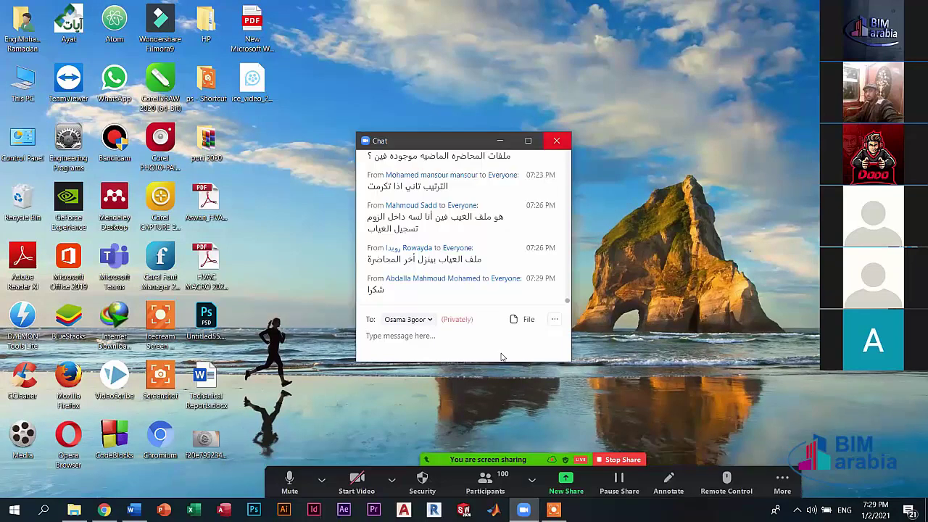
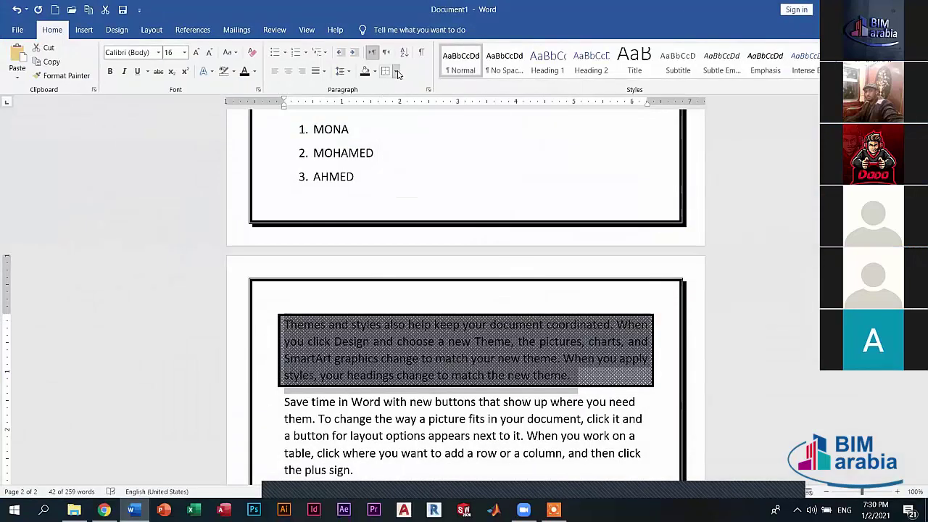
# Set the Themes paragraph's shading pattern style to Clear to remove the patterned shading
pyautogui.click(396, 72)
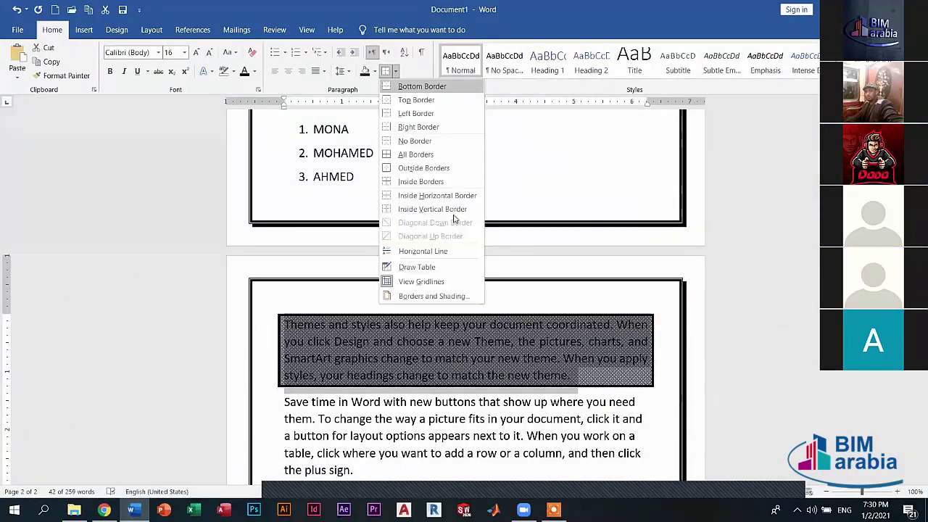
pyautogui.click(435, 294)
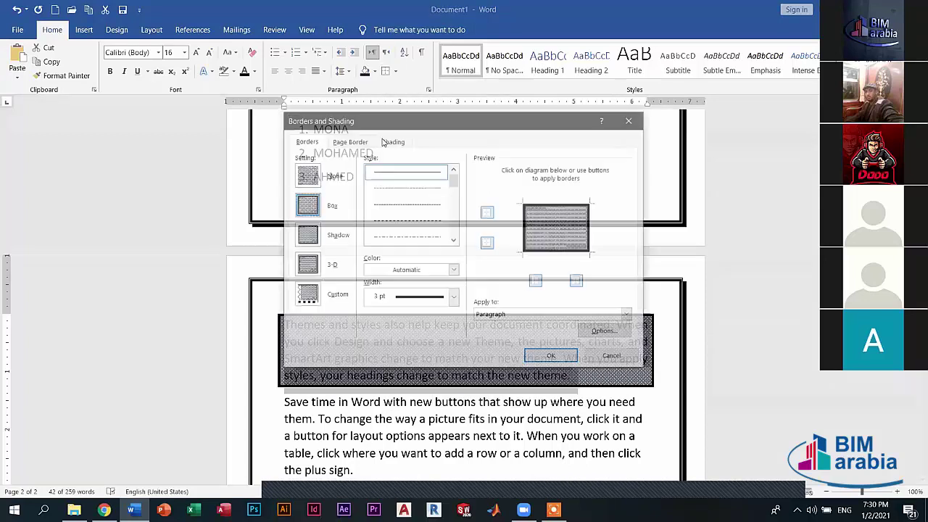
pyautogui.click(359, 172)
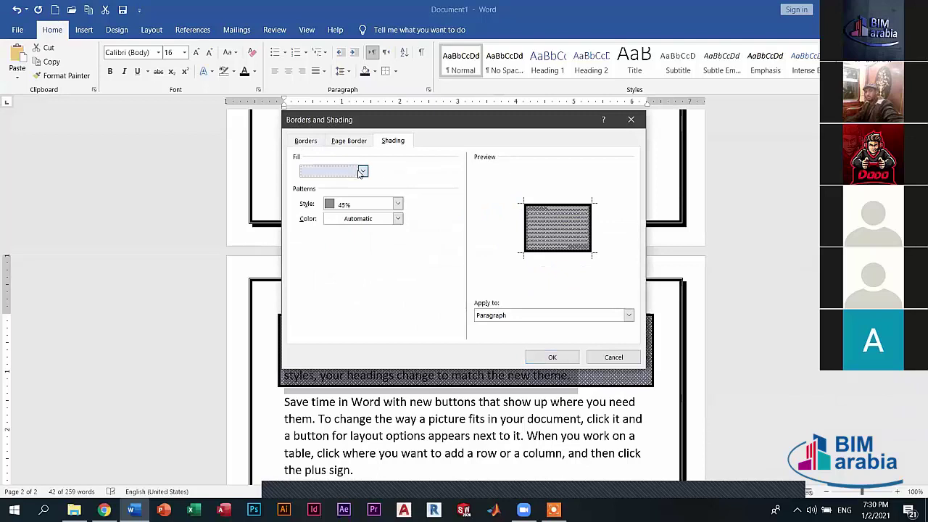
pyautogui.click(356, 205)
pyautogui.click(356, 205)
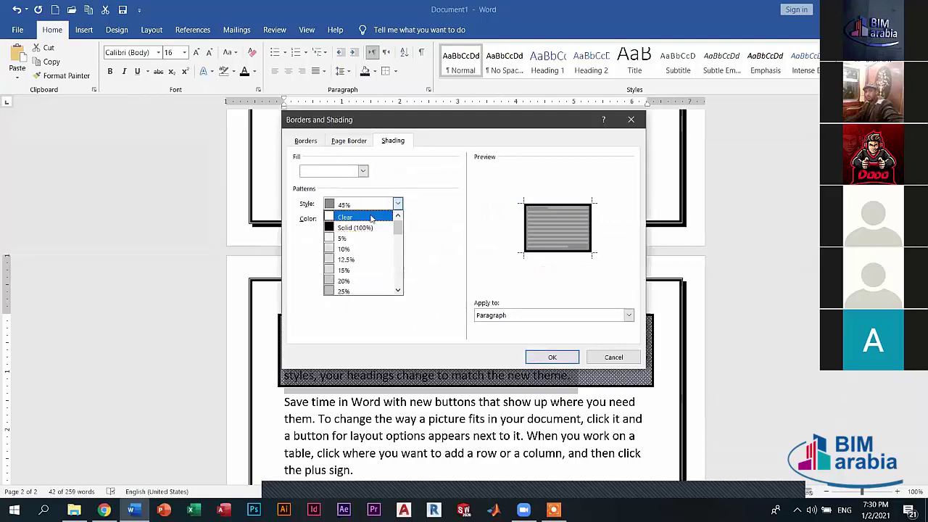
pyautogui.click(369, 210)
pyautogui.click(552, 357)
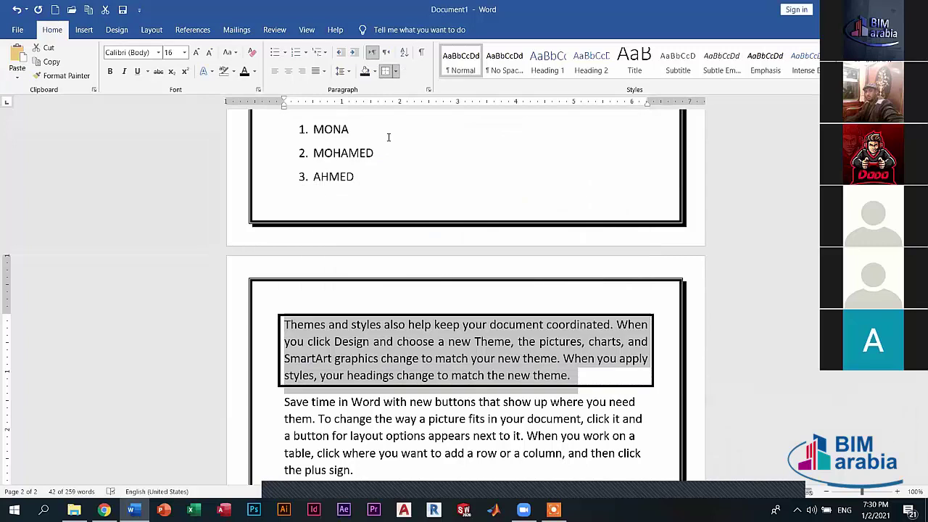
# Change the page border setting from Shadow to a plain Box
pyautogui.click(395, 71)
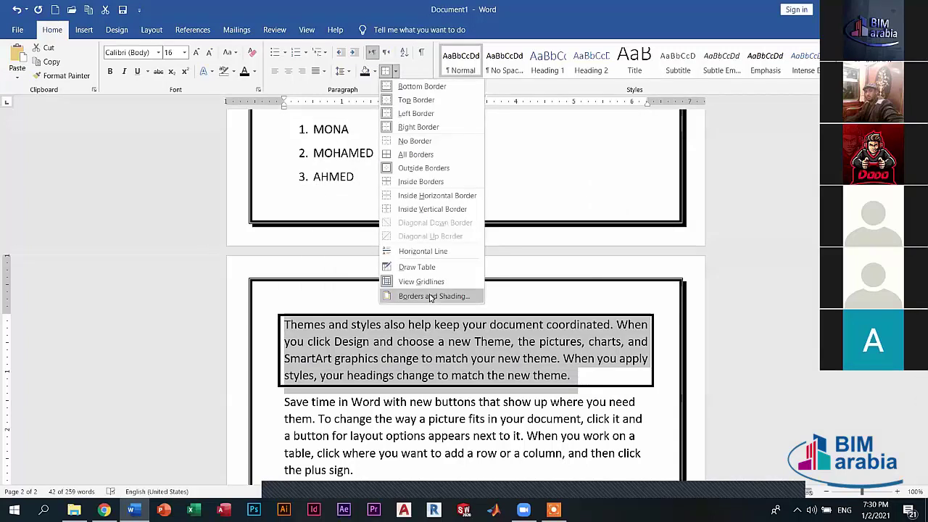
pyautogui.click(355, 236)
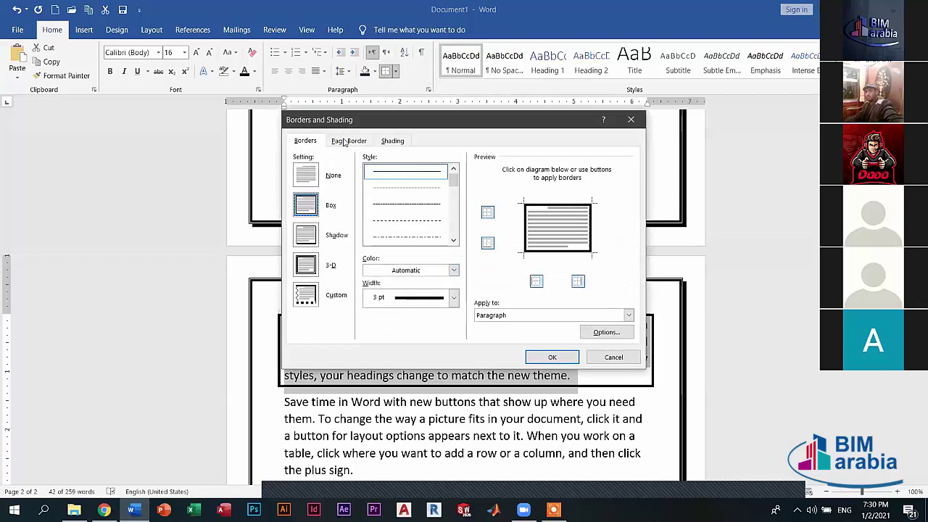
pyautogui.click(347, 141)
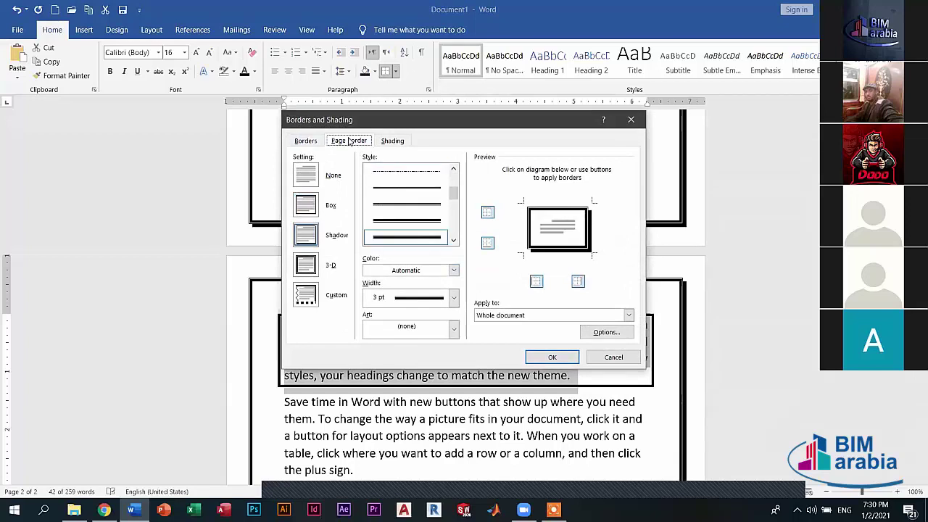
pyautogui.click(313, 210)
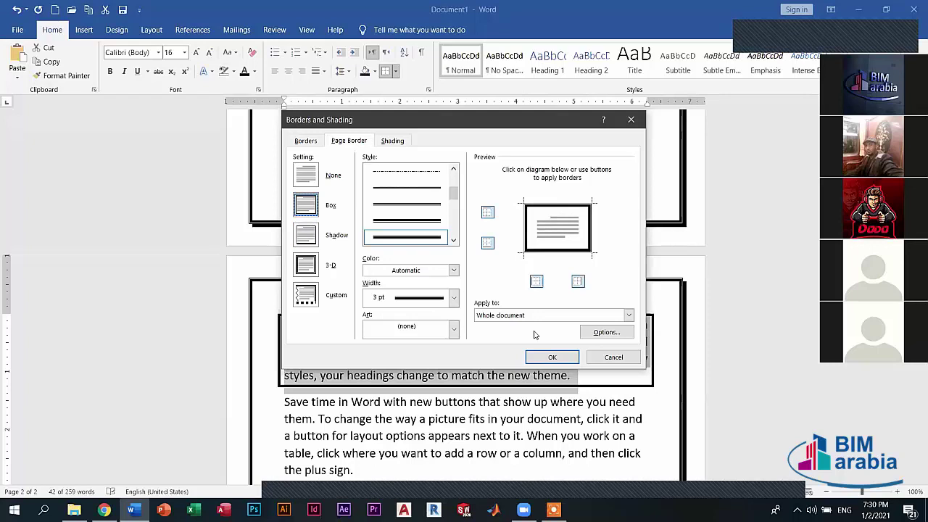
pyautogui.click(554, 357)
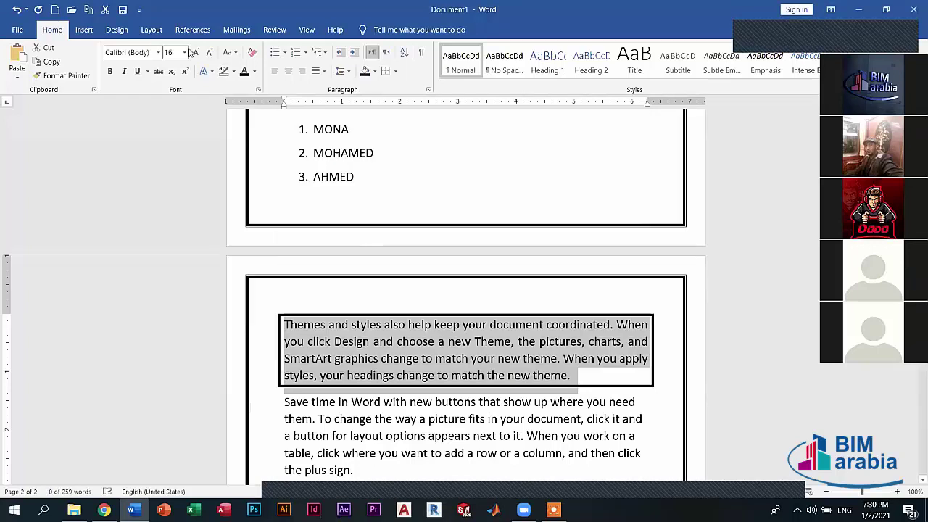
# Give the Themes paragraph a thicker shadowed box border
pyautogui.click(395, 71)
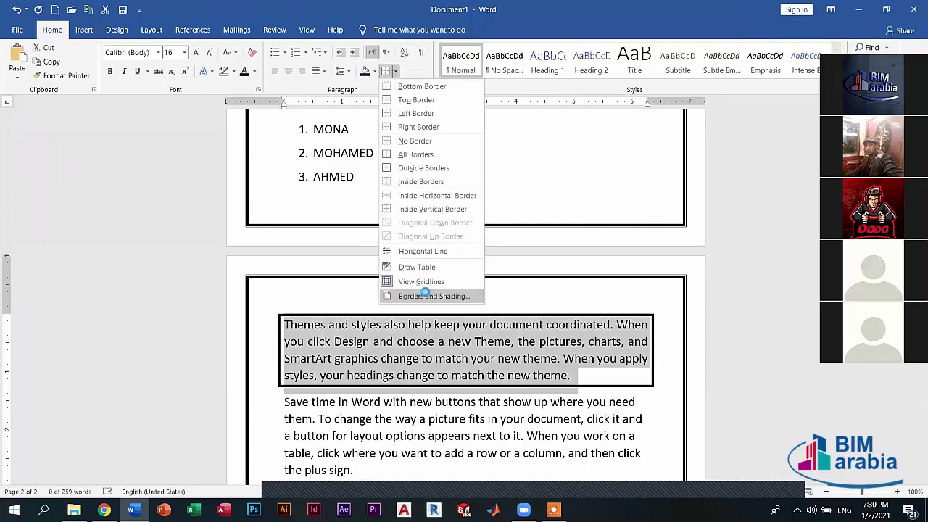
pyautogui.click(426, 295)
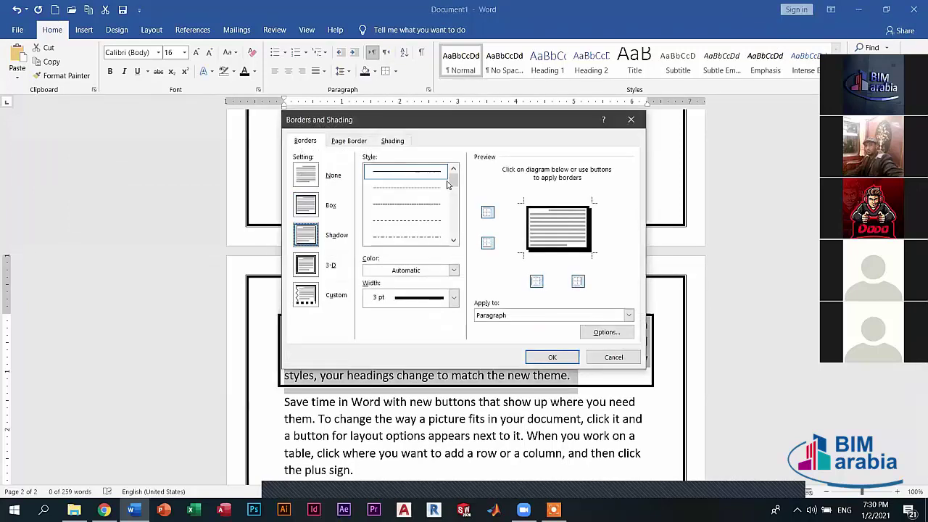
pyautogui.scroll(-3, 447, 189)
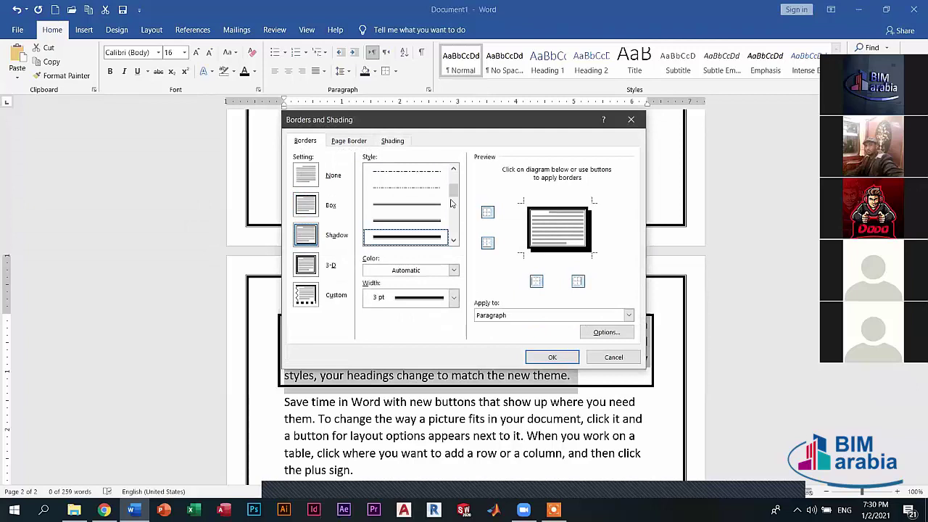
pyautogui.click(547, 356)
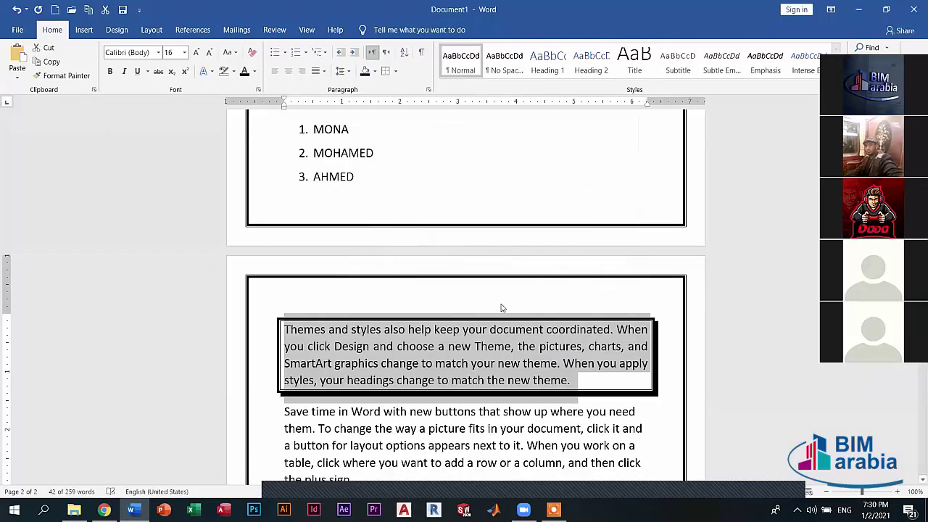
# Put a Shadow page border on the whole document
pyautogui.click(490, 194)
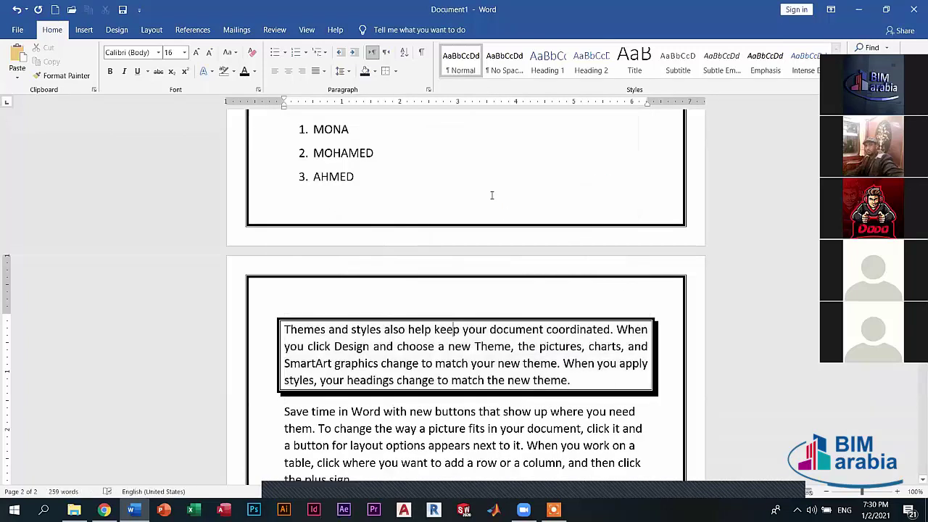
pyautogui.click(397, 71)
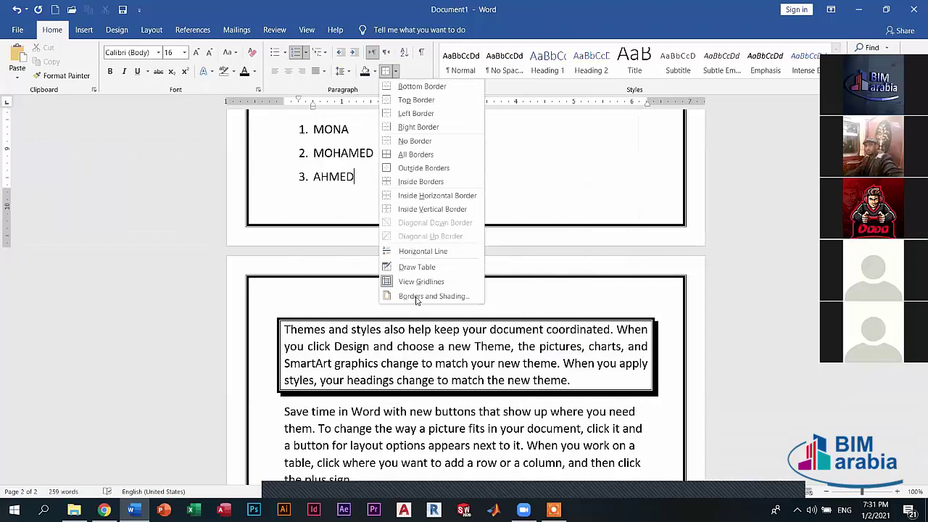
pyautogui.click(404, 293)
pyautogui.click(346, 142)
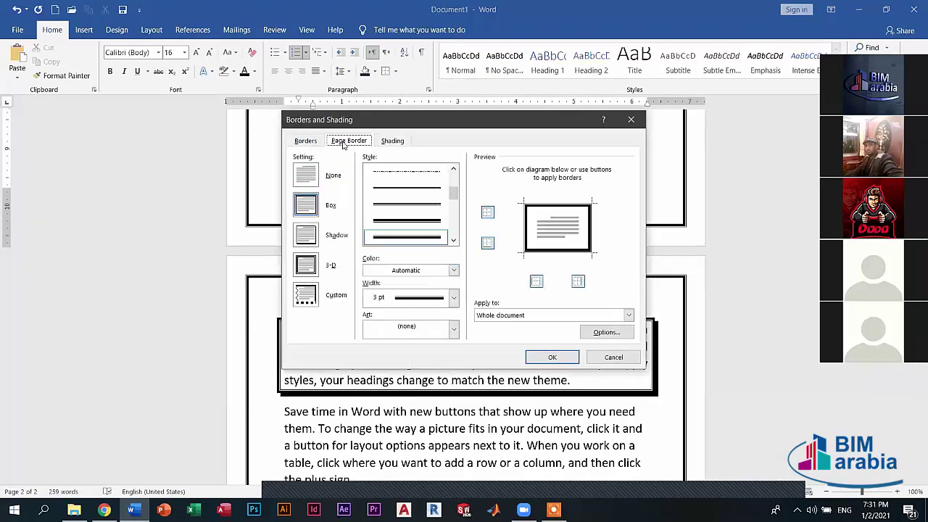
pyautogui.click(316, 236)
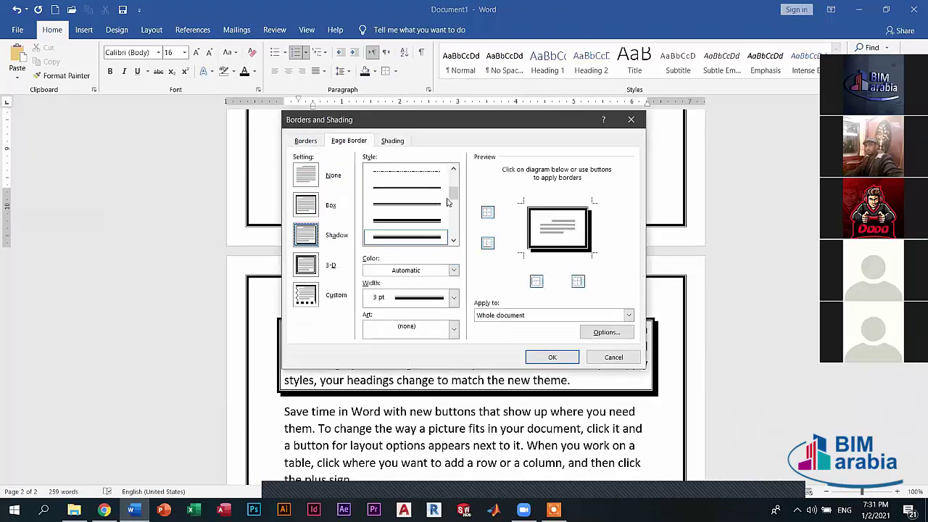
pyautogui.click(551, 357)
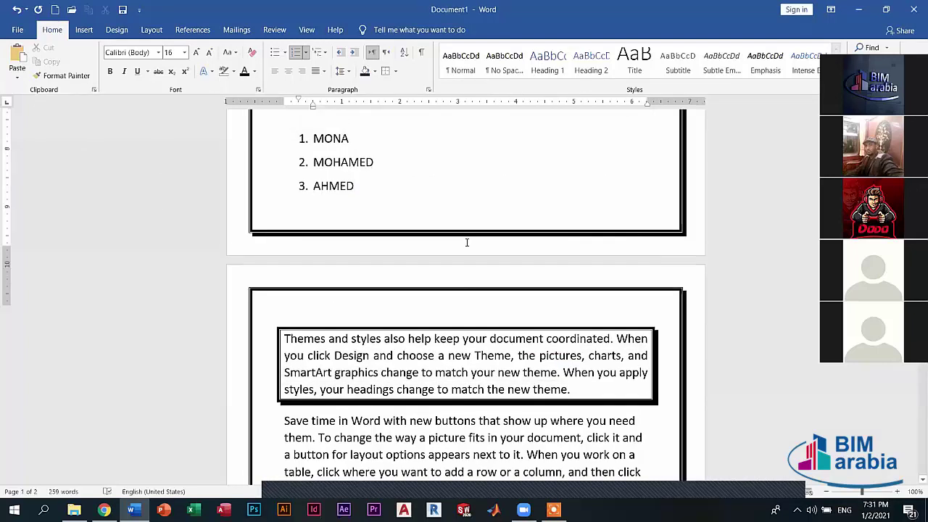
# Scroll back to the top, minimize Word to the desktop, then restore it with Alt+Tab
pyautogui.scroll(3, 471, 238)
pyautogui.scroll(4, 471, 239)
pyautogui.scroll(2, 476, 224)
pyautogui.scroll(2, 472, 203)
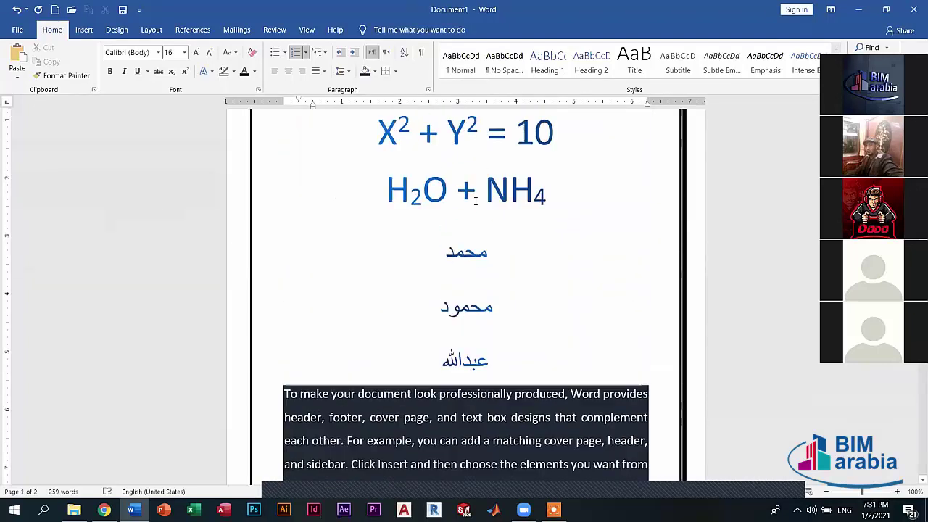
pyautogui.scroll(3, 436, 198)
pyautogui.scroll(1, 435, 198)
pyautogui.scroll(1, 588, 353)
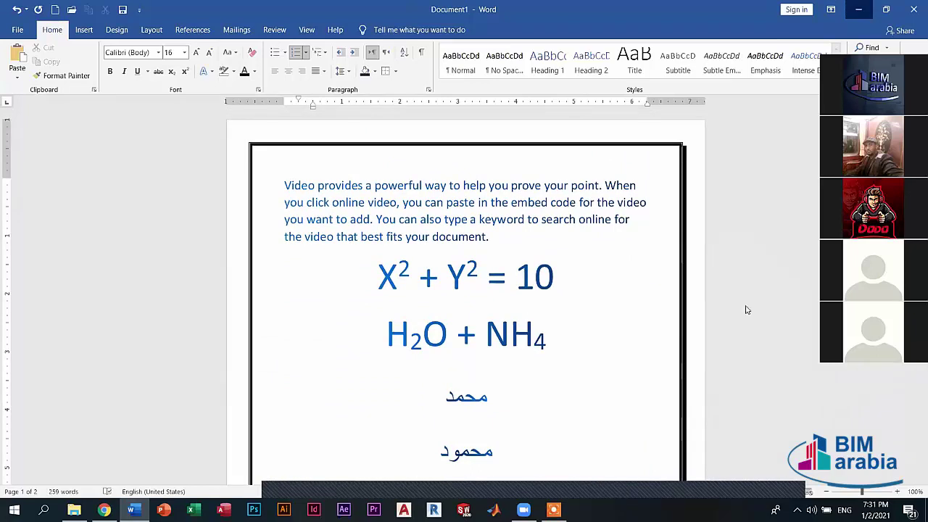
pyautogui.click(858, 10)
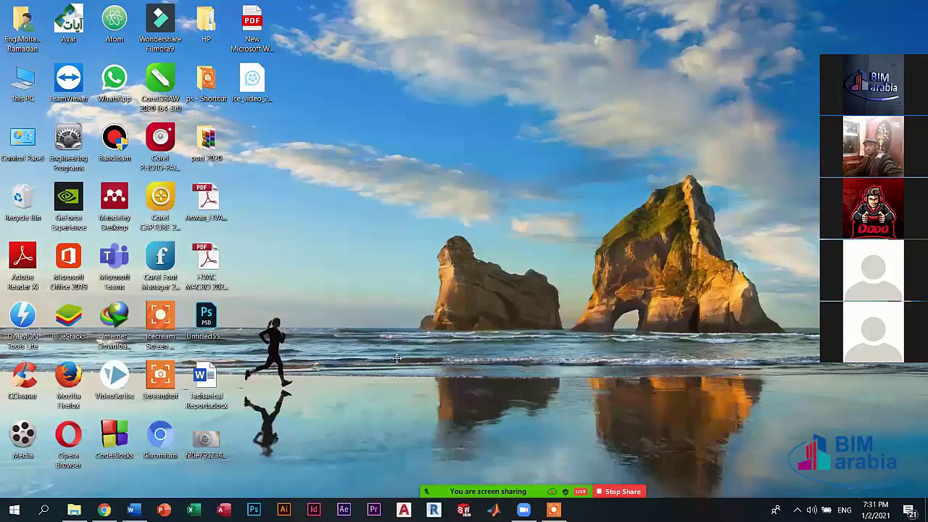
pyautogui.hotkey('alt', 'Tab')
pyautogui.scroll(-5, 421, 304)
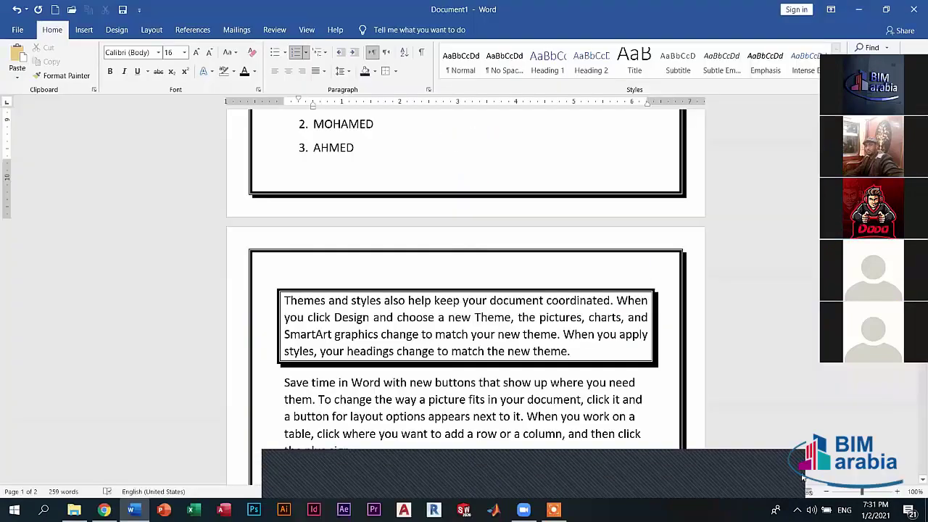
pyautogui.scroll(-3, 752, 305)
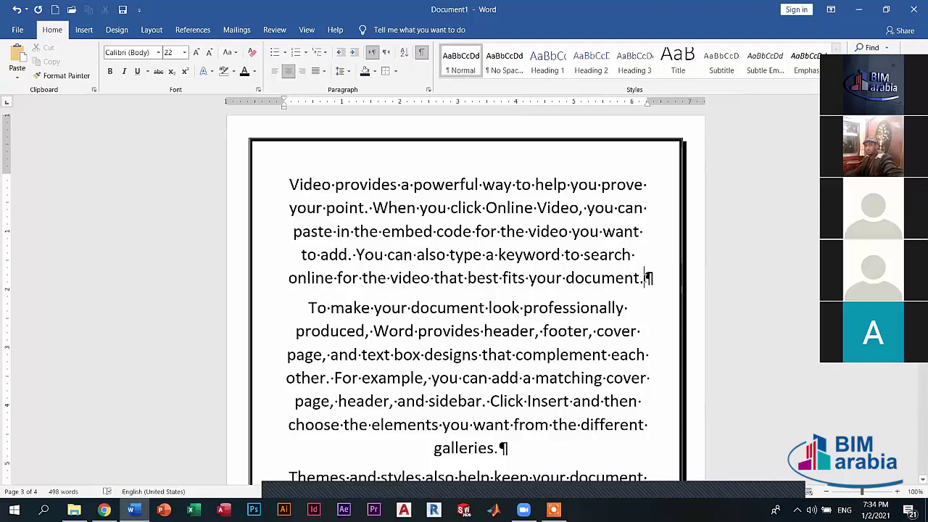
# Briefly select the first paragraph's mark, scroll down to page 4, then minimize and restore Word
pyautogui.moveTo(650, 280); pyautogui.dragTo(656, 289)
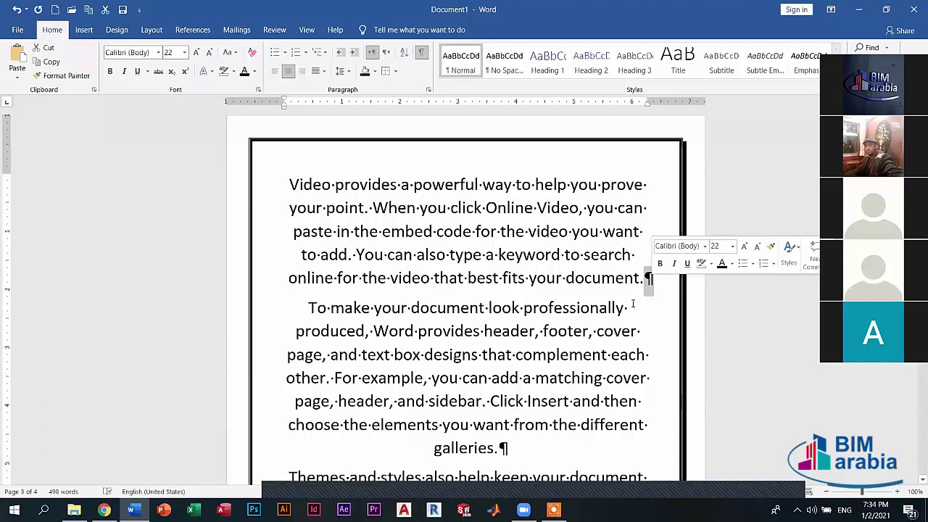
pyautogui.click(635, 277)
pyautogui.scroll(-2, 512, 305)
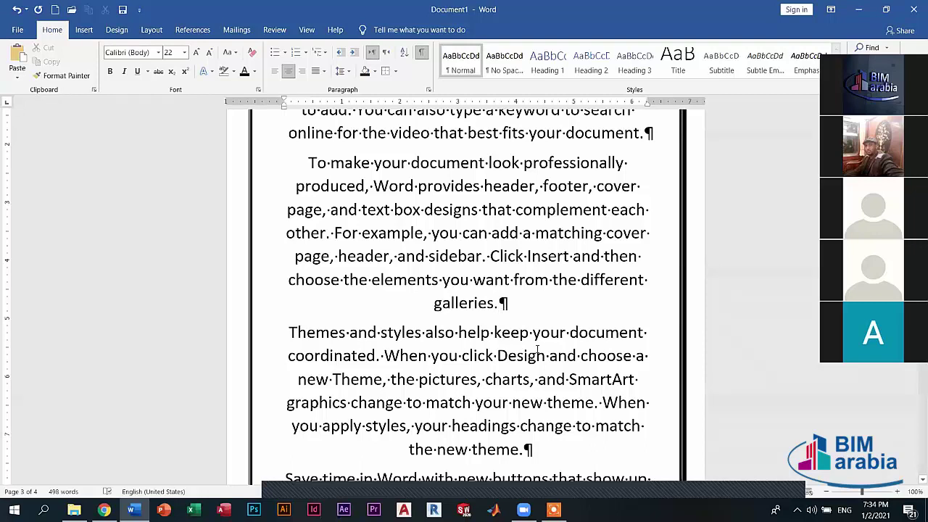
pyautogui.scroll(-2, 542, 361)
pyautogui.scroll(-1, 540, 319)
pyautogui.scroll(-1, 539, 313)
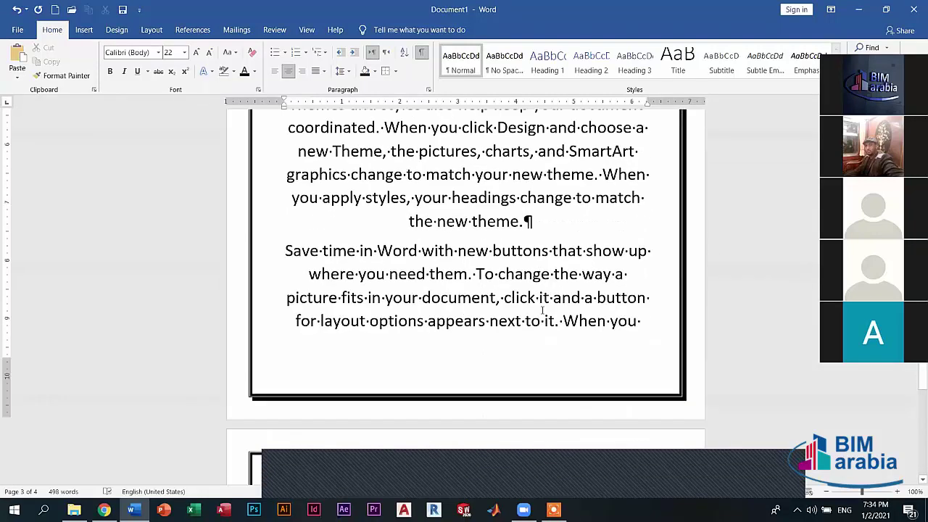
pyautogui.scroll(-2, 605, 364)
pyautogui.scroll(-1, 577, 290)
pyautogui.scroll(-2, 637, 272)
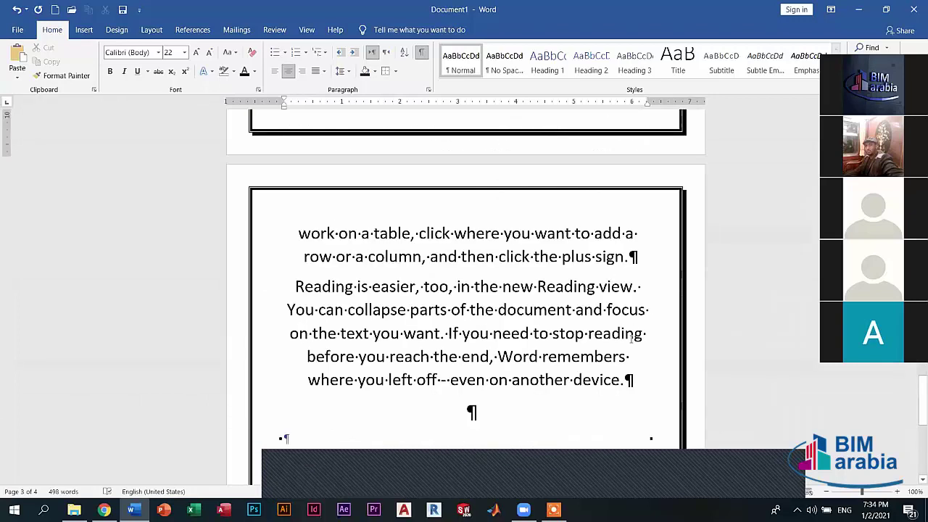
pyautogui.scroll(-1, 632, 339)
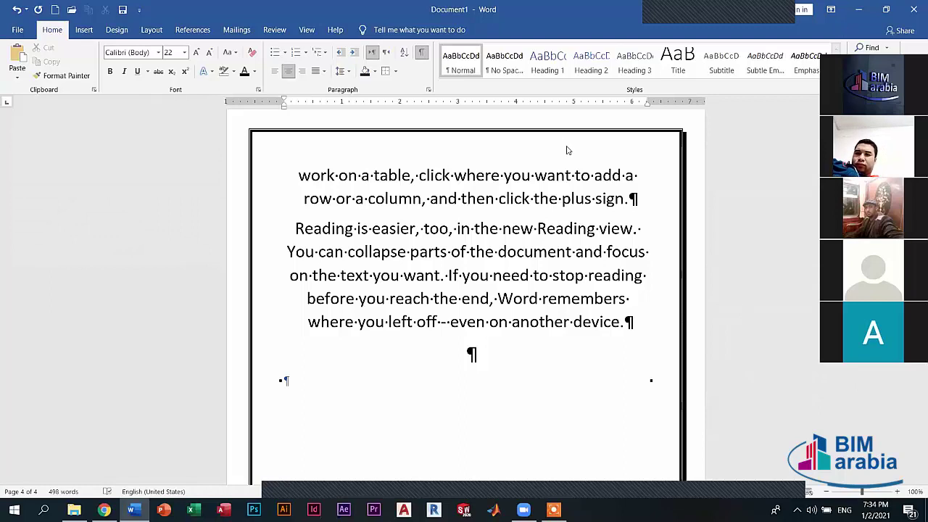
pyautogui.press('super+d')
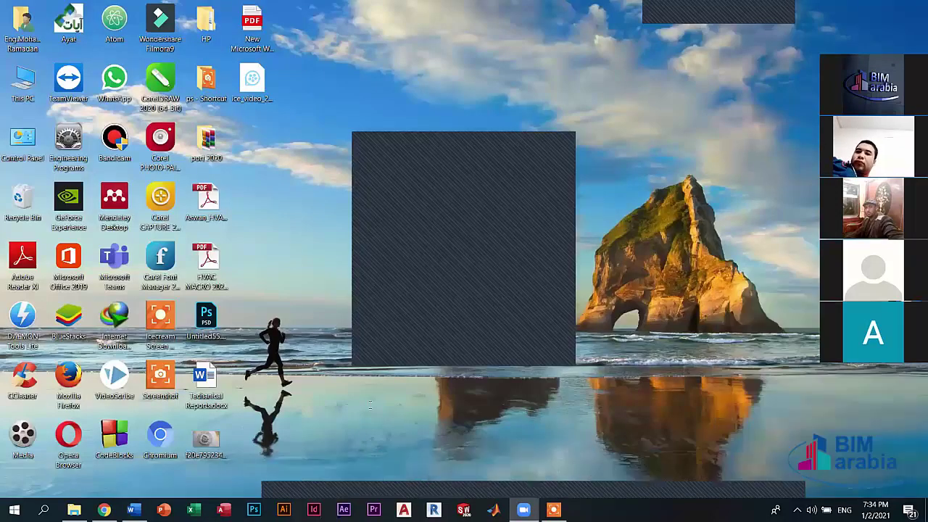
pyautogui.press('super+d')
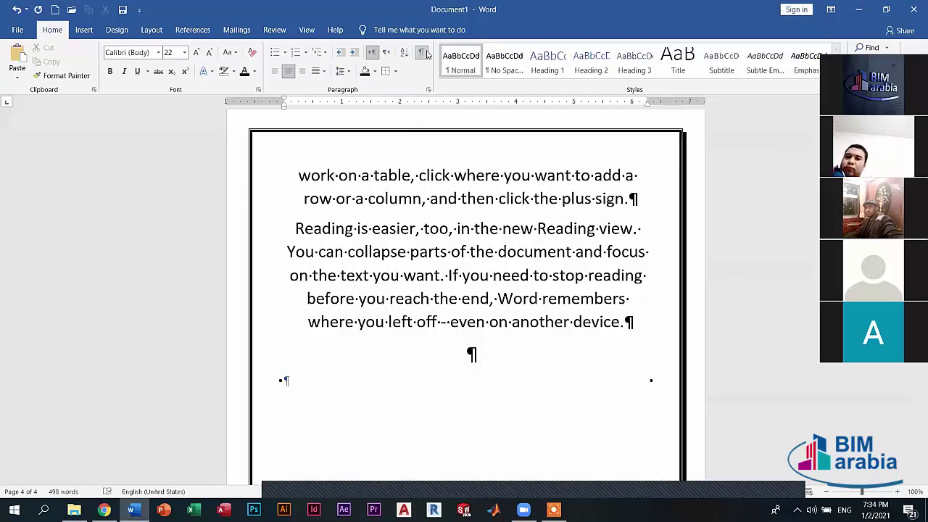
# Hide the formatting marks with Show/Hide ¶ and scroll back through the text
pyautogui.click(422, 52)
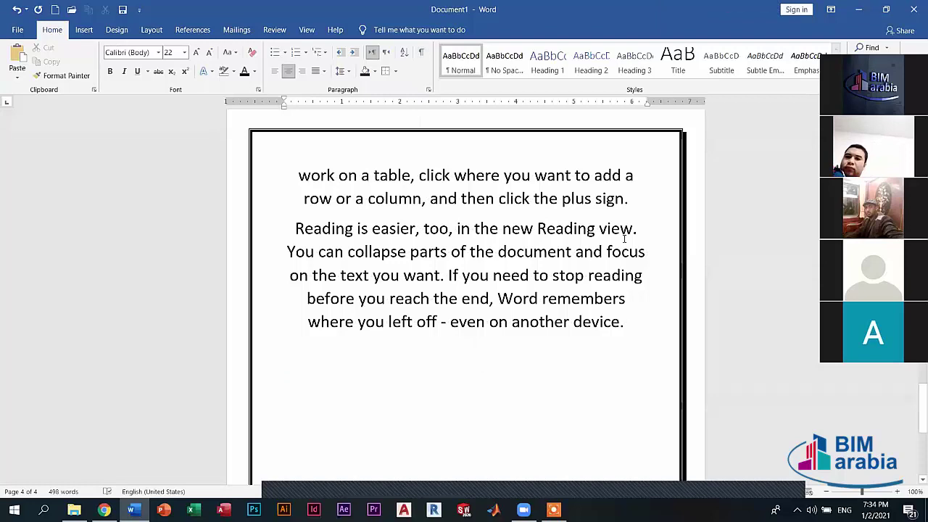
pyautogui.scroll(2, 624, 246)
pyautogui.scroll(1, 624, 232)
pyautogui.scroll(3, 627, 229)
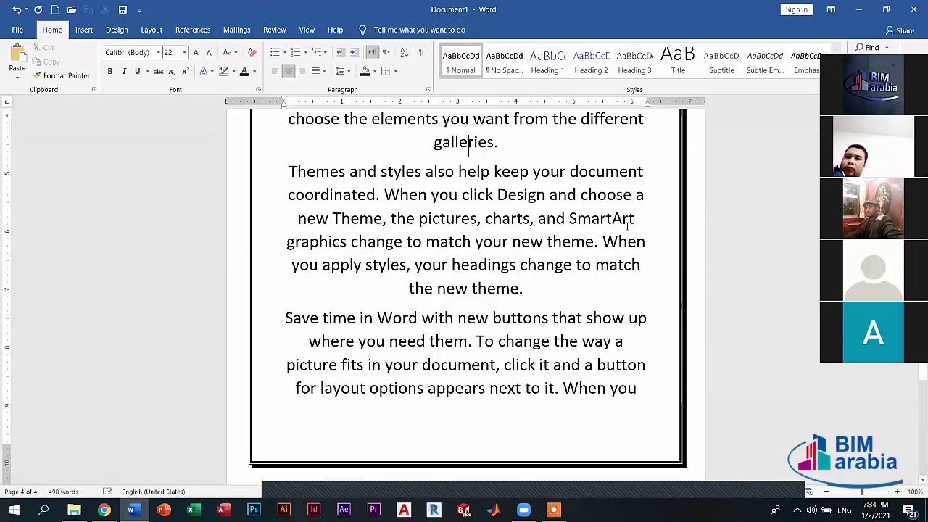
pyautogui.scroll(3, 628, 225)
pyautogui.scroll(1, 645, 261)
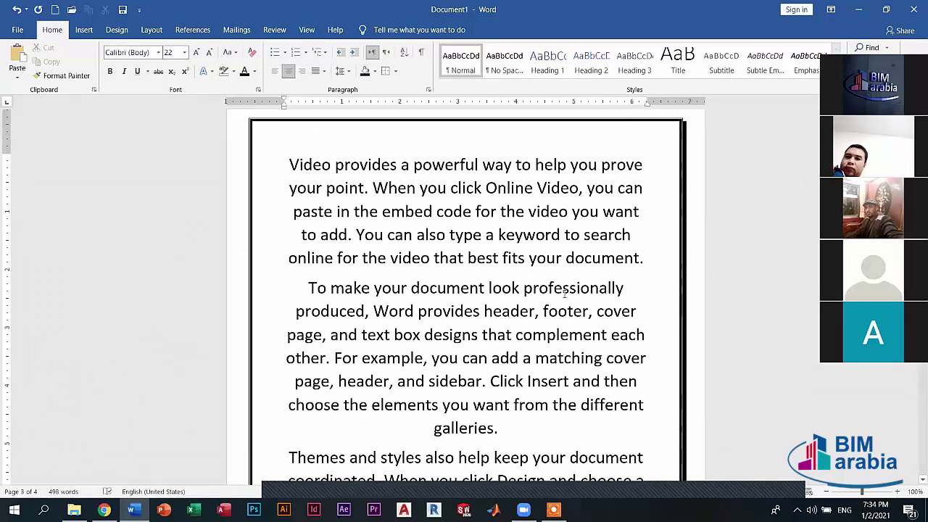
pyautogui.scroll(-1, 545, 351)
pyautogui.scroll(-1, 524, 368)
# Select the body paragraphs, deselect them, and open the Navigation pane with Find
pyautogui.moveTo(499, 341); pyautogui.dragTo(272, 171)
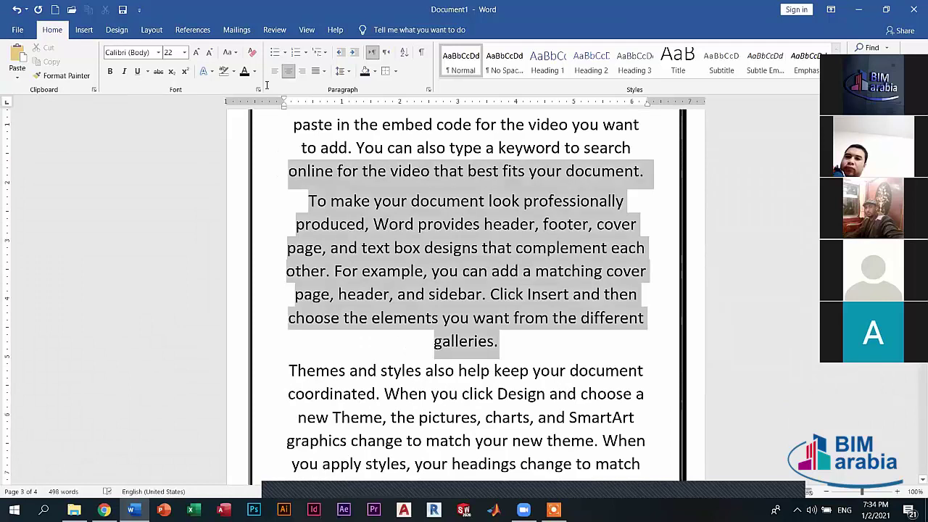
pyautogui.moveTo(267, 85); pyautogui.dragTo(261, 101)
pyautogui.scroll(1, 342, 327)
pyautogui.scroll(3, 341, 327)
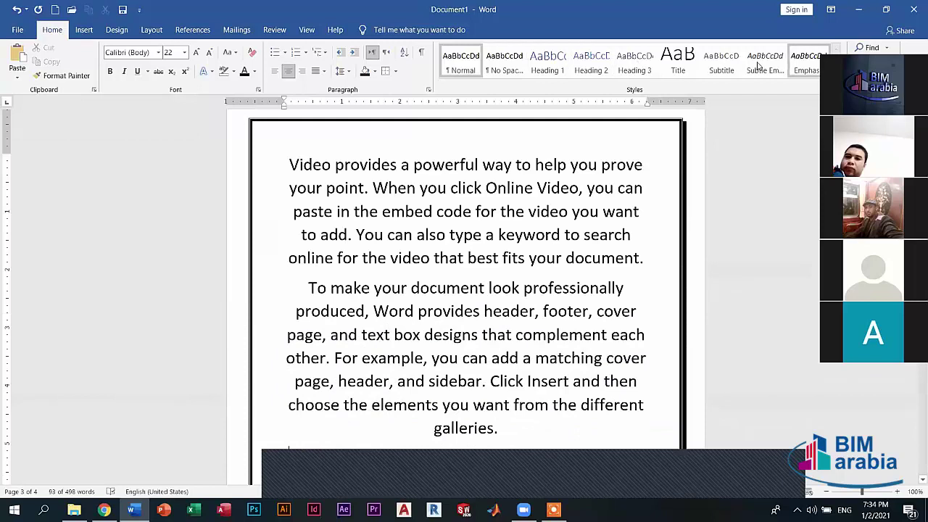
pyautogui.scroll(-3, 641, 143)
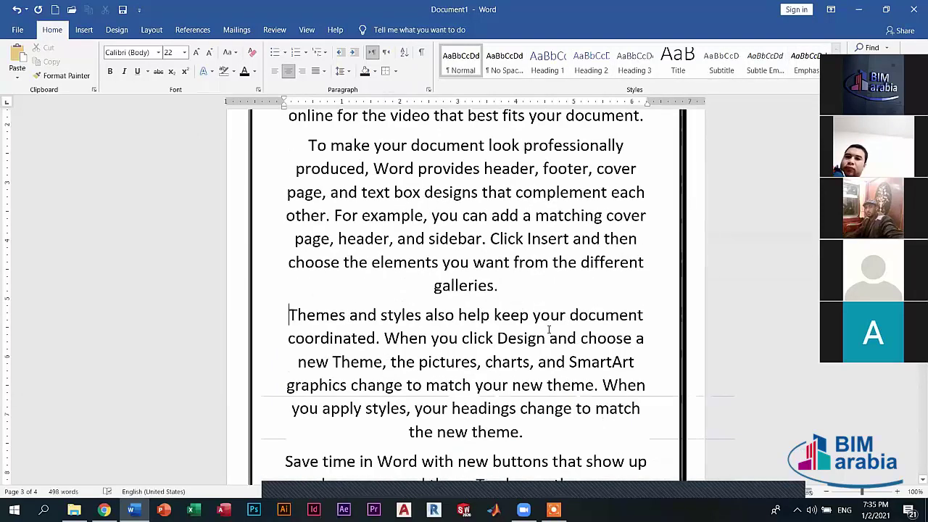
pyautogui.moveTo(356, 277)
pyautogui.mouseDown()
pyautogui.moveTo(267, 388)
pyautogui.moveTo(407, 316)
pyautogui.mouseUp()
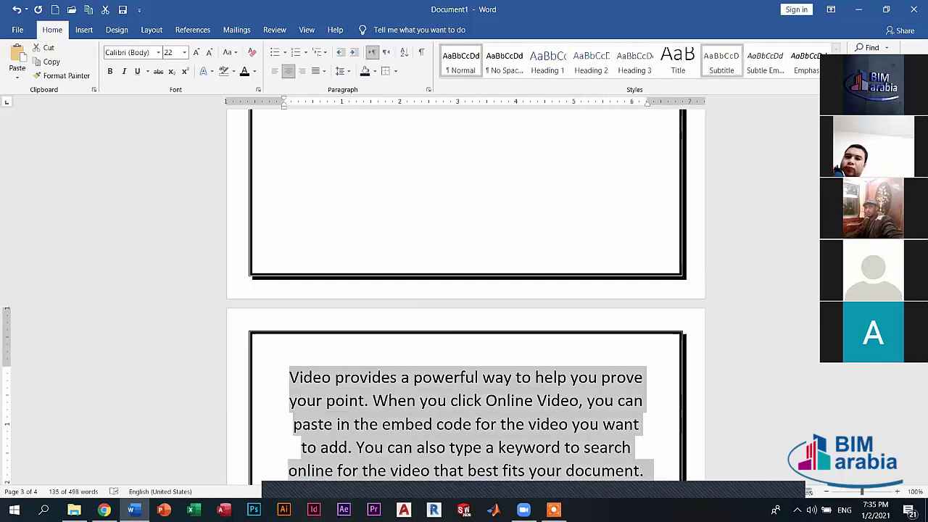
pyautogui.scroll(-1, 595, 53)
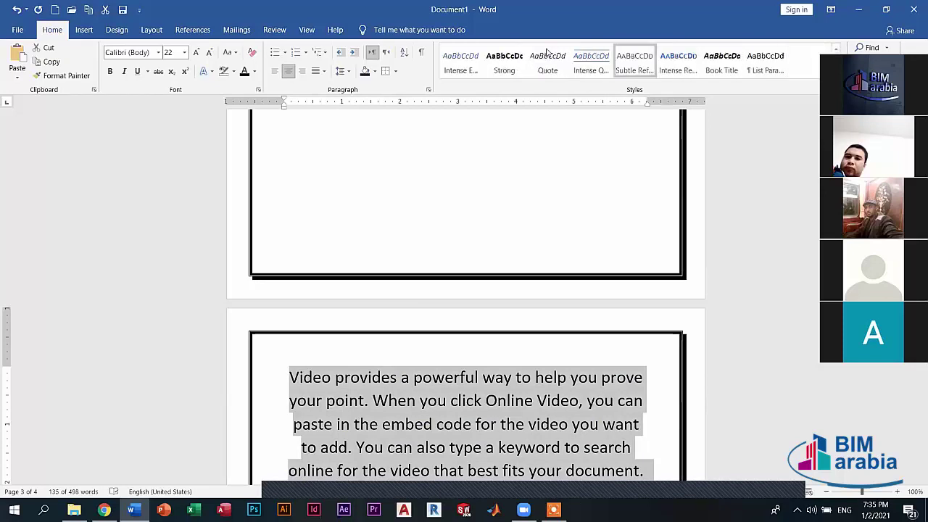
pyautogui.click(804, 100)
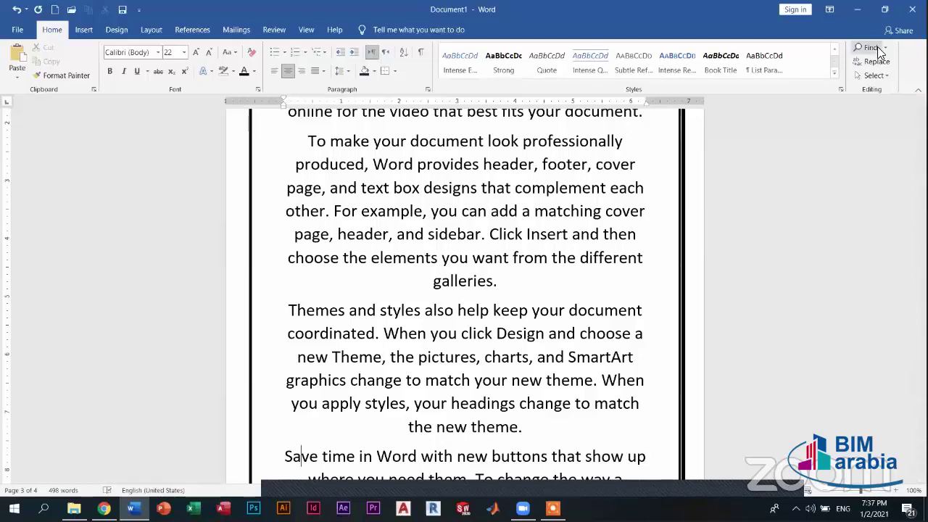
pyautogui.click(868, 47)
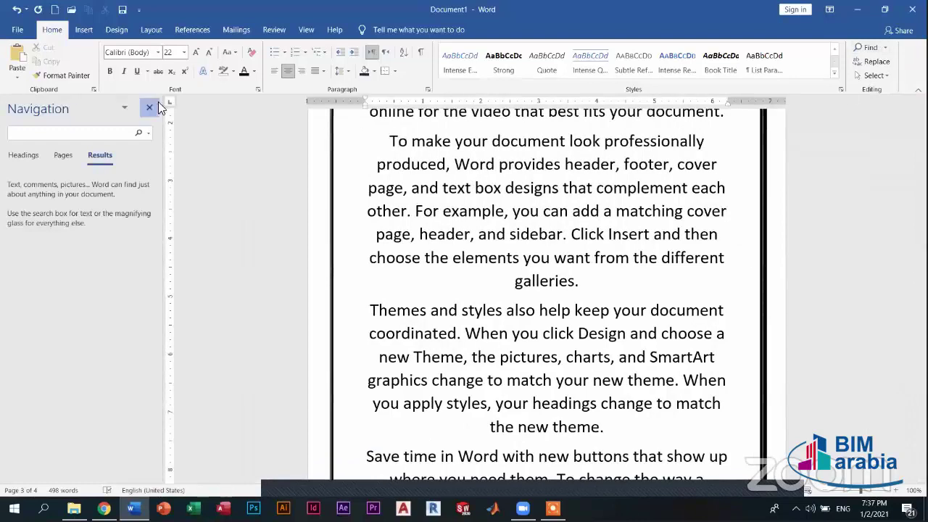
# Search the document for 'GALLERIES', correcting the mistyped 'GALLERIRS'
pyautogui.press('Escape')
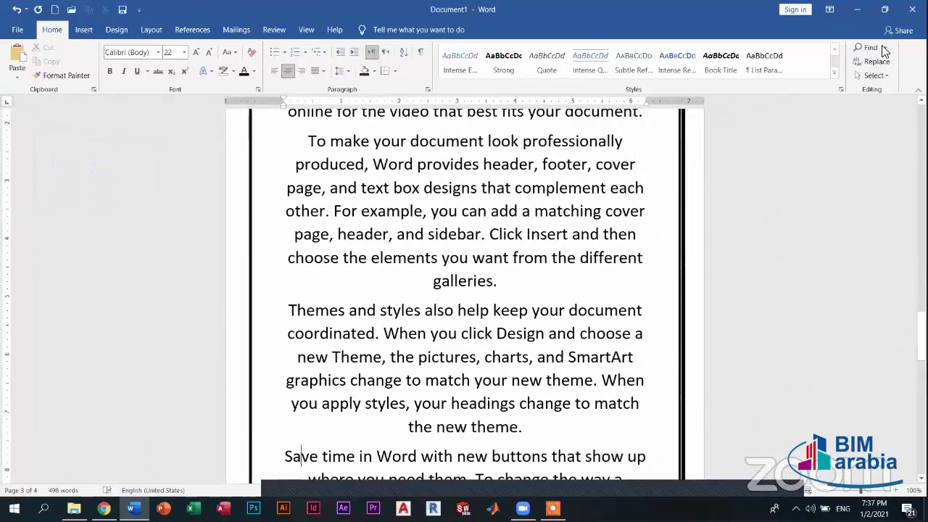
pyautogui.click(884, 48)
pyautogui.click(872, 62)
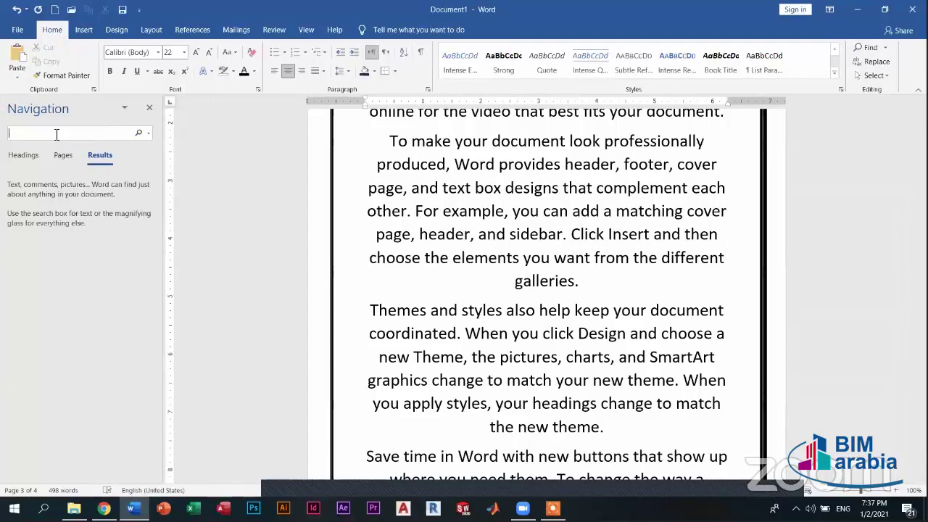
pyautogui.write('G')
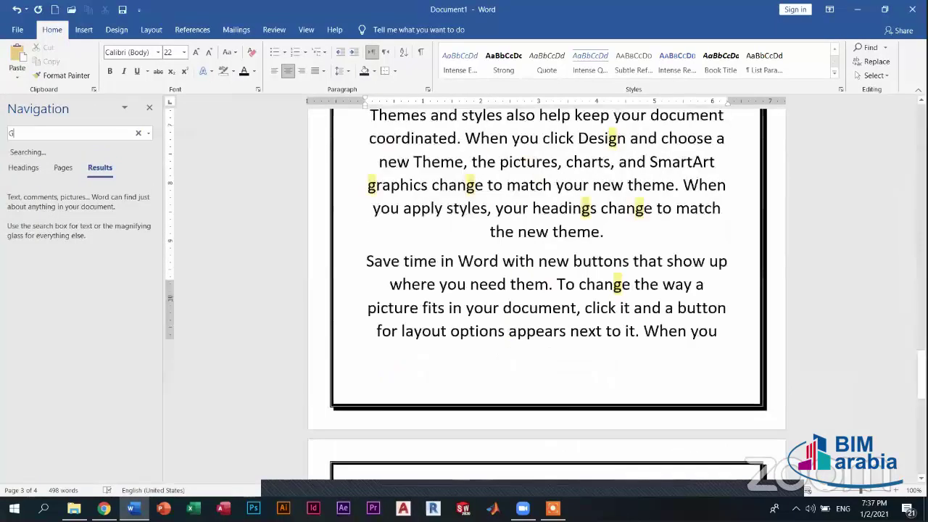
pyautogui.write('A')
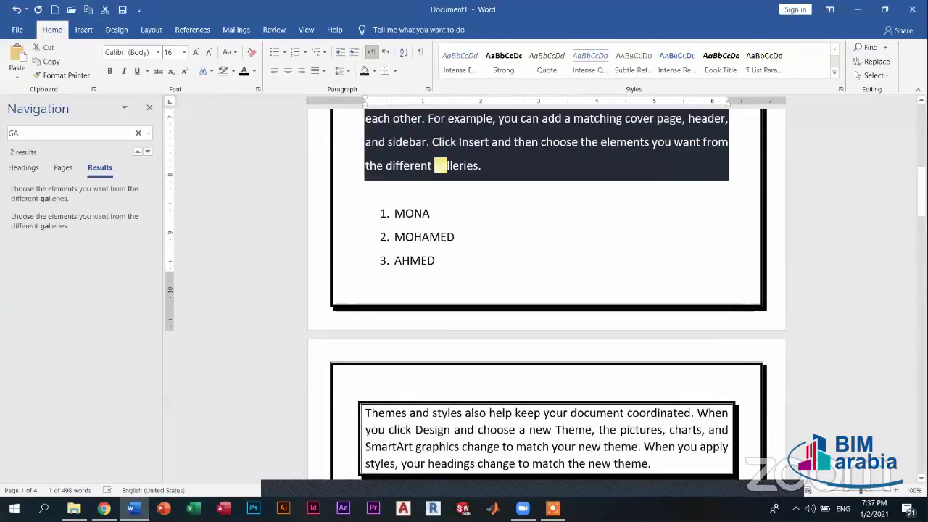
pyautogui.write('LLER')
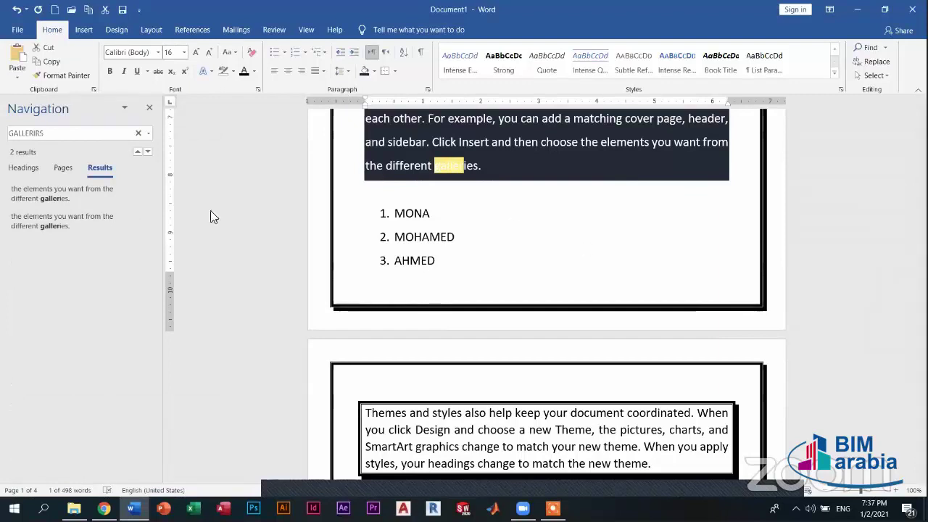
pyautogui.write('IRS')
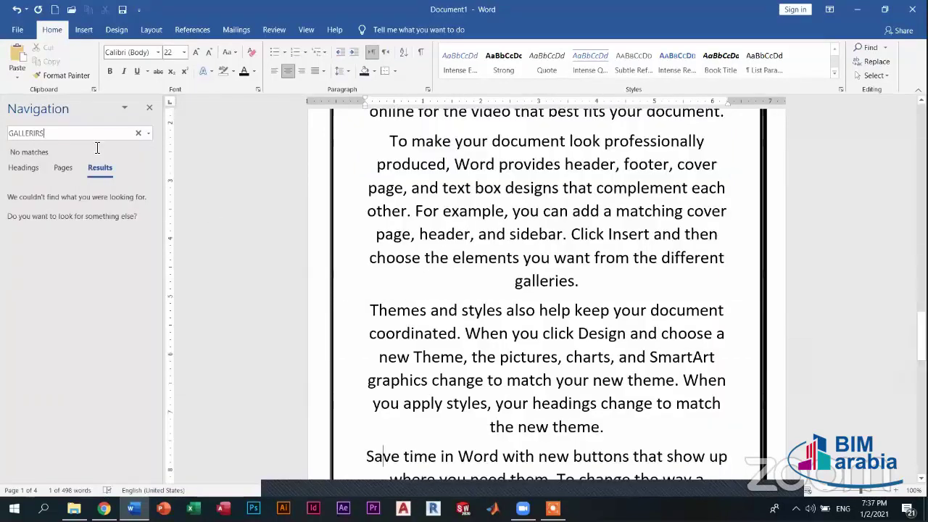
pyautogui.press('BackSpace')
pyautogui.press('BackSpace')
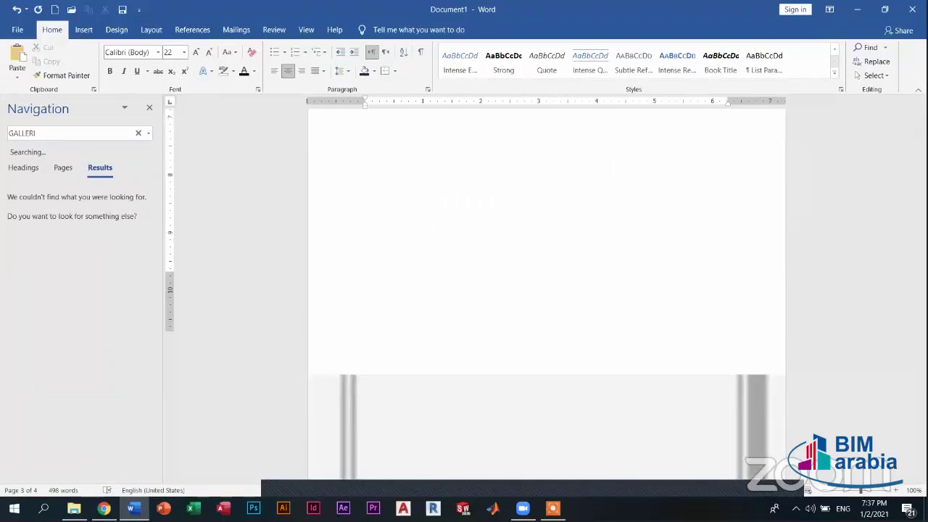
pyautogui.write('ES')
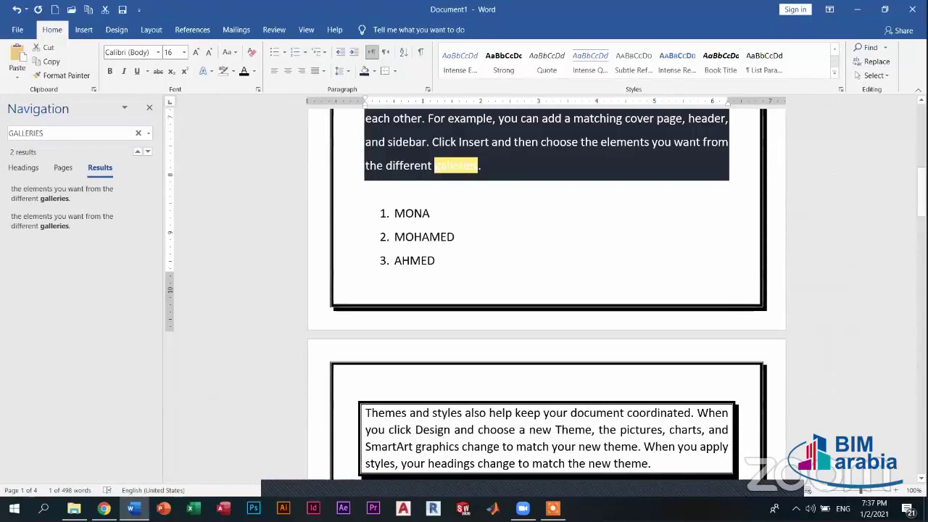
# Scroll through the document to view the two GALLERIES matches
pyautogui.scroll(-2, 547, 290)
pyautogui.scroll(-4, 546, 290)
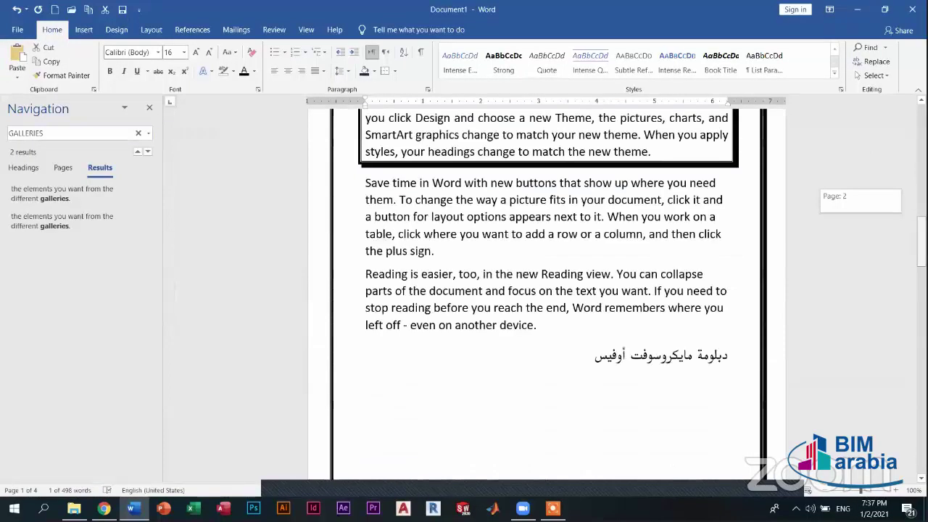
pyautogui.scroll(-3, 546, 290)
pyautogui.scroll(5, 547, 290)
pyautogui.scroll(10, 546, 290)
pyautogui.scroll(-4, 547, 290)
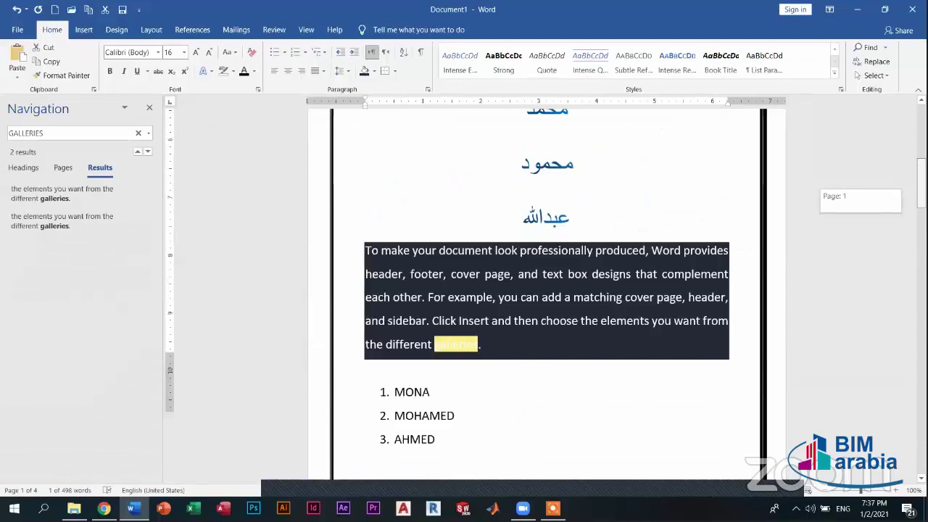
pyautogui.scroll(-10, 547, 290)
pyautogui.scroll(-5, 546, 289)
pyautogui.scroll(-2, 546, 290)
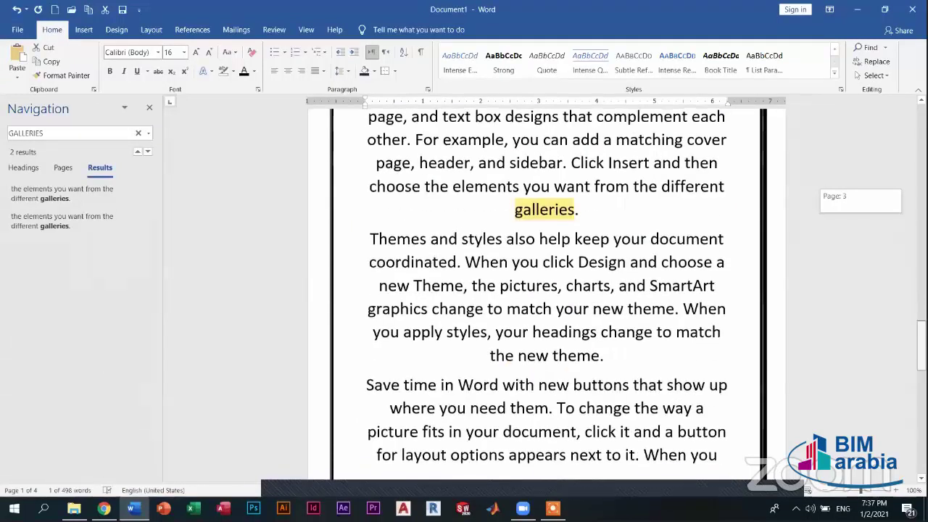
pyautogui.scroll(-1, 560, 226)
pyautogui.scroll(2, 559, 226)
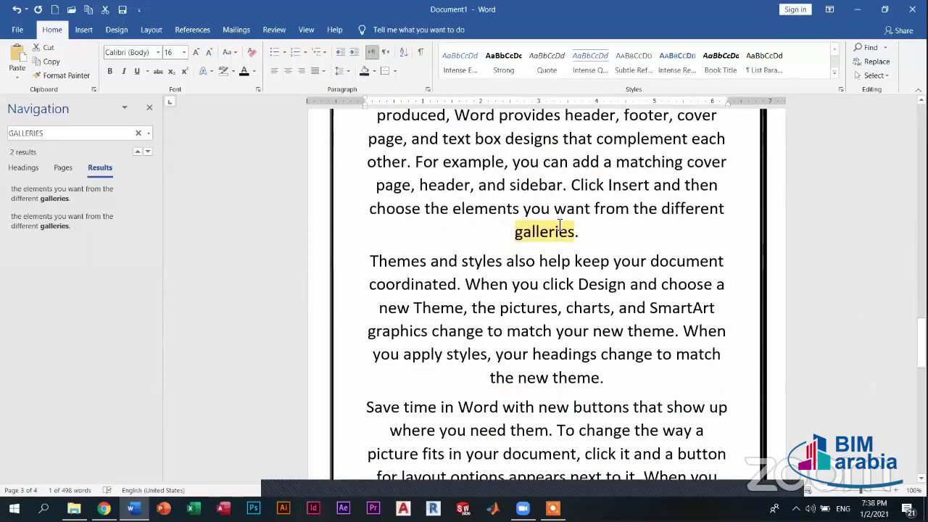
# Place the caret in 'galleries', return to the match, and clear the search box
pyautogui.tripleClick(551, 237)
pyautogui.click(554, 233)
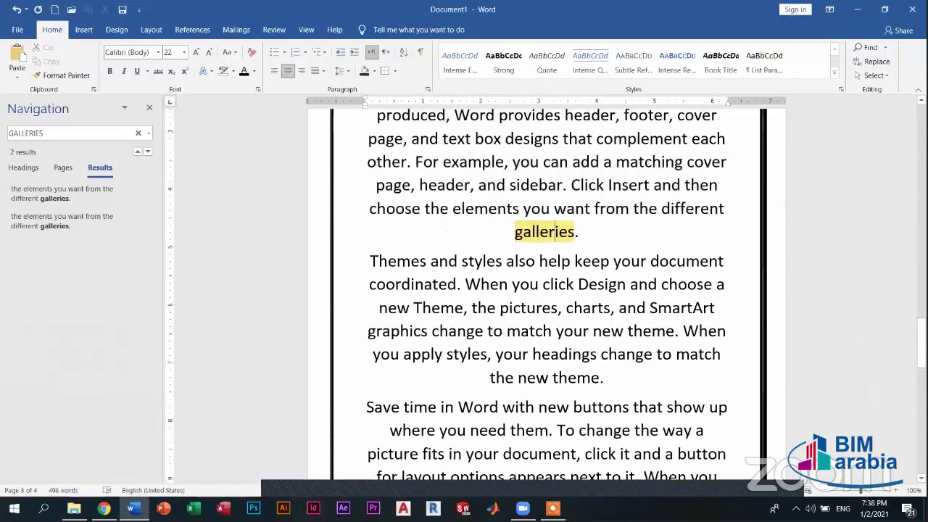
pyautogui.scroll(-2, 546, 290)
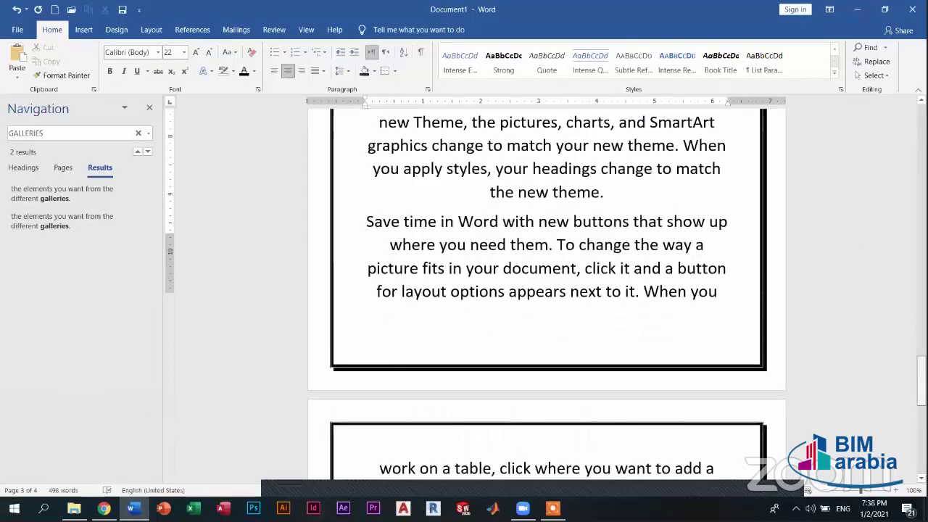
pyautogui.scroll(-5, 547, 290)
pyautogui.moveTo(921, 377); pyautogui.dragTo(909, 185)
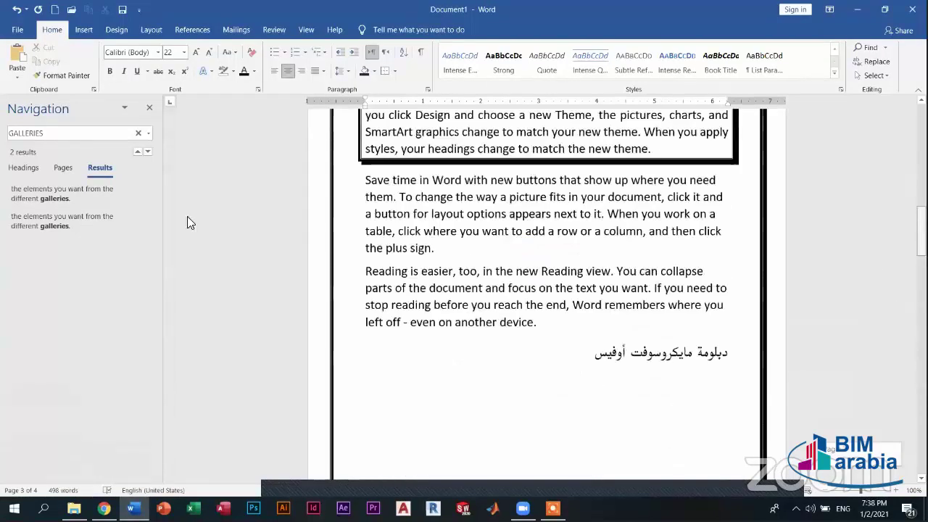
pyautogui.press('Return')
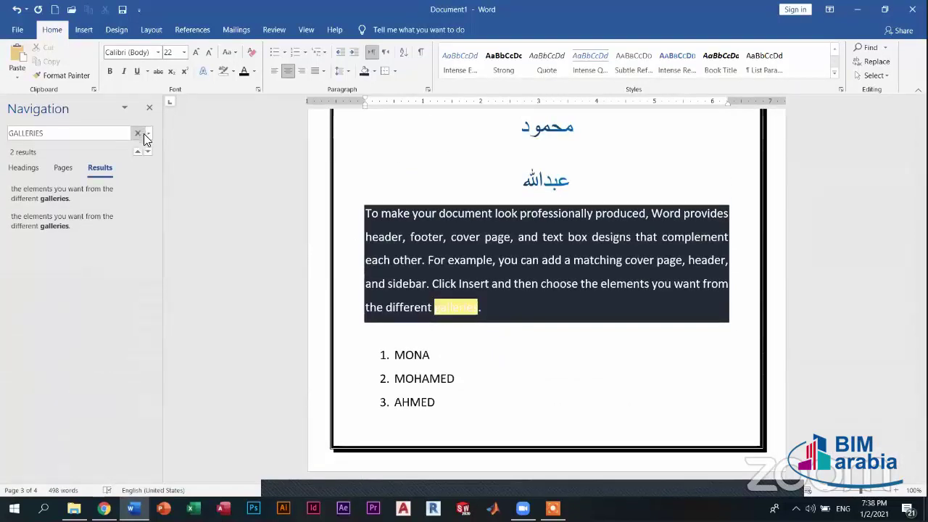
pyautogui.click(138, 132)
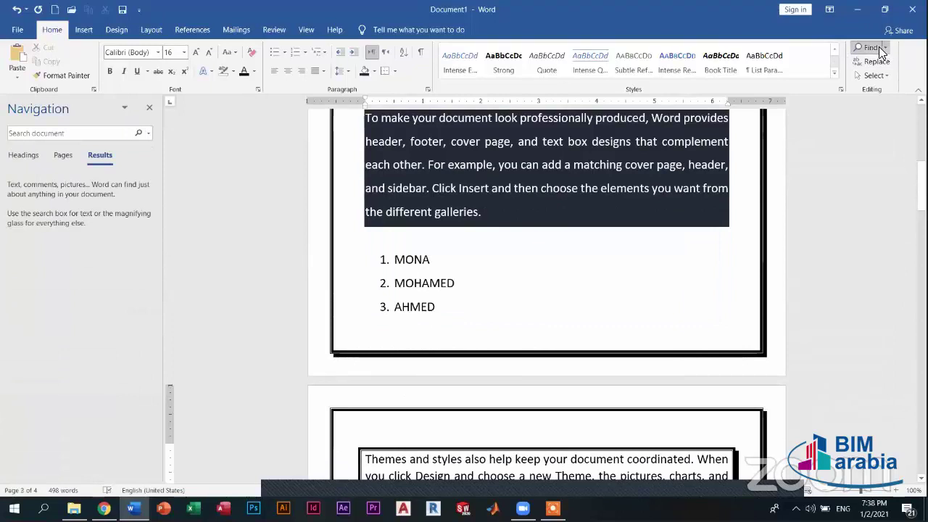
# Search the document for the Arabic name below the H2O + NH4 line
pyautogui.click(884, 47)
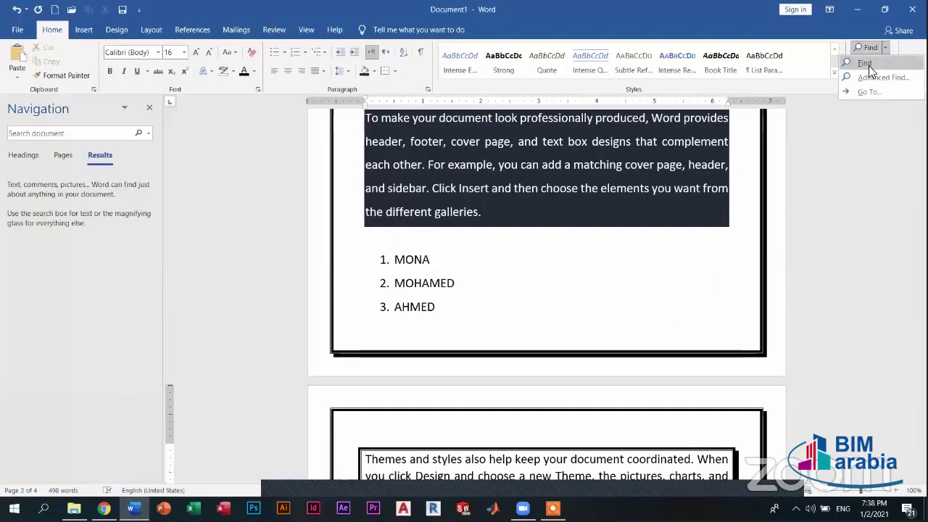
pyautogui.click(869, 65)
pyautogui.click(72, 137)
pyautogui.write('GALLERIES')
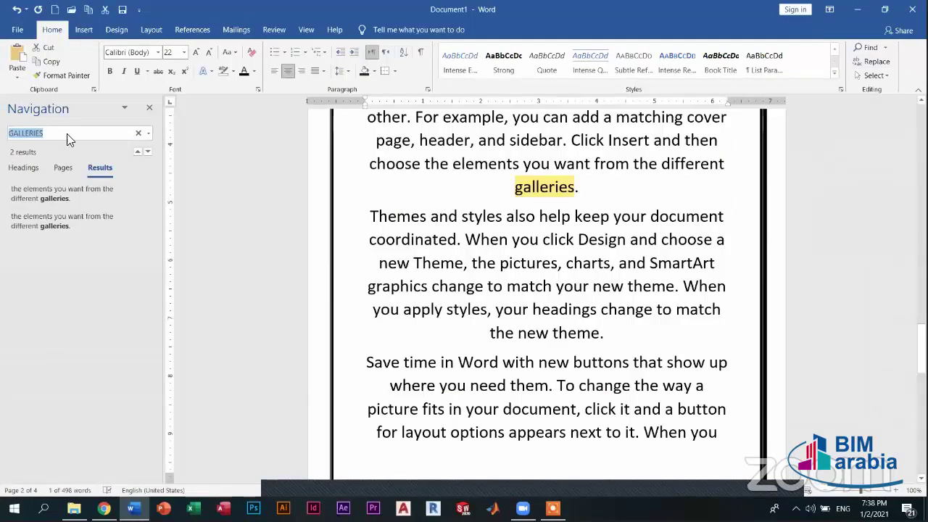
pyautogui.write('l')
pyautogui.hotkey('alt', 'space')
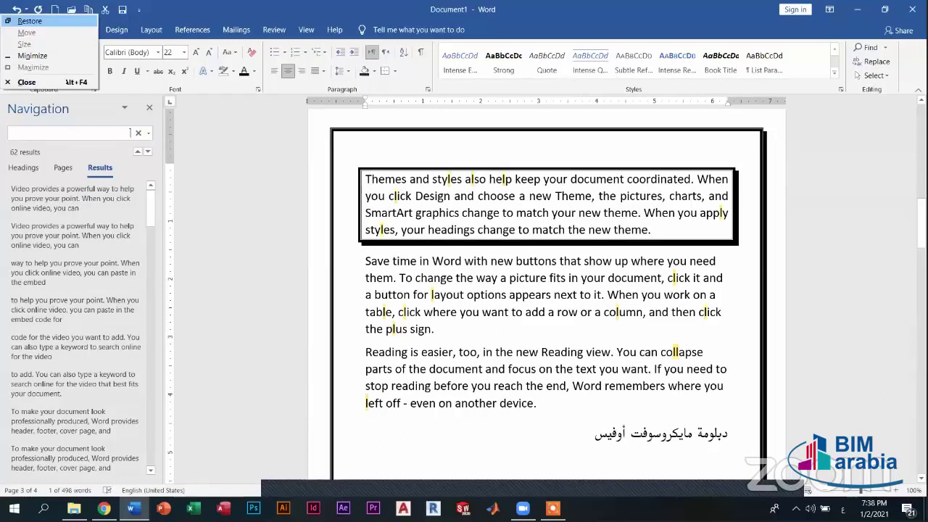
pyautogui.press('Escape')
pyautogui.press('BackSpace')
pyautogui.write('م')
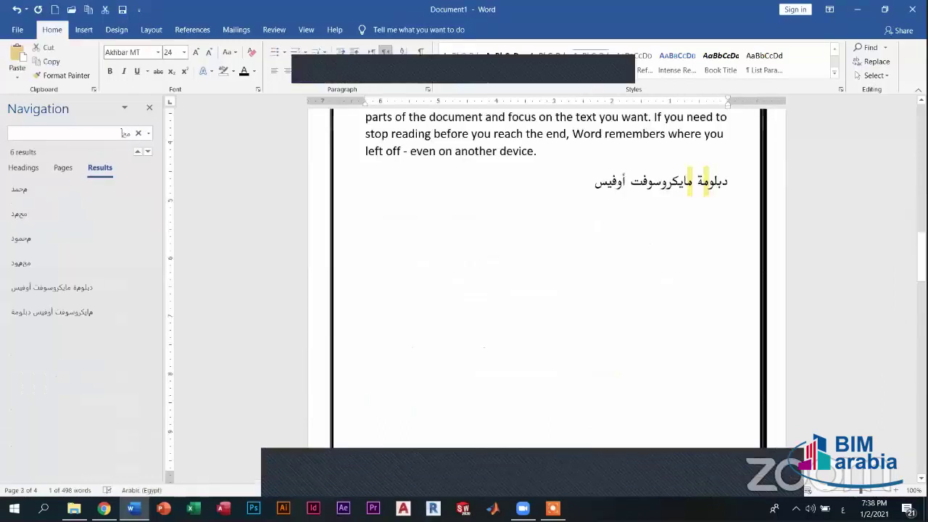
pyautogui.write('حمد')
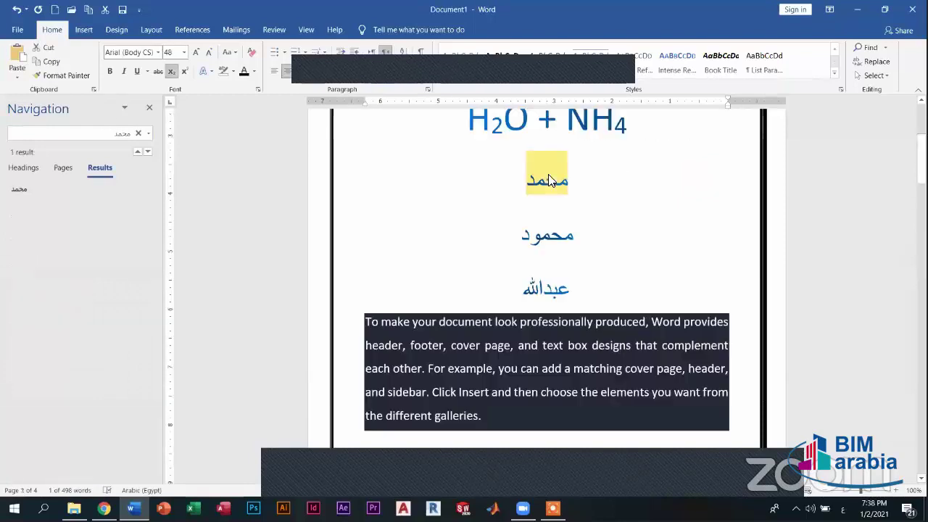
# Deselect the found name and close the Navigation pane
pyautogui.click(630, 173)
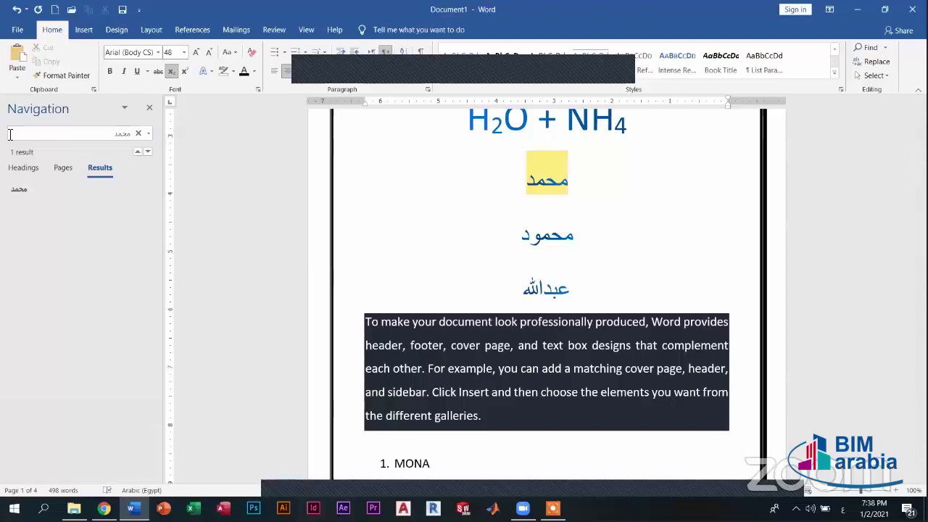
pyautogui.click(61, 76)
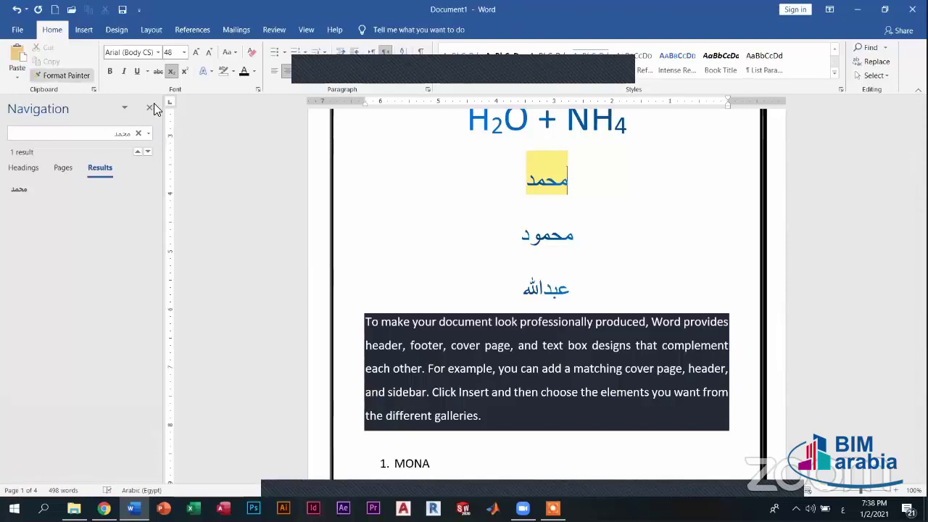
pyautogui.click(149, 108)
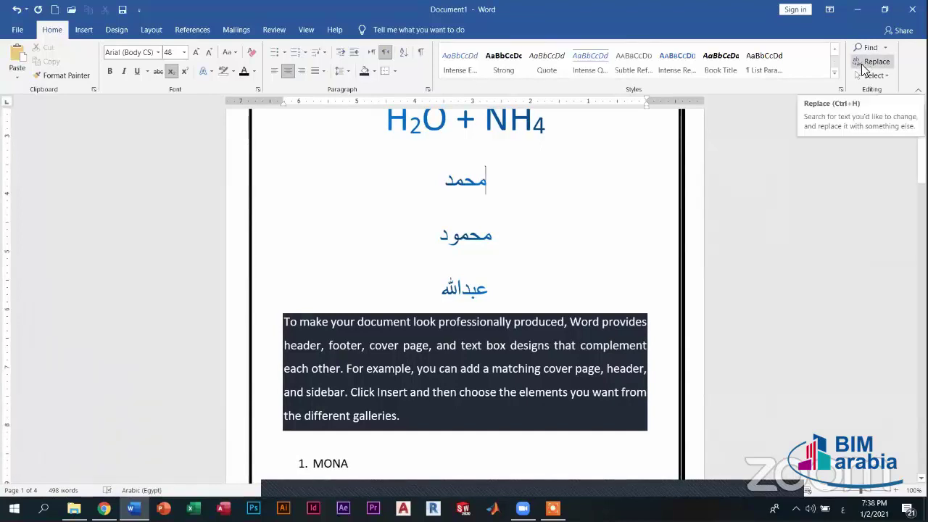
# Replace All the Arabic name with a different Arabic name, making 1 replacement
pyautogui.click(873, 62)
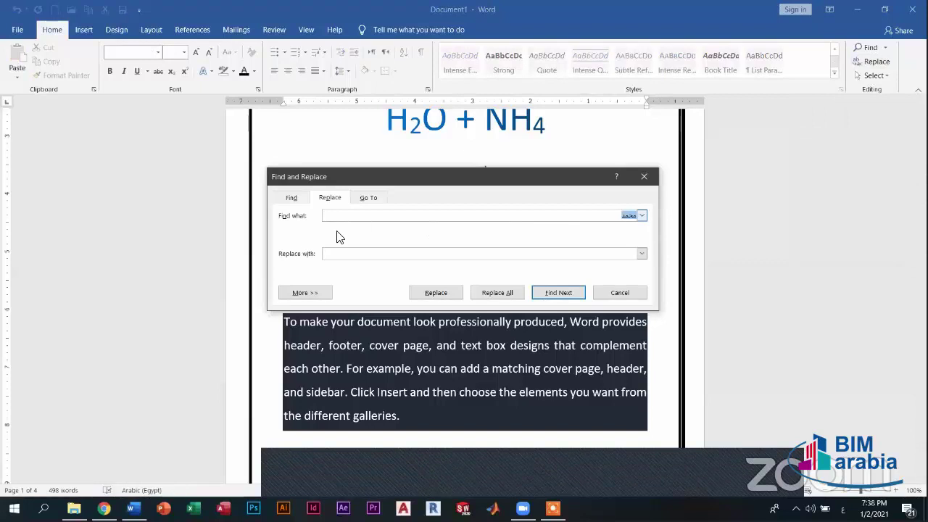
pyautogui.click(460, 215)
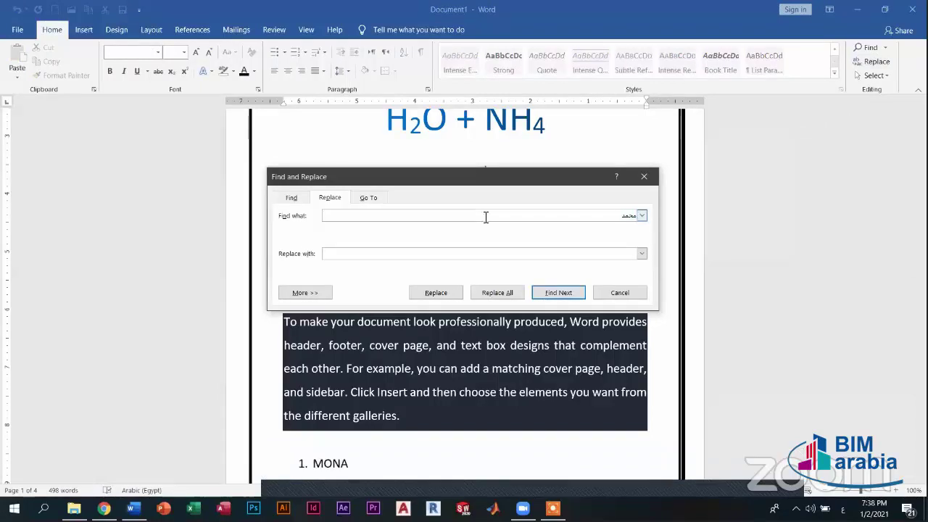
pyautogui.moveTo(606, 215); pyautogui.dragTo(641, 216)
pyautogui.click(624, 215)
pyautogui.write('د')
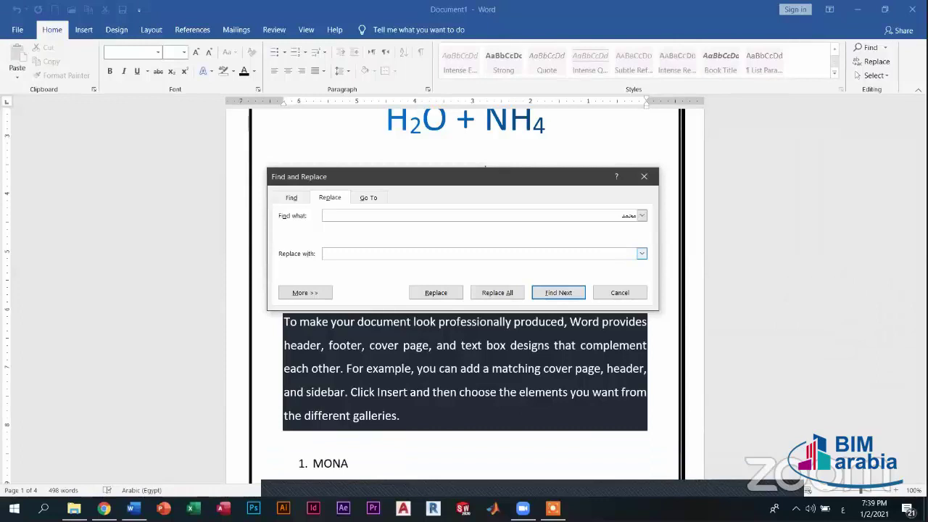
pyautogui.click(615, 256)
pyautogui.write('مصطفي')
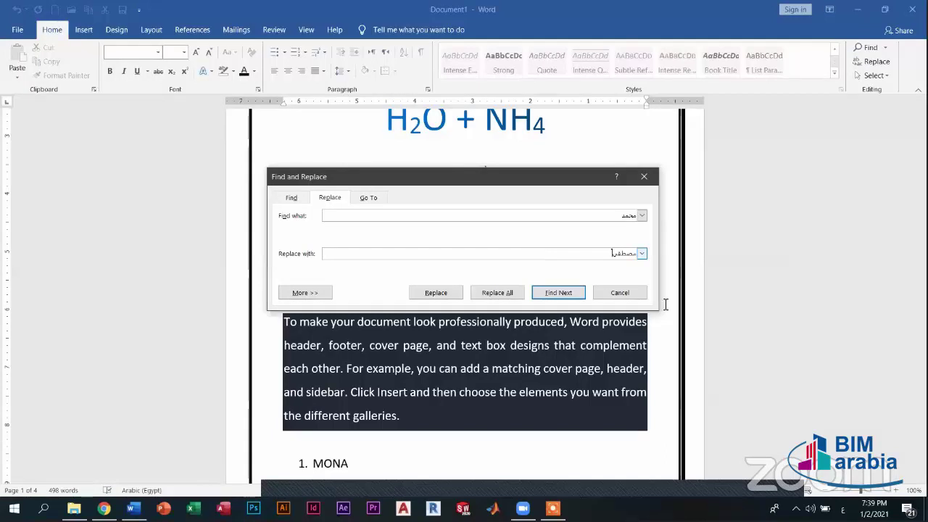
pyautogui.click(494, 292)
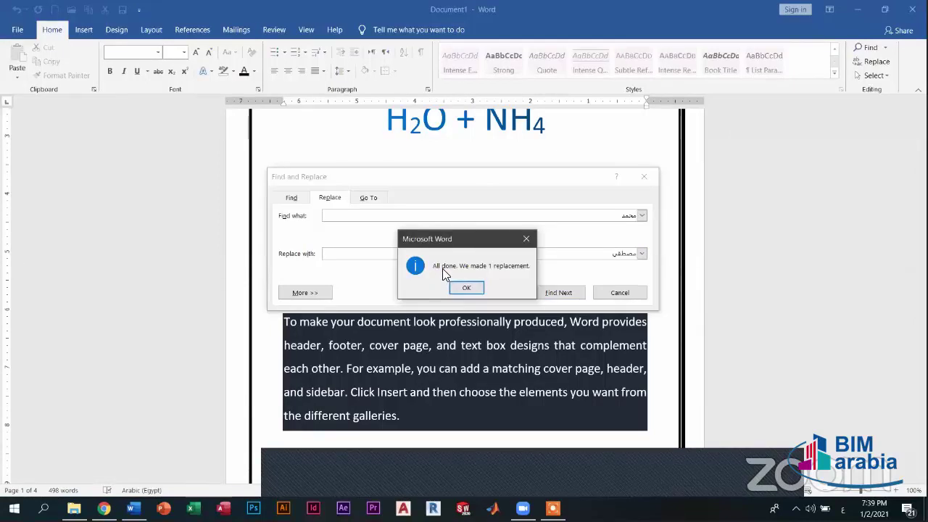
pyautogui.click(467, 288)
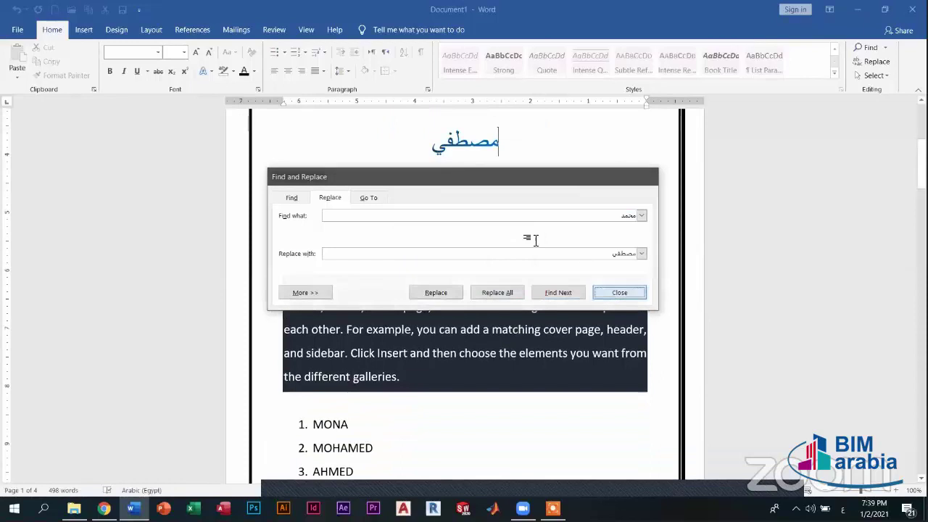
pyautogui.press('Escape')
pyautogui.scroll(3, 477, 234)
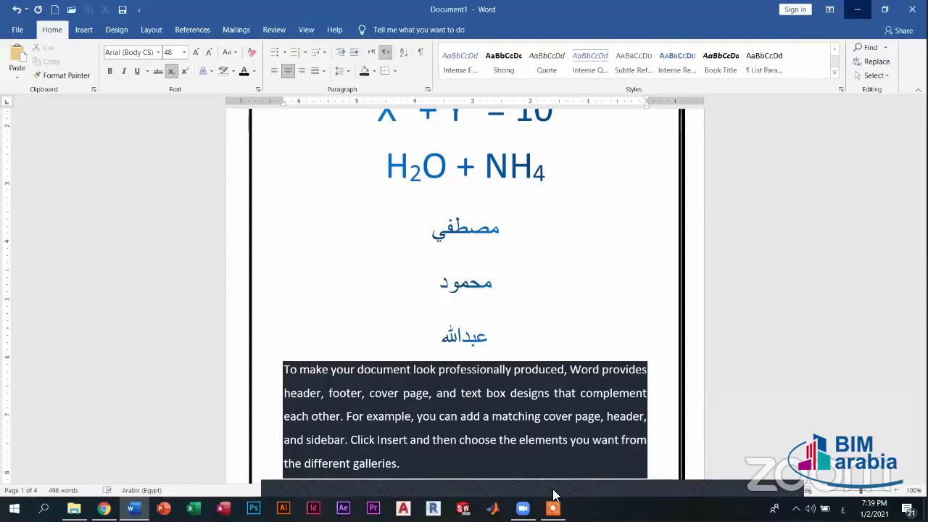
# Cycle the ribbon through Auto-hide, Show Tabs, then Show Tabs and Commands, and show Insert commands
pyautogui.press('super+d')
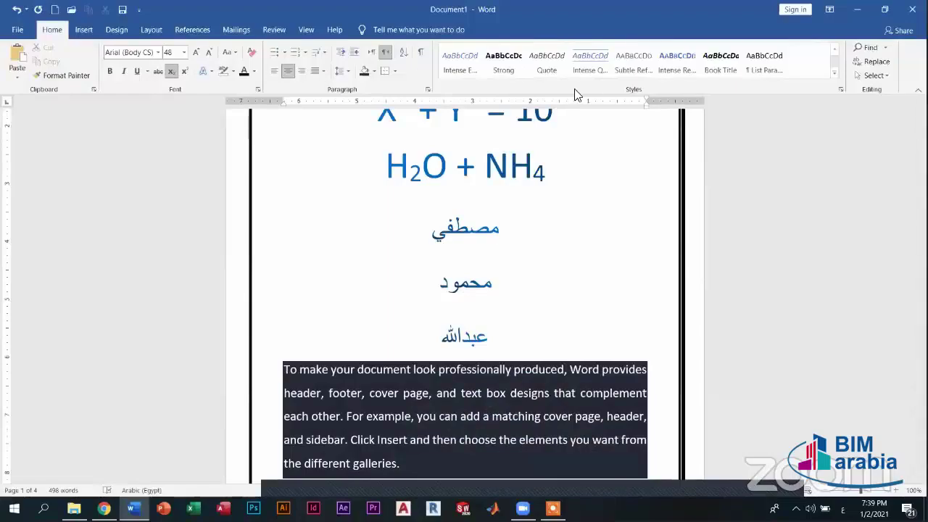
pyautogui.click(829, 10)
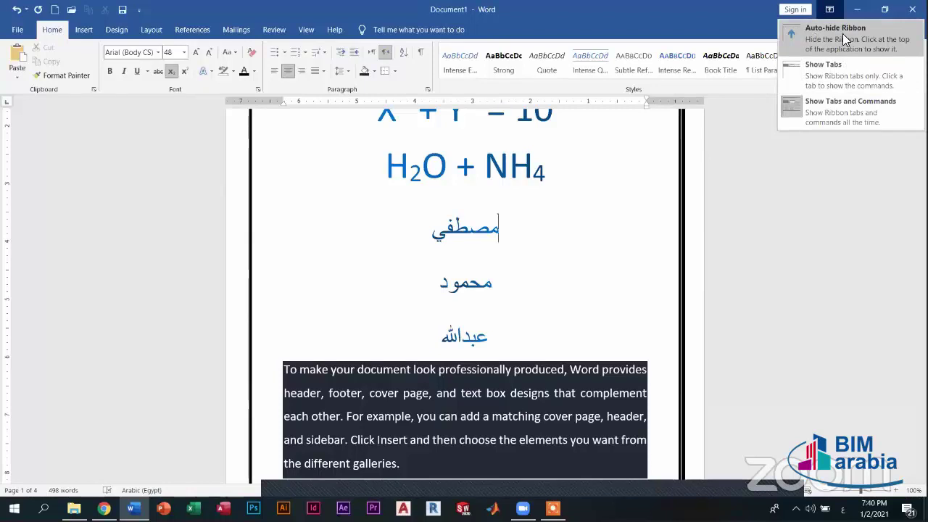
pyautogui.click(825, 37)
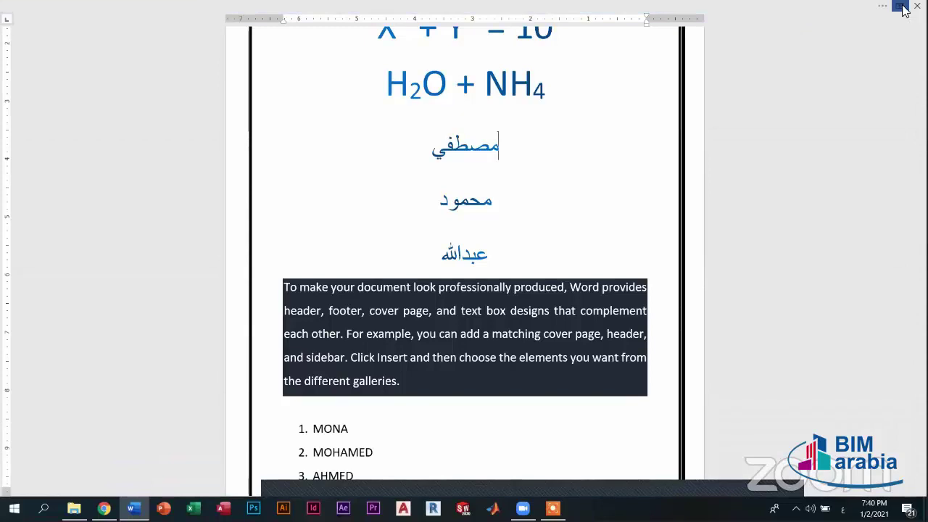
pyautogui.click(900, 6)
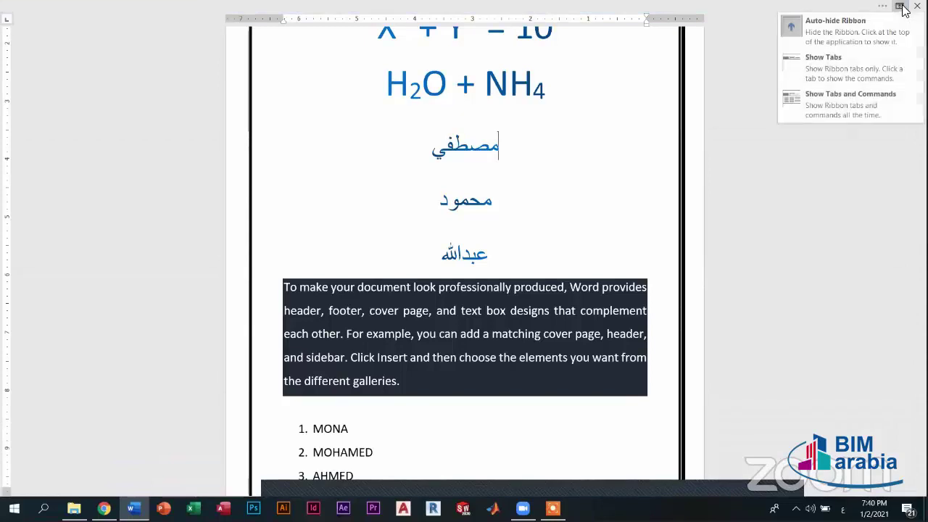
pyautogui.click(818, 61)
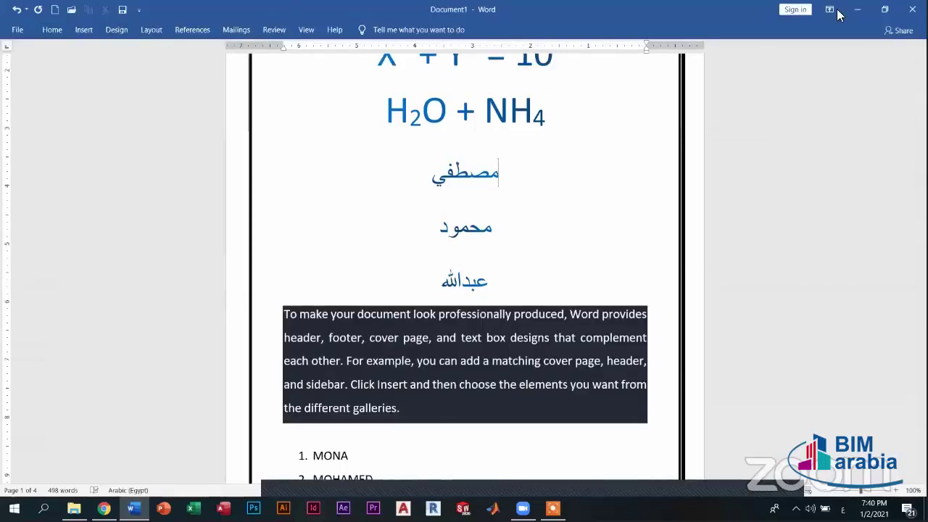
pyautogui.click(829, 9)
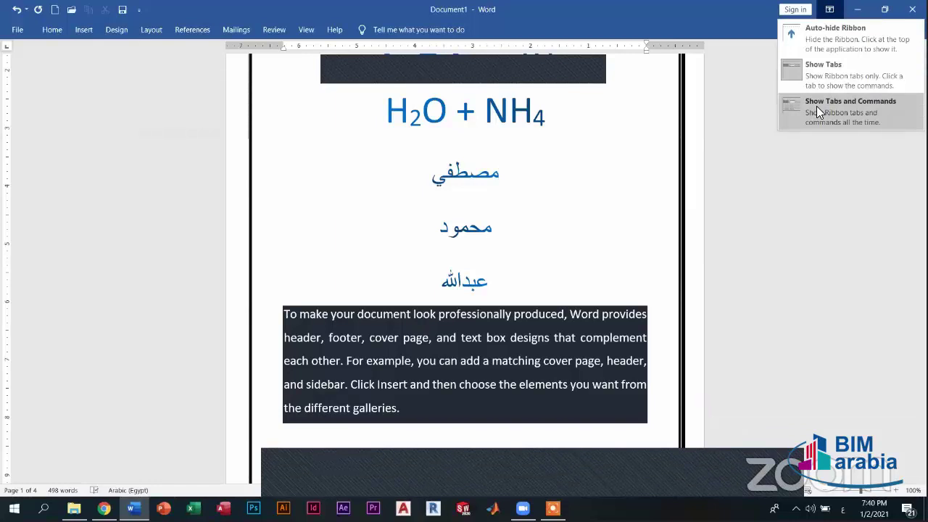
pyautogui.click(816, 106)
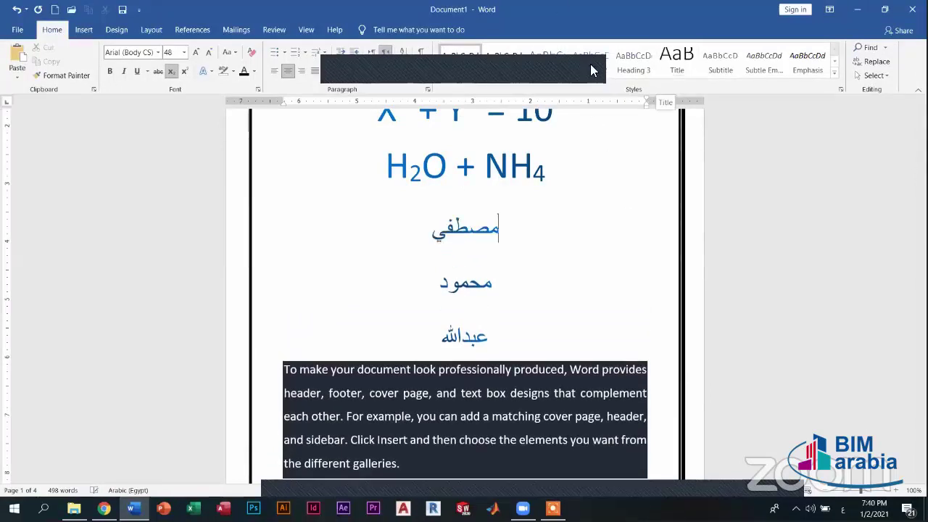
pyautogui.click(85, 32)
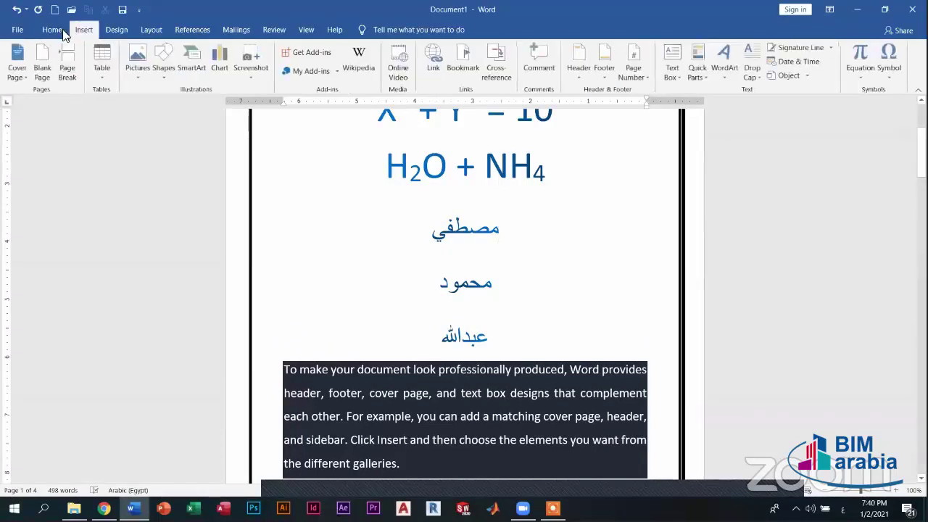
pyautogui.scroll(-4, 545, 186)
# Jump to the blank last page, page 4, with Ctrl+End
pyautogui.scroll(-3, 558, 190)
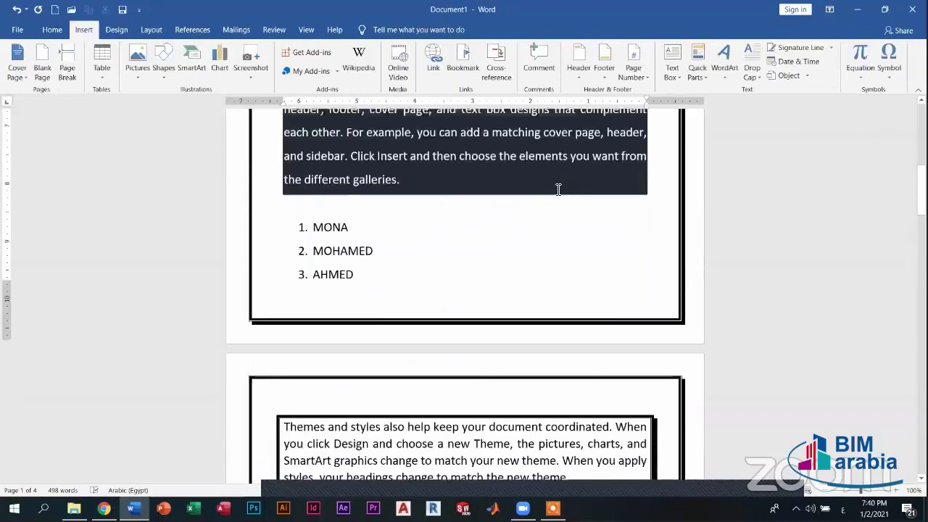
pyautogui.scroll(-3, 558, 190)
pyautogui.scroll(-10, 584, 190)
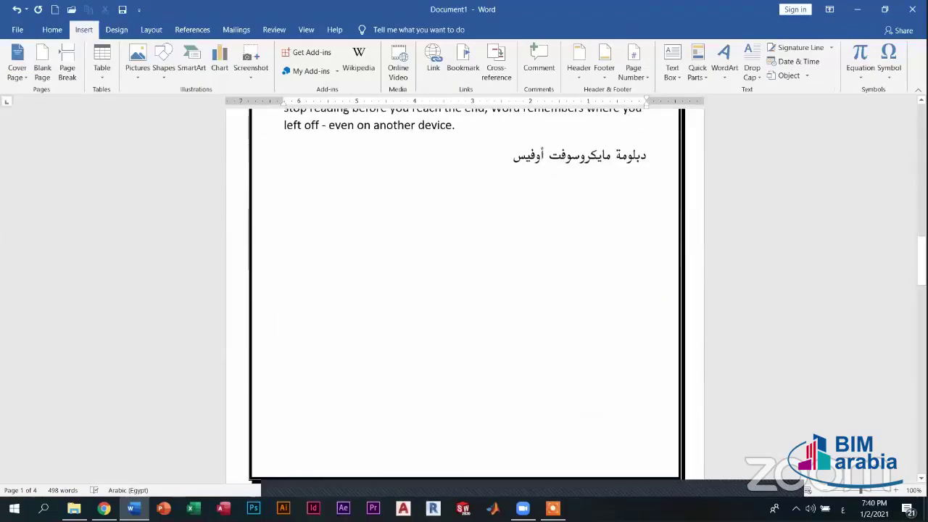
pyautogui.scroll(-2, 887, 427)
pyautogui.scroll(-3, 887, 435)
pyautogui.scroll(-7, 621, 321)
pyautogui.scroll(-3, 516, 268)
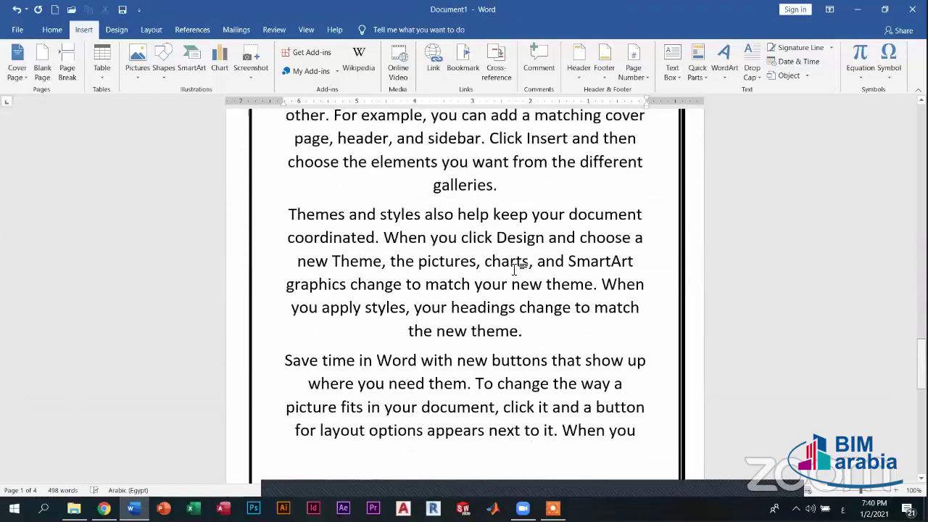
pyautogui.scroll(-3, 516, 268)
pyautogui.hotkey('ctrl', 'End')
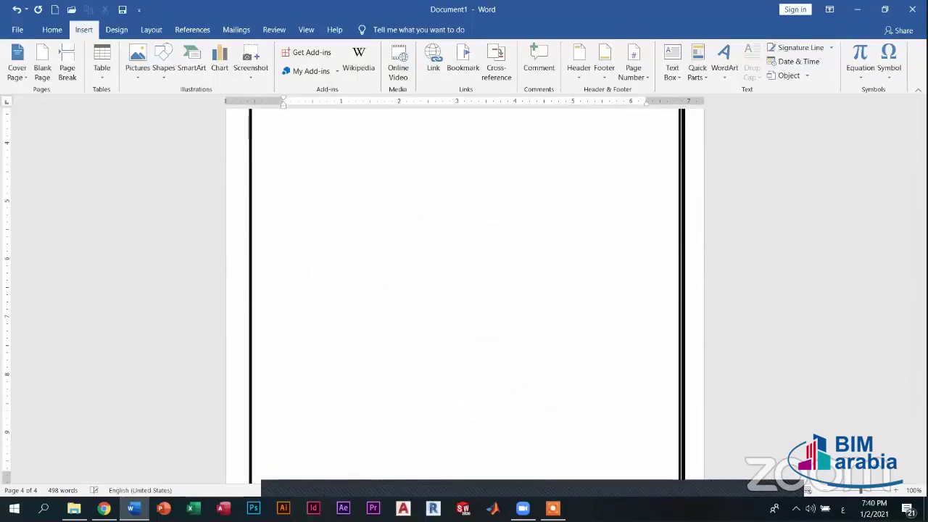
# Add an extra blank page, remove it again, and minimize Word to the desktop
pyautogui.press('Return')
pyautogui.press('Return')
pyautogui.press('Return')
pyautogui.scroll(6, 512, 258)
pyautogui.scroll(-4, 511, 259)
pyautogui.scroll(-3, 536, 267)
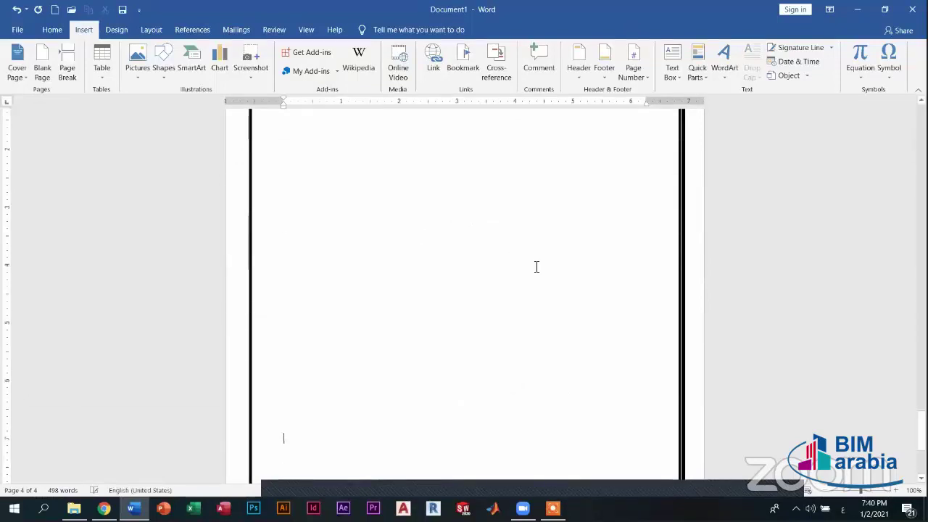
pyautogui.press('Return')
pyautogui.press('Return')
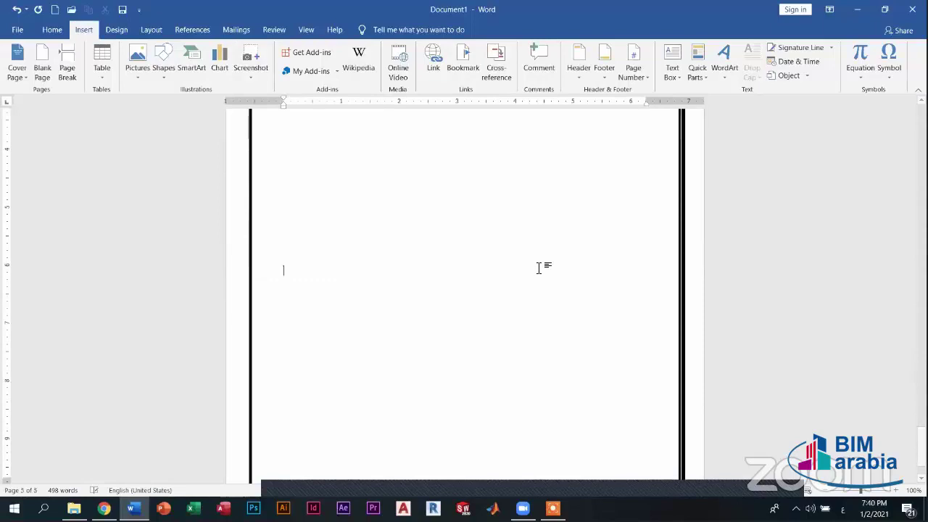
pyautogui.scroll(-2, 538, 269)
pyautogui.scroll(-2, 538, 268)
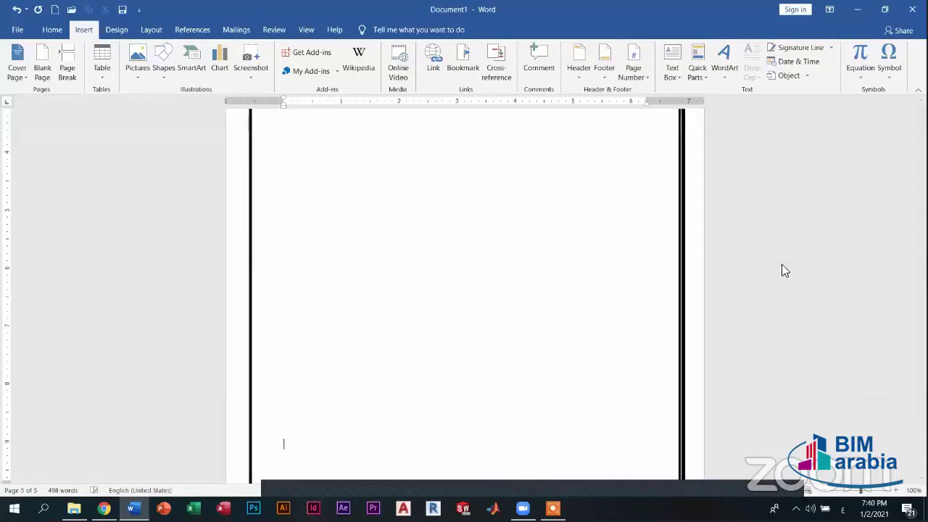
pyautogui.hotkey('alt', 'shift')
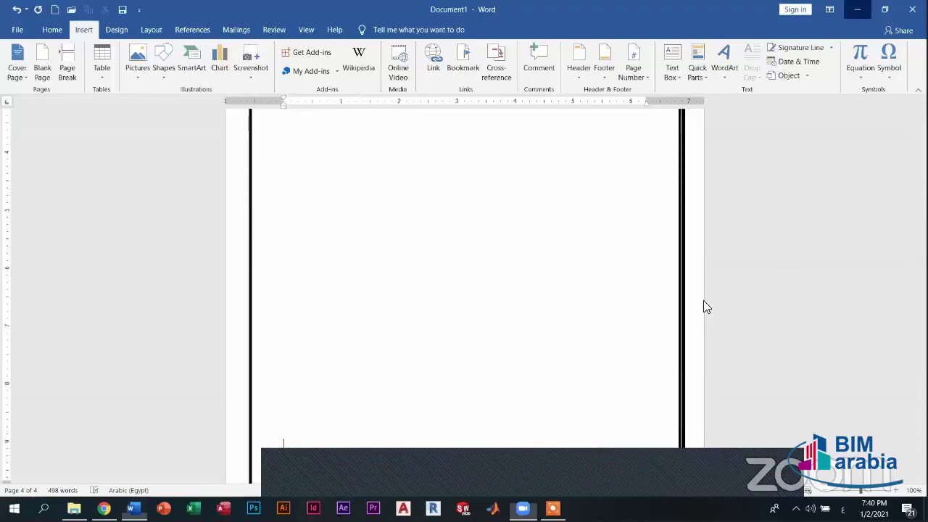
pyautogui.press('super+d')
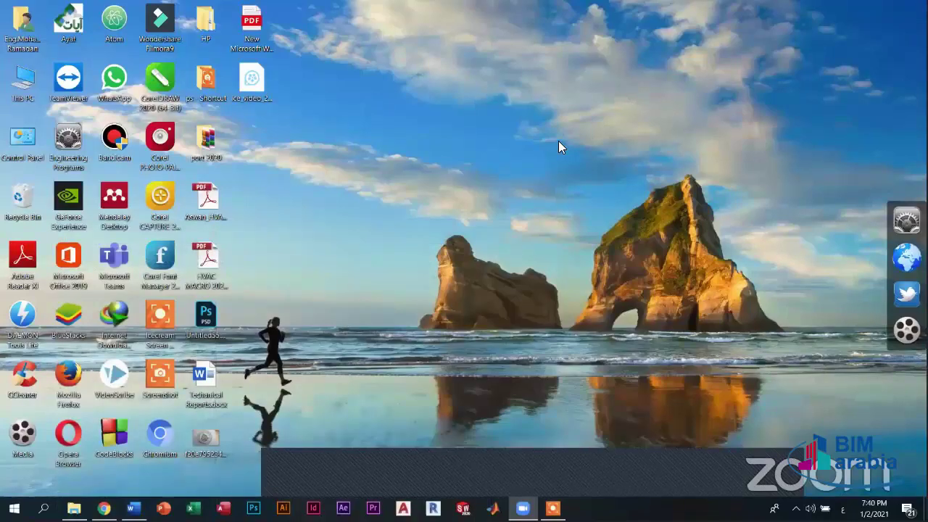
# Bring the Word document back from the taskbar with the Home tab showing
pyautogui.click(133, 508)
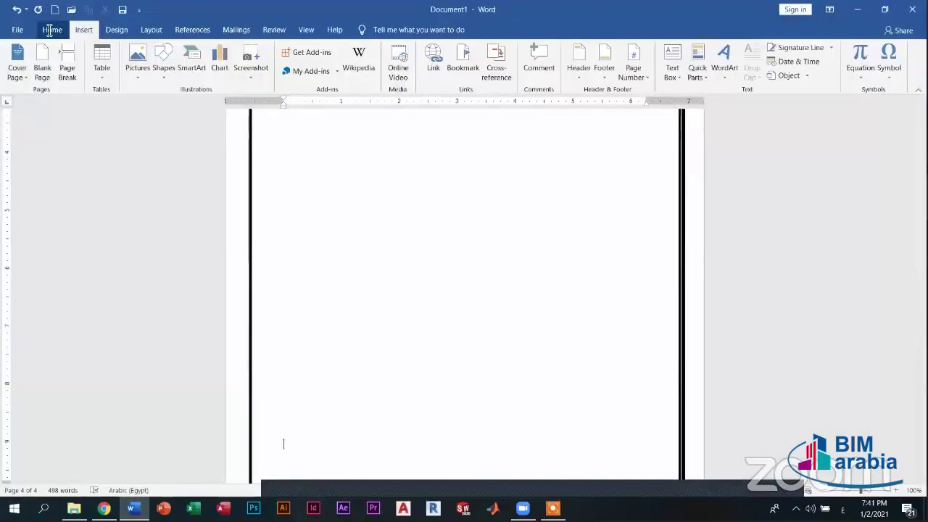
pyautogui.click(48, 29)
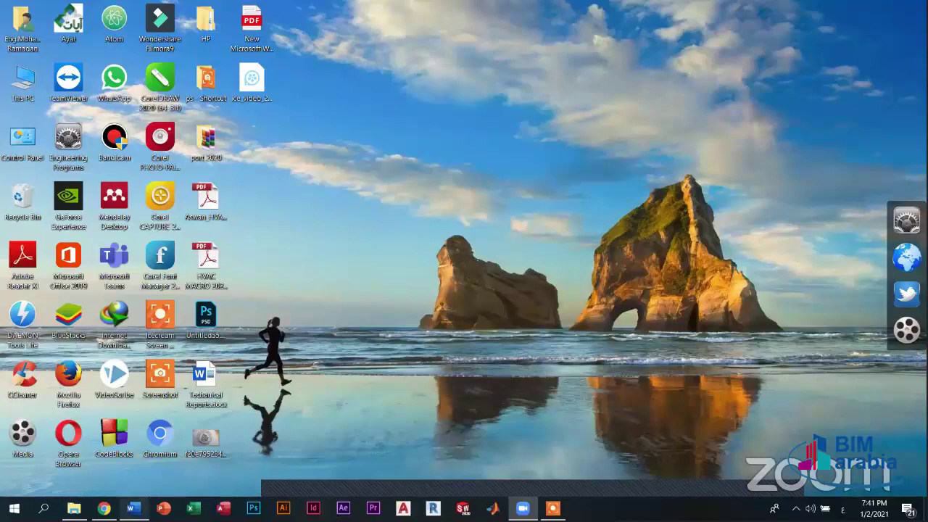
pyautogui.click(133, 508)
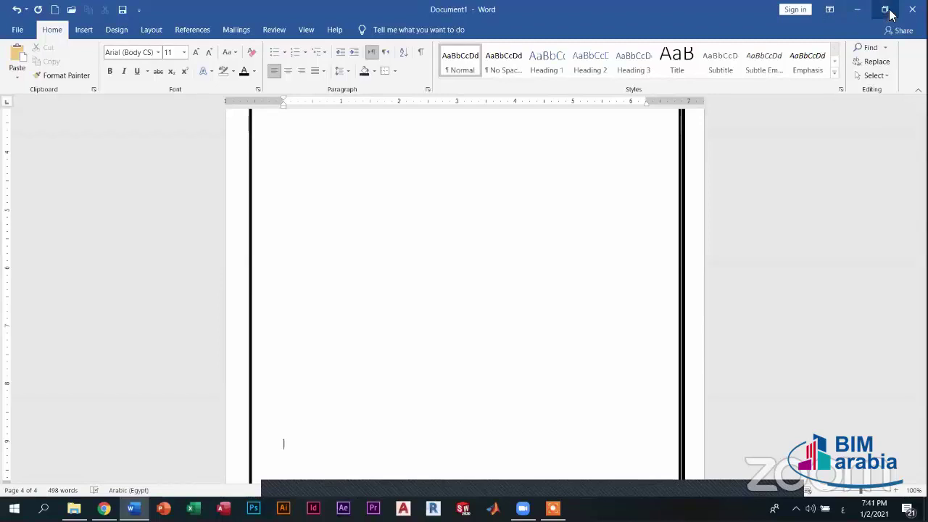
pyautogui.click(829, 12)
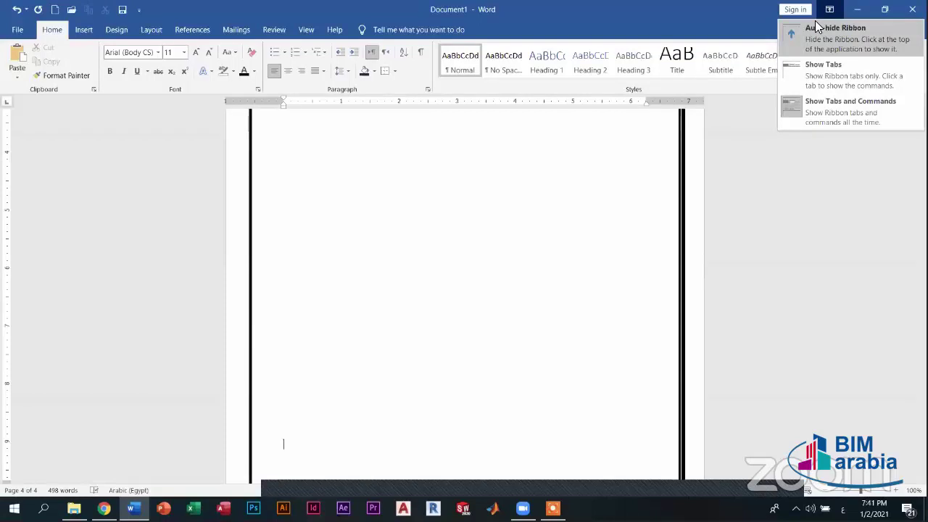
pyautogui.click(812, 103)
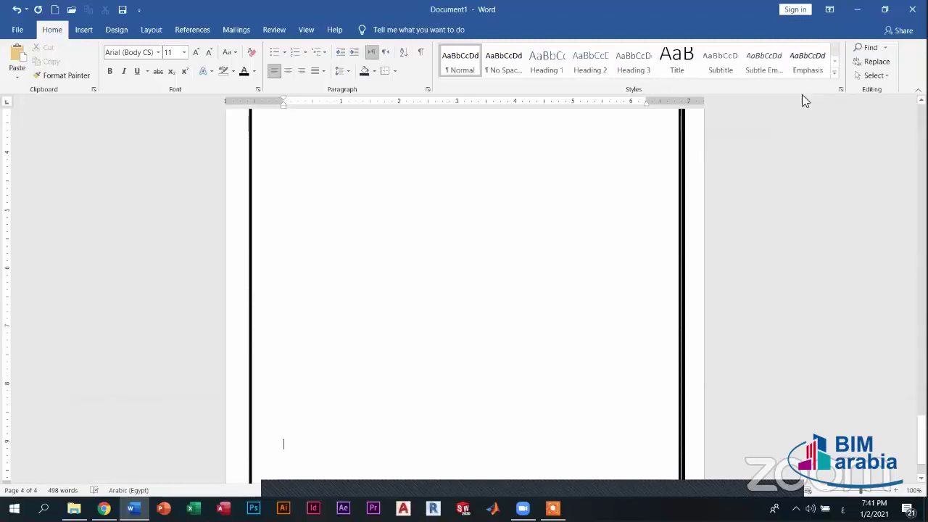
pyautogui.click(884, 48)
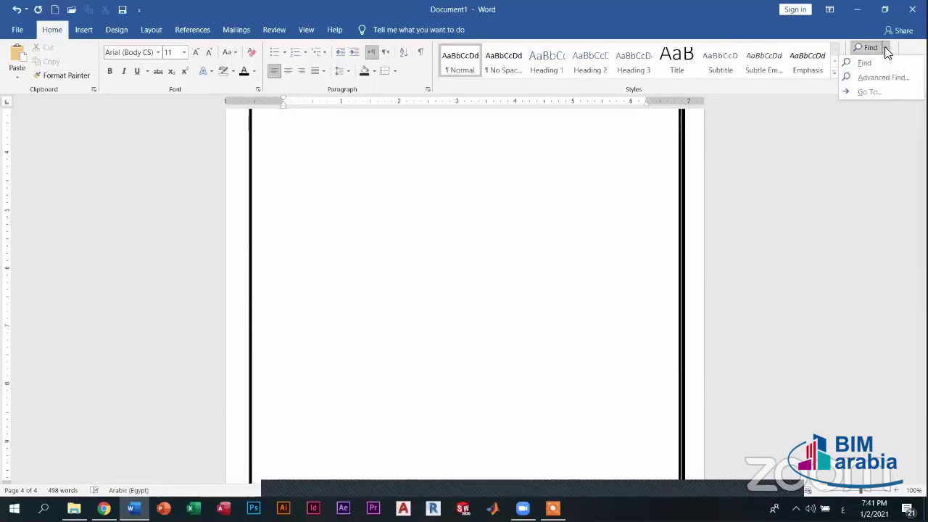
pyautogui.click(869, 64)
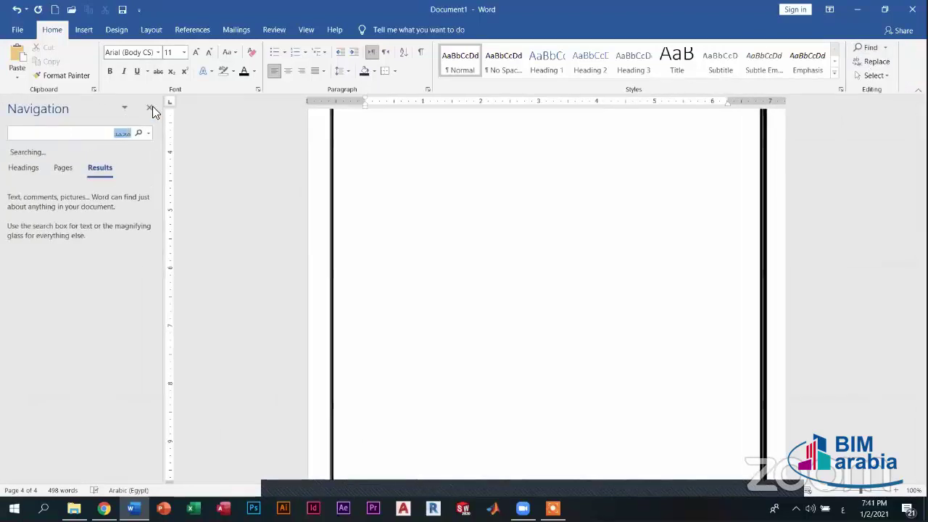
pyautogui.click(149, 107)
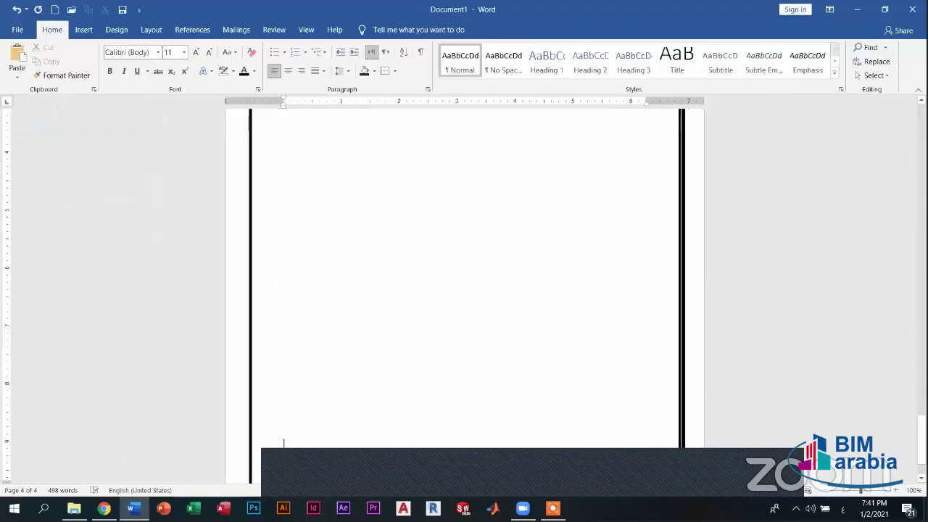
pyautogui.click(873, 63)
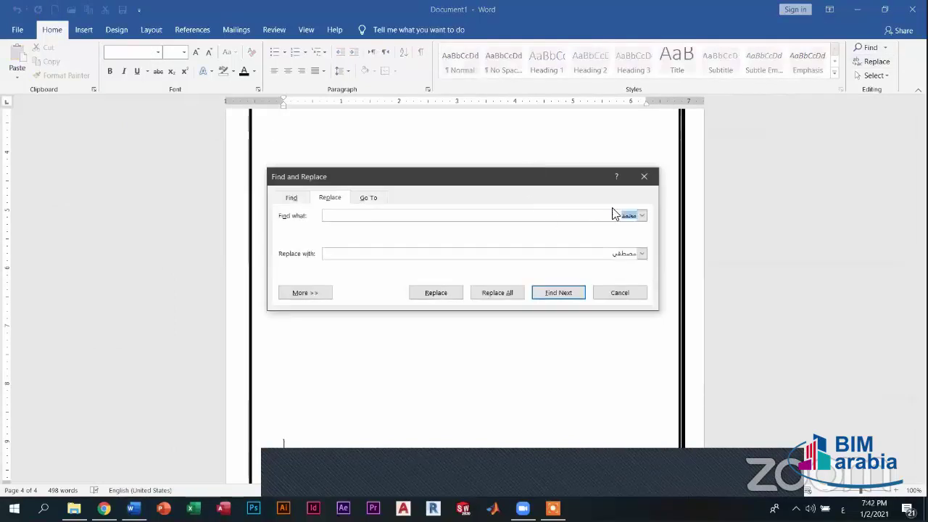
pyautogui.press('Tab')
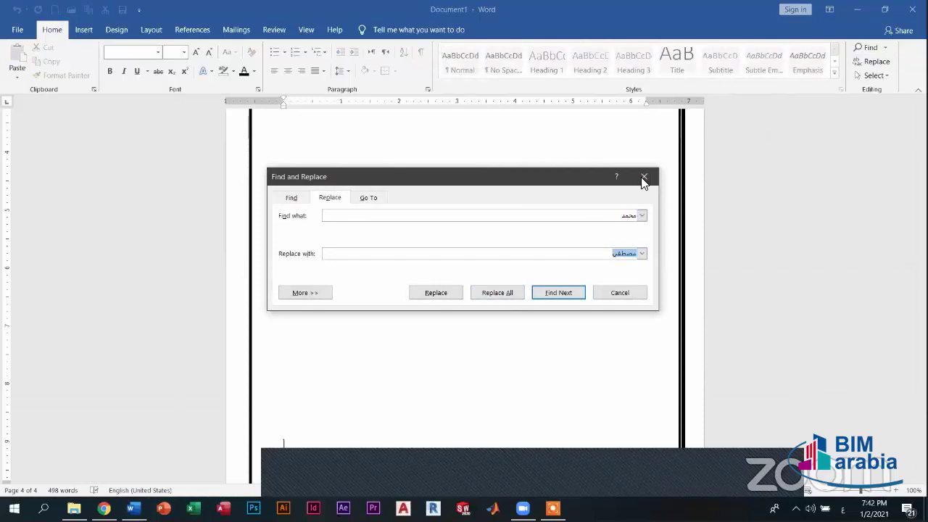
pyautogui.click(644, 176)
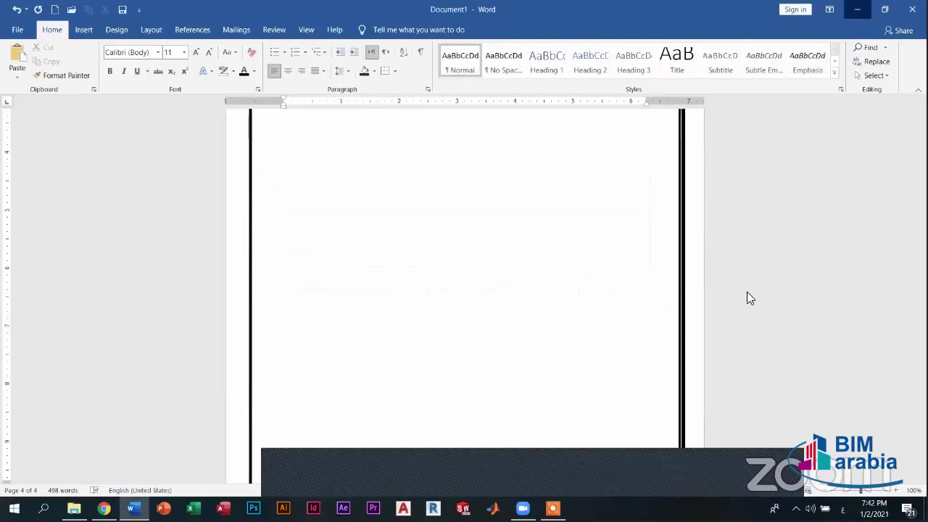
# Minimize and restore Word, select the whole document, then deselect with the Right arrow
pyautogui.press('super+d')
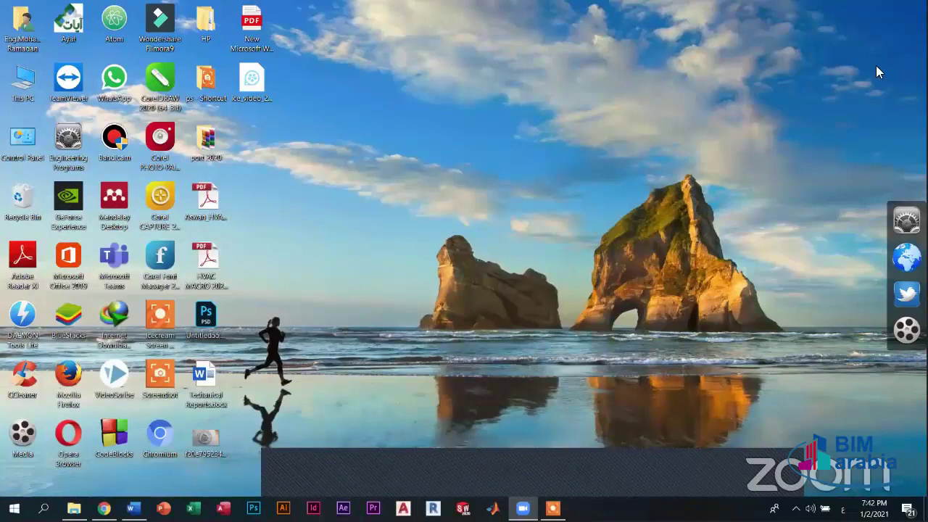
pyautogui.press('super+d')
pyautogui.click(818, 89)
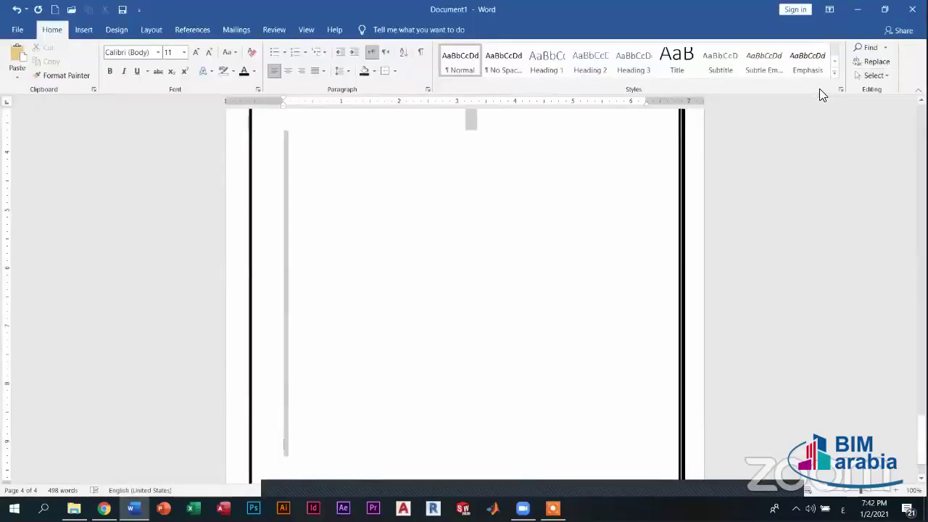
pyautogui.scroll(1, 801, 181)
pyautogui.scroll(2, 773, 168)
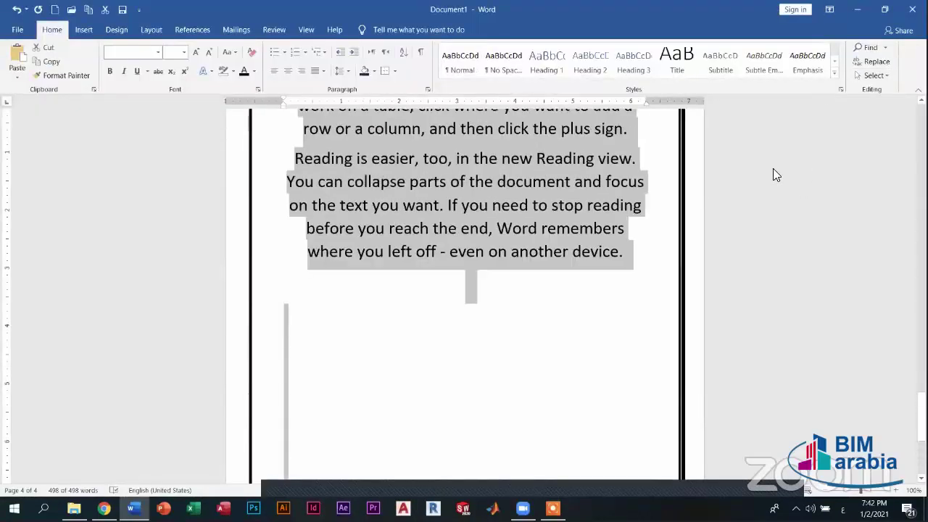
pyautogui.press('Right')
# Select all from the Editing group's Select menu, deselect, and scroll back up to page 3
pyautogui.click(873, 75)
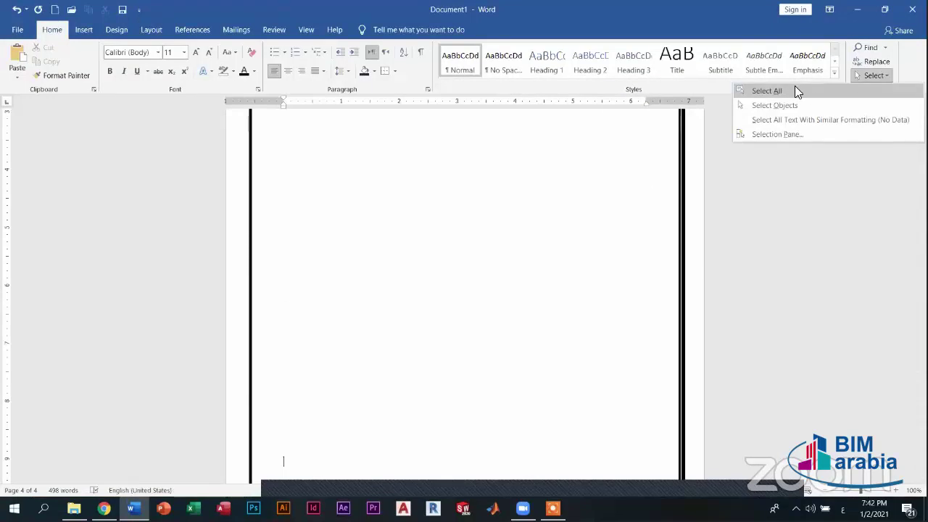
pyautogui.click(754, 106)
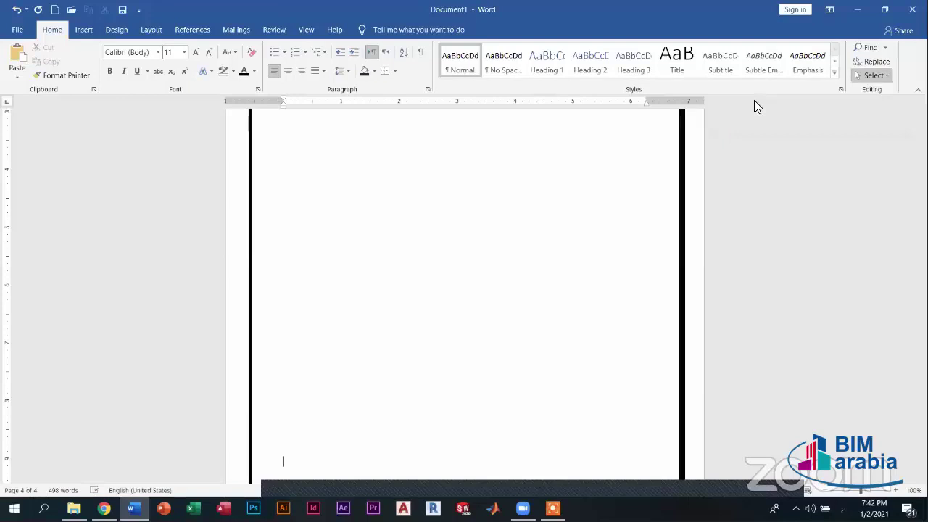
pyautogui.click(874, 75)
pyautogui.click(796, 91)
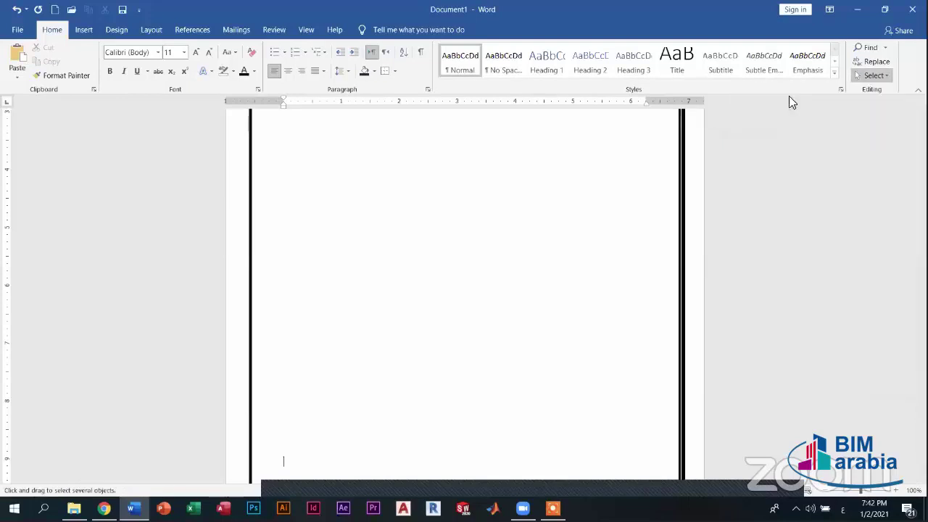
pyautogui.click(876, 75)
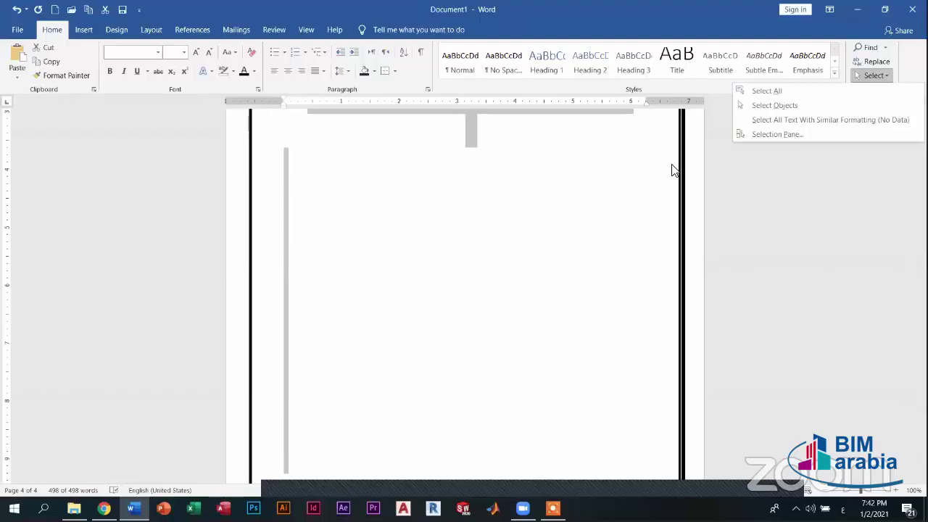
pyautogui.click(883, 167)
pyautogui.click(284, 251)
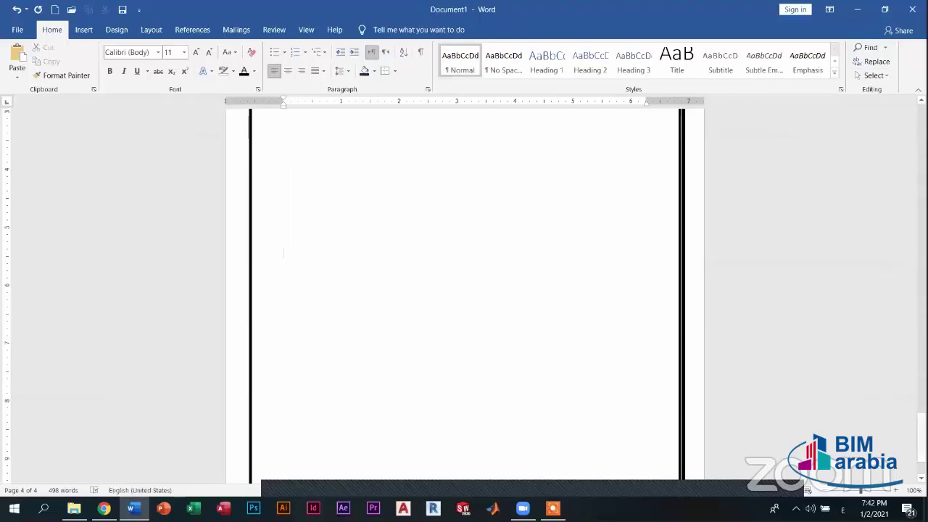
pyautogui.scroll(3, 517, 293)
pyautogui.scroll(1, 517, 292)
pyautogui.scroll(4, 456, 265)
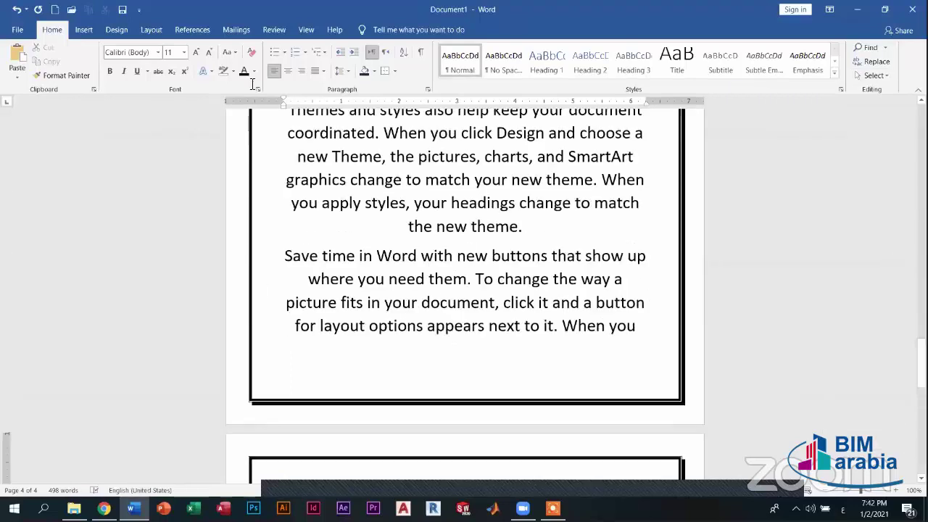
# Extend the selection by paragraphs with Ctrl+Shift keys, then try Select Objects and the Selection Pane
pyautogui.hotkey('ctrl', 'shift', 'Up')
pyautogui.hotkey('ctrl', 'shift', 'Up')
pyautogui.hotkey('ctrl', 'shift', 'Down')
pyautogui.hotkey('shift', 'Down')
pyautogui.hotkey('shift', 'Down')
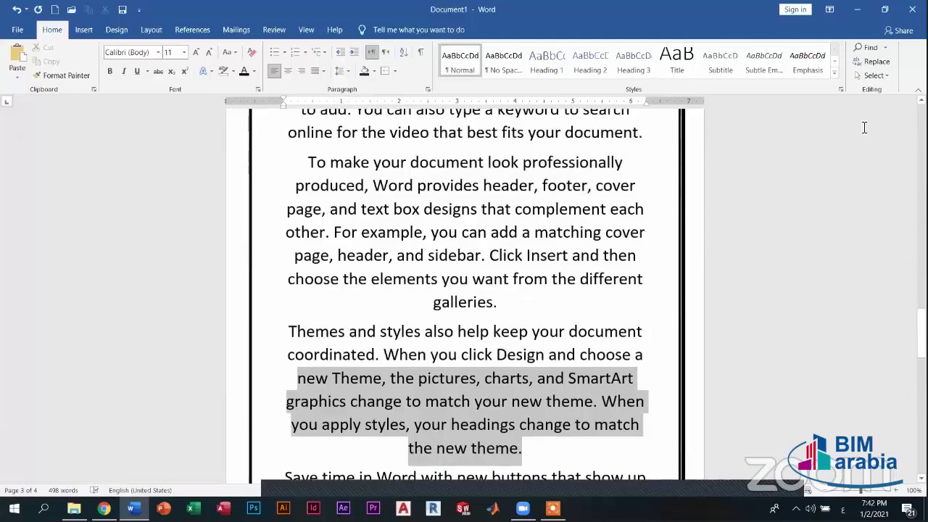
pyautogui.click(873, 75)
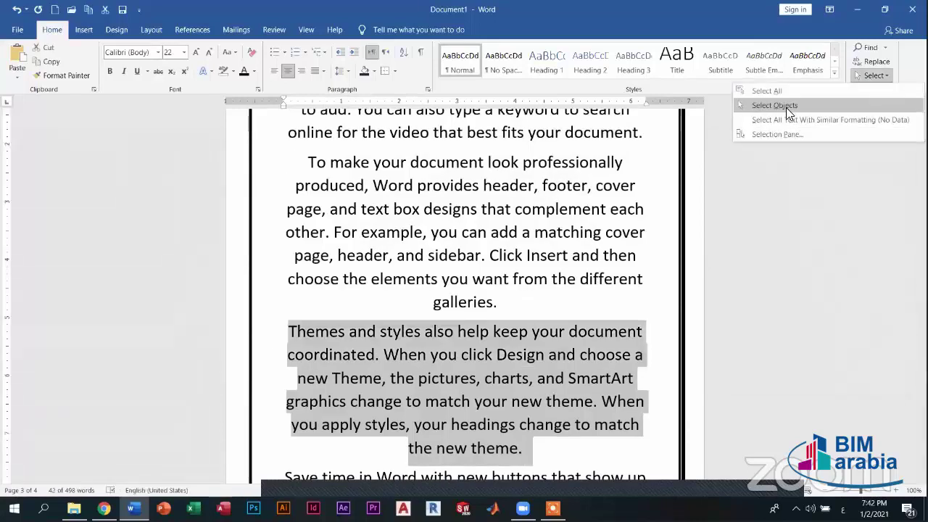
pyautogui.click(789, 114)
pyautogui.click(880, 74)
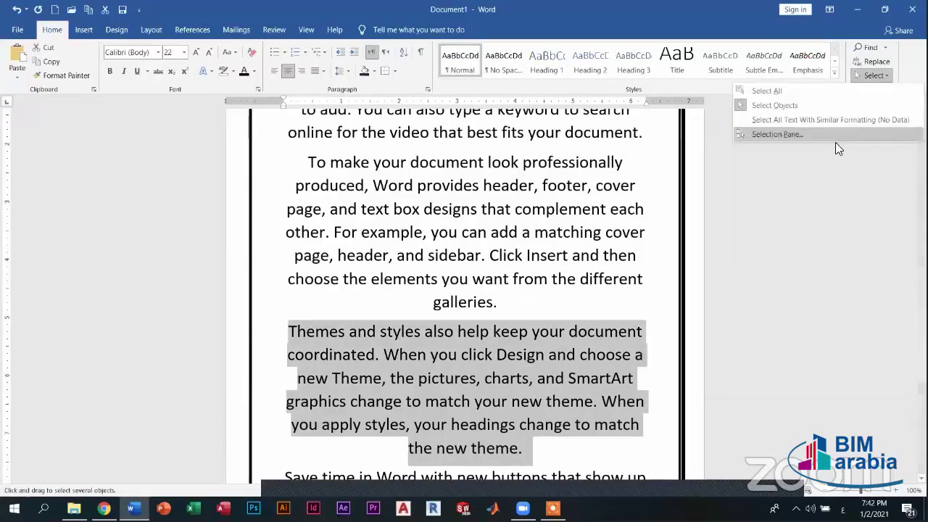
pyautogui.click(834, 135)
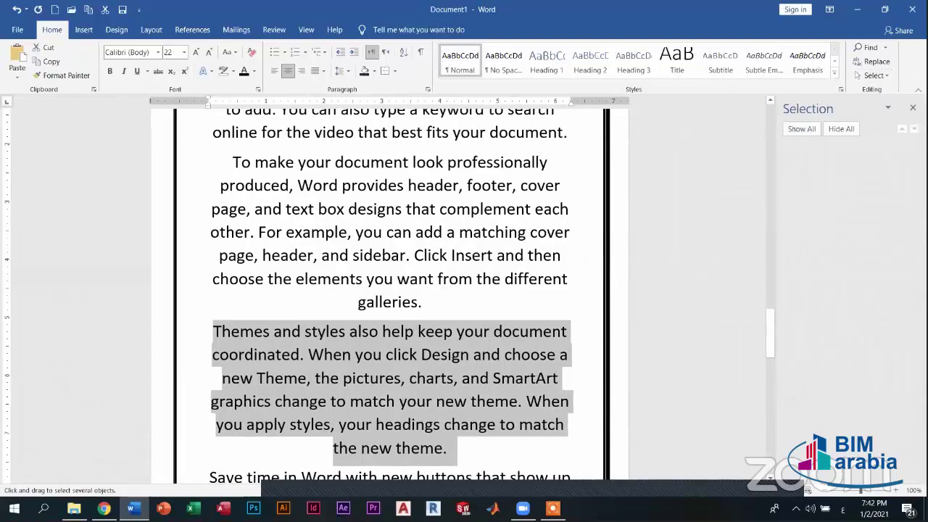
pyautogui.click(912, 108)
# Select the whole document with Select All and with Ctrl+A, deselecting each time
pyautogui.click(873, 75)
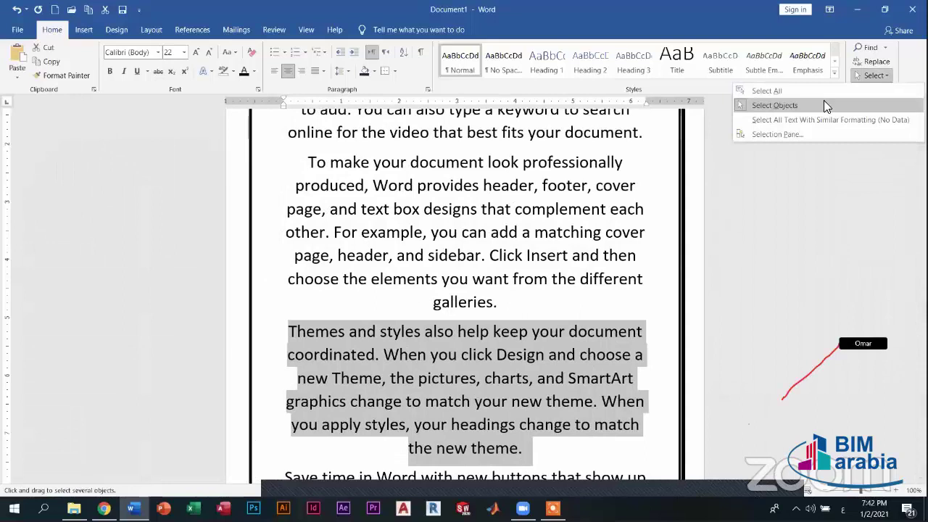
pyautogui.click(784, 90)
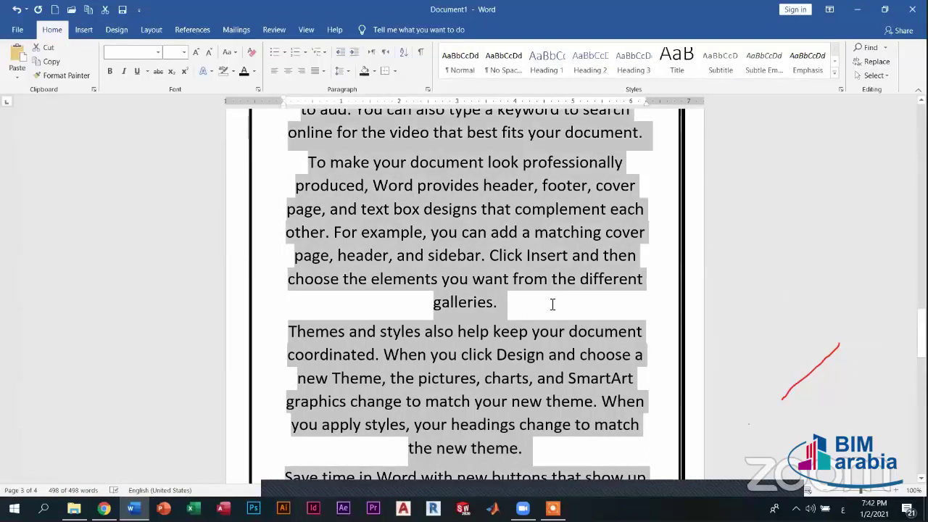
pyautogui.click(554, 301)
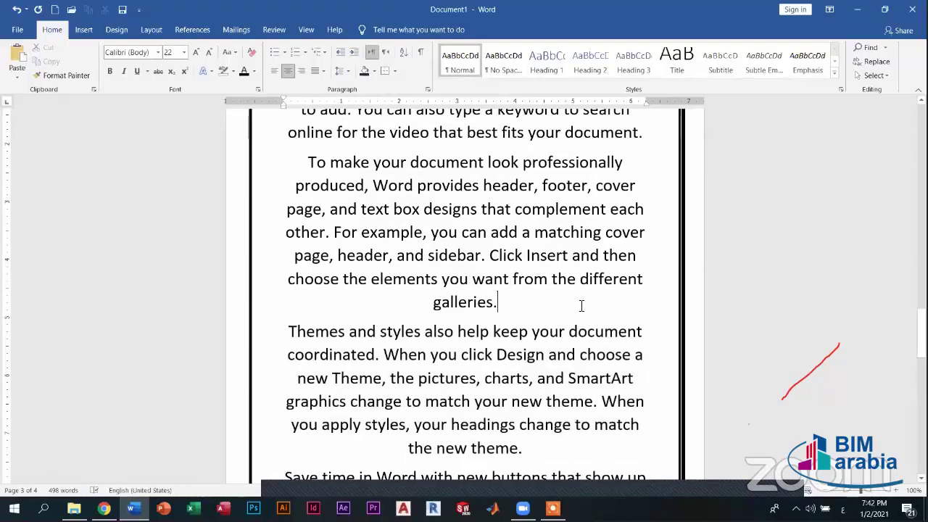
pyautogui.hotkey('ctrl', 'a')
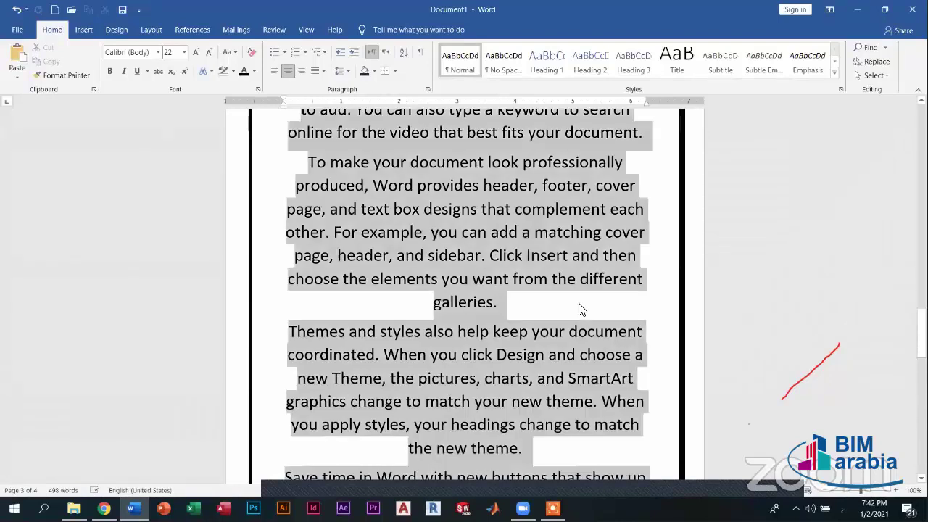
pyautogui.click(504, 310)
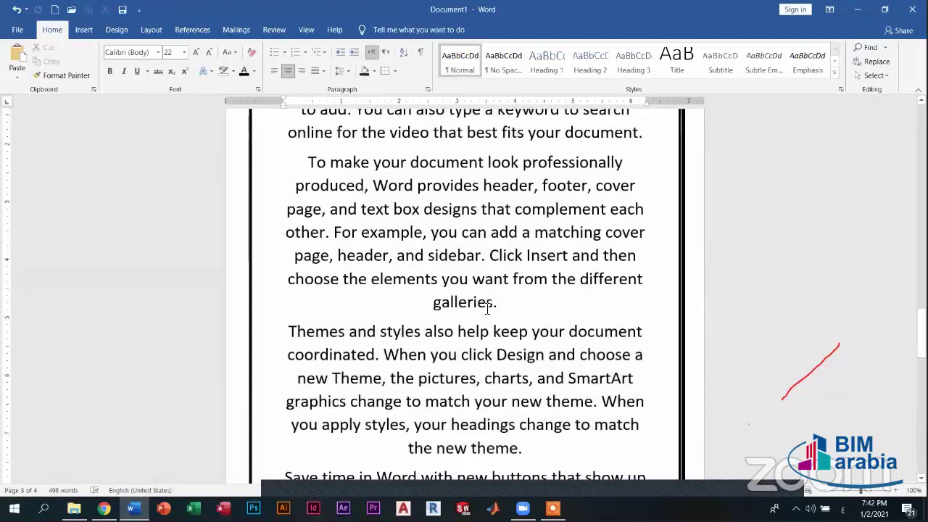
# Select the 'To make your document…' paragraph by dragging, then by triple-clicking it
pyautogui.moveTo(493, 304); pyautogui.dragTo(298, 169)
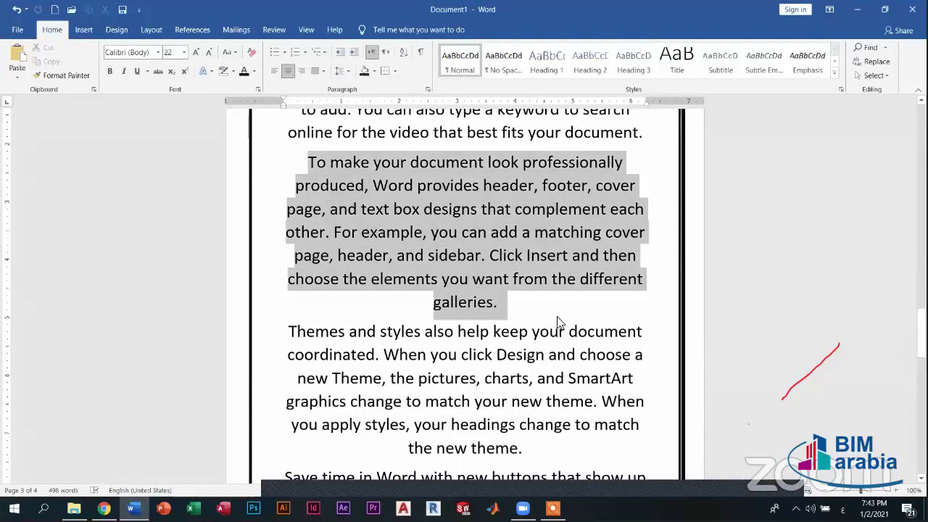
pyautogui.click(498, 301)
pyautogui.tripleClick(497, 301)
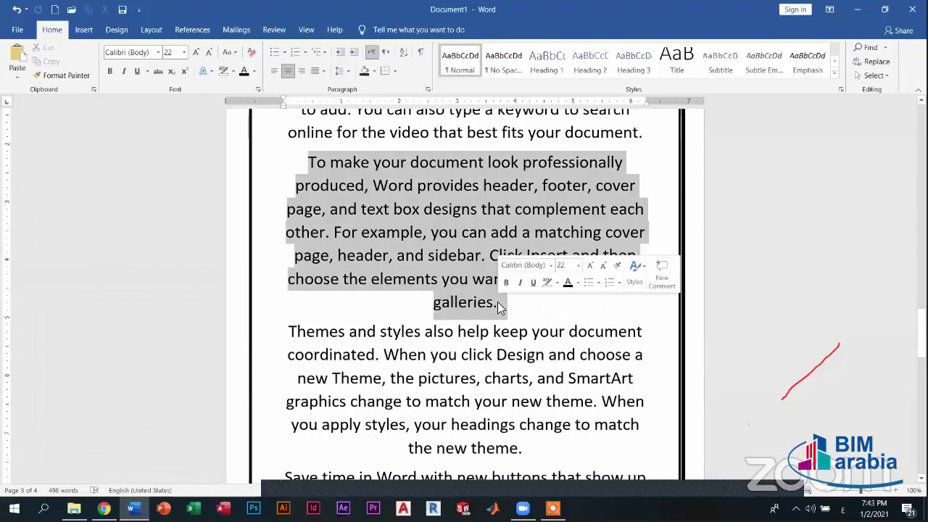
pyautogui.click(497, 302)
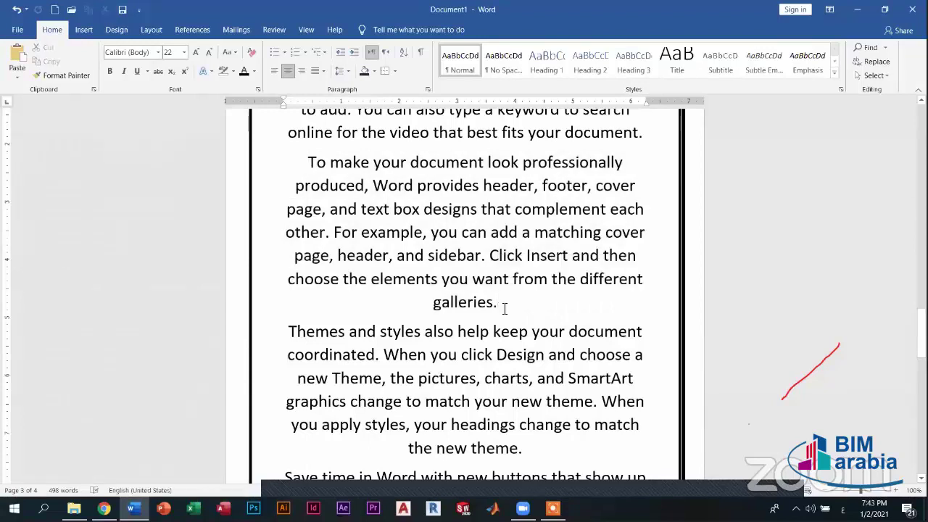
pyautogui.tripleClick(500, 307)
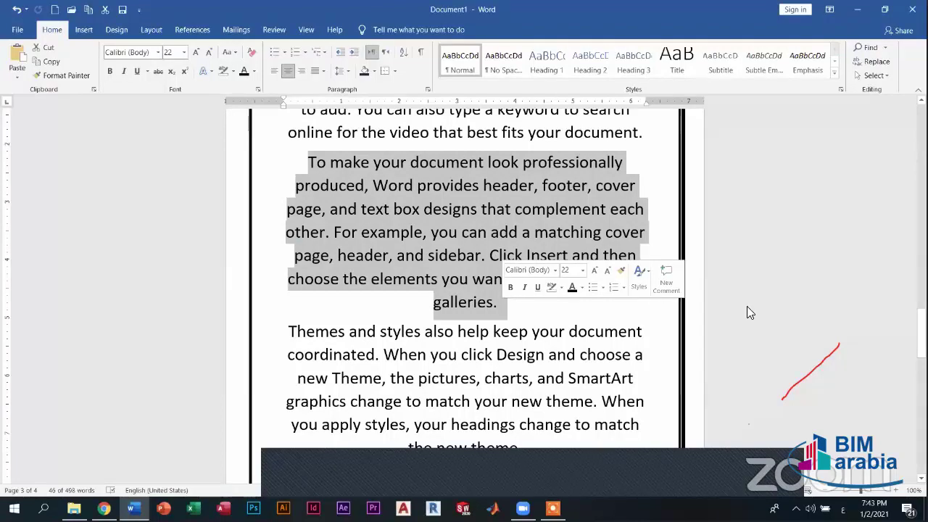
pyautogui.press('super+d')
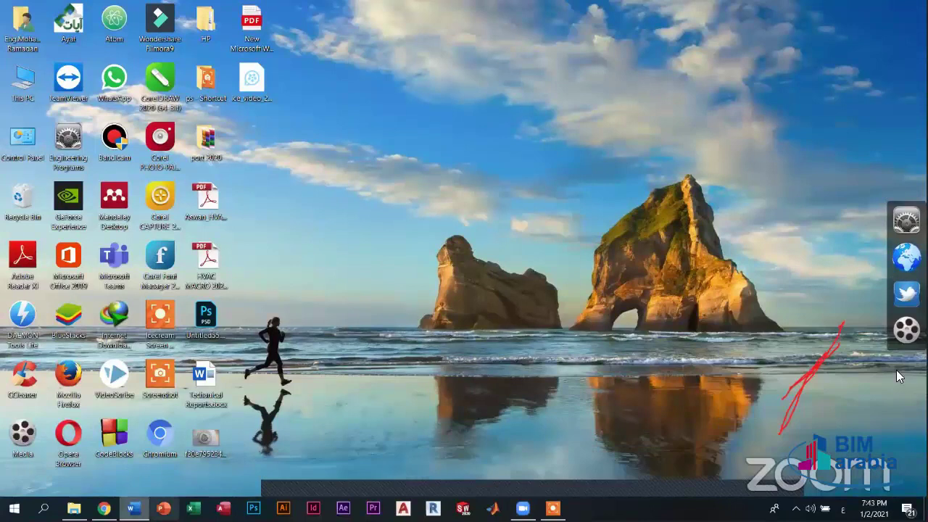
pyautogui.press('super+d')
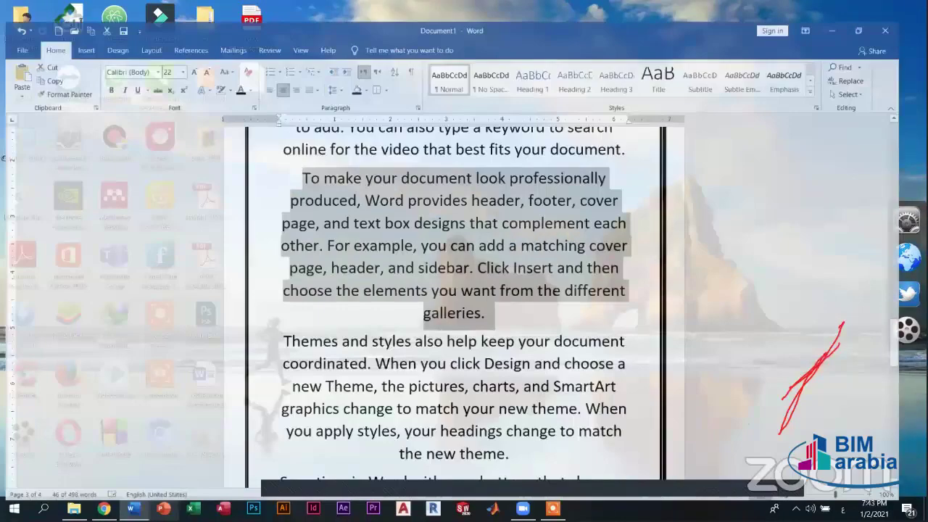
pyautogui.scroll(-5, 502, 275)
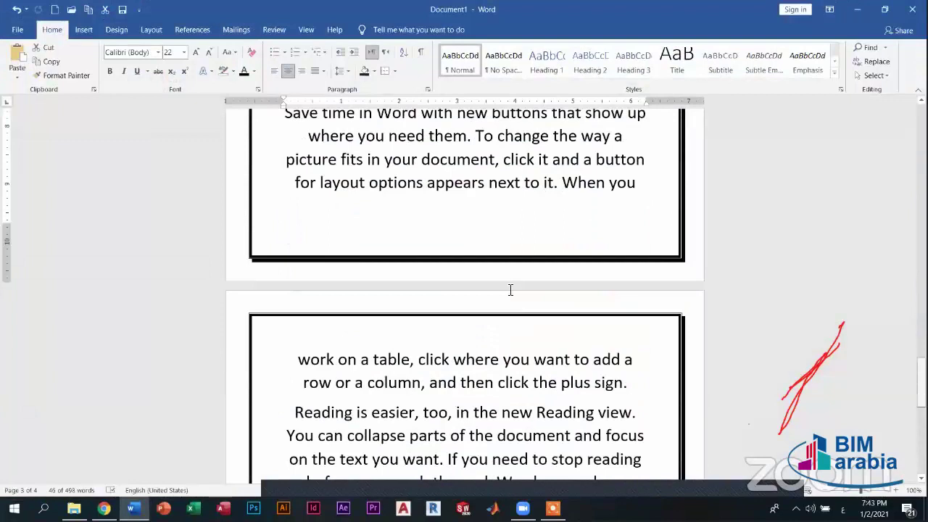
# Add two empty lines at the document end, creating a blank fifth page
pyautogui.hotkey('ctrl', 'End')
pyautogui.press('Return')
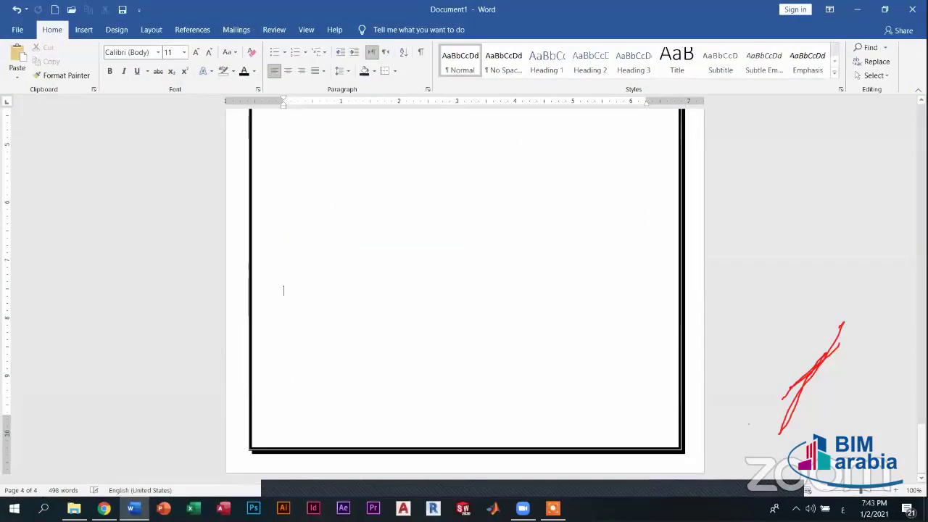
pyautogui.press('Return')
pyautogui.press('Return')
pyautogui.press('Return')
pyautogui.scroll(-5, 435, 290)
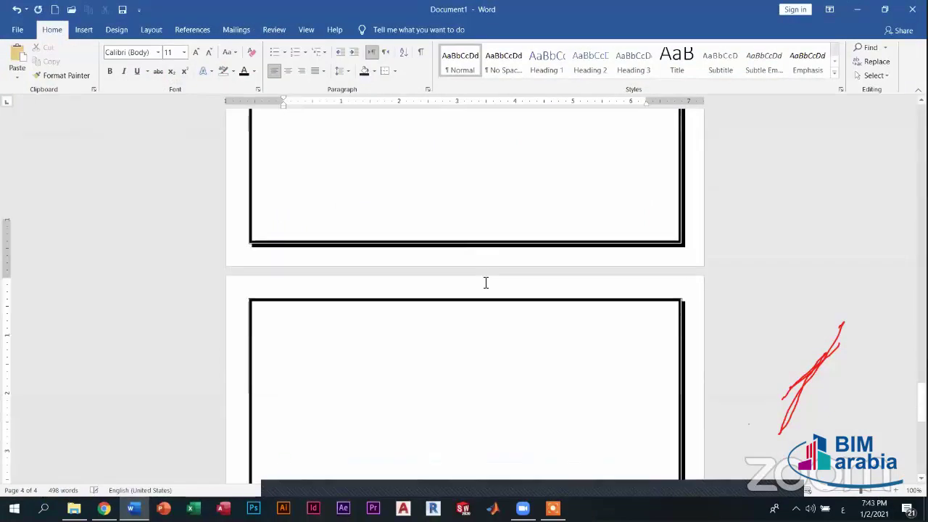
pyautogui.scroll(-5, 414, 306)
pyautogui.scroll(-1, 370, 308)
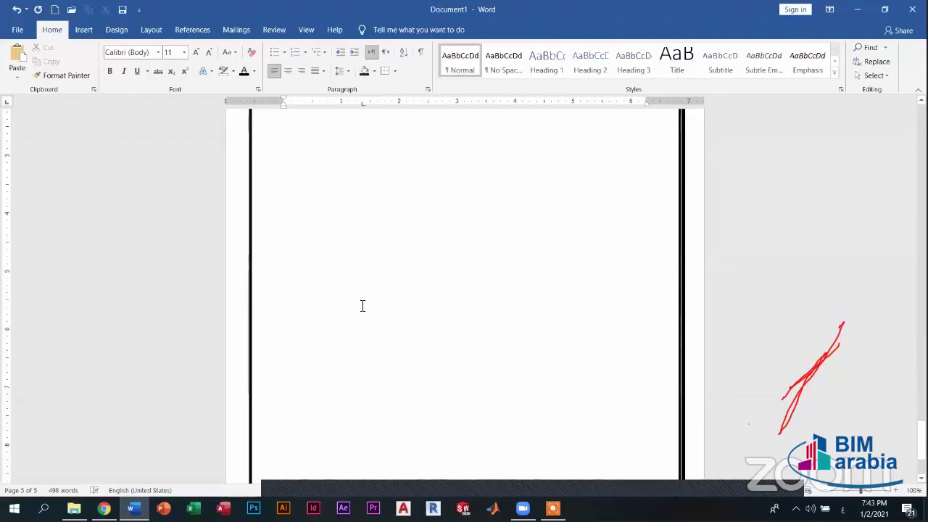
# Backspace through the blank page's empty lines, then undo the deletion
pyautogui.doubleClick(362, 303)
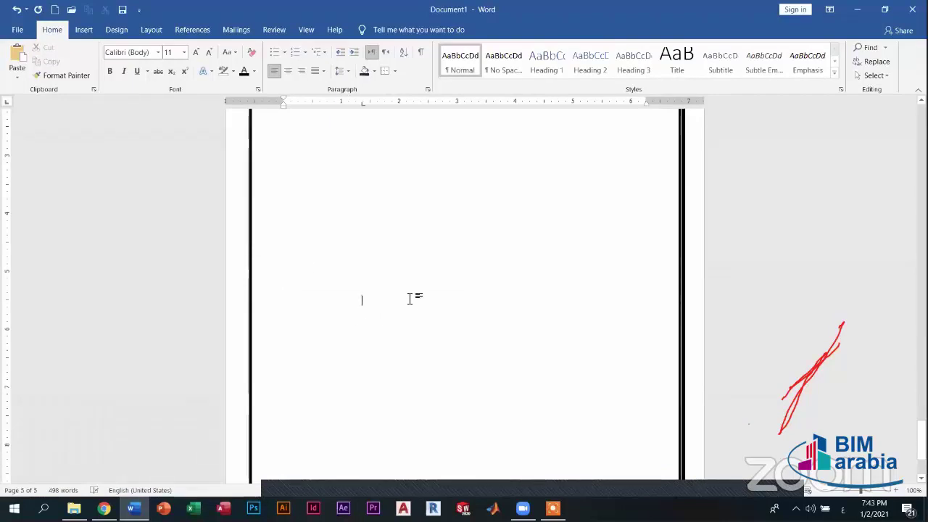
pyautogui.press('BackSpace')
pyautogui.press('BackSpace')
pyautogui.press('BackSpace')
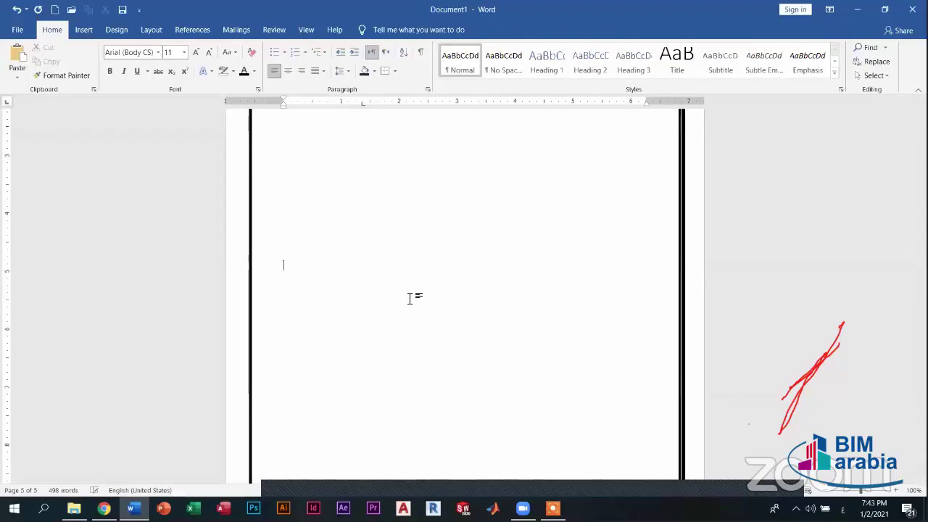
pyautogui.press('BackSpace')
pyautogui.press('BackSpace')
pyautogui.press('BackSpace')
pyautogui.press('BackSpace')
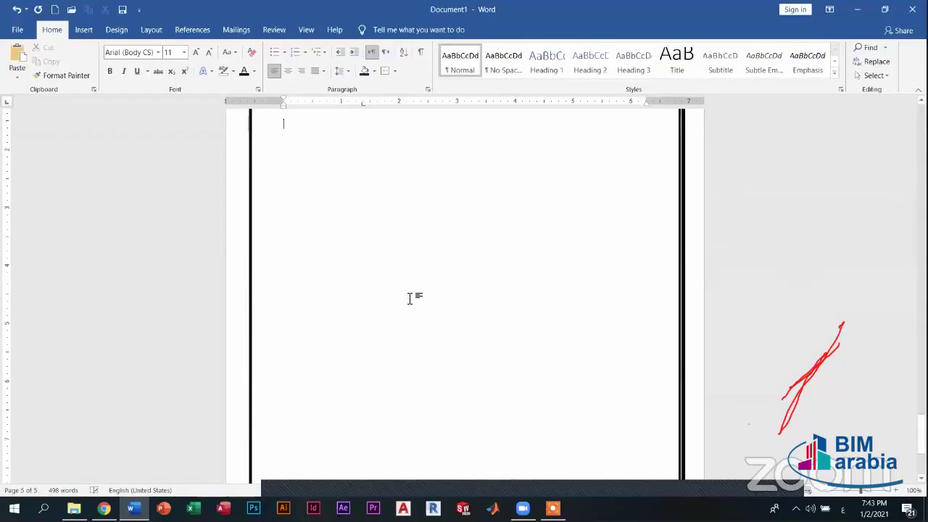
pyautogui.press('BackSpace')
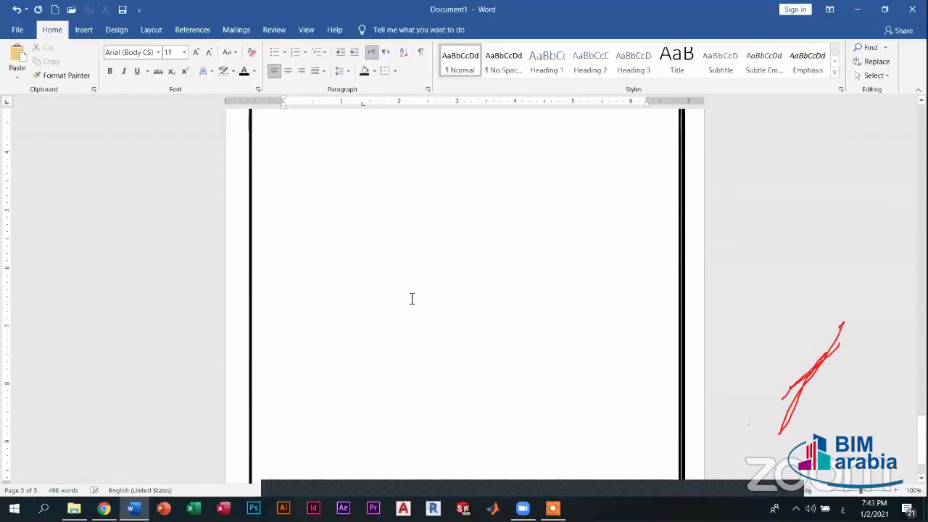
pyautogui.press('BackSpace')
pyautogui.hotkey('ctrl', 'z')
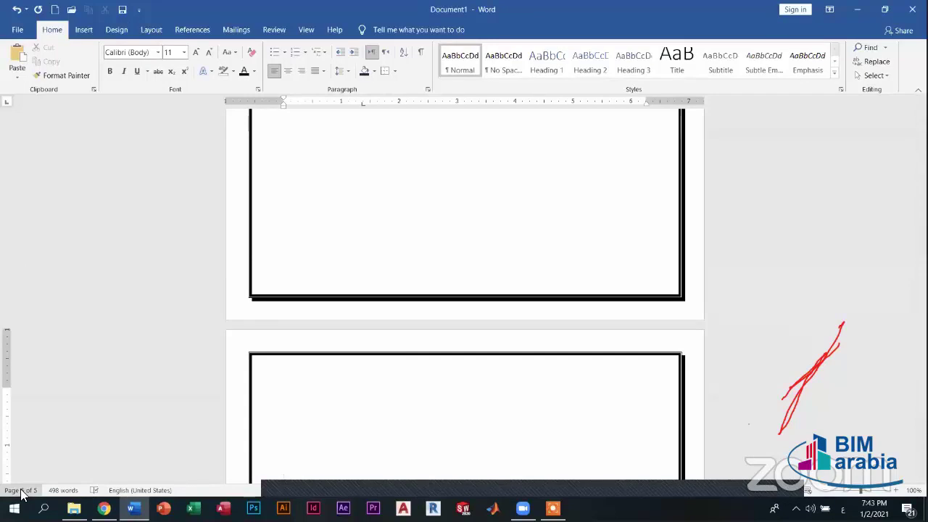
# Delete the empty lines on the blank last page with Backspace
pyautogui.scroll(-3, 341, 442)
pyautogui.scroll(-4, 355, 405)
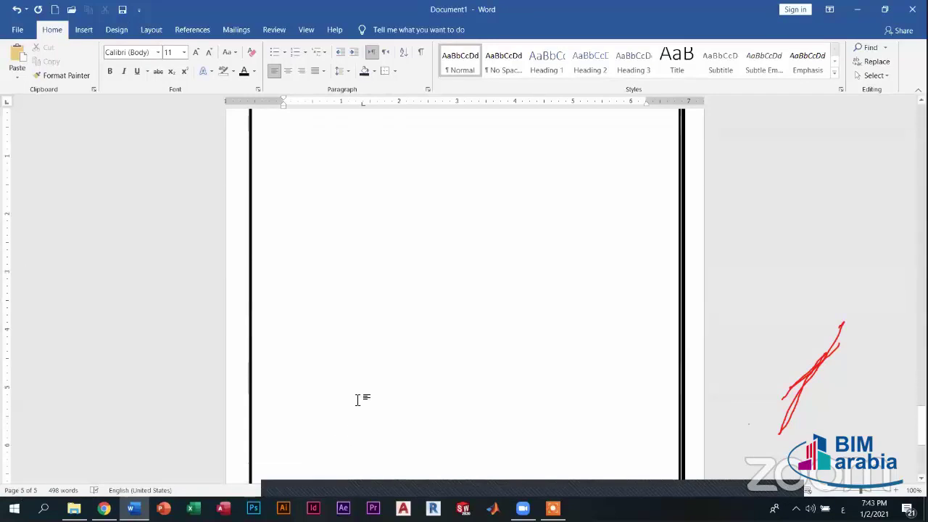
pyautogui.rightClick(359, 400)
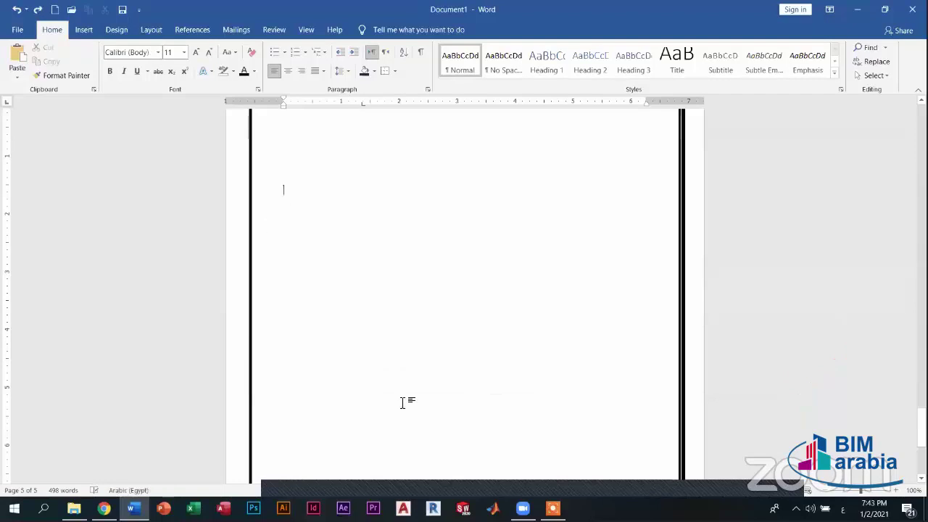
pyautogui.press('BackSpace')
pyautogui.press('BackSpace')
pyautogui.press('BackSpace')
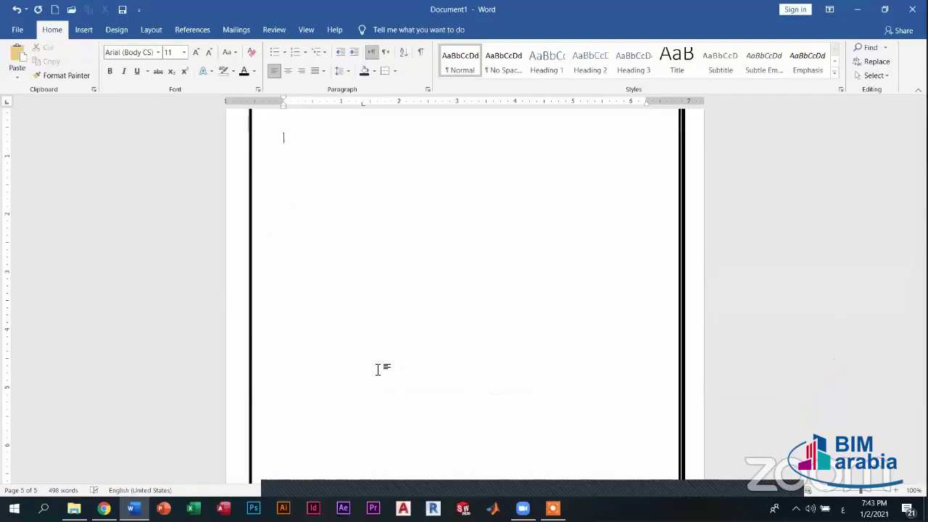
pyautogui.press('BackSpace')
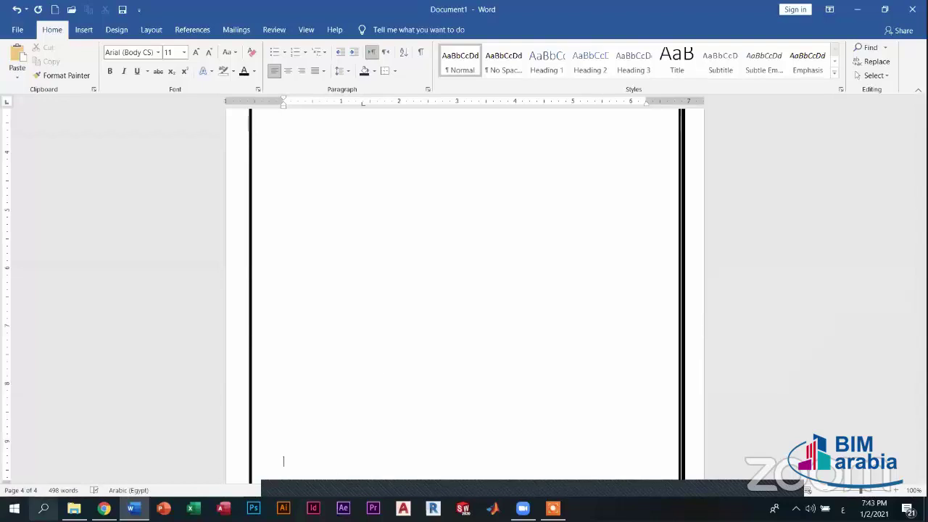
pyautogui.click(84, 30)
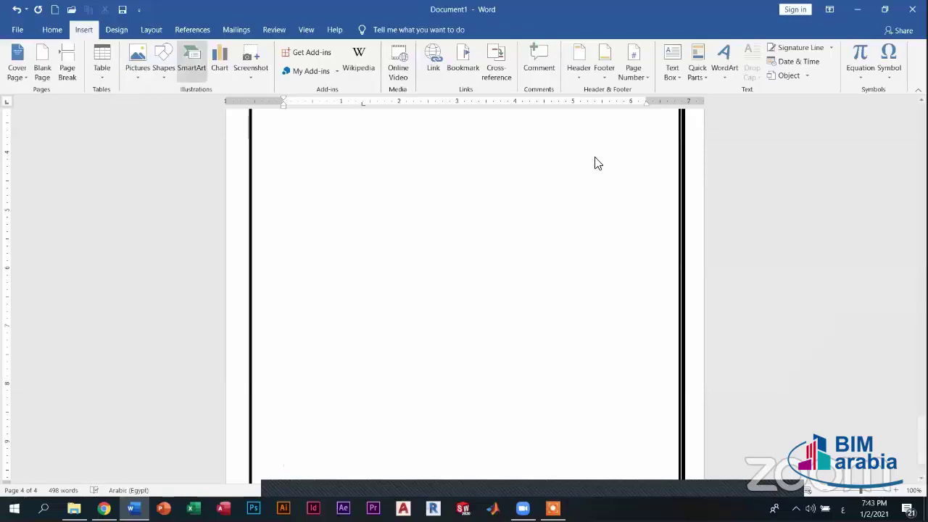
pyautogui.click(51, 30)
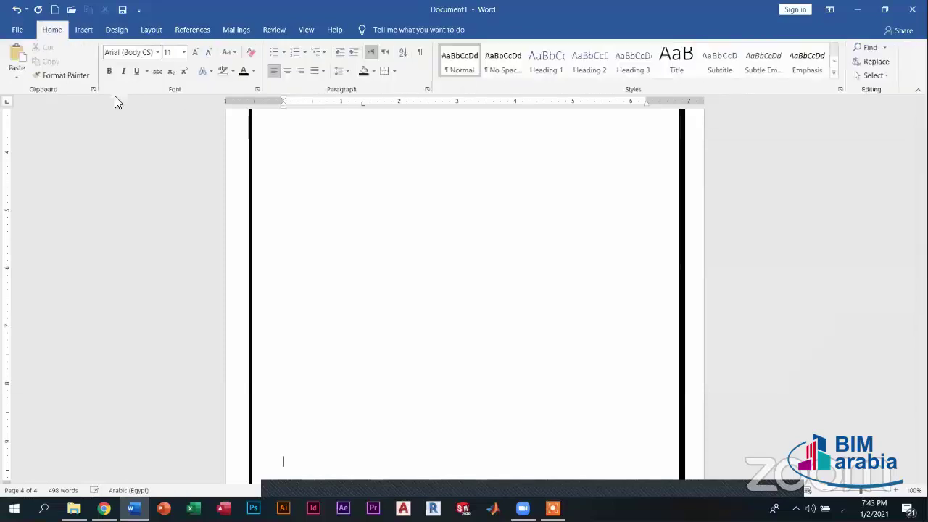
pyautogui.moveTo(397, 204)
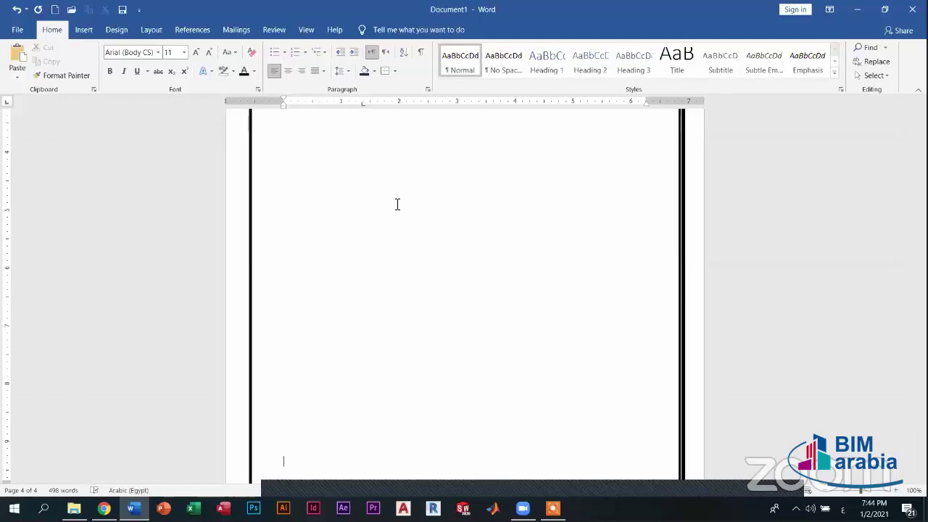
pyautogui.click(92, 89)
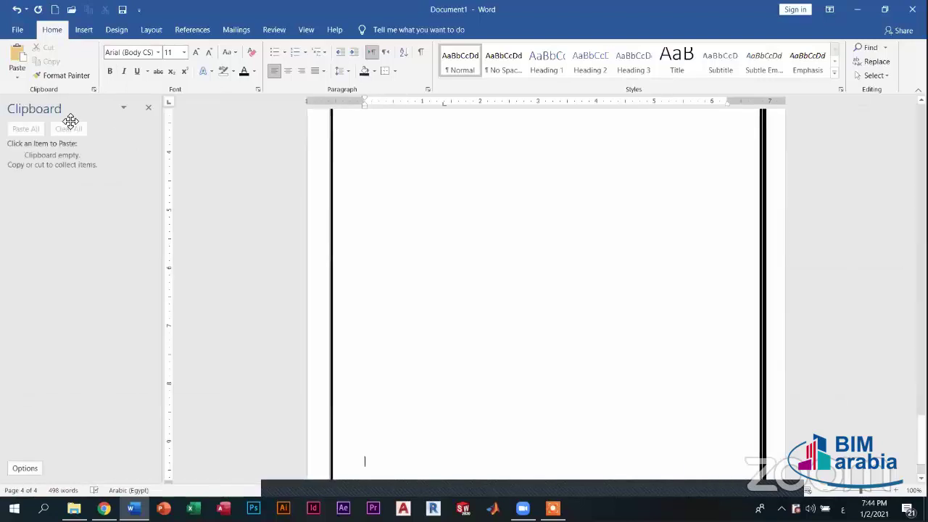
pyautogui.click(149, 109)
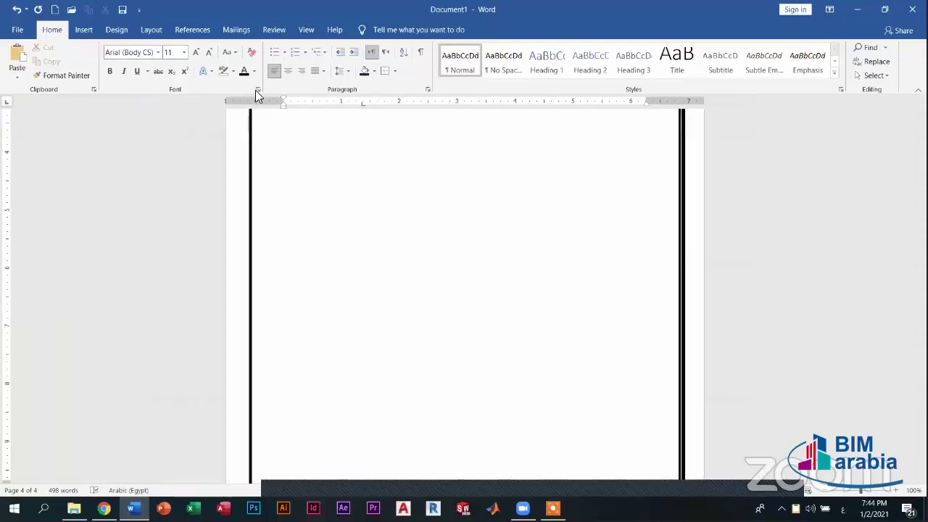
pyautogui.click(258, 88)
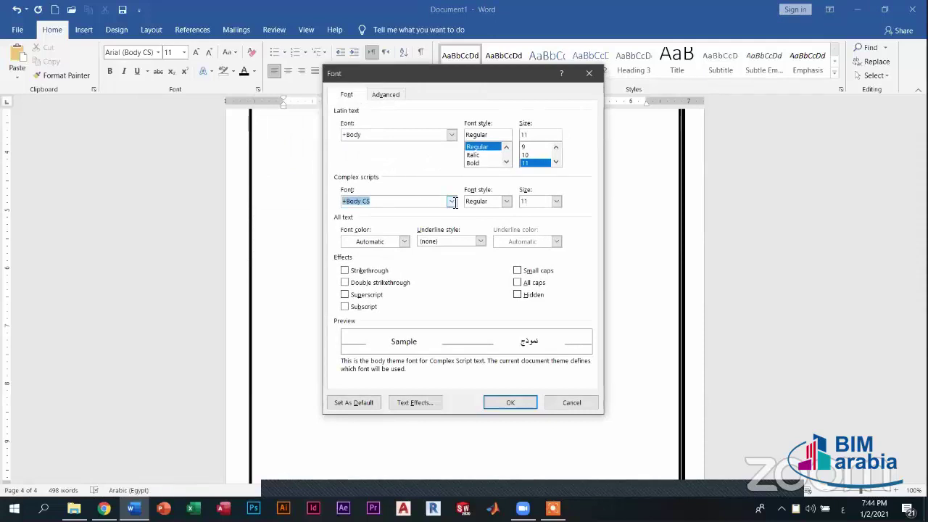
pyautogui.click(506, 201)
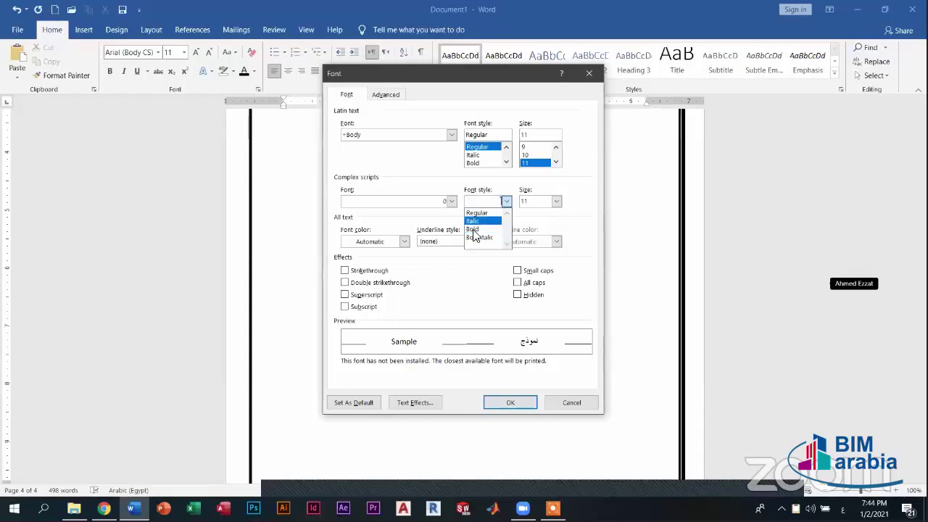
pyautogui.click(555, 201)
pyautogui.click(555, 200)
pyautogui.click(542, 203)
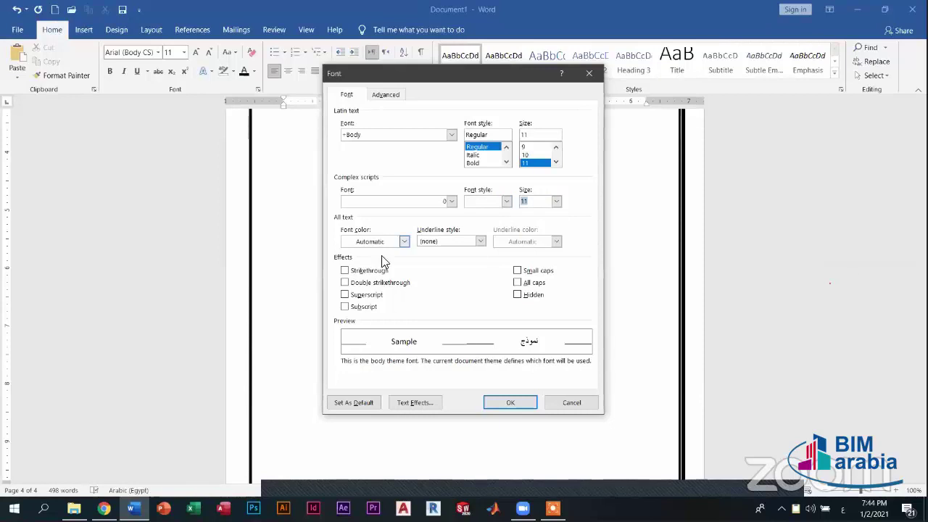
pyautogui.click(403, 242)
pyautogui.click(403, 242)
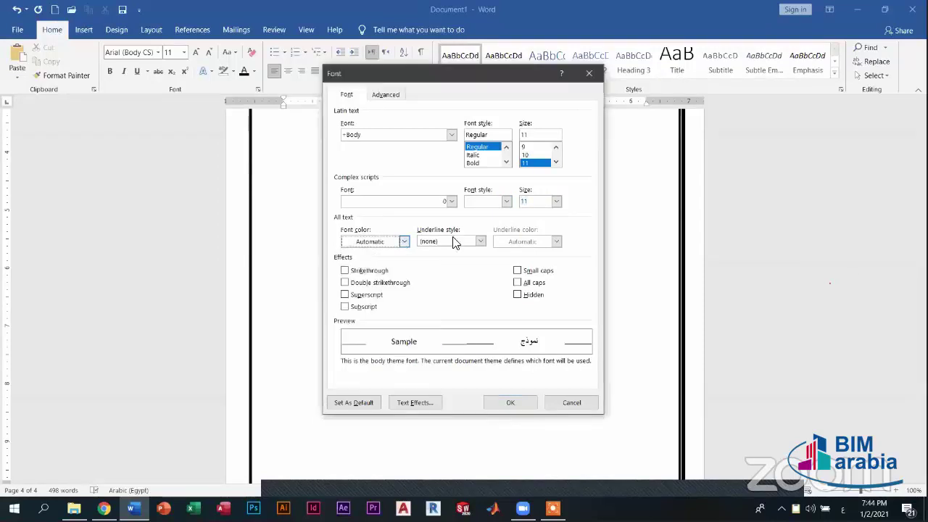
pyautogui.click(480, 242)
pyautogui.click(480, 242)
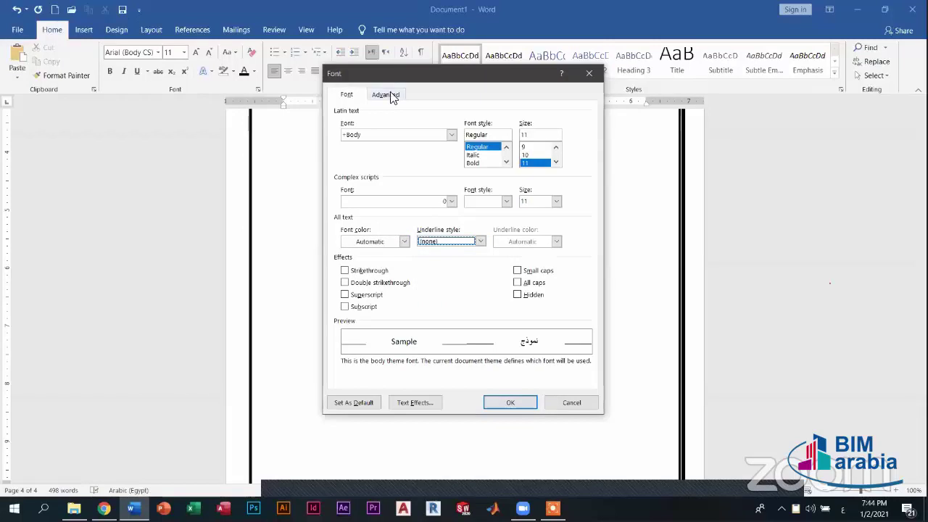
pyautogui.click(589, 73)
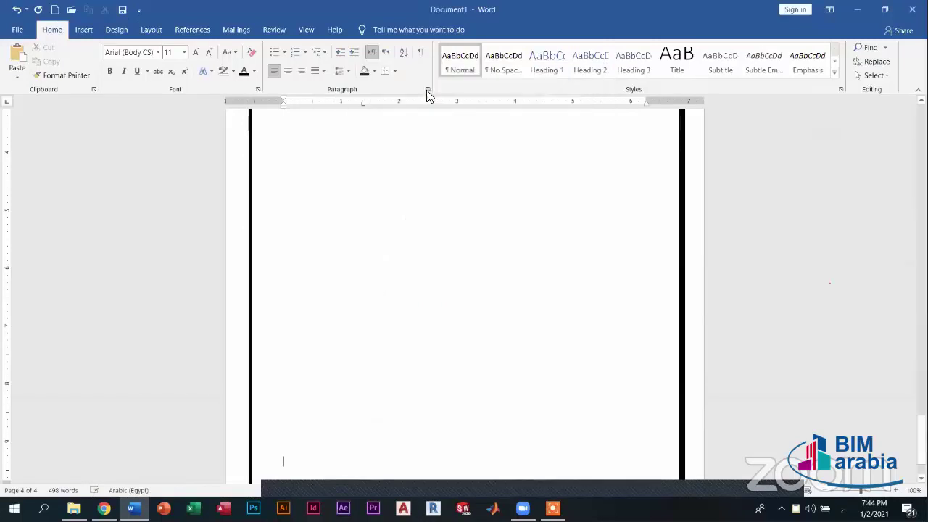
# Check alignment in the Paragraph dialog without changes, then type a period on the last line
pyautogui.click(428, 89)
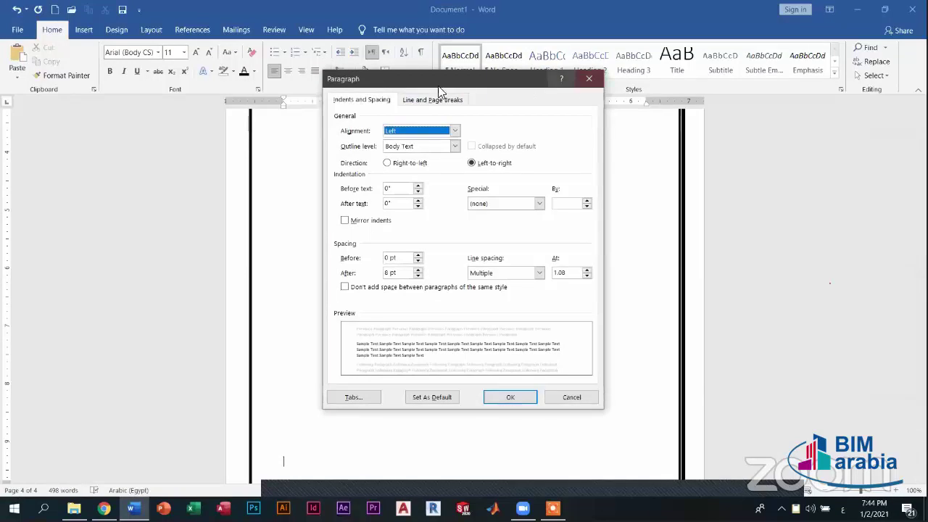
pyautogui.hotkey('alt', 'Down')
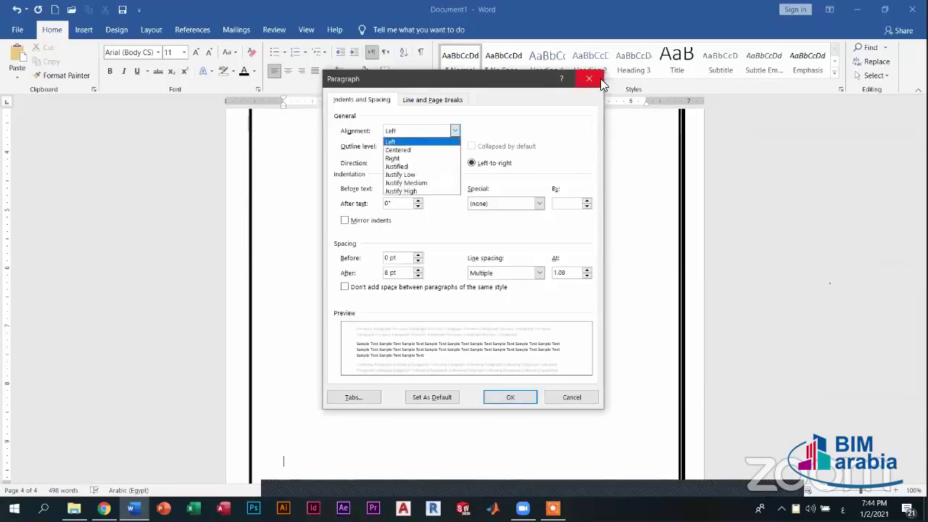
pyautogui.press('Escape')
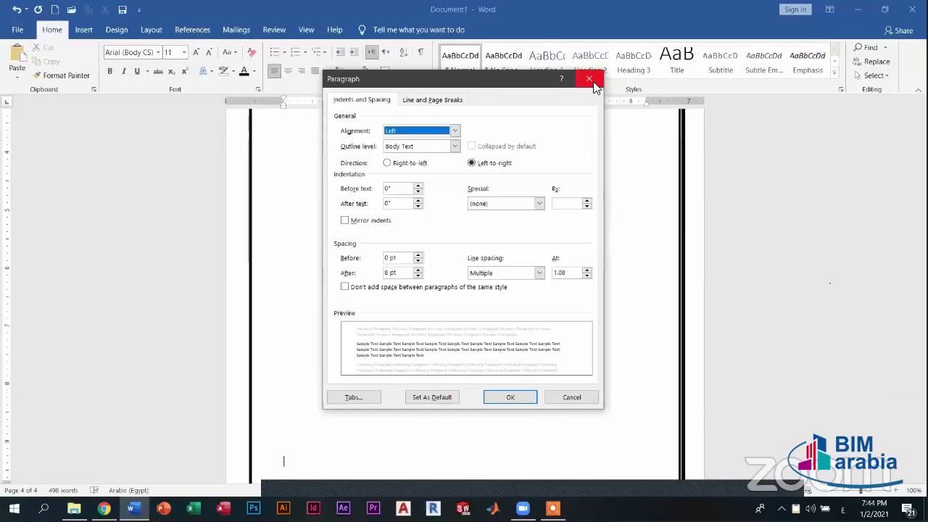
pyautogui.click(593, 84)
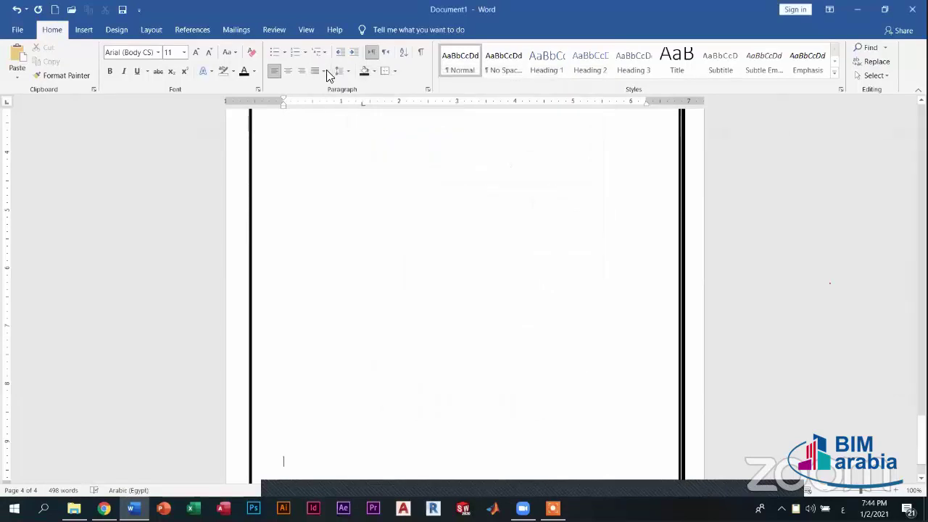
pyautogui.write('.')
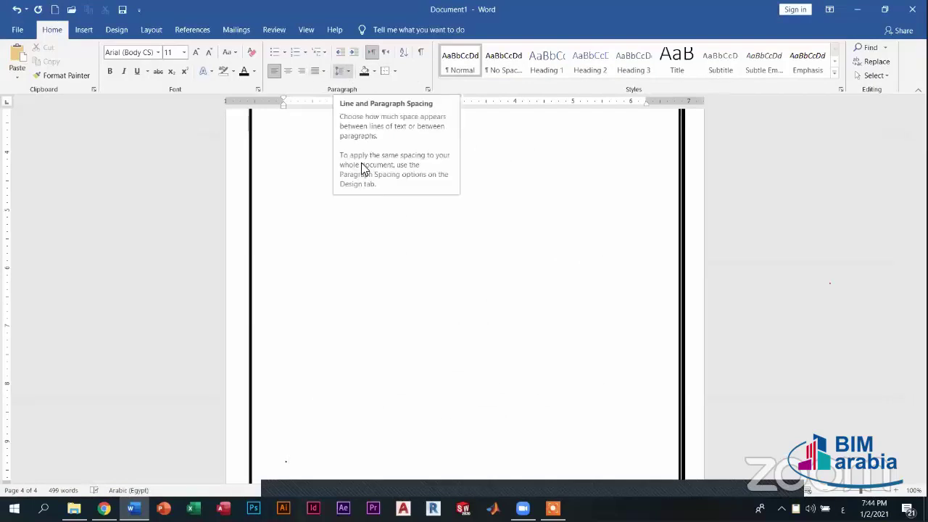
# View the Line and Page Breaks options from Line Spacing Options, closing without changes
pyautogui.click(341, 70)
pyautogui.click(368, 168)
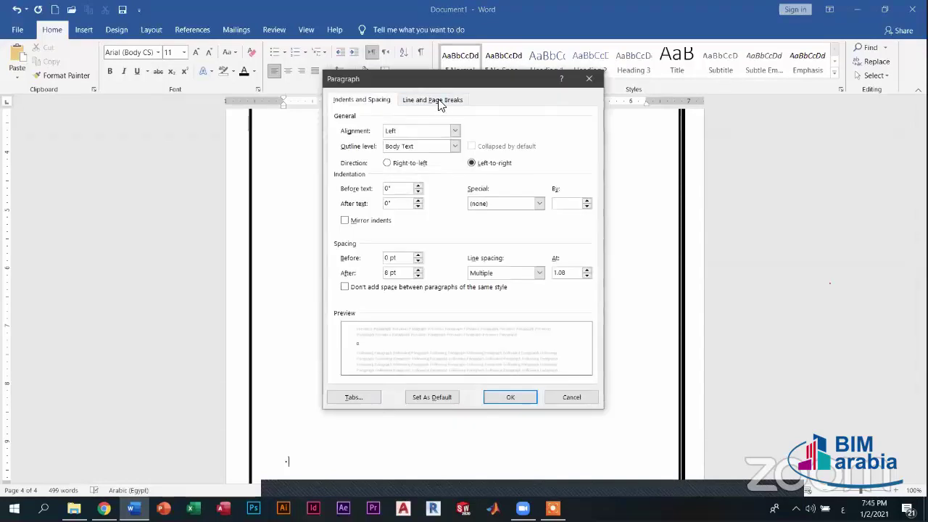
pyautogui.click(439, 101)
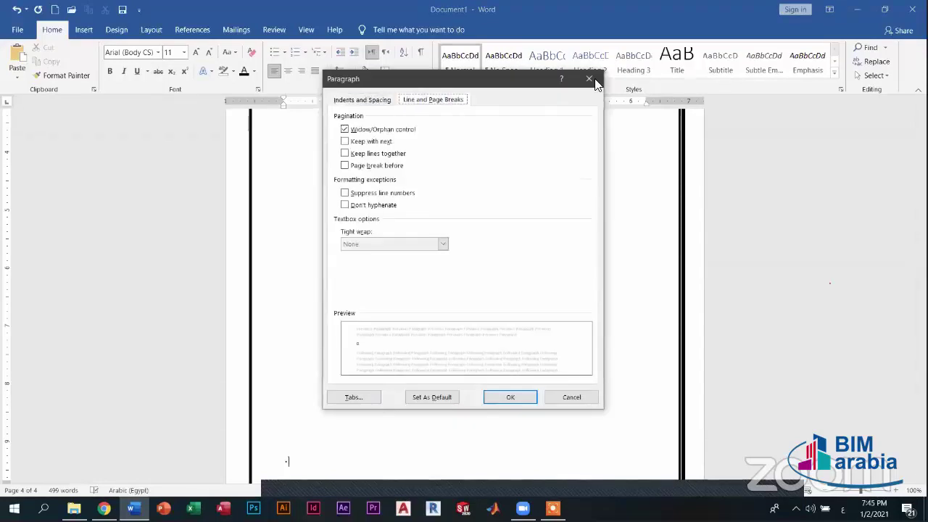
pyautogui.press('Escape')
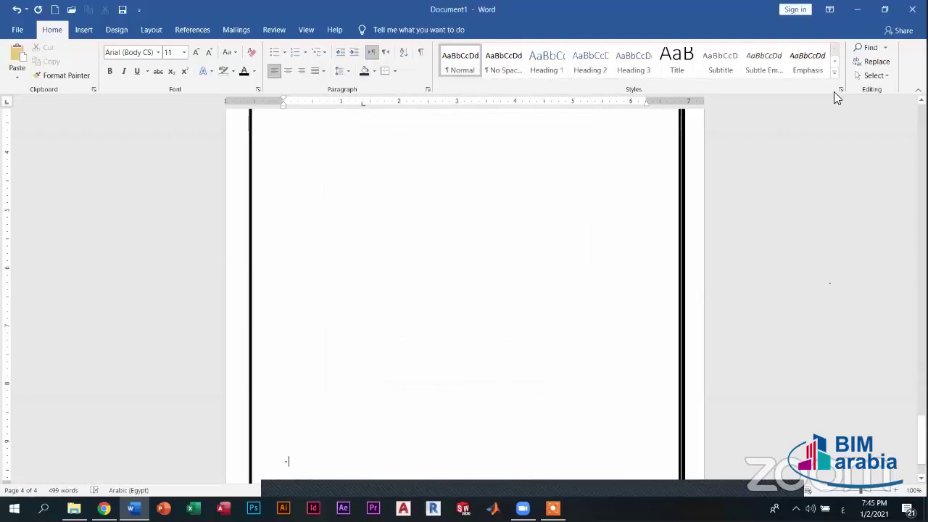
# Open and close the Styles pane, click into the page, then minimize Word
pyautogui.click(840, 90)
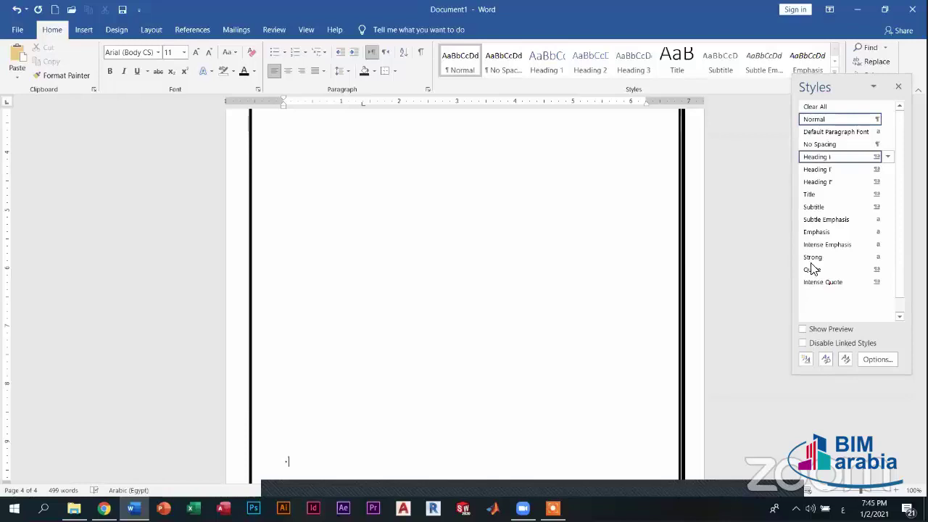
pyautogui.click(898, 87)
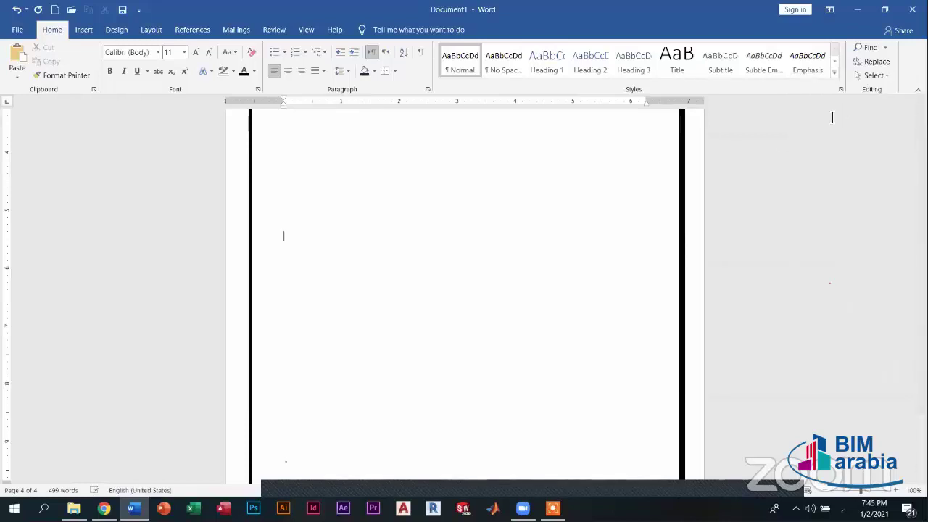
pyautogui.click(283, 234)
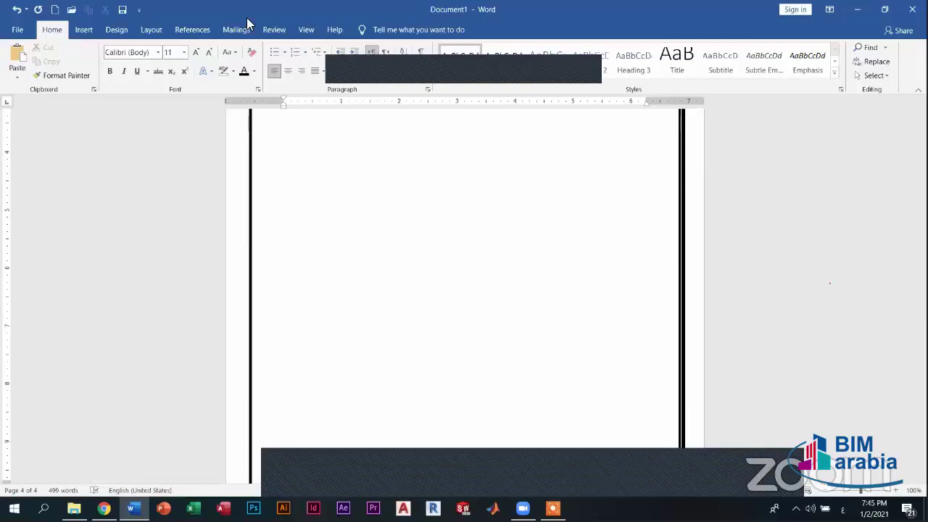
pyautogui.click(857, 9)
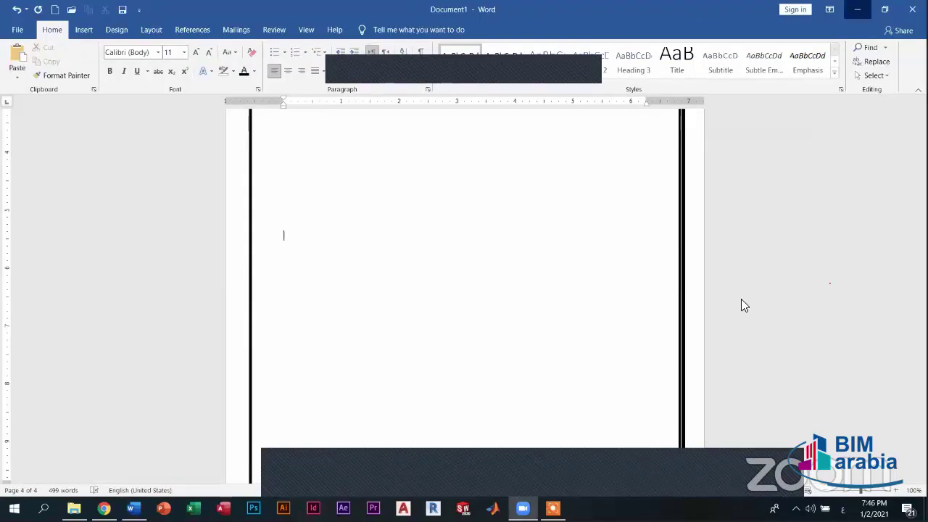